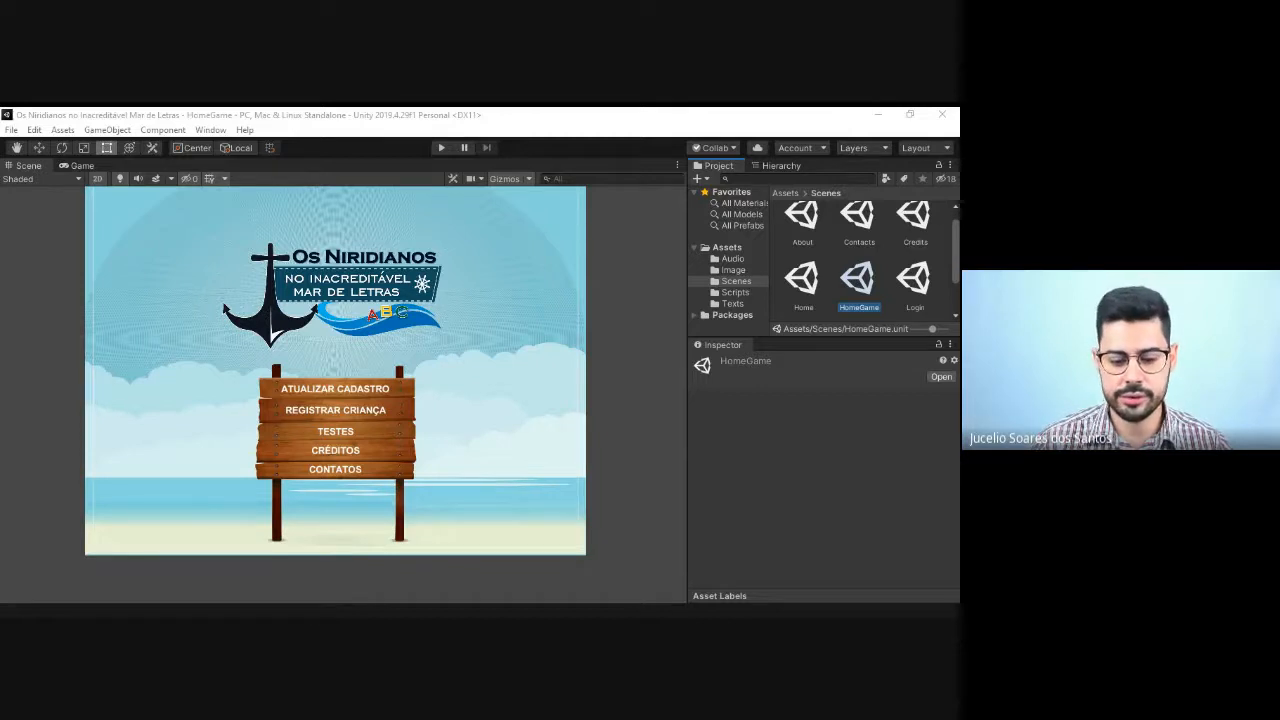
Step: Open the Home scene from the project's Scenes folder and run the game
key(alt+Tab)
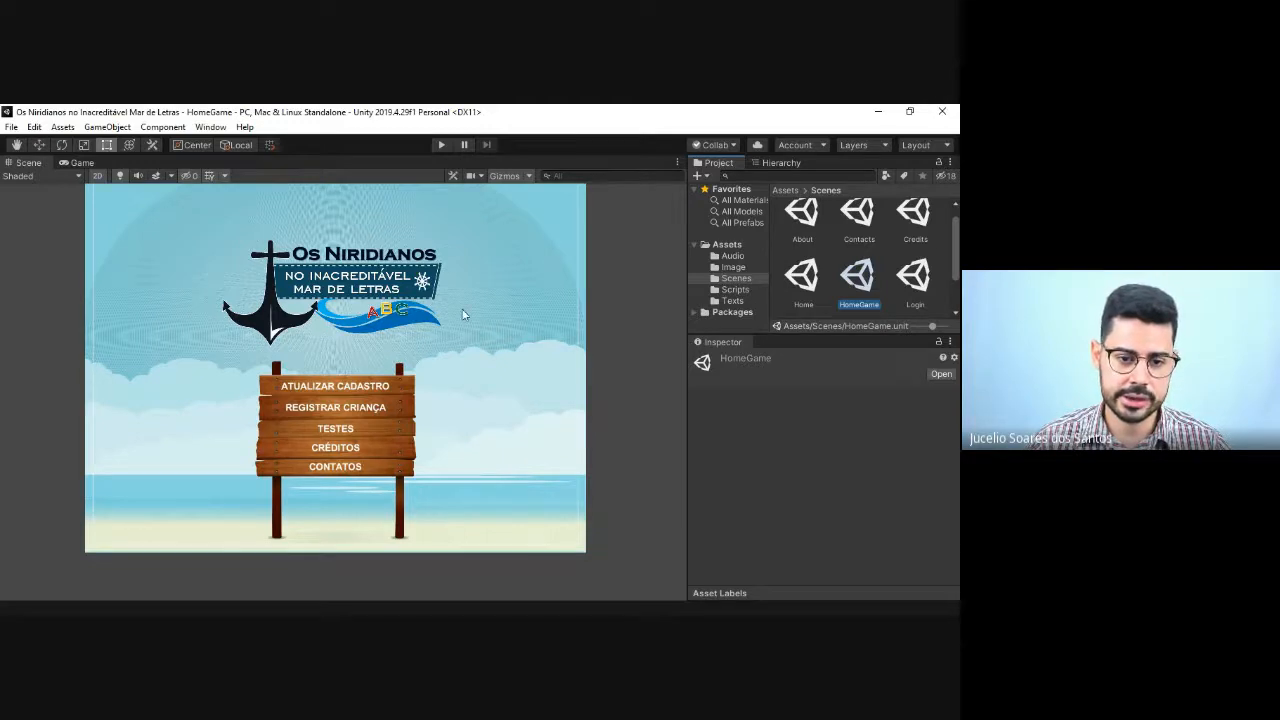
click(804, 280)
double_click(804, 280)
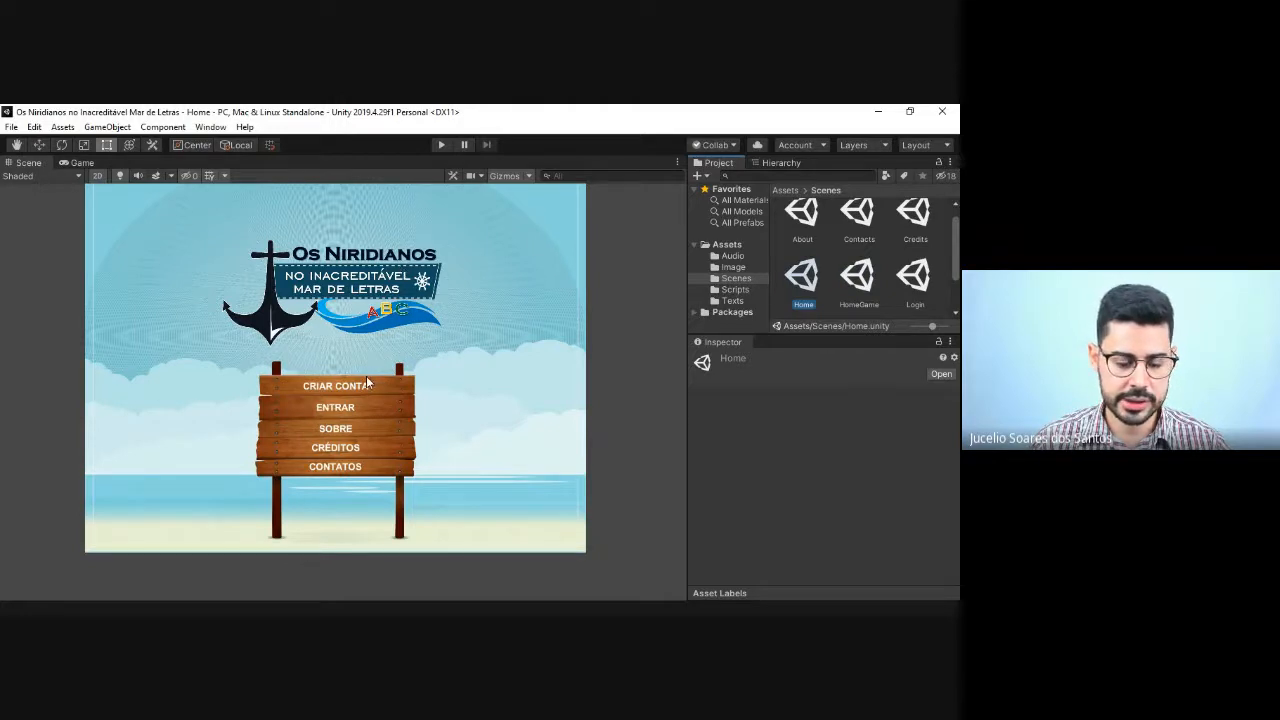
click(440, 145)
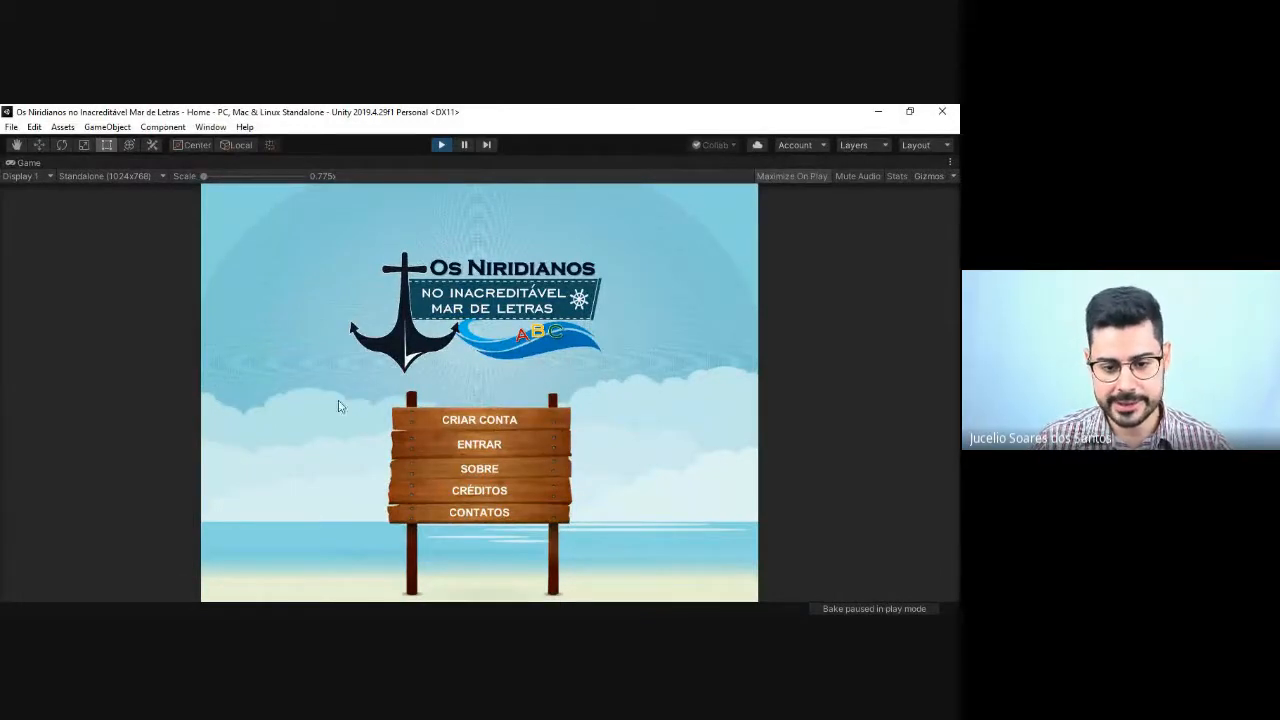
Step: Try the CONTATOS form by filling its fields with the sample texts sd, ds, ds and ss, and return to the main menu
click(519, 518)
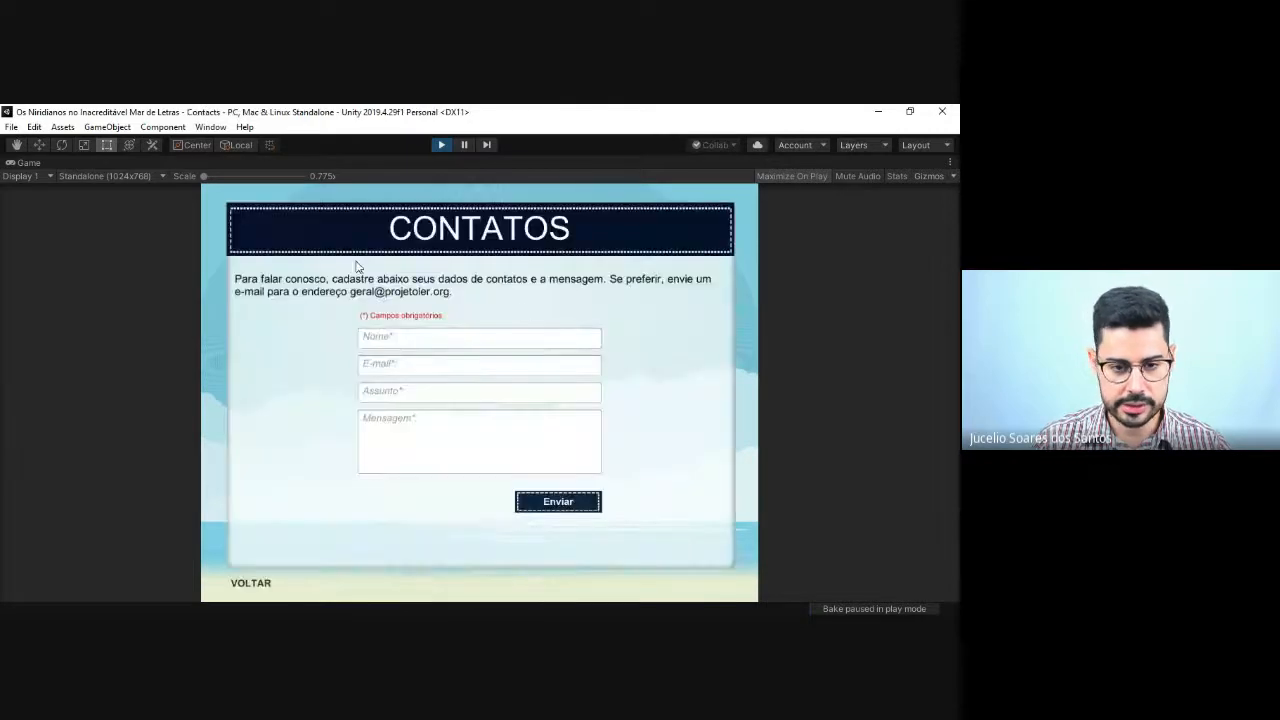
click(455, 342)
text(sd)
key(Tab)
text(ds)
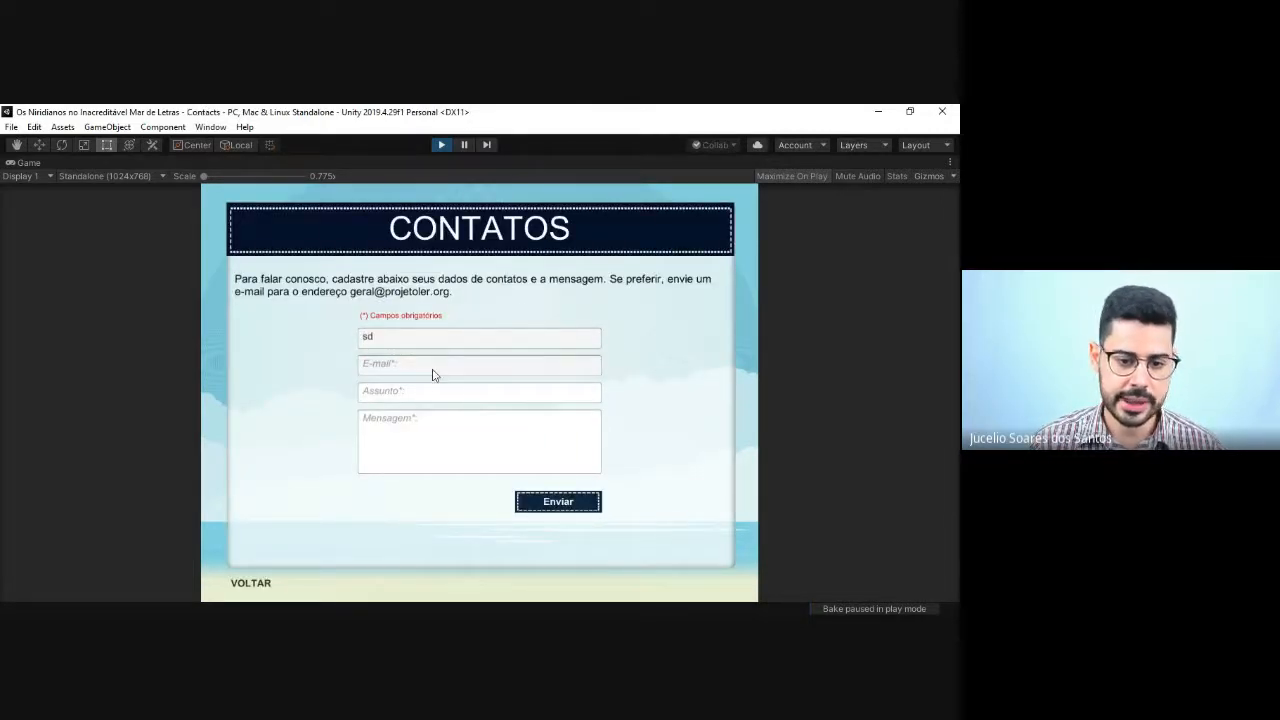
key(Tab)
text(ds)
click(414, 437)
text(ss)
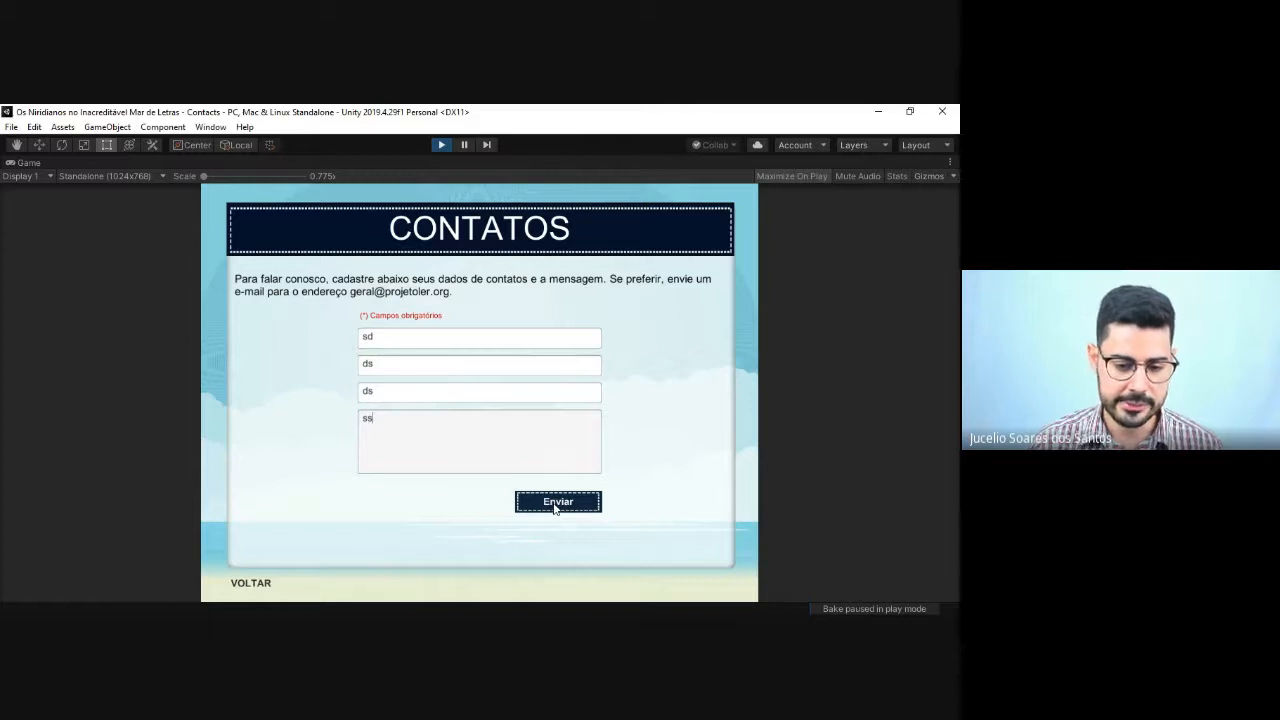
click(250, 589)
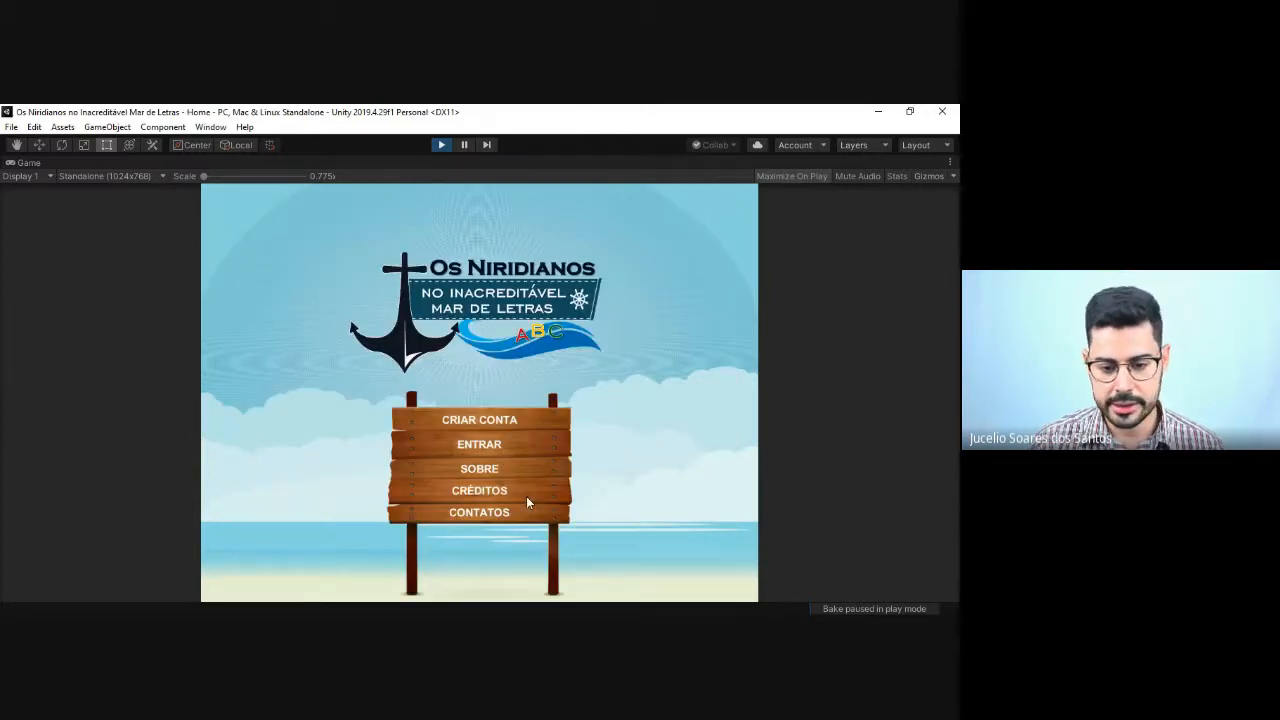
Step: View the running game's CRÉDITOS and SOBRE pages, returning to the main menu after each
click(523, 490)
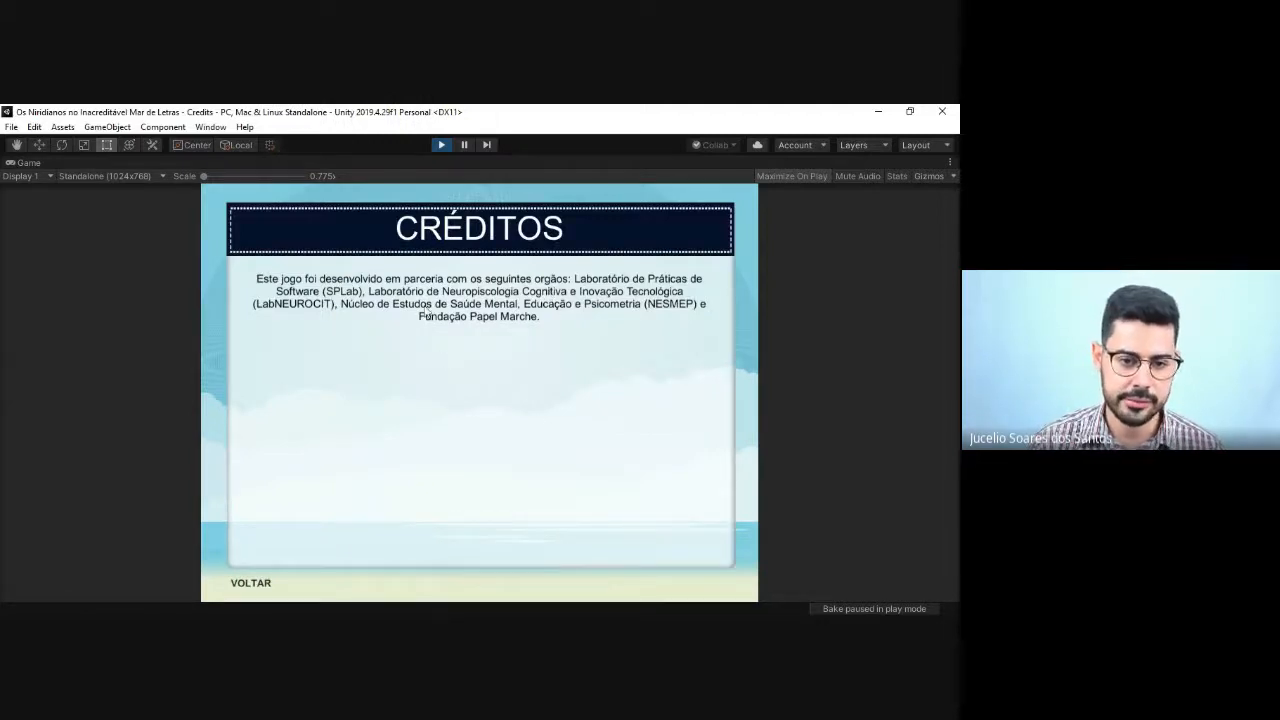
click(266, 586)
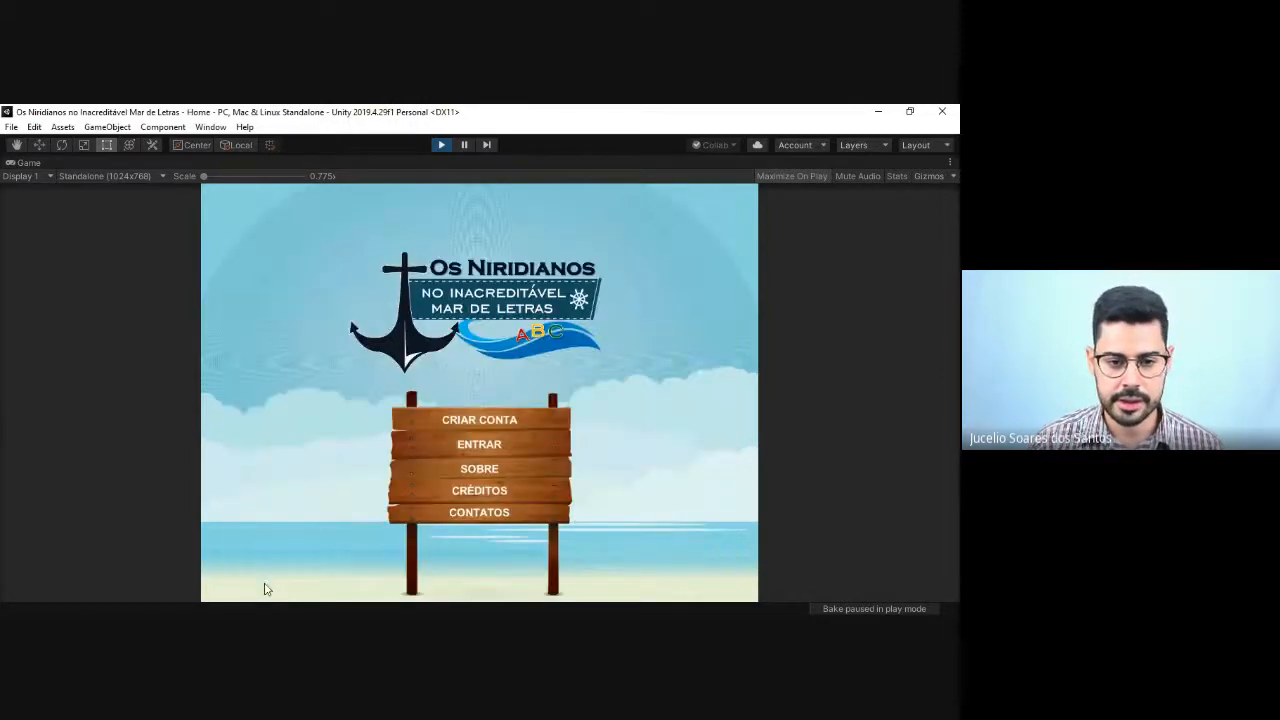
click(534, 473)
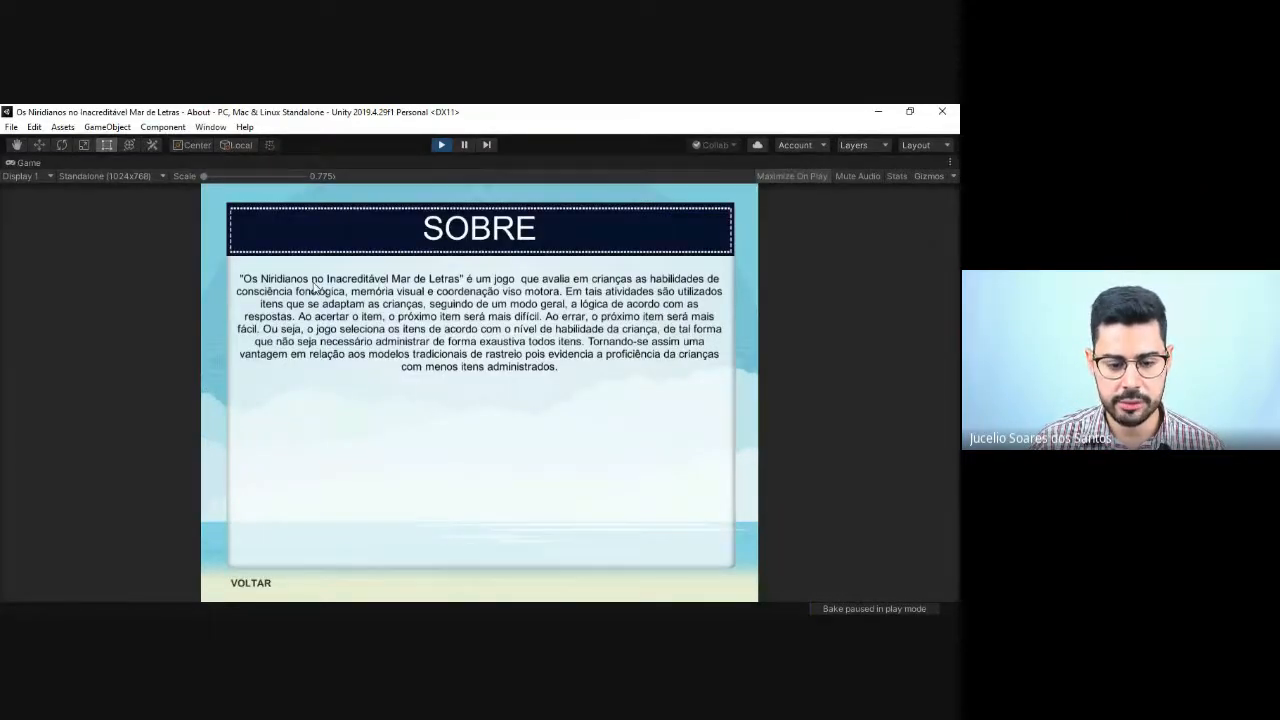
click(246, 590)
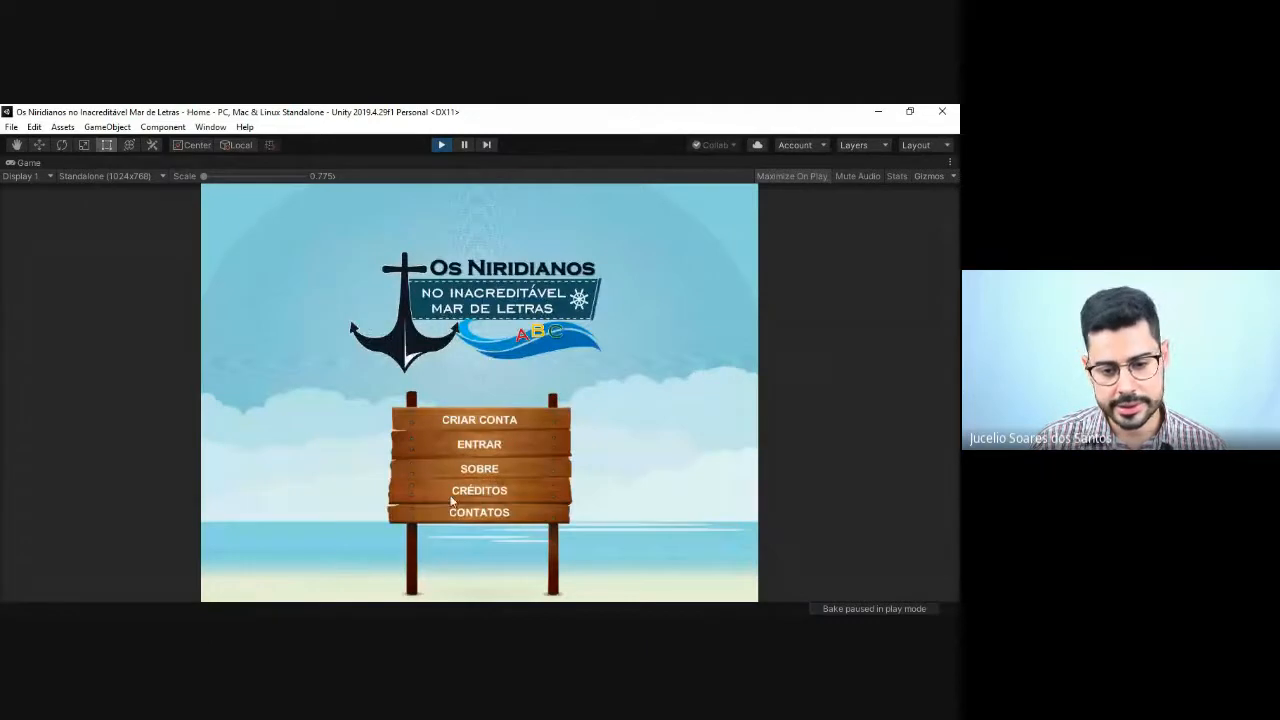
Step: View the CRIAR CONTA and ENTRAR pages from the main menu, and stop the running game
click(521, 423)
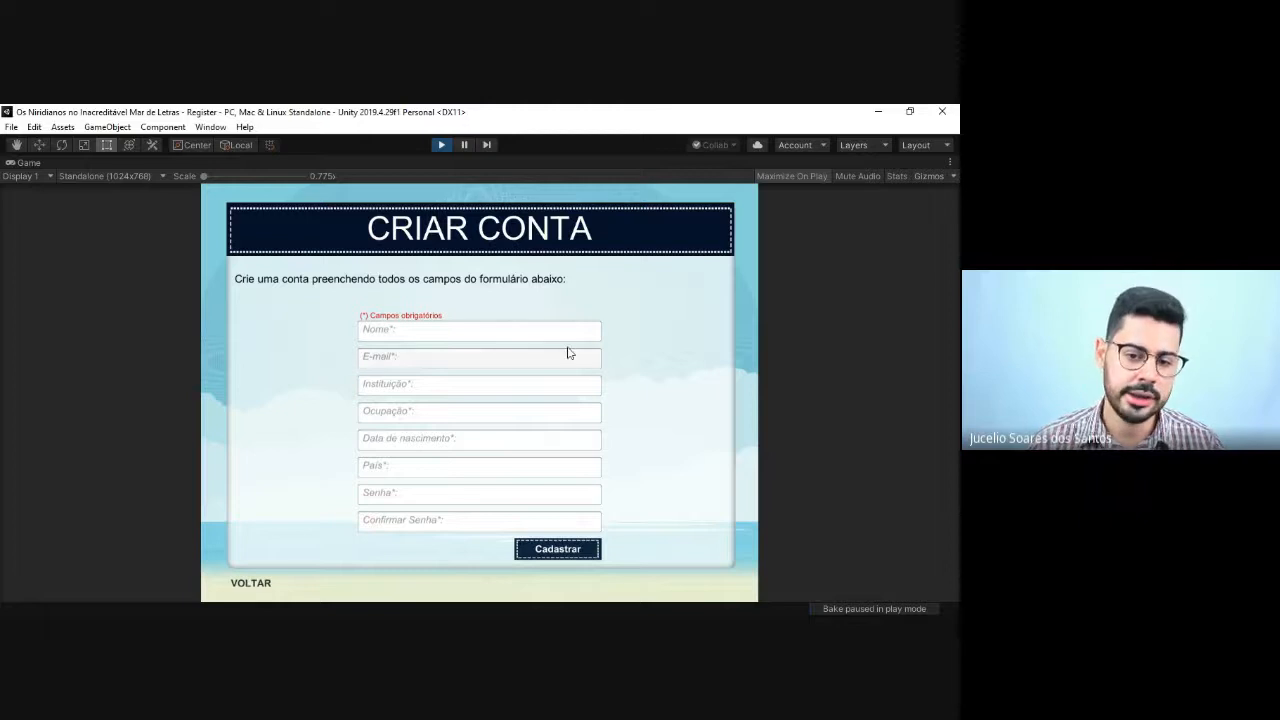
click(266, 587)
click(506, 445)
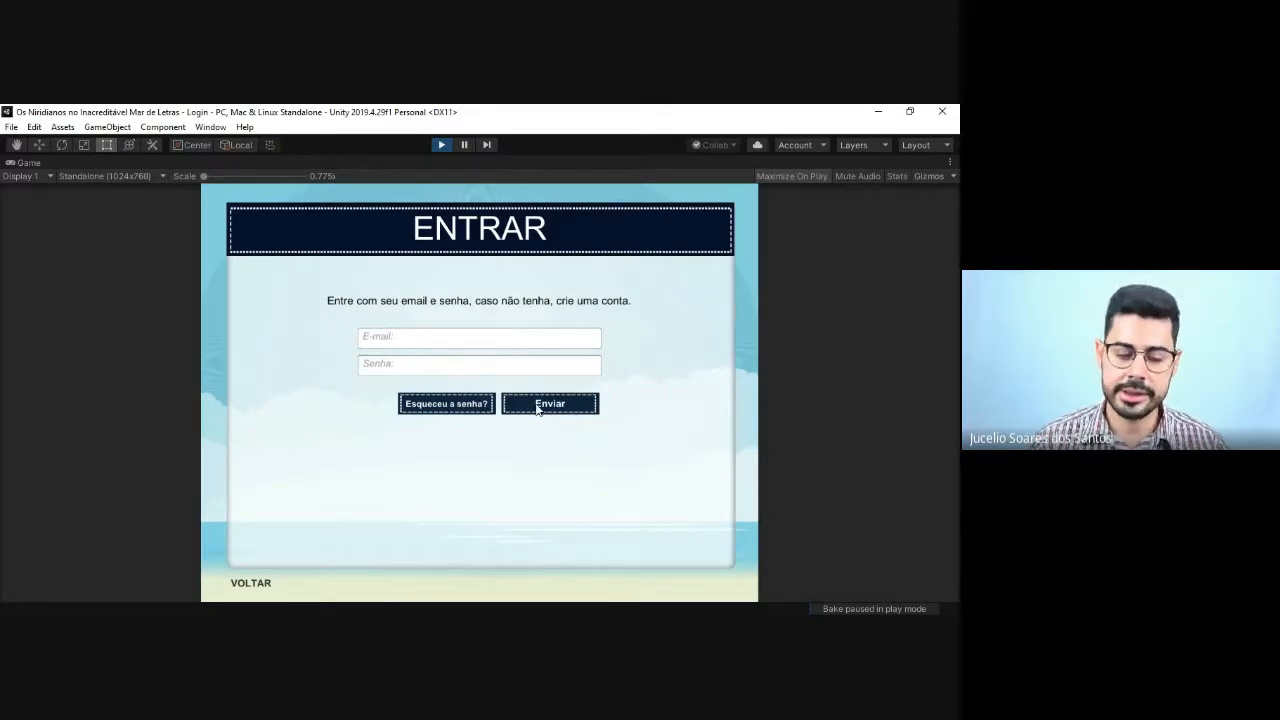
click(252, 588)
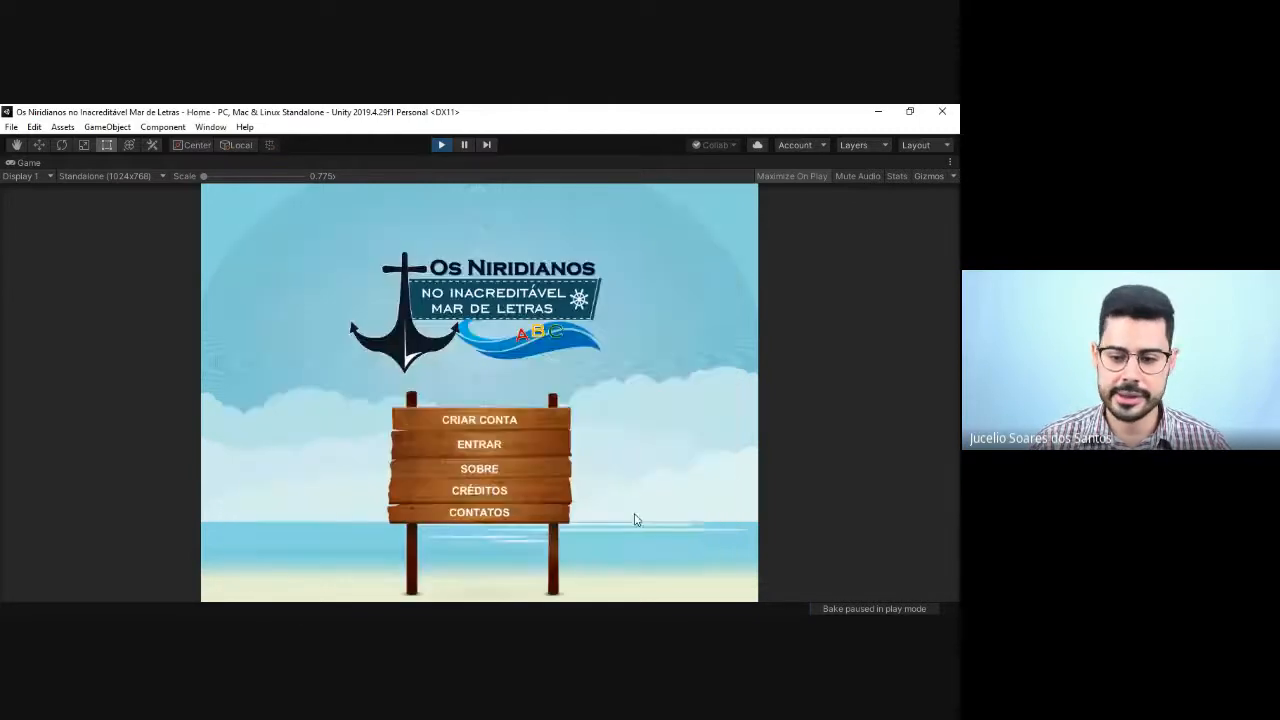
click(441, 145)
Step: Open the HomeGame scene and run it to examine the logged-in menu, and stop play mode
double_click(857, 278)
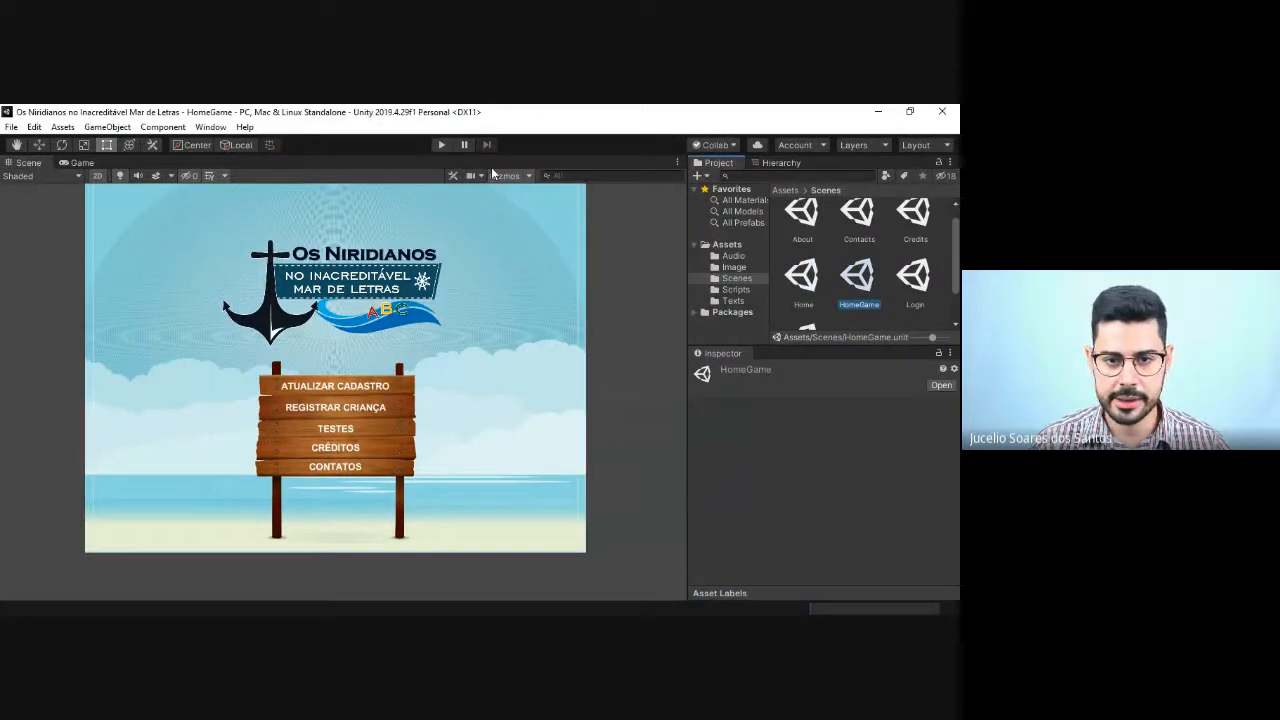
click(434, 145)
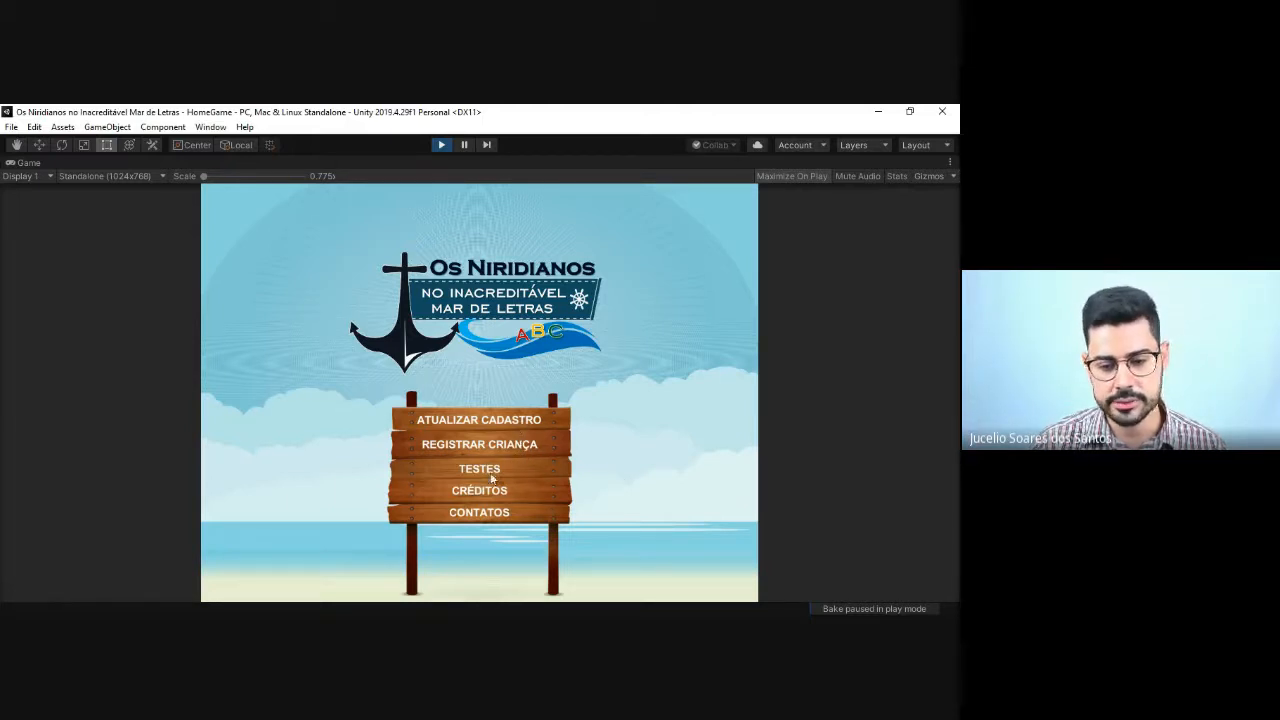
click(440, 145)
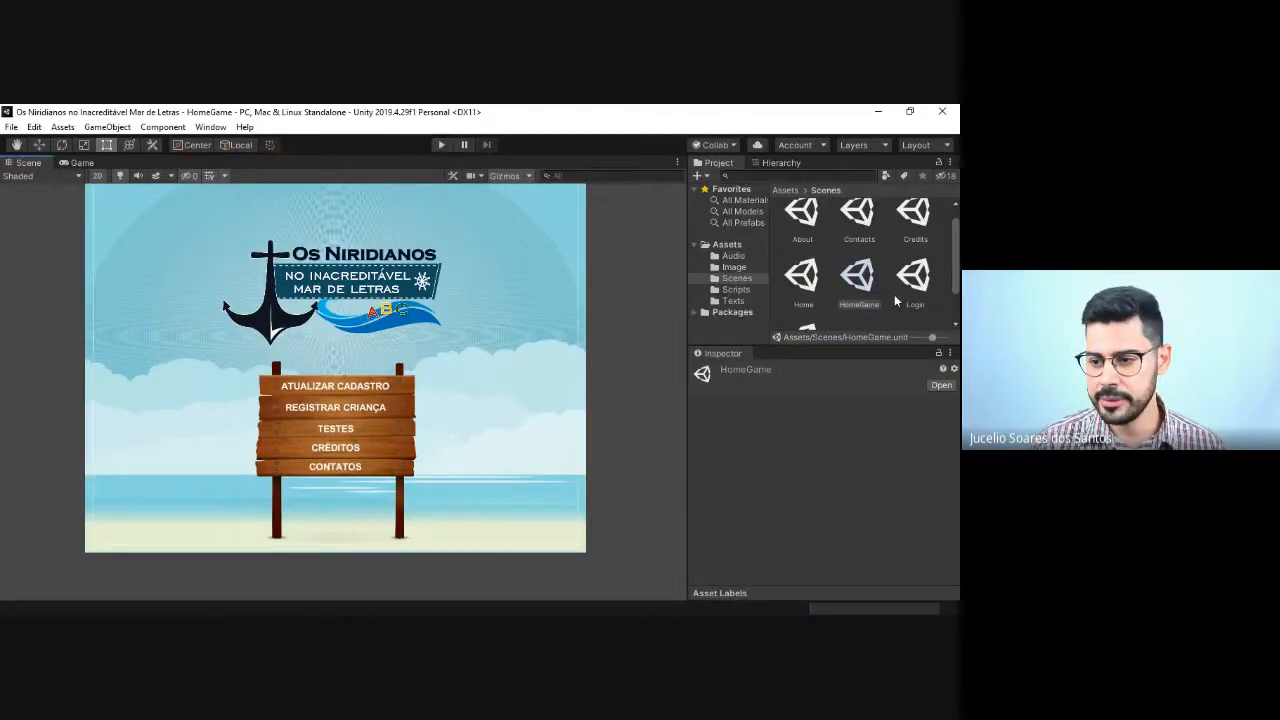
Step: Open the Register scene and save a copy of it as Update in the Scenes folder
scroll(894, 294, down, 2)
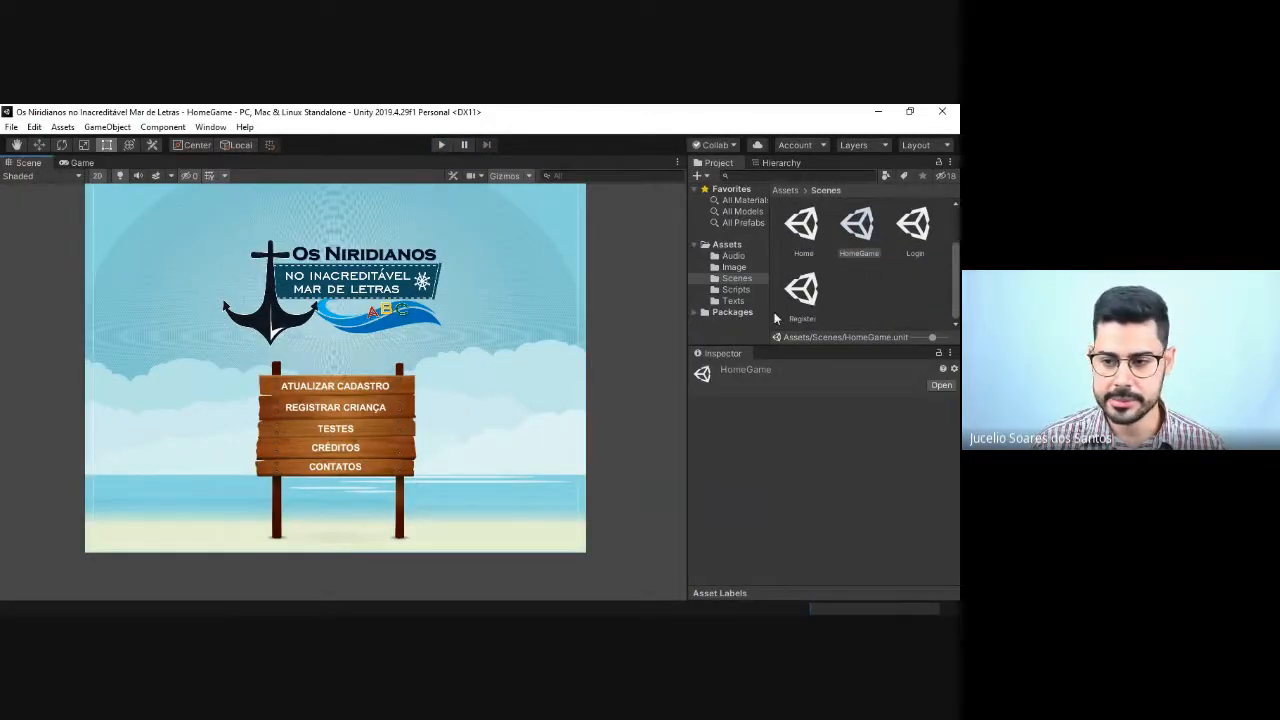
double_click(808, 297)
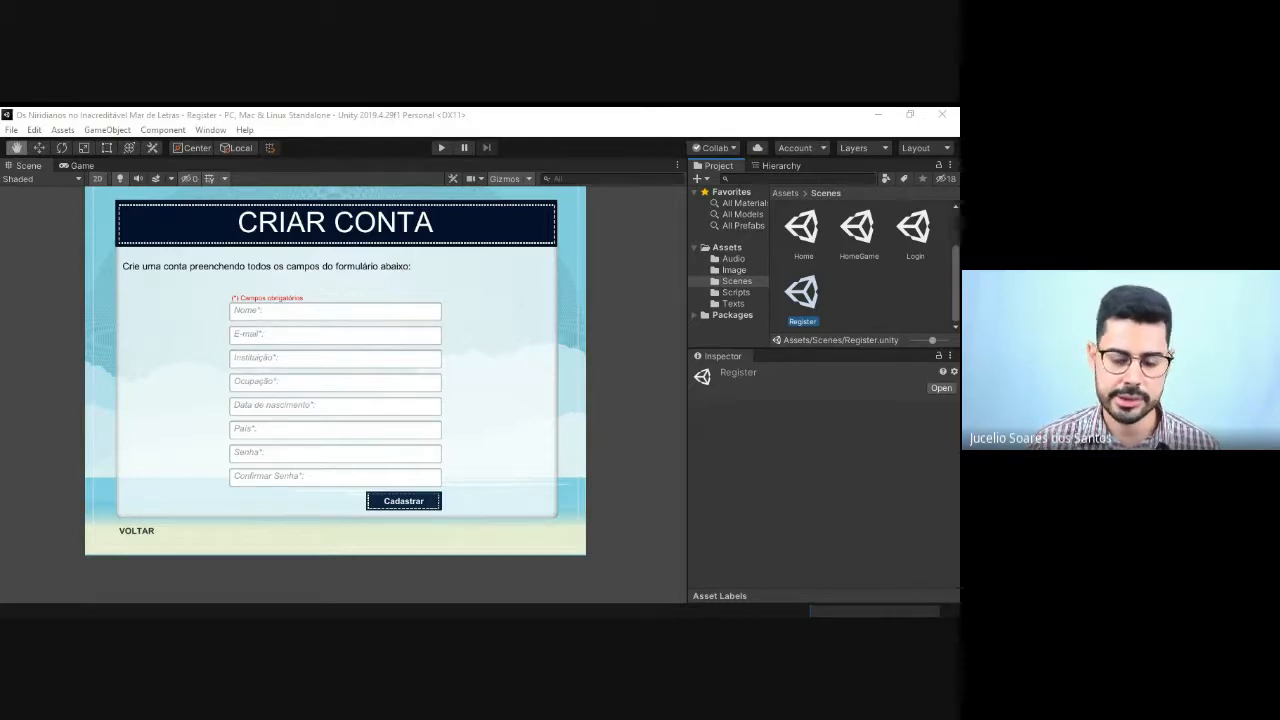
click(10, 130)
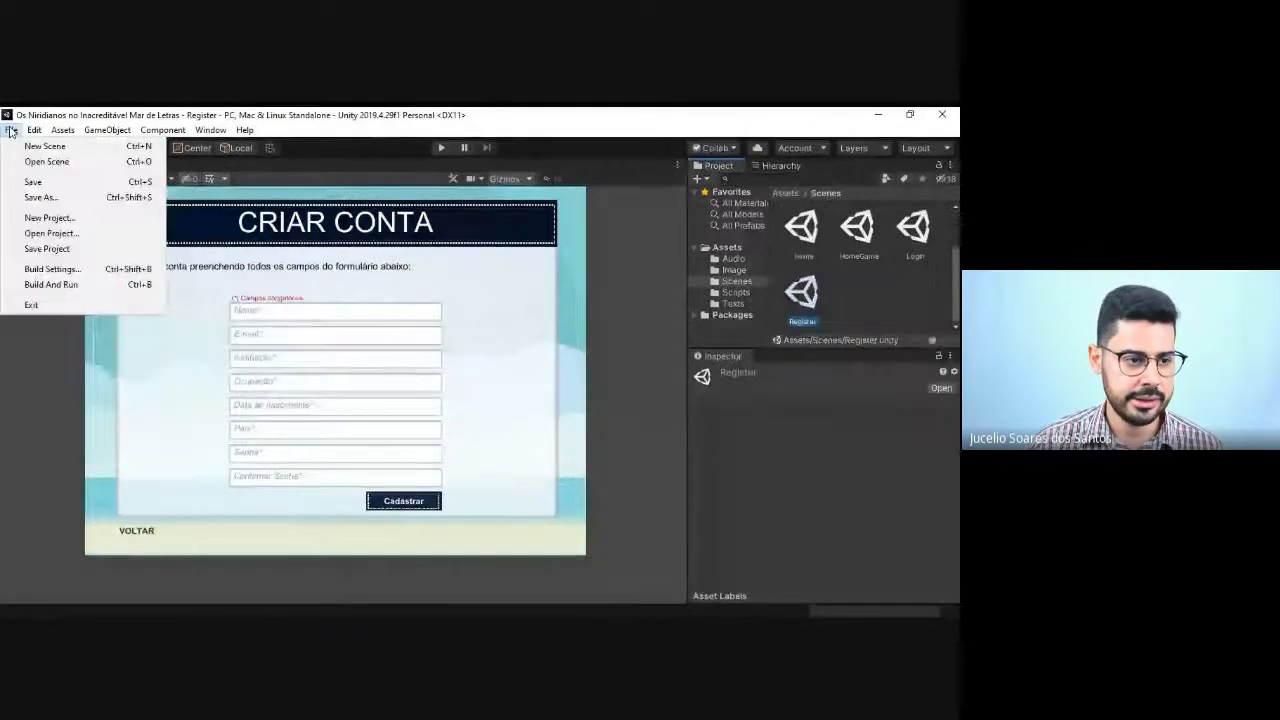
click(45, 197)
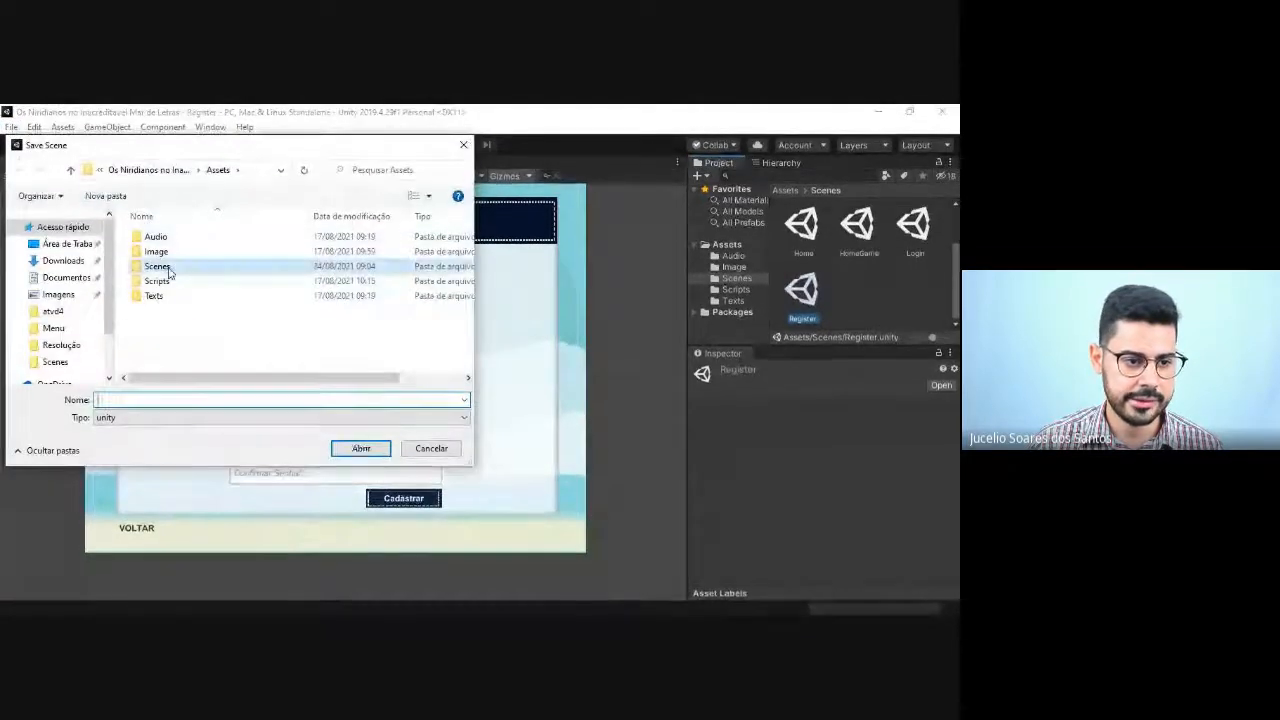
double_click(157, 266)
click(164, 400)
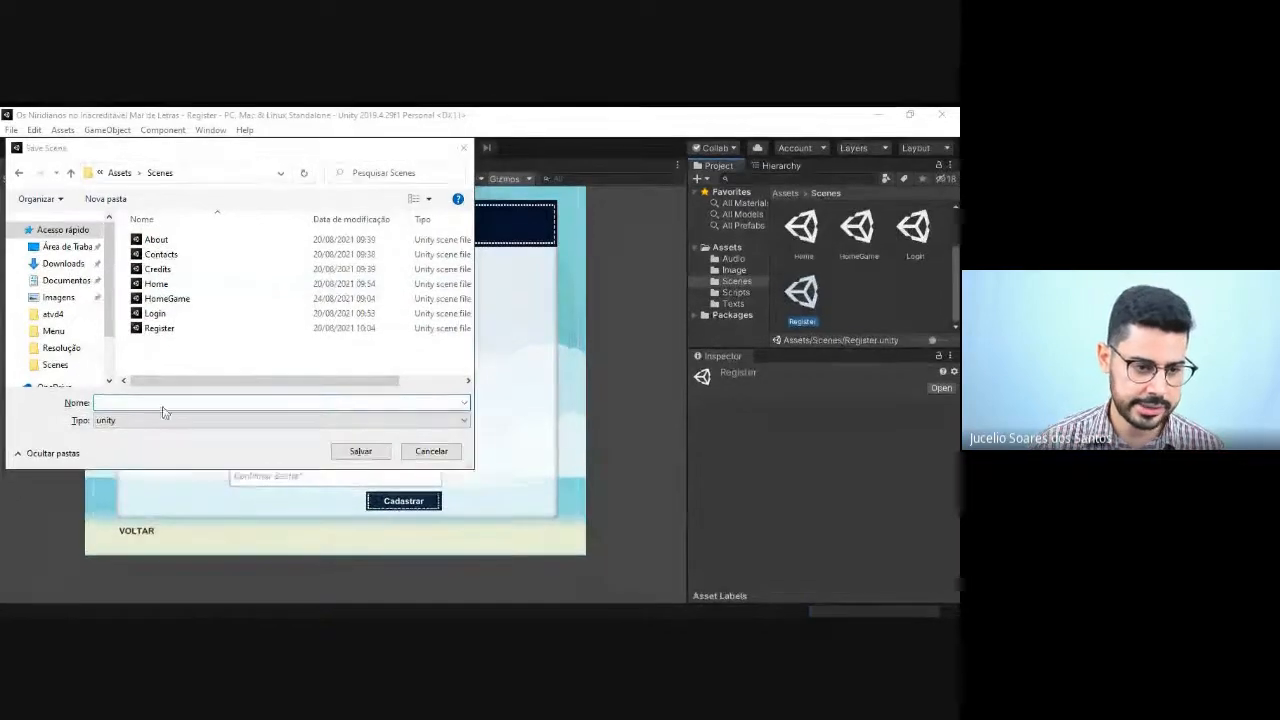
text(Upd)
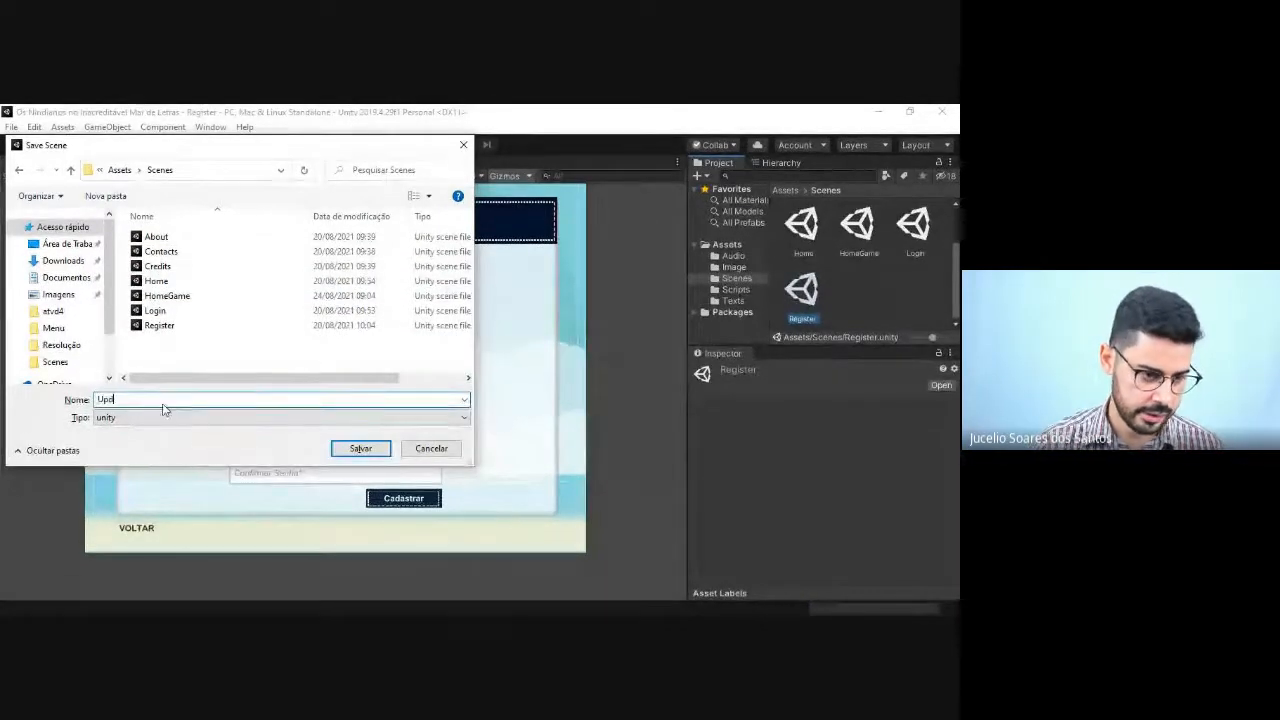
text(ate)
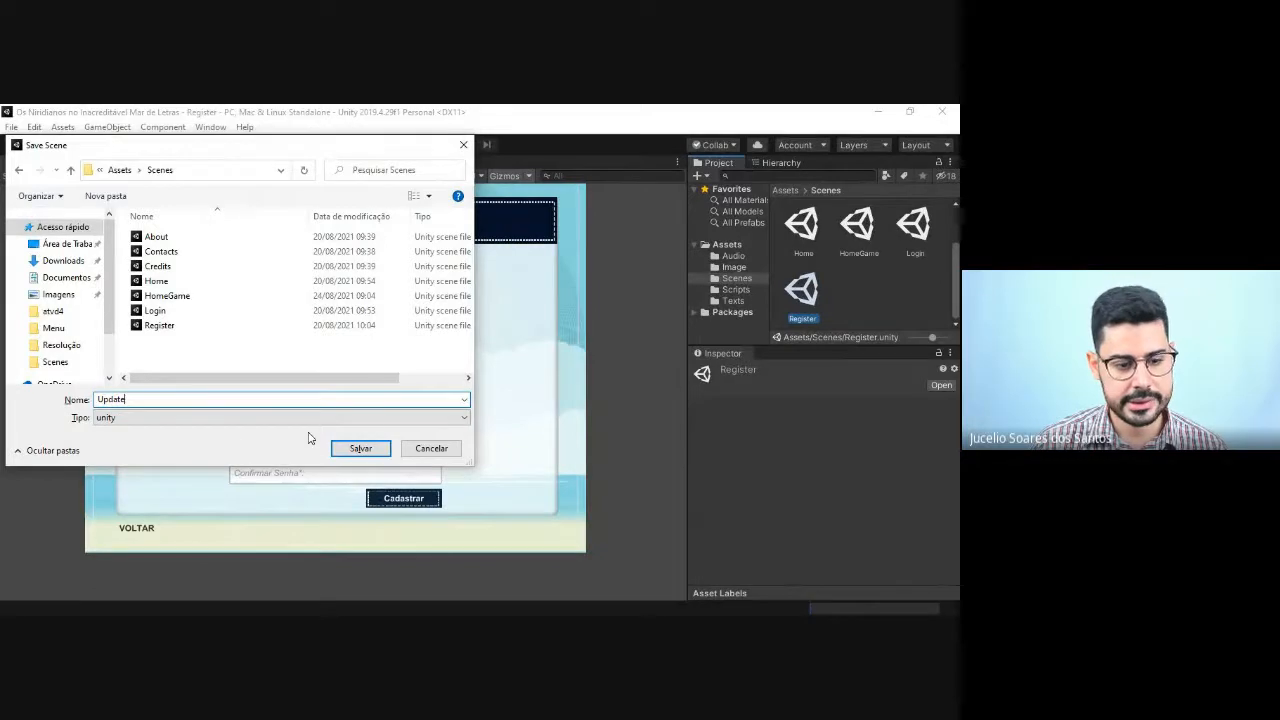
click(360, 448)
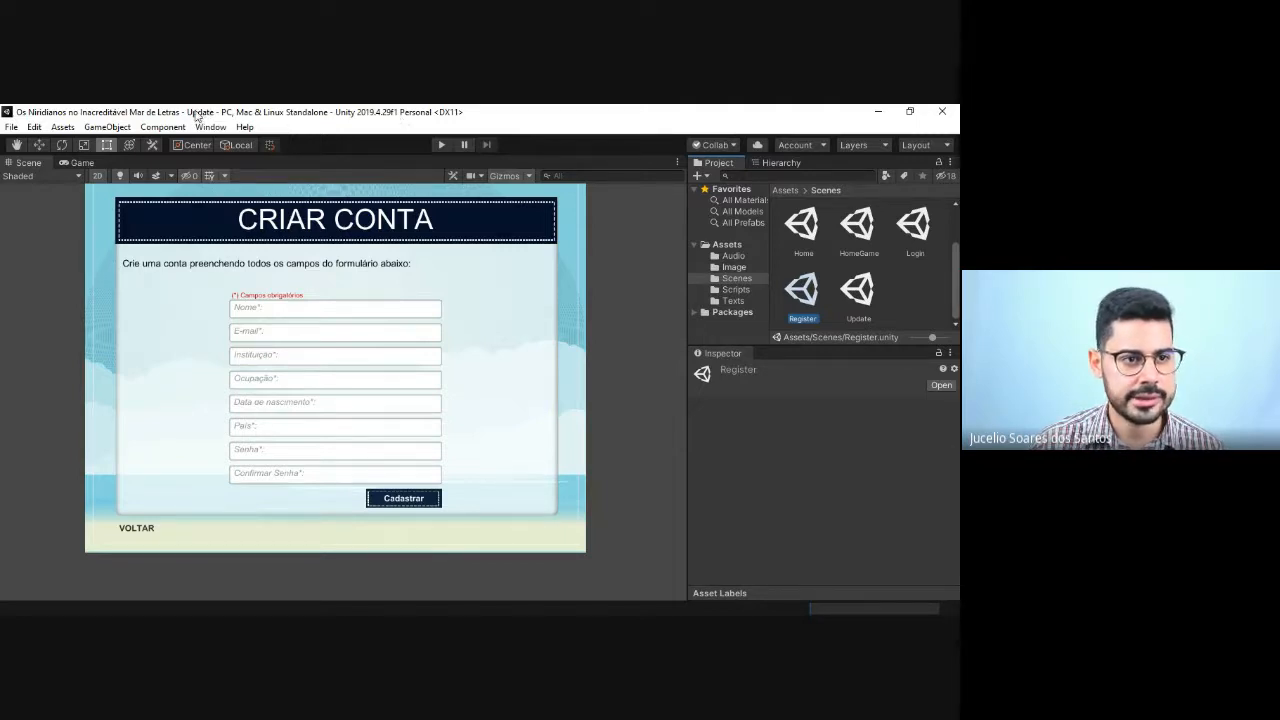
click(871, 290)
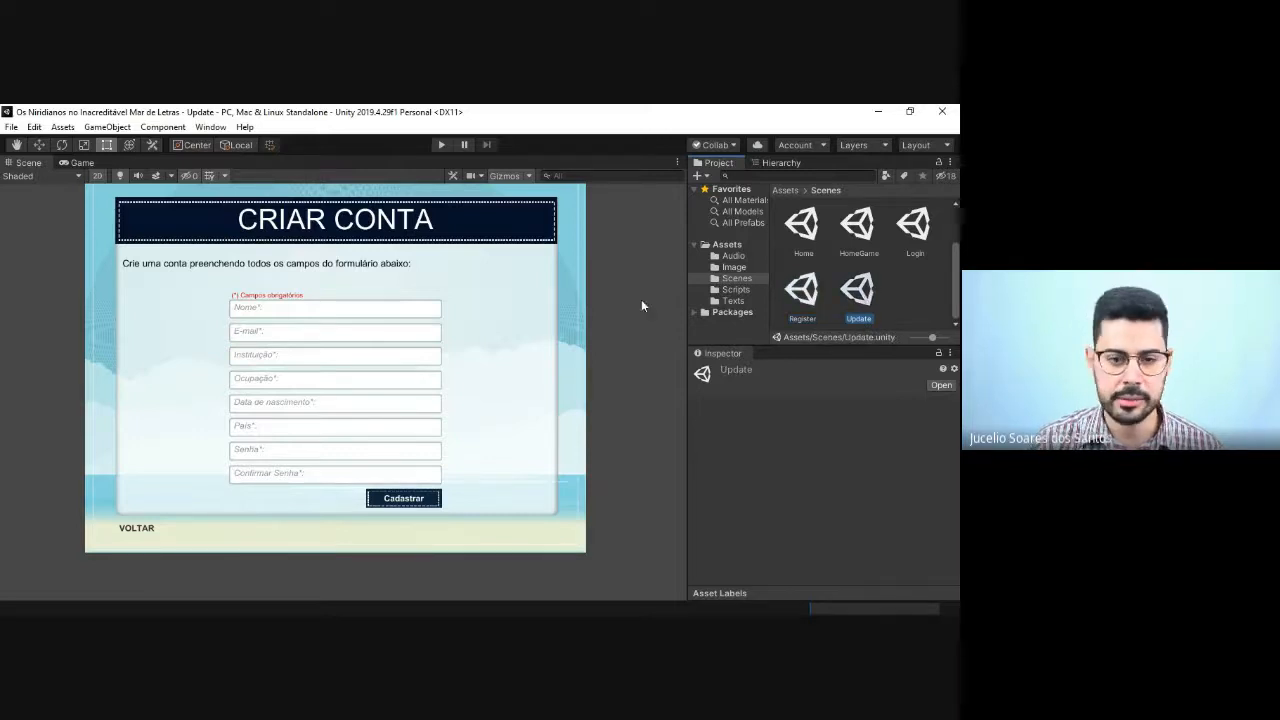
Step: Change the text of the TextTitle object under the Update scene's Canvas to ATUALIZAR DADOS
click(763, 162)
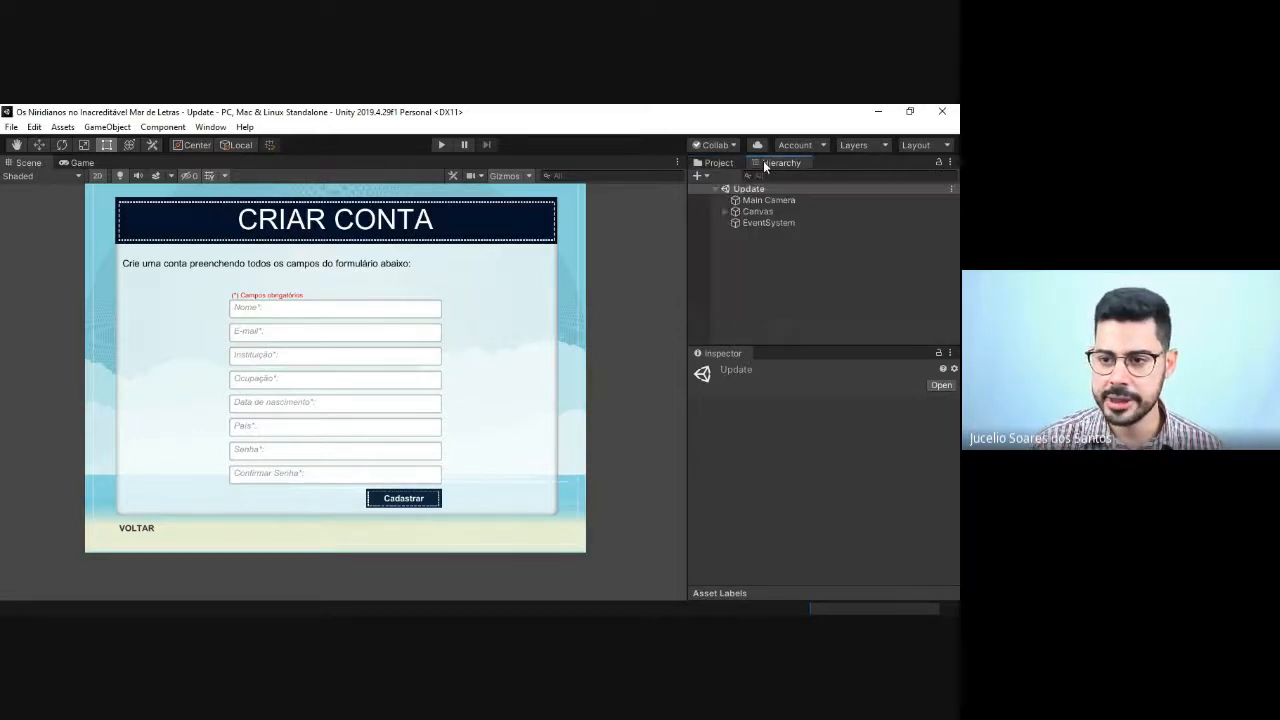
click(725, 212)
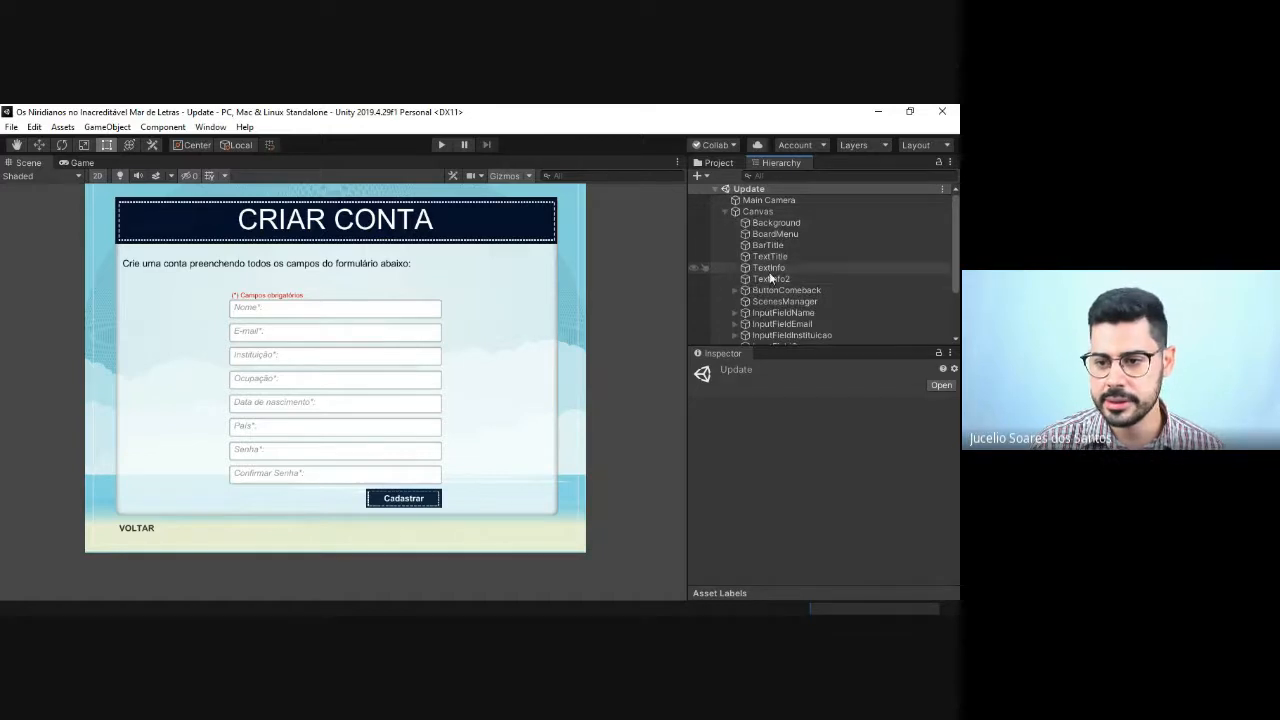
click(772, 256)
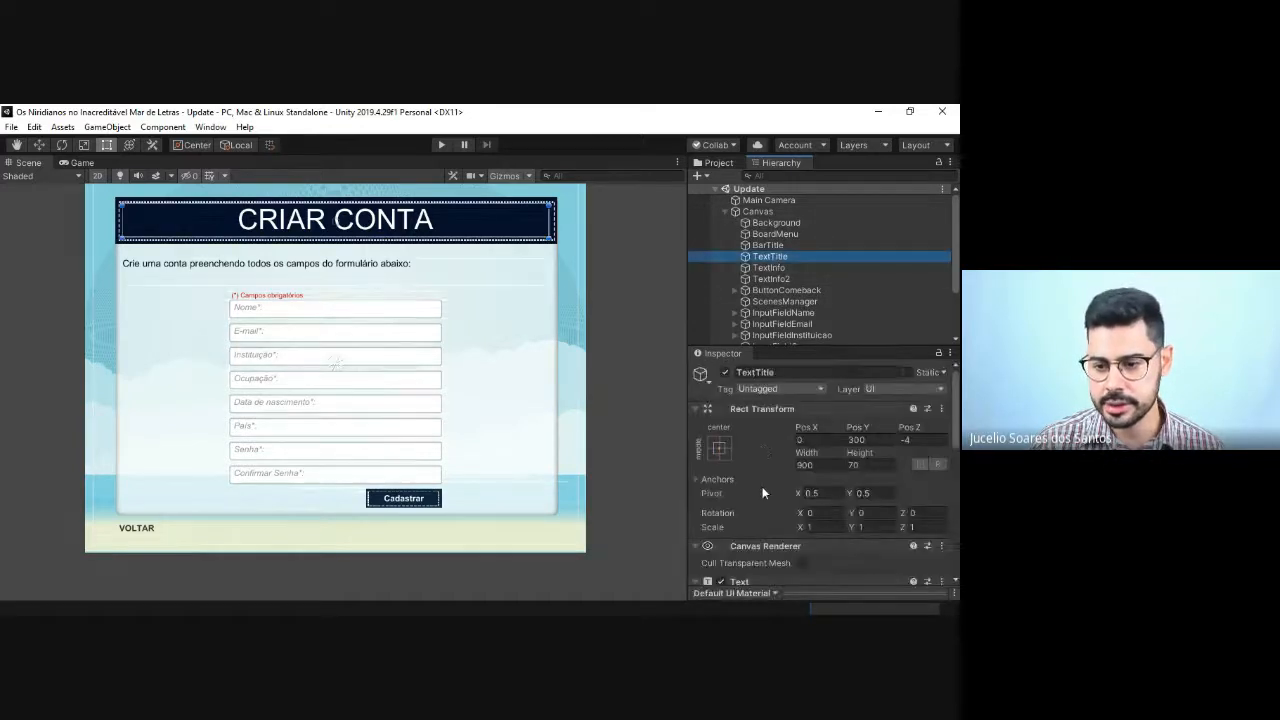
scroll(788, 463, down, 3)
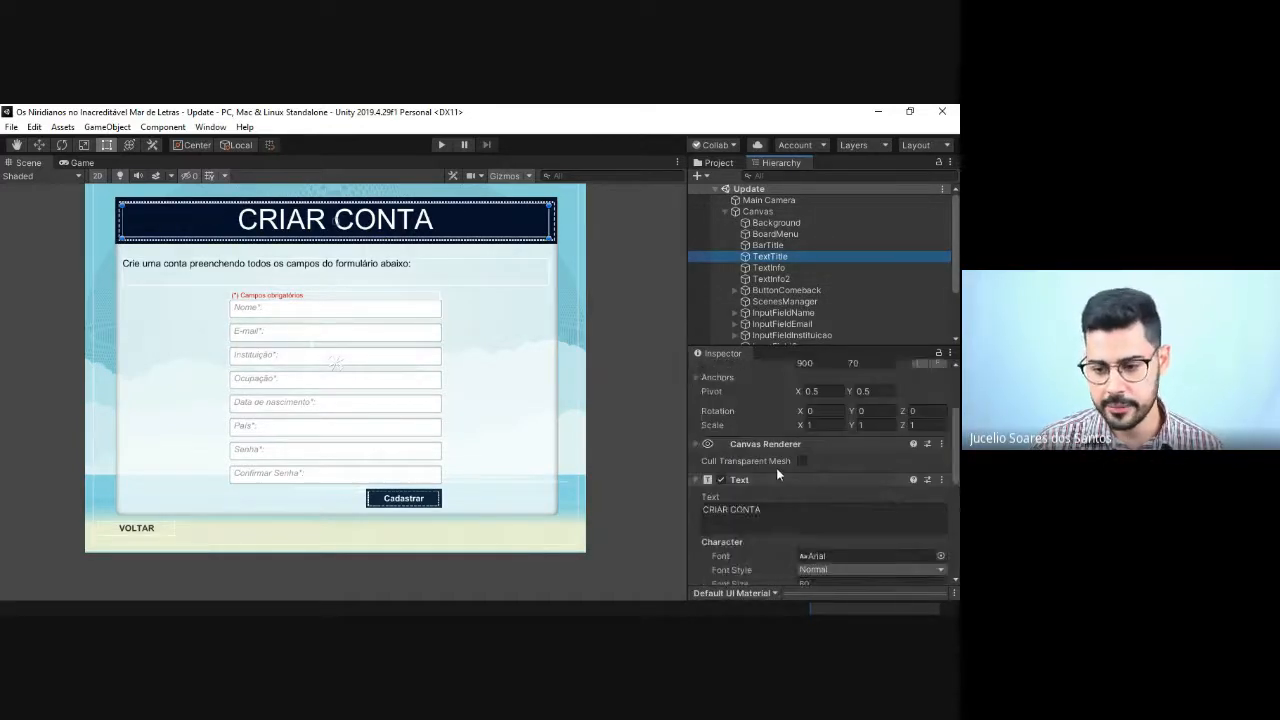
click(733, 520)
text(a)
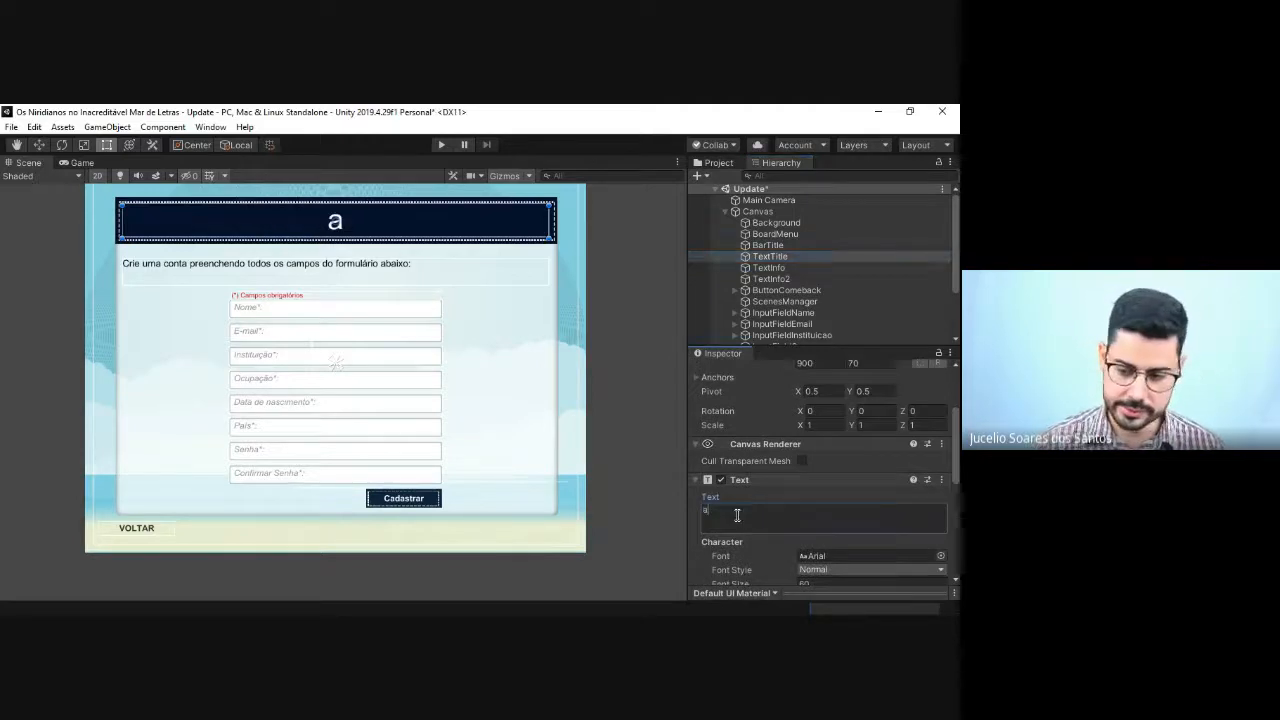
key(BackSpace)
text(ATUALI)
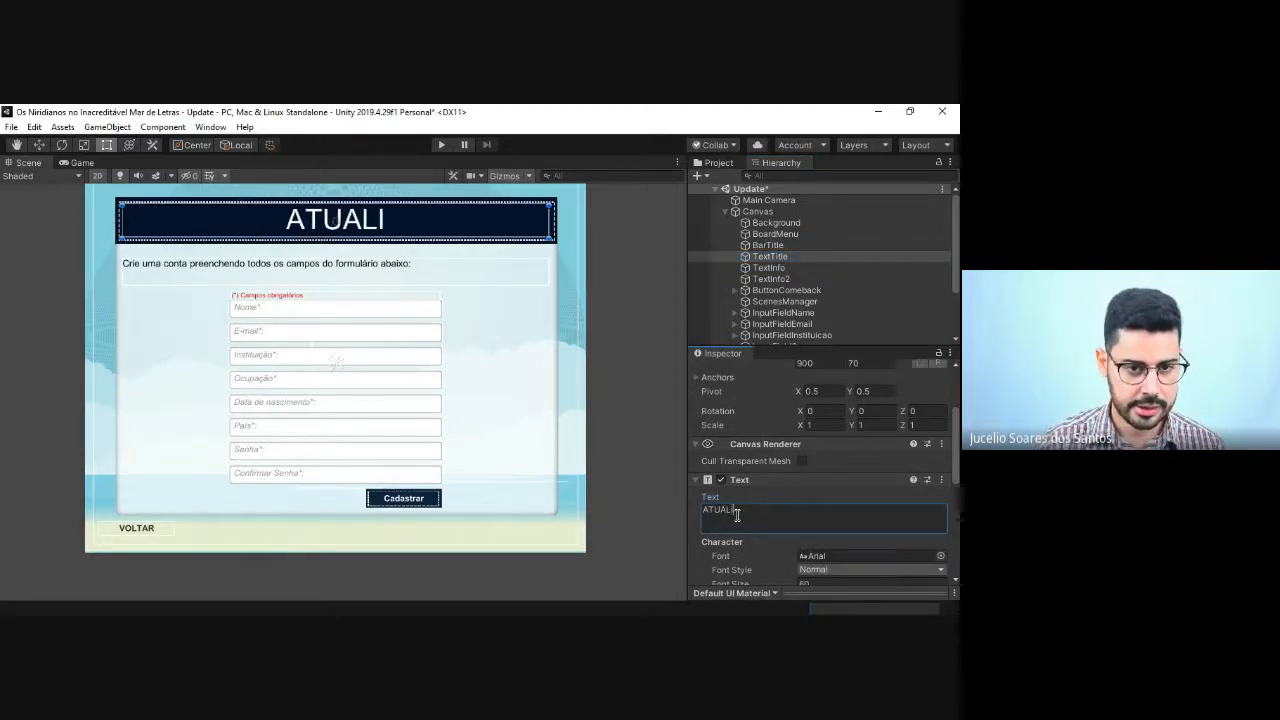
text(ZAR DADOS)
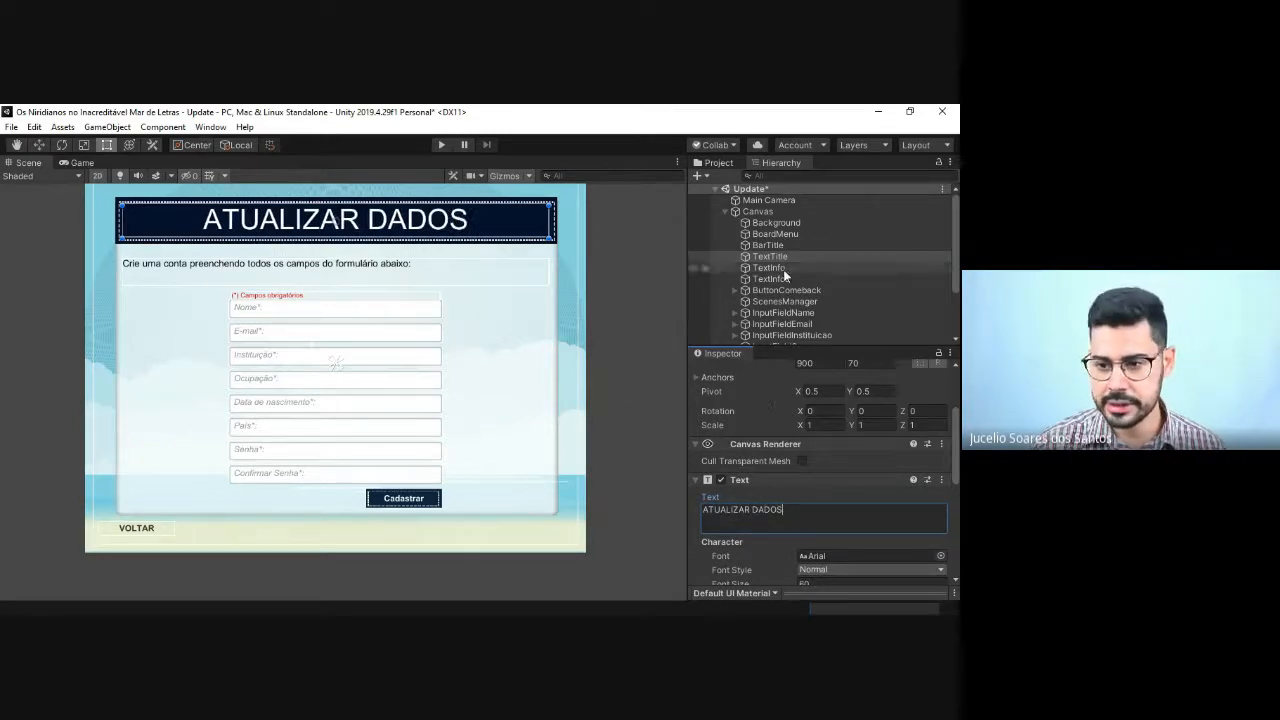
Step: Replace the text of the TextInfo object with "Edite os campos necessários para atualizar seu cadastro."
click(781, 268)
click(771, 518)
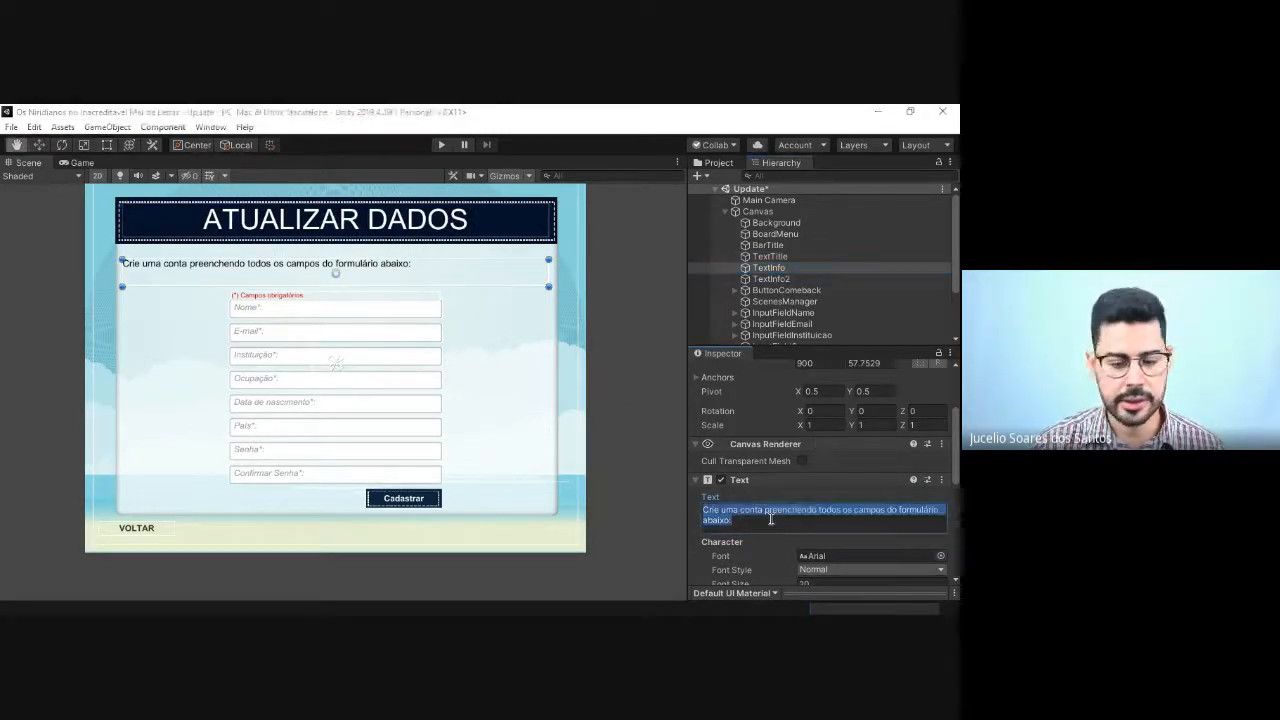
key(alt+Tab)
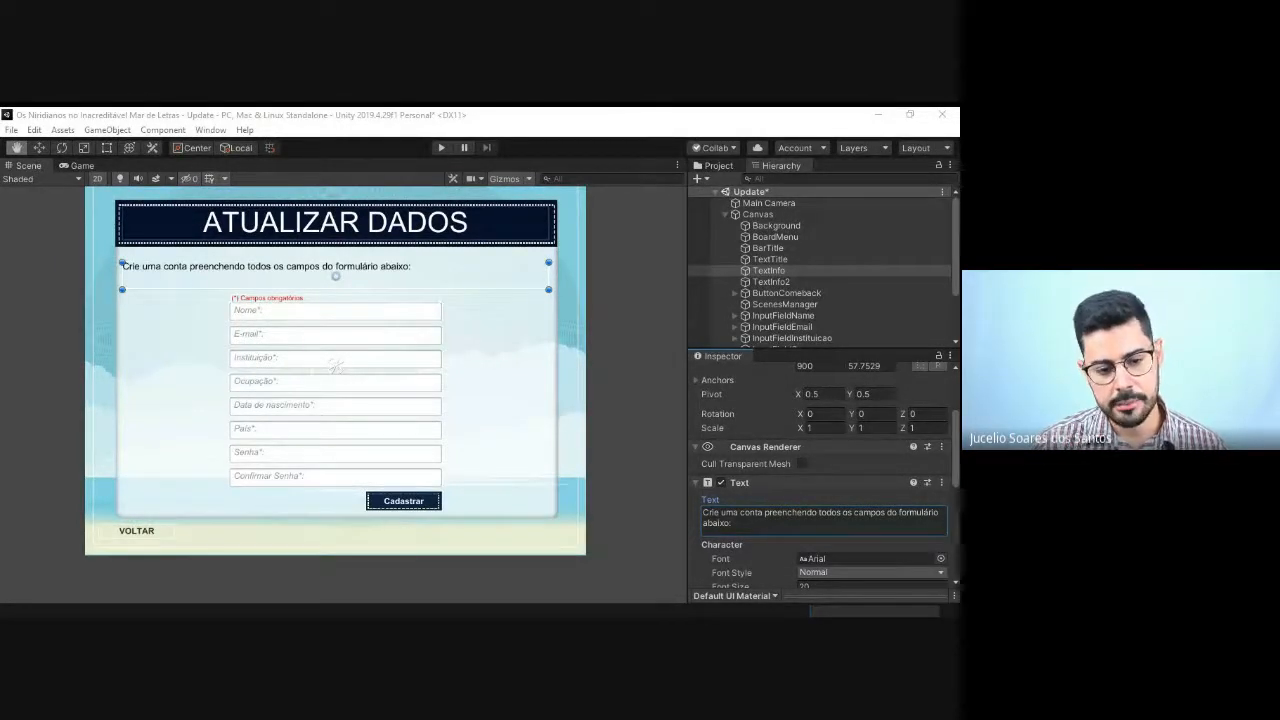
key(alt+Tab)
key(alt+Tab)
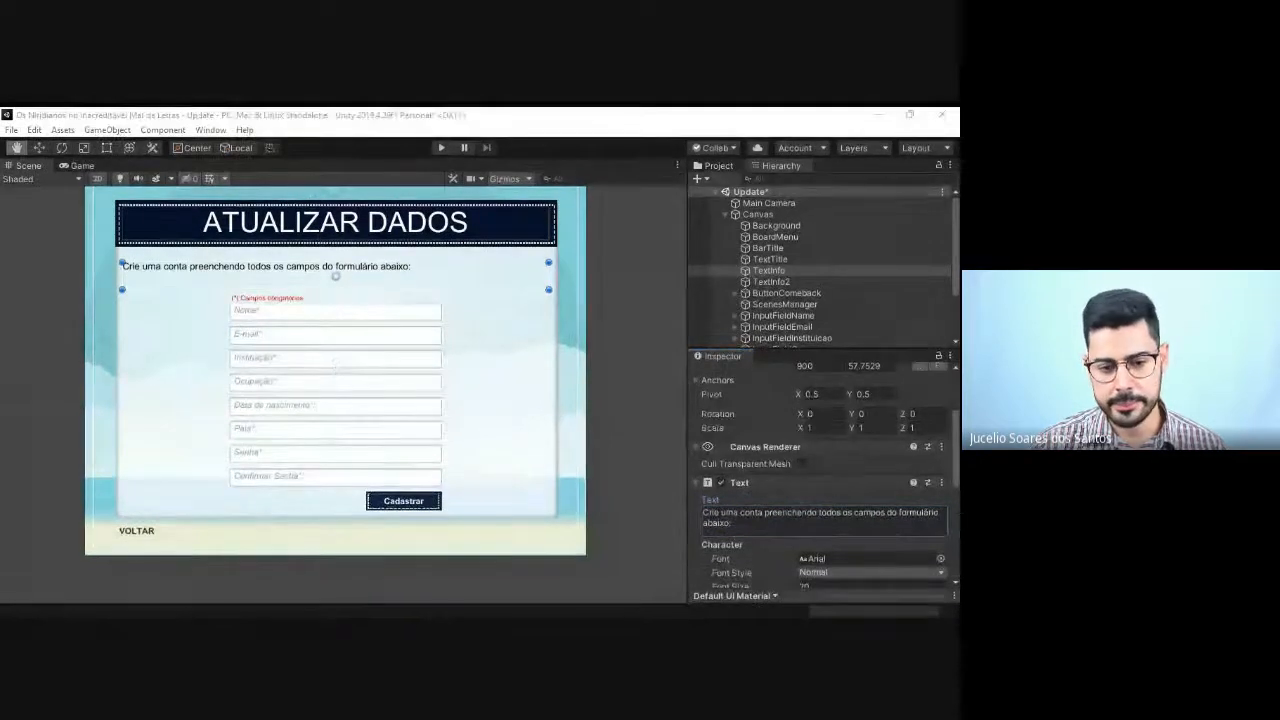
key(alt+Tab)
click(789, 510)
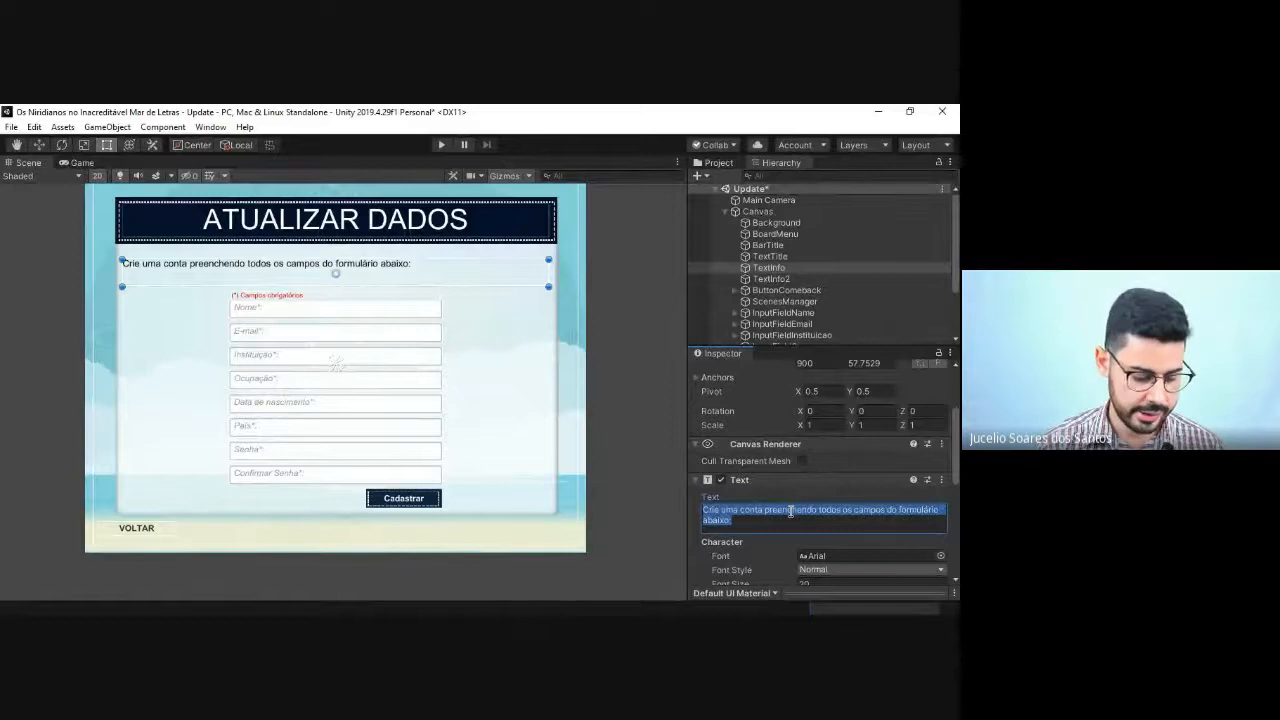
key(BackSpace)
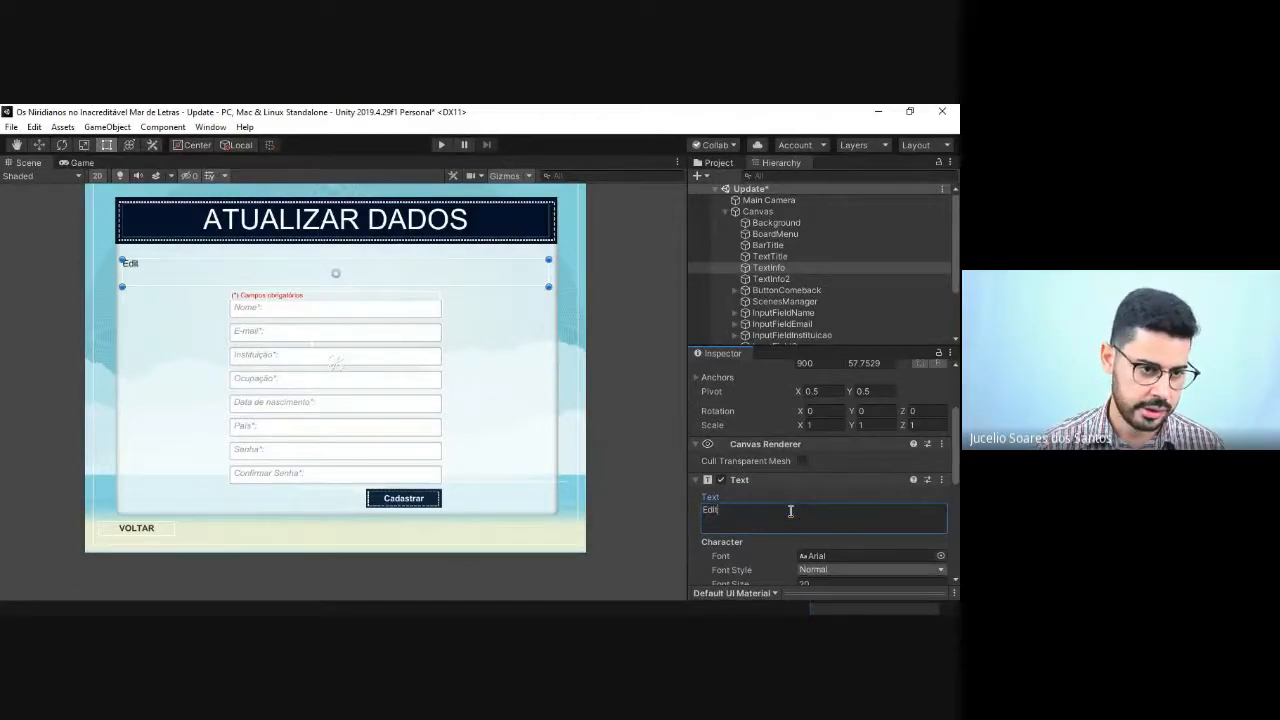
text(Edite os campos necessários)
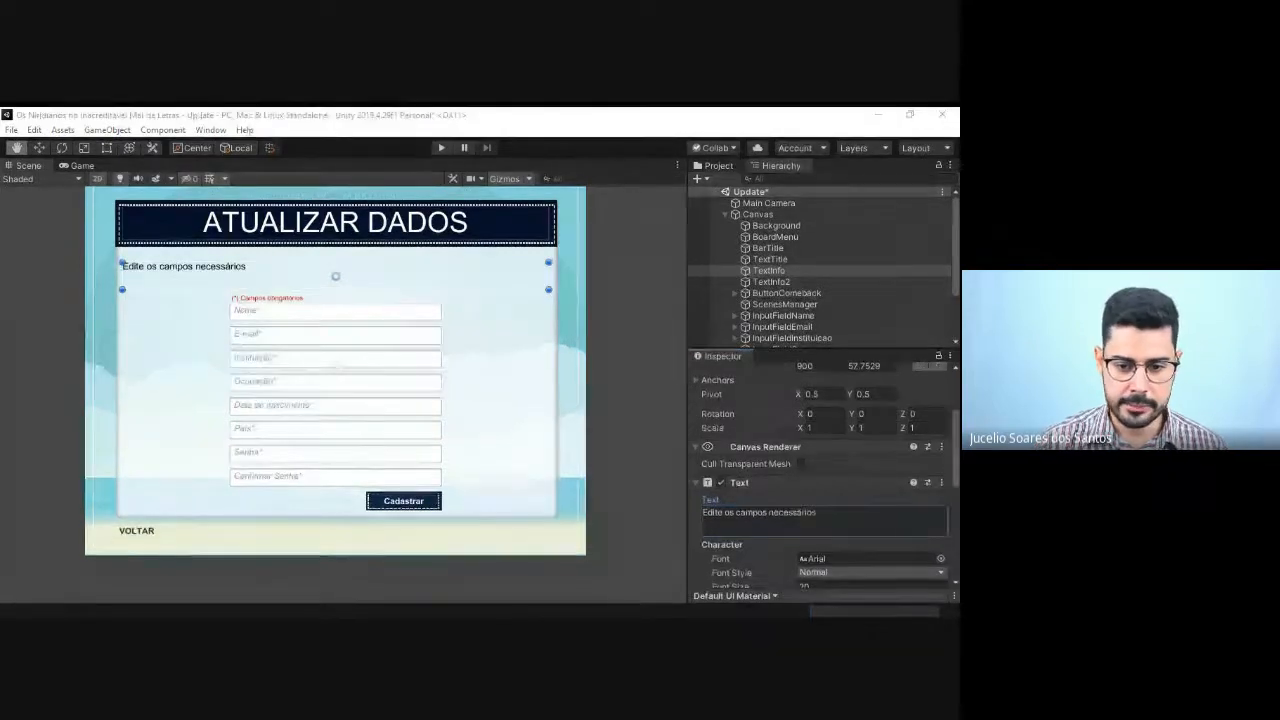
click(831, 515)
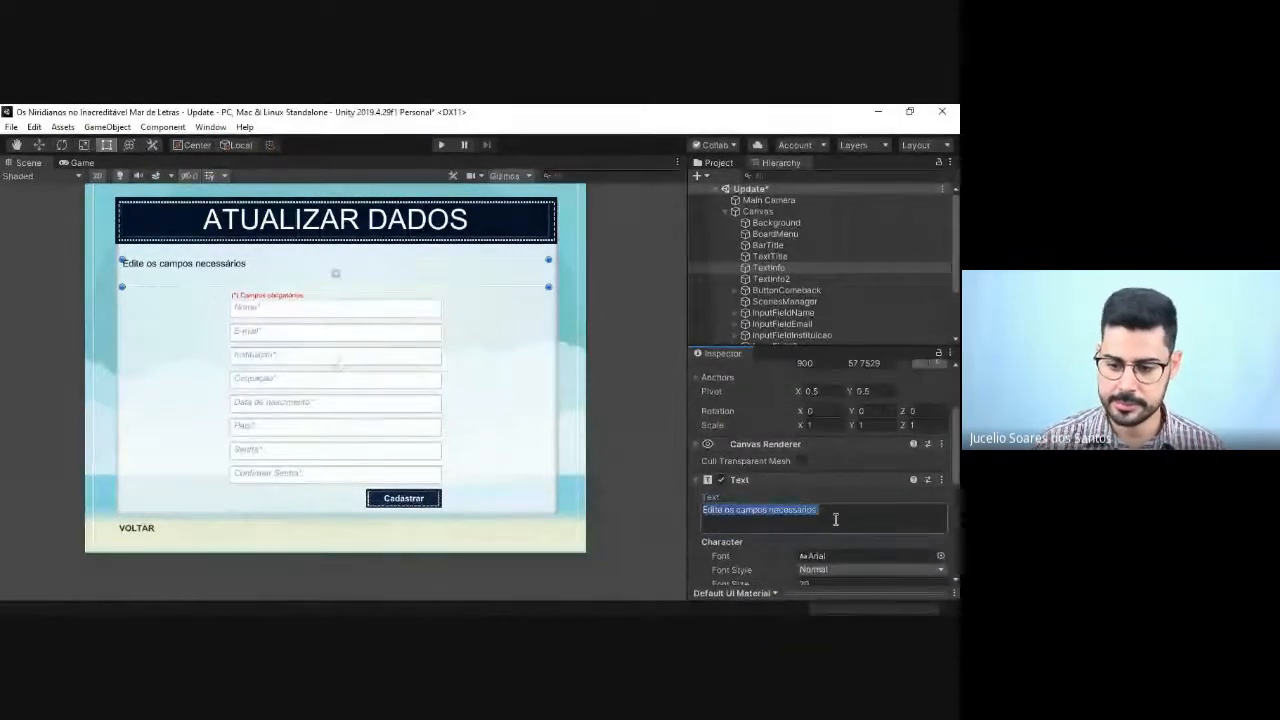
click(831, 515)
text(pa)
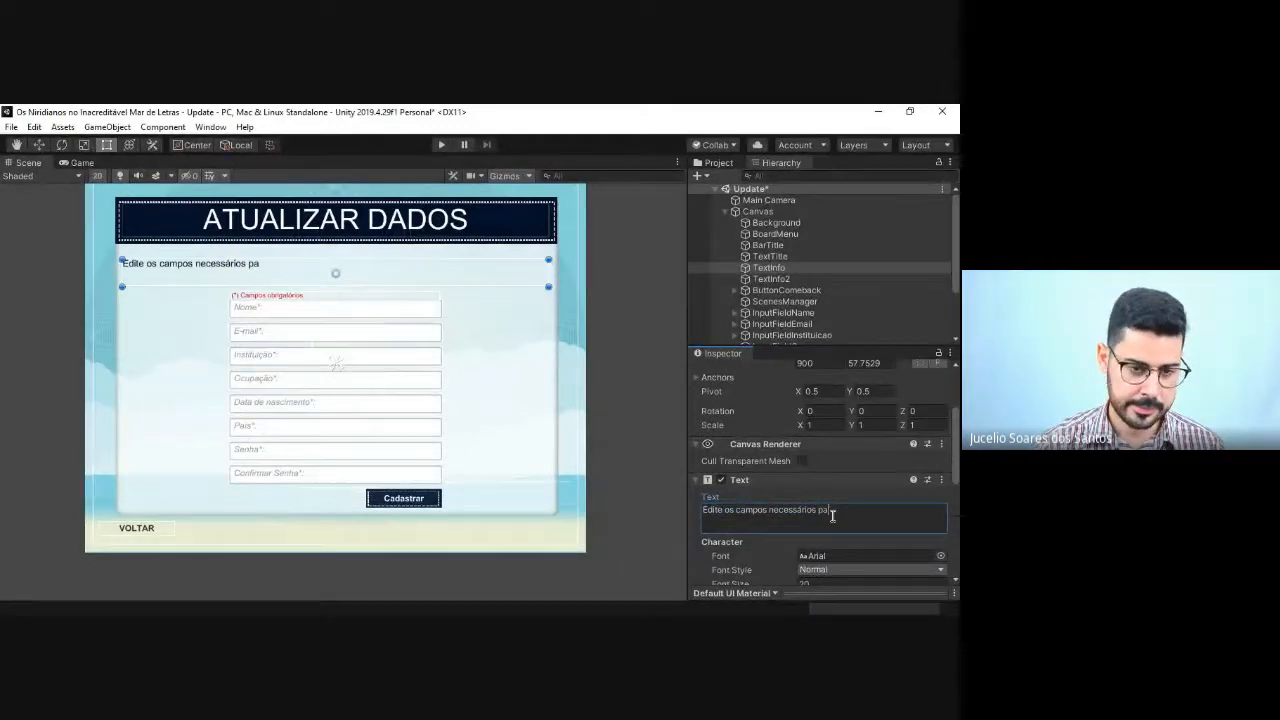
text(ra atualizar seu cadastro.)
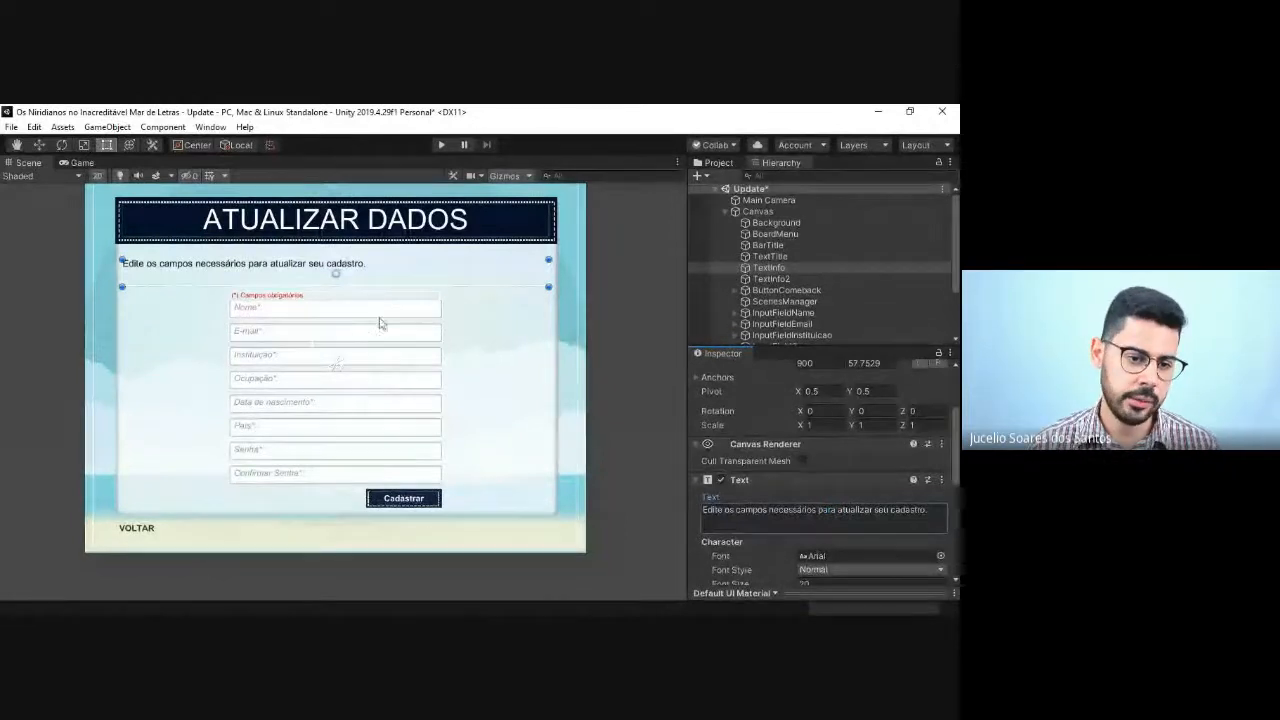
key(q)
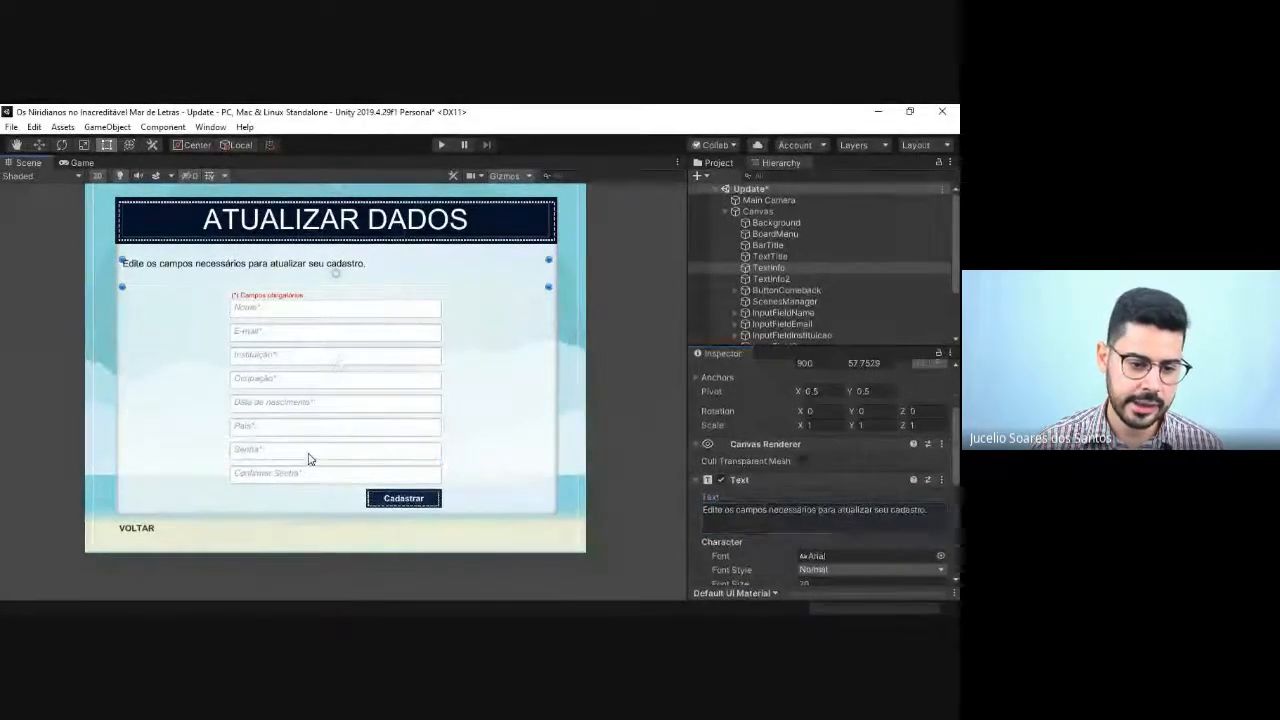
Step: Change the label of the ButtonSubmeted button to Atualizar through its child Text object
click(308, 459)
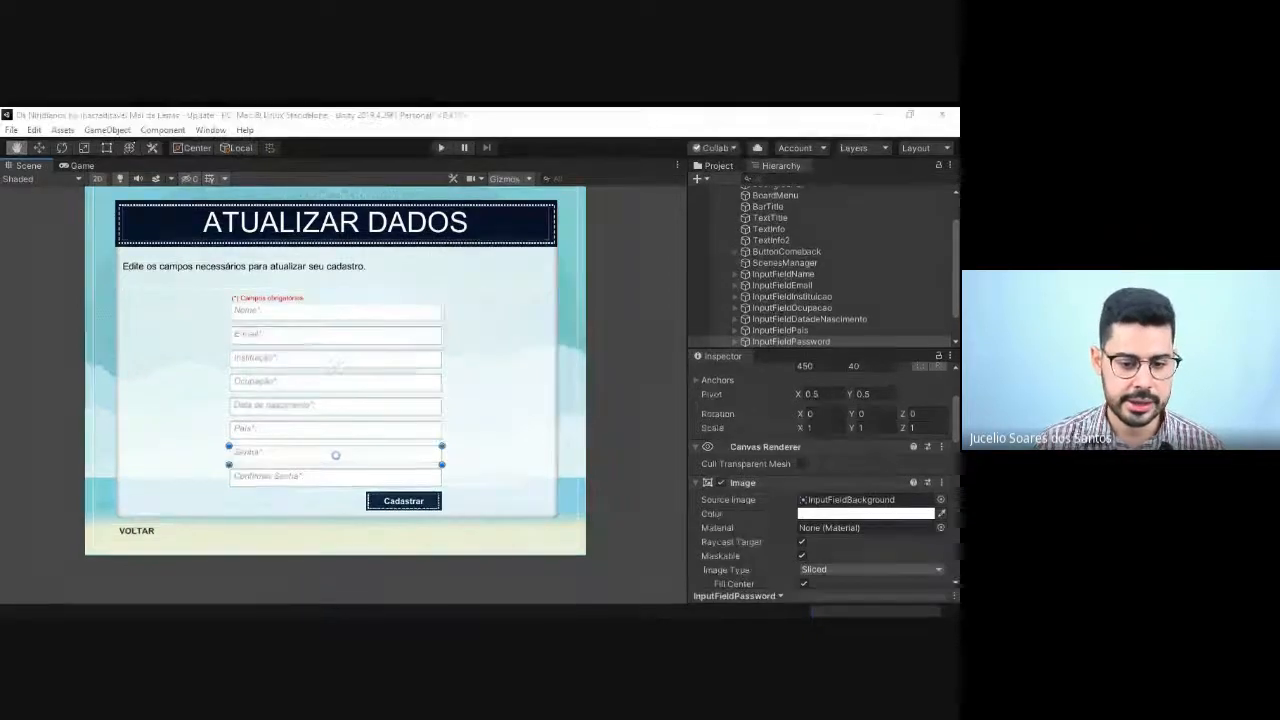
click(400, 503)
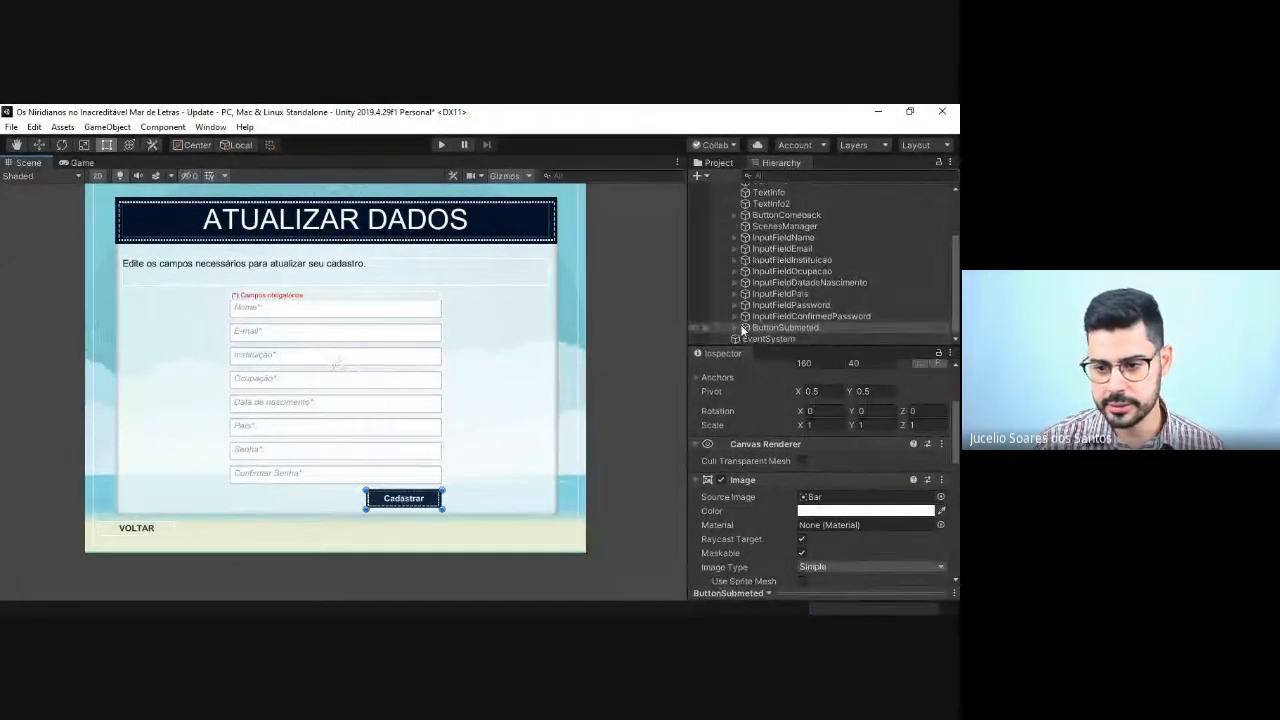
click(736, 329)
scroll(808, 416, down, 6)
click(766, 338)
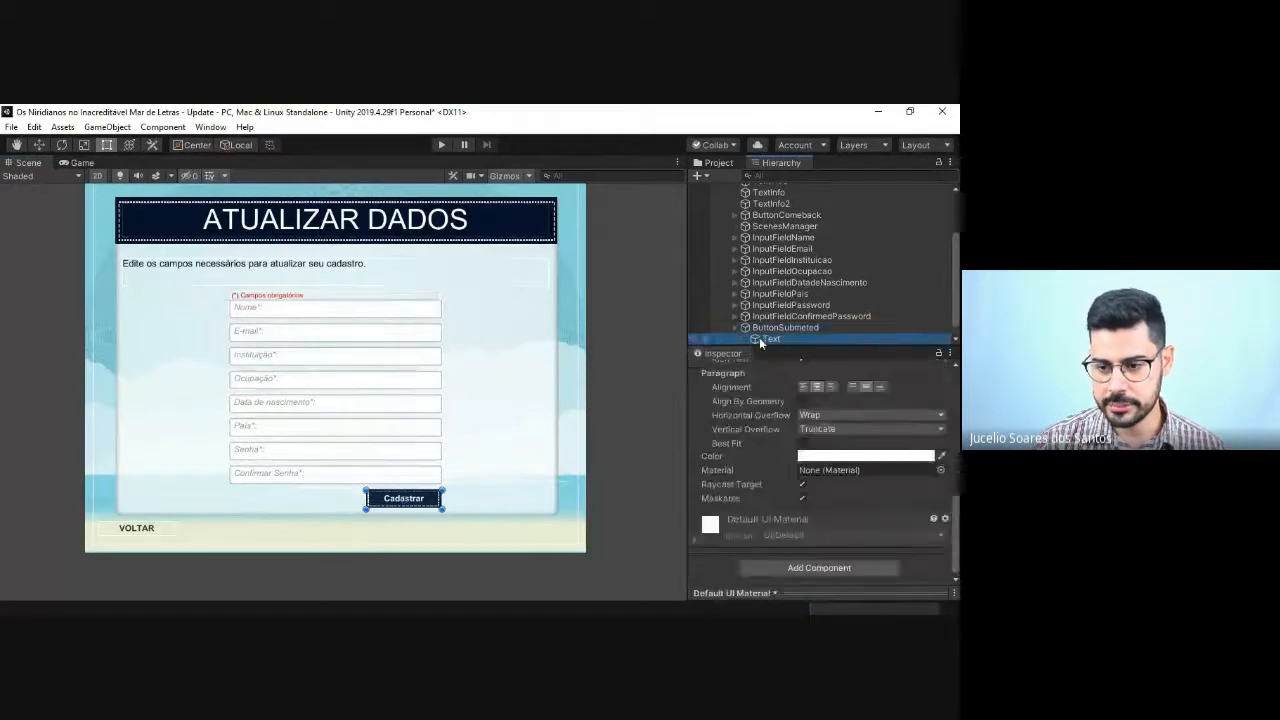
scroll(780, 505, down, 4)
click(751, 512)
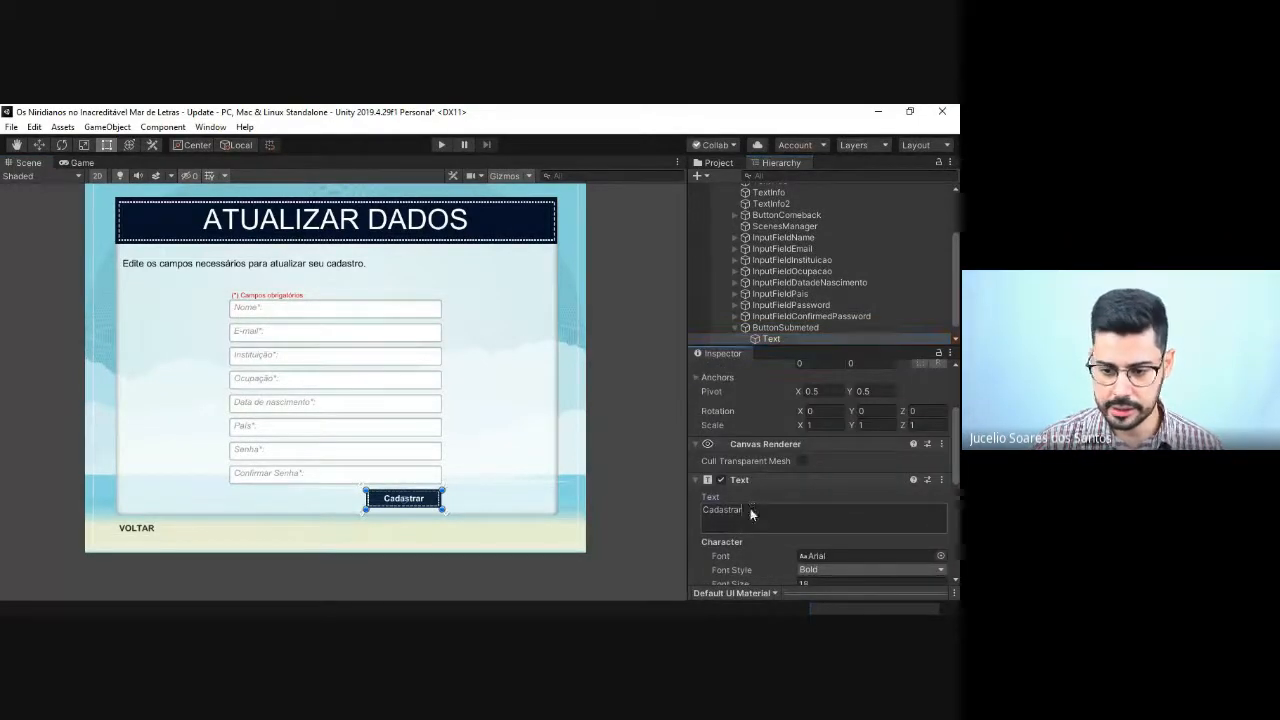
text(Atualizar)
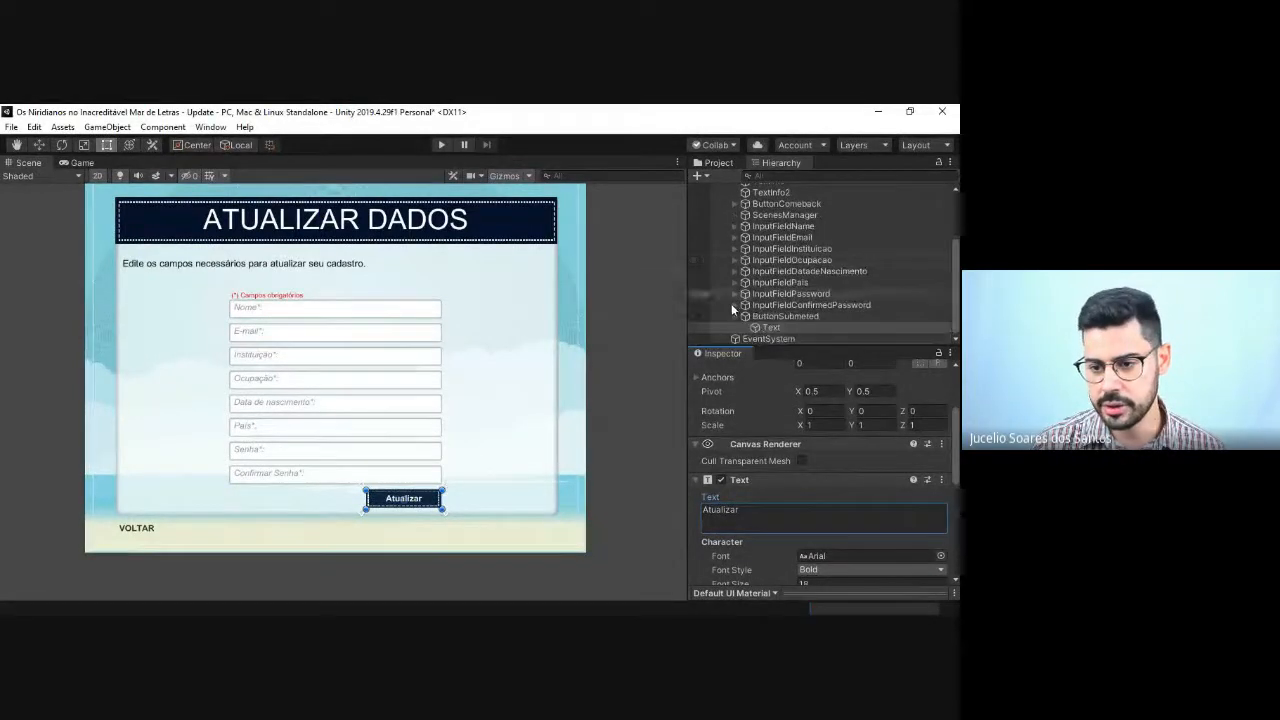
Step: Rename the ButtonSubmeted object under the Canvas as ButtonUpdate
click(734, 327)
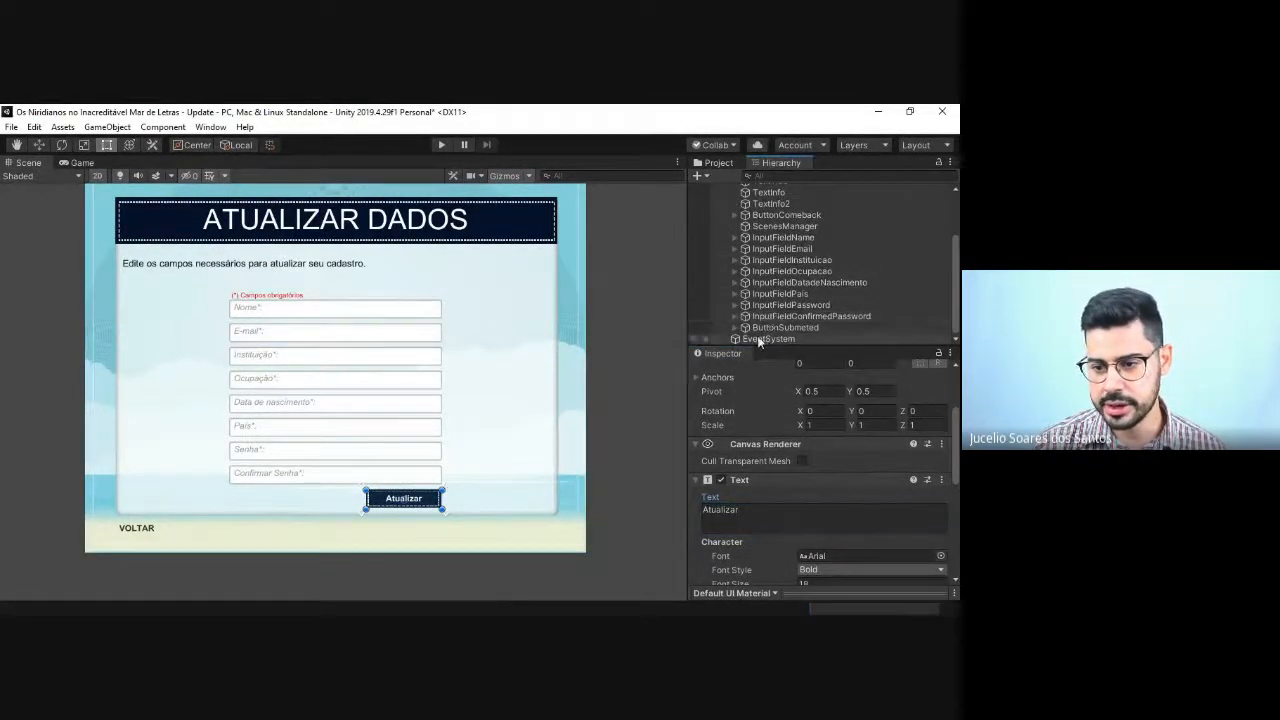
click(768, 338)
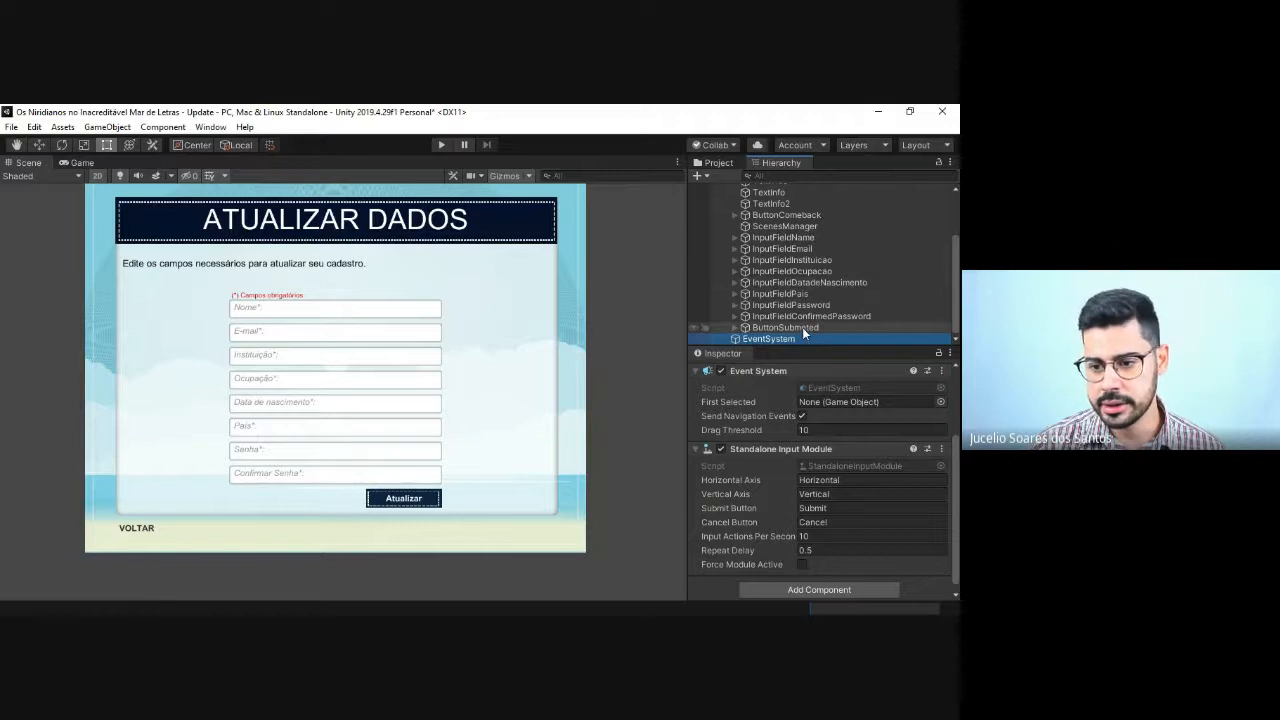
click(802, 328)
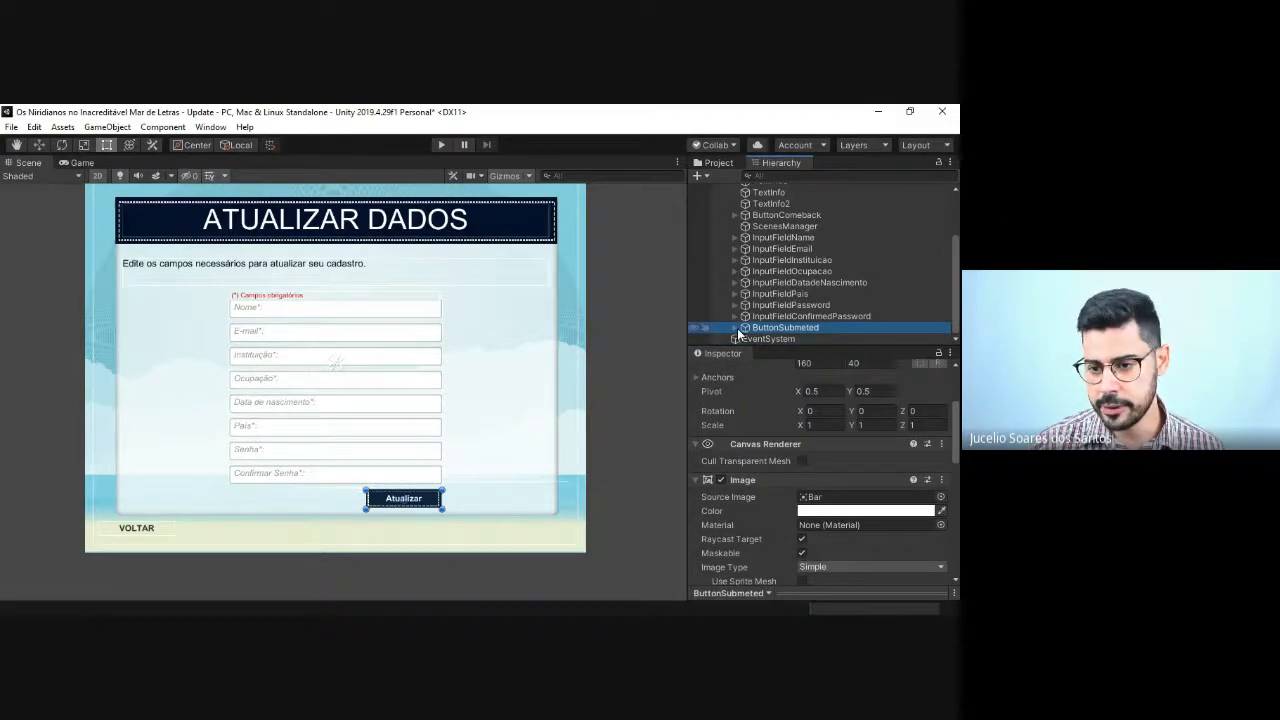
key(F2)
key(End)
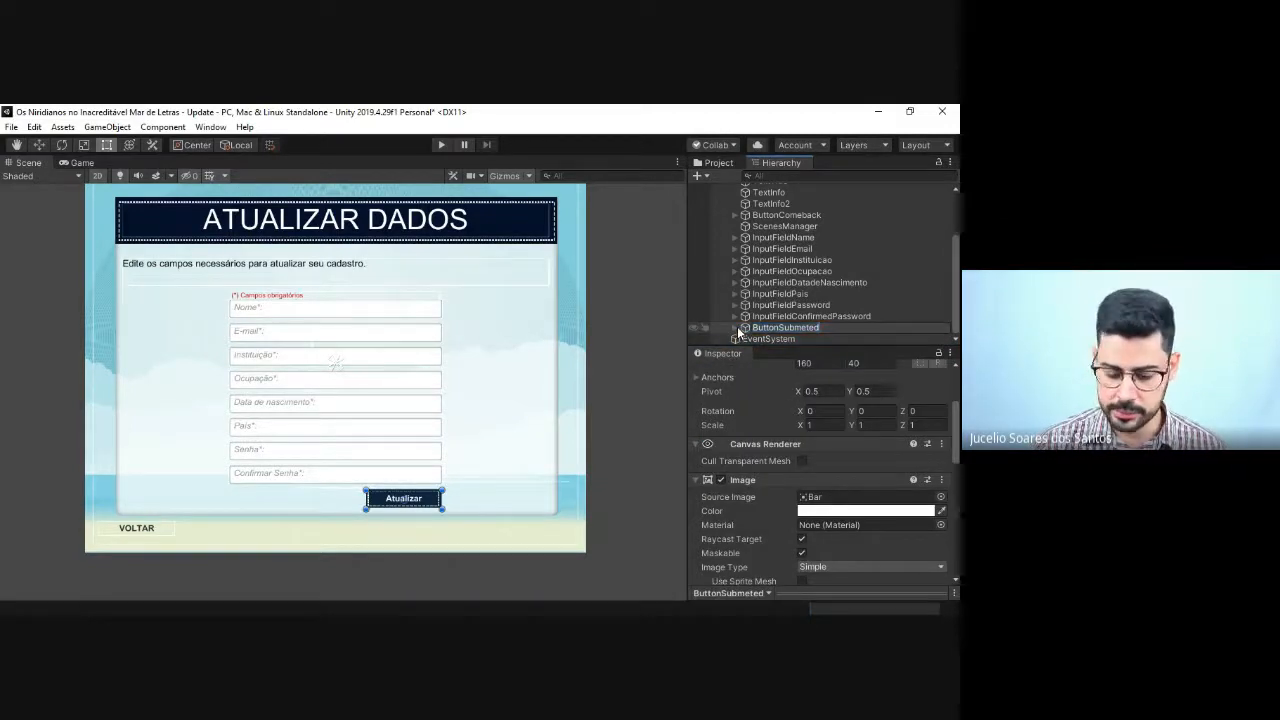
key(BackSpace)
key(BackSpace)
key(BackSpace)
key(BackSpace)
key(BackSpace)
key(BackSpace)
key(BackSpace)
key(BackSpace)
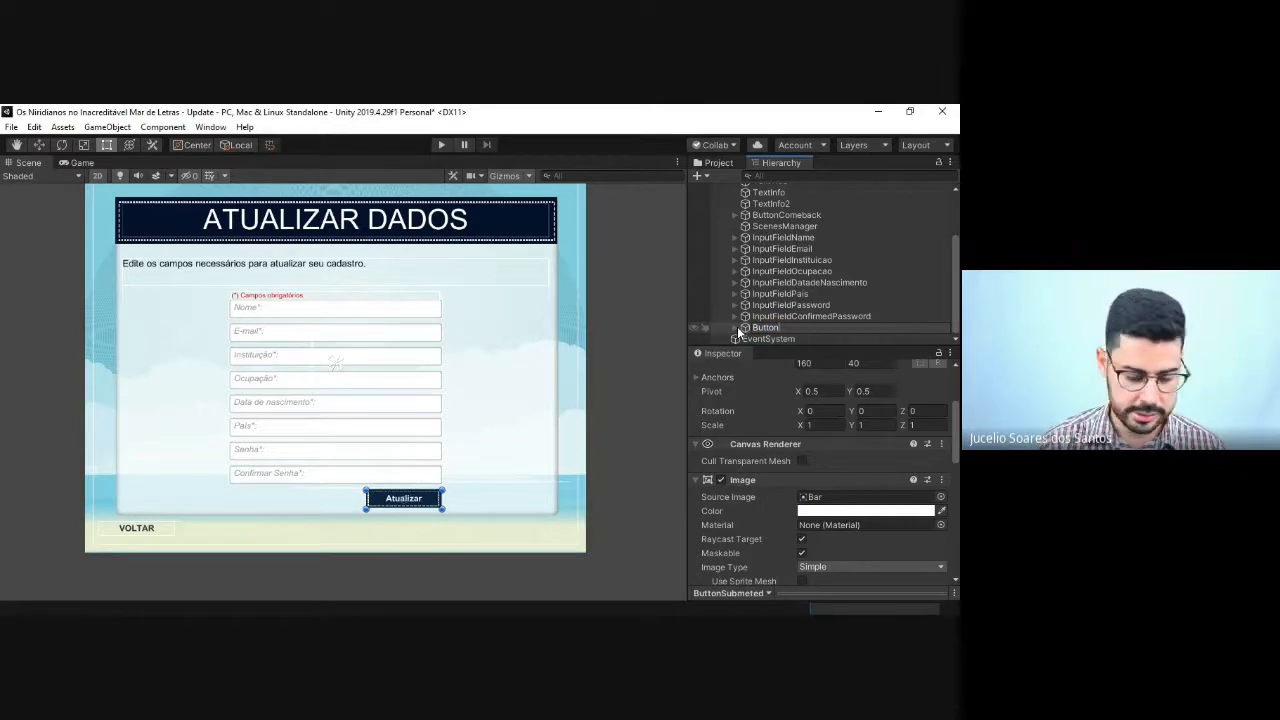
text(Update)
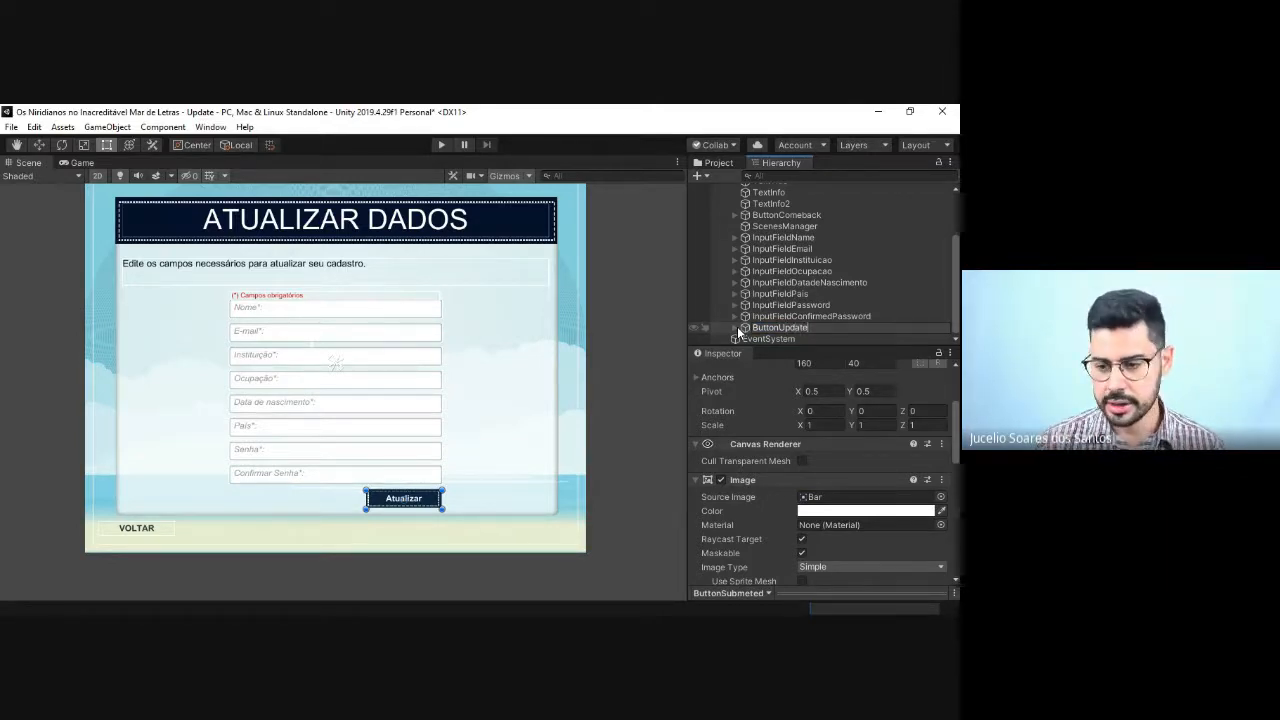
key(Return)
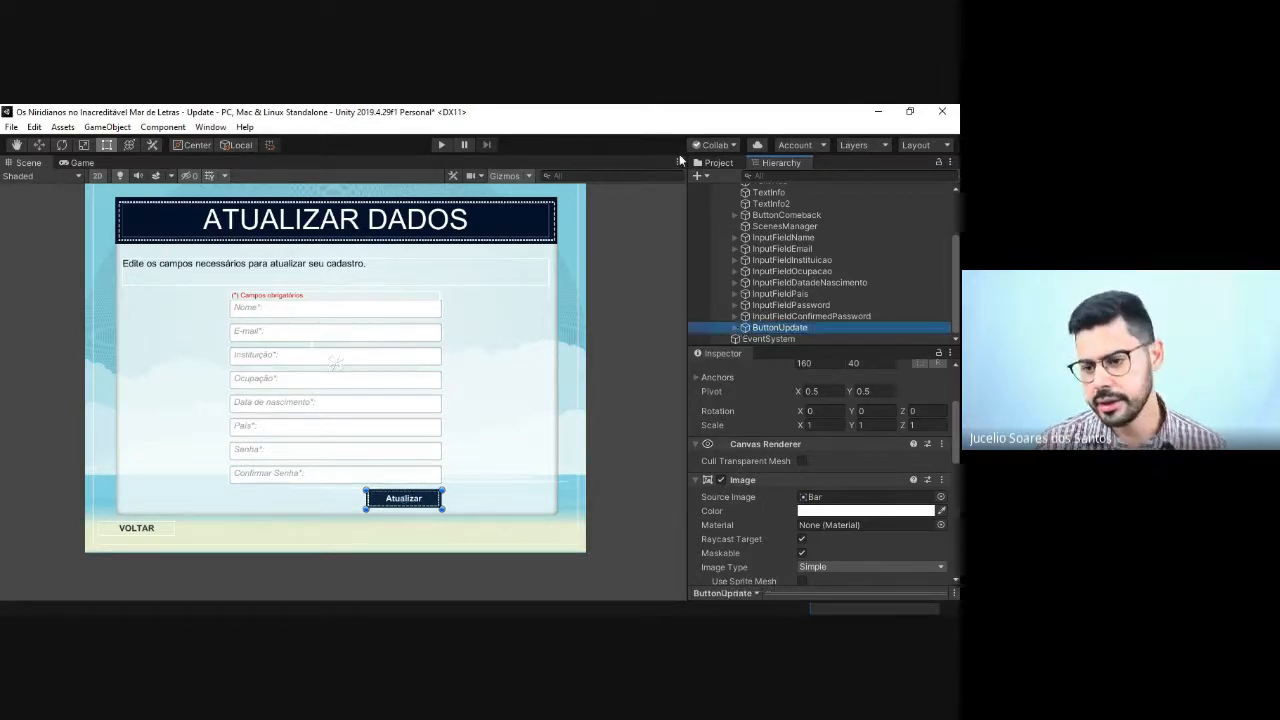
Step: Set the scene name in the On Click event of ButtonComeback to HomeGame
scroll(795, 296, up, 2)
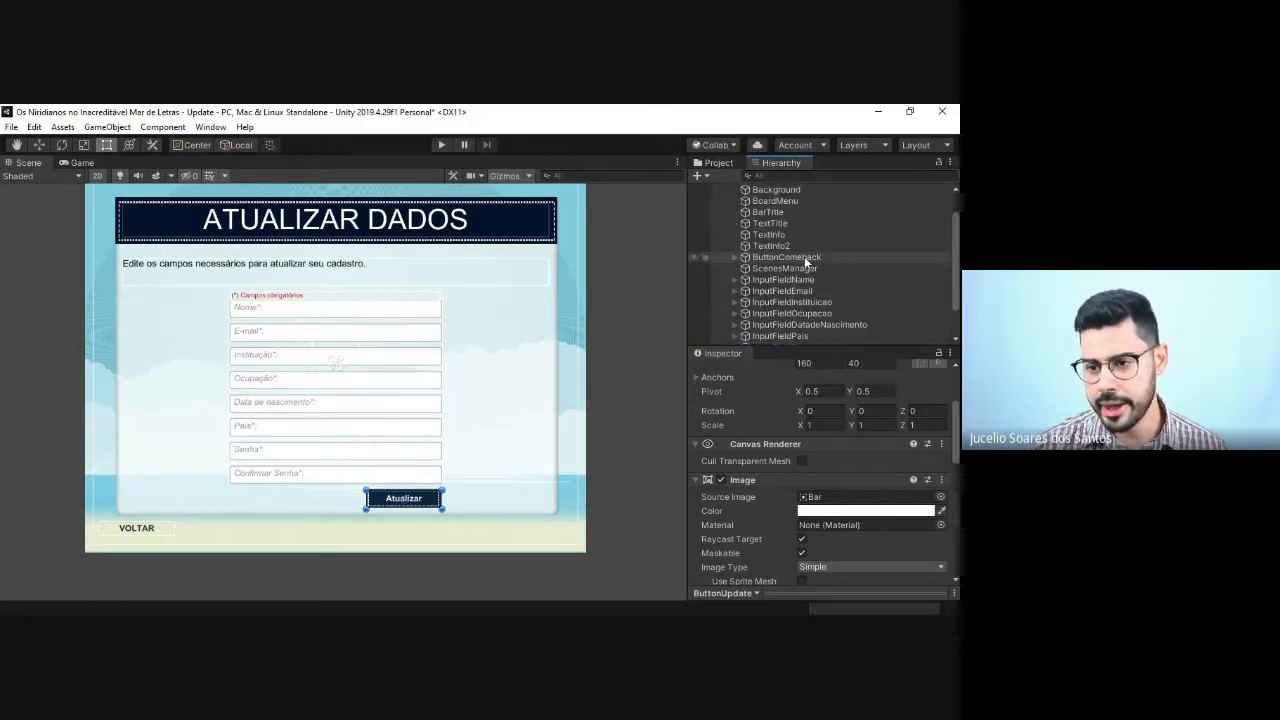
click(780, 257)
click(736, 257)
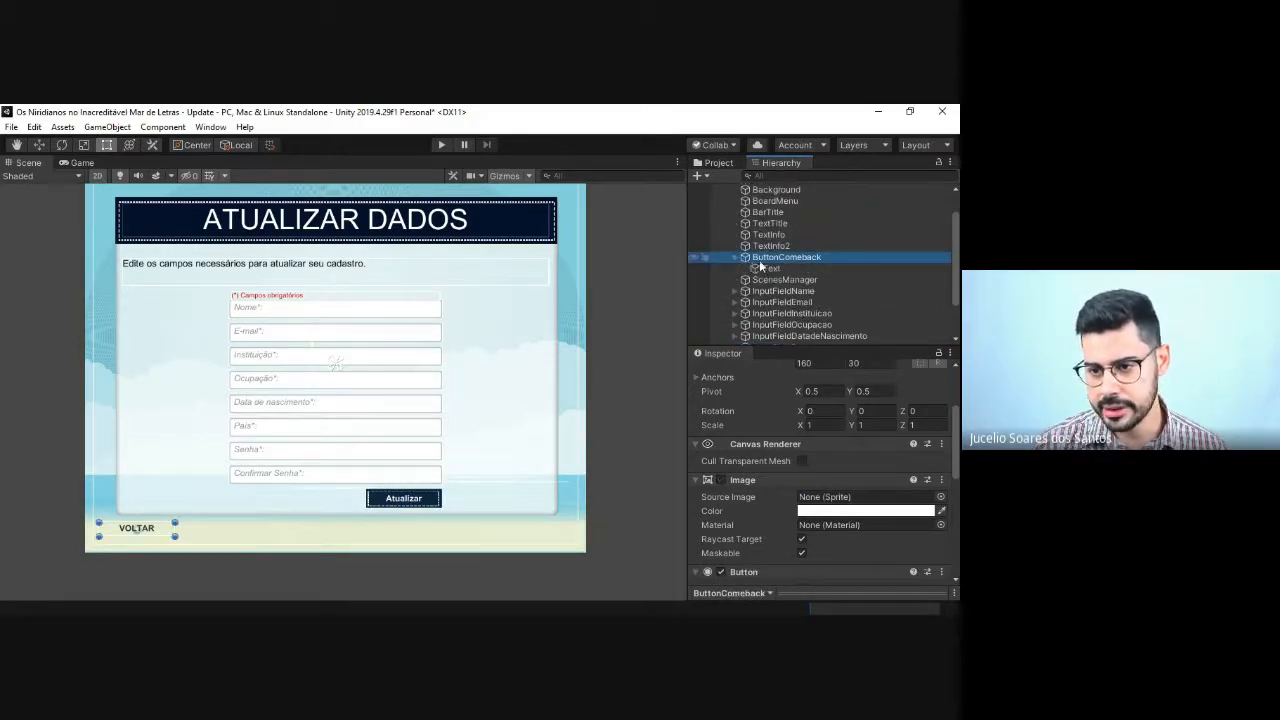
click(736, 257)
scroll(791, 298, down, 2)
scroll(822, 480, down, 6)
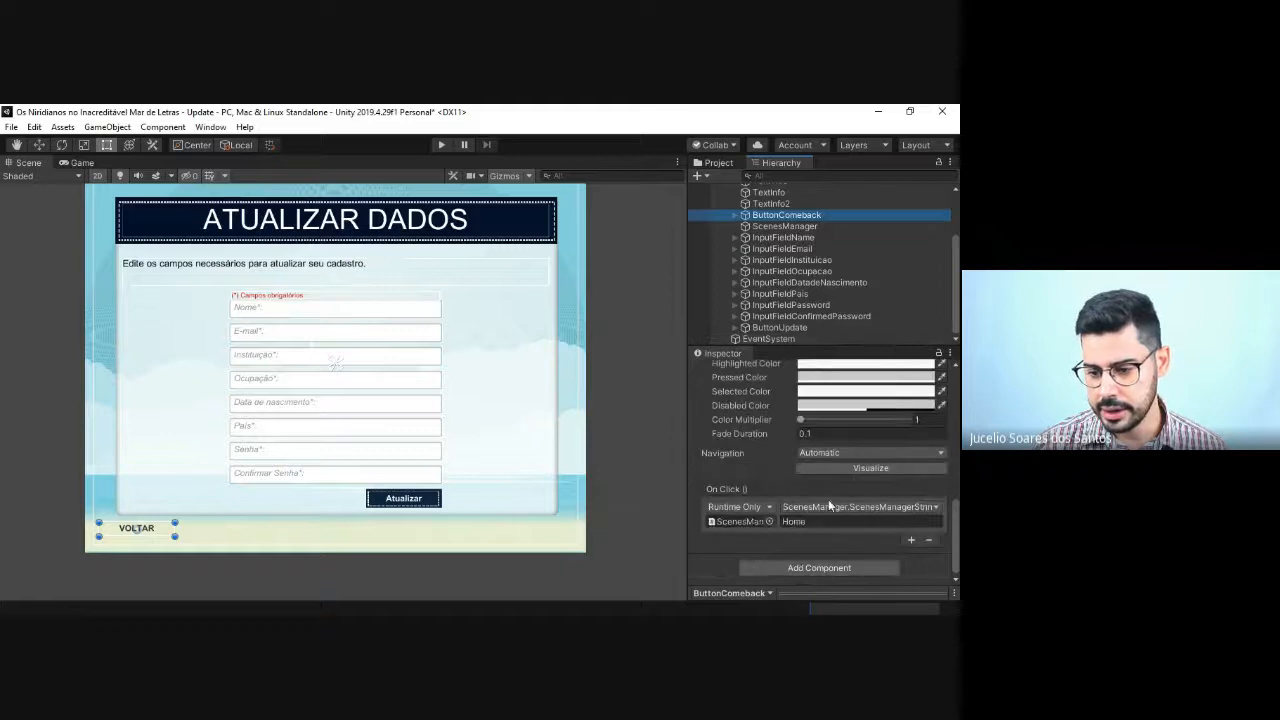
click(822, 526)
click(822, 526)
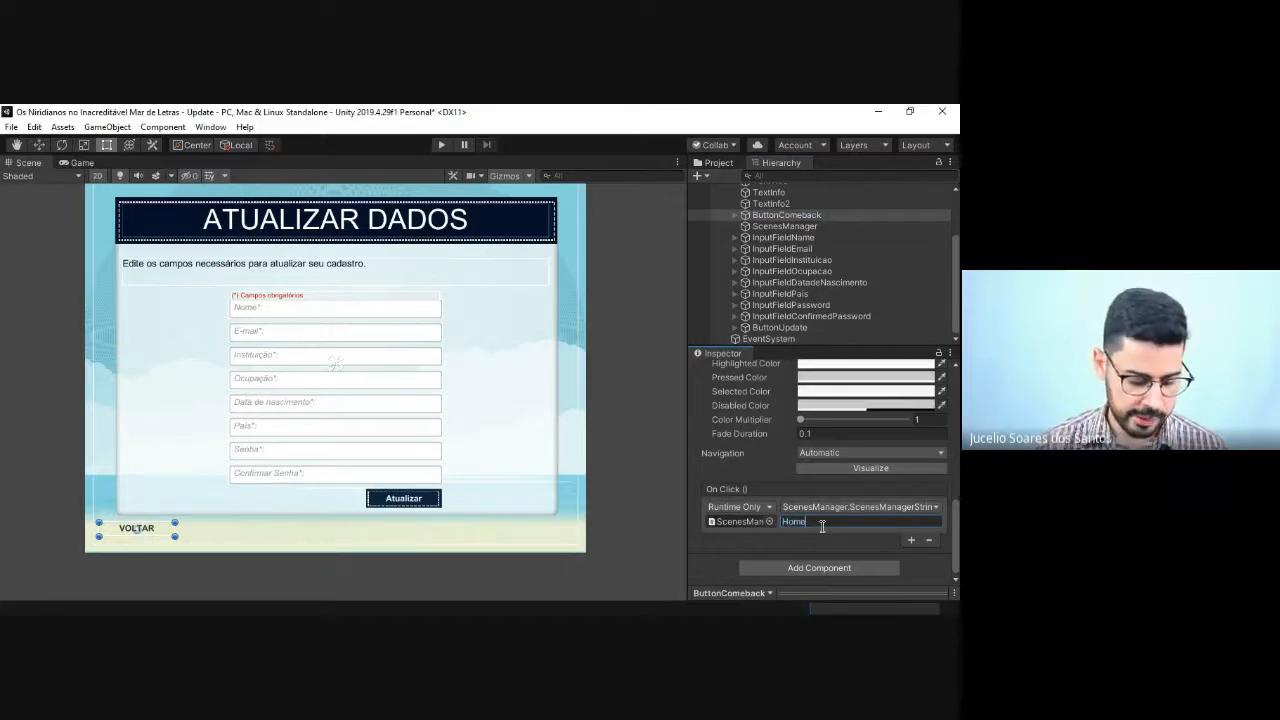
text(Game)
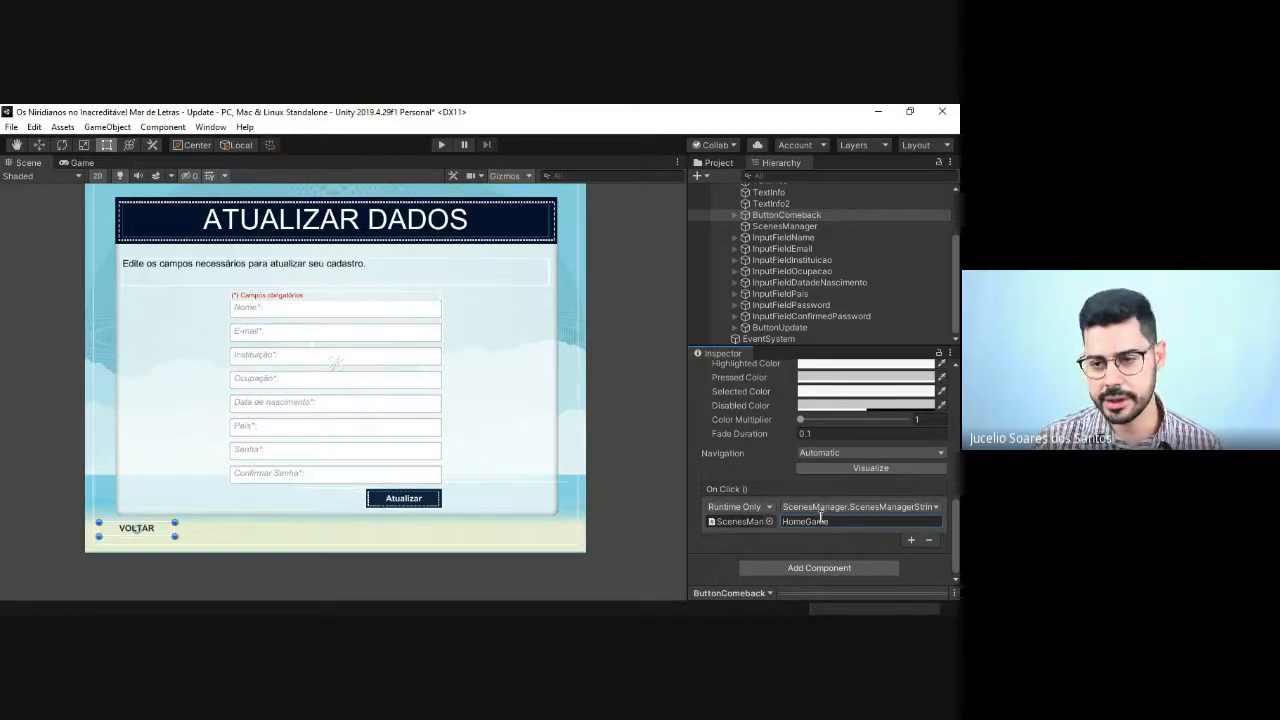
Step: Check the scene assets in the Scenes folder and save the Update scene
click(716, 163)
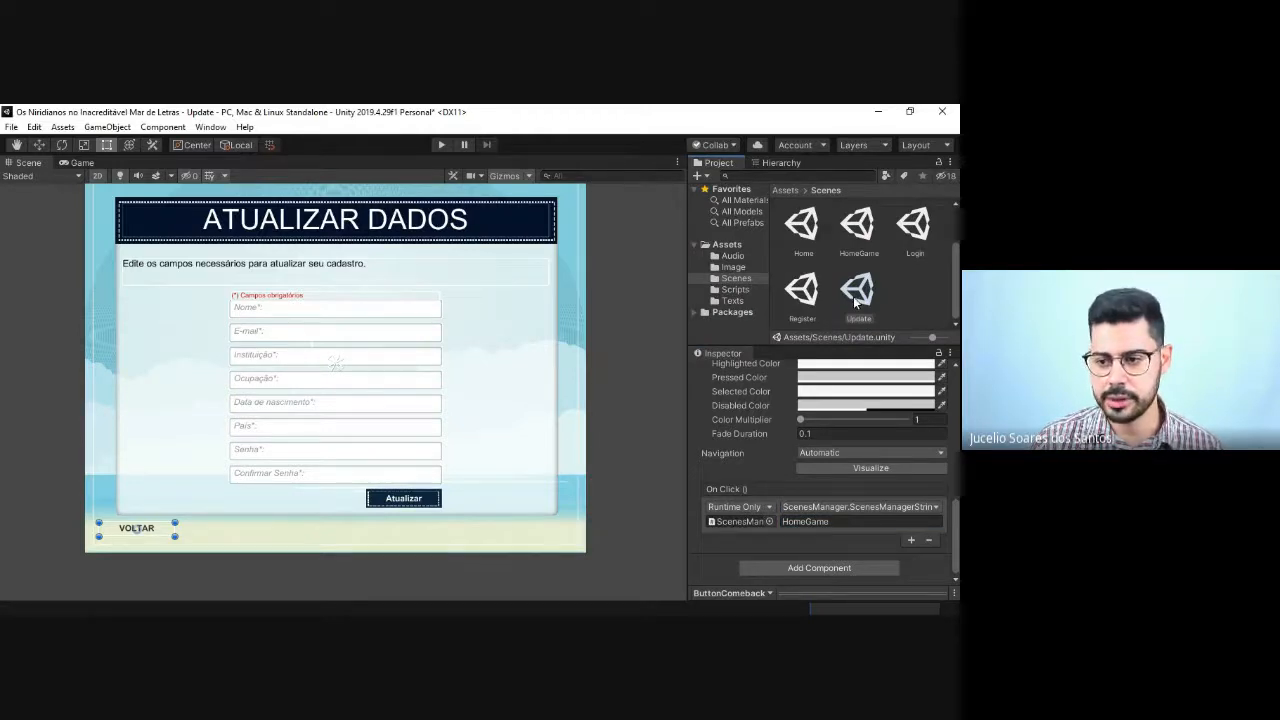
click(626, 270)
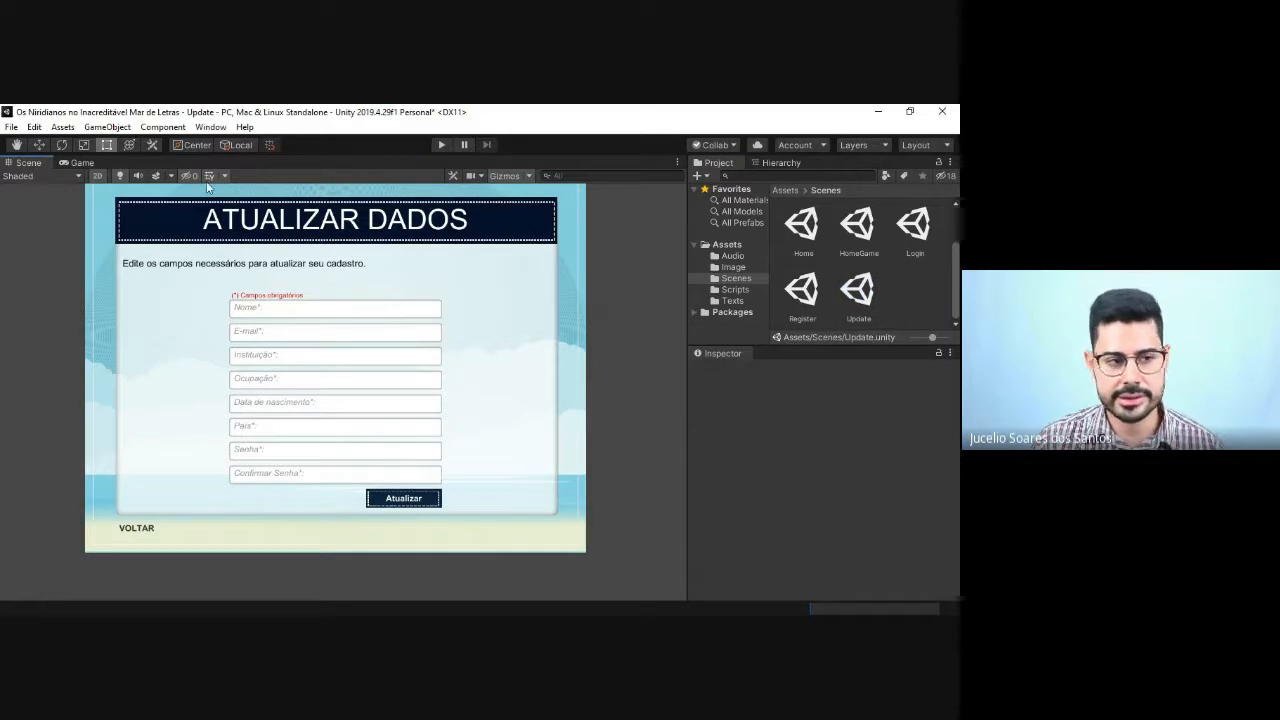
click(11, 127)
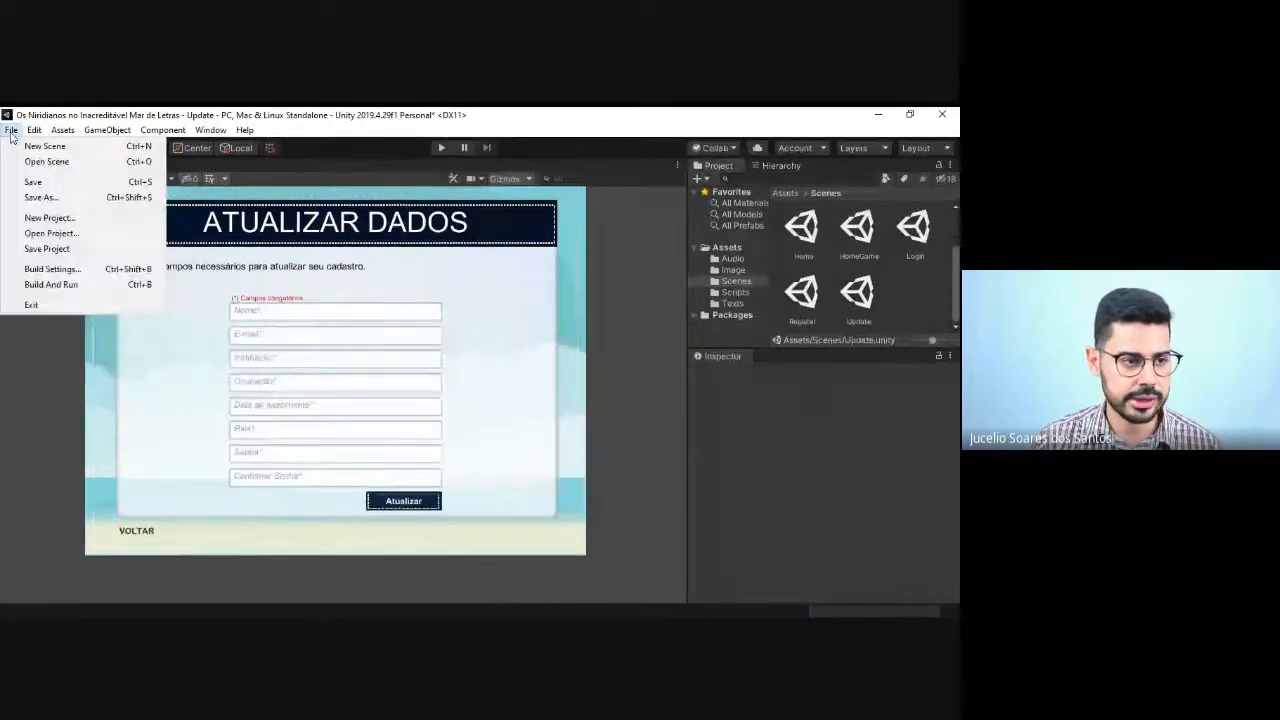
click(30, 185)
Step: Open the HomeGame, Update and Register scenes to compare their layouts, and return to the Update scene
double_click(857, 226)
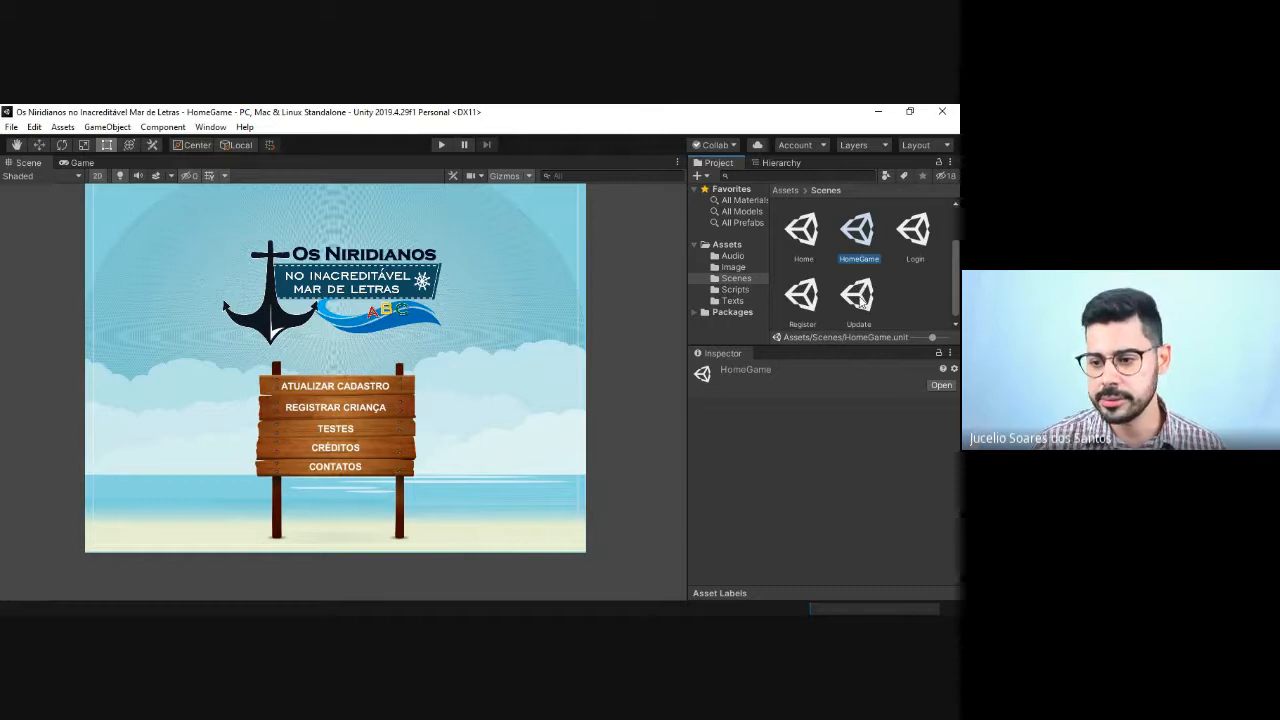
double_click(860, 302)
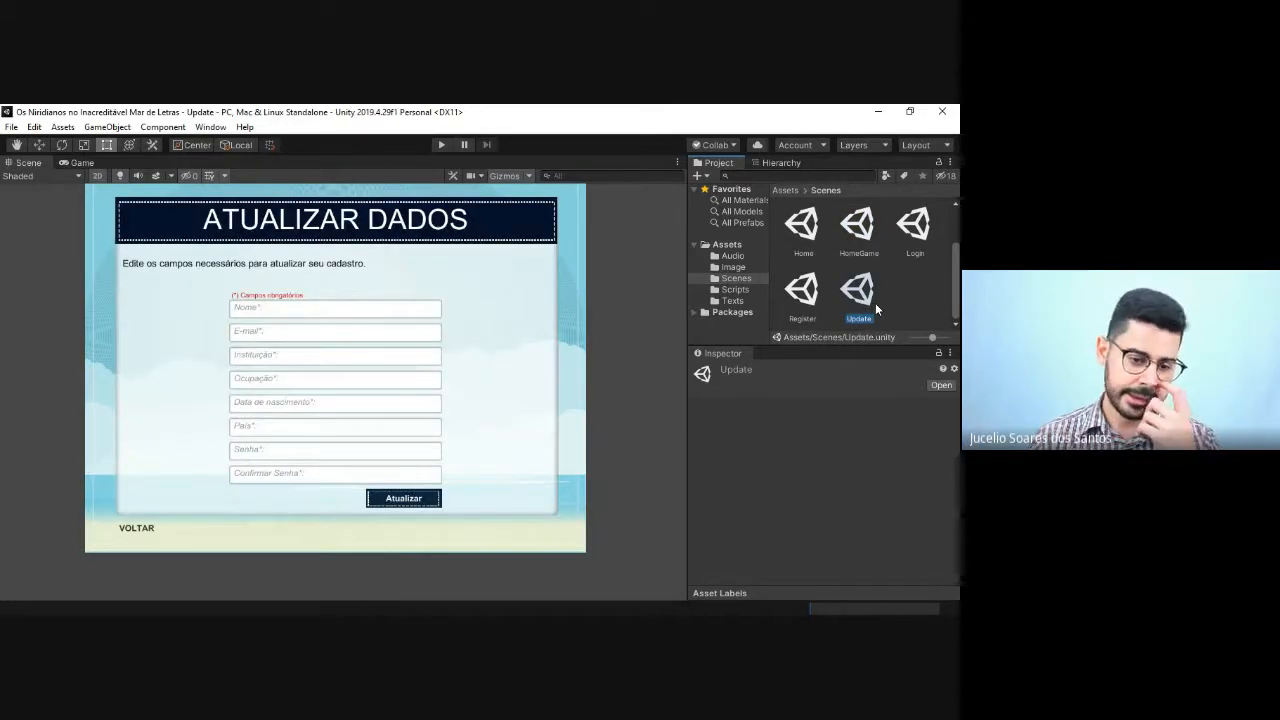
double_click(805, 295)
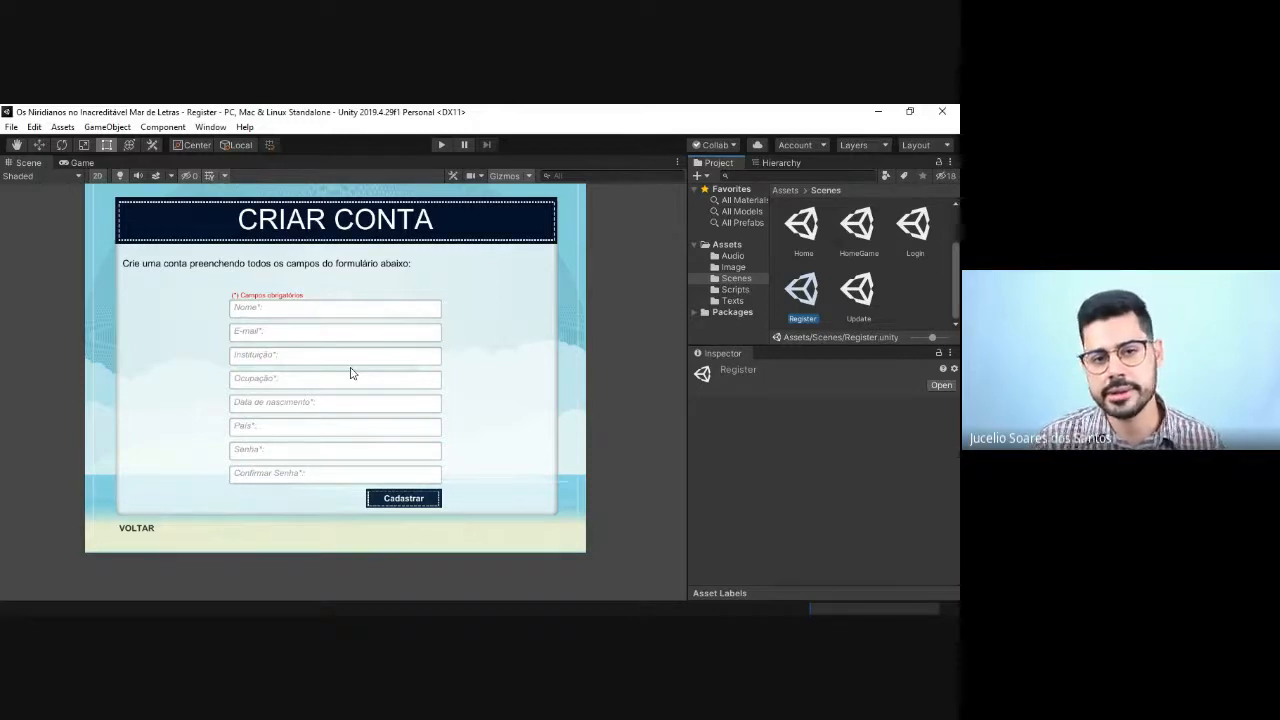
double_click(856, 291)
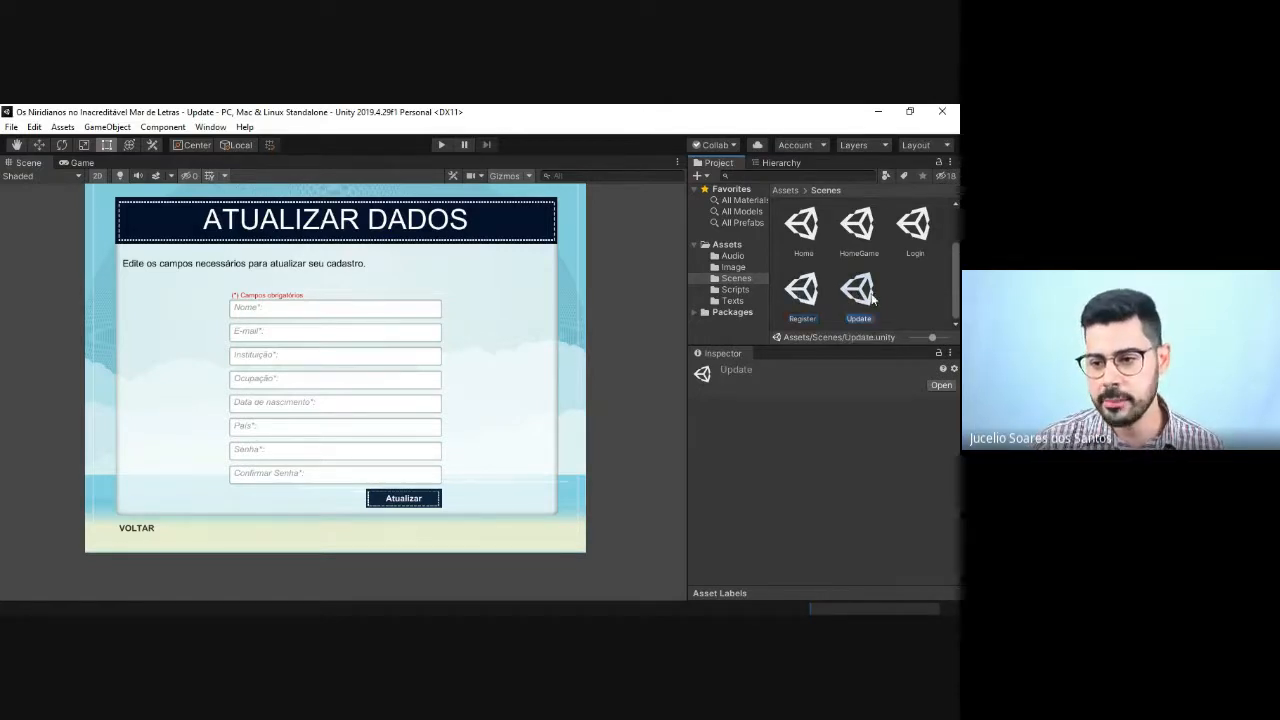
scroll(880, 281, up, 1)
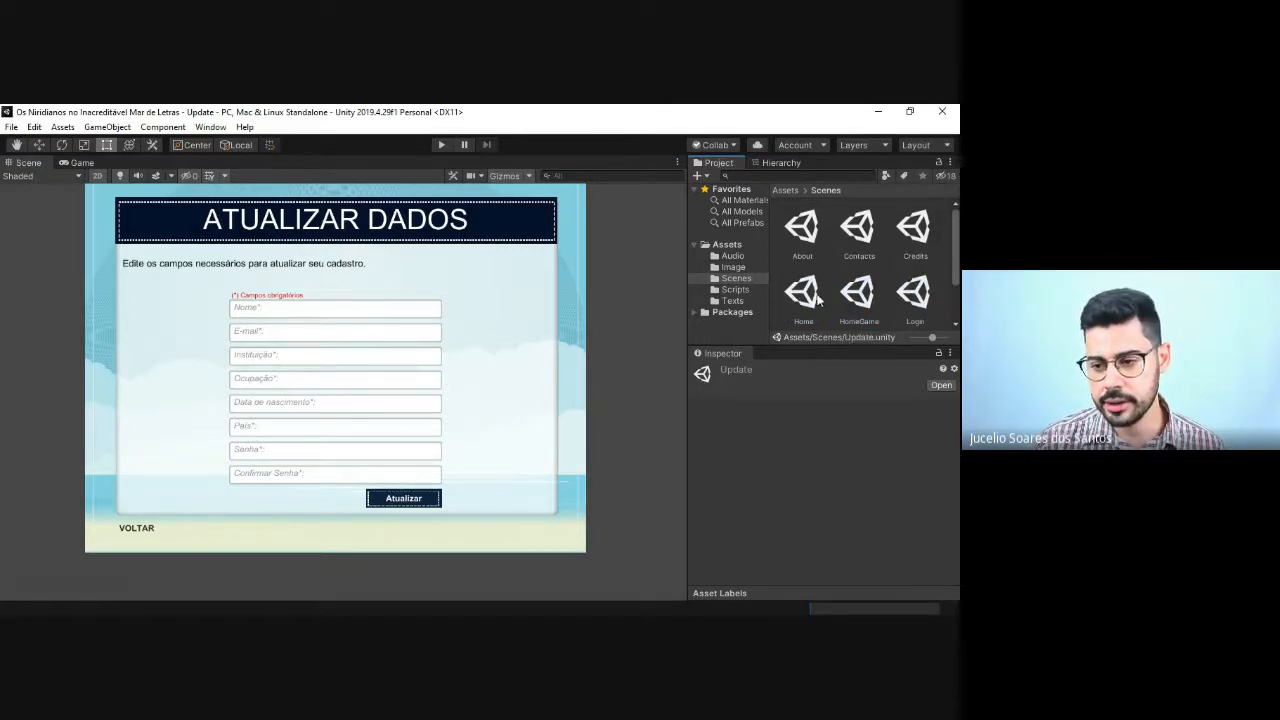
Step: Open the HomeGame, Credits and Contacts scenes in turn to review their layouts, and return to the Update scene
scroll(820, 295, down, 1)
click(857, 290)
double_click(857, 290)
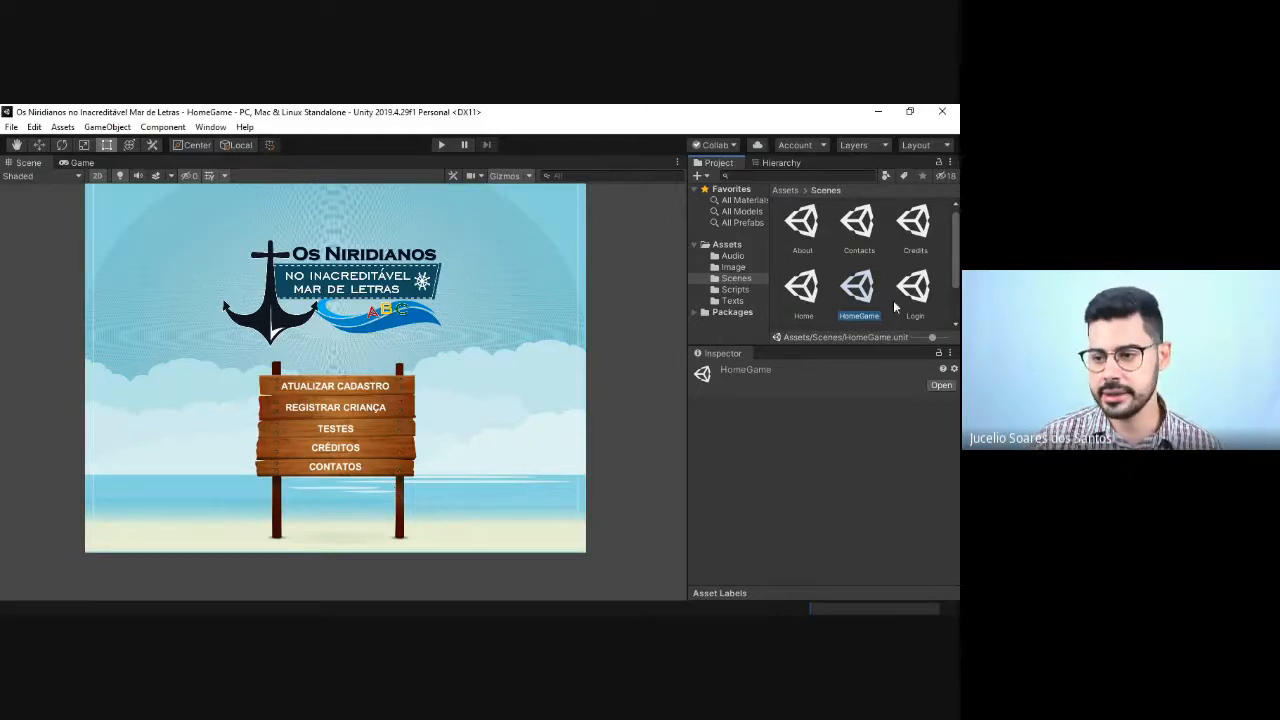
double_click(918, 230)
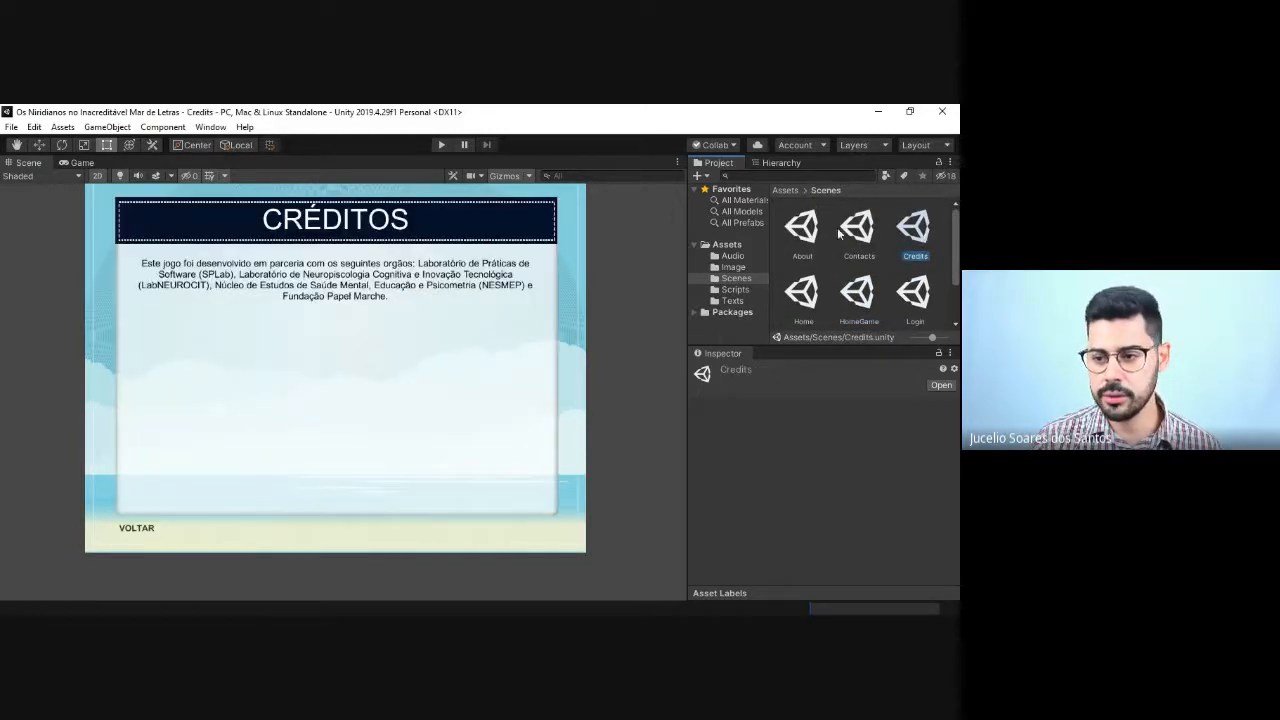
double_click(855, 228)
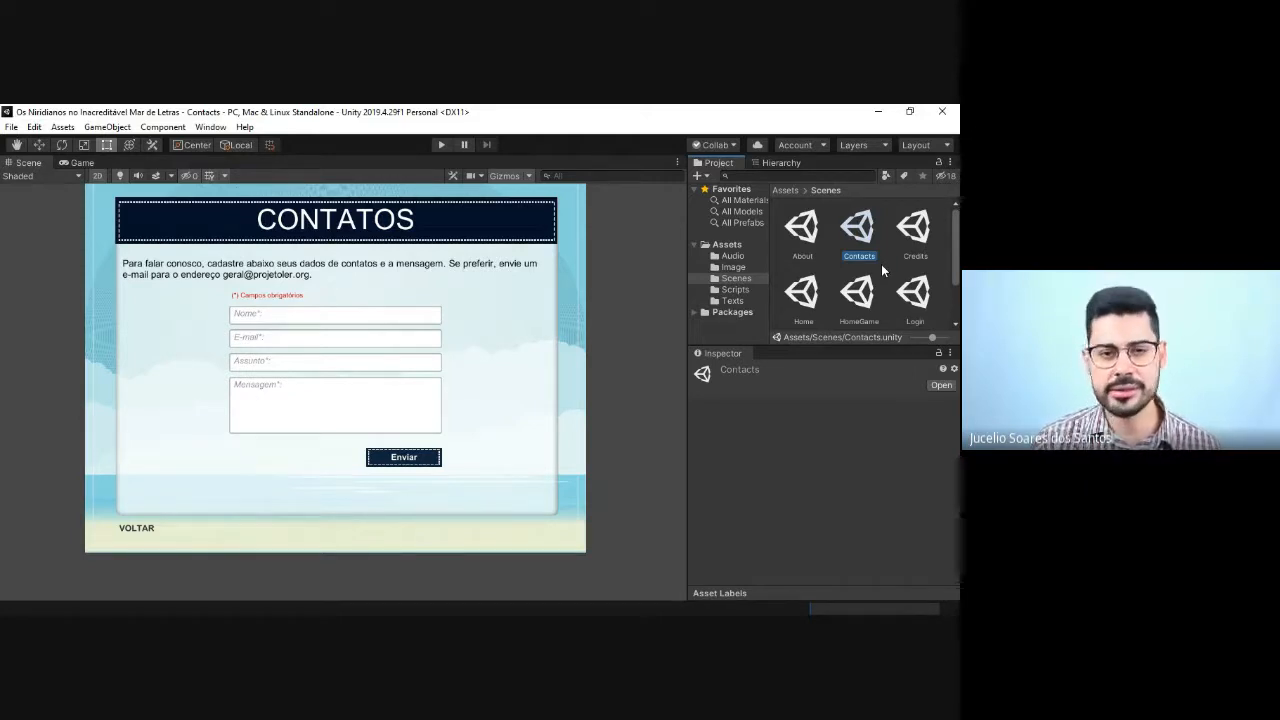
scroll(881, 264, down, 2)
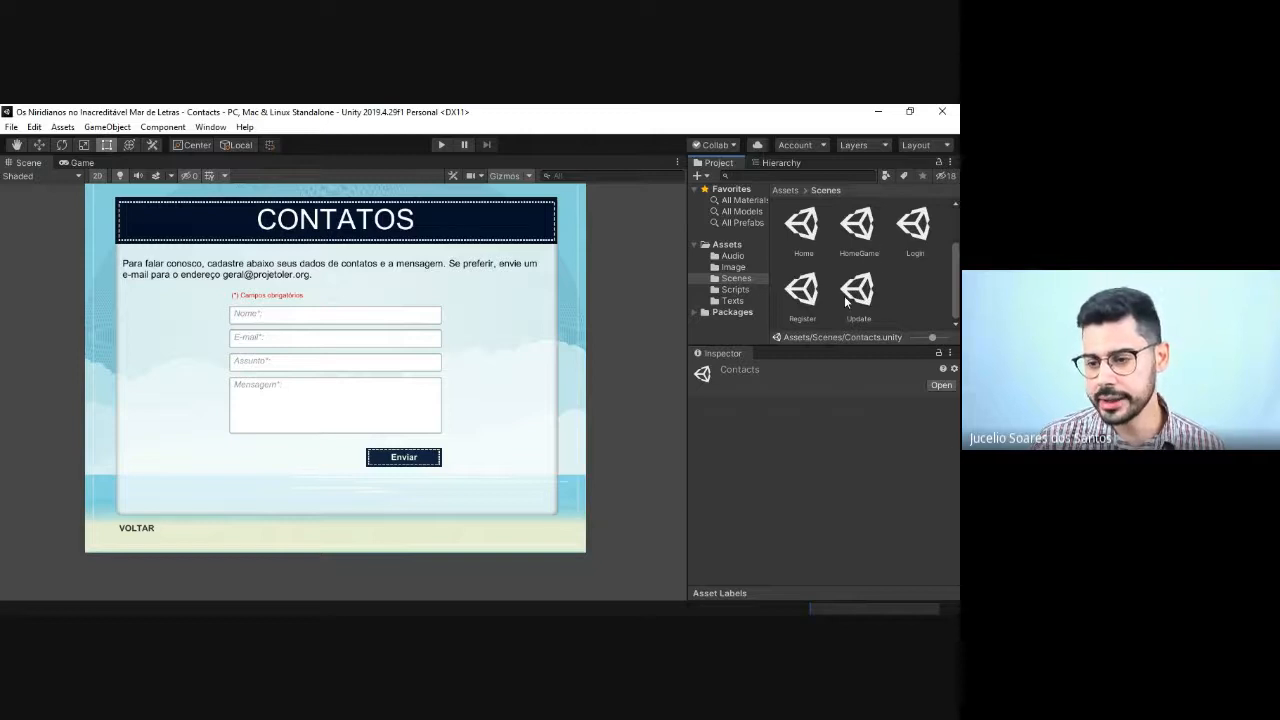
double_click(872, 304)
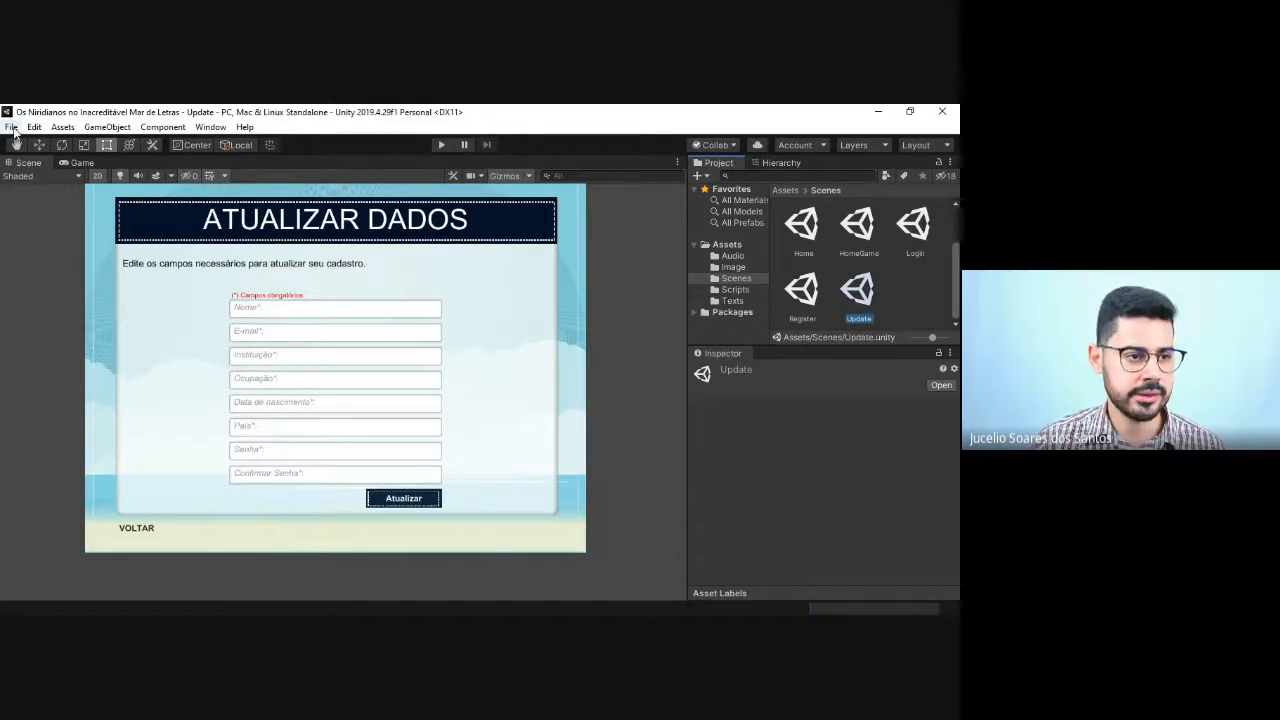
Step: Add the open Update scene to the scenes in the Build Settings
click(11, 128)
click(52, 269)
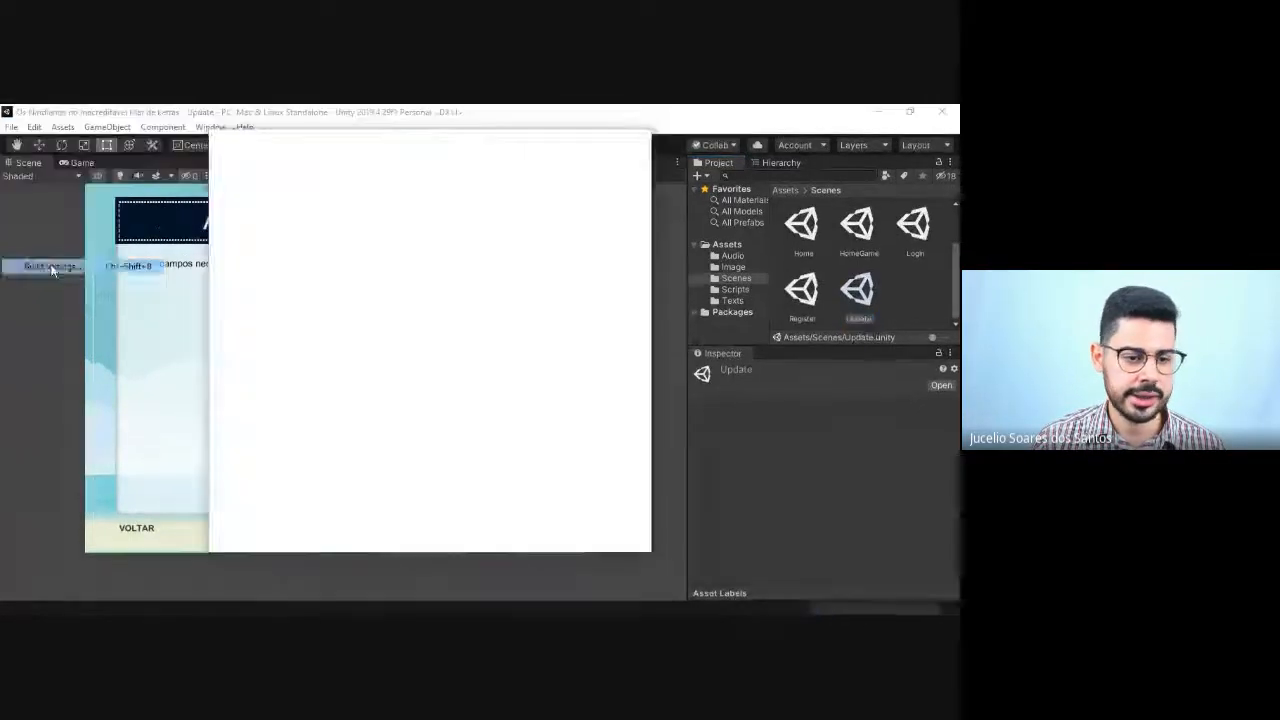
click(603, 281)
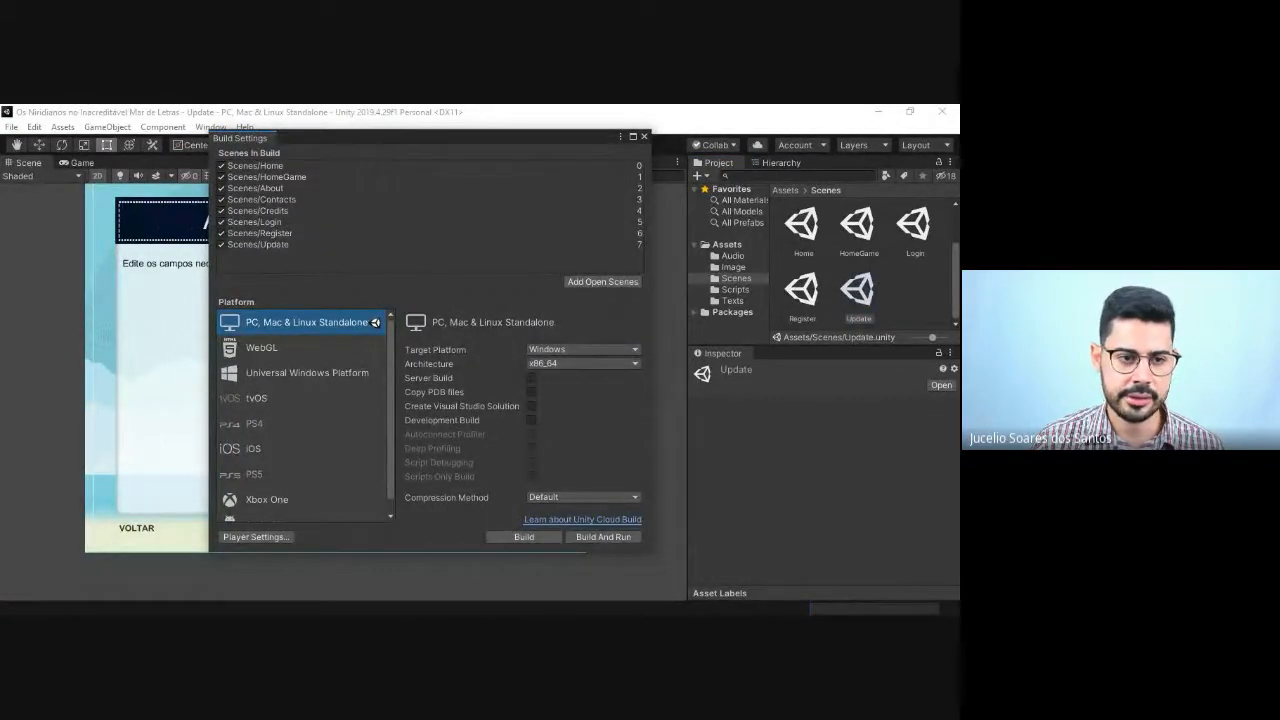
scroll(872, 232, up, 2)
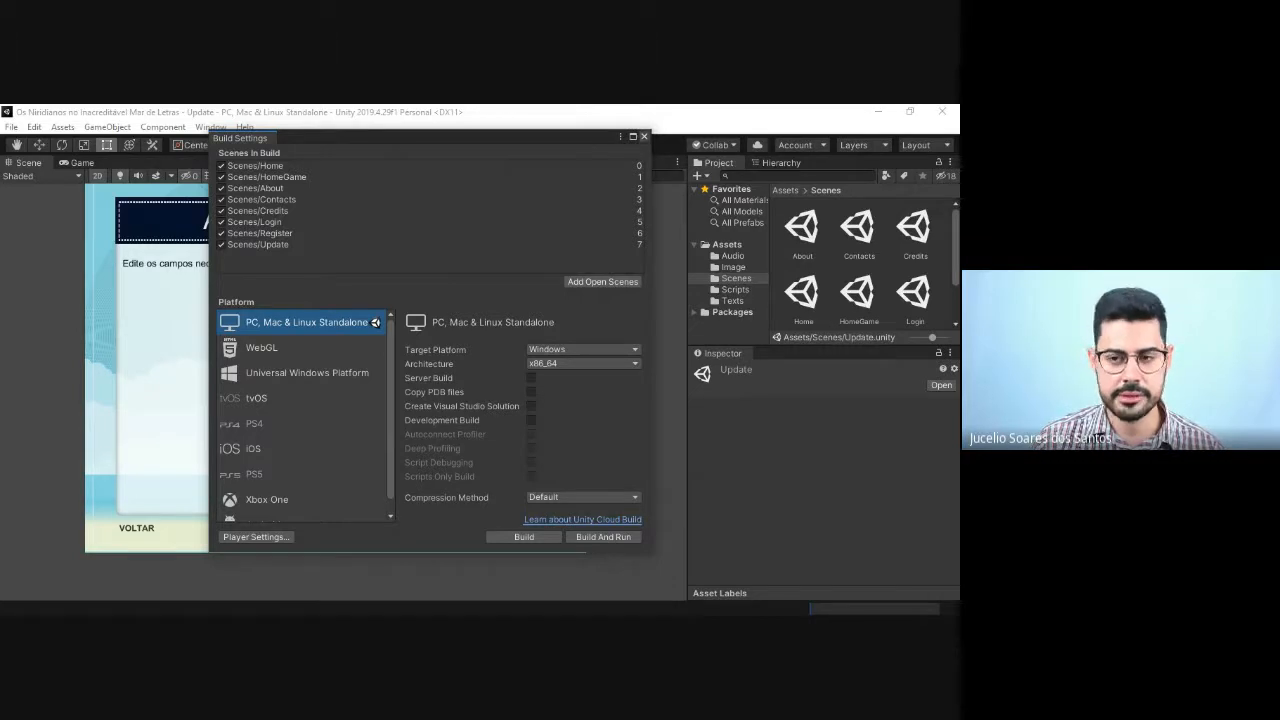
click(644, 136)
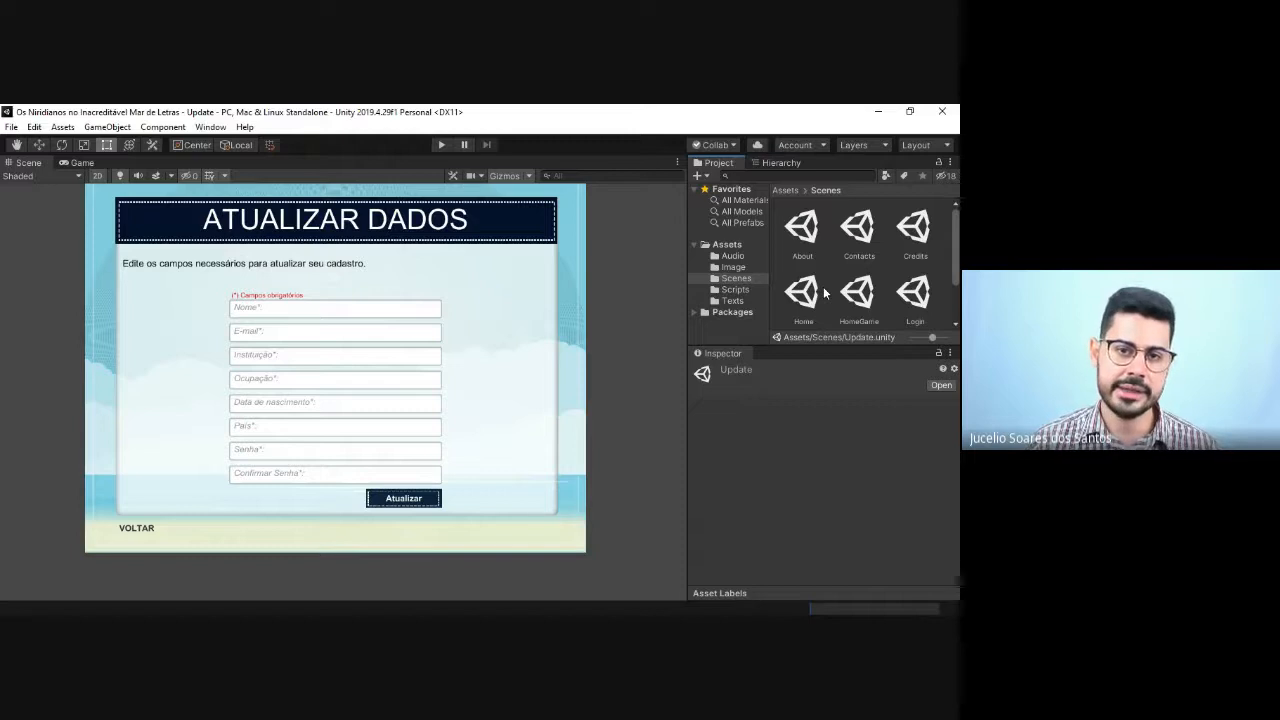
Step: Open the HomeGame scene and review the options on its menu board
scroll(865, 290, down, 1)
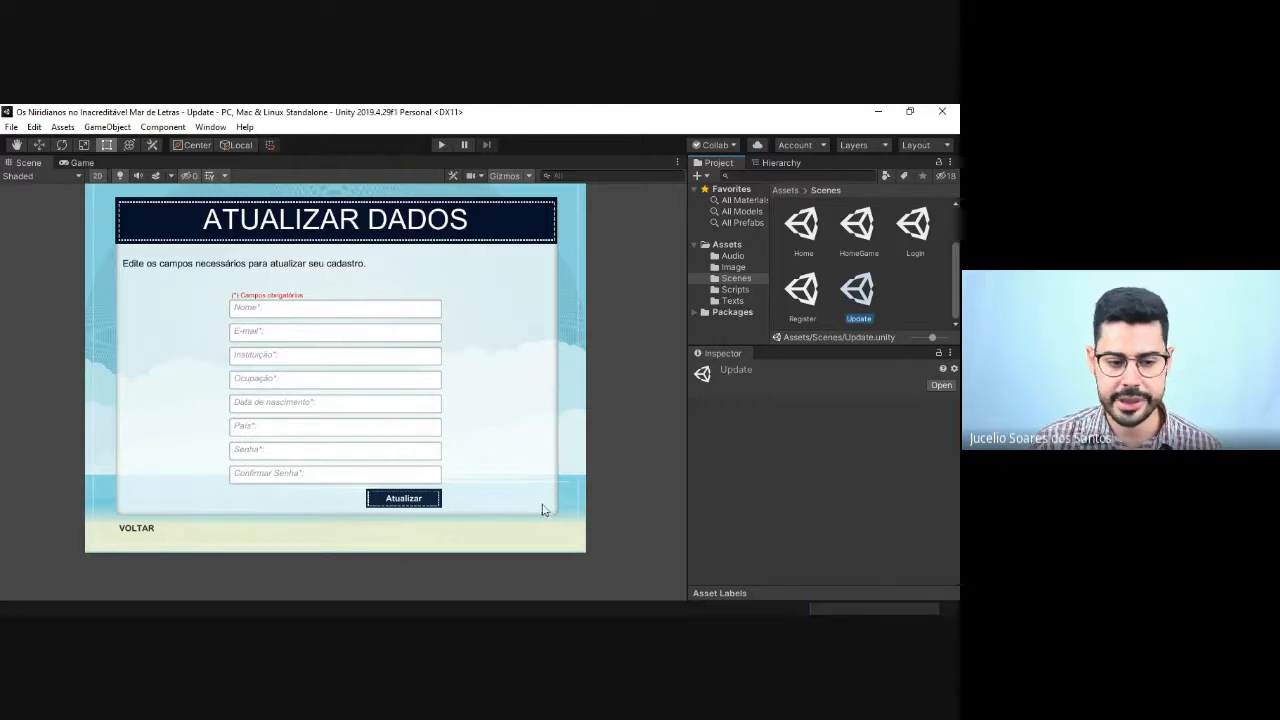
scroll(862, 279, up, 1)
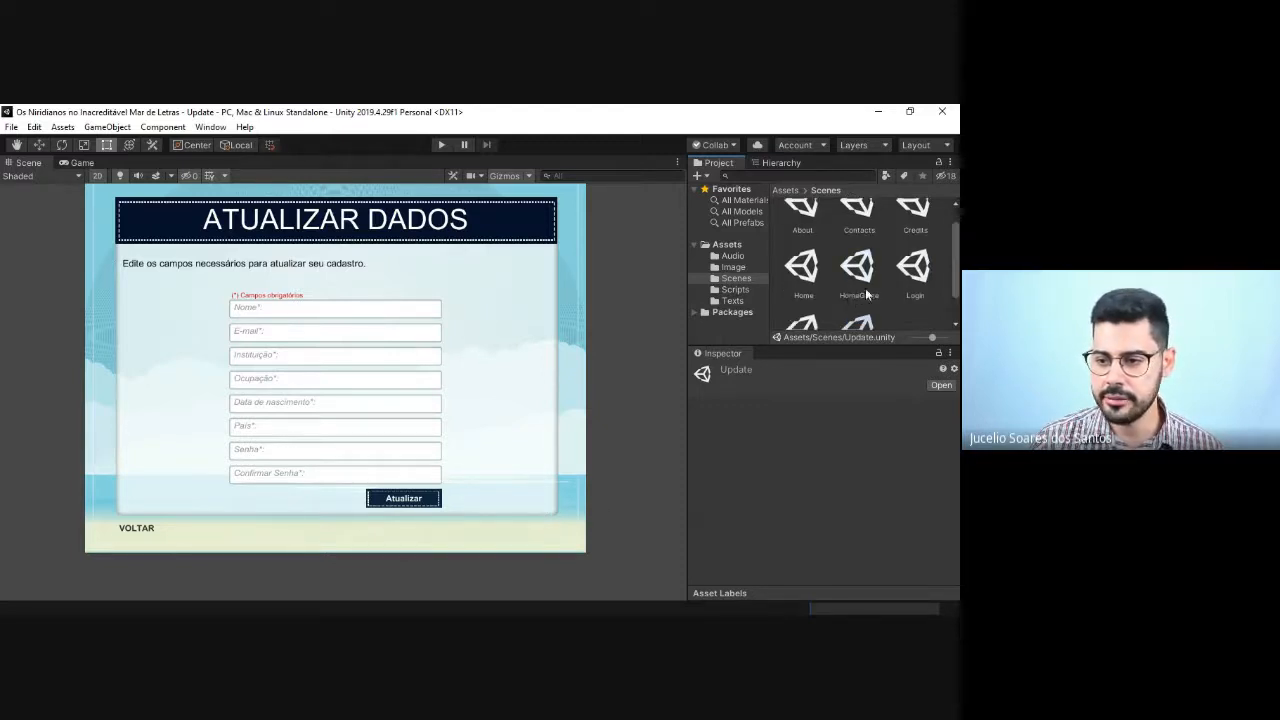
double_click(860, 275)
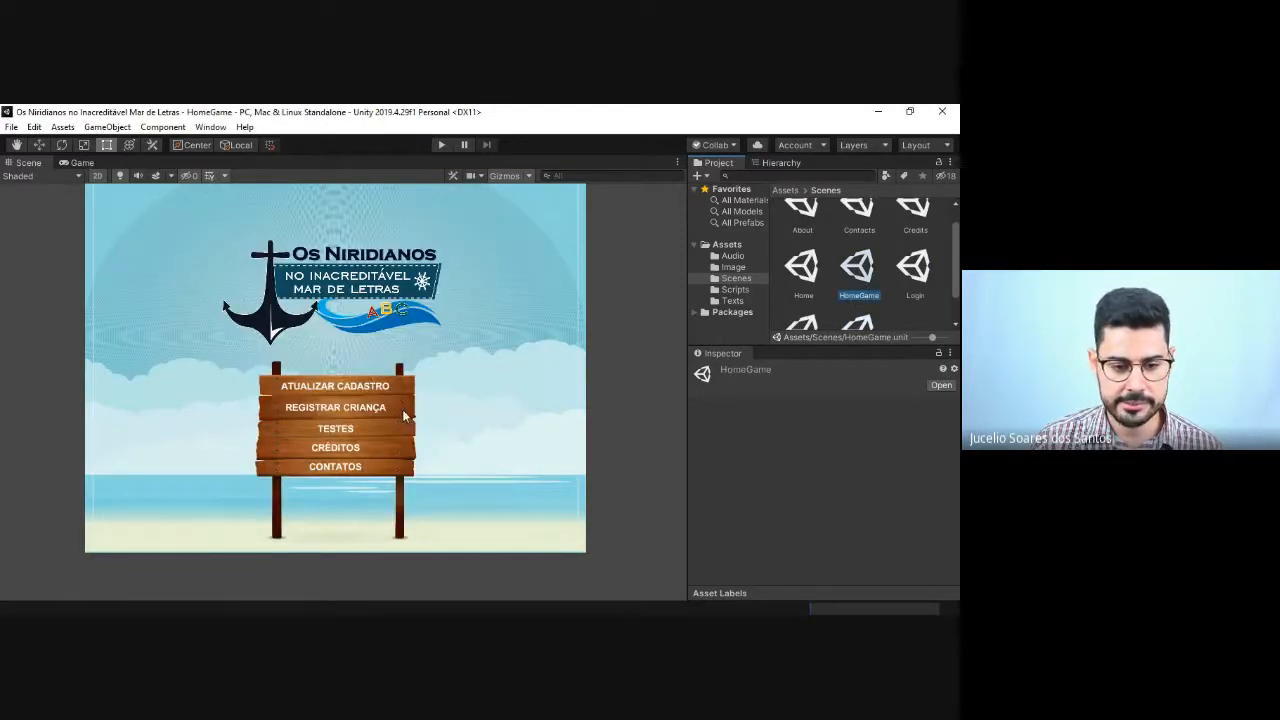
key(alt+Tab)
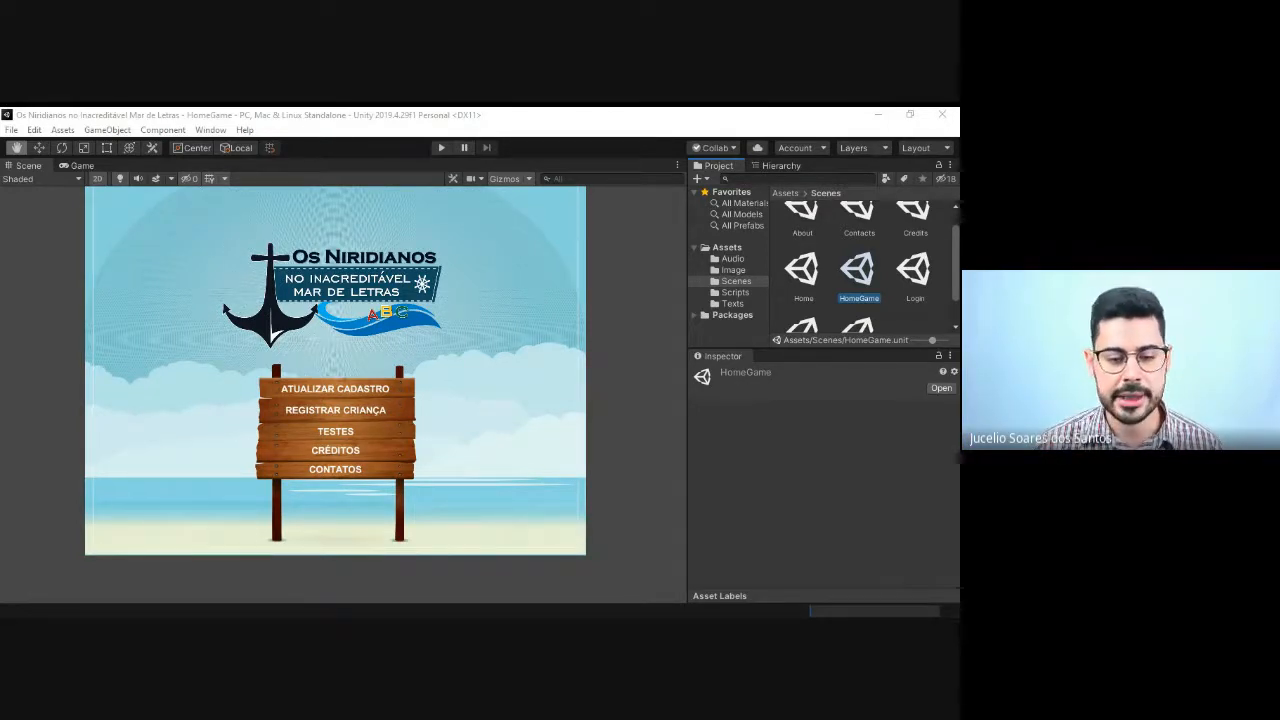
key(alt+Tab)
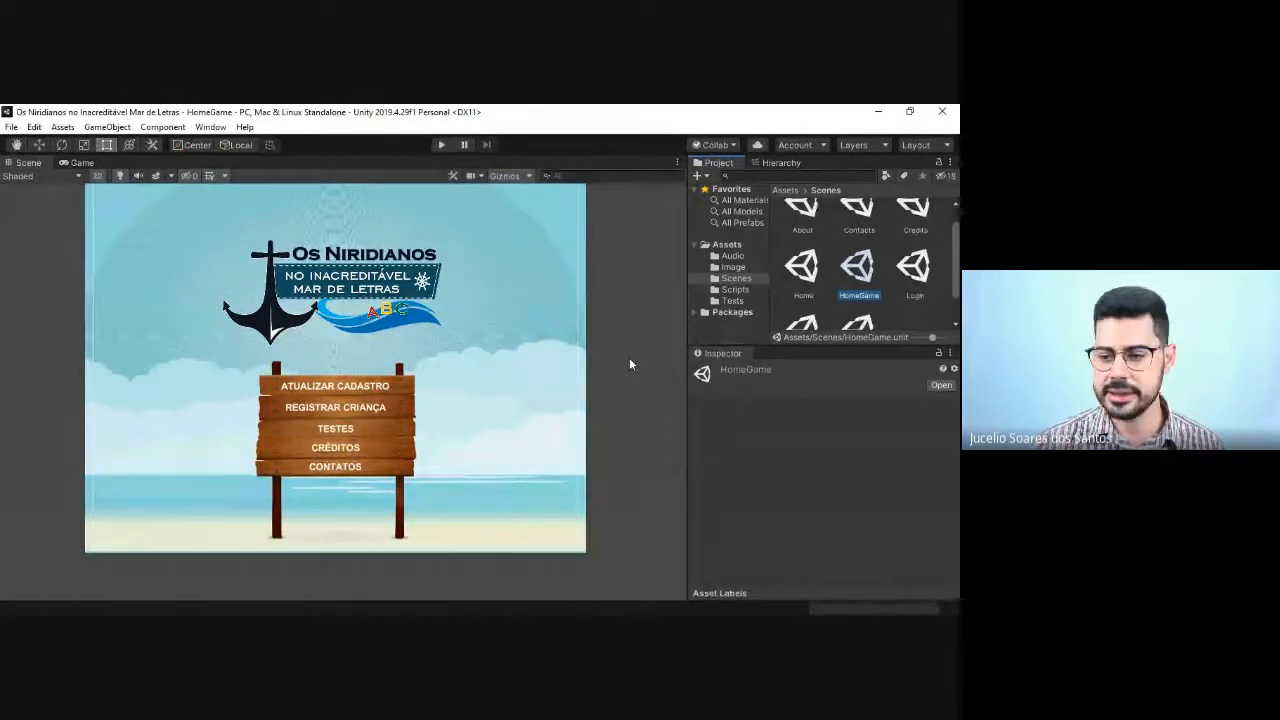
Step: Open the Register scene and save a copy of it as RegisterStudent in the Scenes folder
scroll(790, 300, down, 2)
double_click(792, 313)
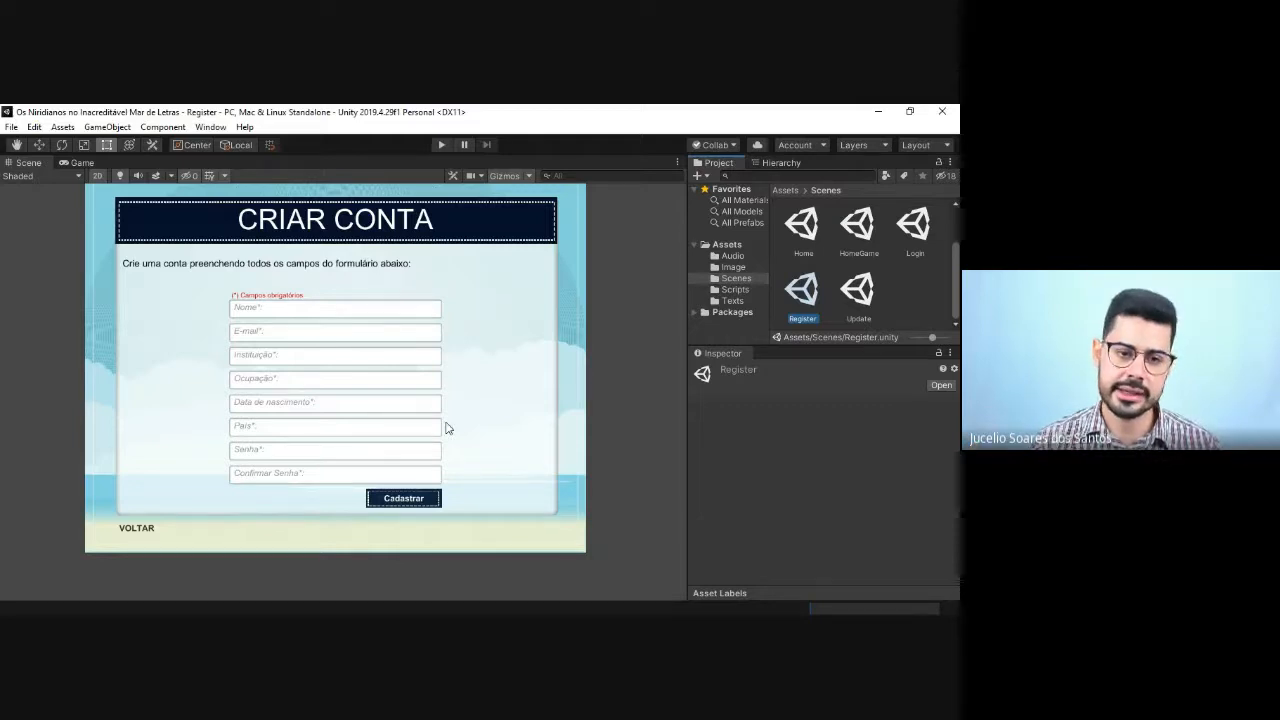
click(11, 127)
click(30, 194)
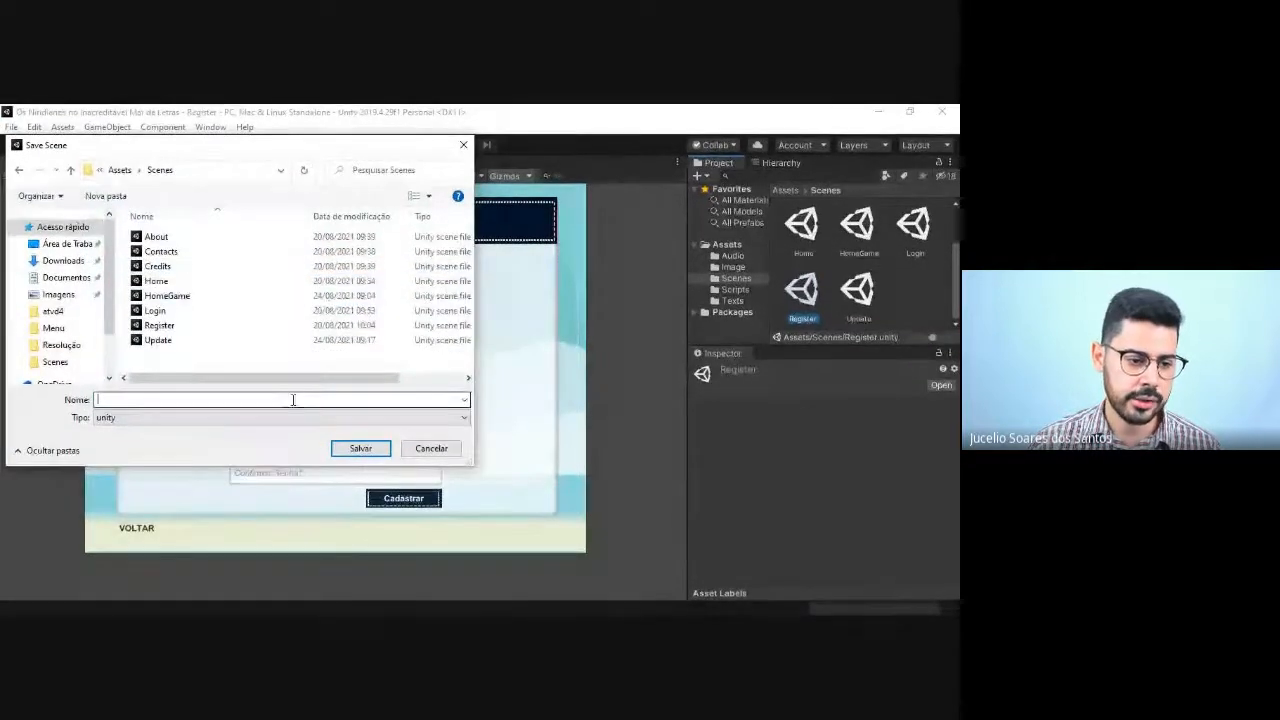
click(292, 400)
text(Register)
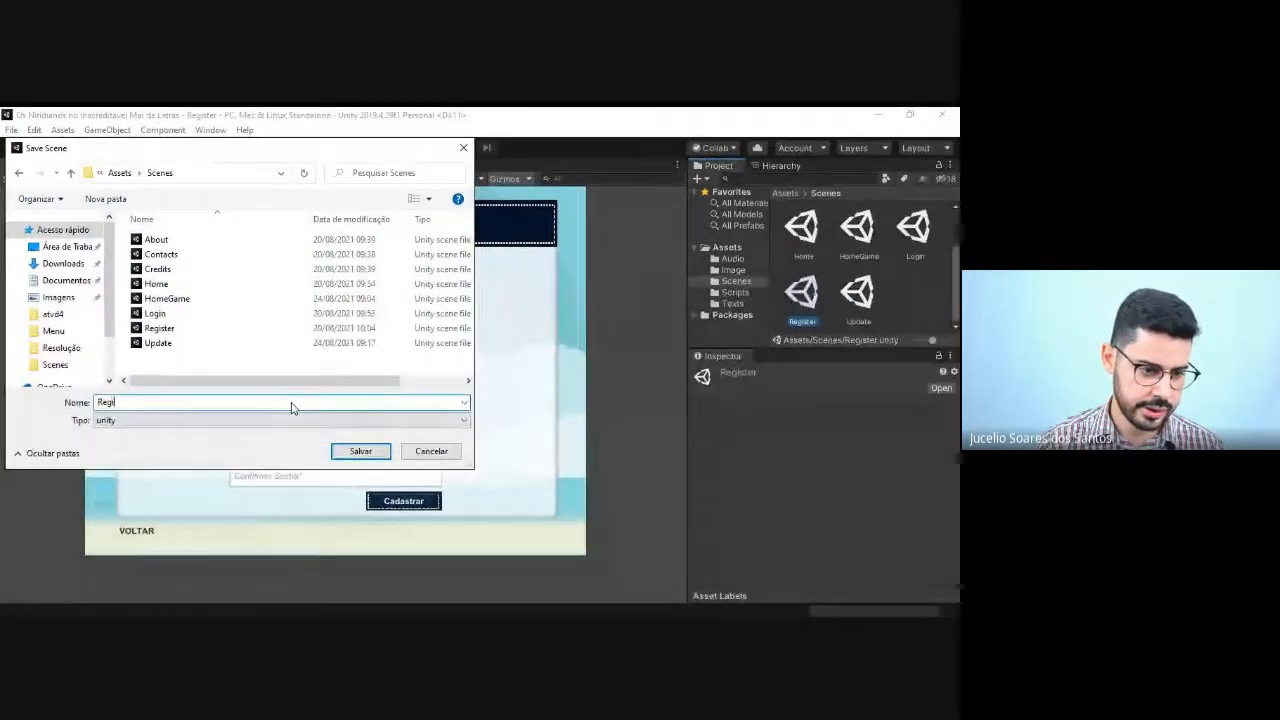
text(St)
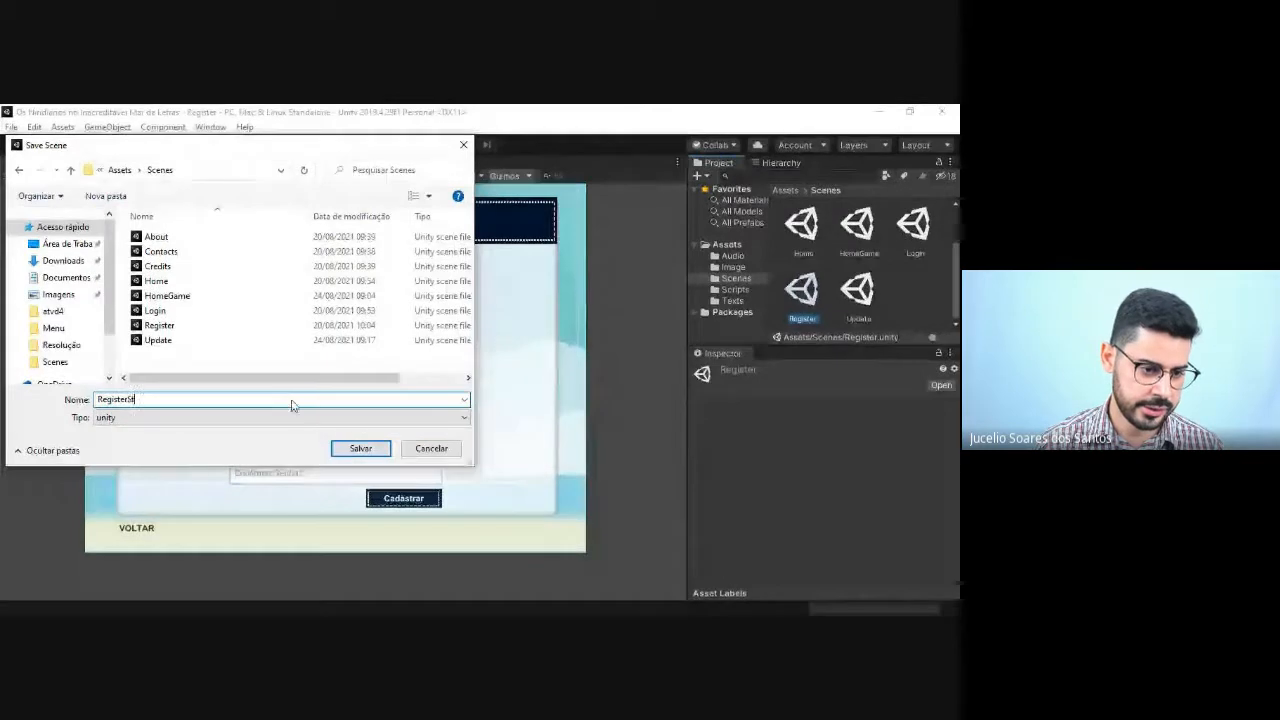
text(udent)
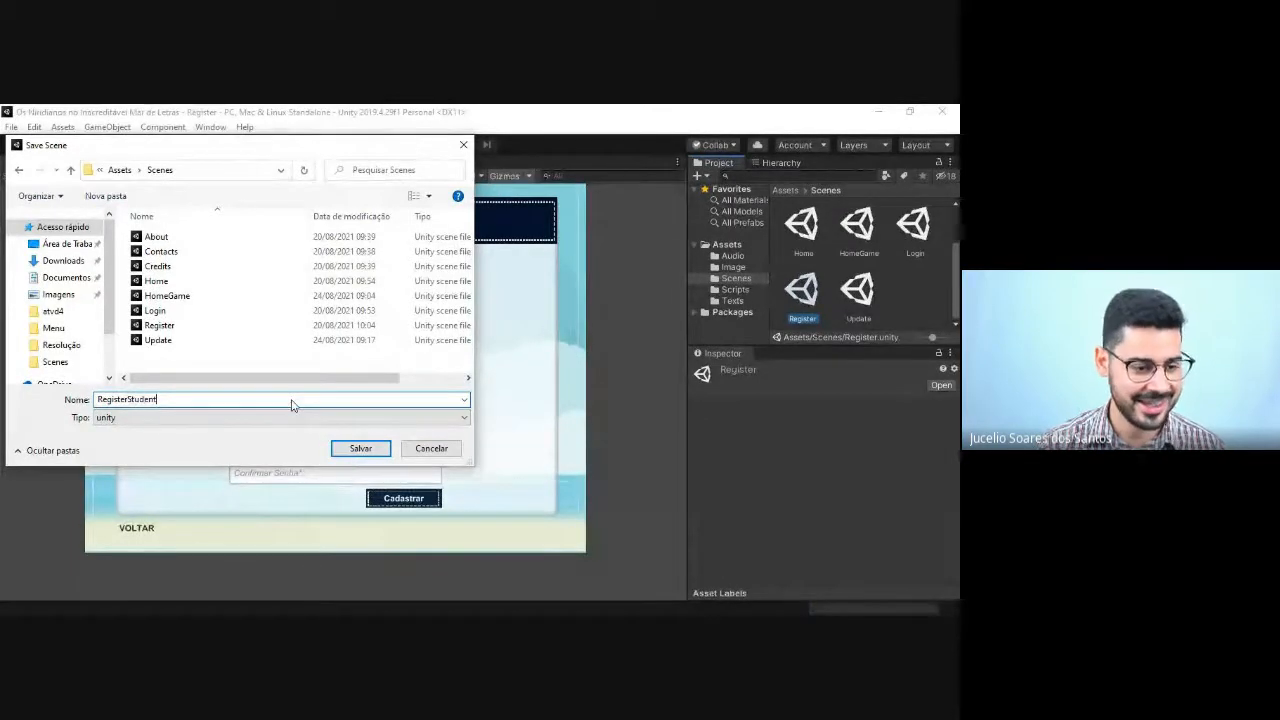
click(352, 447)
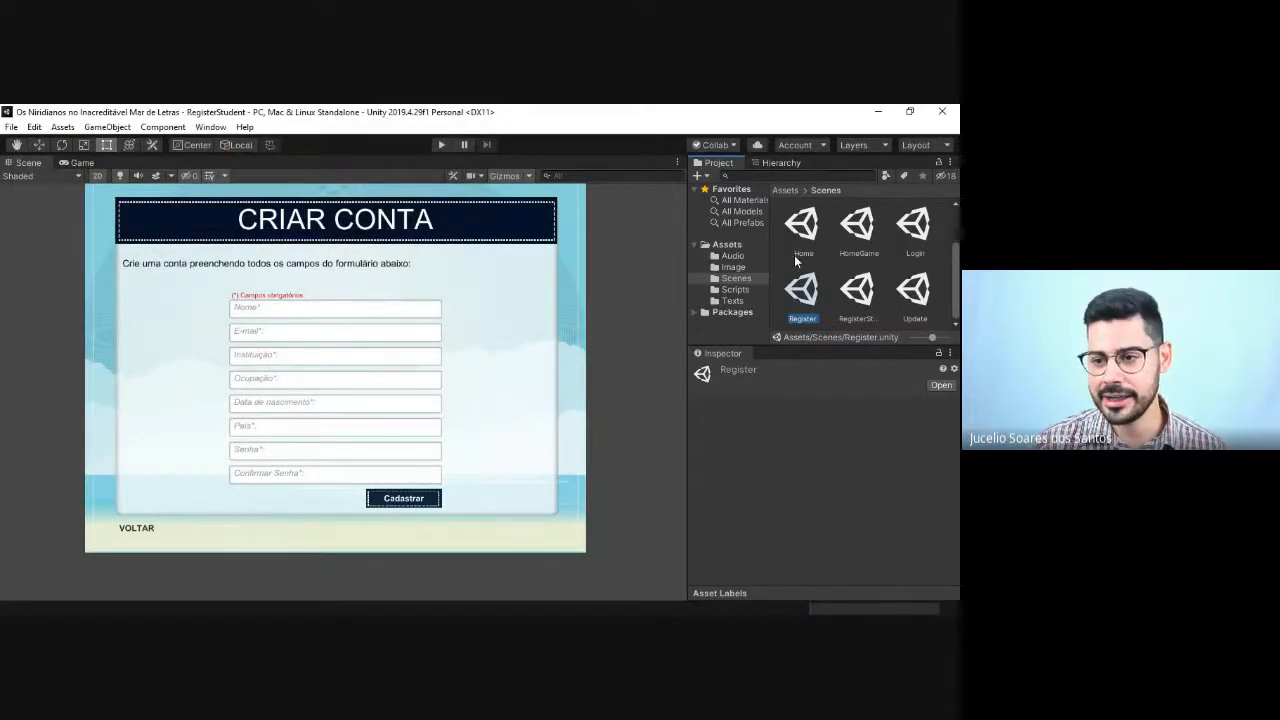
Step: Expand the Canvas of the RegisterStudent scene and look through its child objects
click(860, 300)
click(759, 165)
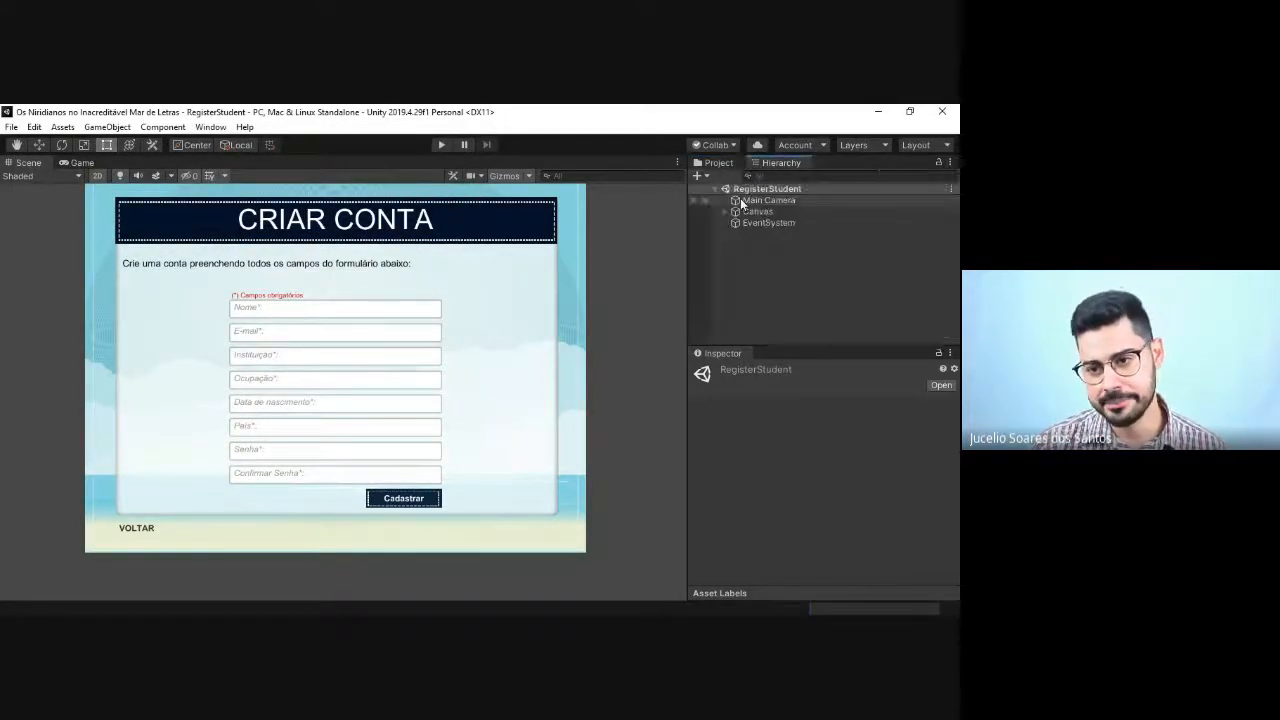
click(725, 211)
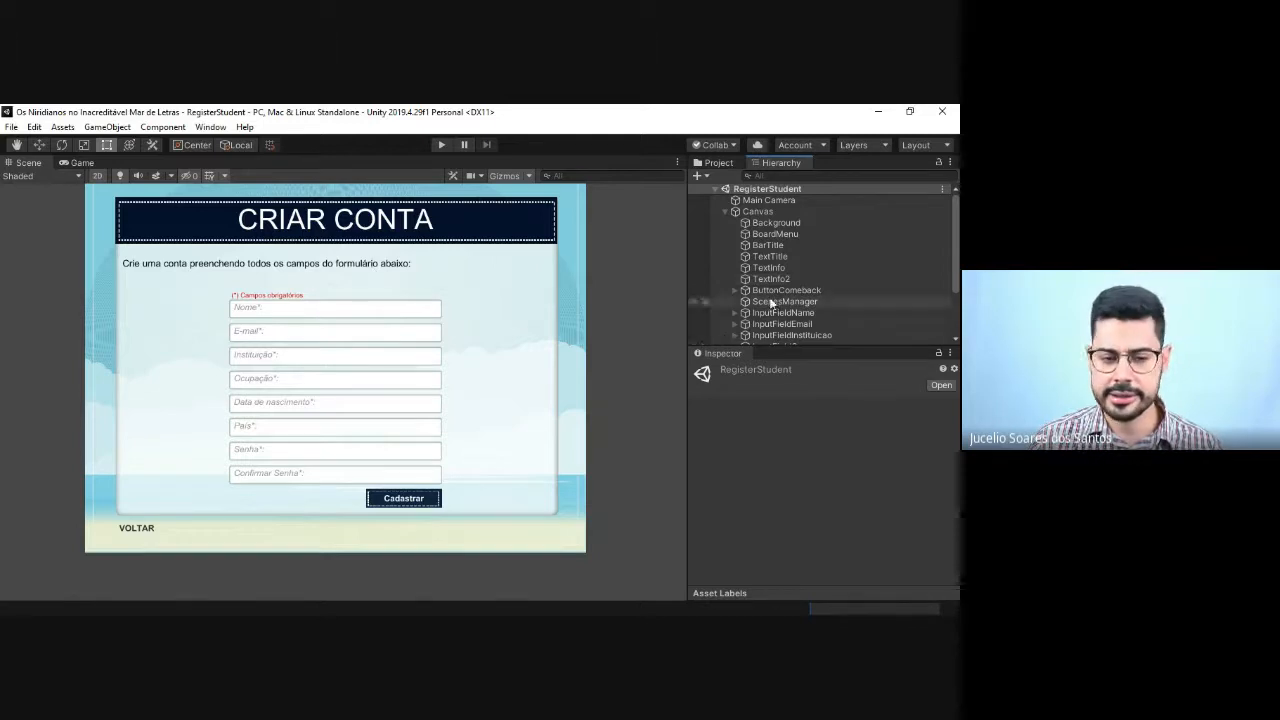
scroll(792, 311, down, 3)
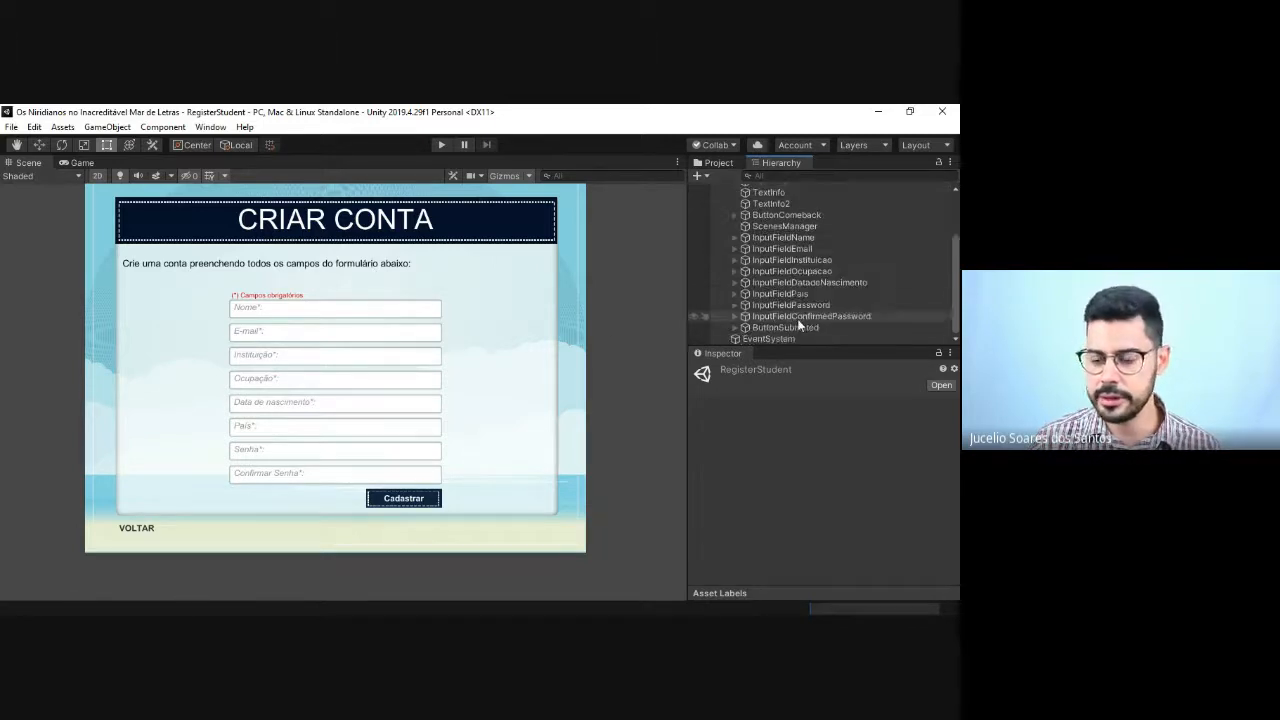
scroll(799, 324, up, 3)
Step: Replace the text of the TextTitle object with IDENTIFICAÇÃO DO ALUNO
click(770, 246)
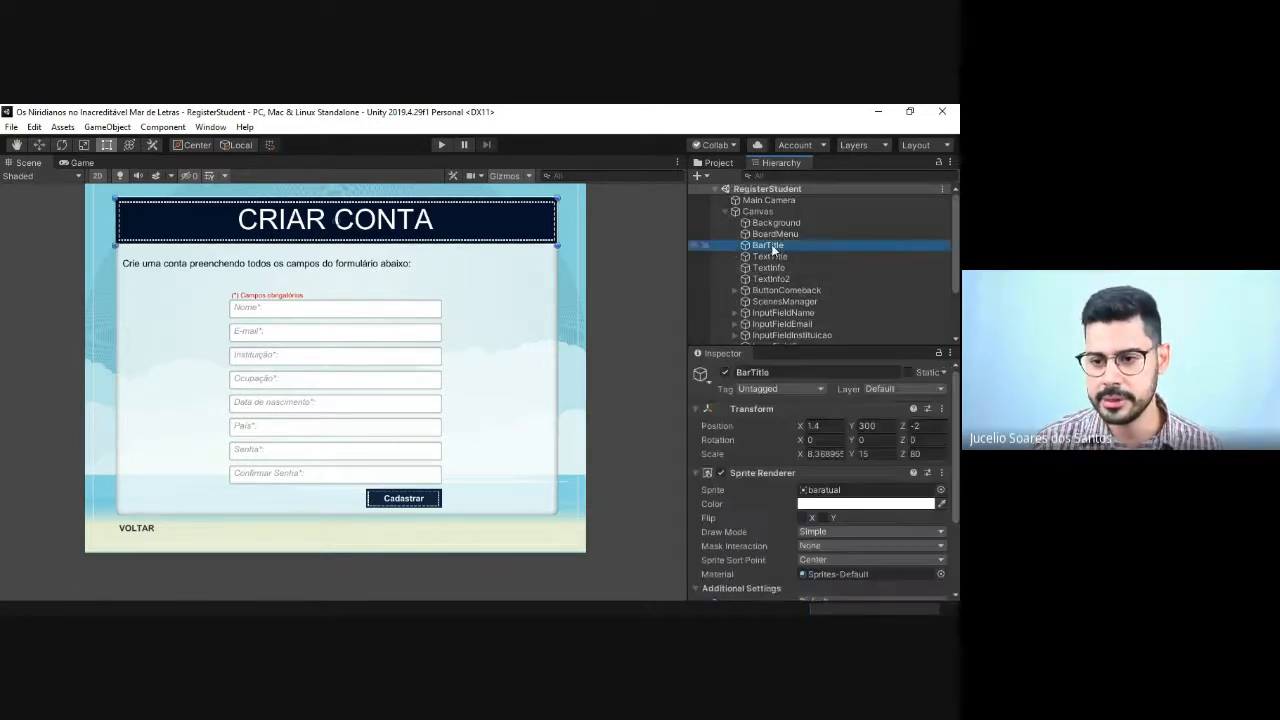
click(770, 256)
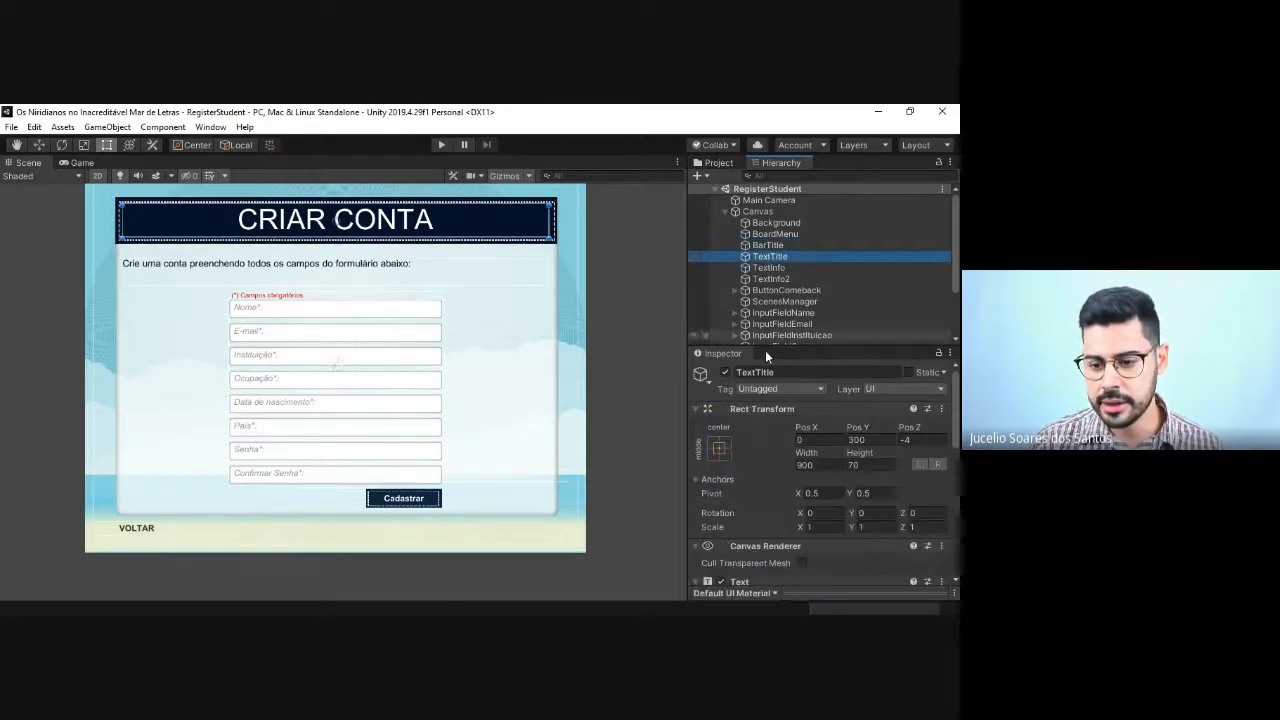
scroll(771, 460, down, 3)
click(764, 486)
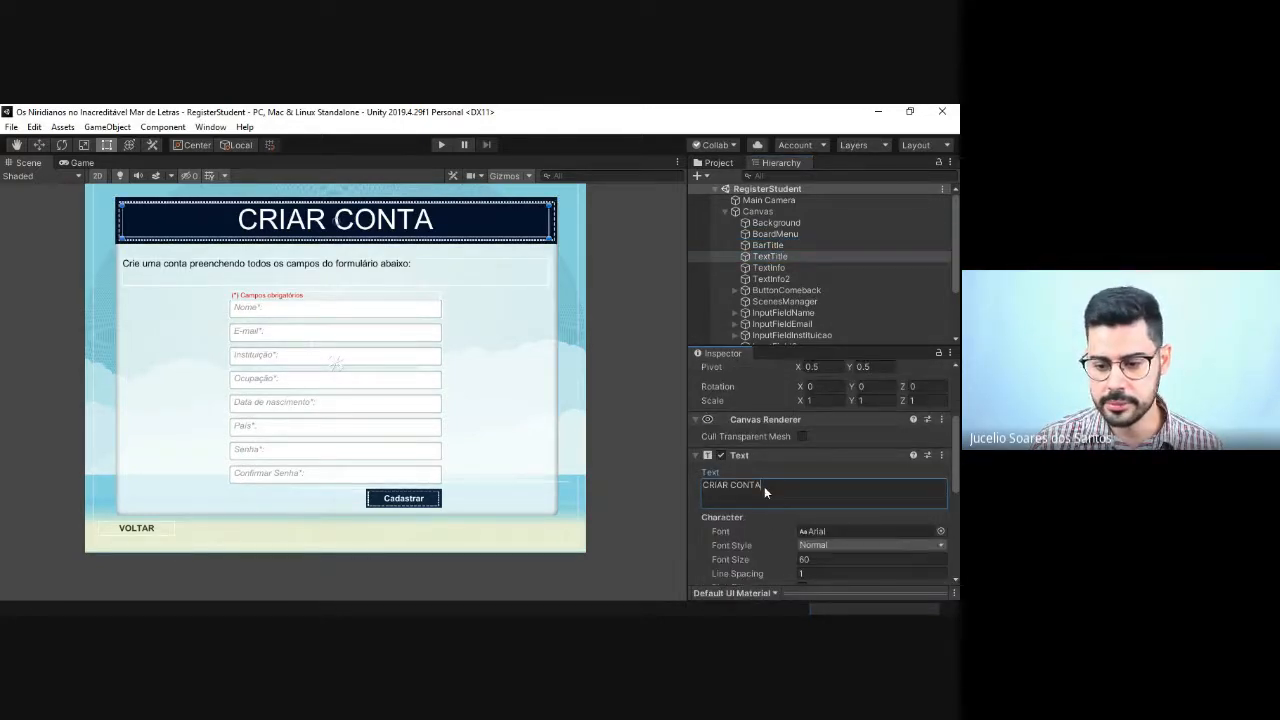
key(ctrl+a)
key(alt+Tab)
key(alt+Tab)
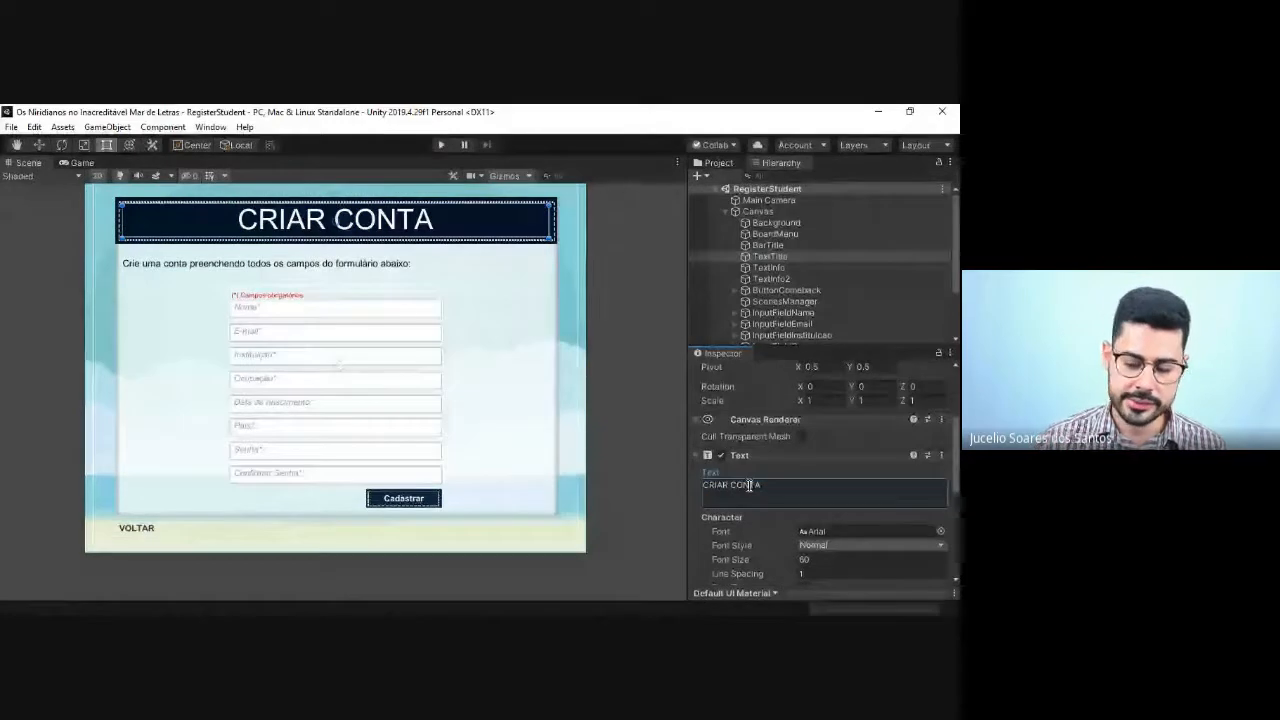
key(ctrl+a)
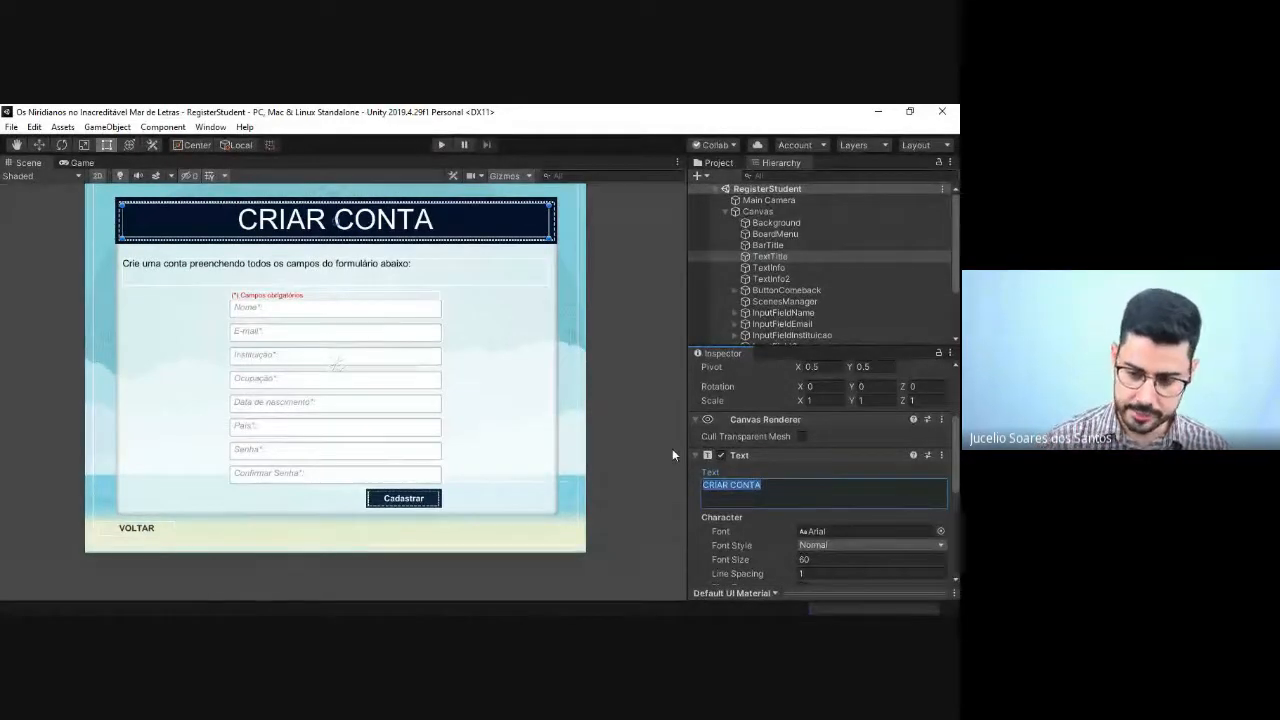
text(id)
key(BackSpace)
key(BackSpace)
text(IDENTI)
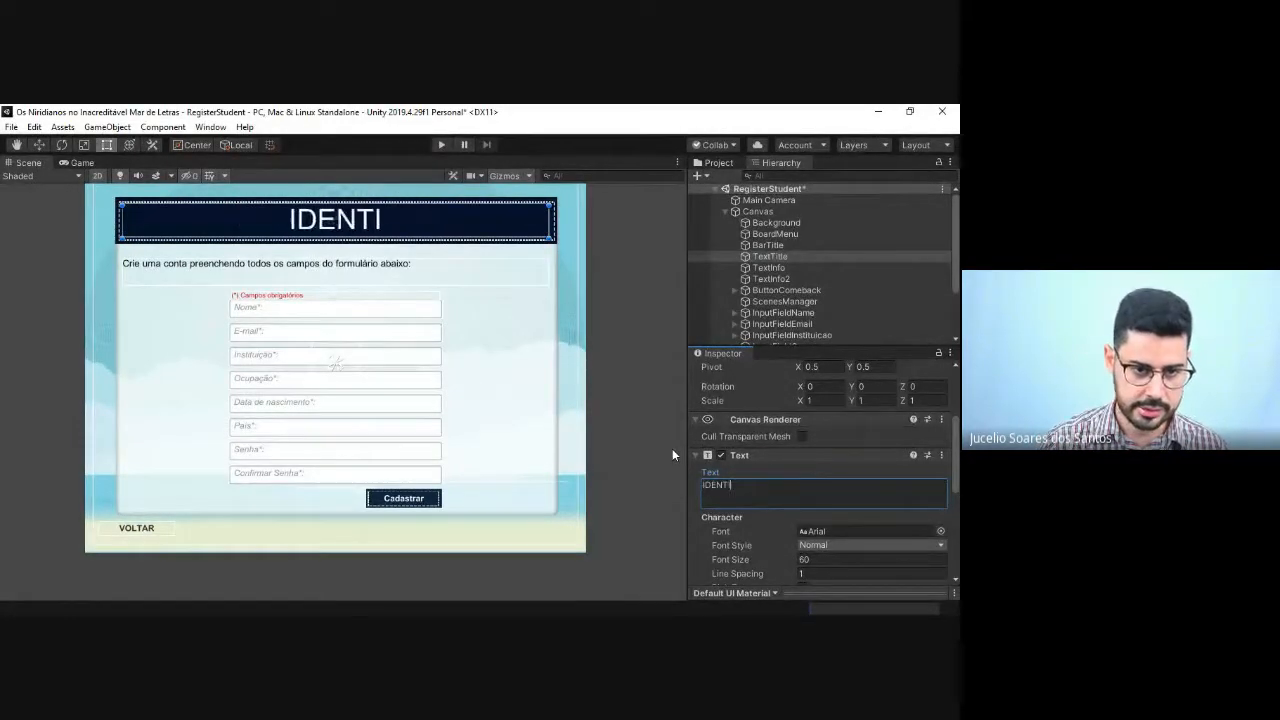
text(FICAÇÃO DO AL)
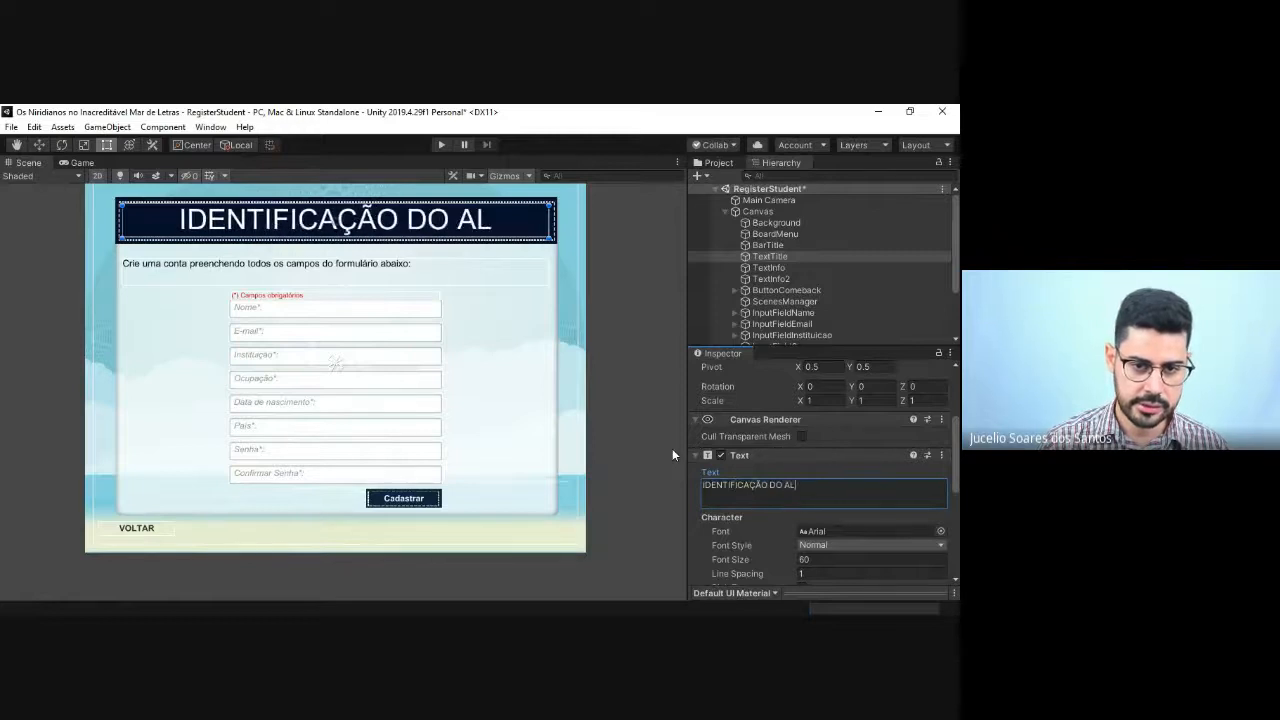
text(UNO)
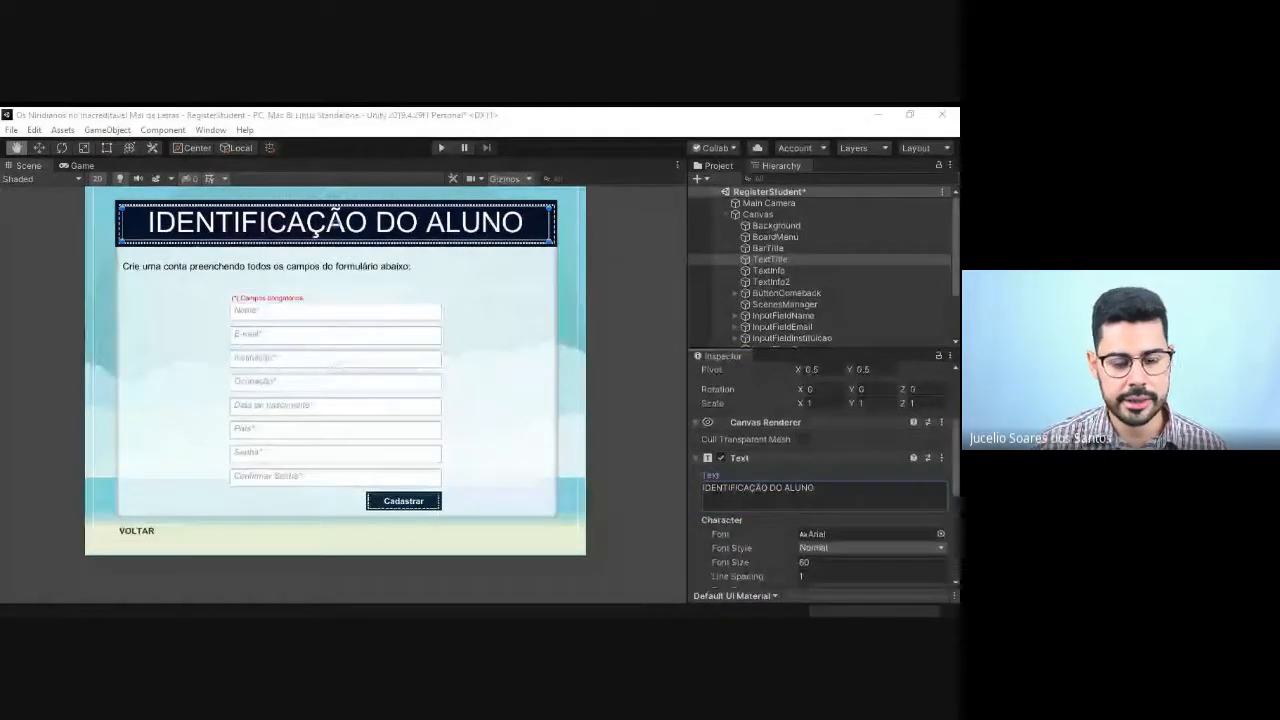
key(alt+Tab)
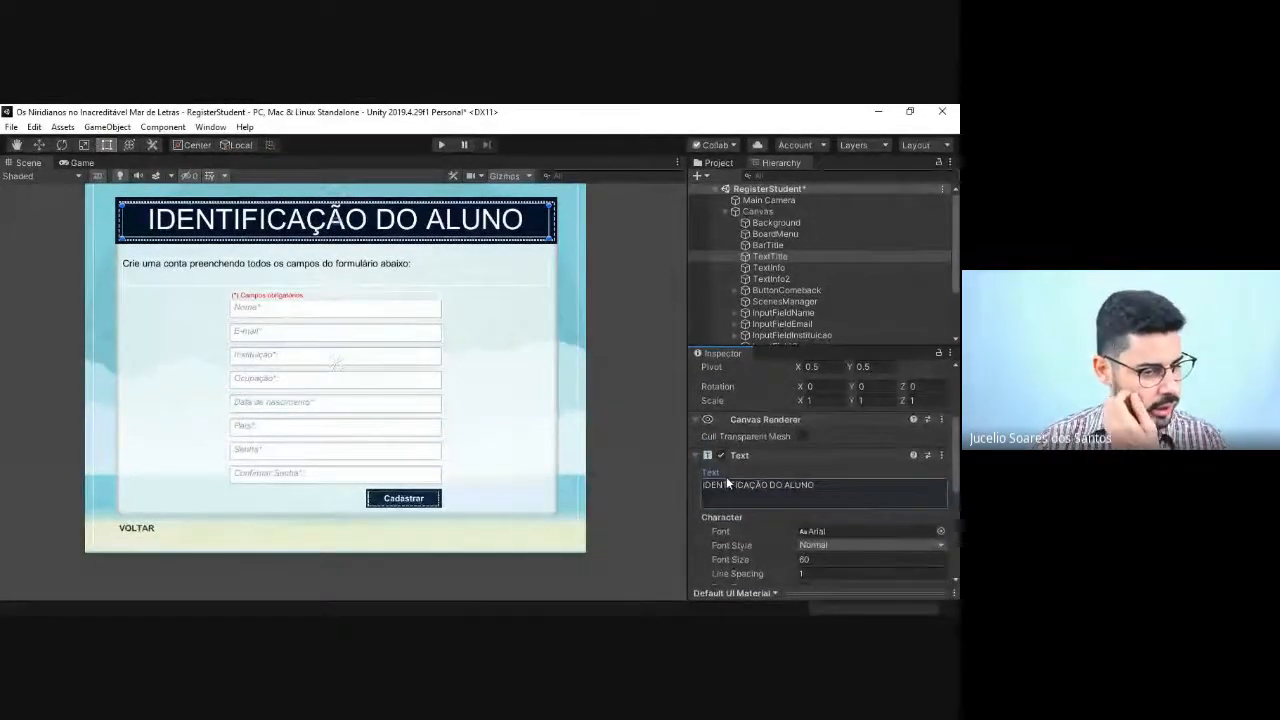
Step: Change the TextInfo object's text to "Crie um aluno preenchendo todos os campos do formulário abaixo:"
click(768, 267)
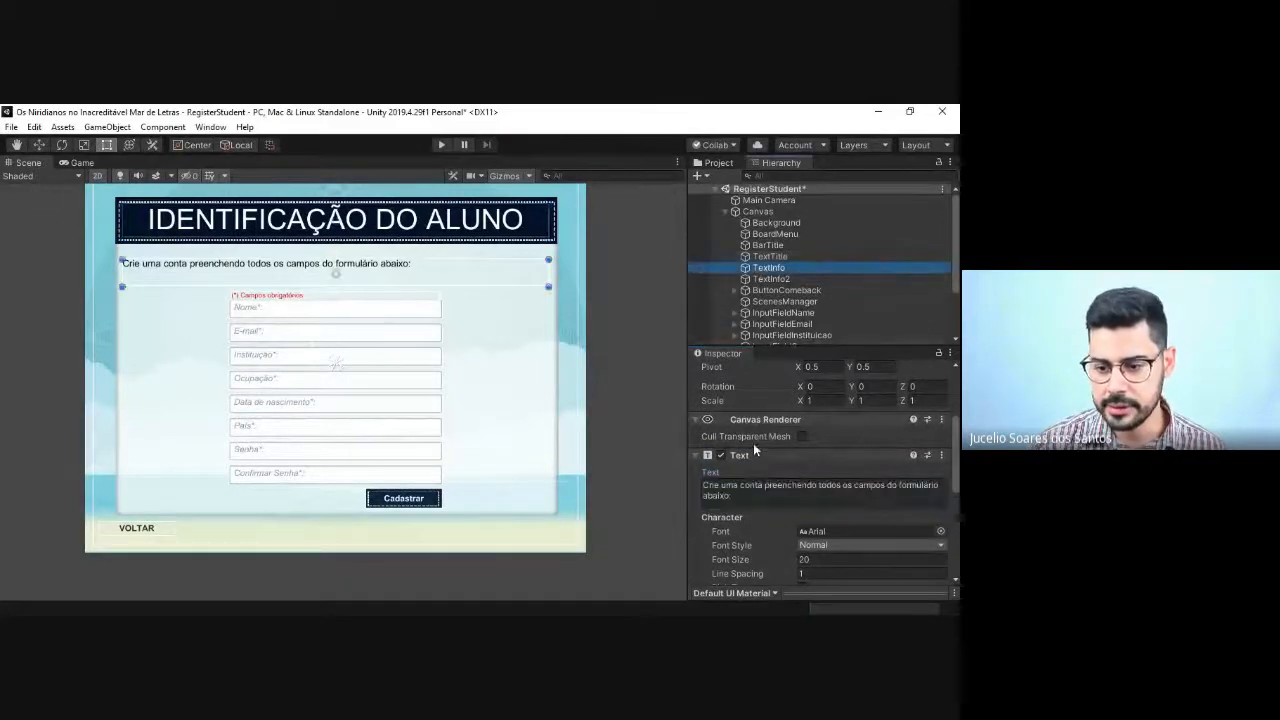
click(742, 489)
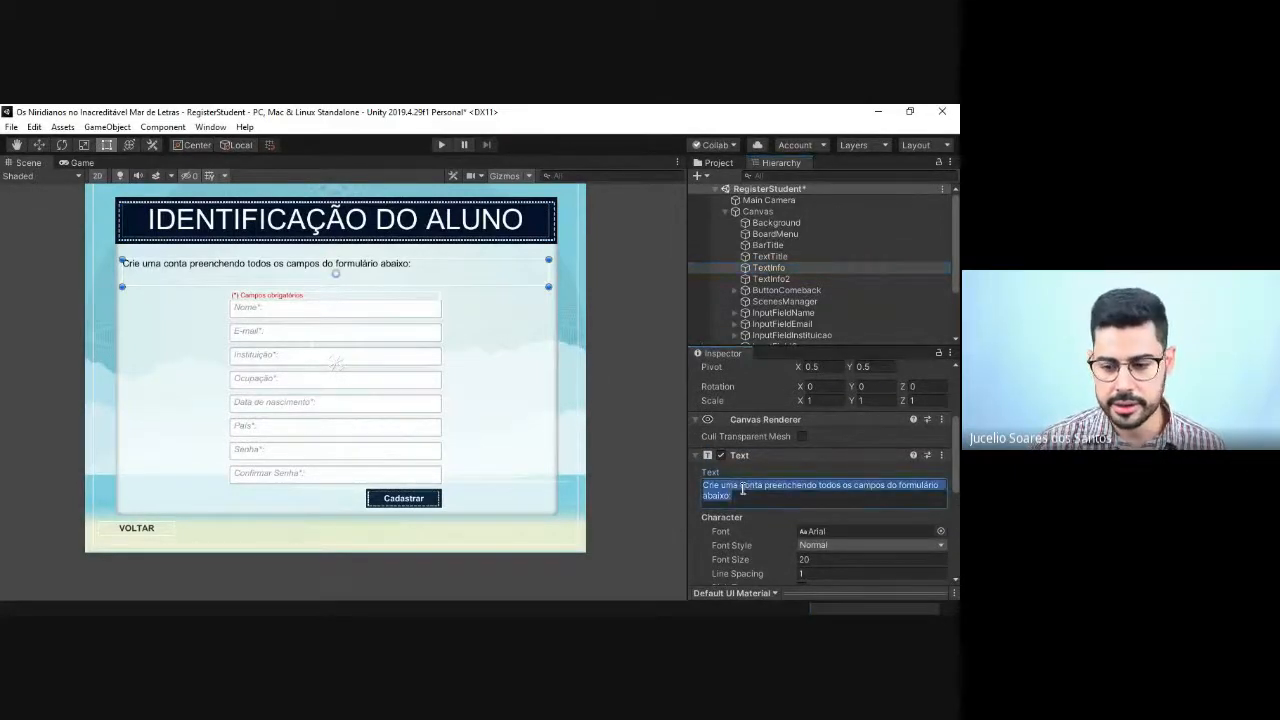
click(741, 495)
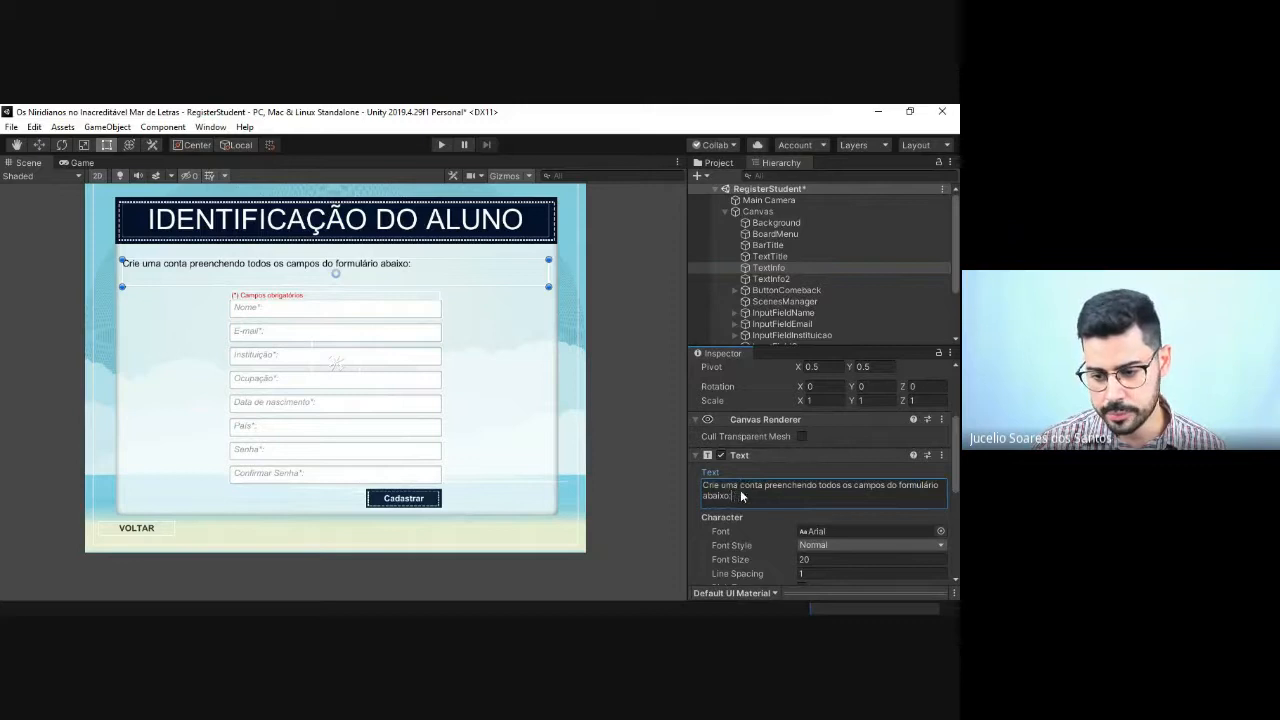
key(ctrl+a)
click(742, 493)
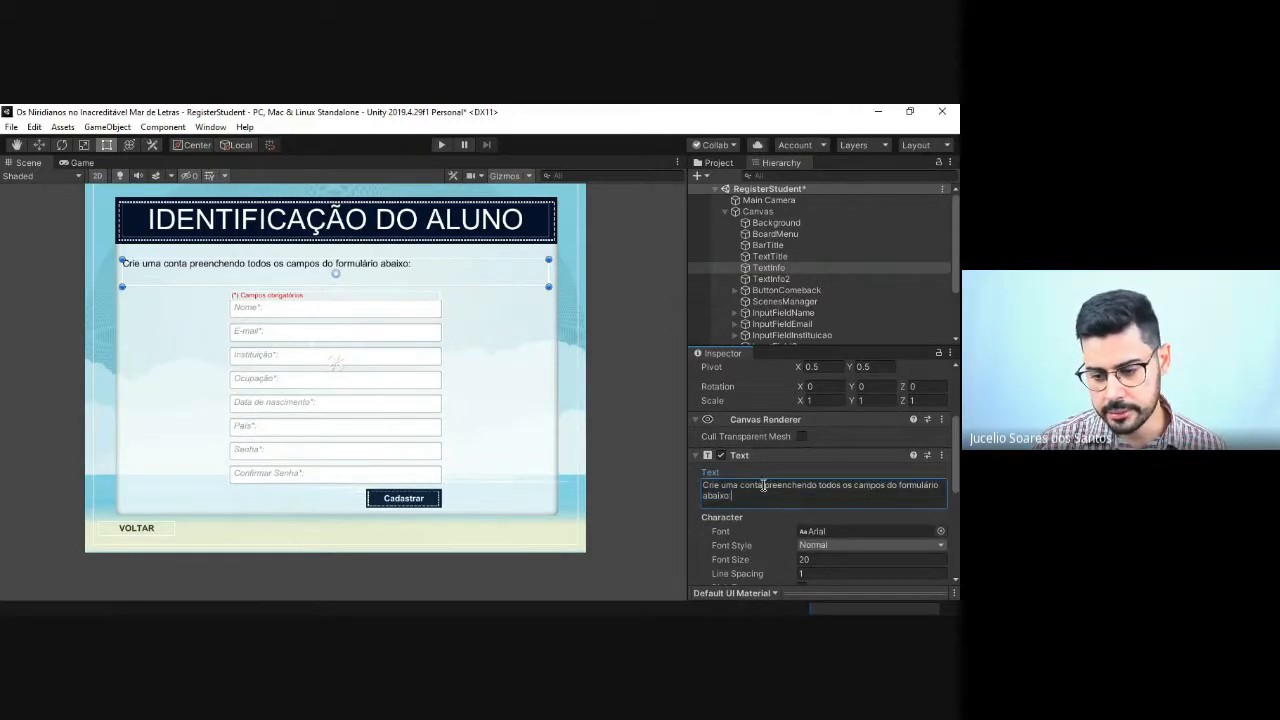
drag(766, 489, 731, 488)
text(A)
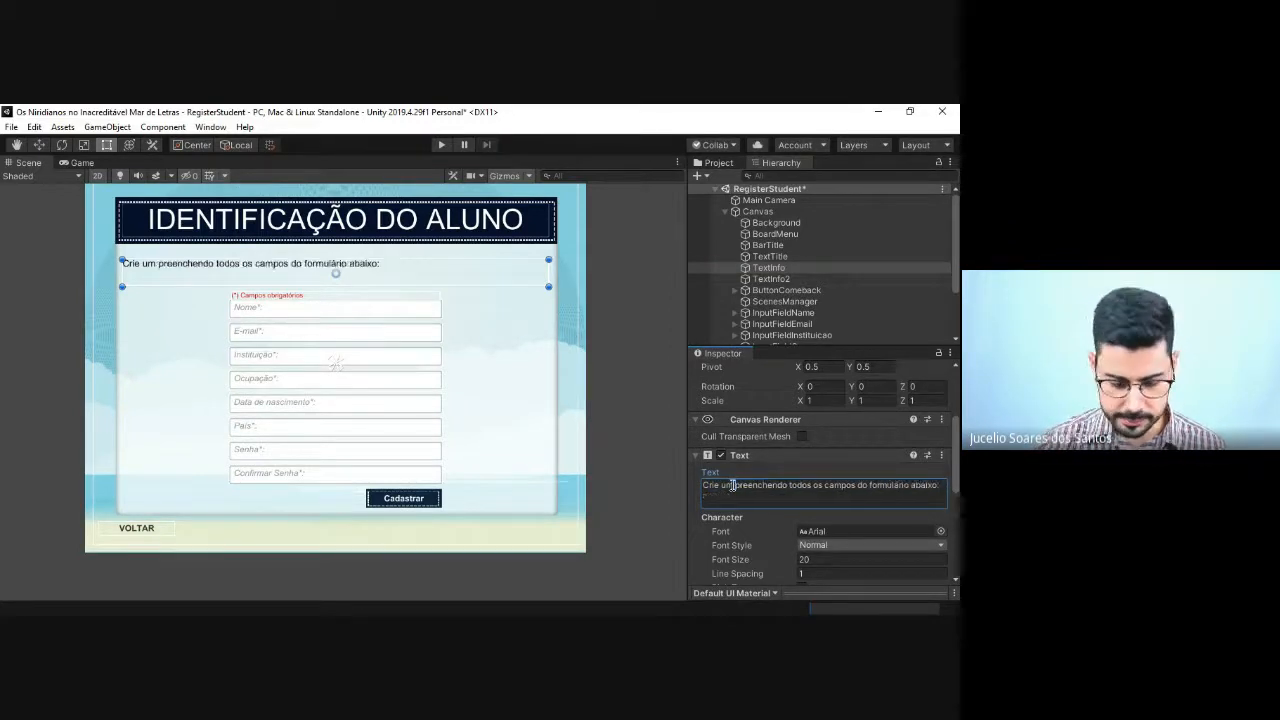
text(cata)
key(BackSpace)
key(BackSpace)
key(BackSpace)
key(BackSpace)
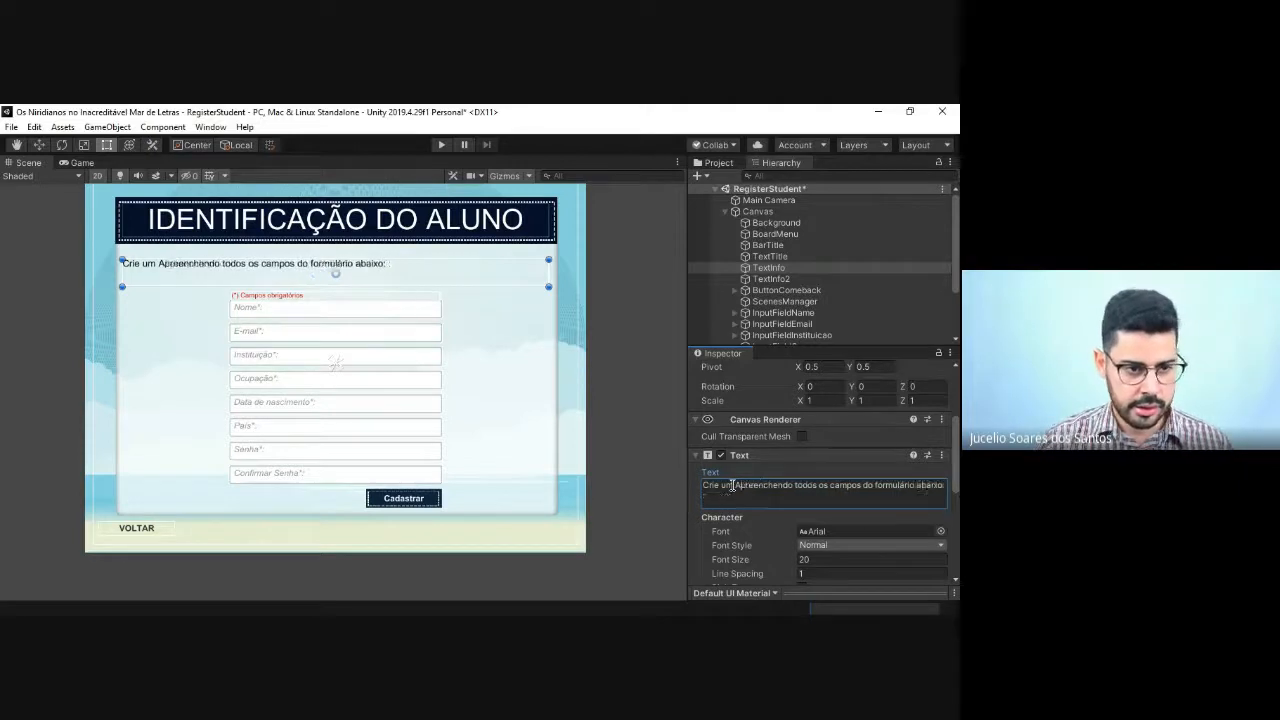
text(a)
key(BackSpace)
key(BackSpace)
text(aluno)
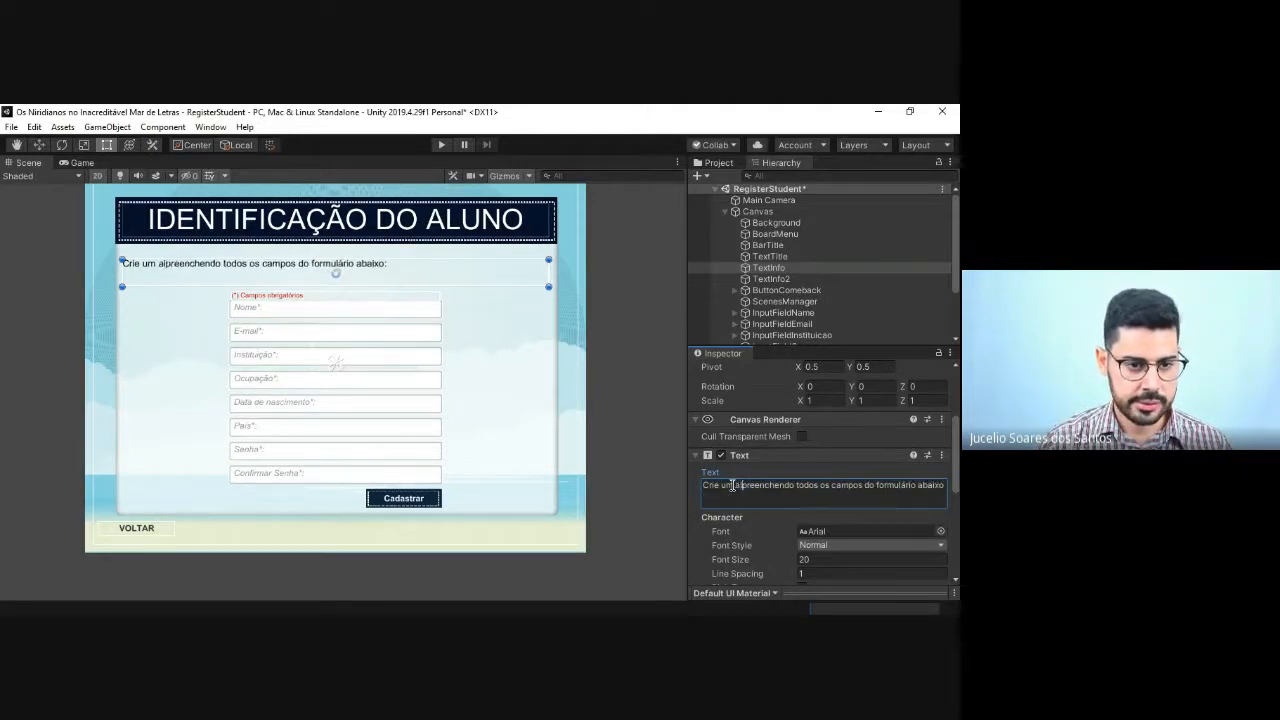
key(BackSpace)
key(BackSpace)
key(BackSpace)
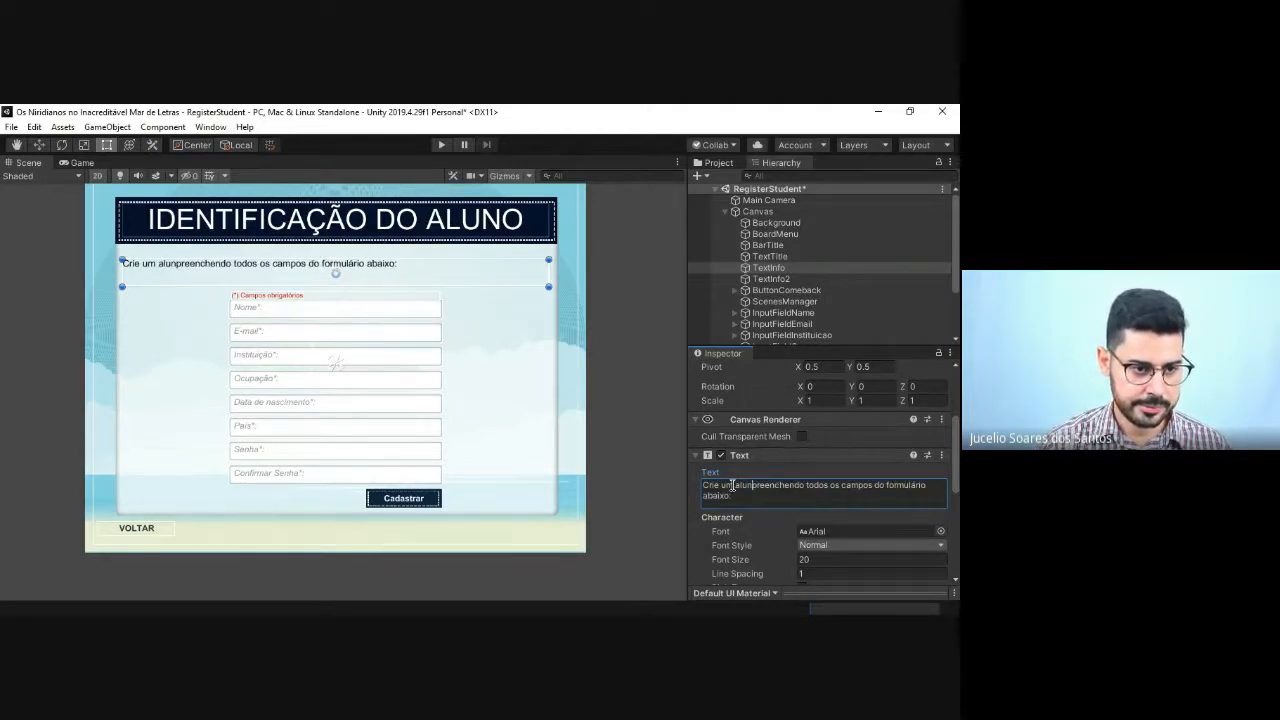
text(o)
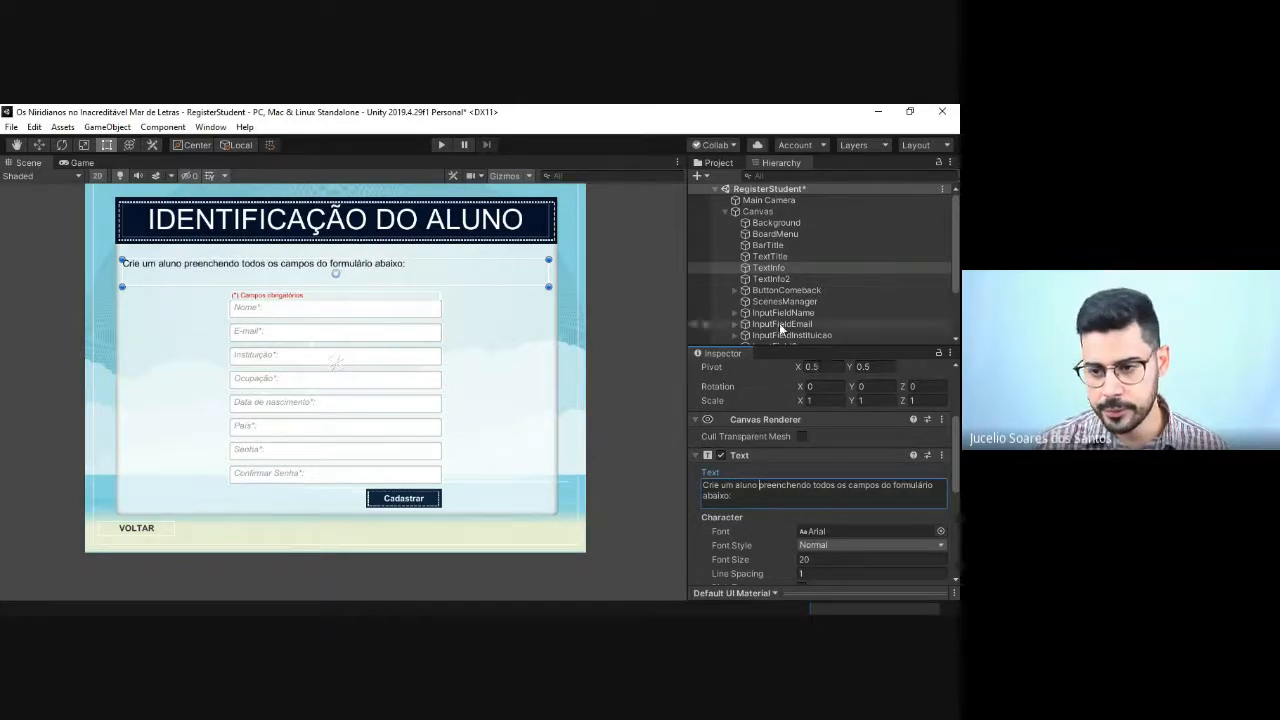
Step: Set the ButtonComeback object's On Click scene argument to HomeGame and save the RegisterStudent scene
click(765, 292)
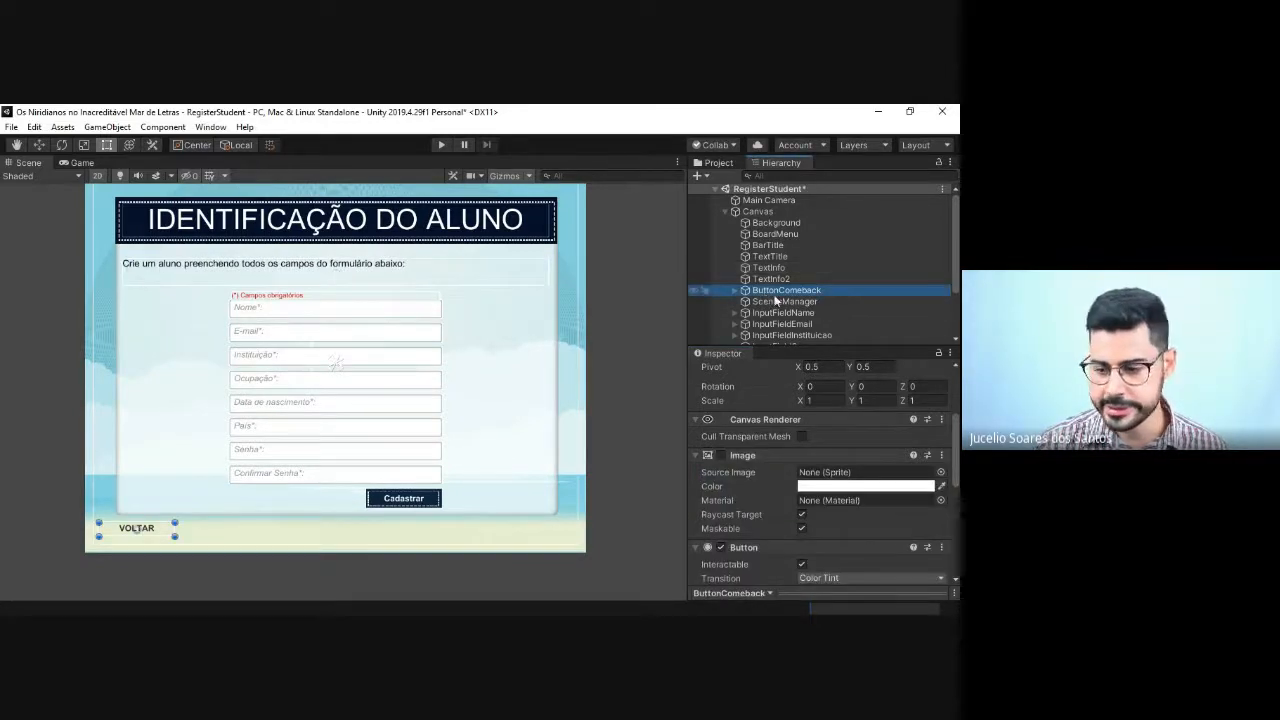
scroll(830, 480, down, 5)
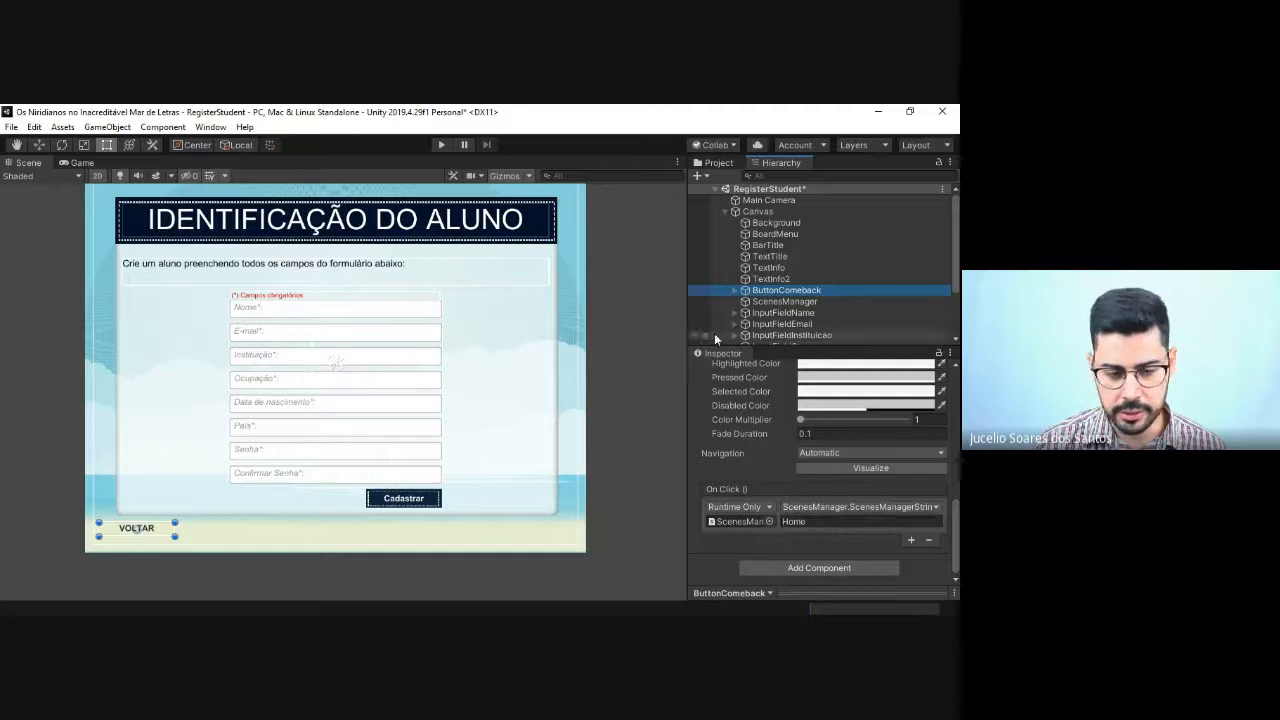
click(823, 522)
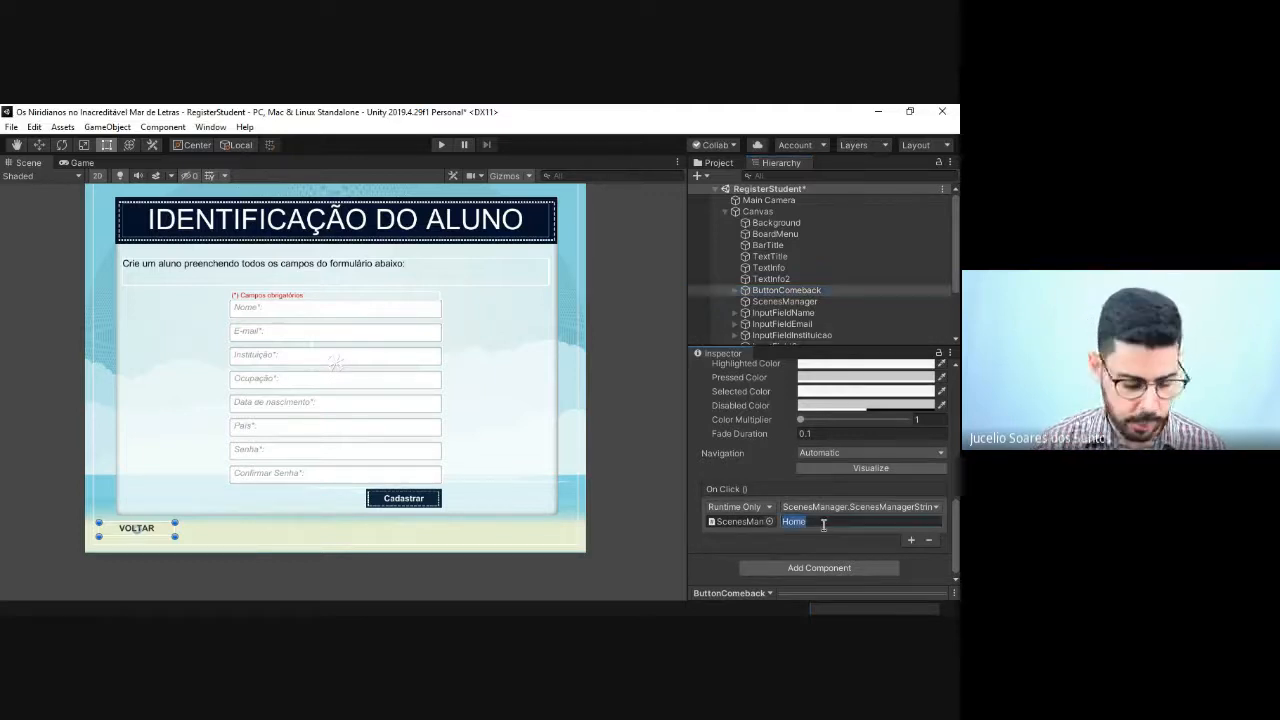
click(823, 522)
text(Ga)
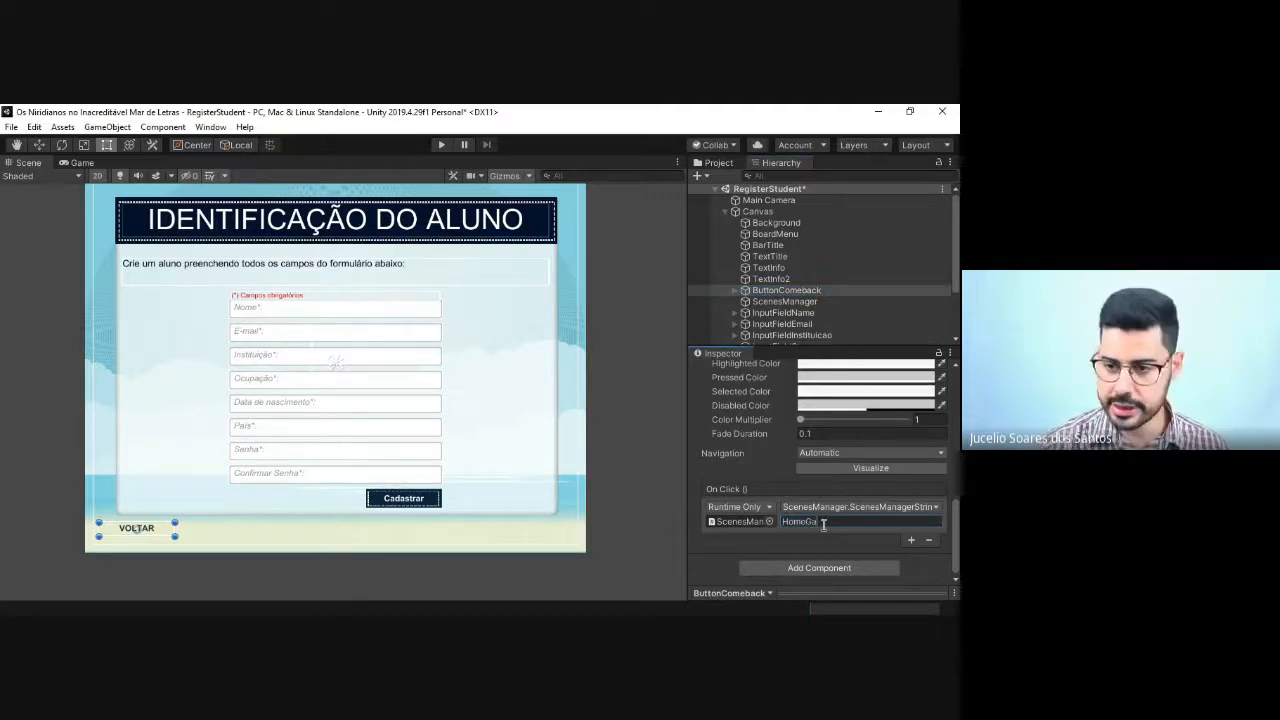
text(me)
key(ctrl+s)
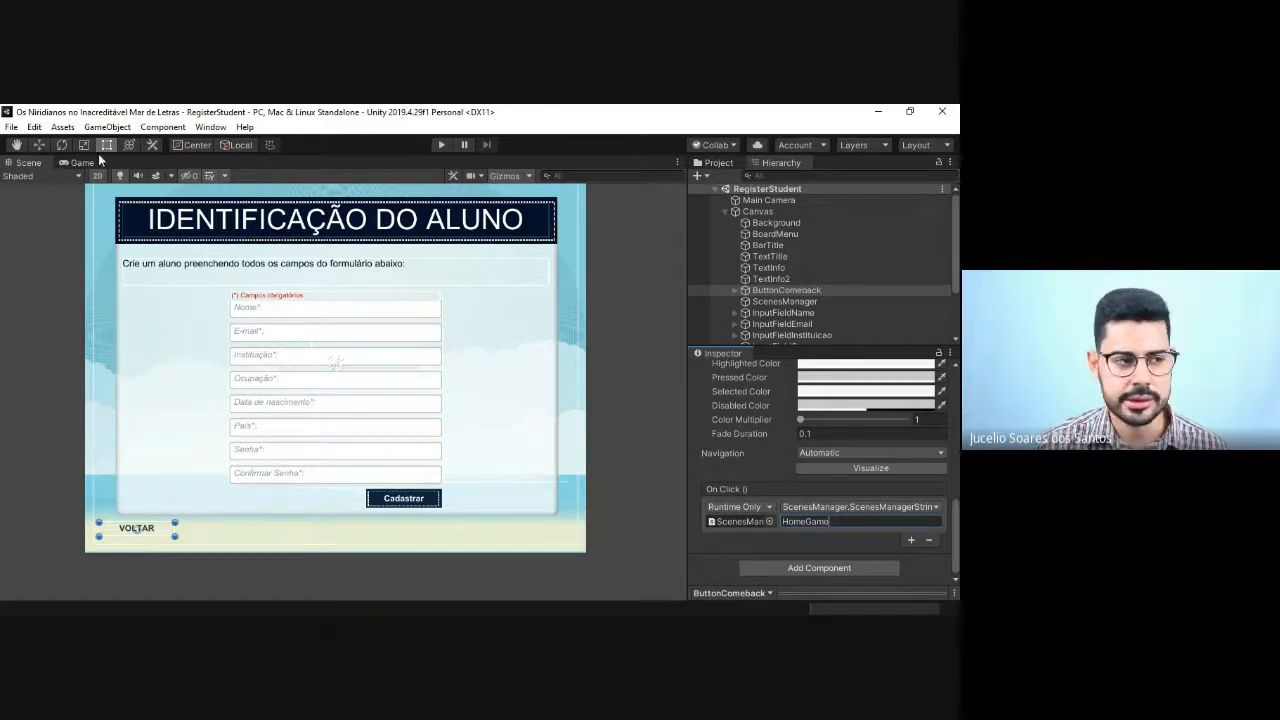
Step: Open the build settings and check which scenes are included in the build
click(11, 127)
click(48, 268)
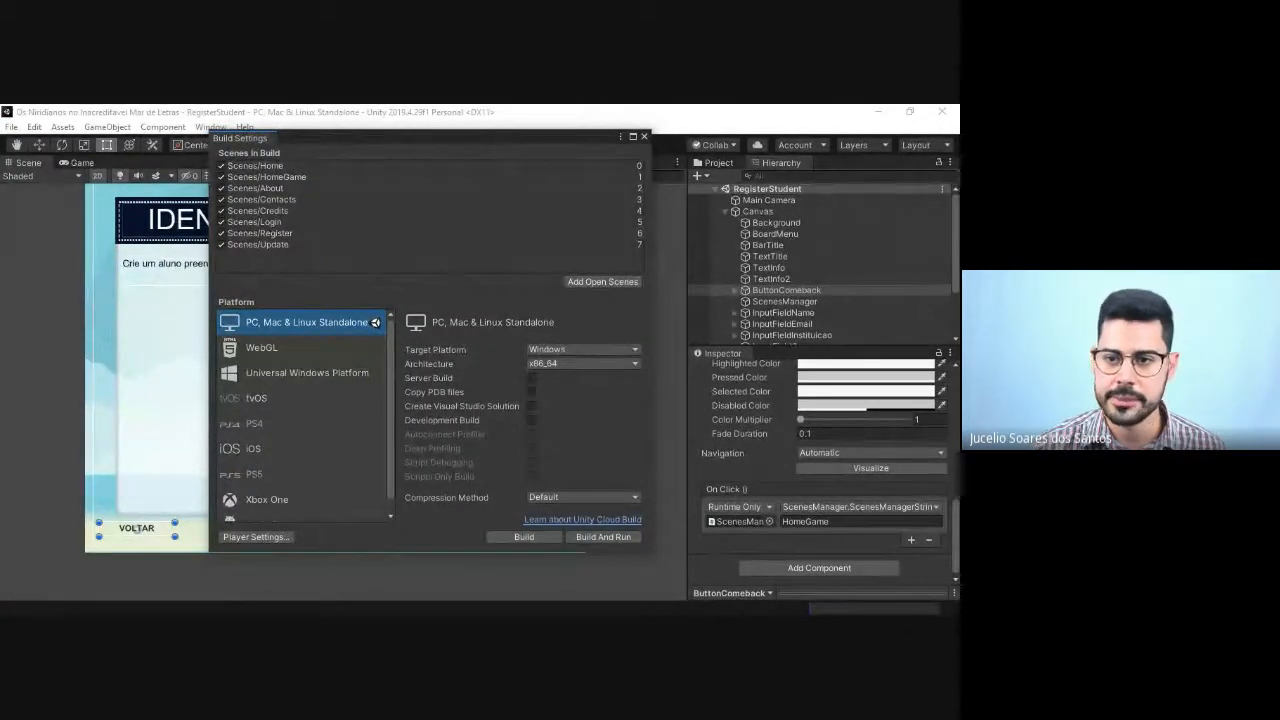
click(644, 136)
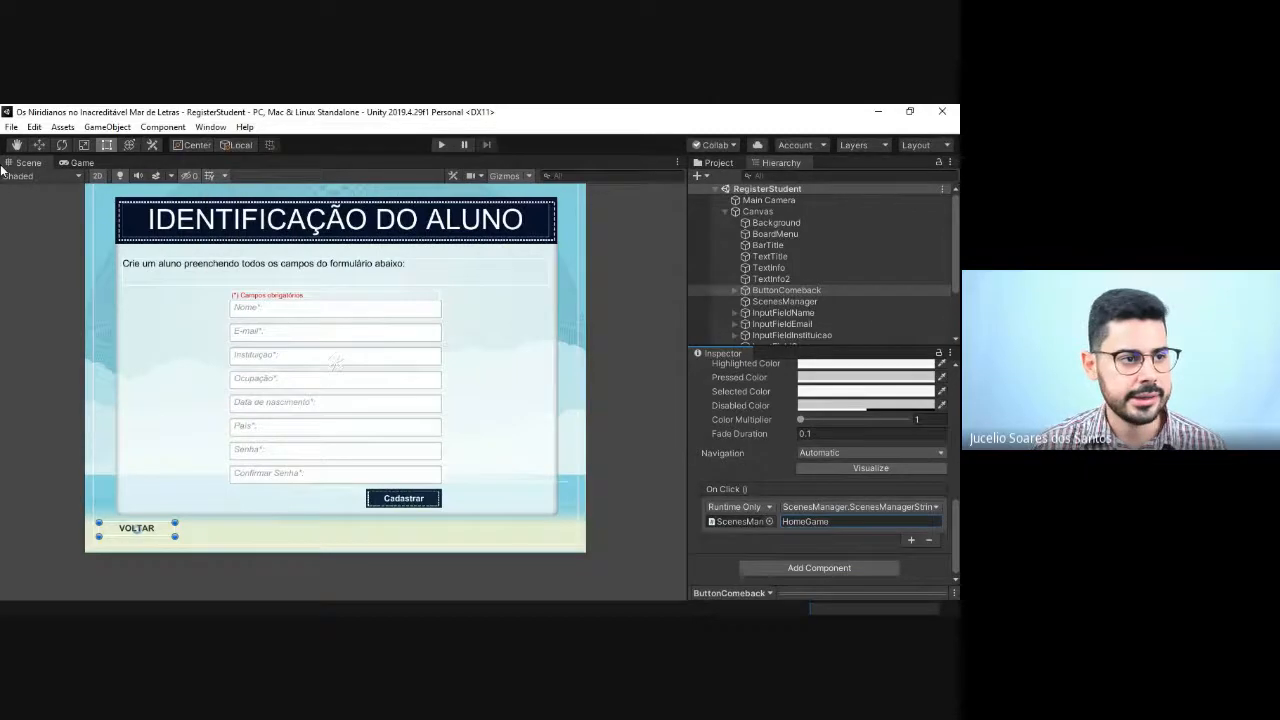
click(11, 127)
click(48, 268)
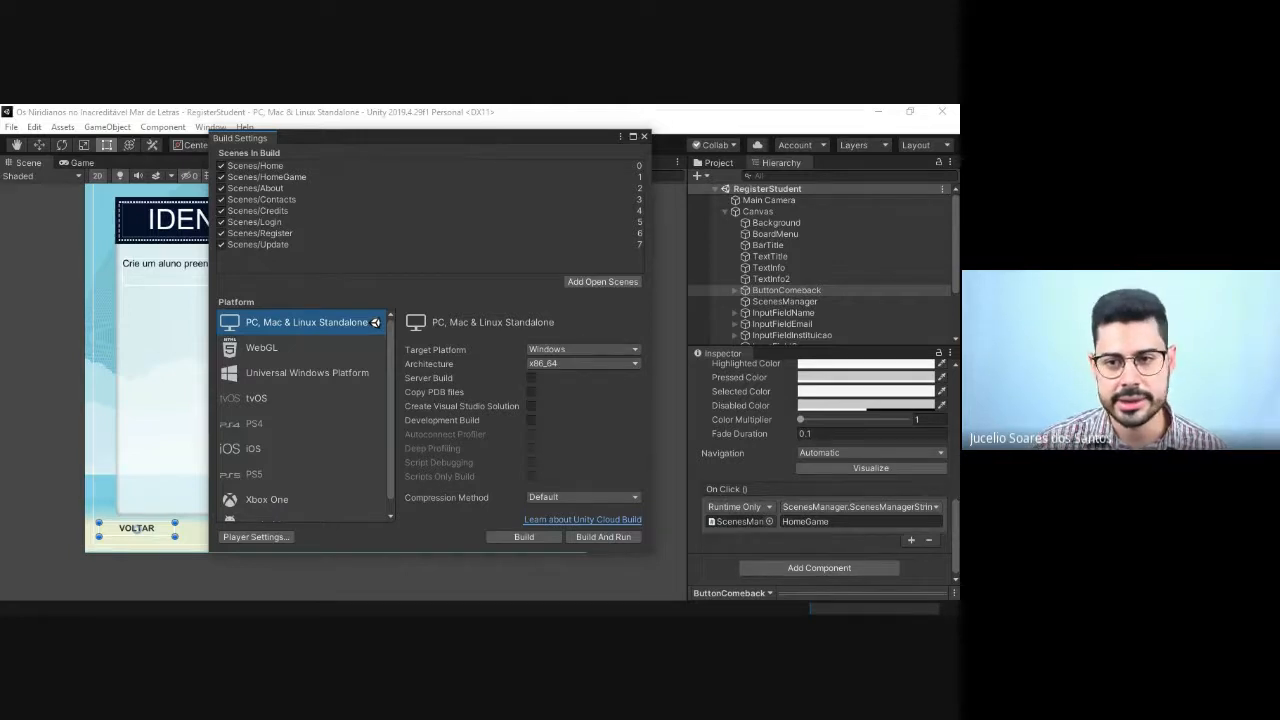
click(643, 136)
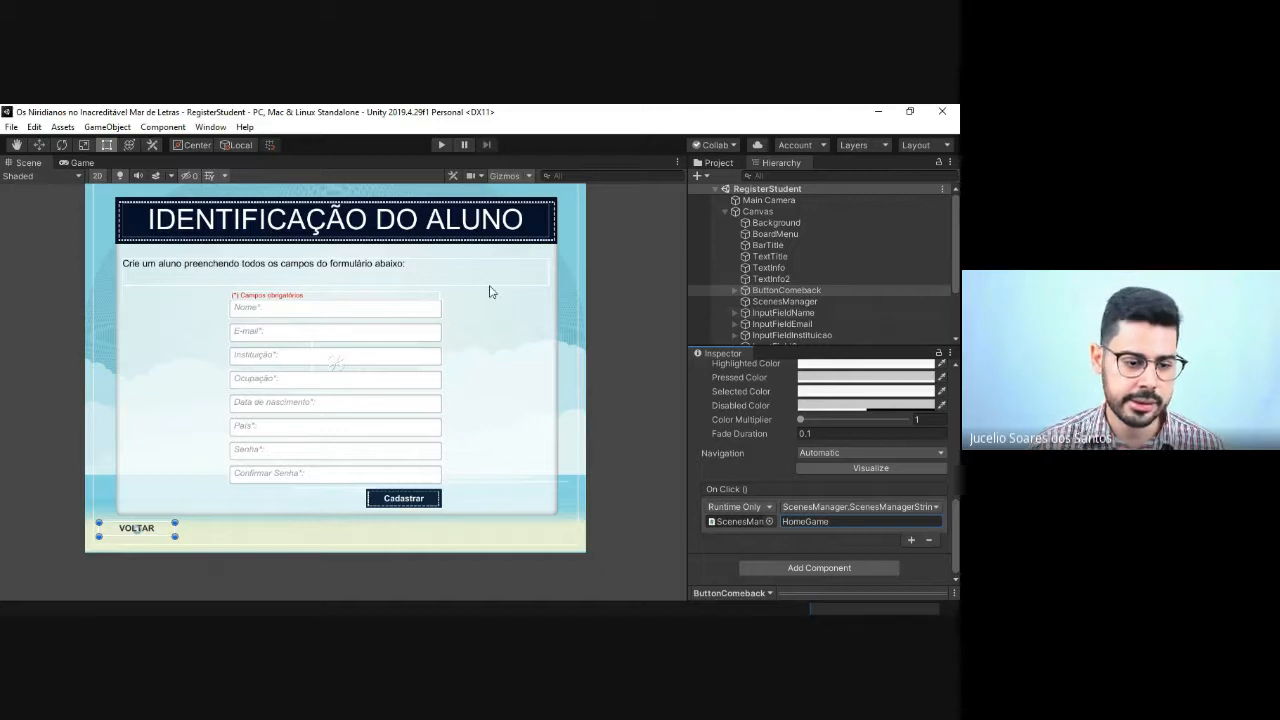
scroll(821, 267, down, 2)
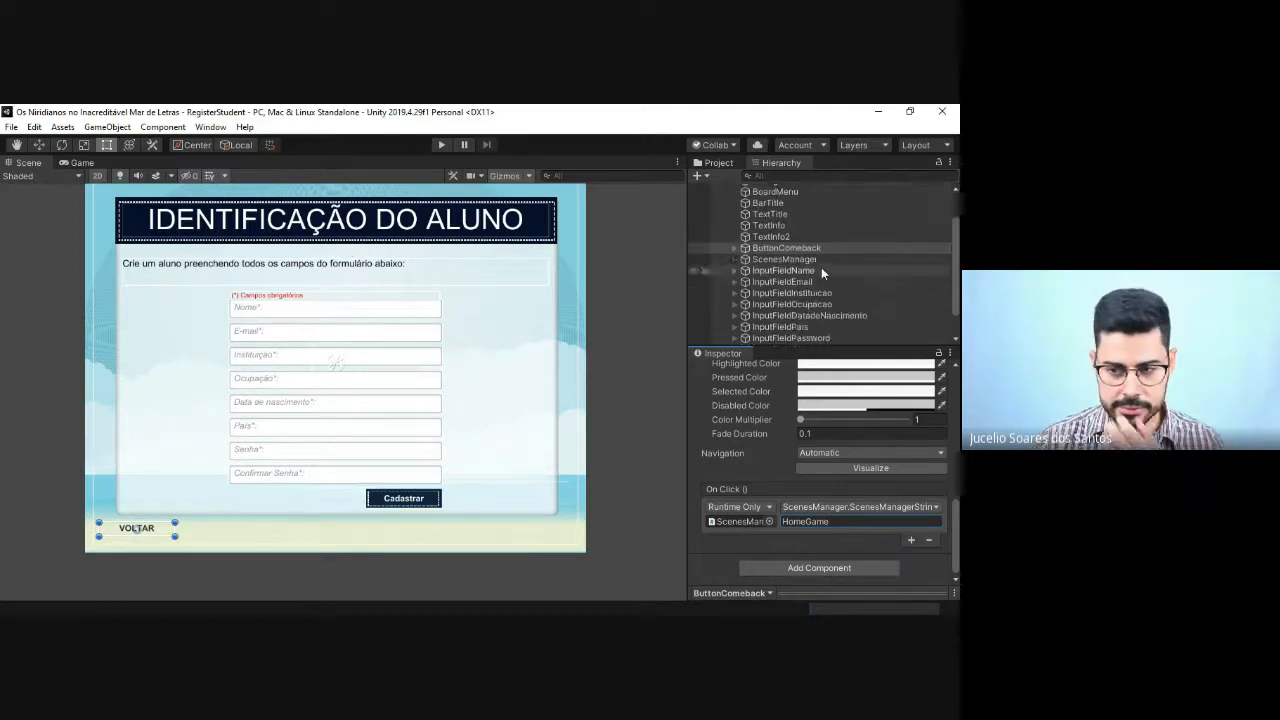
click(782, 272)
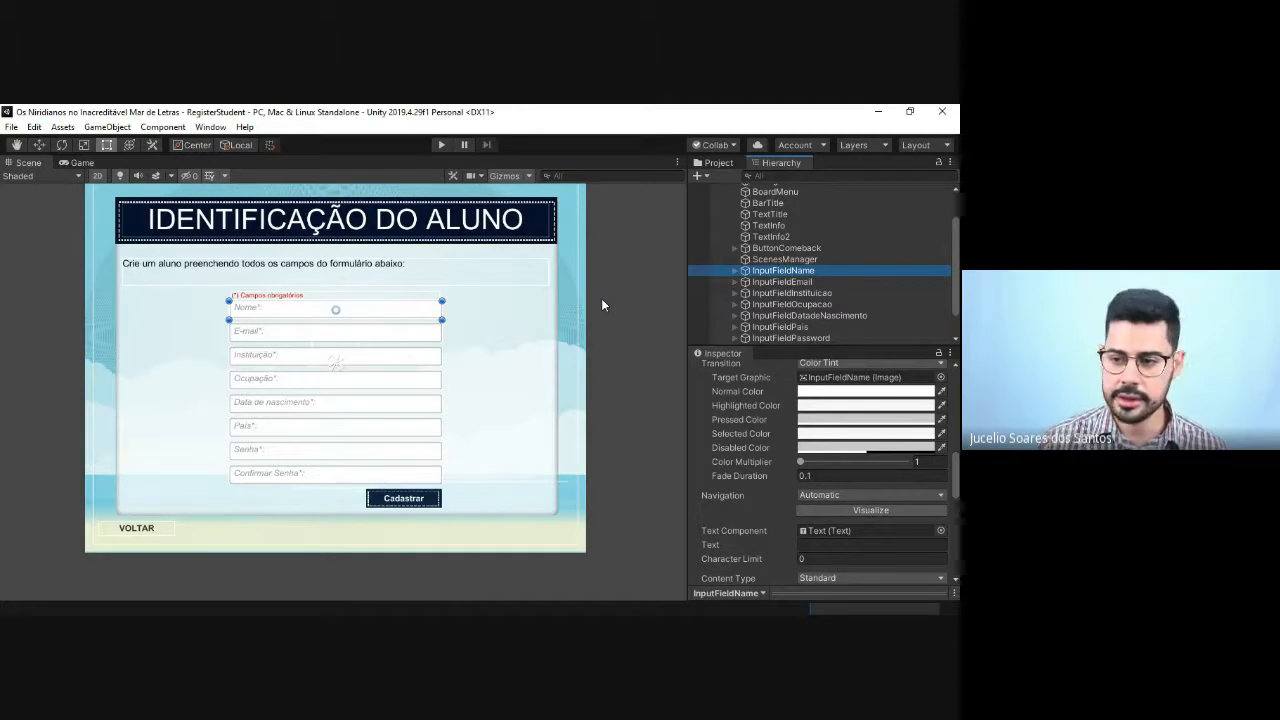
key(ctrl+d)
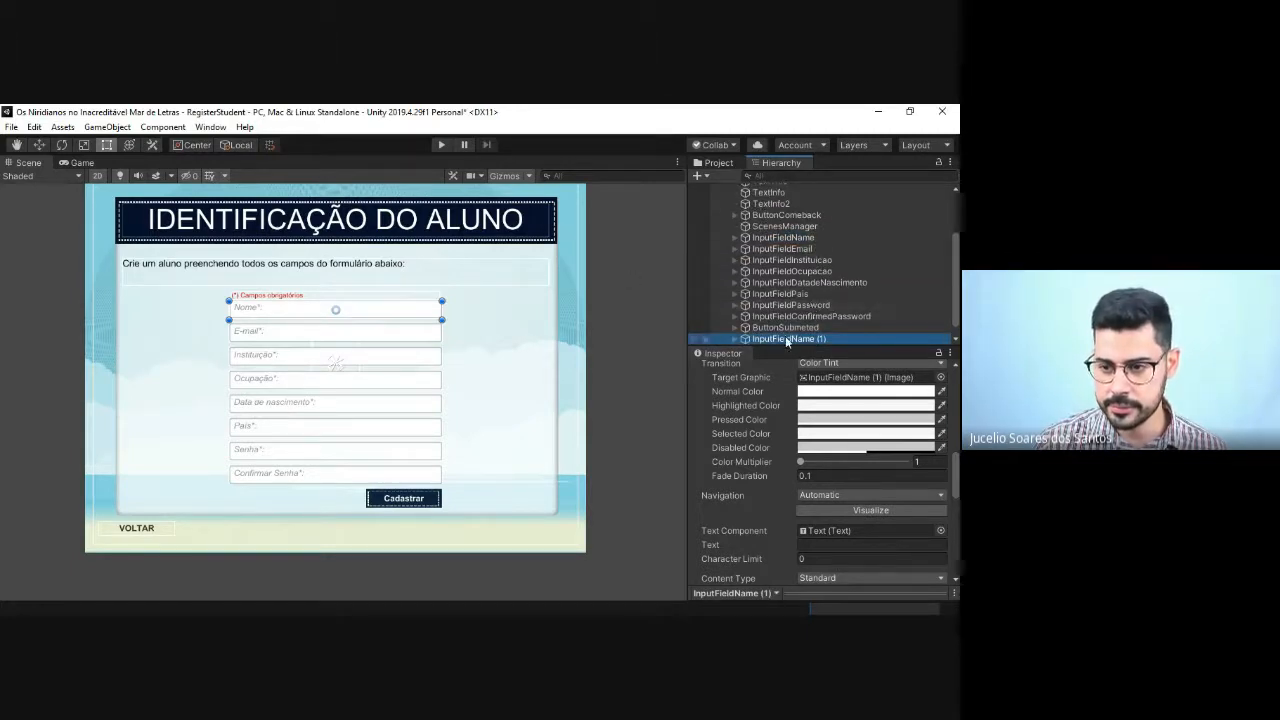
drag(785, 338, 775, 240)
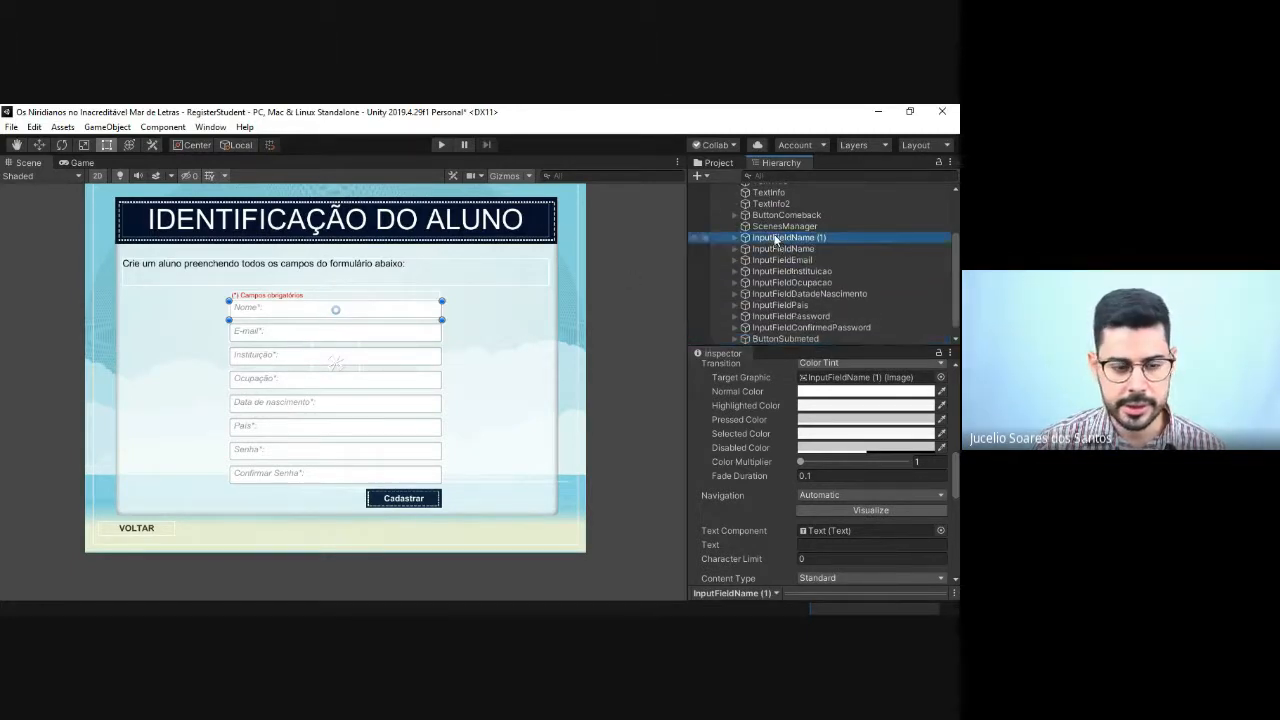
key(ctrl+z)
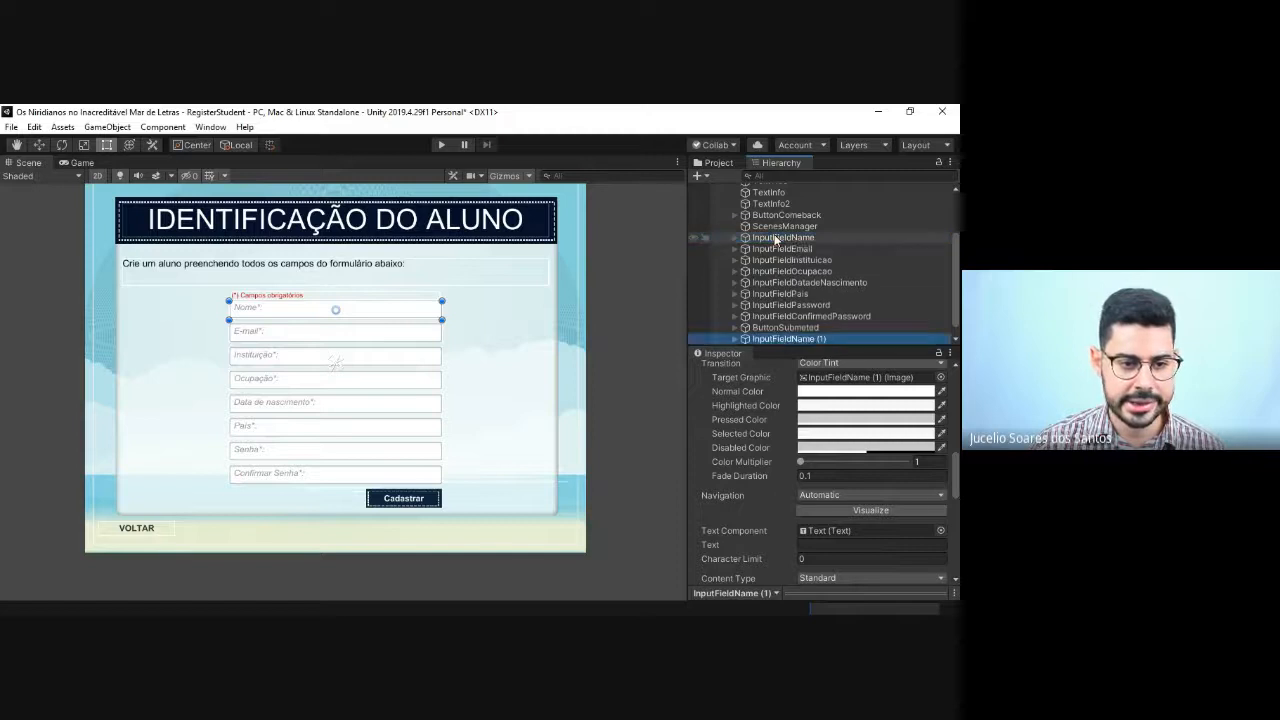
click(820, 338)
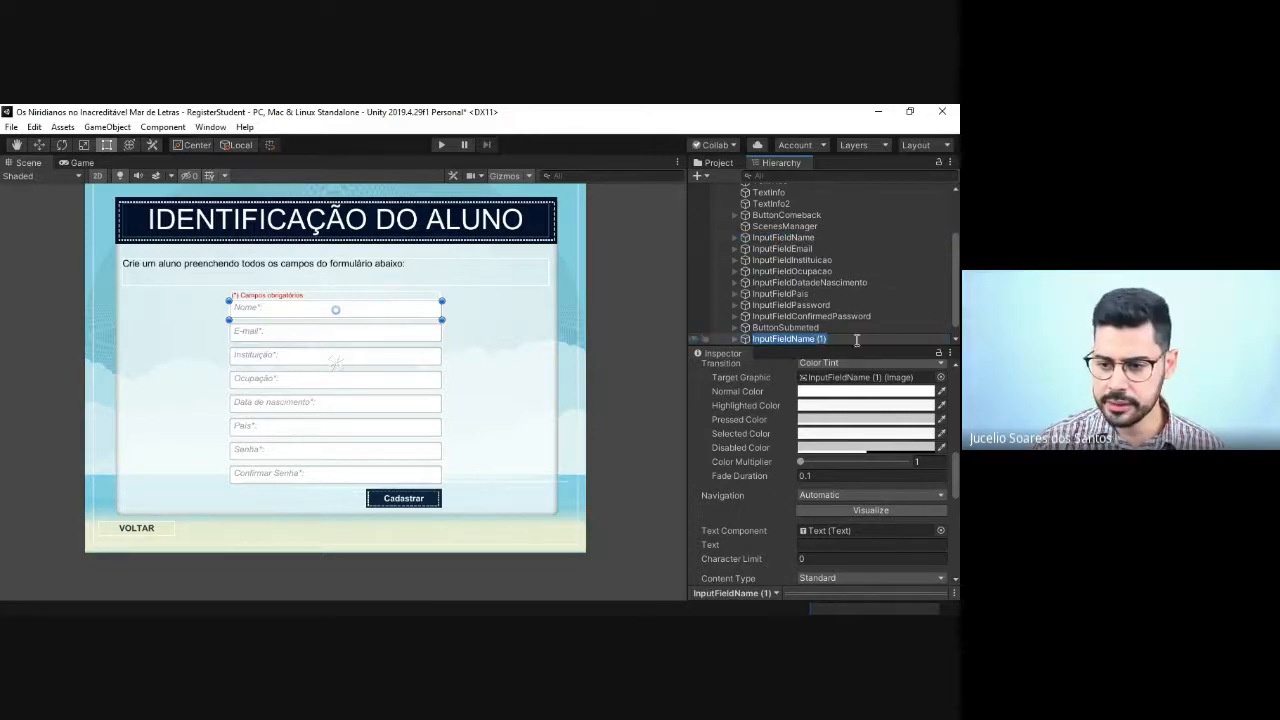
click(786, 328)
click(785, 339)
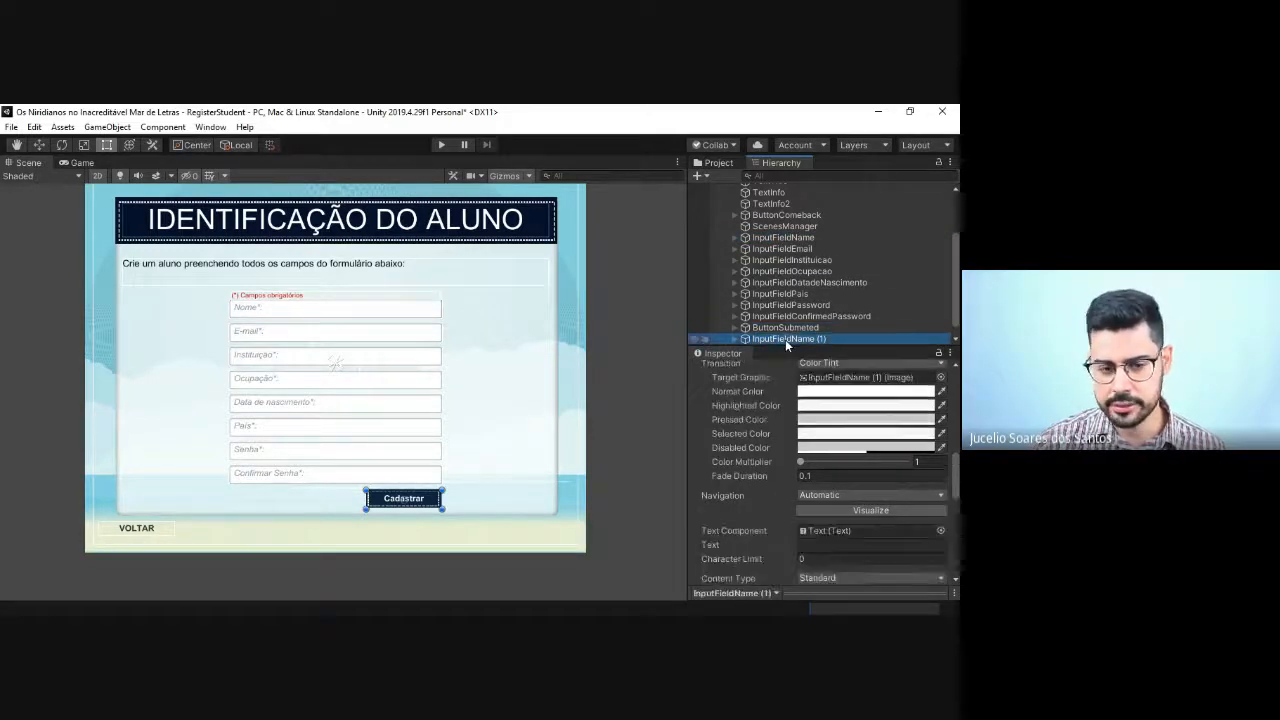
key(Delete)
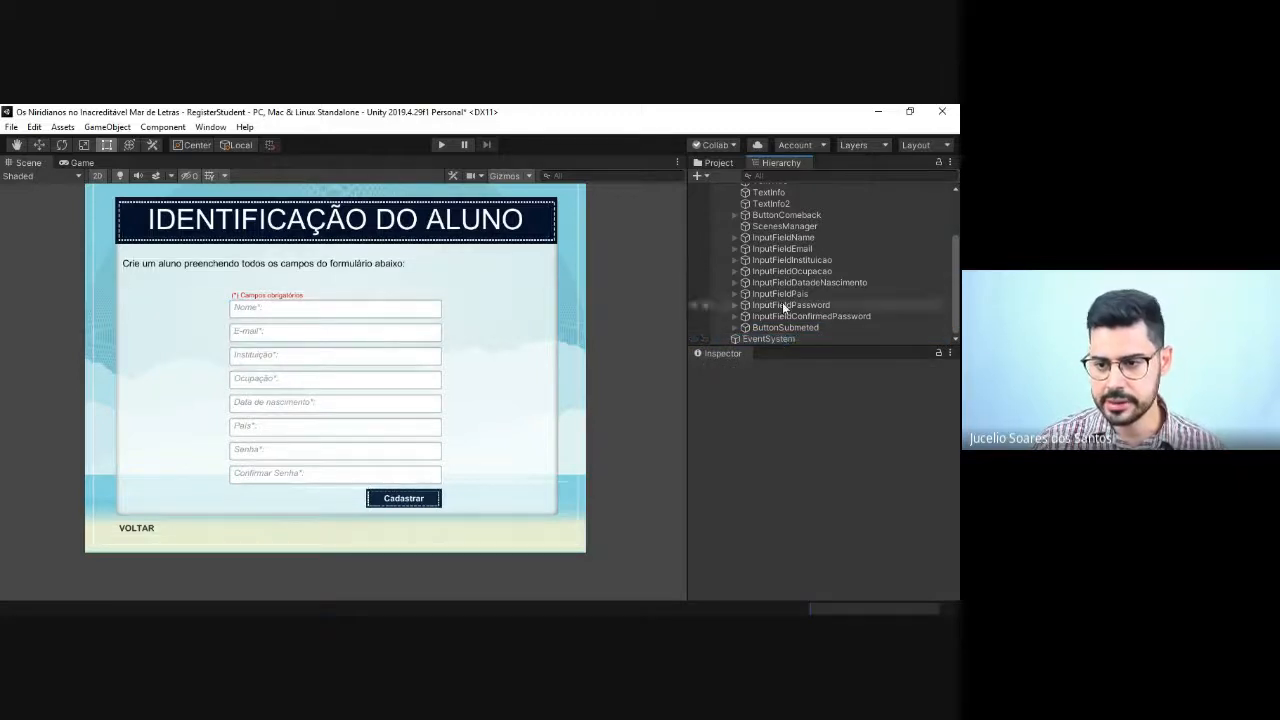
click(780, 238)
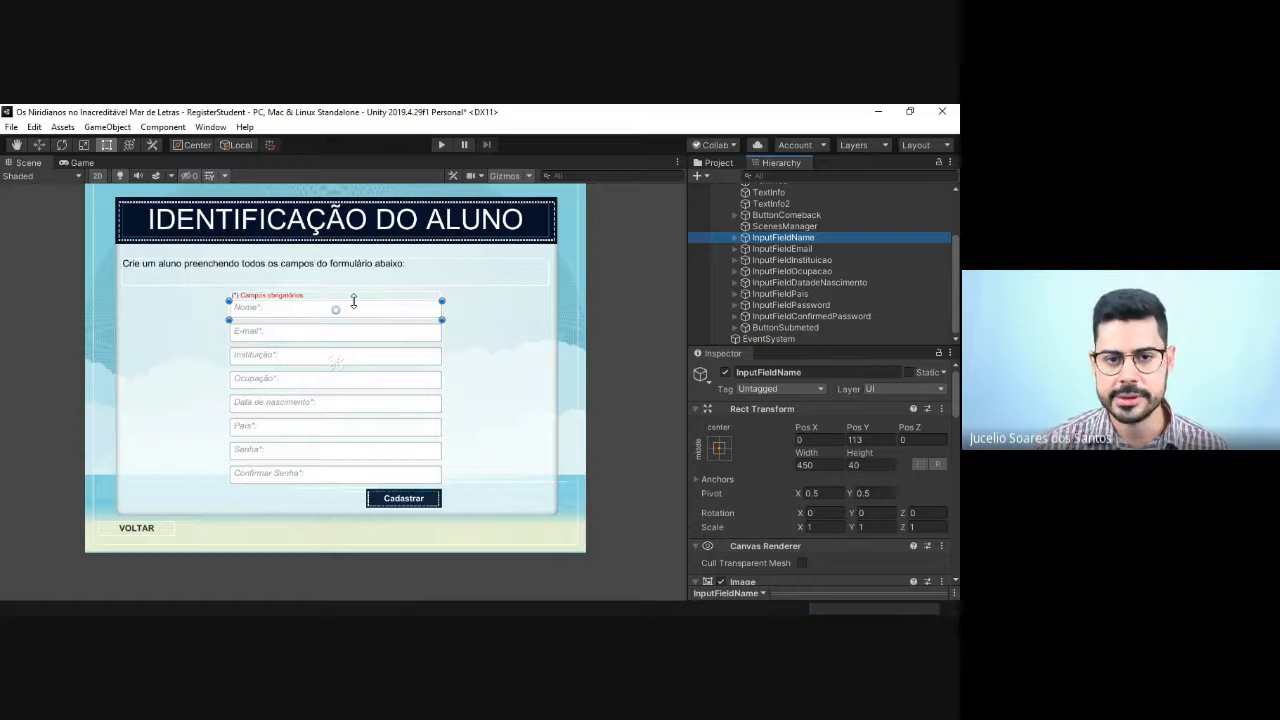
key(q)
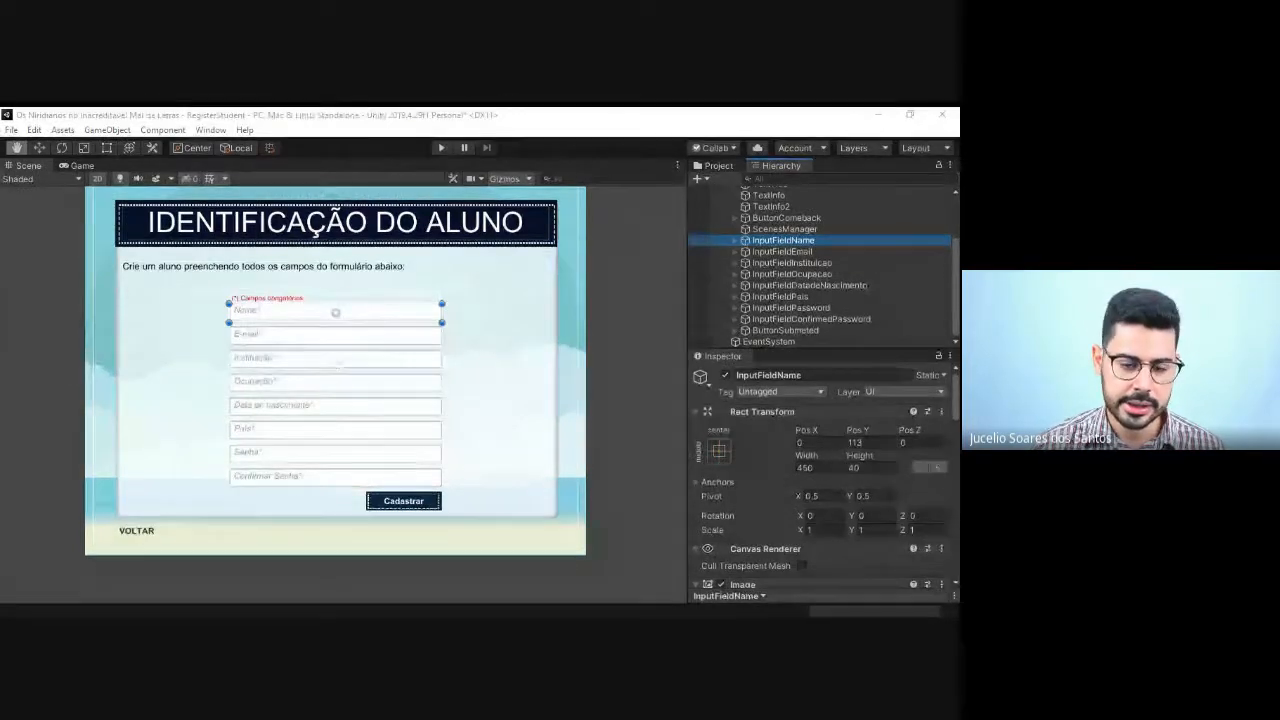
key(alt+Tab)
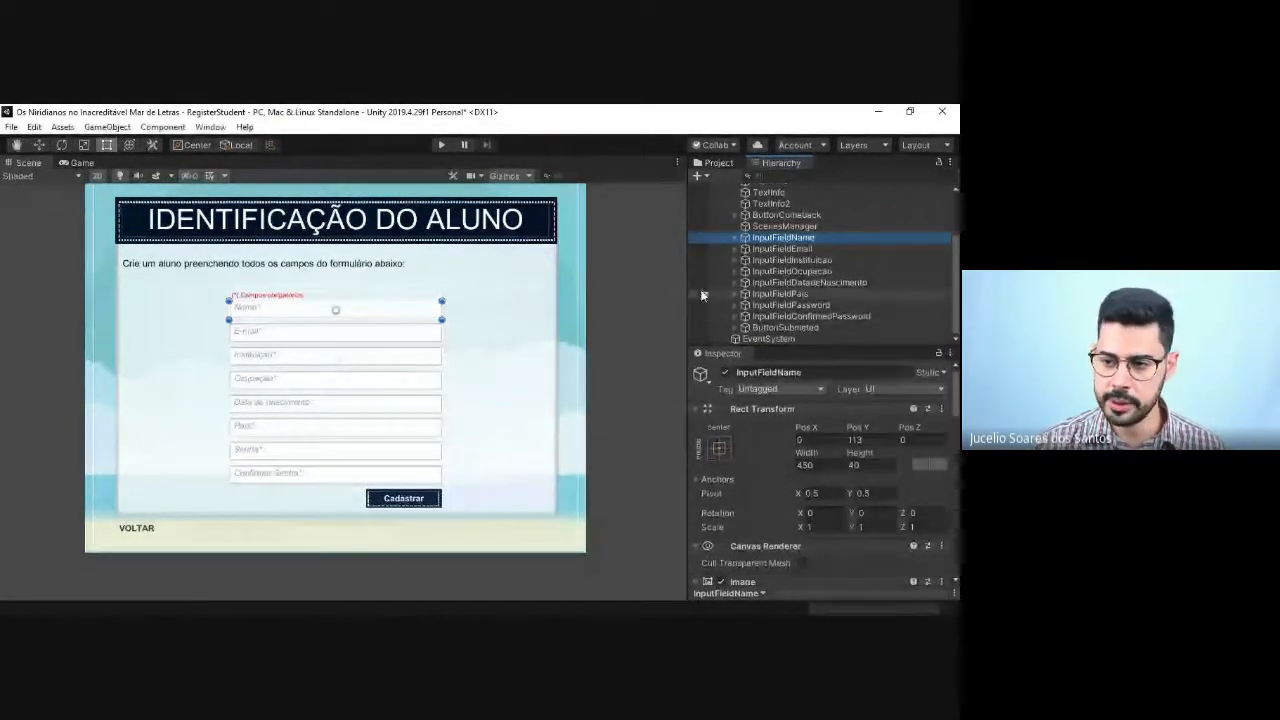
click(767, 249)
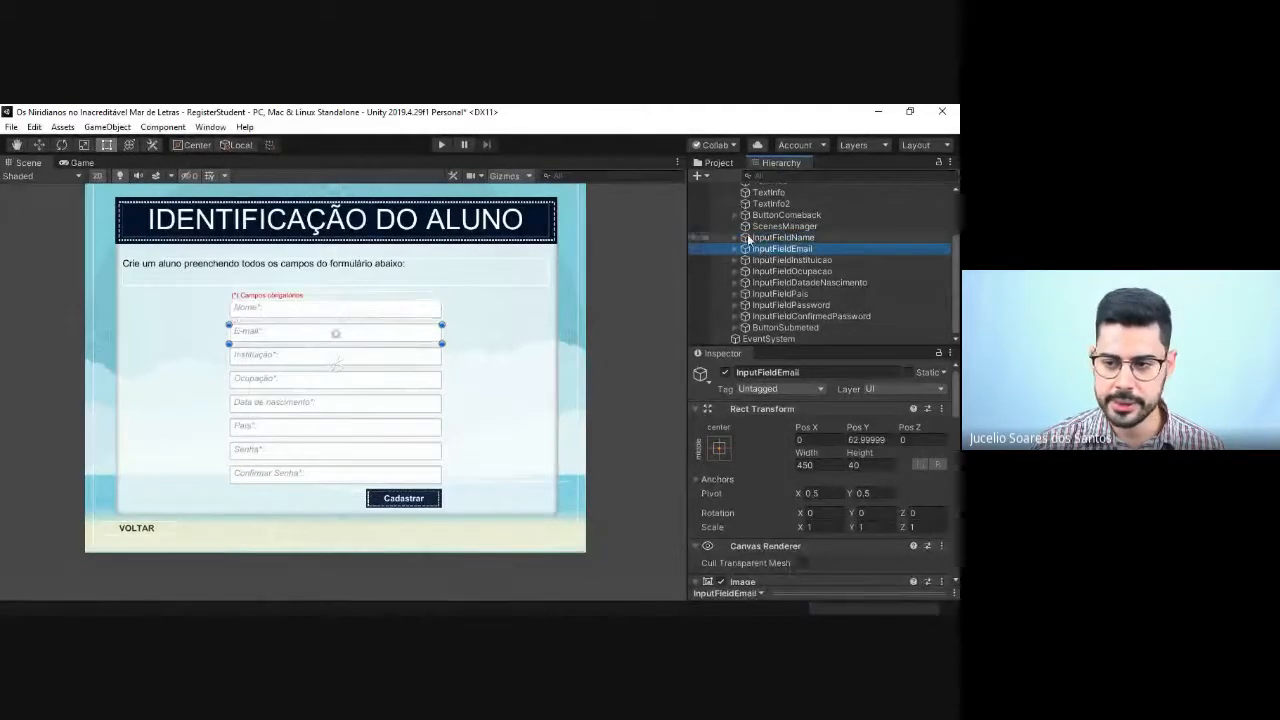
click(767, 238)
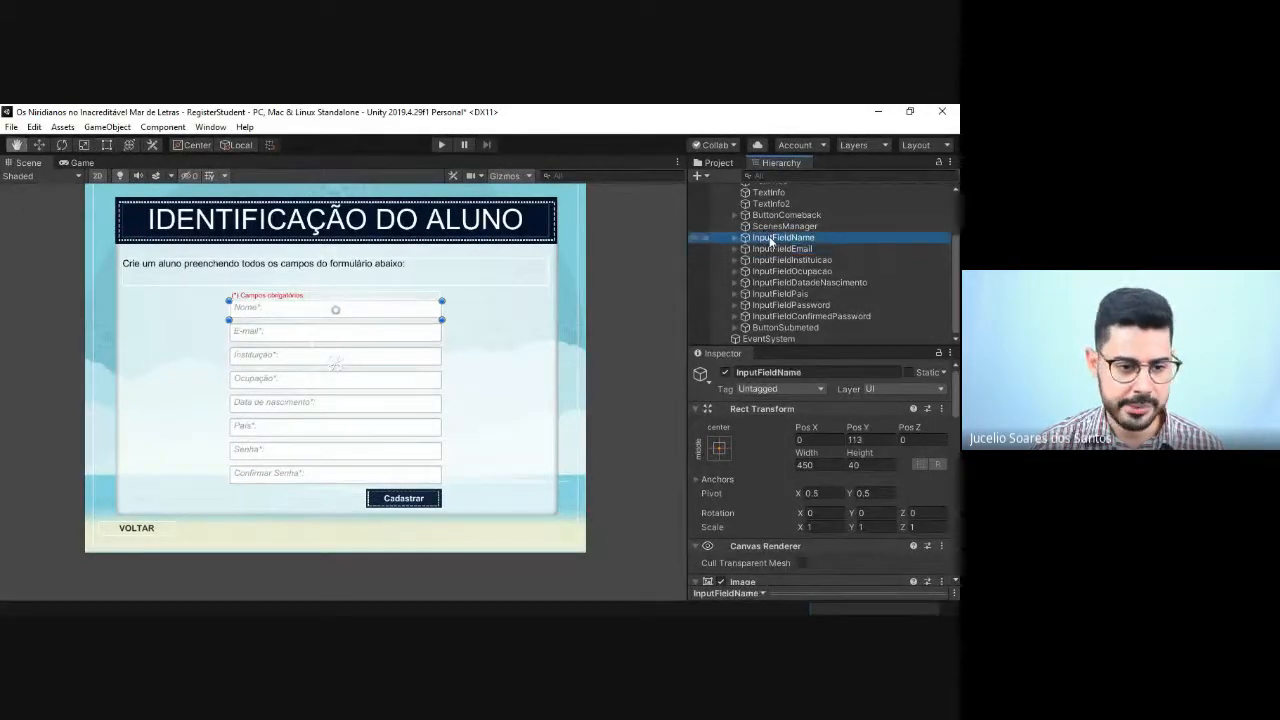
key(alt+Tab)
key(alt+Tab)
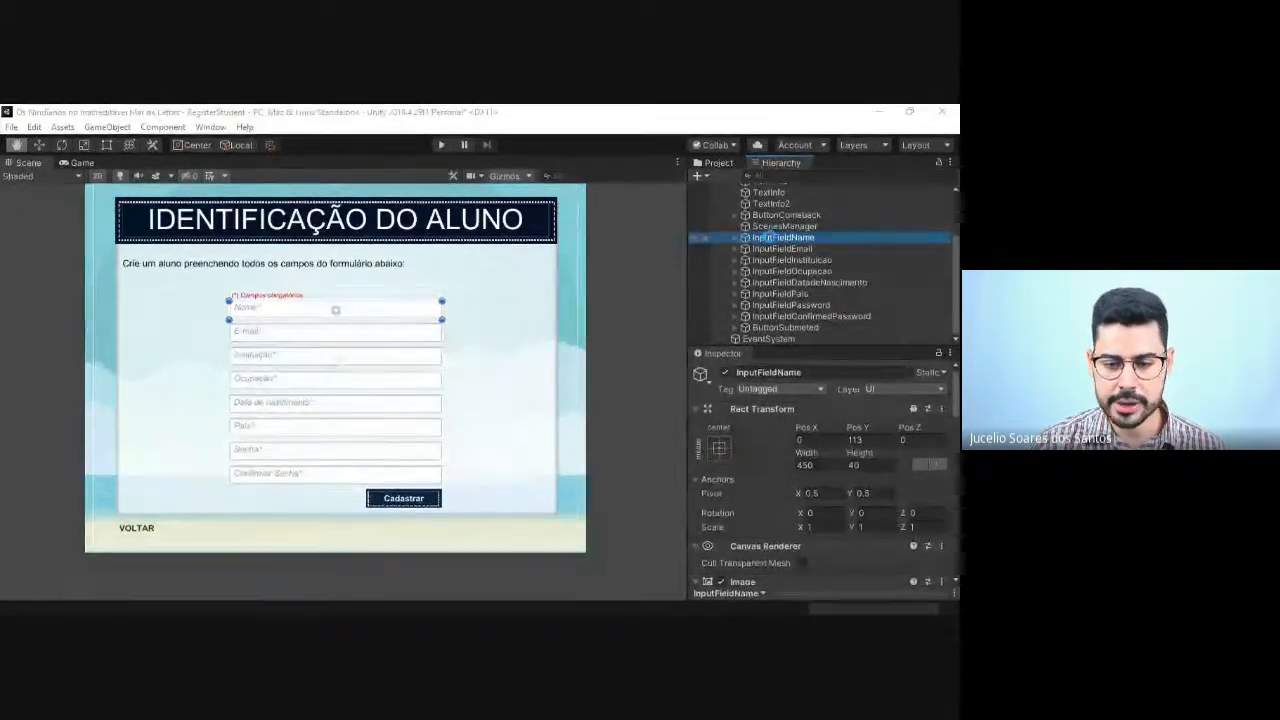
Step: Rename the InputFieldEmail object as InputFieldGenre
click(783, 249)
click(786, 250)
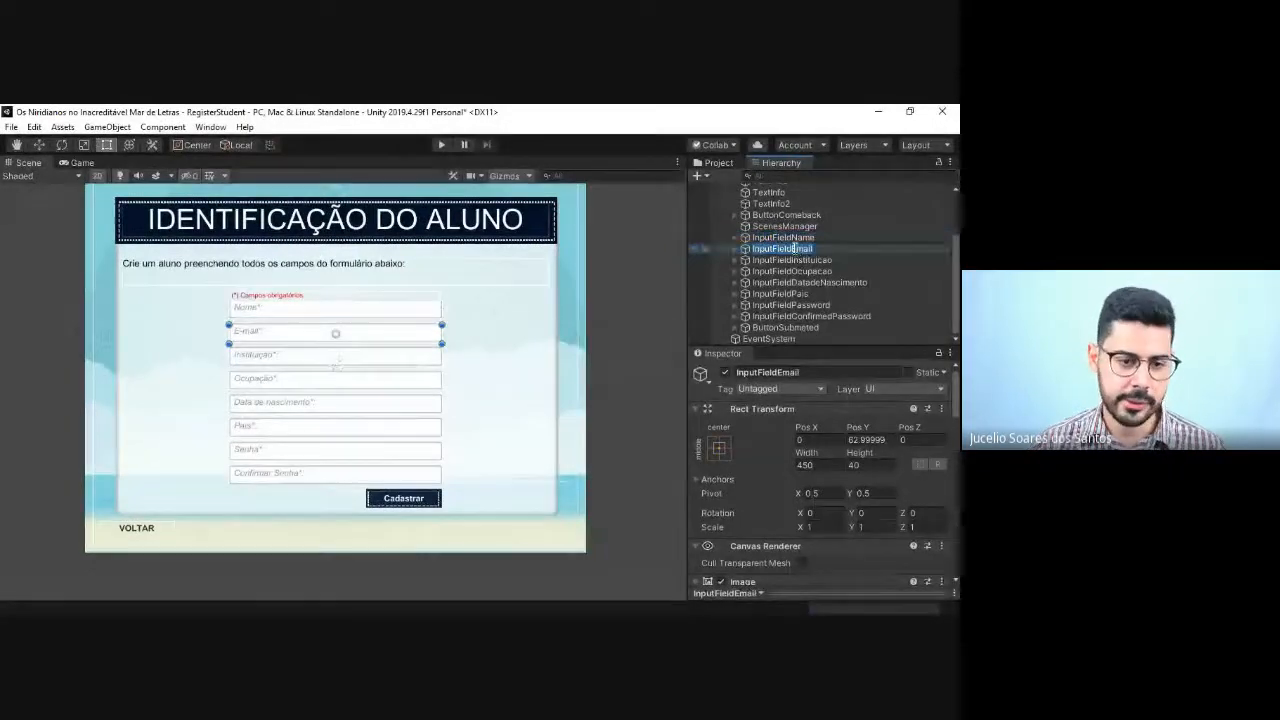
click(794, 249)
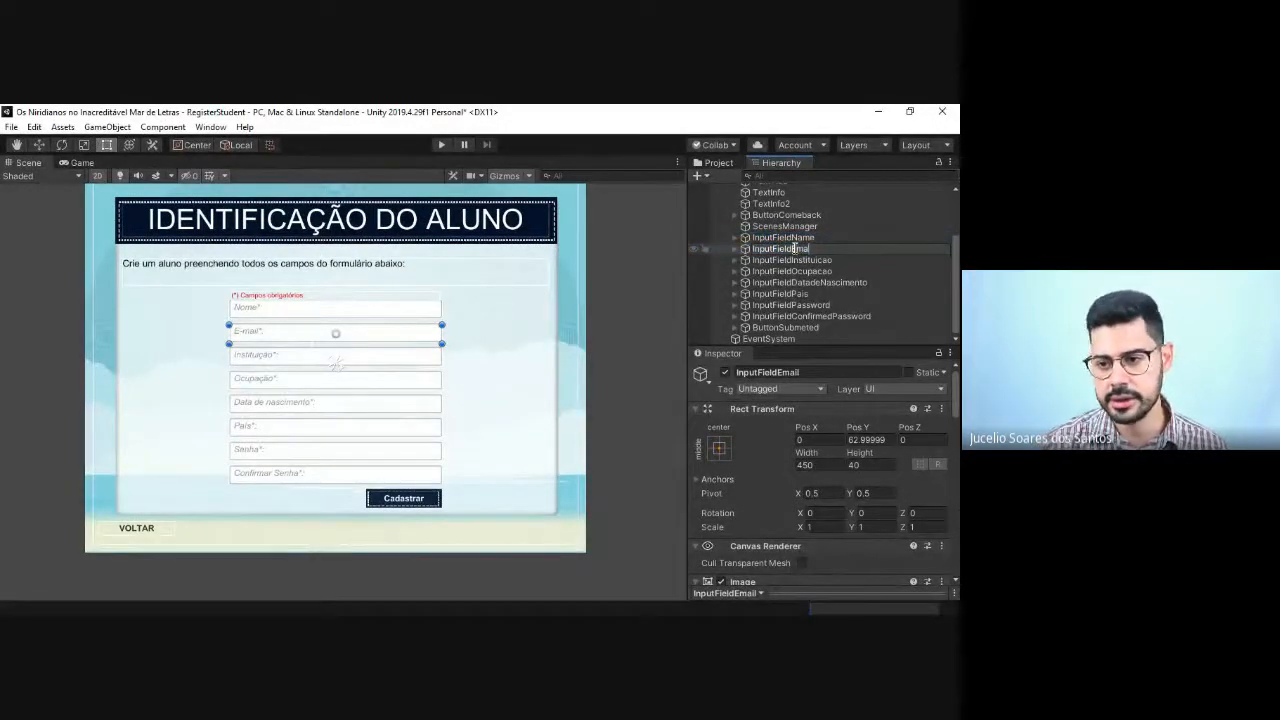
key(BackSpace)
text(Genero)
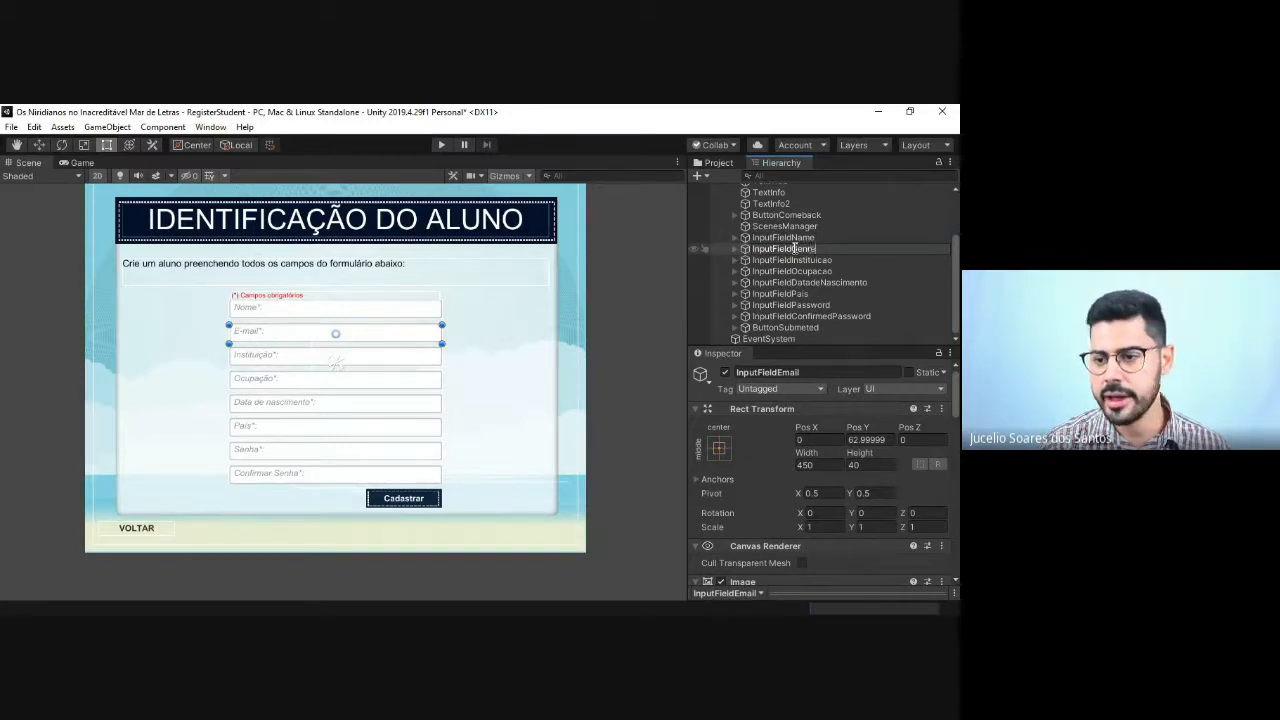
key(Return)
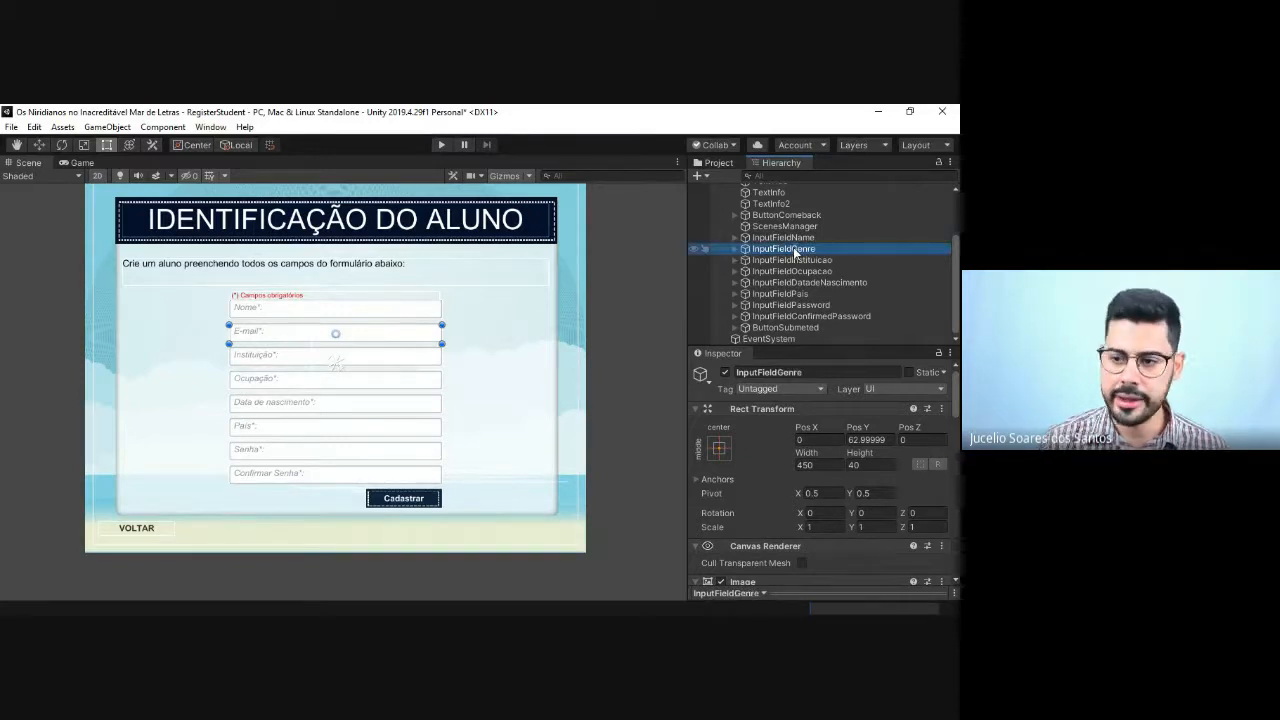
Step: Delete the InputFieldGenre object, the e-mail field below Nome, from the Canvas
click(735, 249)
click(762, 261)
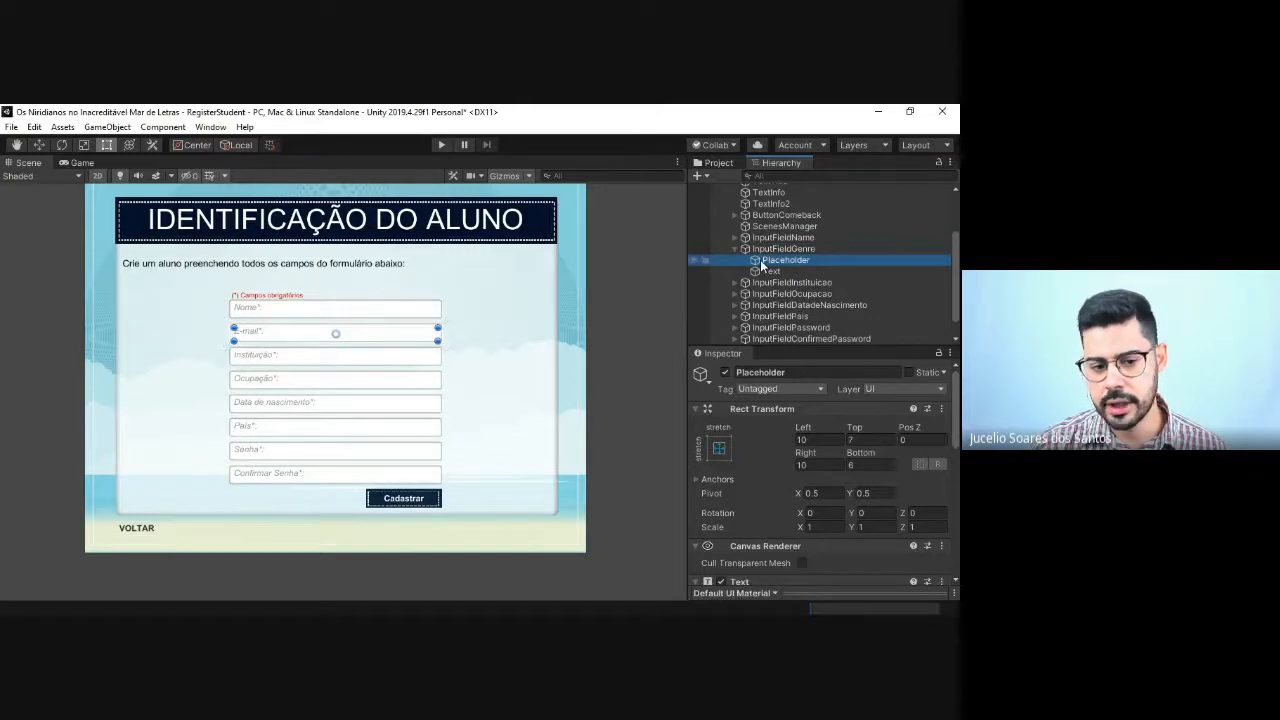
click(736, 249)
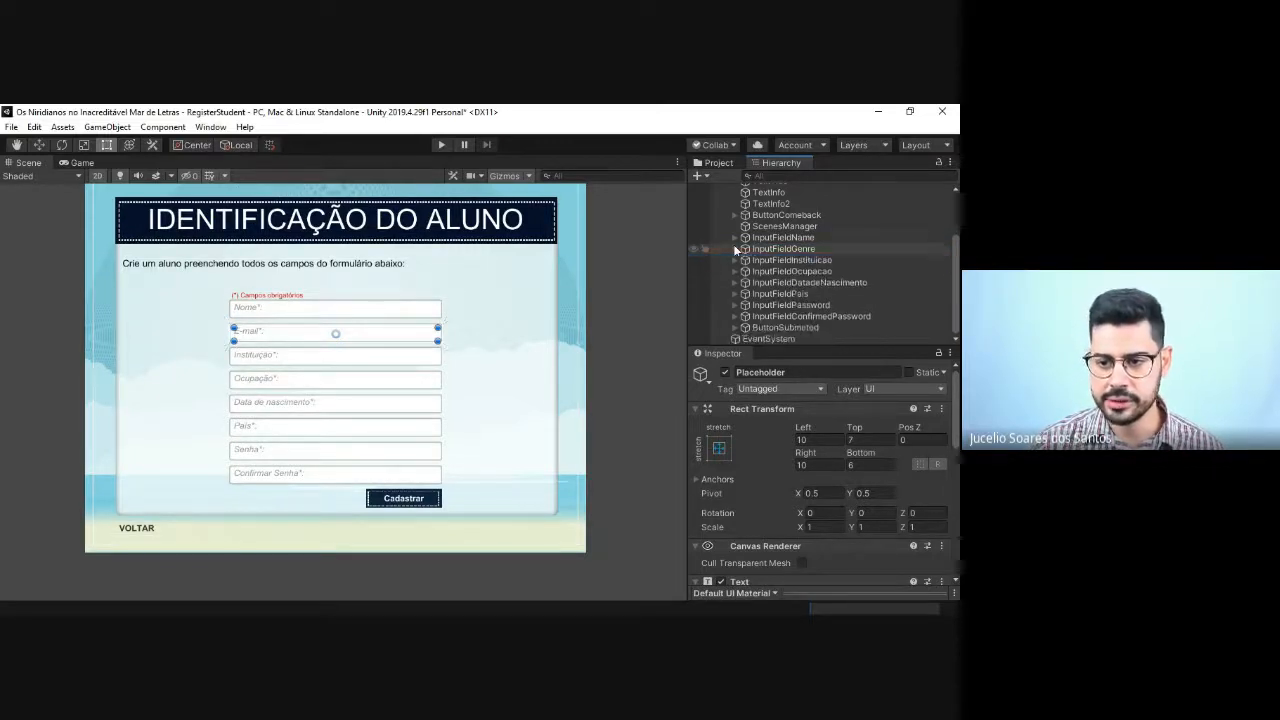
click(772, 249)
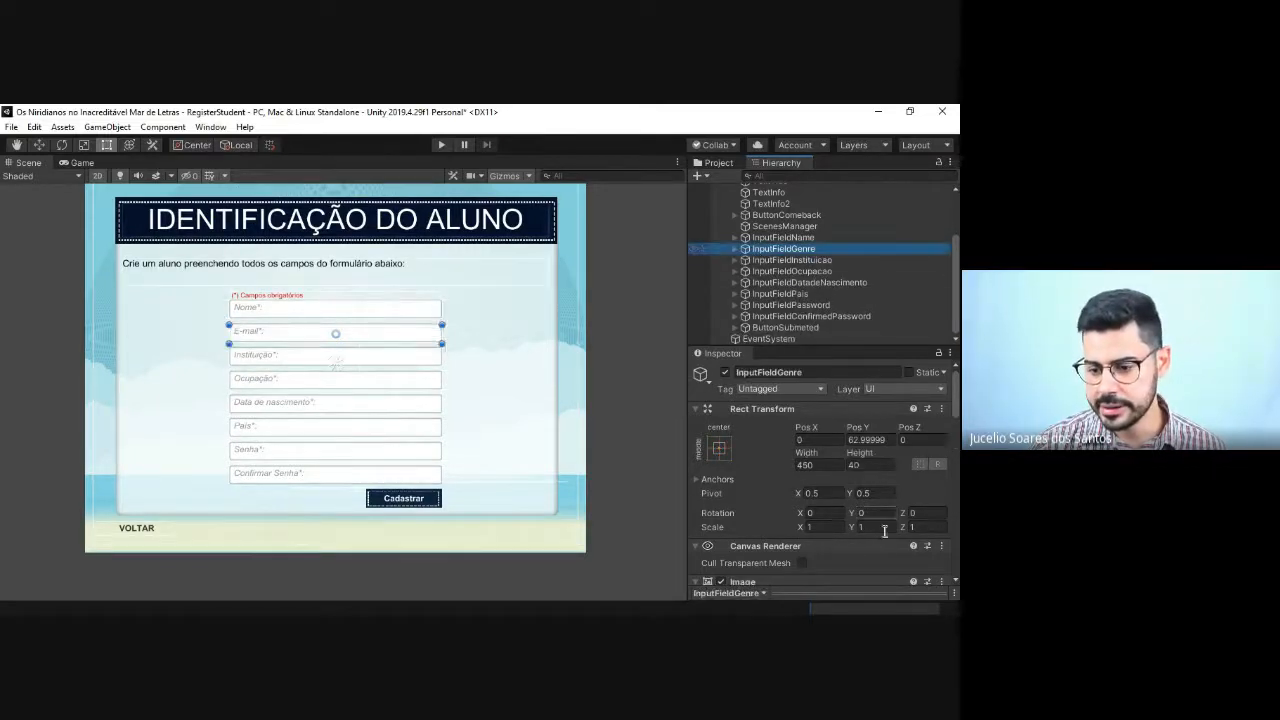
scroll(883, 535, down, 3)
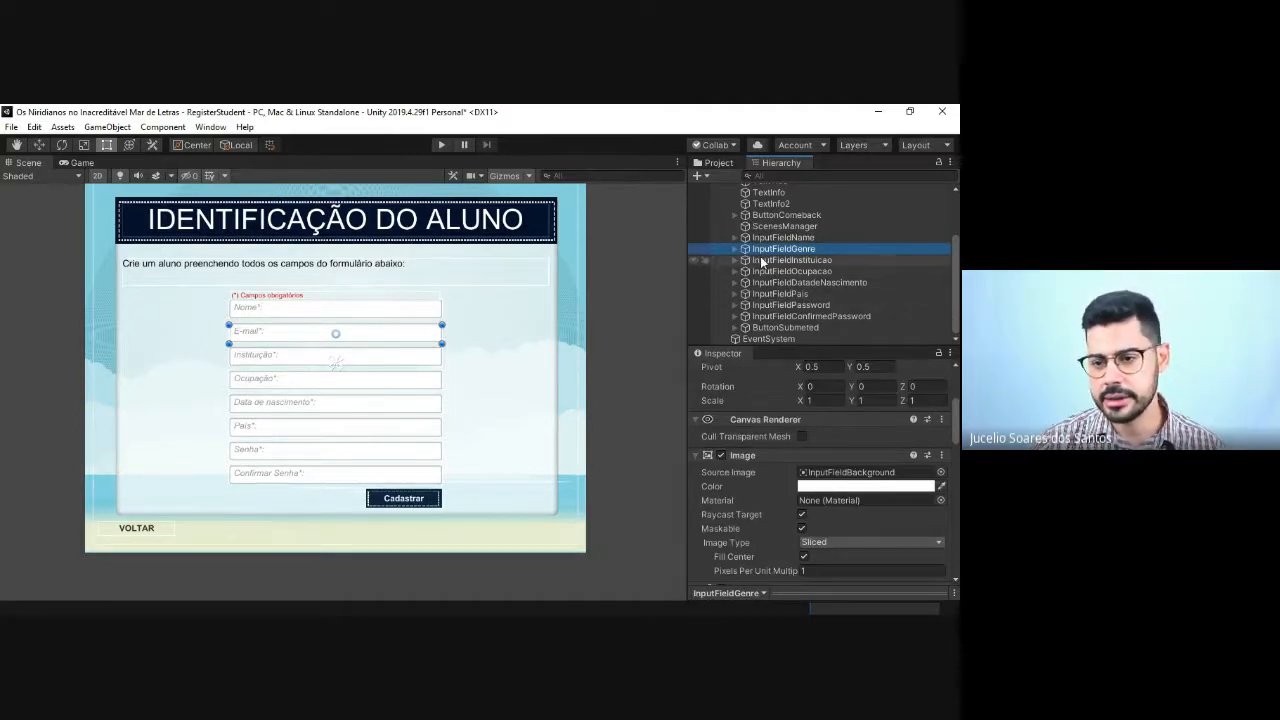
key(Delete)
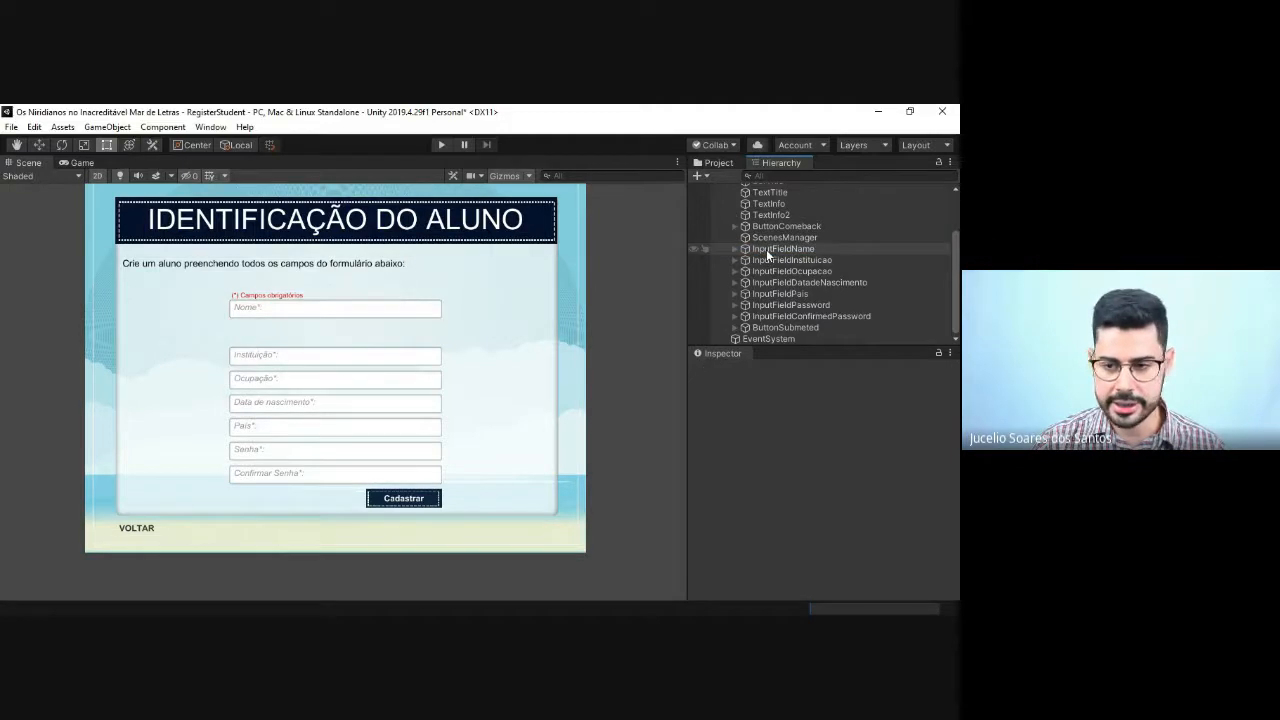
Step: Add a UI Dropdown to the Canvas and fit it between the Nome and Instituição fields, about 449 by 43 in size
scroll(780, 260, up, 2)
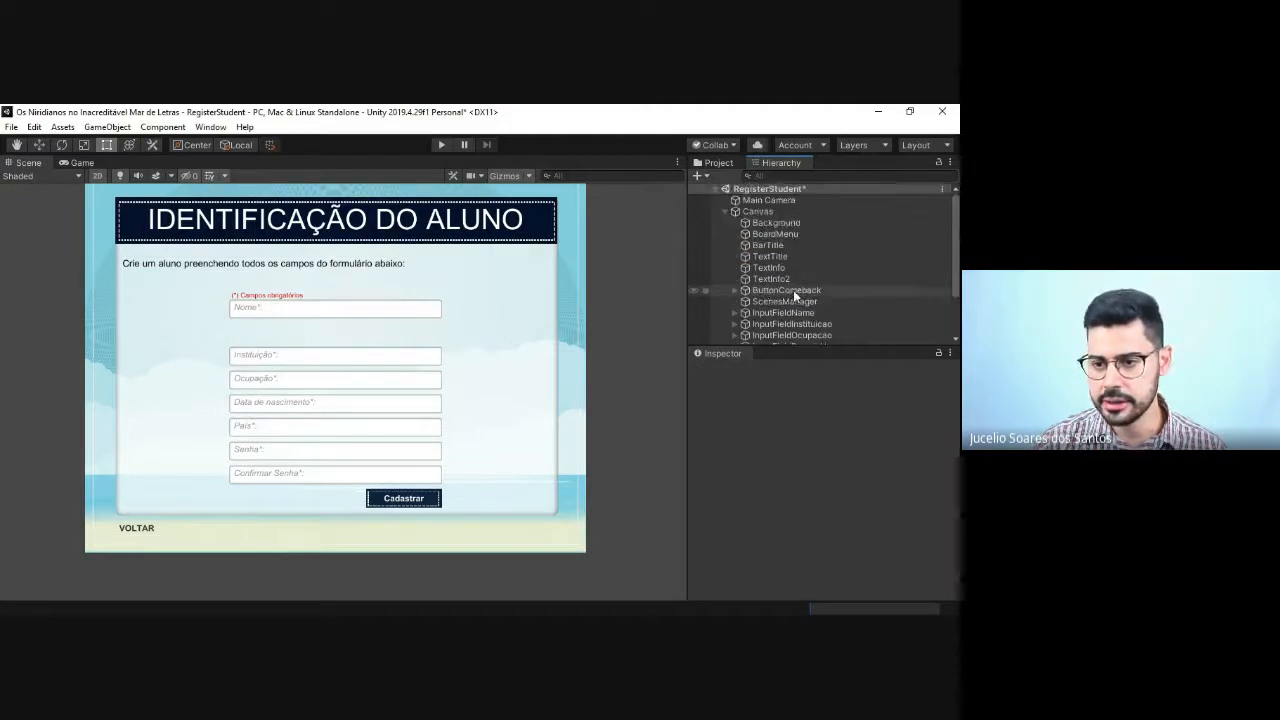
click(771, 210)
right_click(772, 214)
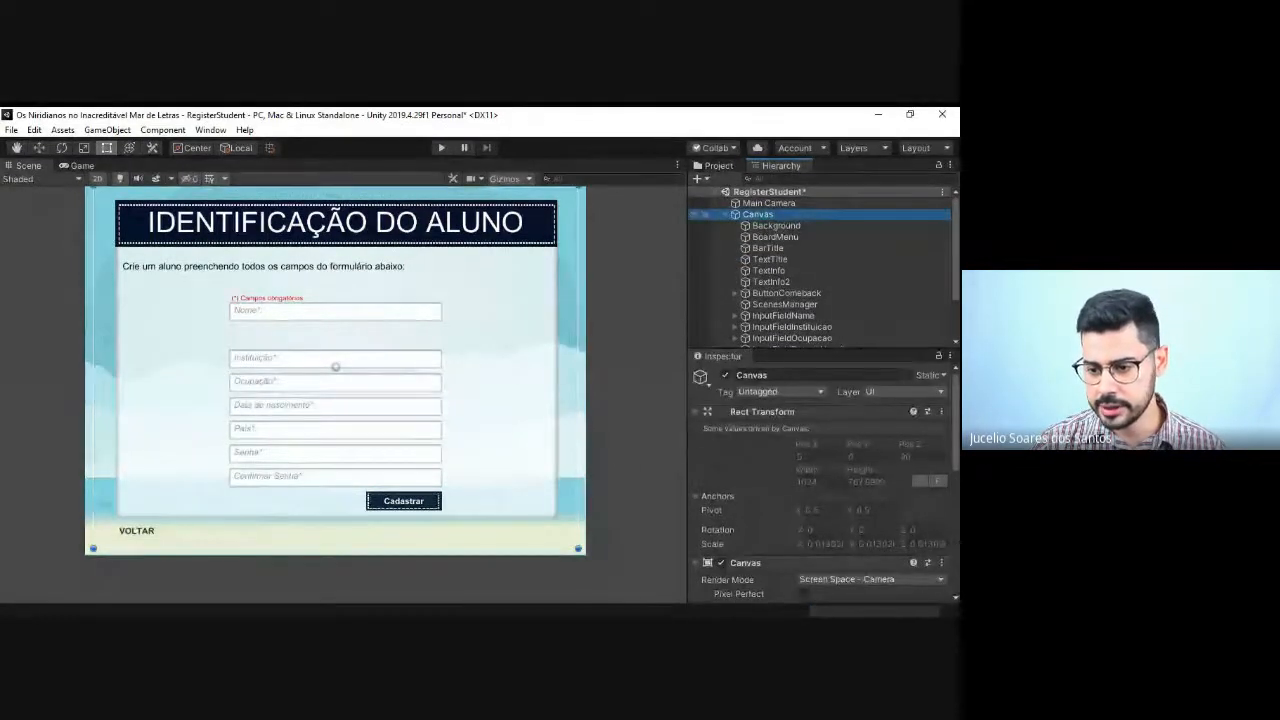
mouse_move(805, 452)
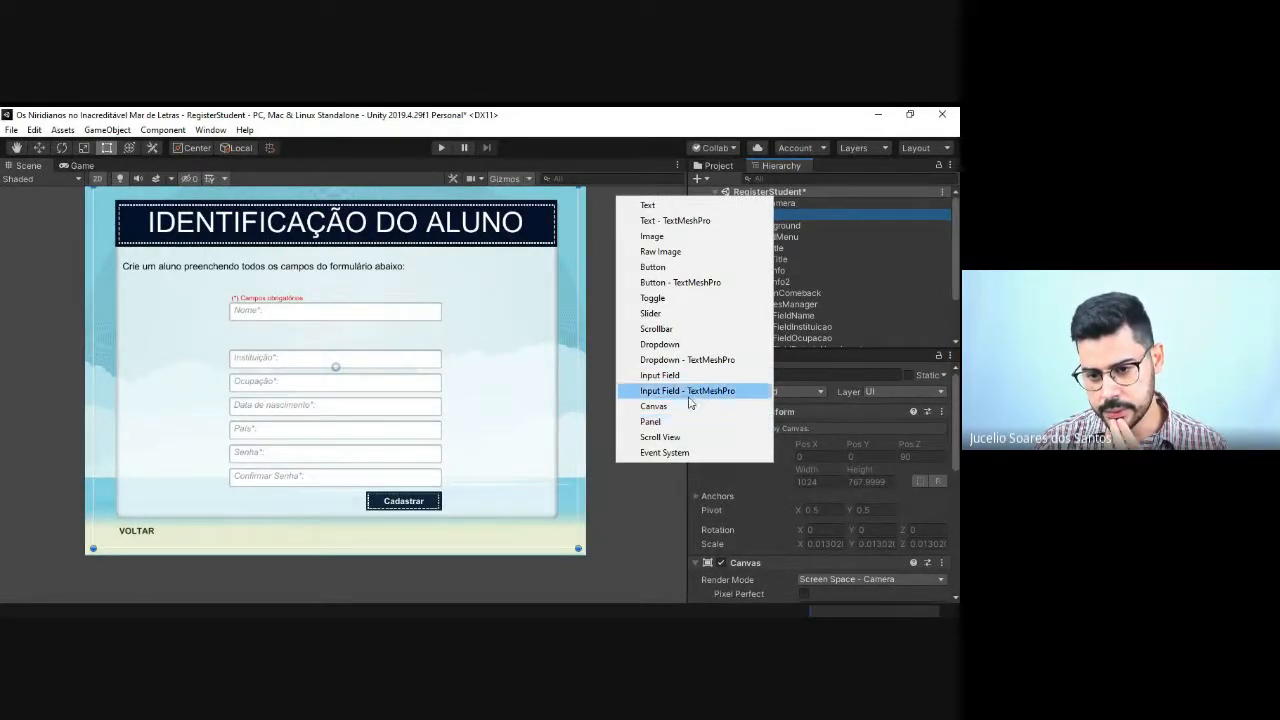
click(661, 344)
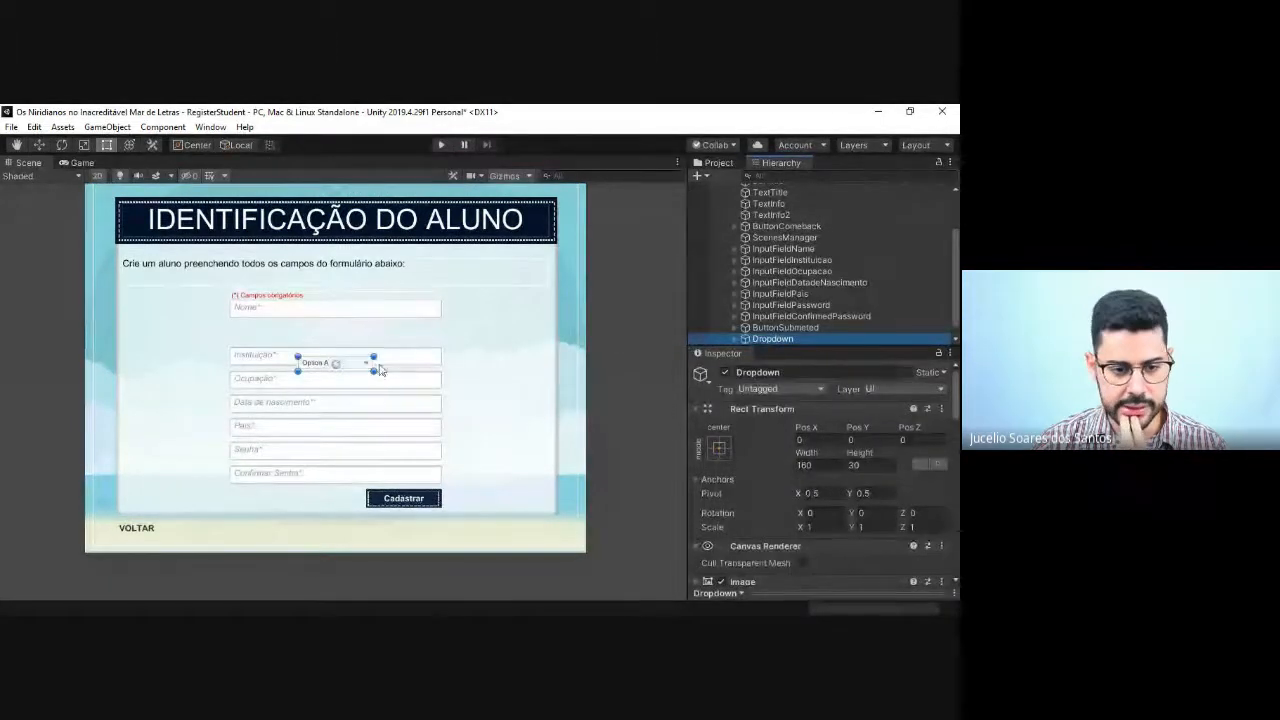
drag(347, 367, 325, 347)
drag(282, 331, 363, 340)
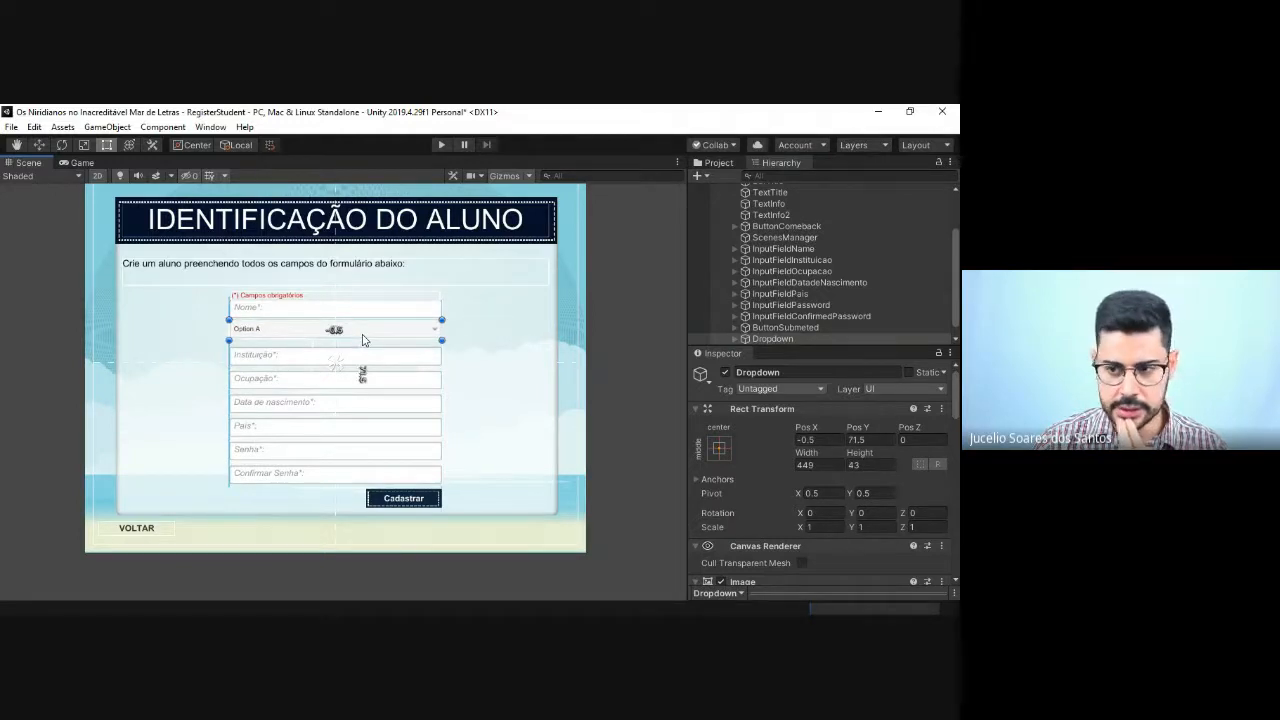
Step: Move the new Dropdown directly below InputFieldName in the object order and rename it DropdownGenre
scroll(923, 283, up, 2)
scroll(832, 271, down, 2)
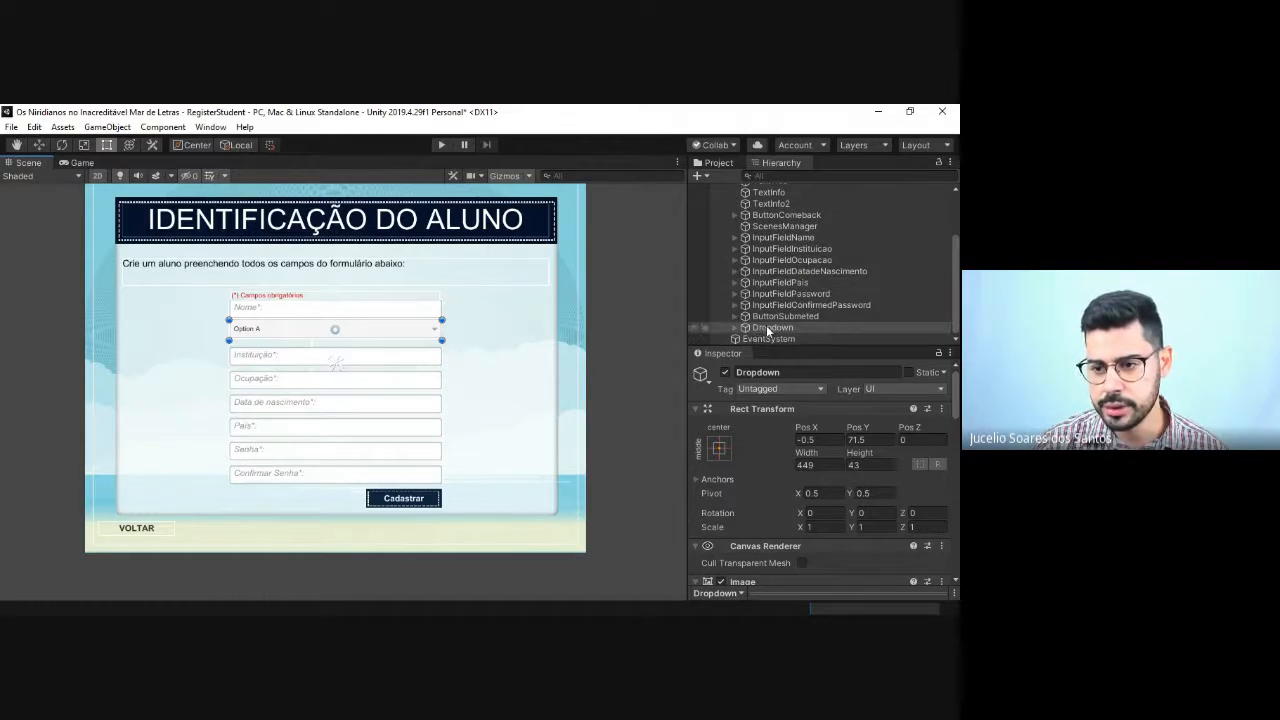
drag(766, 328, 779, 248)
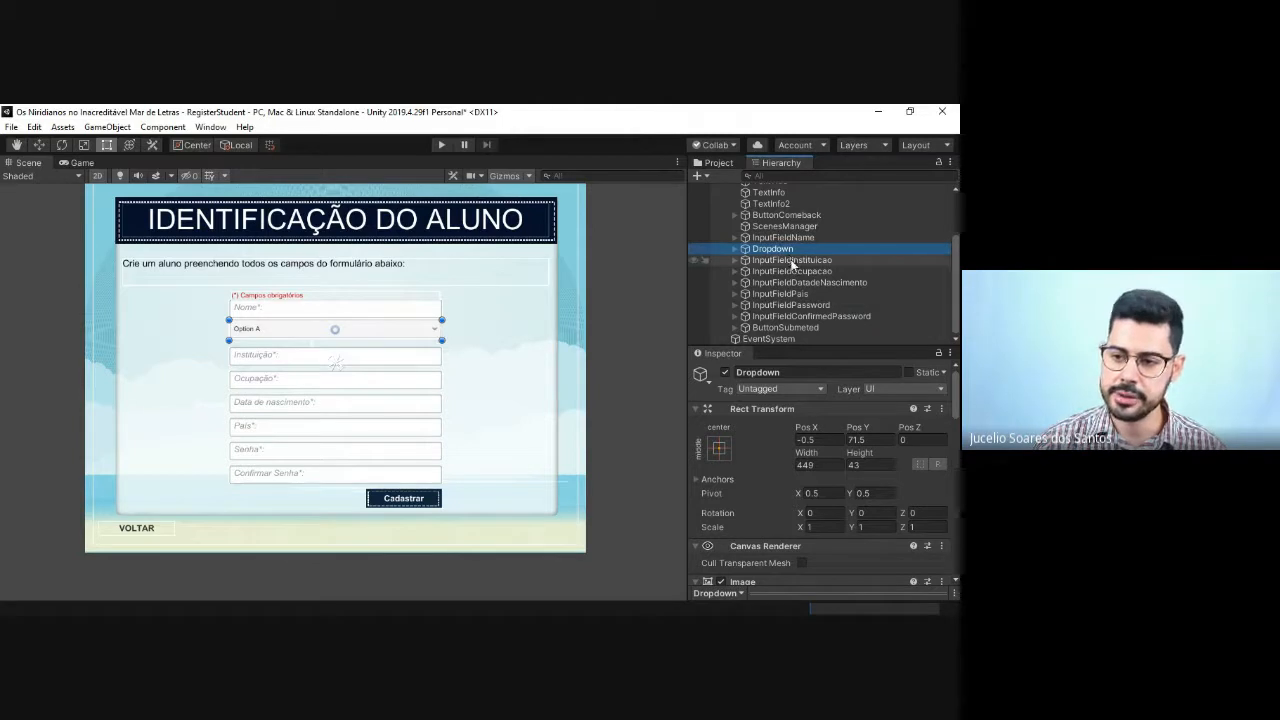
click(789, 249)
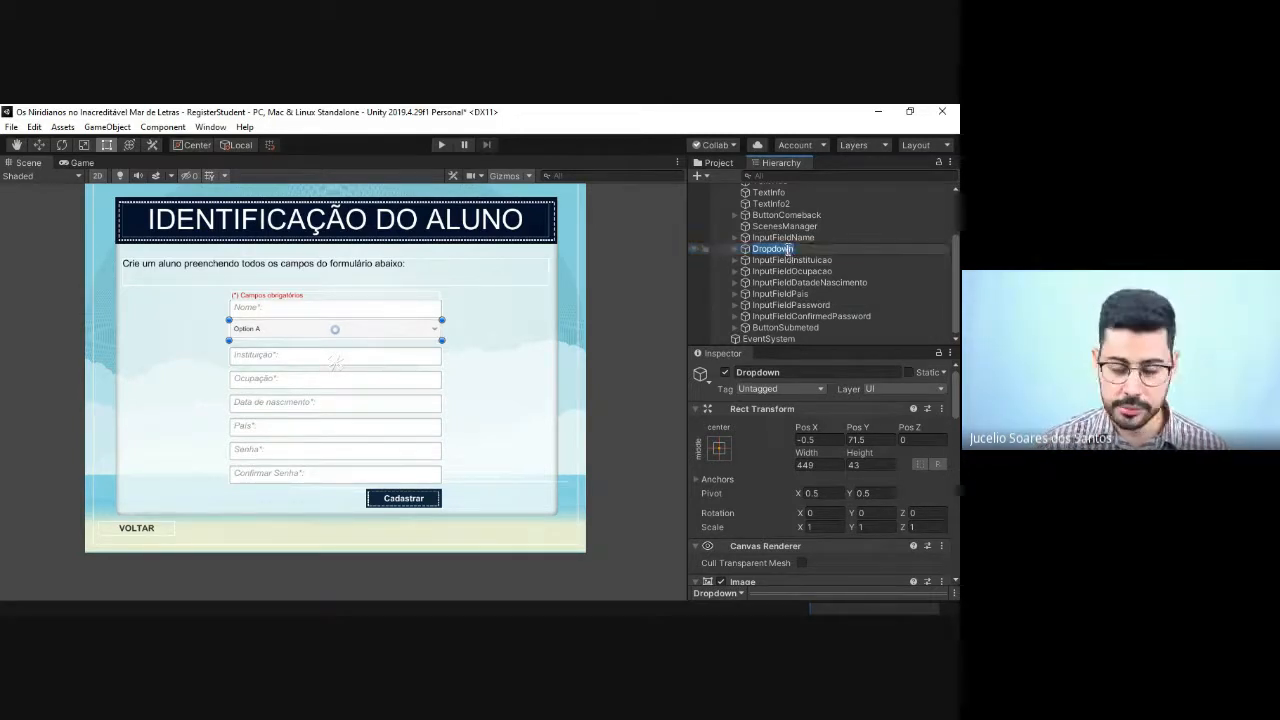
click(788, 249)
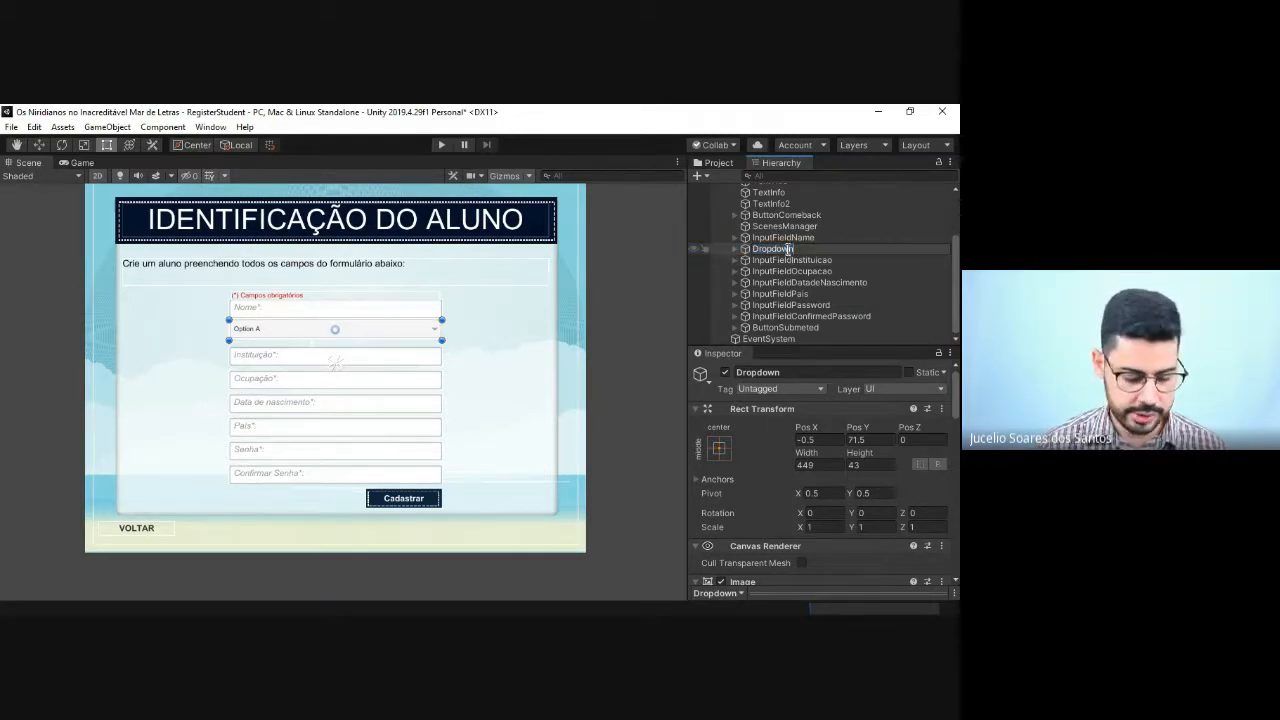
text(Genre)
key(Return)
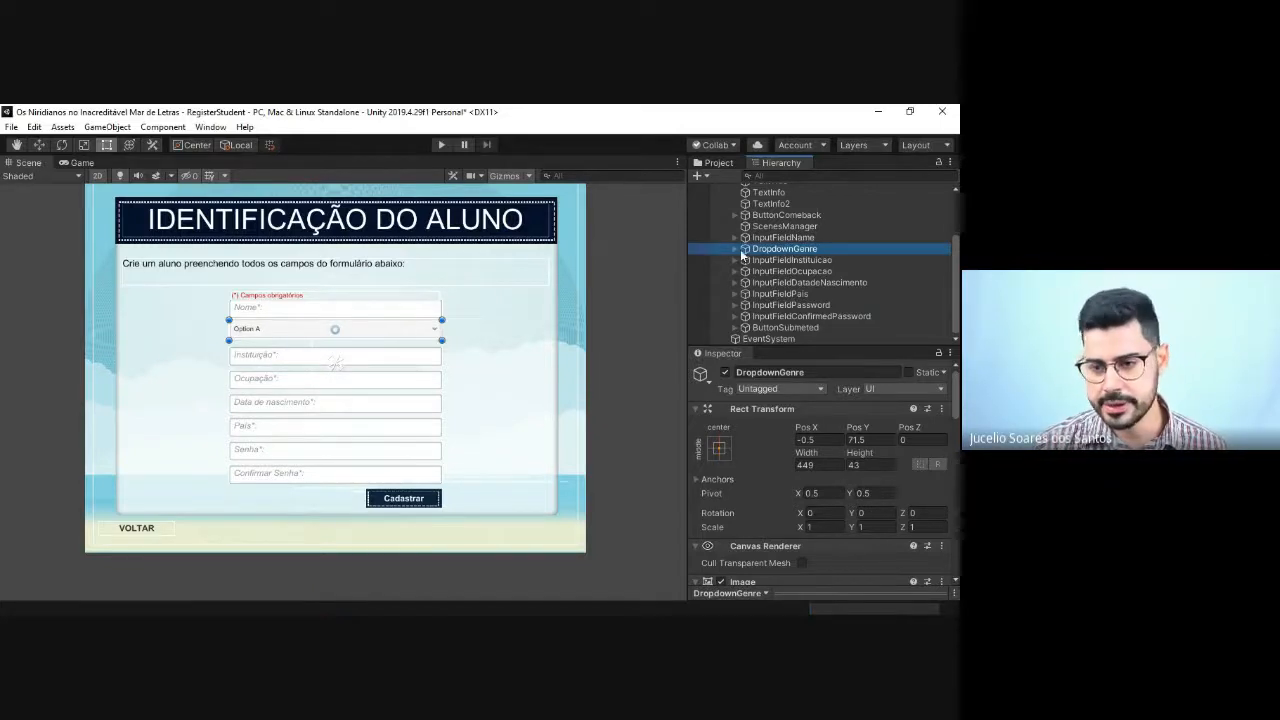
Step: Examine the Label and Arrow child objects of DropdownGenre and their text and image properties
click(736, 249)
click(765, 260)
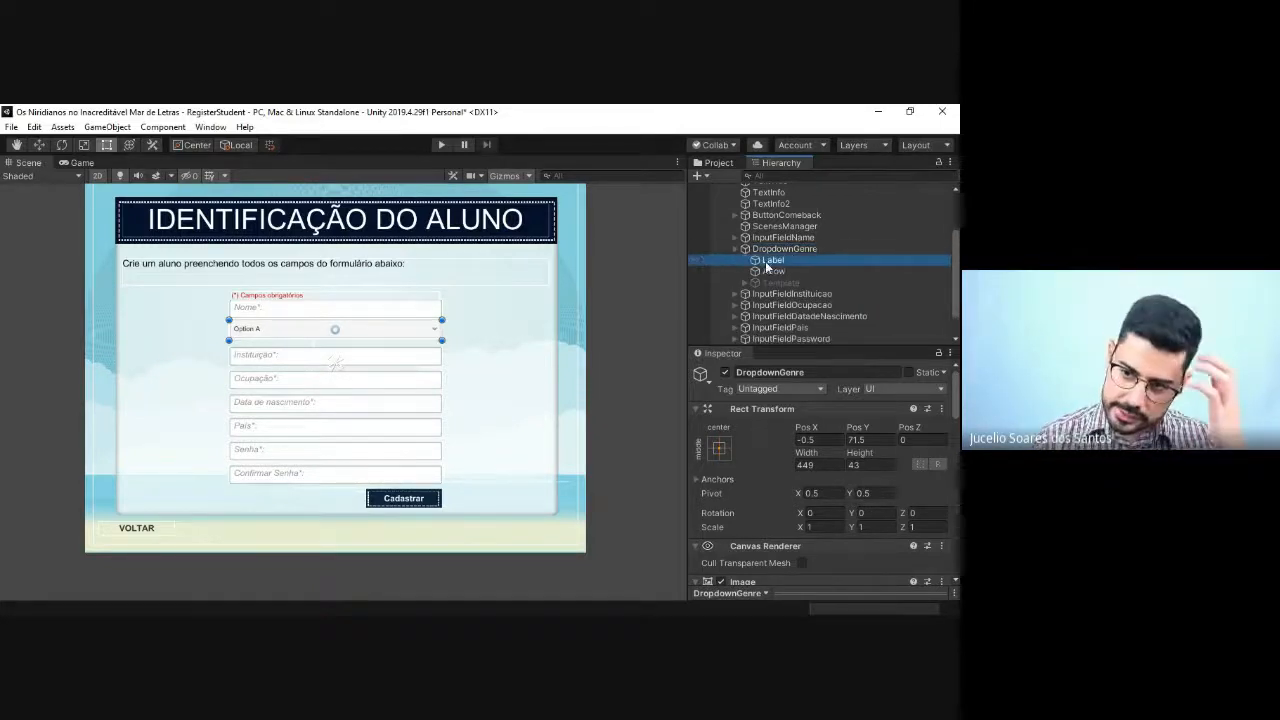
scroll(830, 428, down, 5)
scroll(828, 426, up, 5)
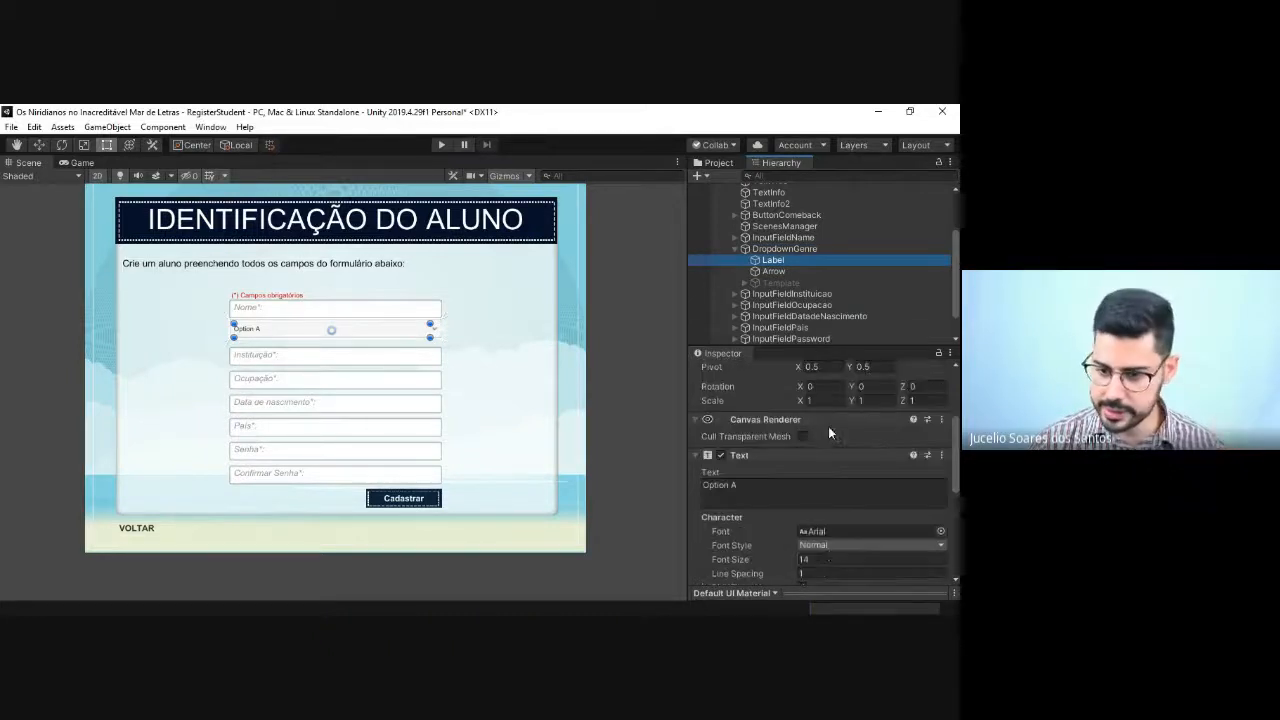
click(762, 489)
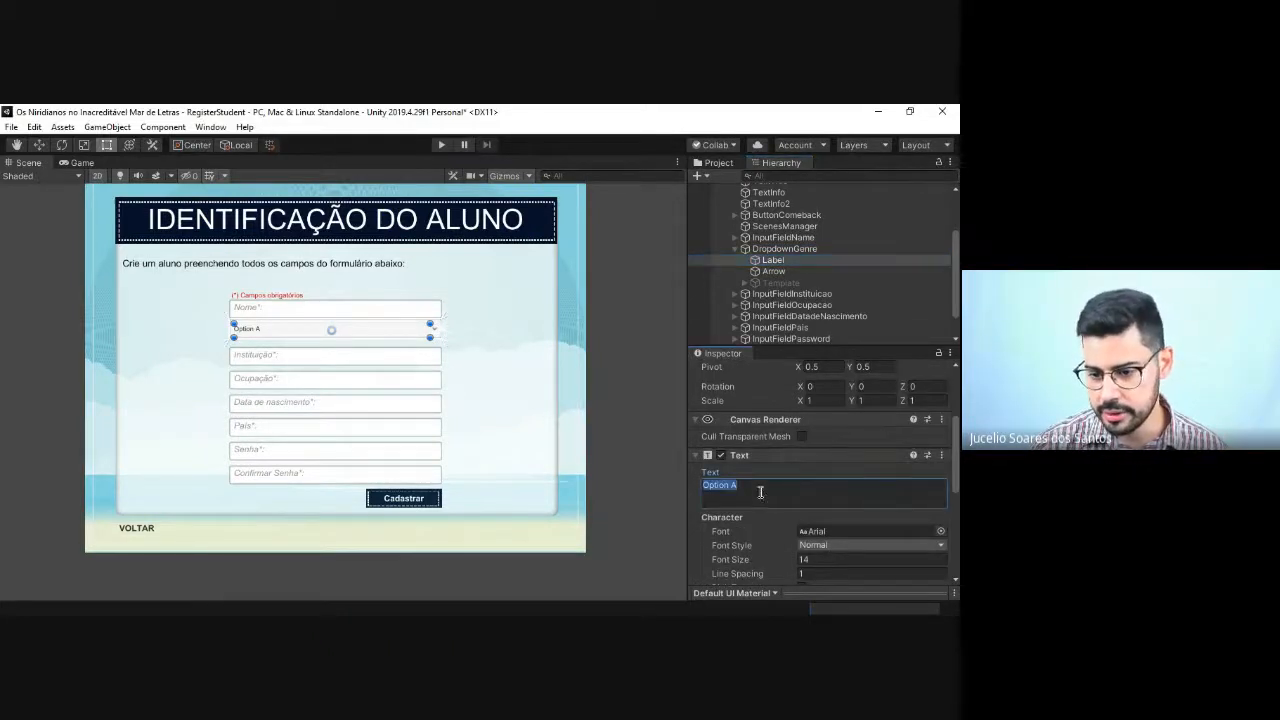
scroll(762, 490, down, 6)
scroll(762, 490, up, 6)
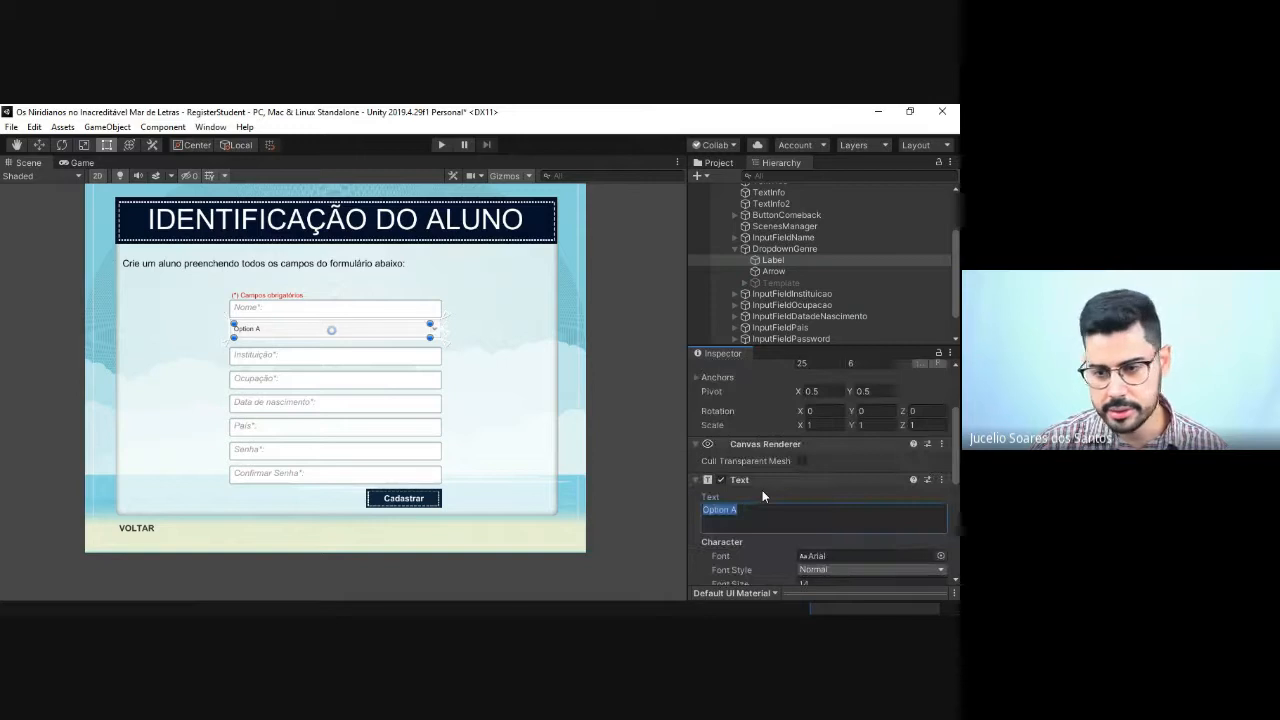
click(778, 270)
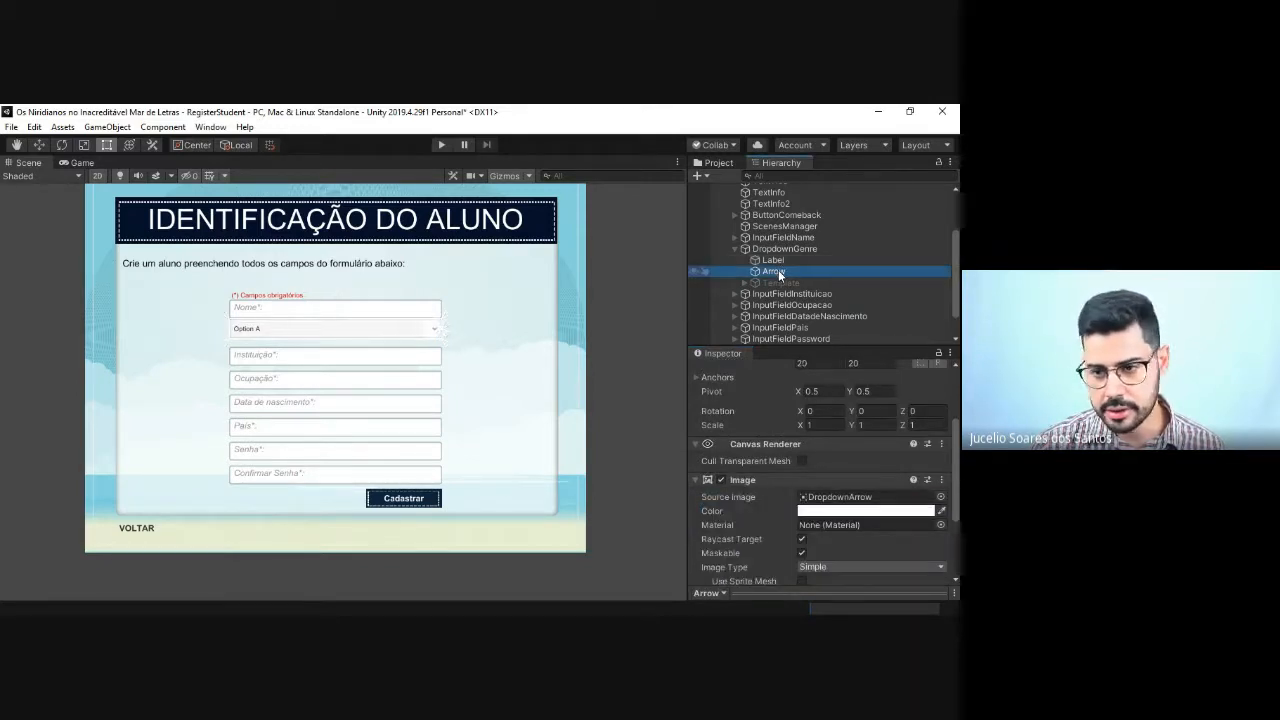
click(774, 261)
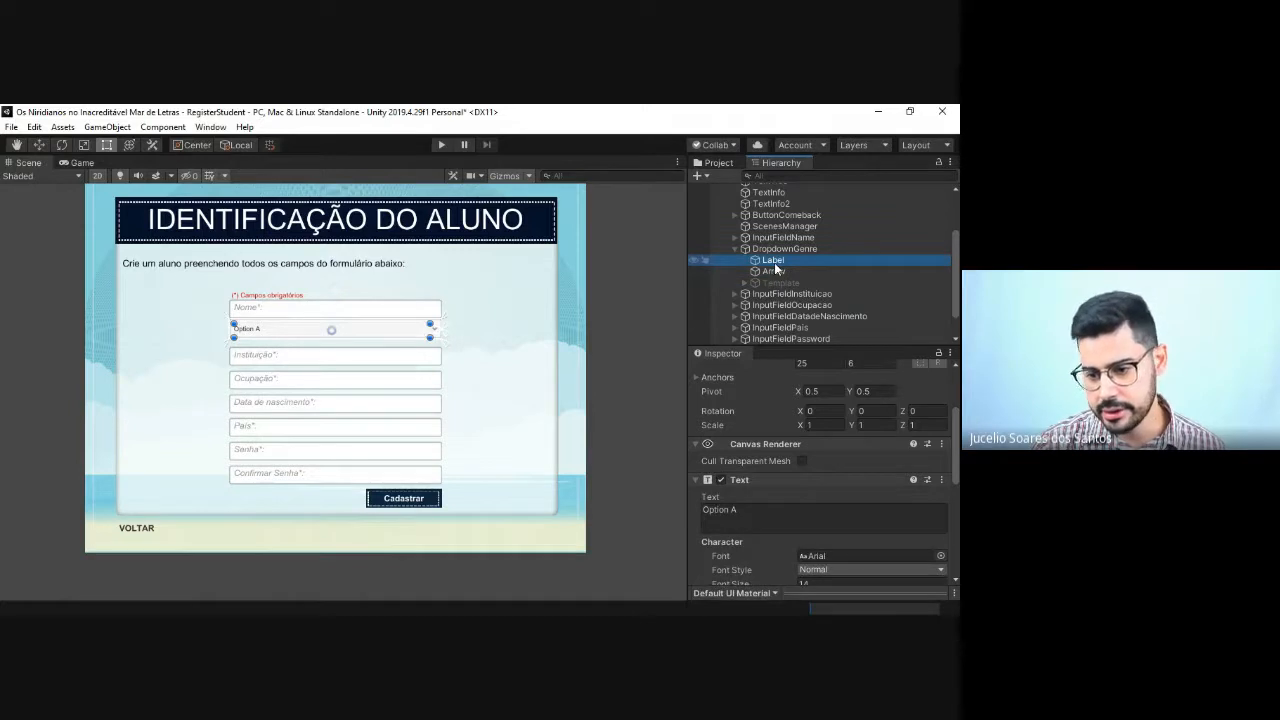
scroll(829, 465, down, 5)
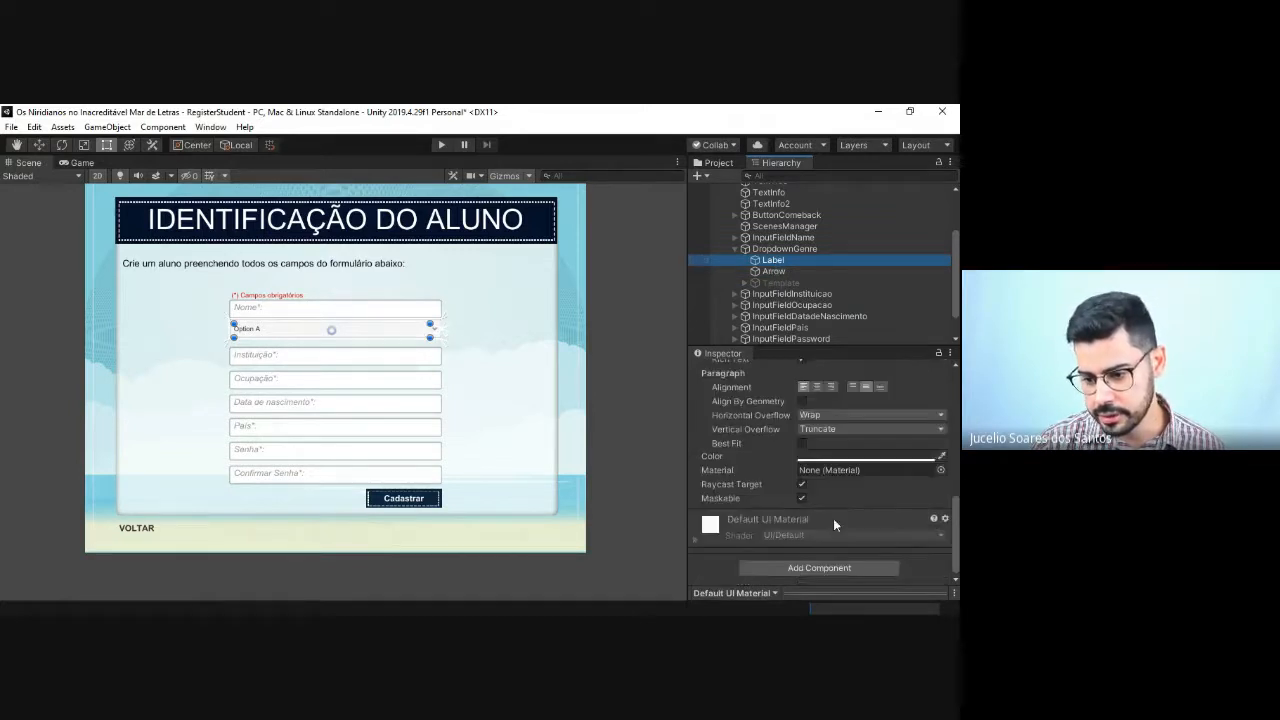
scroll(825, 515, up, 10)
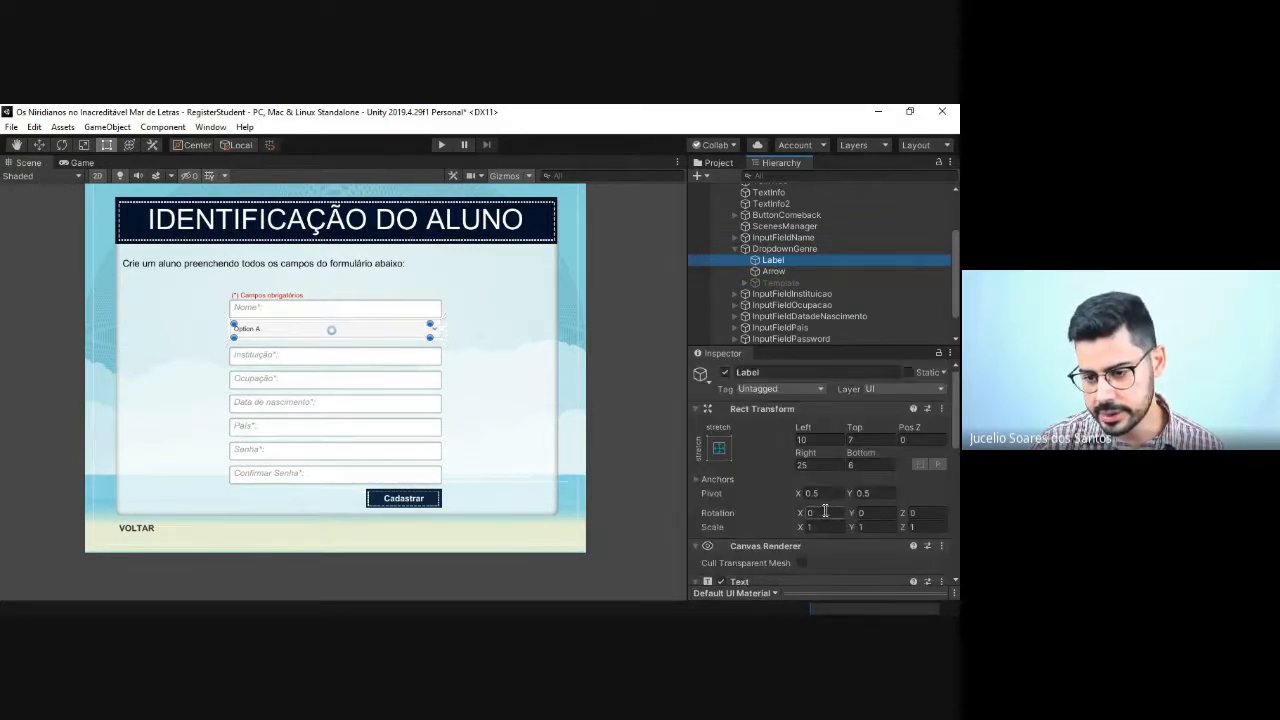
Step: Duplicate the Label object inside DropdownGenre
key(ctrl+d)
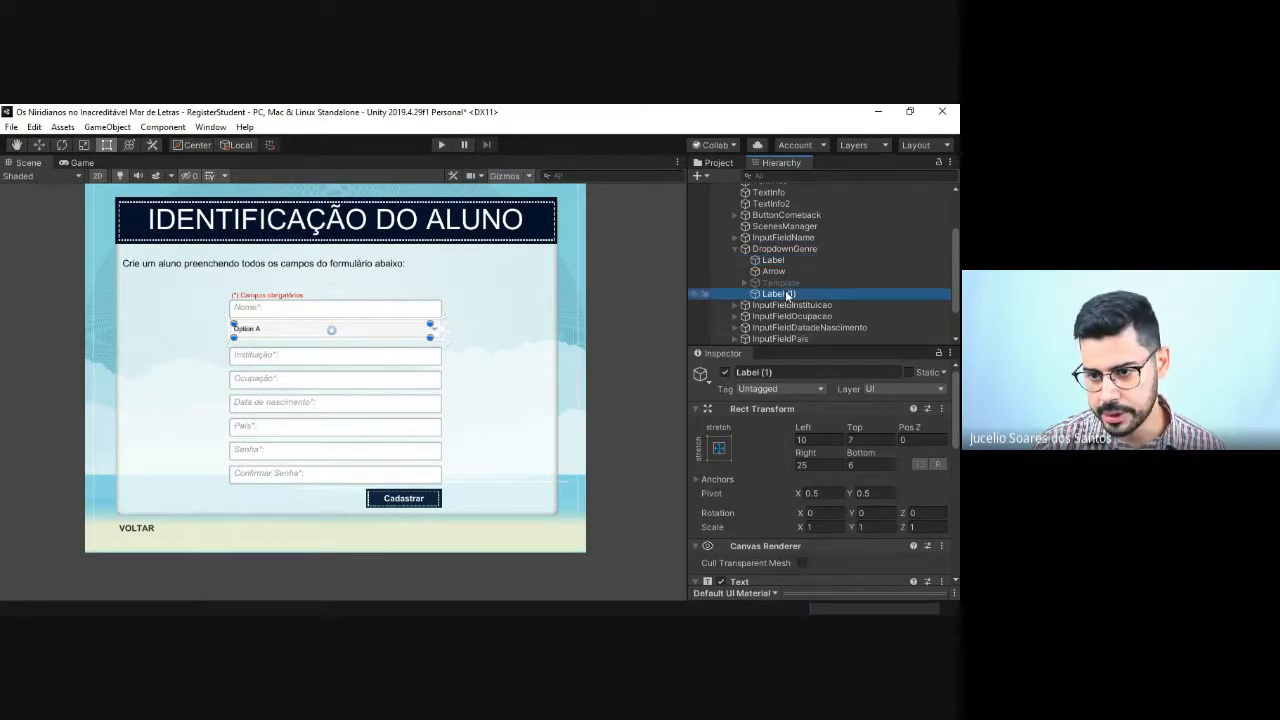
key(ctrl+z)
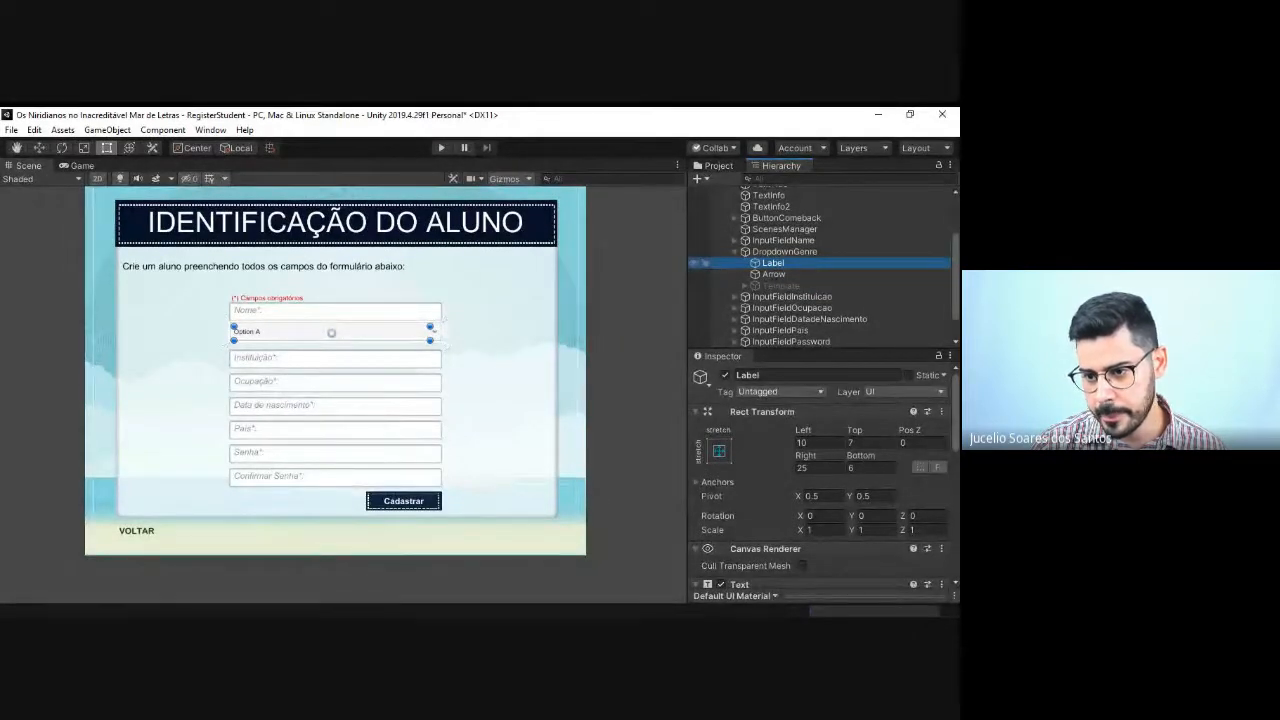
key(ctrl+d)
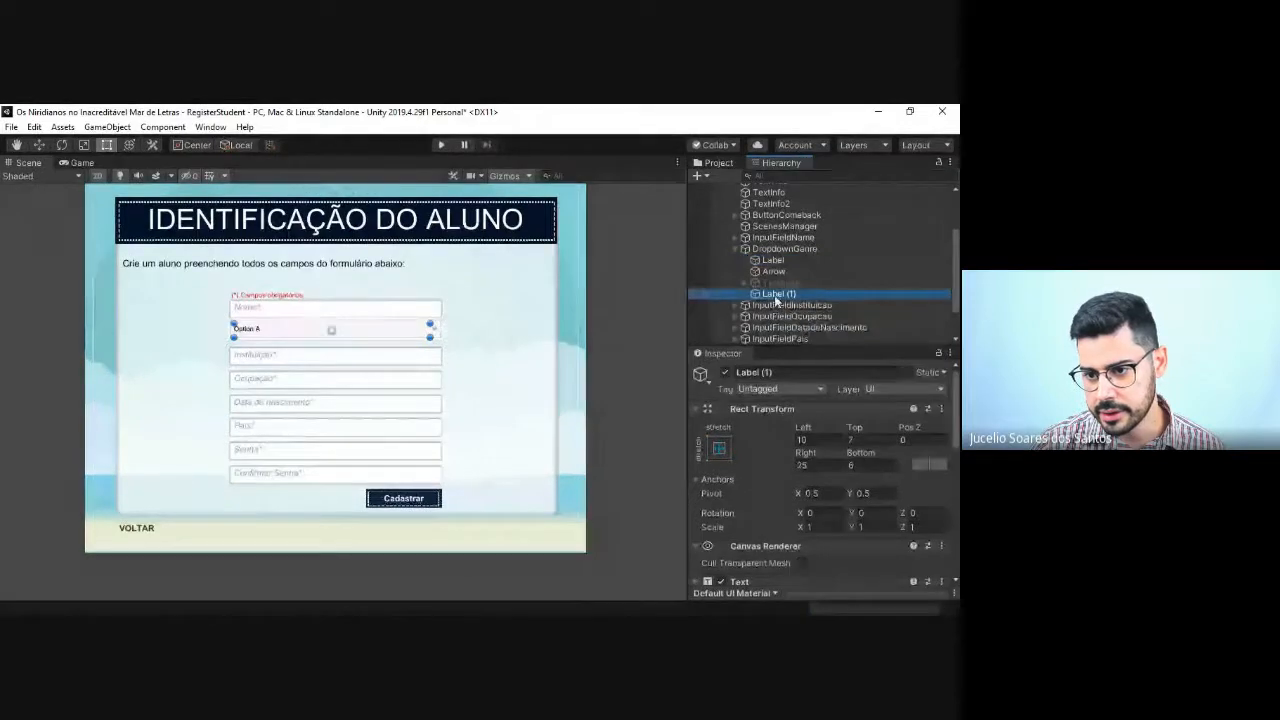
Step: Replace the text of the original Label inside DropdownGenre with "Mas"
click(773, 259)
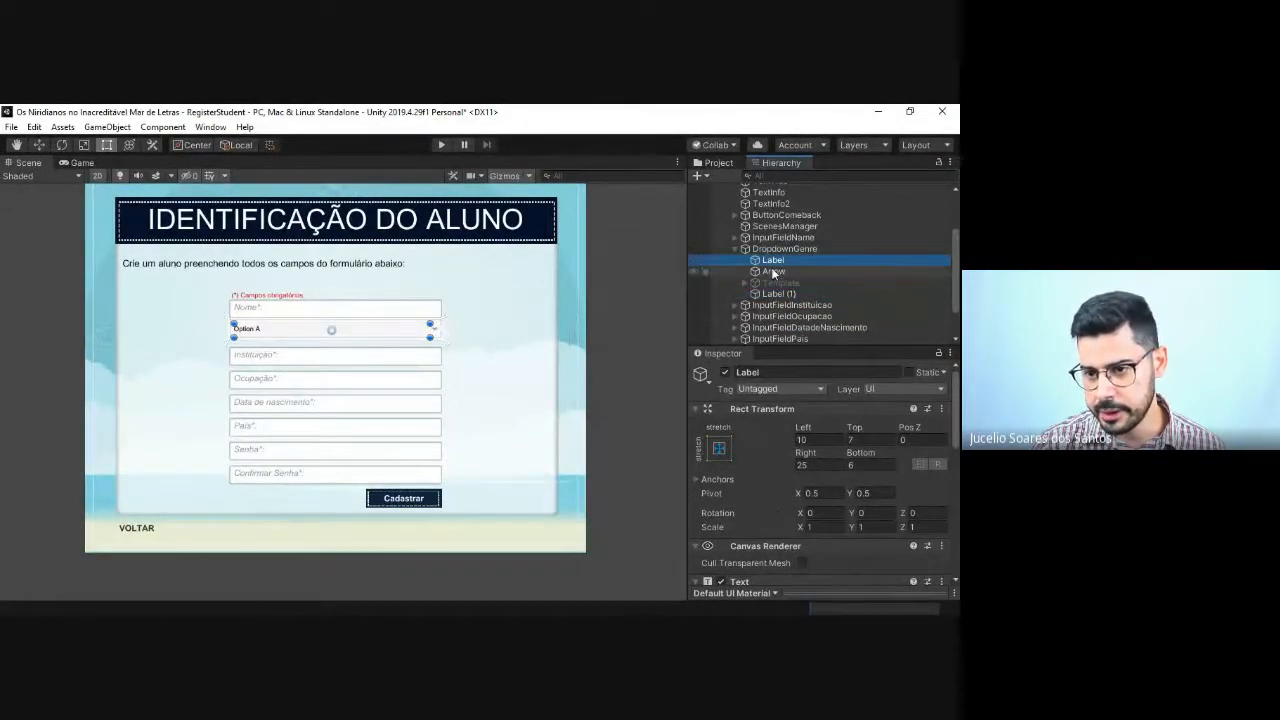
scroll(805, 474, down, 5)
scroll(756, 420, up, 3)
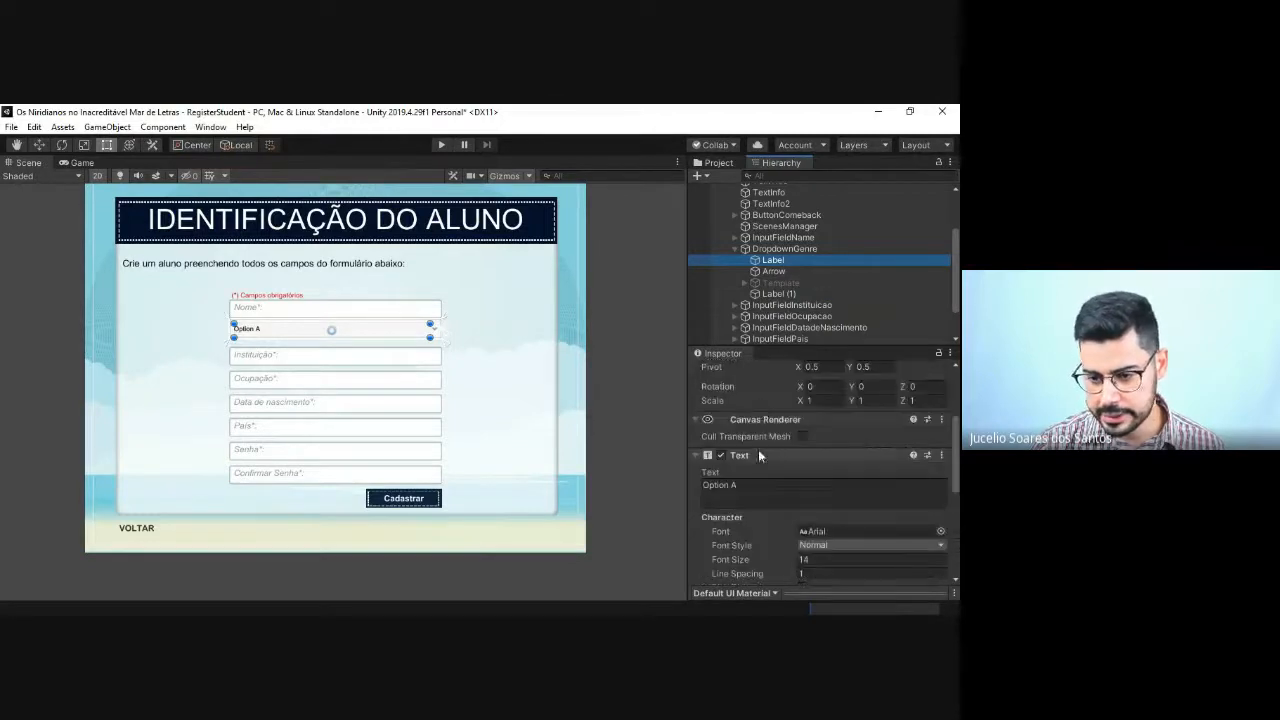
click(746, 490)
text(Fe)
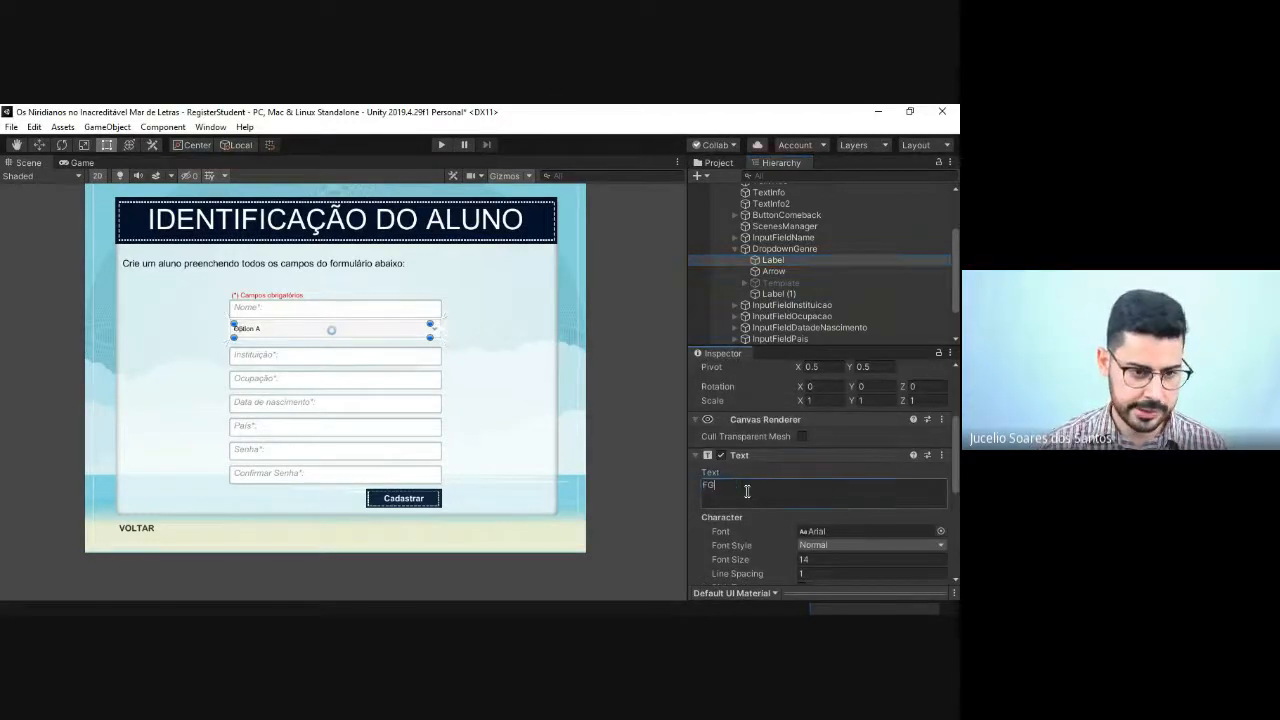
key(BackSpace)
key(BackSpace)
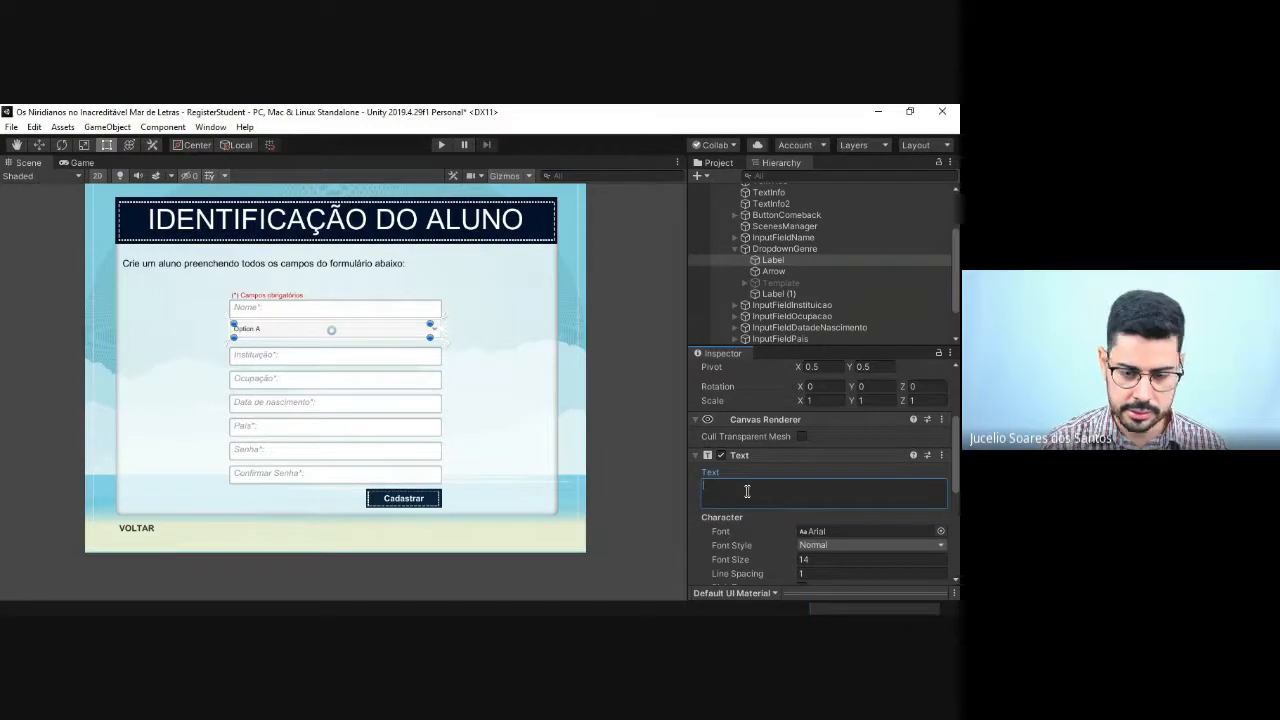
text(Ma)
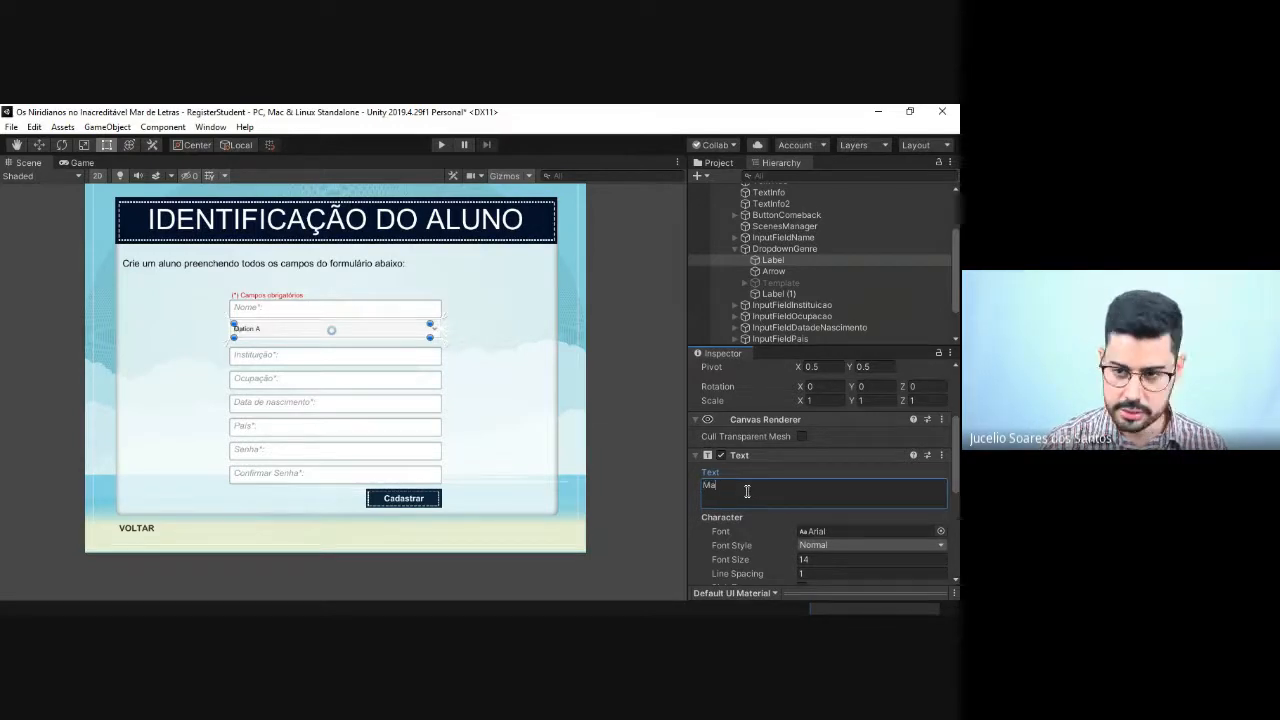
text(s)
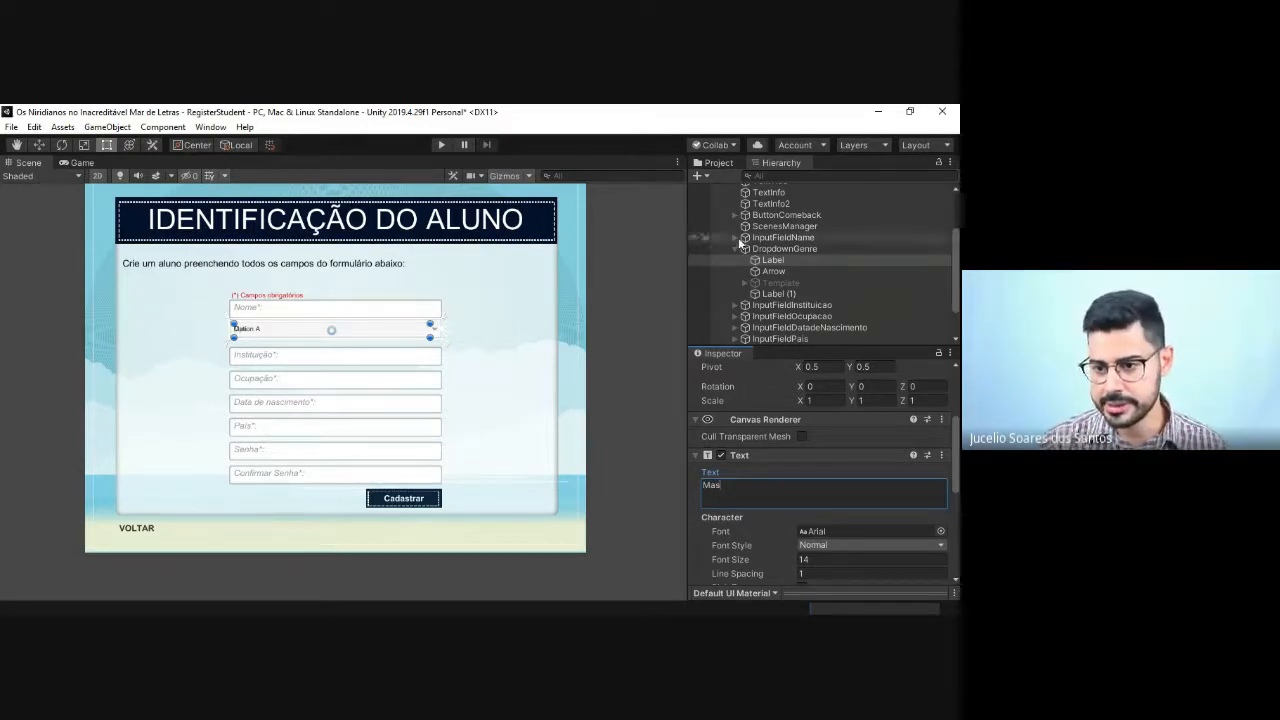
Step: Delete the Template object from DropdownGenre and move Label (1) directly below Label in the object order
click(793, 281)
key(Delete)
click(786, 282)
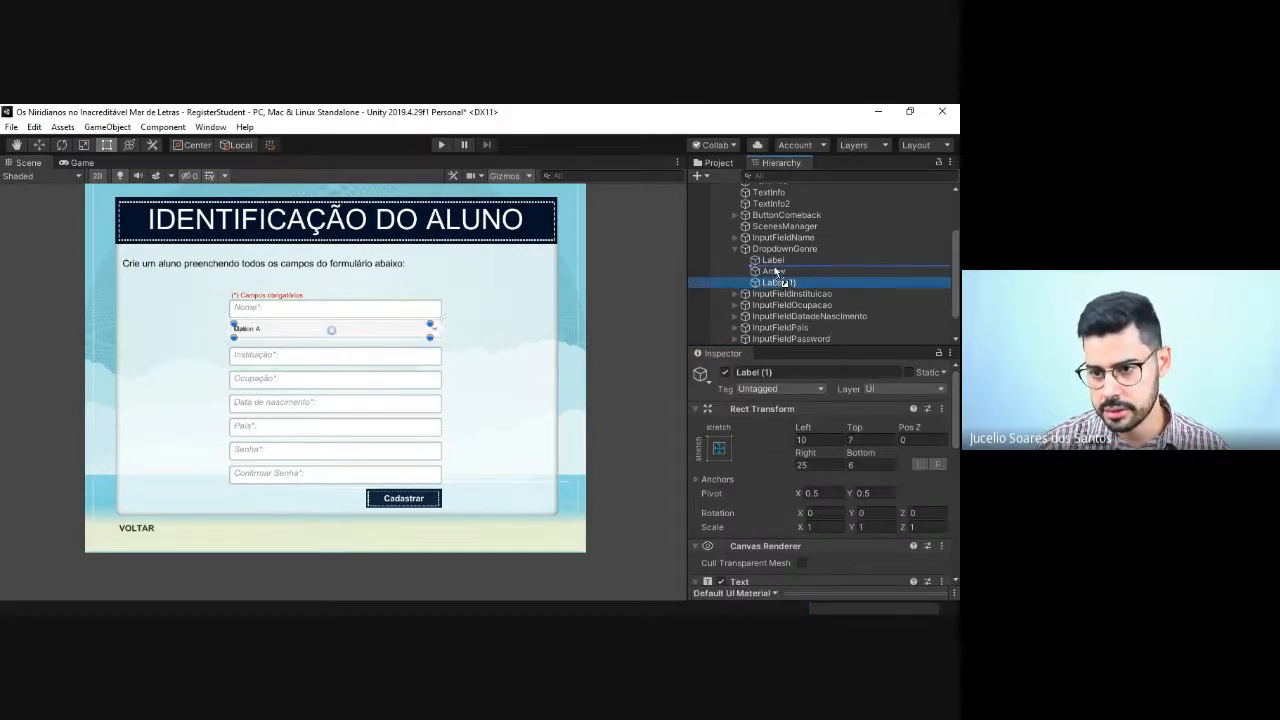
drag(786, 282, 776, 266)
Step: Set the first DropdownGenre Label's text to "Masculino"
click(773, 260)
scroll(736, 513, down, 5)
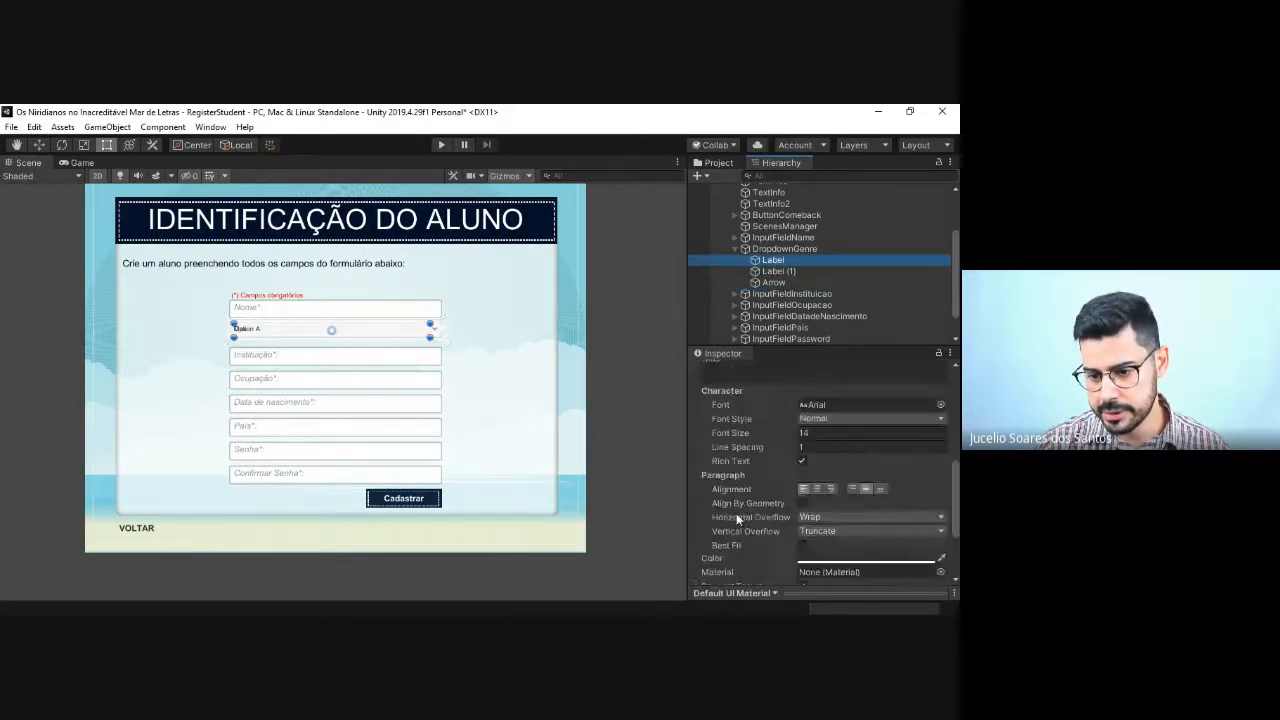
scroll(740, 491, up, 3)
double_click(737, 486)
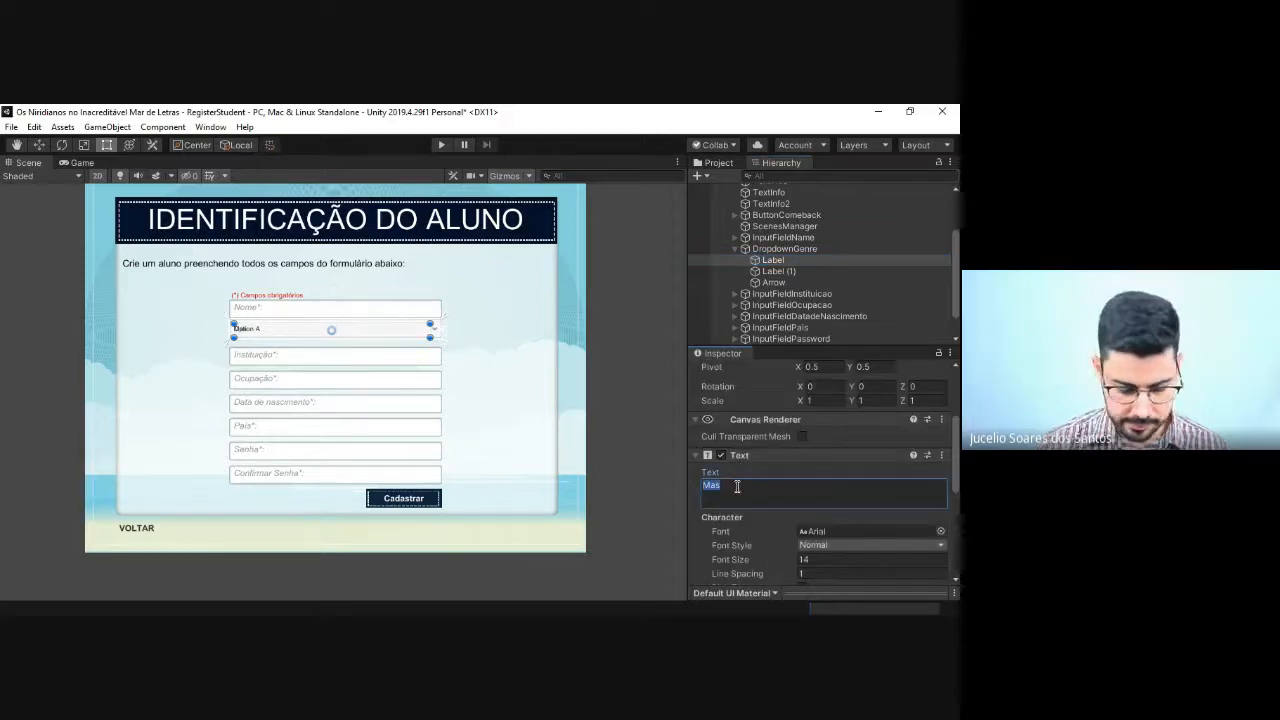
text(Masculino)
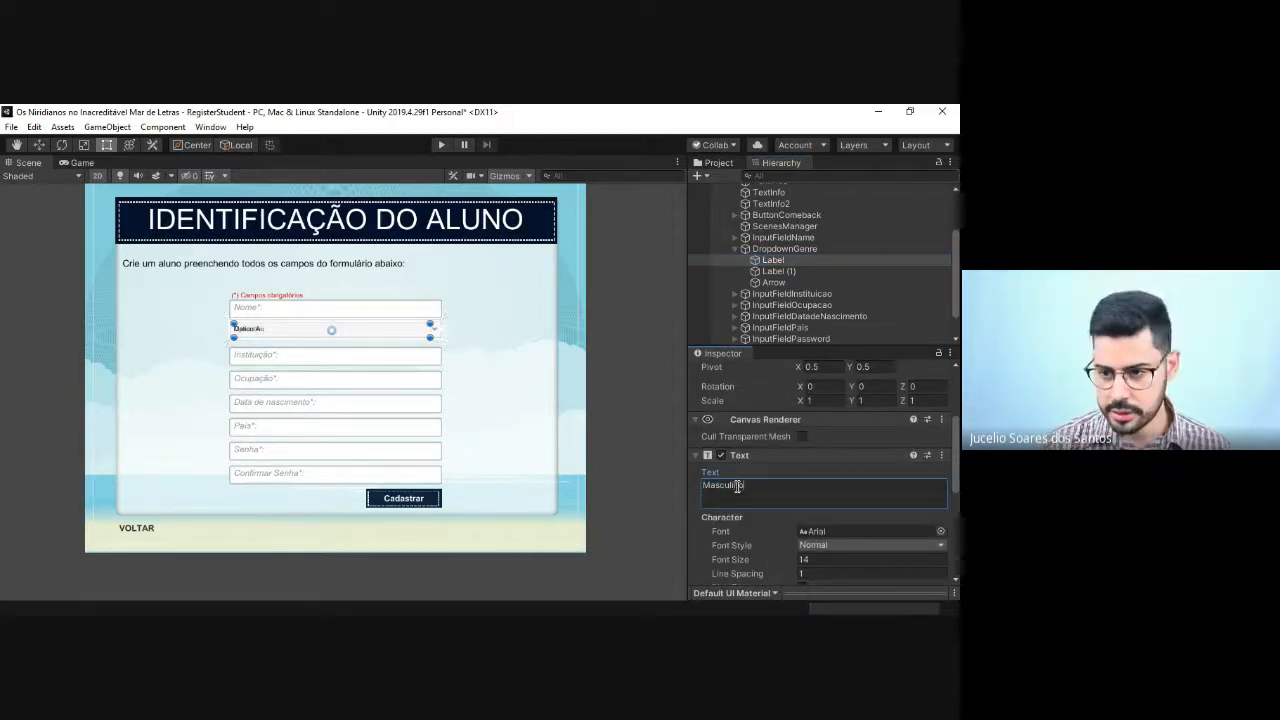
Step: Rename Label (1) to Label and set its text to "Feminino"
click(784, 270)
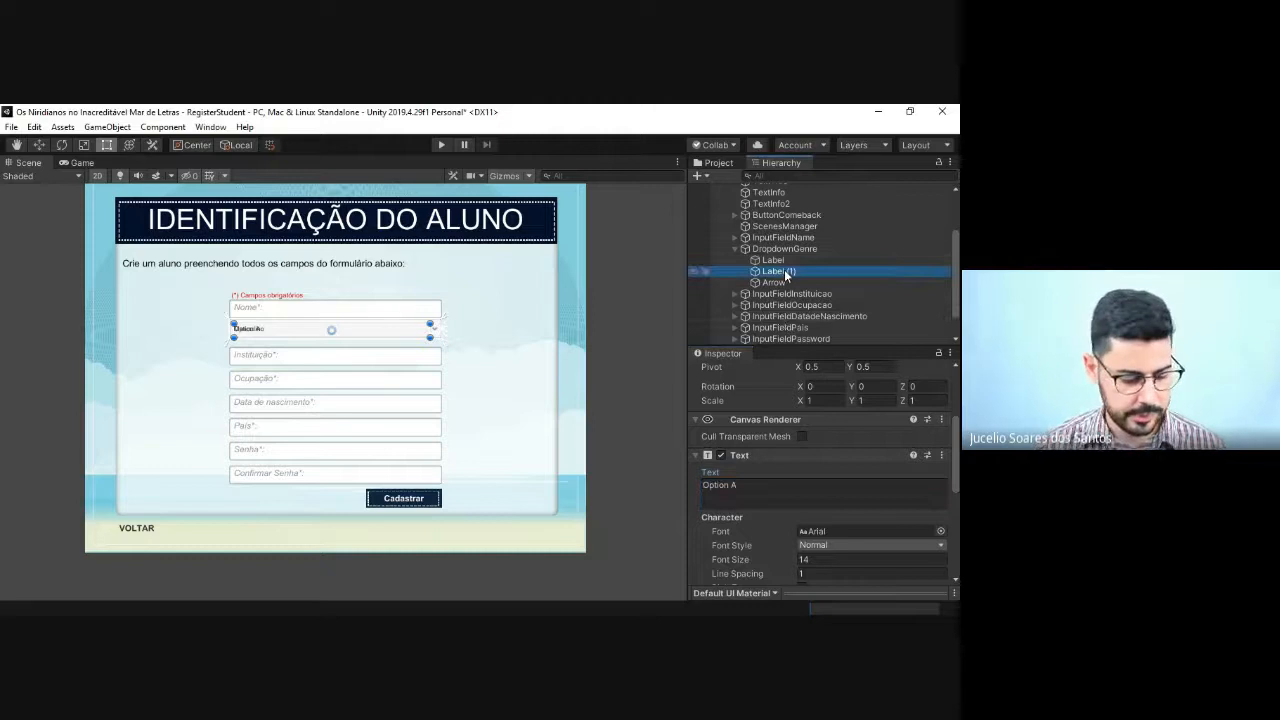
click(784, 270)
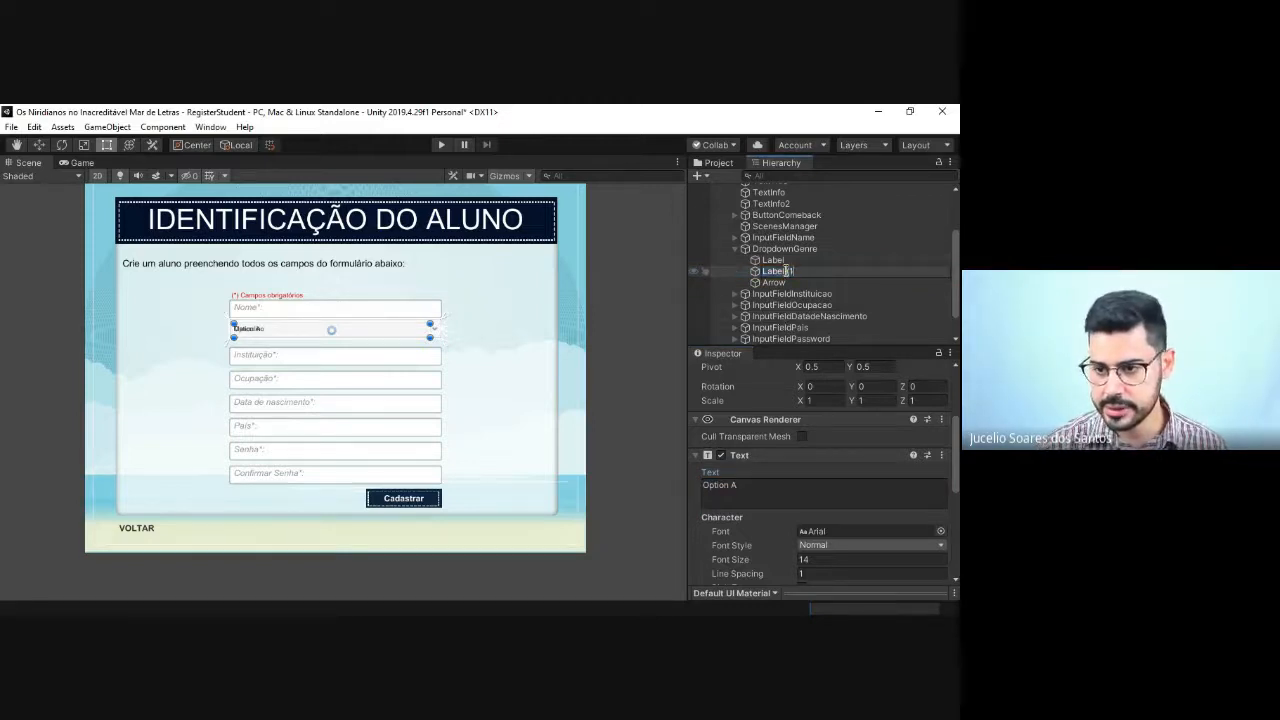
key(Return)
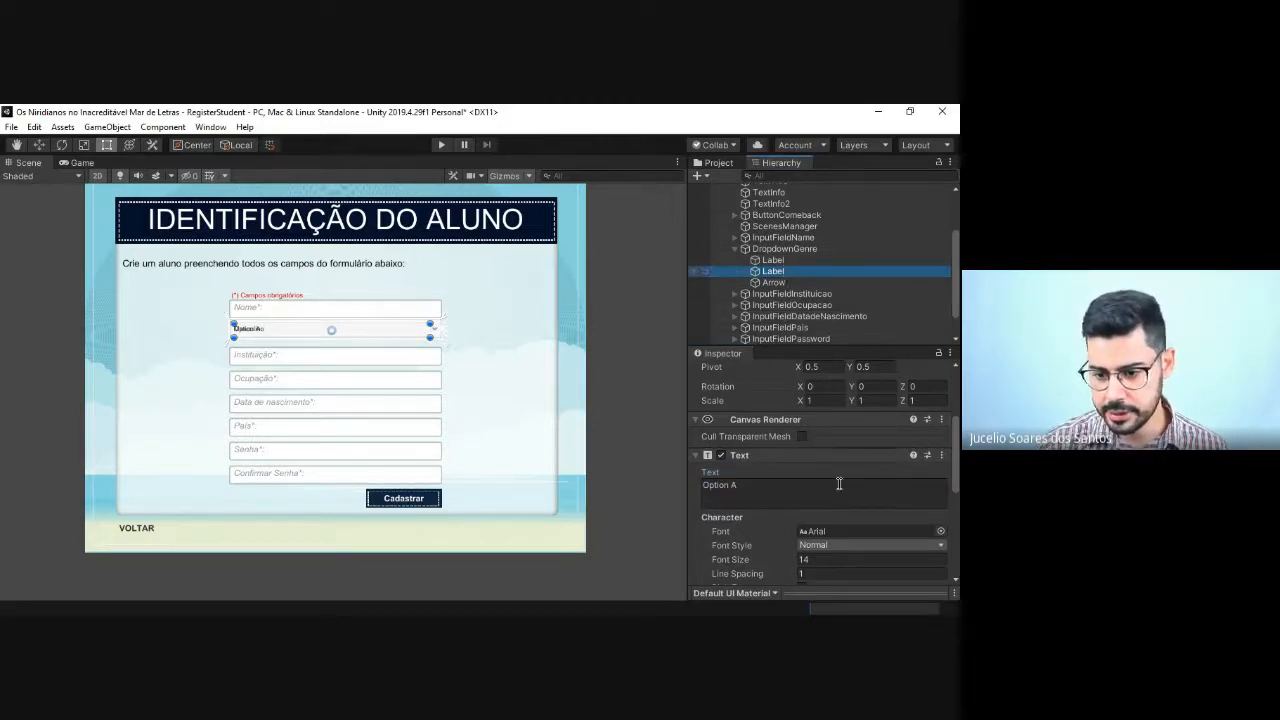
click(775, 494)
text(Femini)
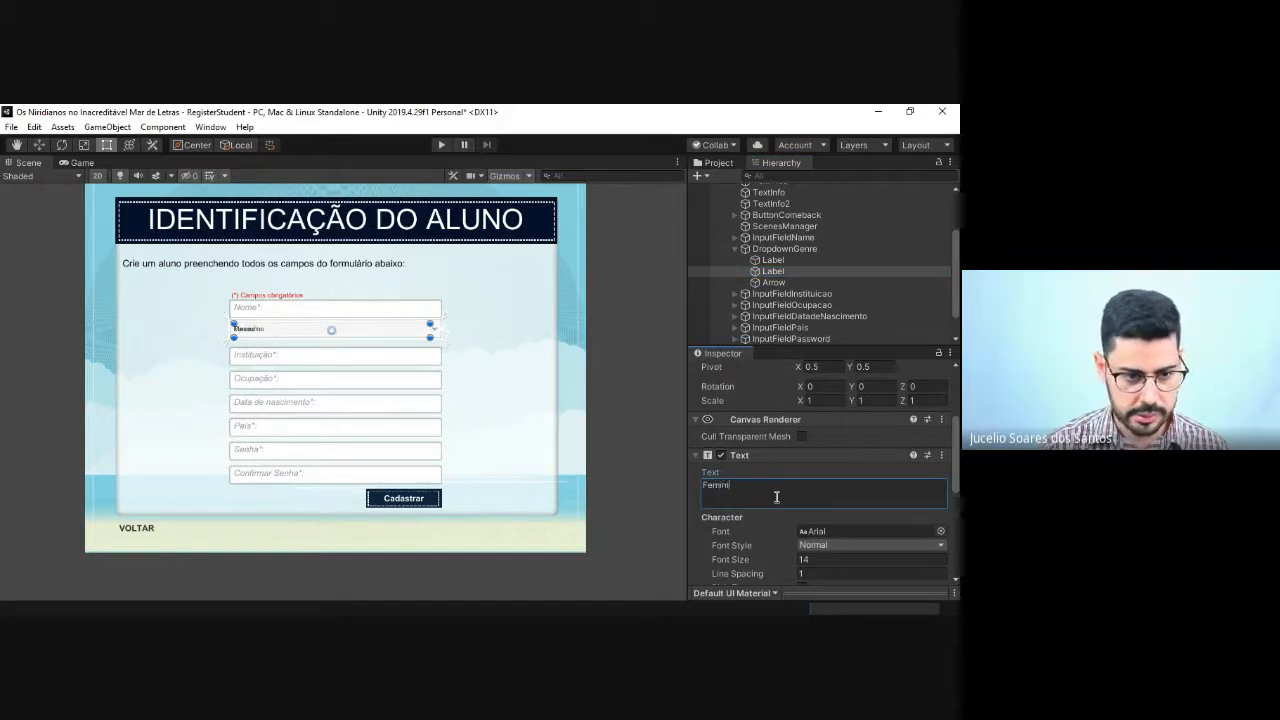
text(no)
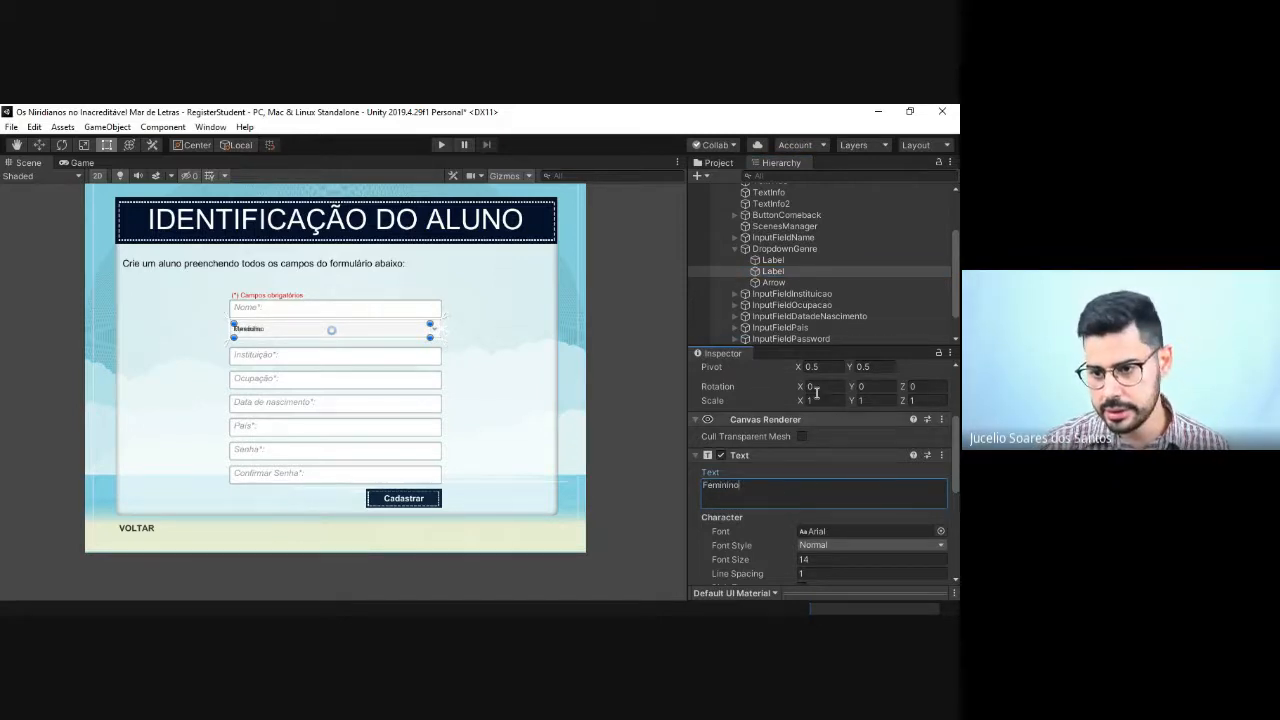
Step: Examine the transform, image and text properties of DropdownGenre's Arrow and second Label for option settings
click(774, 283)
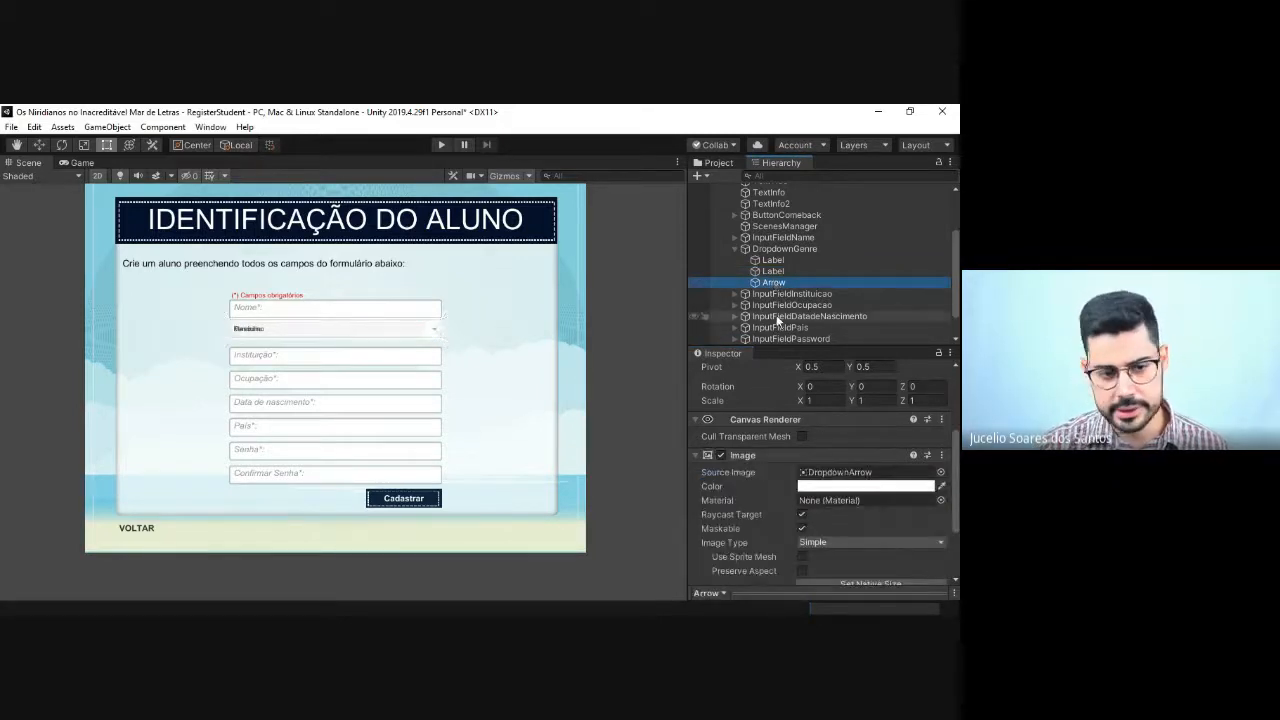
scroll(776, 444, down, 3)
scroll(777, 450, up, 6)
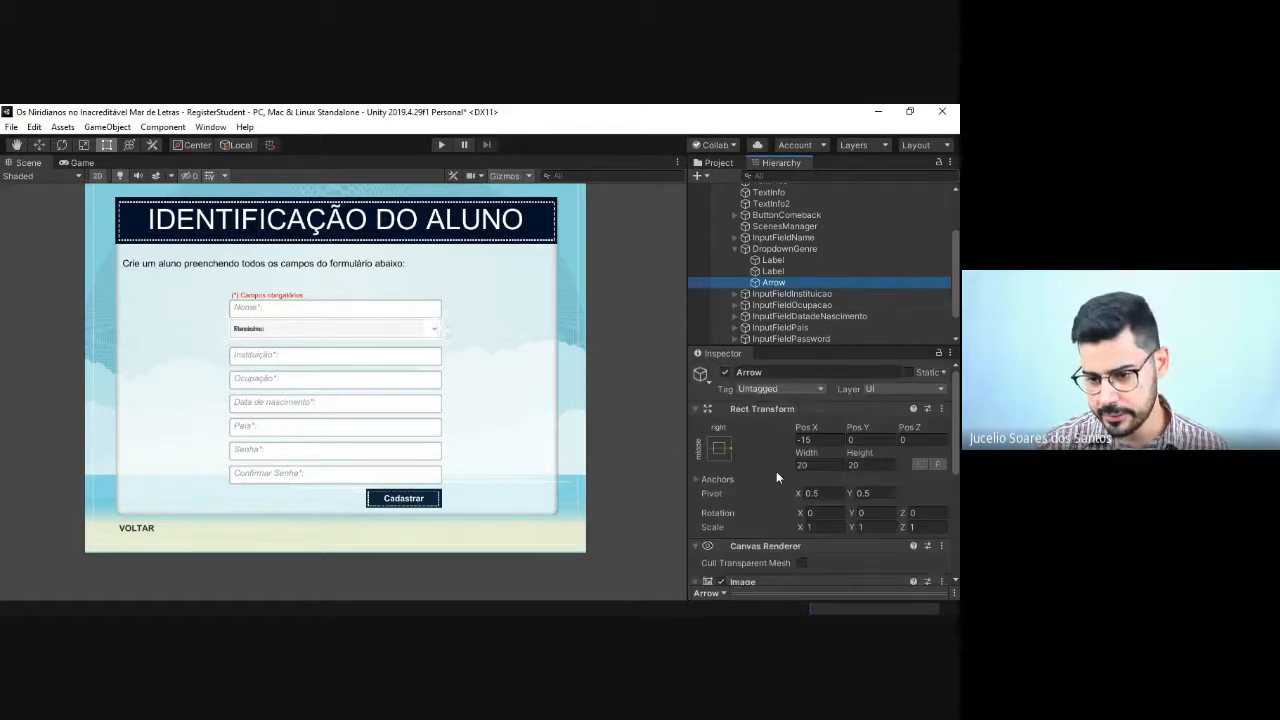
scroll(745, 517, down, 4)
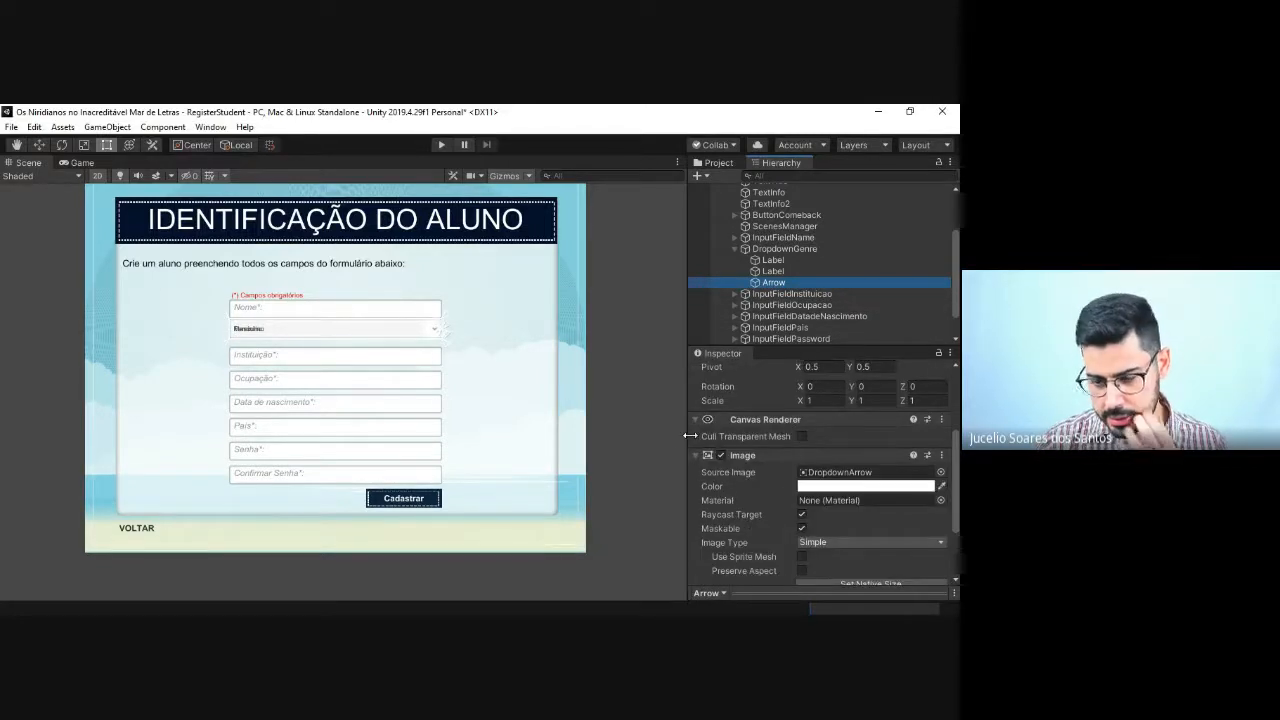
click(693, 421)
click(697, 438)
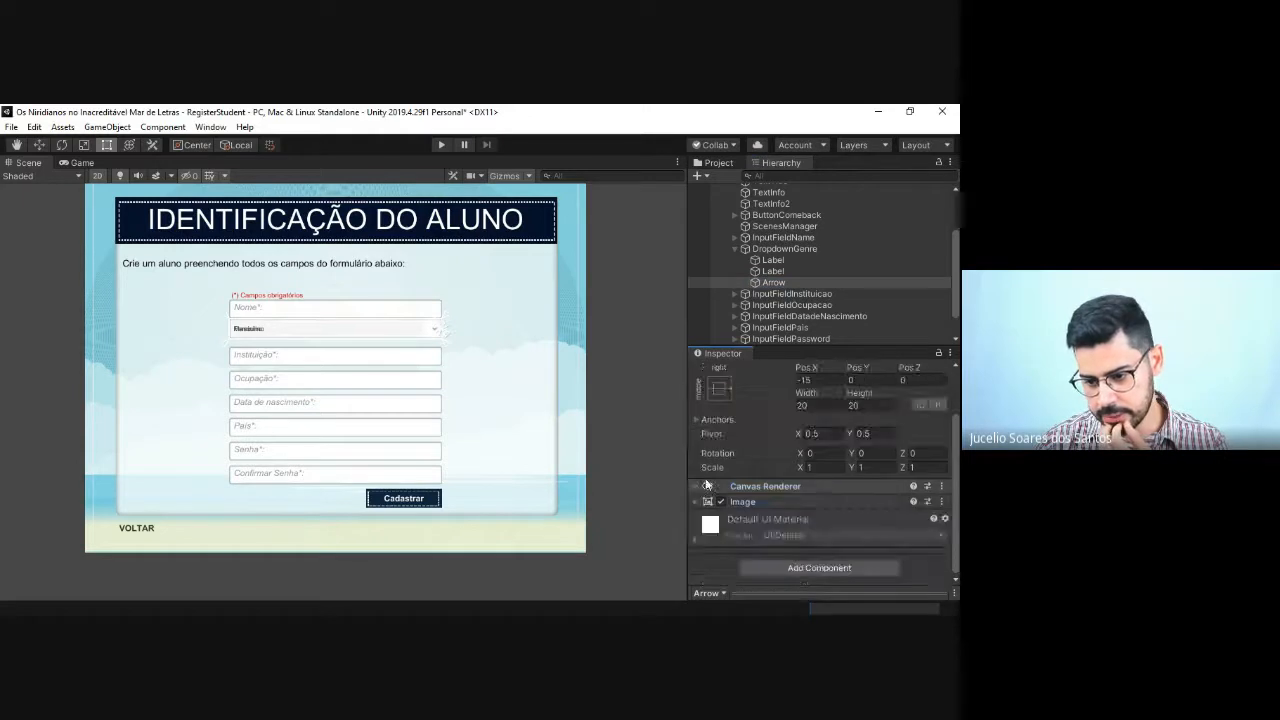
drag(769, 347, 770, 311)
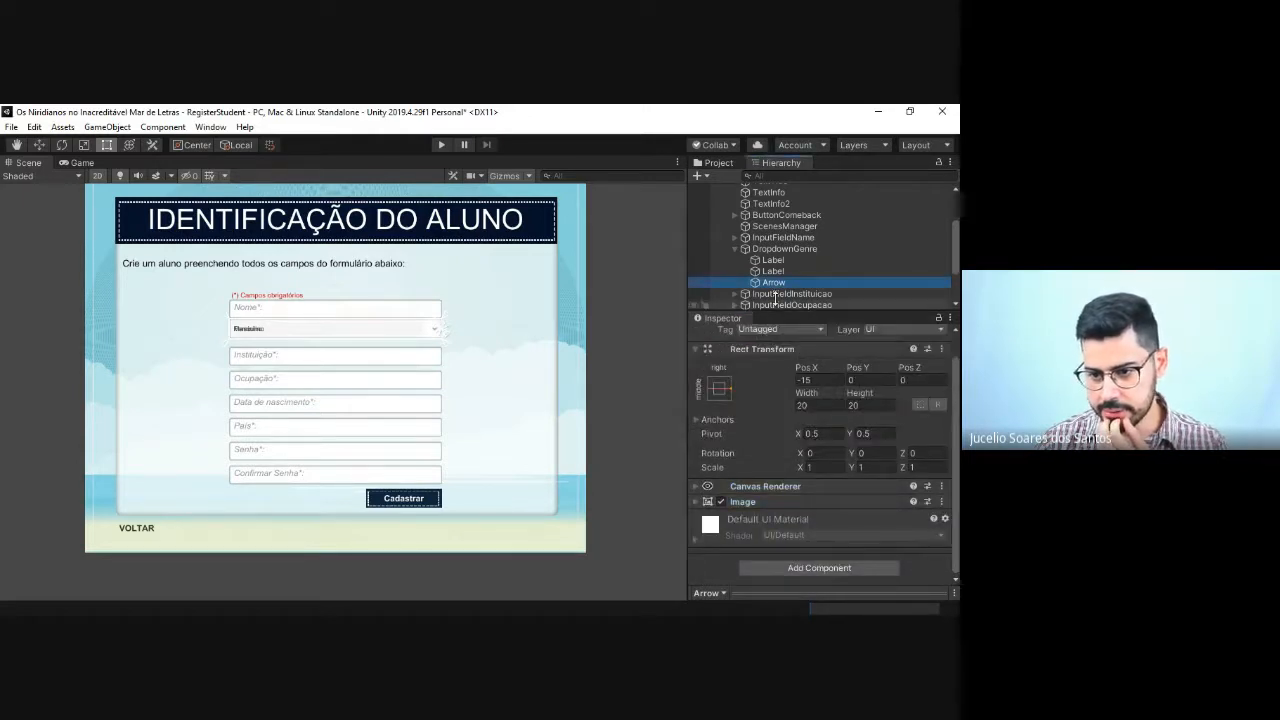
click(775, 283)
scroll(774, 470, up, 1)
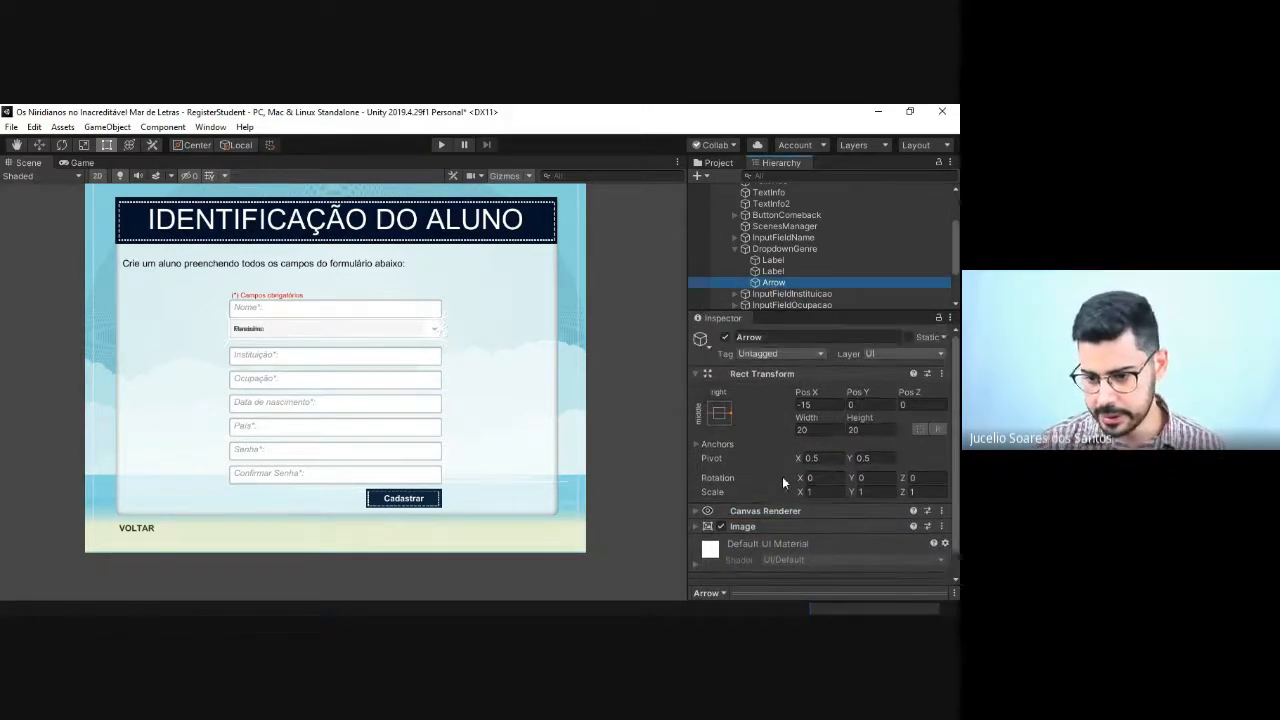
drag(955, 523, 955, 490)
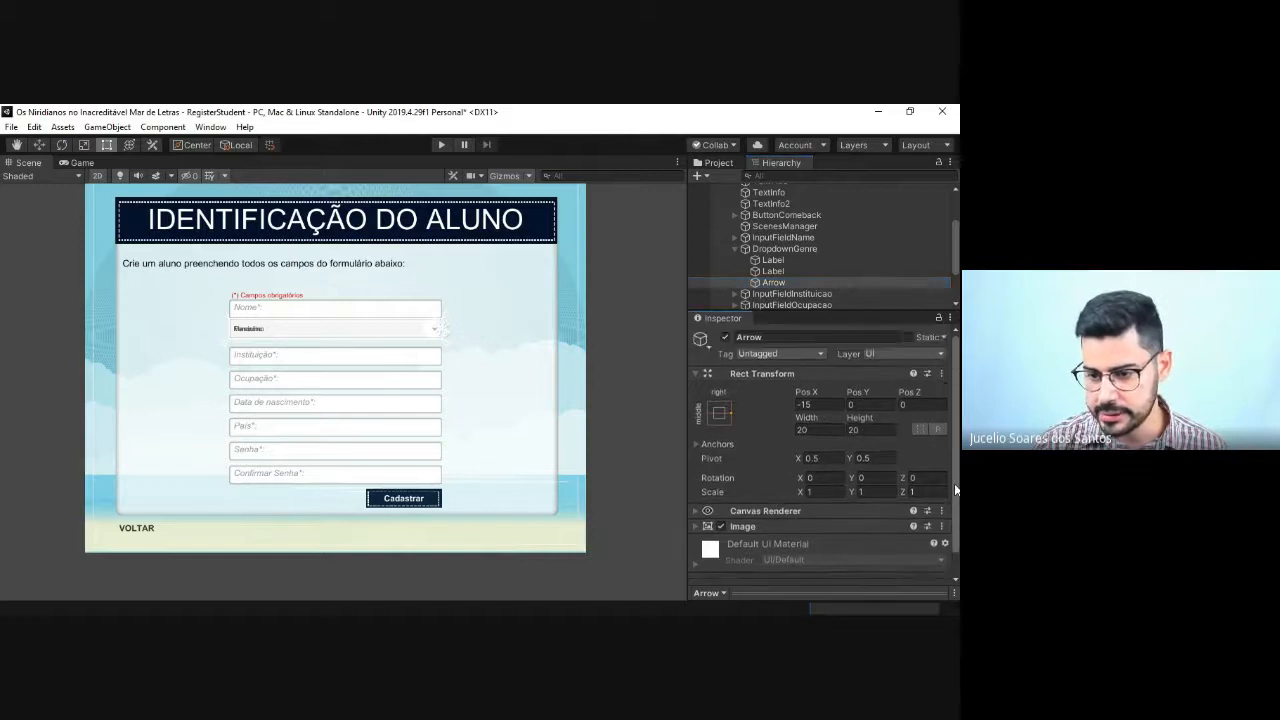
drag(768, 318, 768, 339)
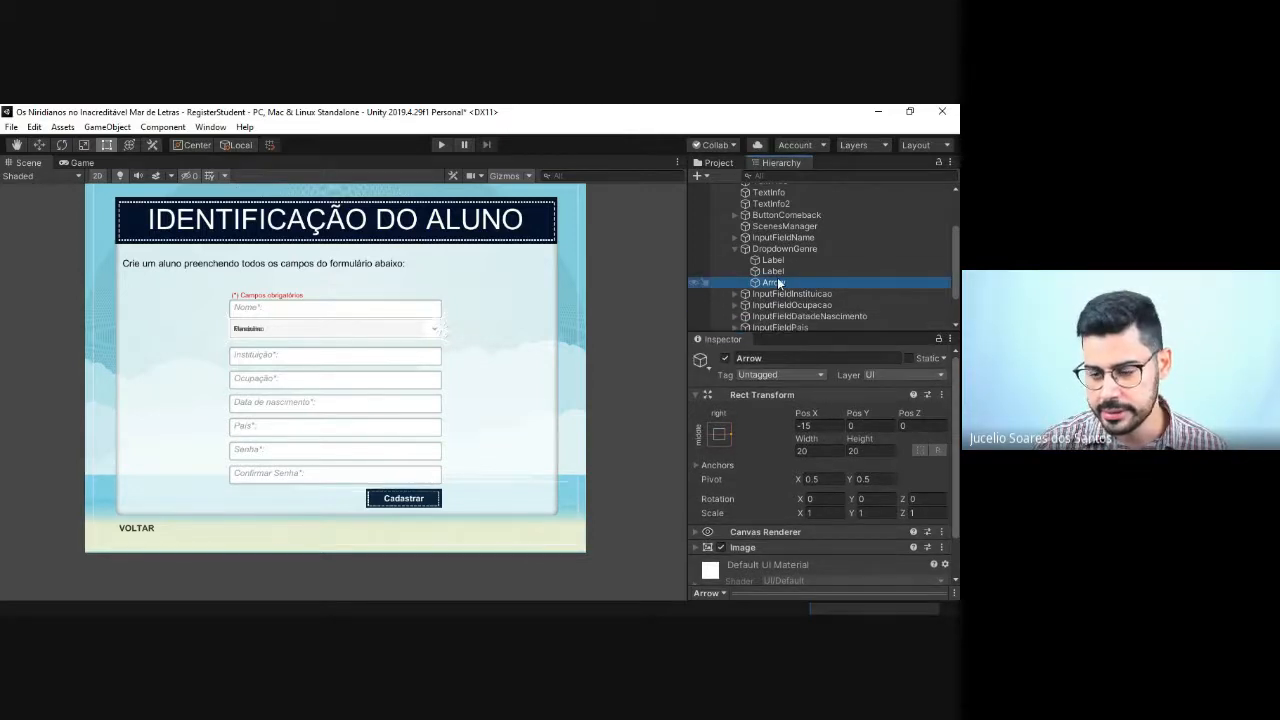
click(773, 271)
scroll(798, 455, down, 5)
scroll(797, 516, up, 2)
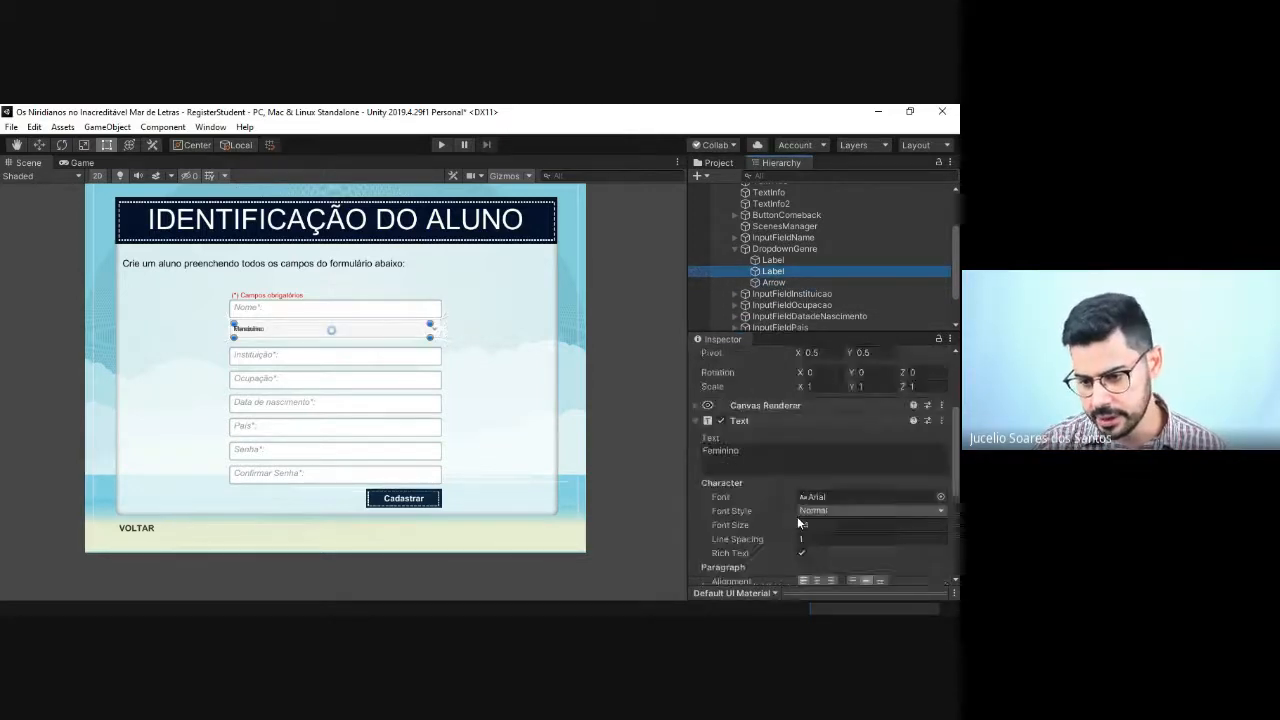
scroll(803, 516, down, 2)
scroll(806, 524, down, 2)
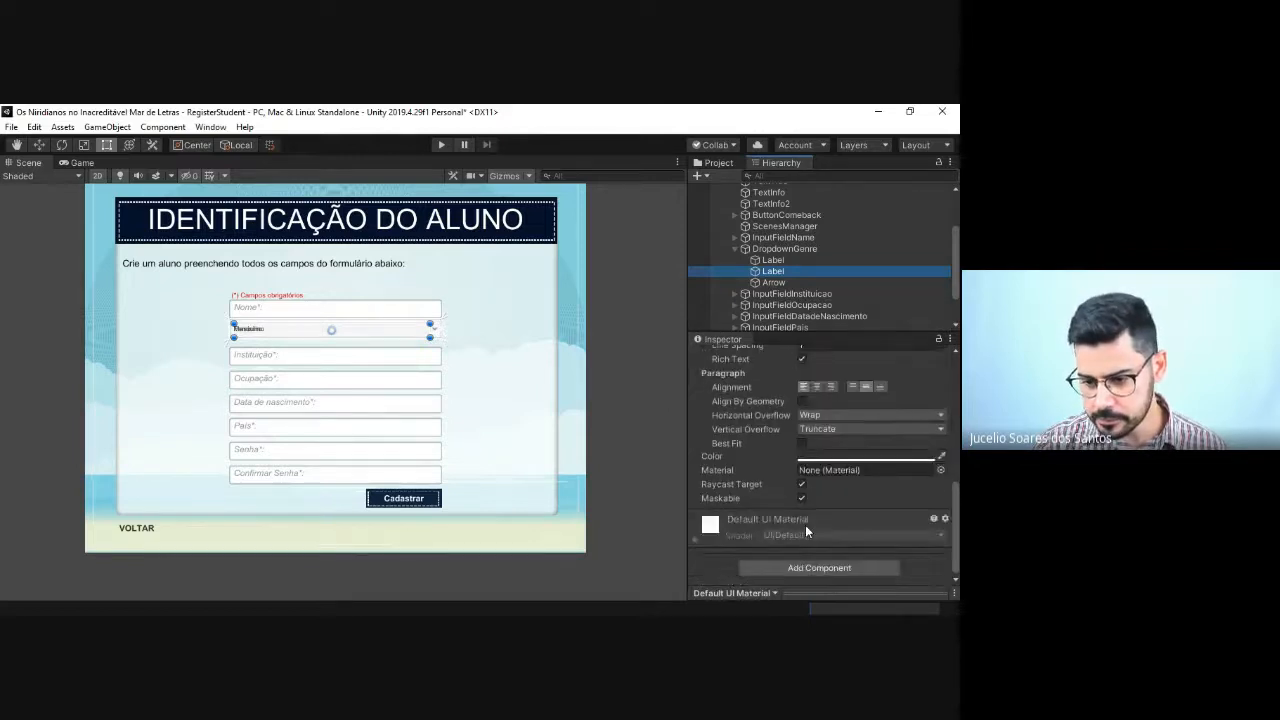
Step: Run the RegisterStudent scene to test the gender dropdown, and stop it
click(465, 301)
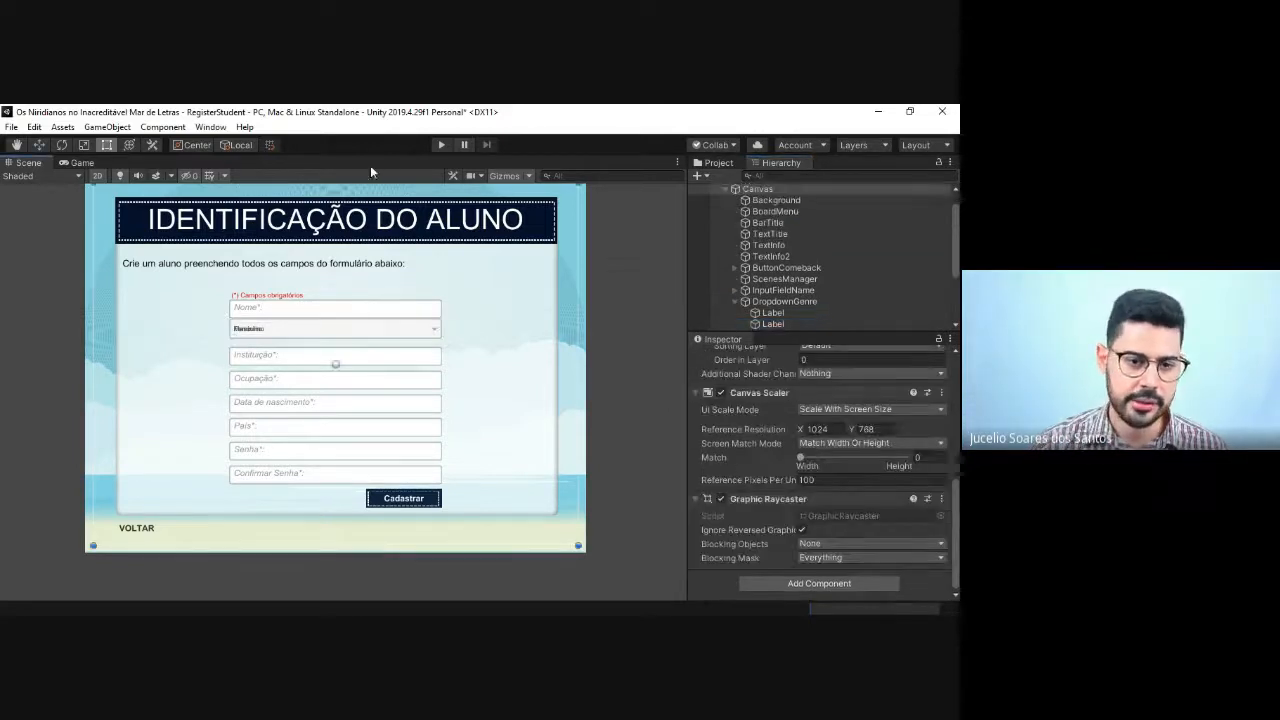
click(440, 146)
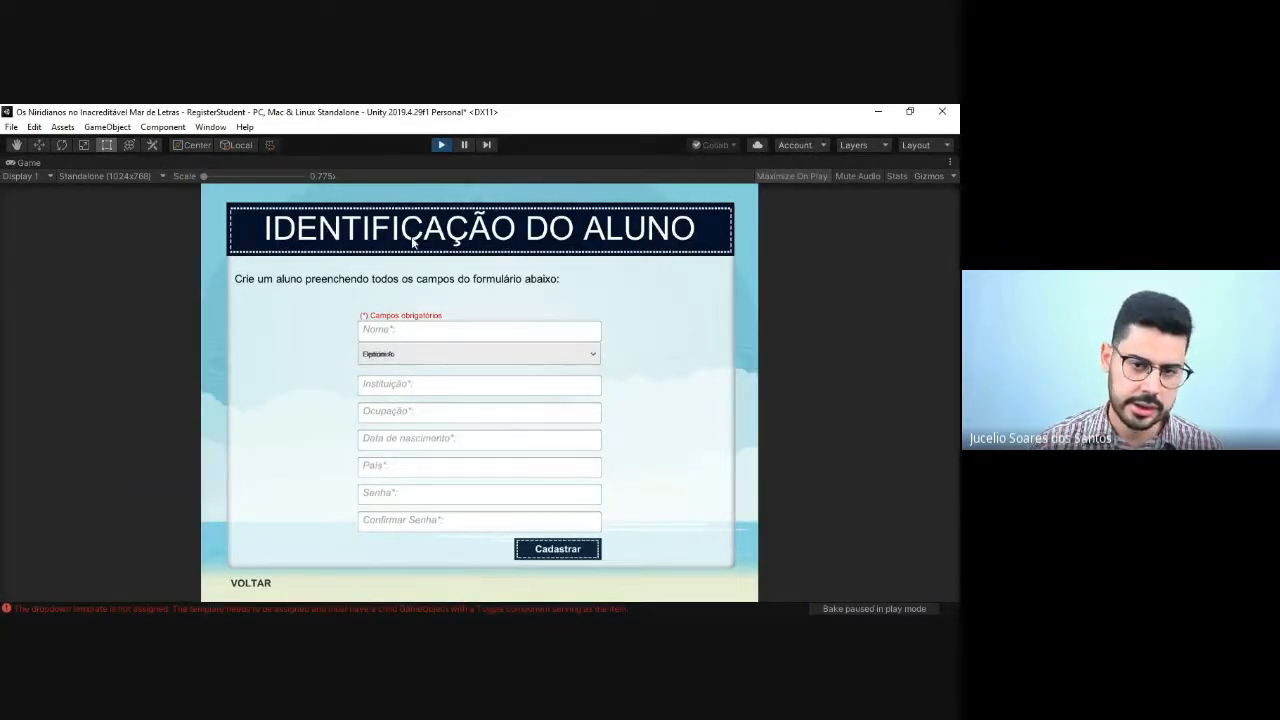
click(441, 145)
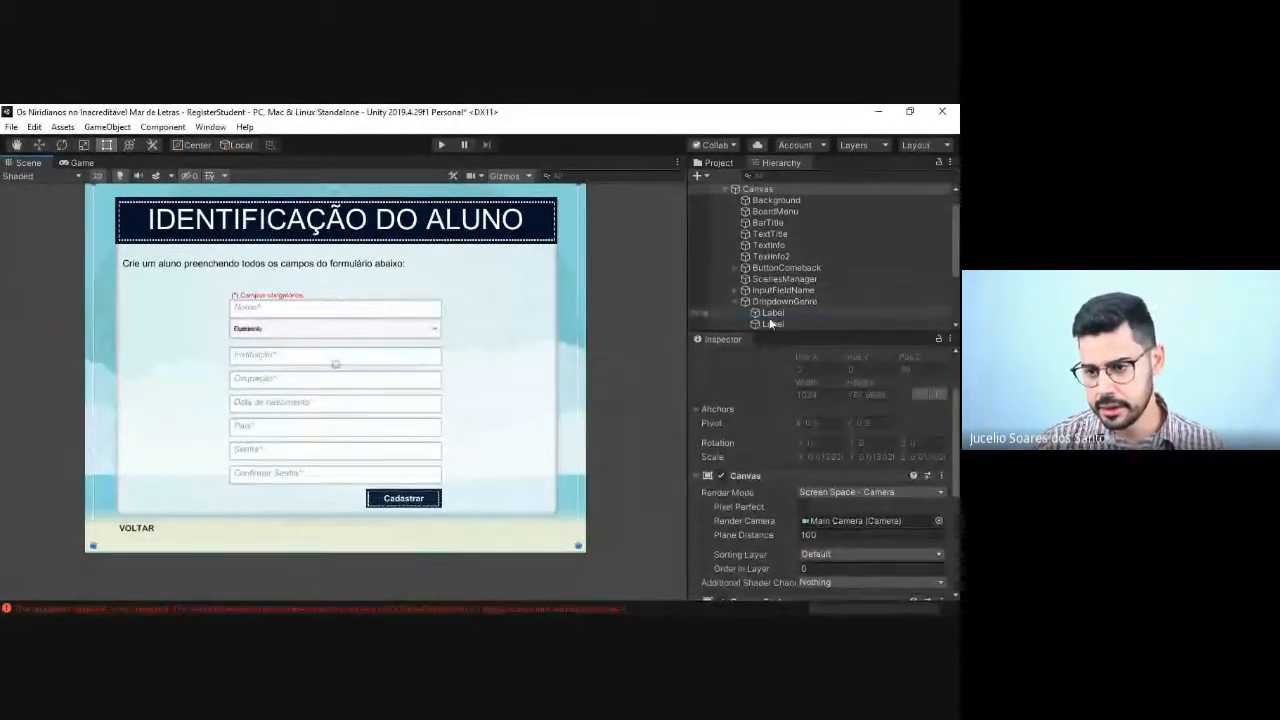
Step: Run the scene again, try to open the dropdown below the Nome field, and exit play mode
click(441, 145)
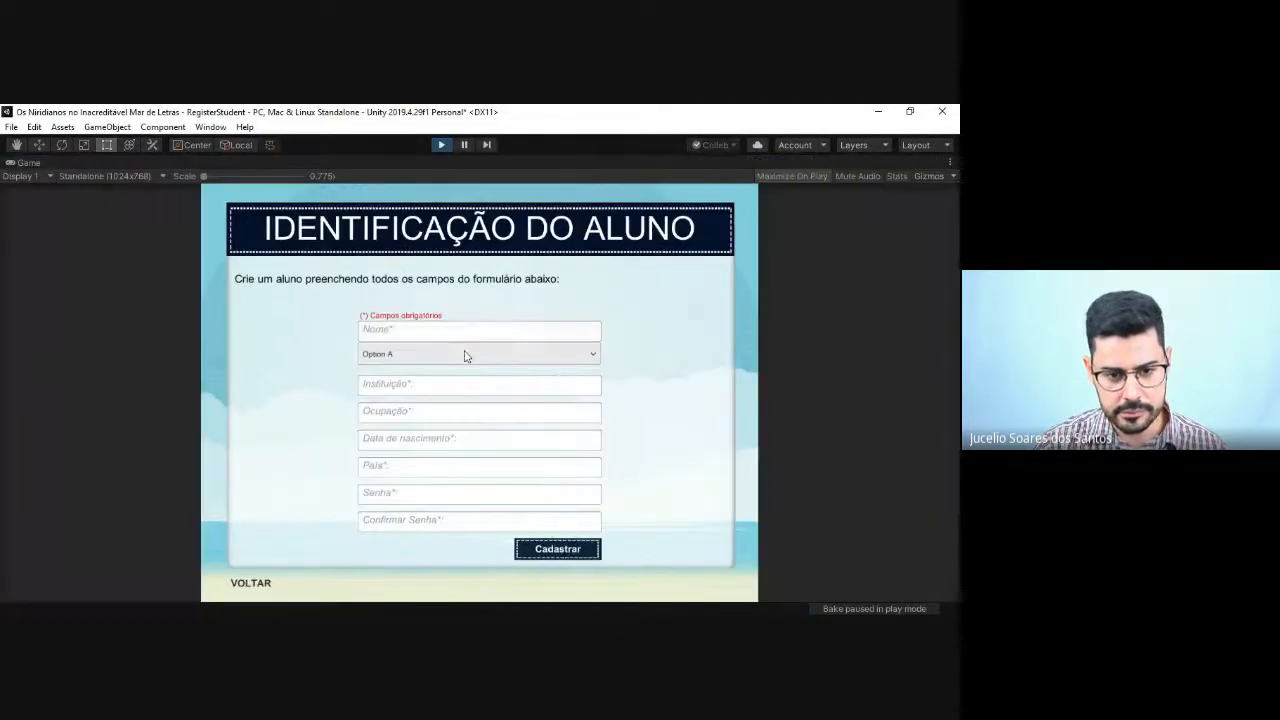
click(465, 356)
click(465, 356)
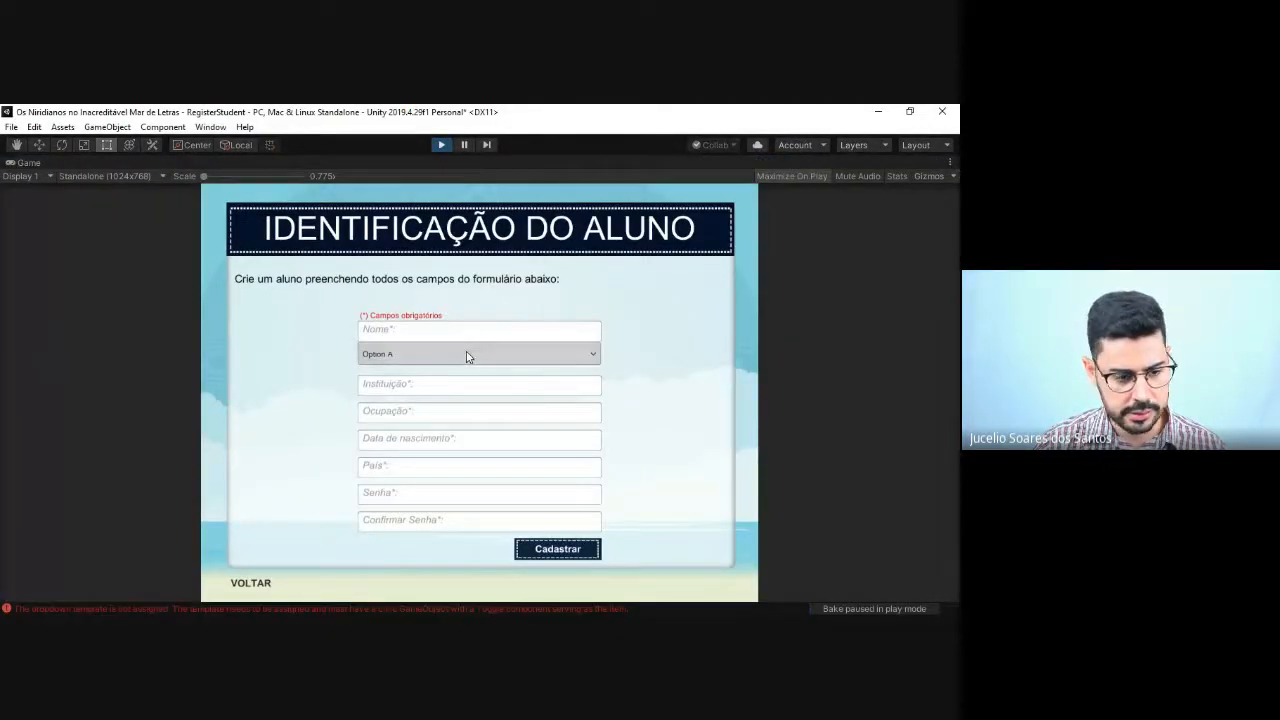
click(444, 147)
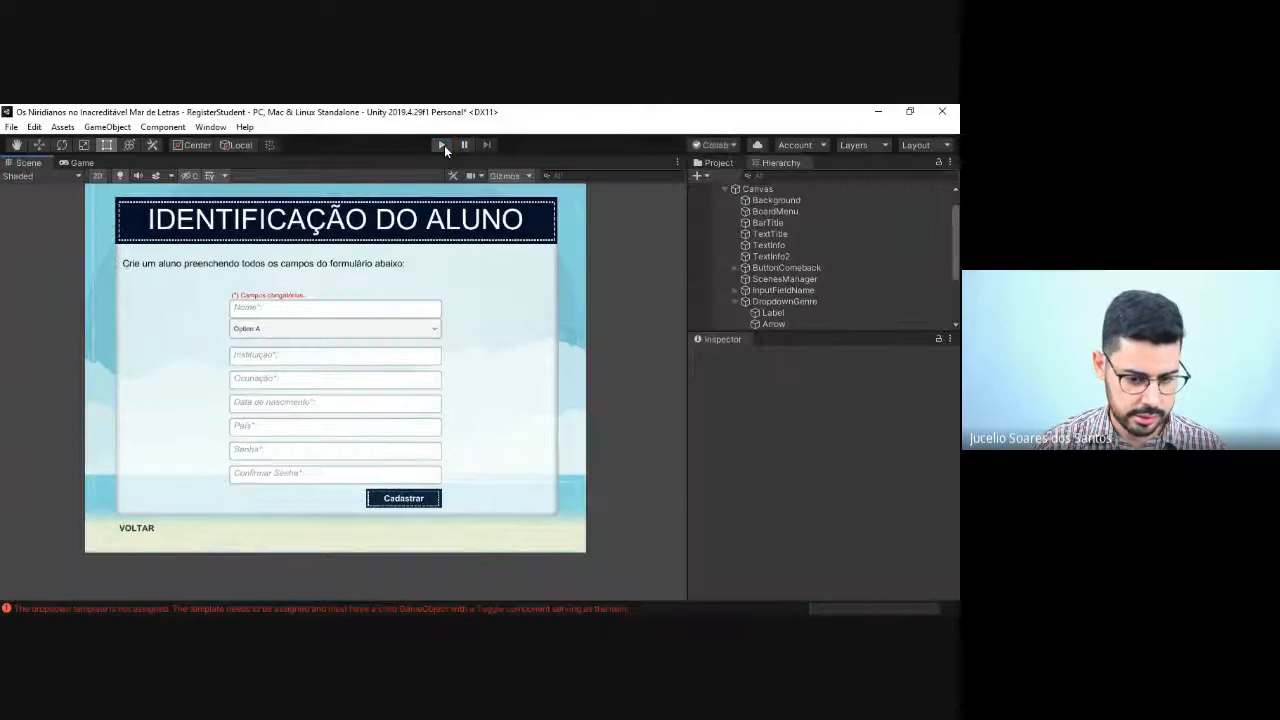
Step: Read the dropdown template errors in the Console, clear them and close the Console
click(449, 610)
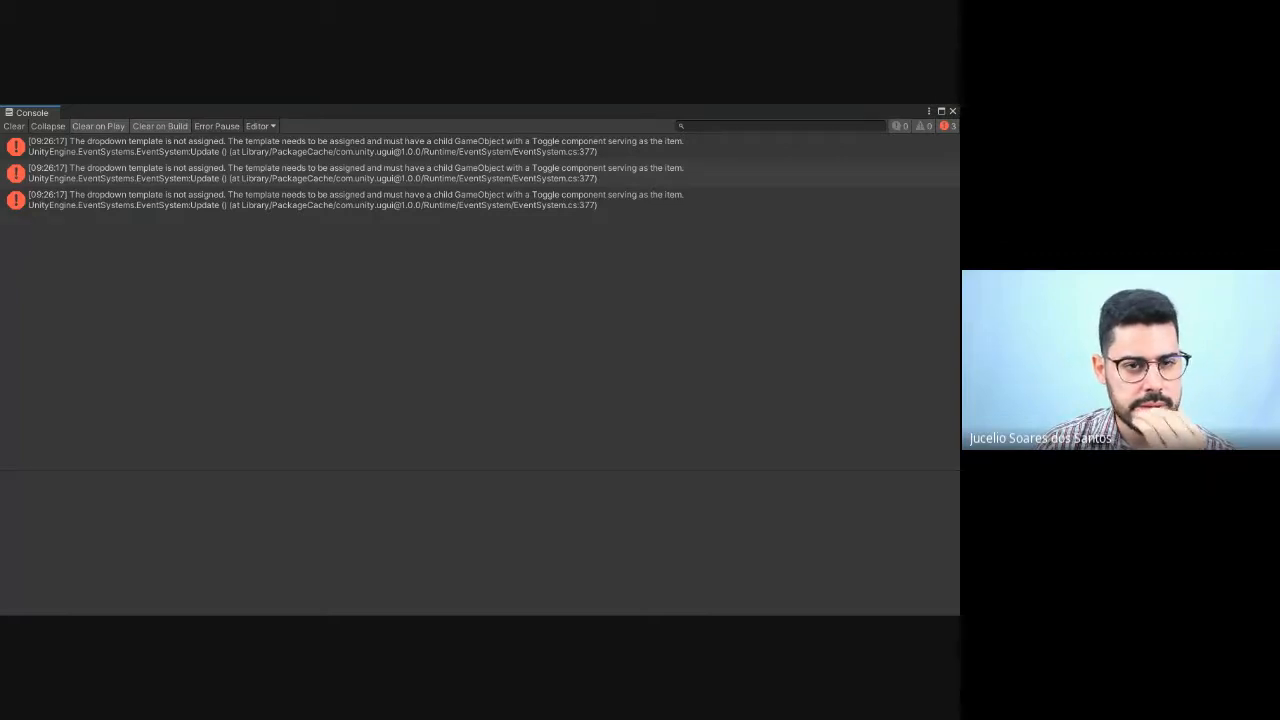
click(14, 126)
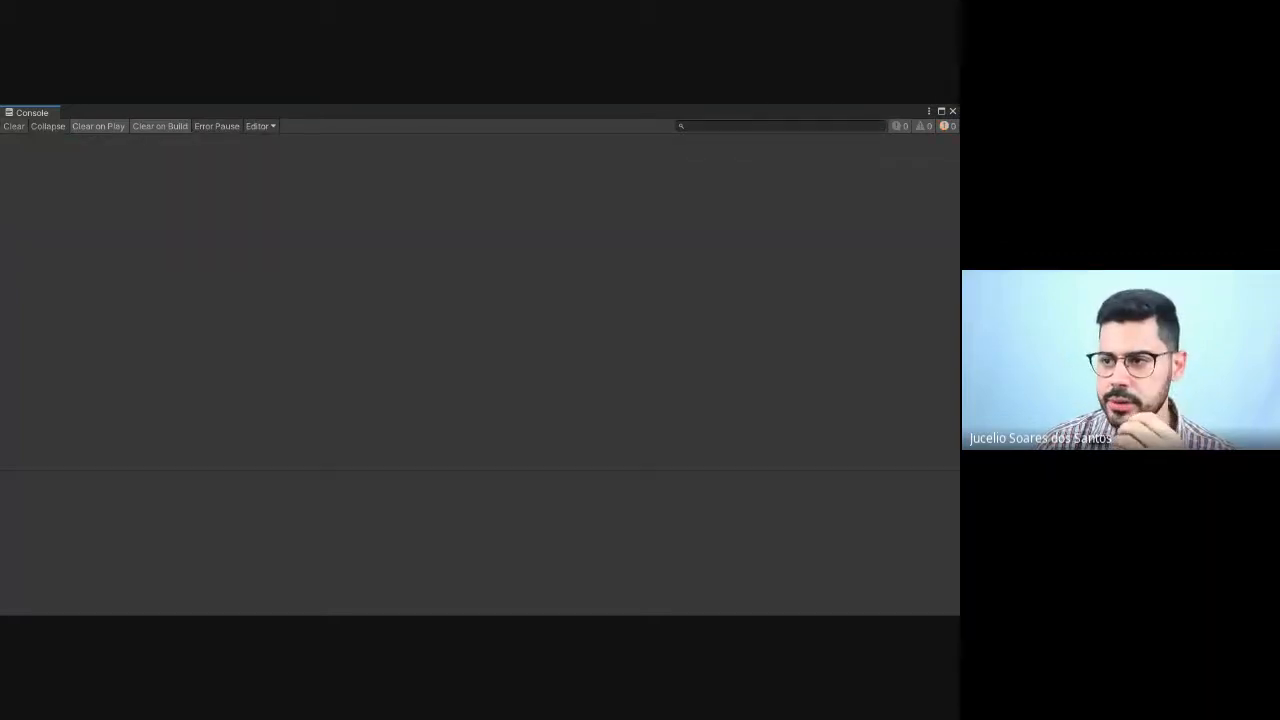
click(953, 111)
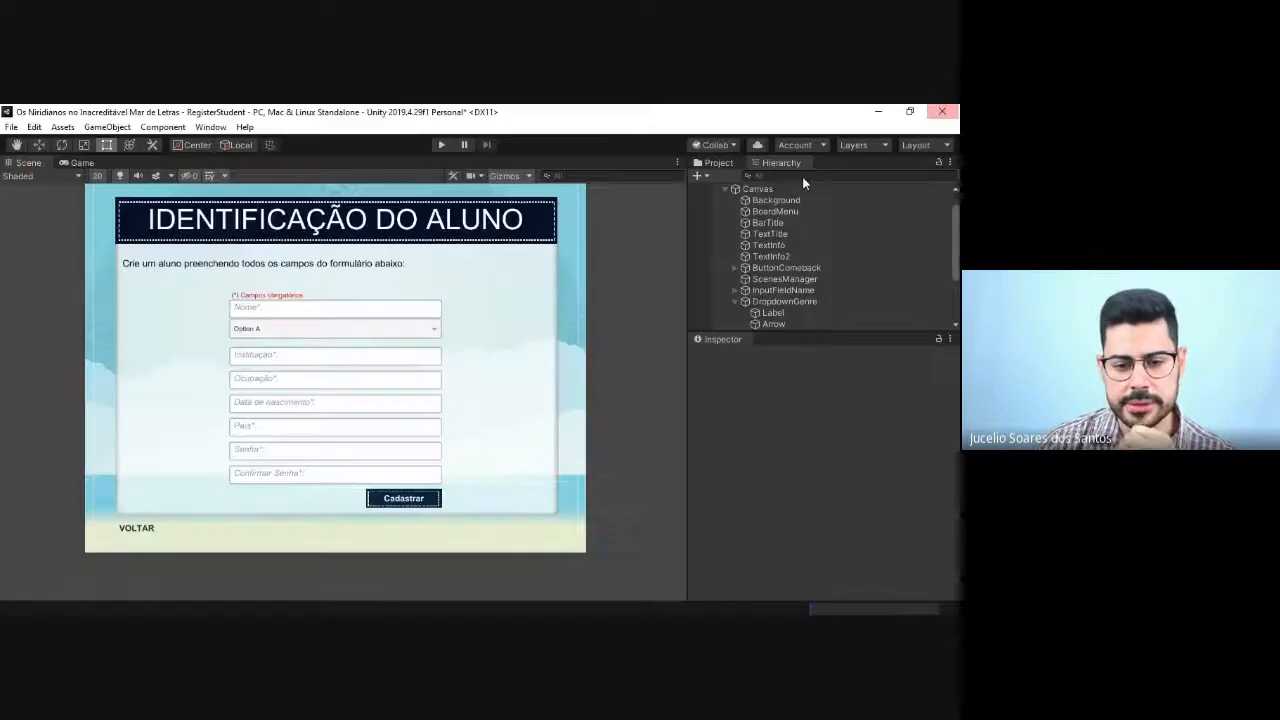
Step: Replace the text of DropdownGenre's Label with "Masculino"
click(763, 313)
scroll(763, 300, down, 3)
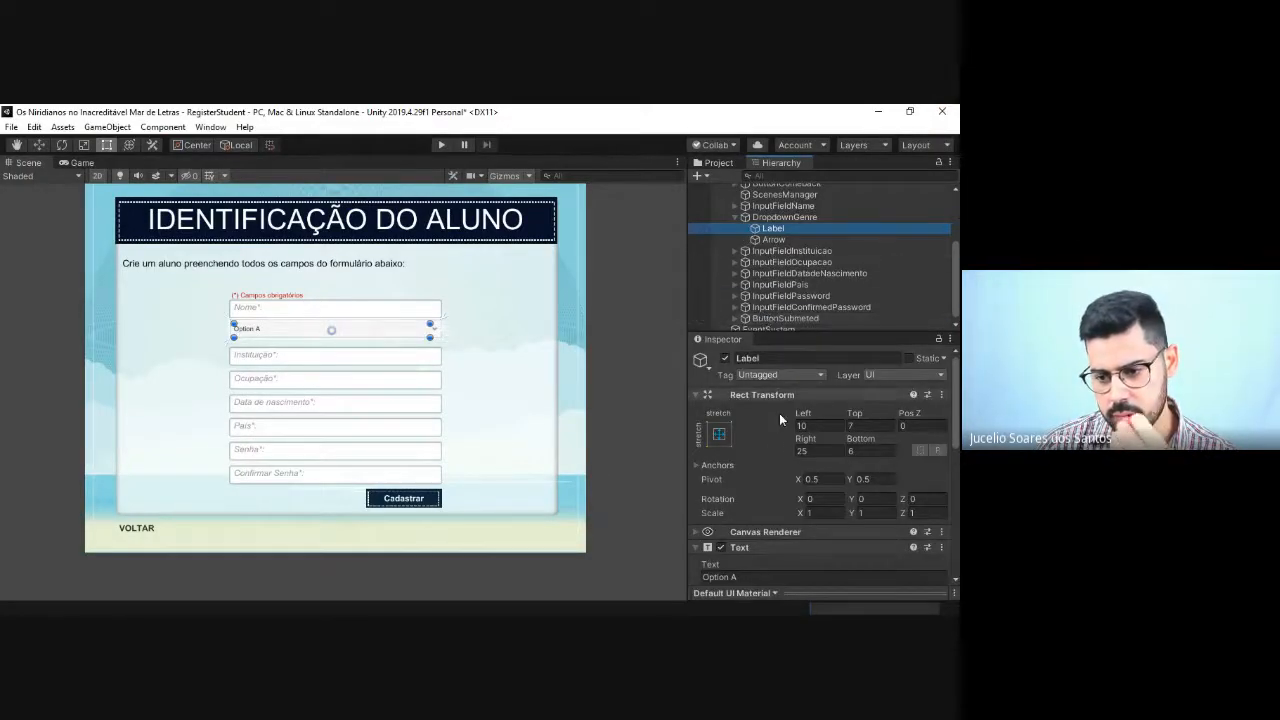
scroll(777, 432, down, 5)
scroll(777, 432, up, 2)
click(756, 456)
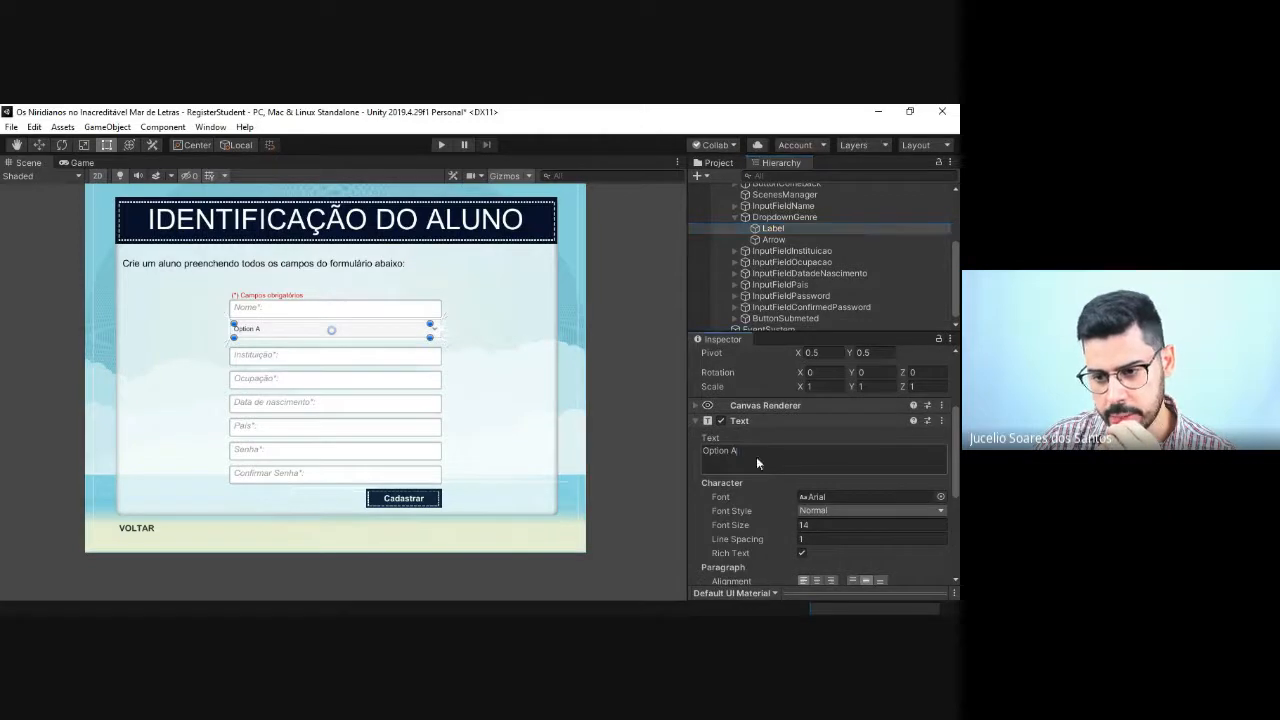
triple_click(757, 458)
key(BackSpace)
scroll(756, 456, down, 4)
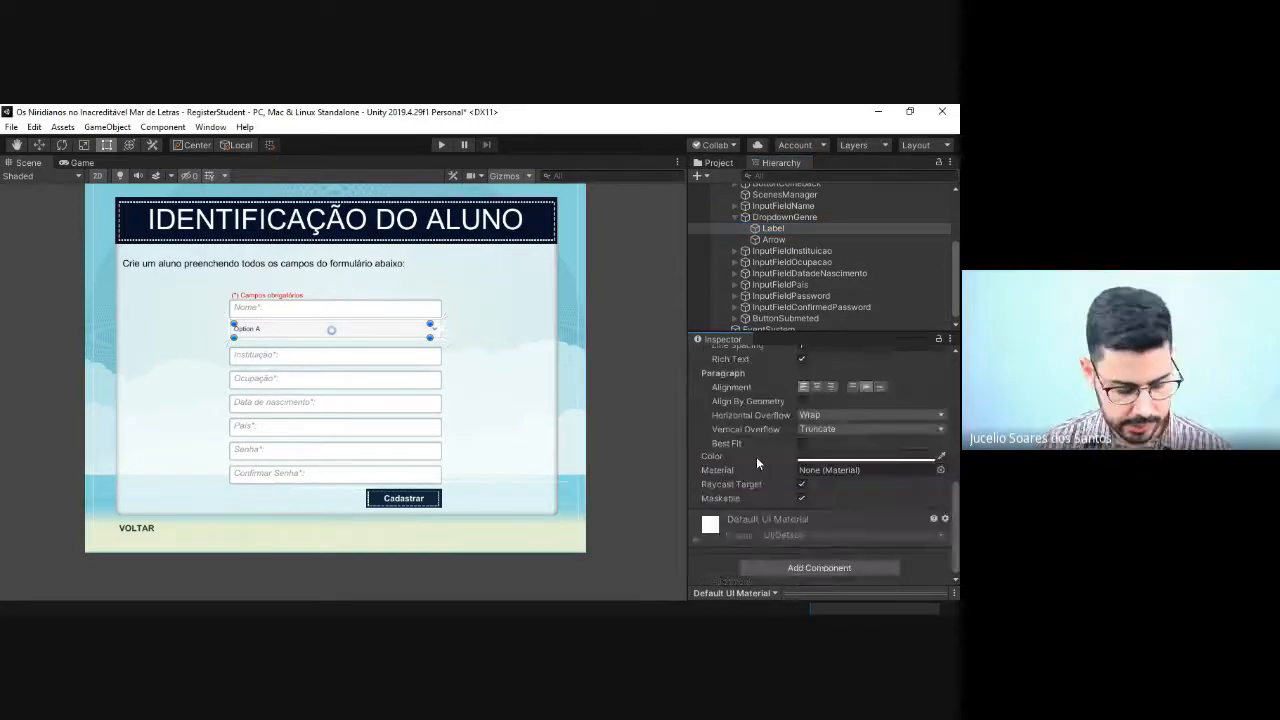
text(Masculino)
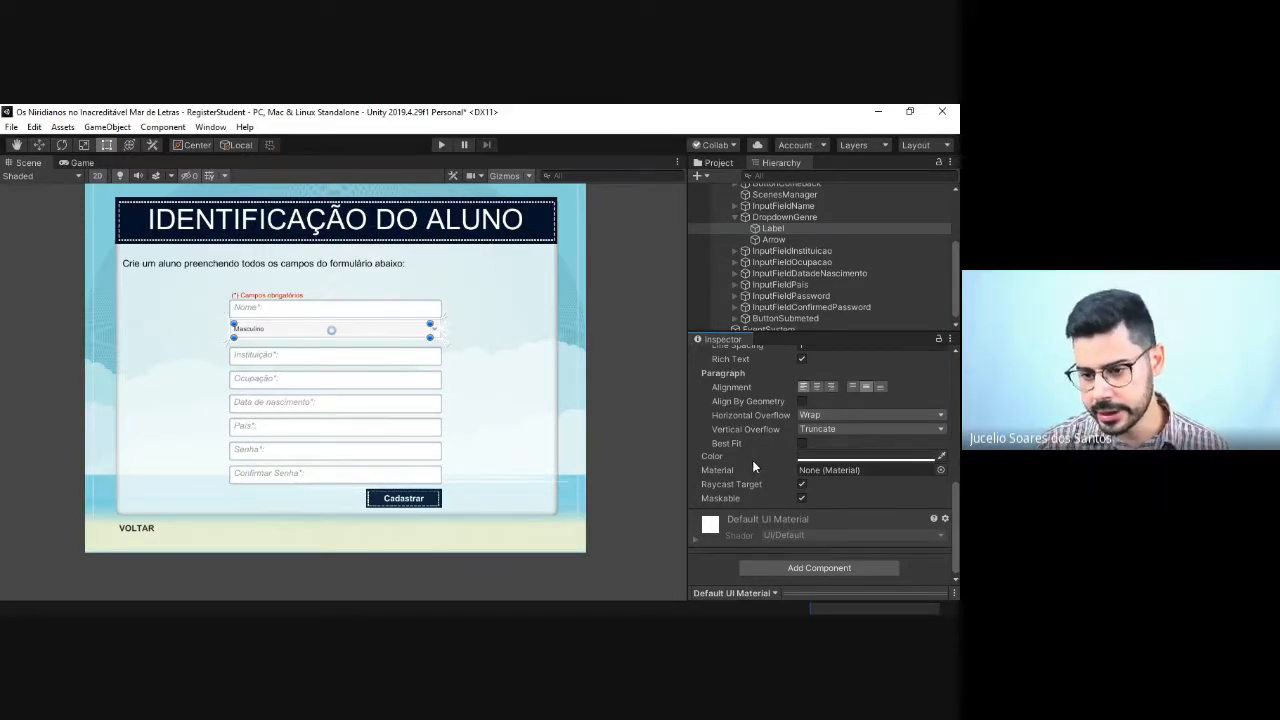
scroll(752, 460, up, 5)
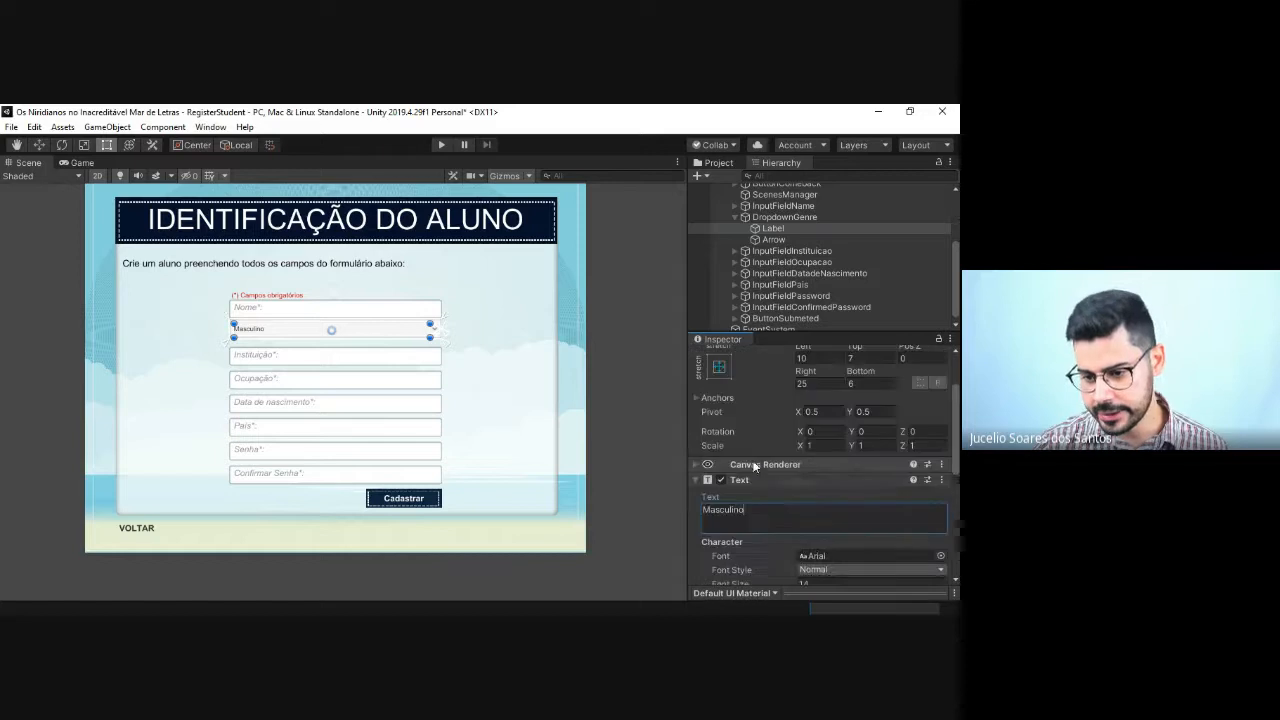
Step: Try to add a second Text component to DropdownGenre's Label
click(695, 480)
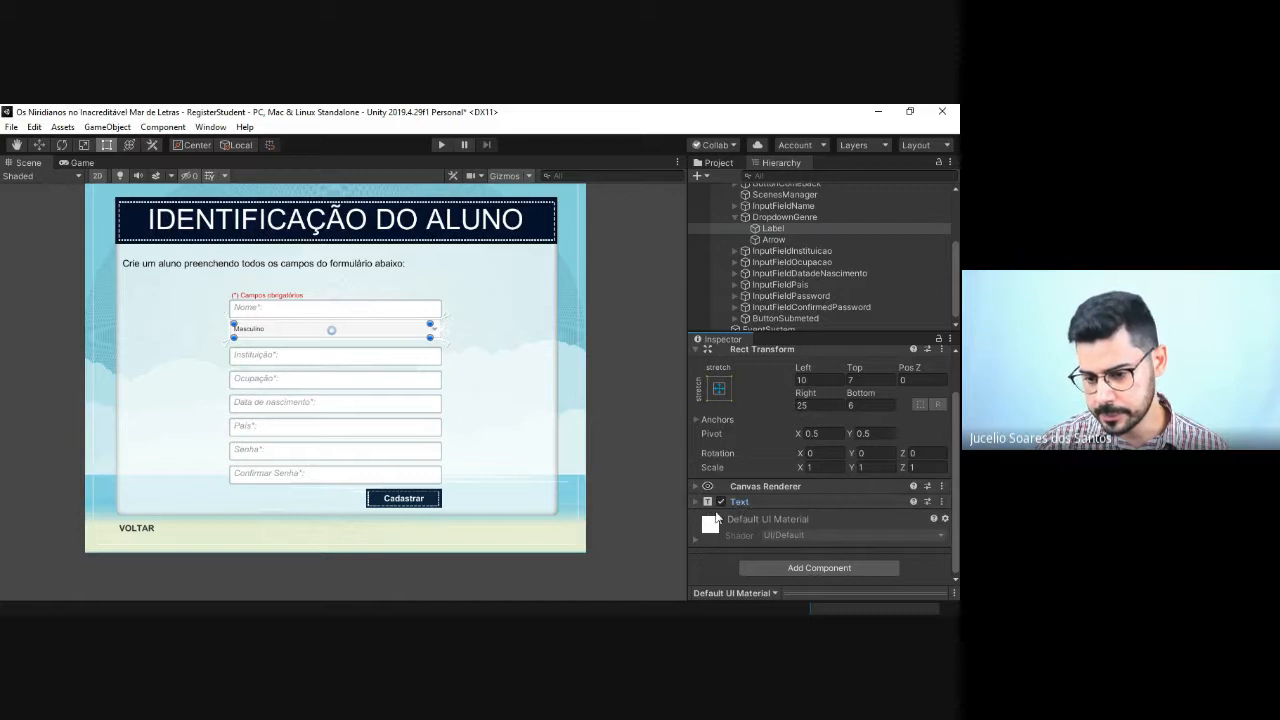
click(695, 500)
click(698, 500)
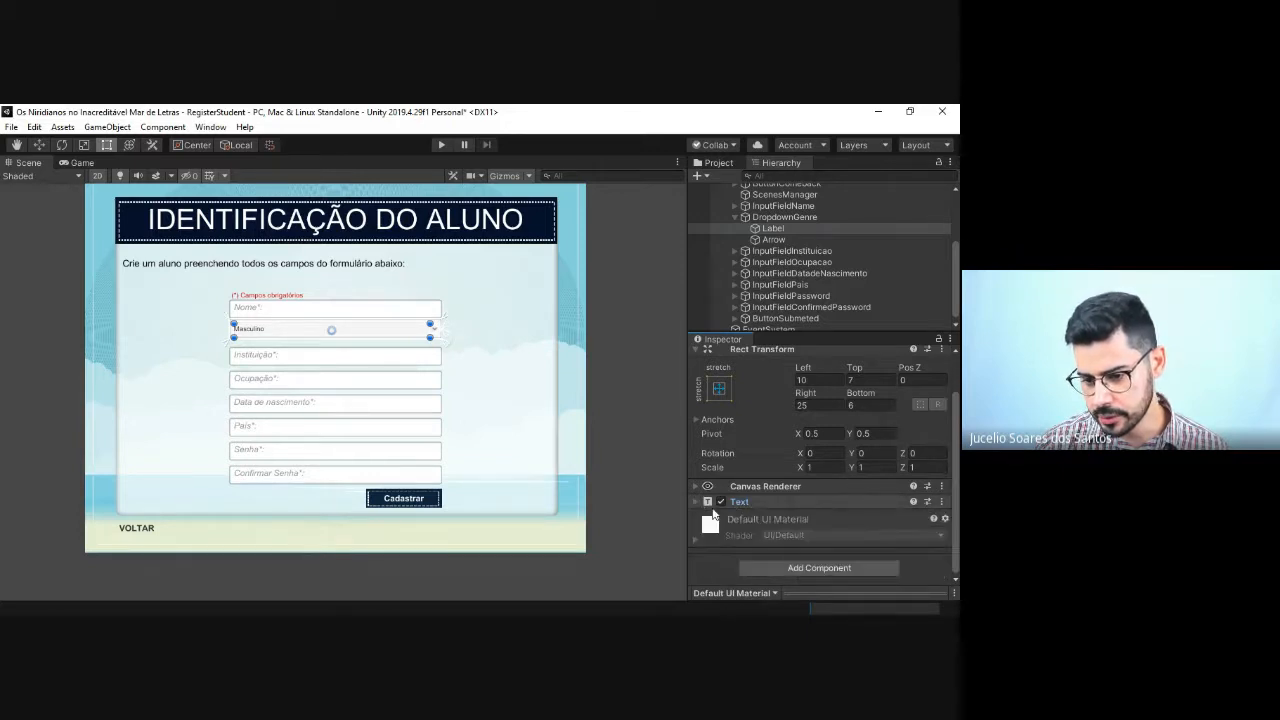
click(797, 568)
text(te)
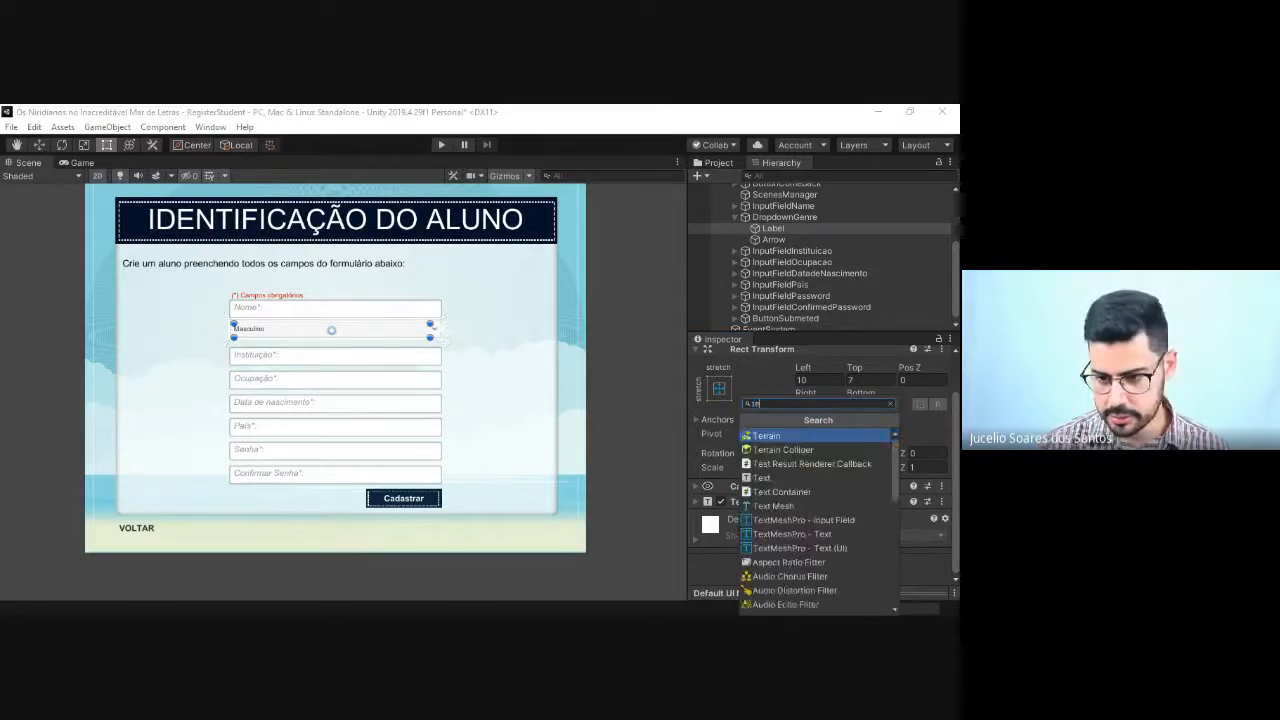
text(x)
key(Return)
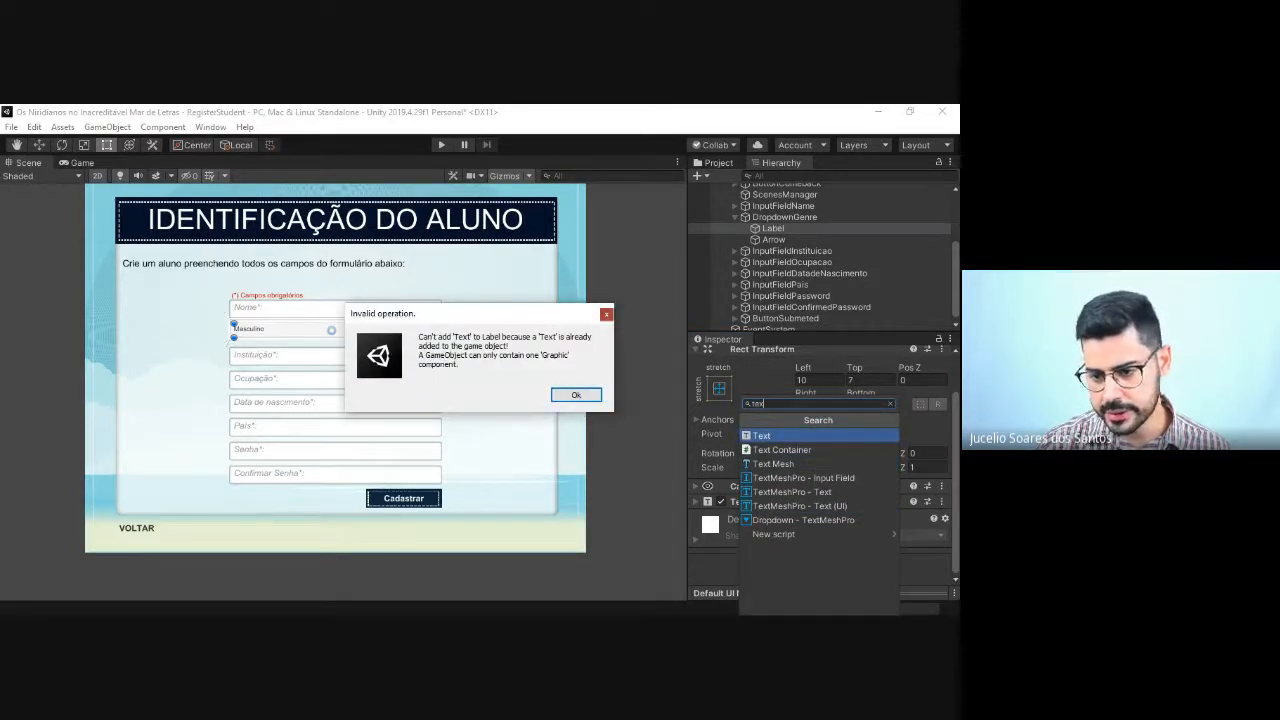
key(Return)
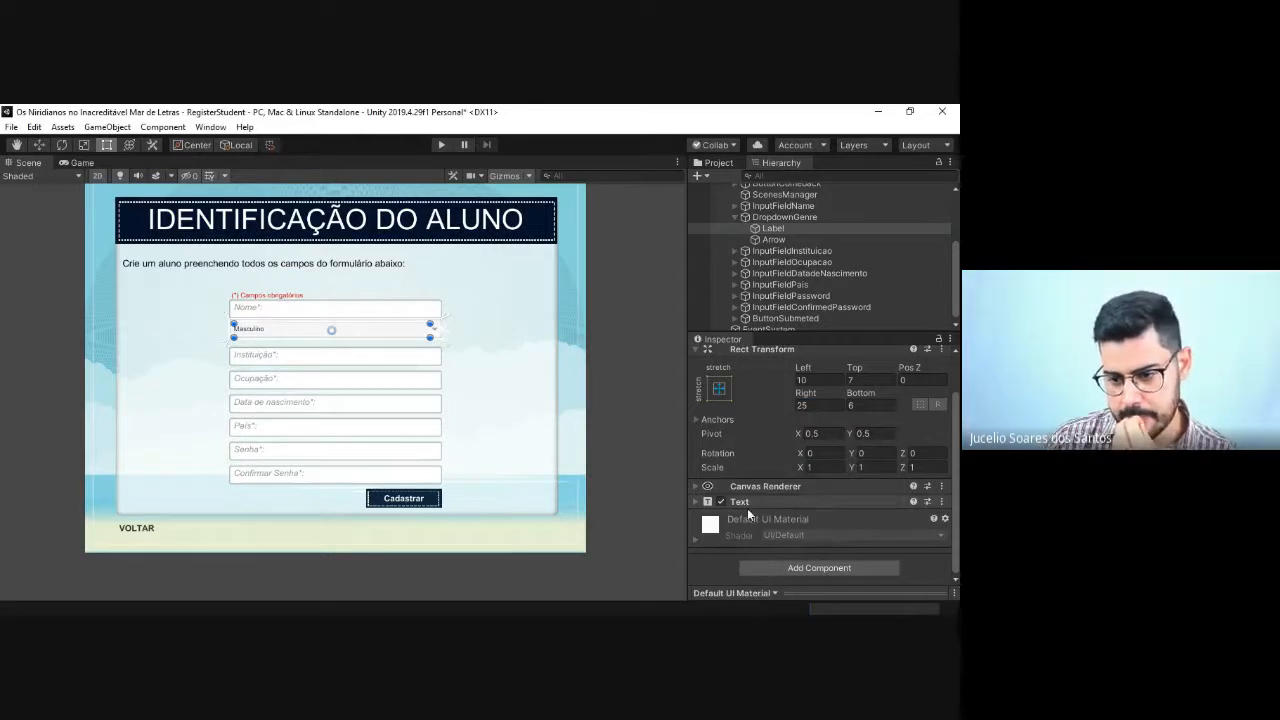
Step: Change the text of DropdownGenre's Label to "Gênero:"
click(696, 499)
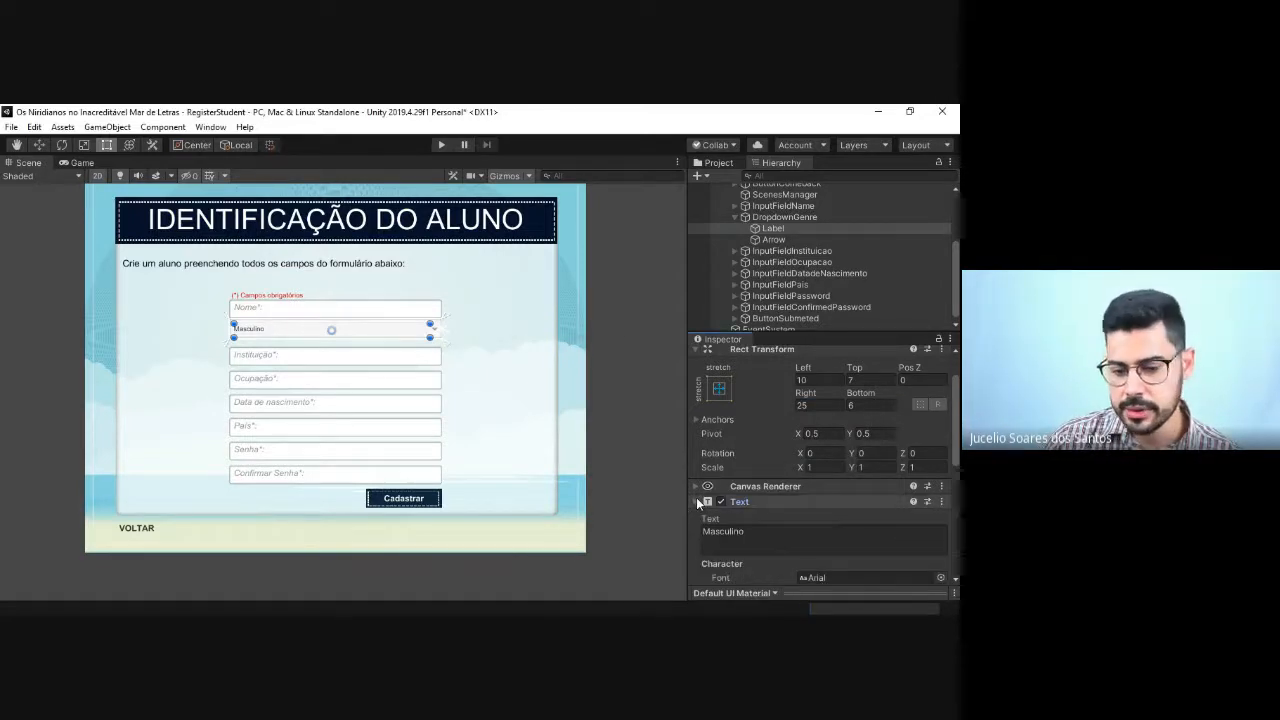
scroll(828, 538, down, 3)
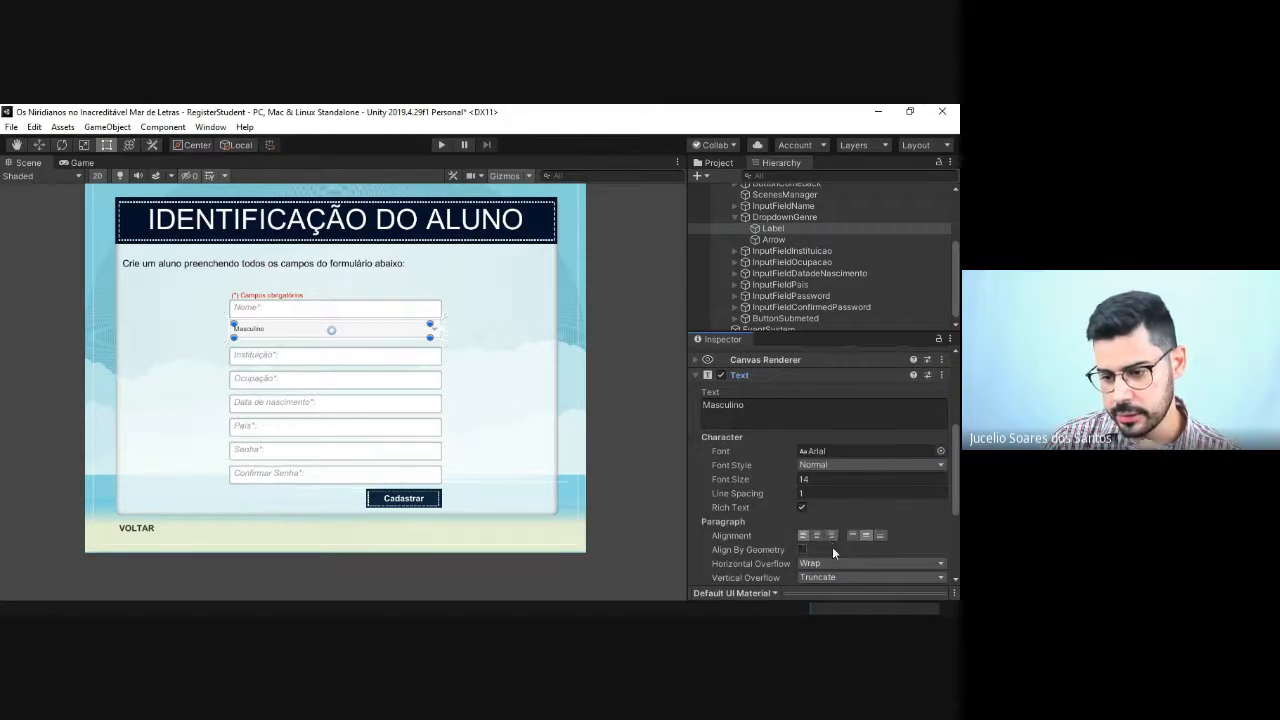
click(769, 406)
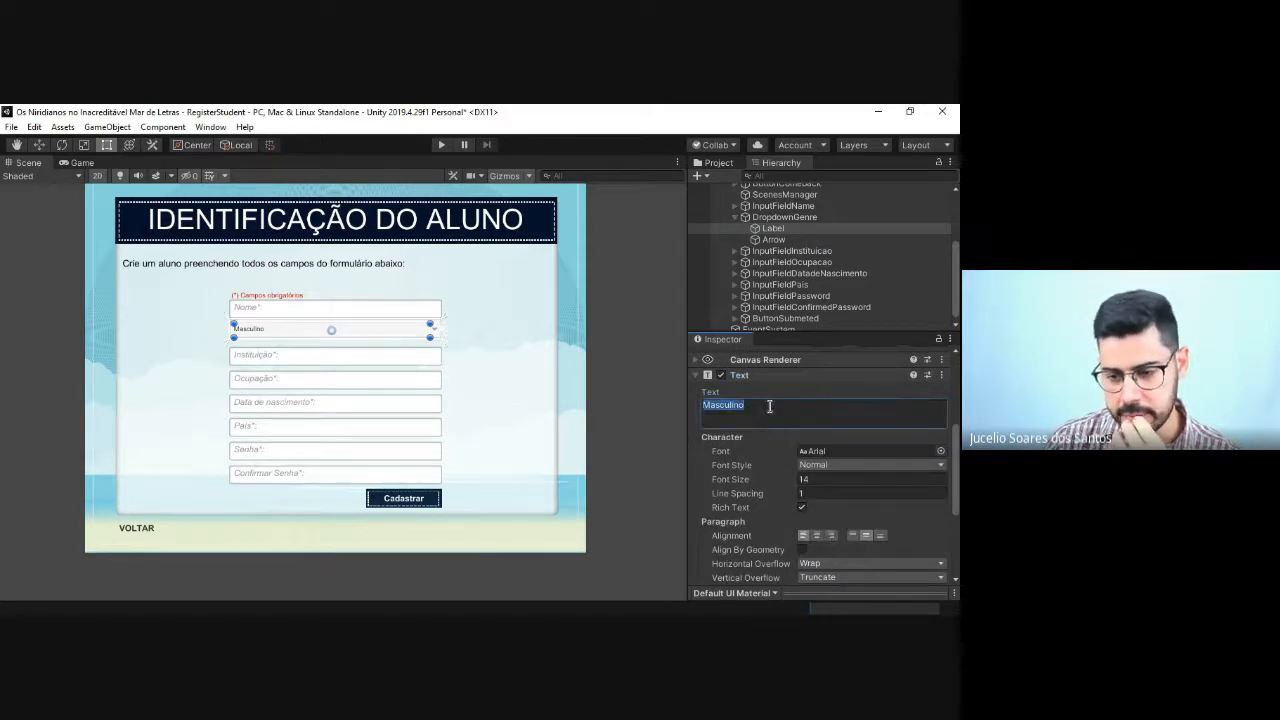
click(763, 406)
drag(762, 404, 704, 404)
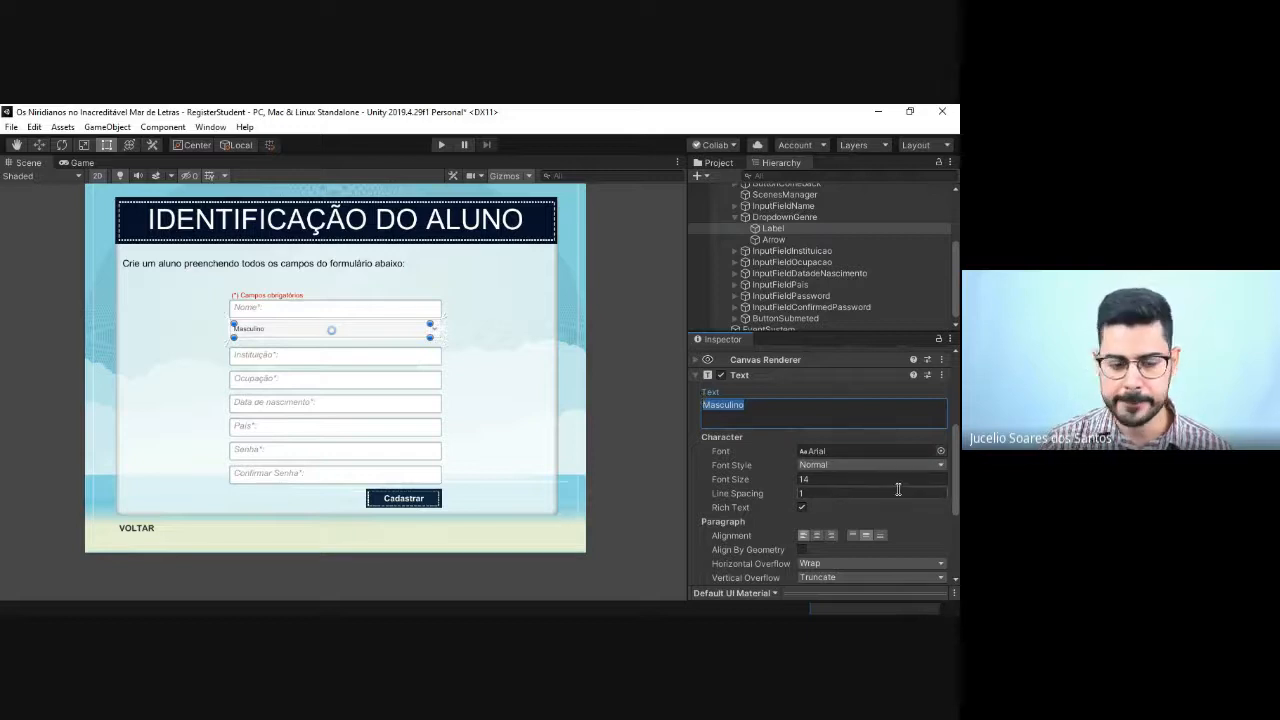
text(Sex)
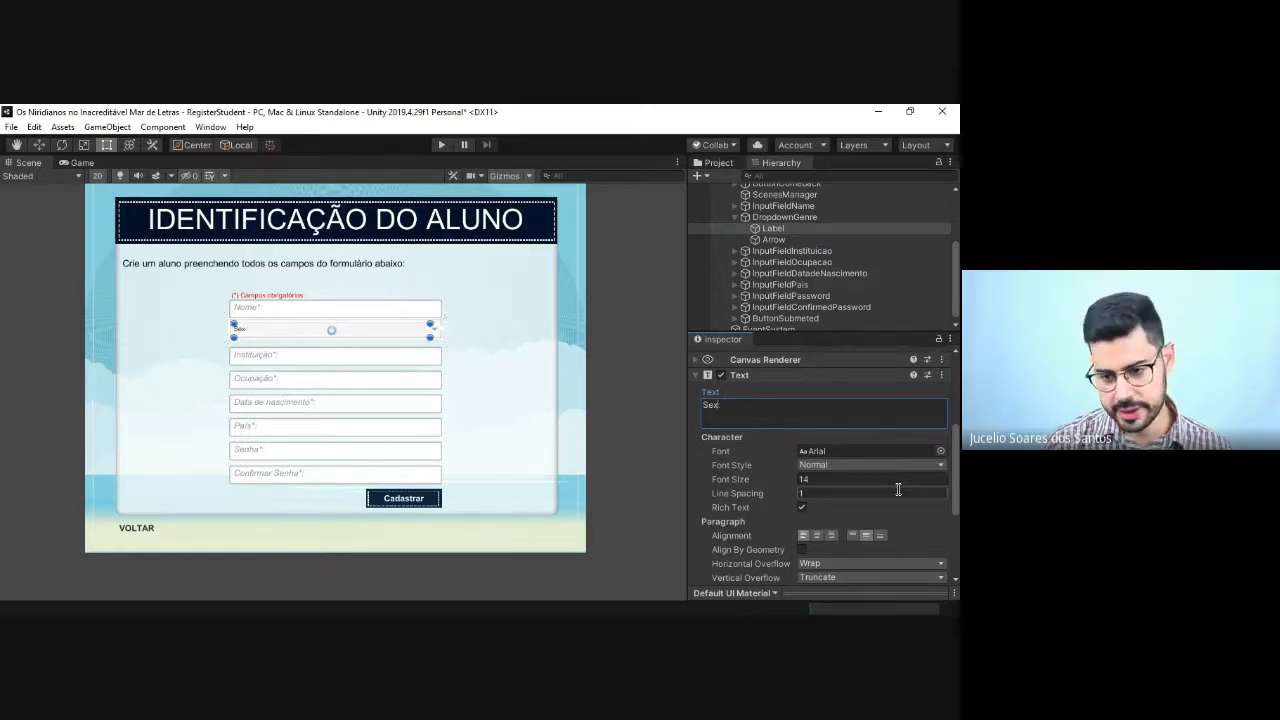
text(G)
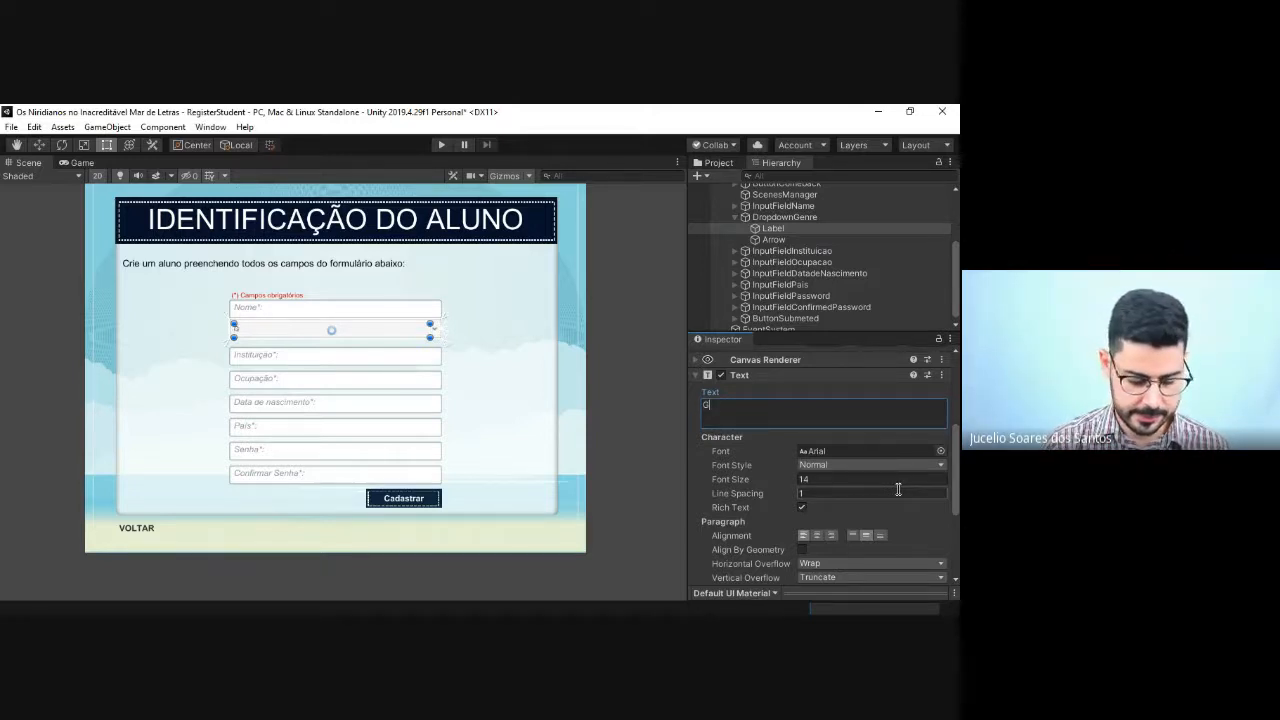
text(ênero:)
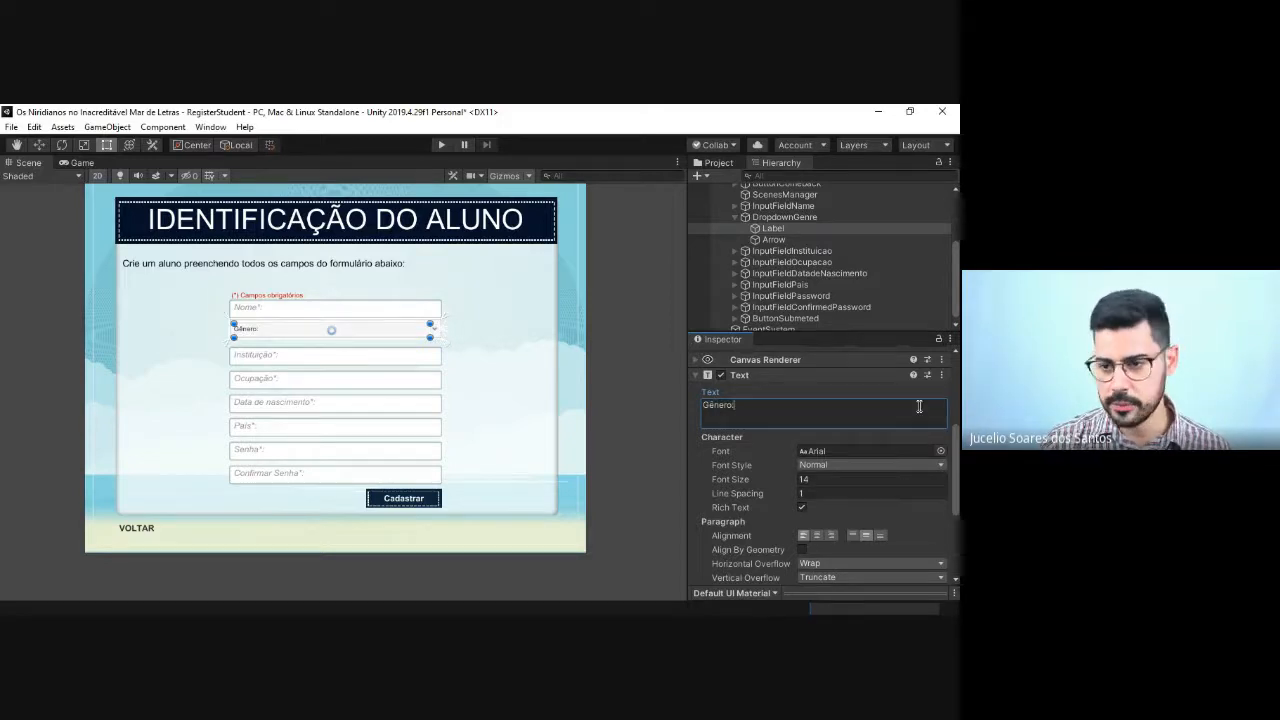
click(775, 241)
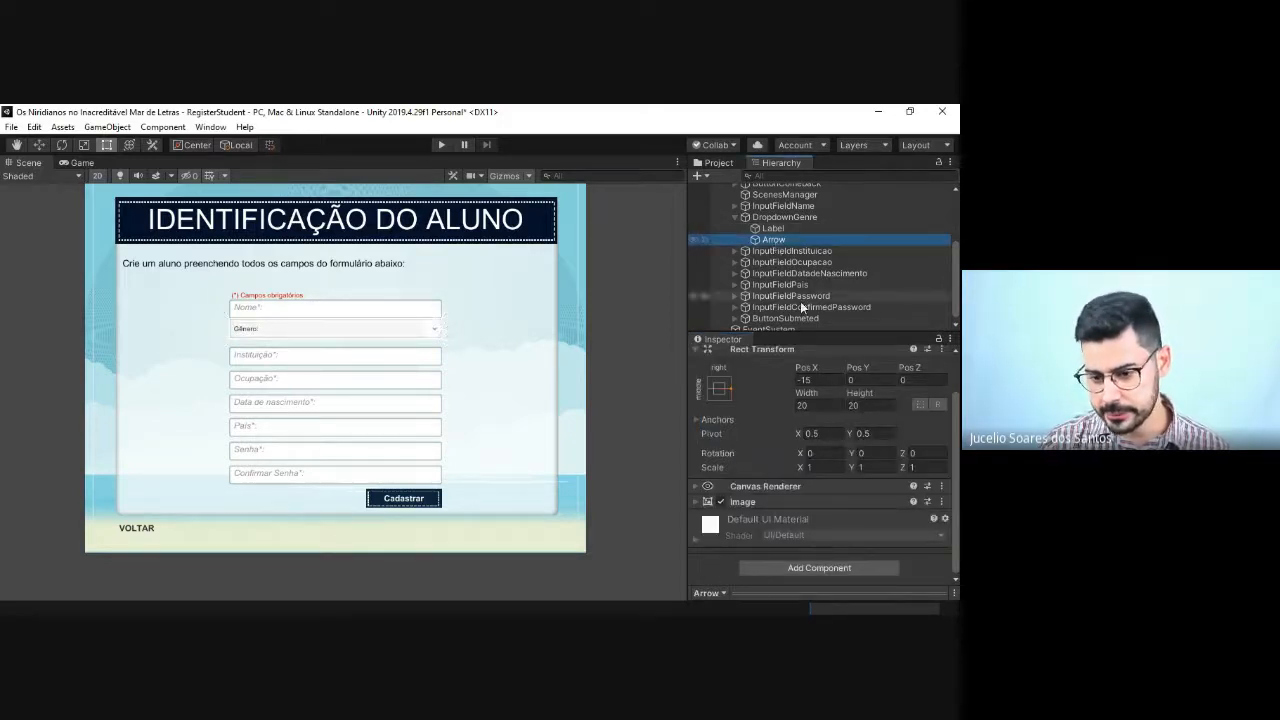
click(697, 486)
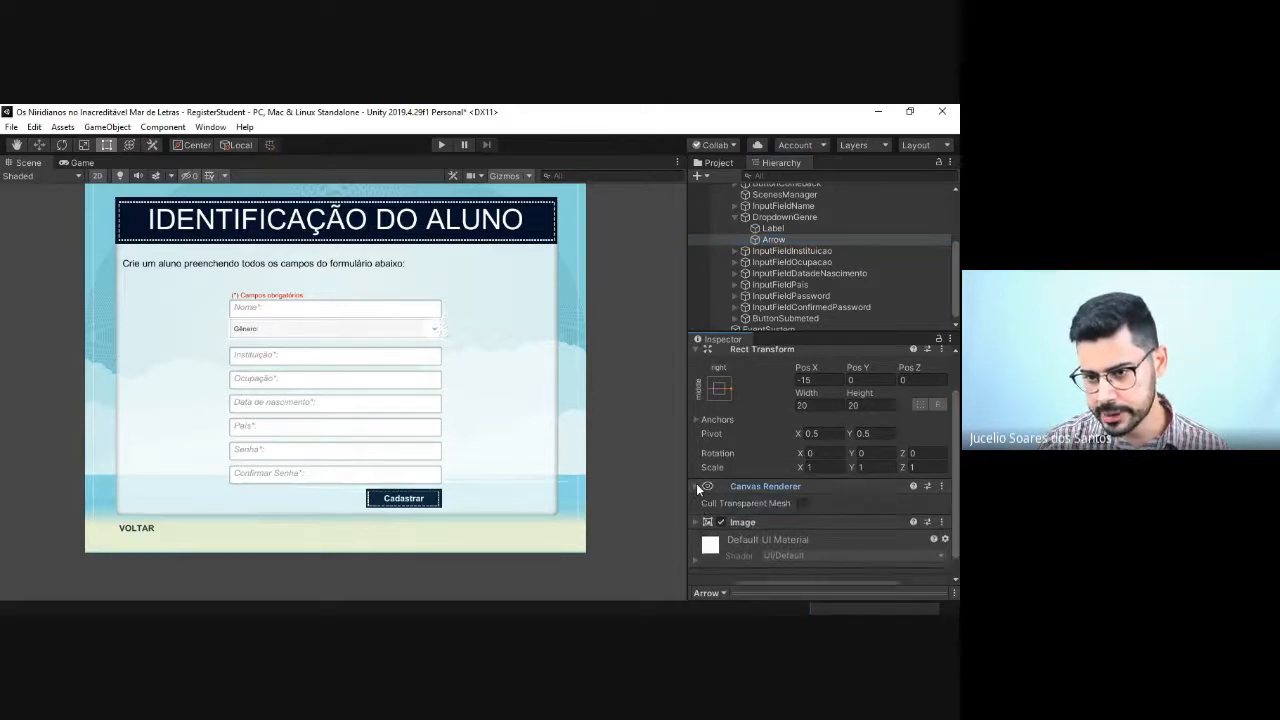
click(697, 486)
Step: Rename DropdownGenre's first two options, Option A and Option B, as "Masculino" and "Feminino"
click(790, 217)
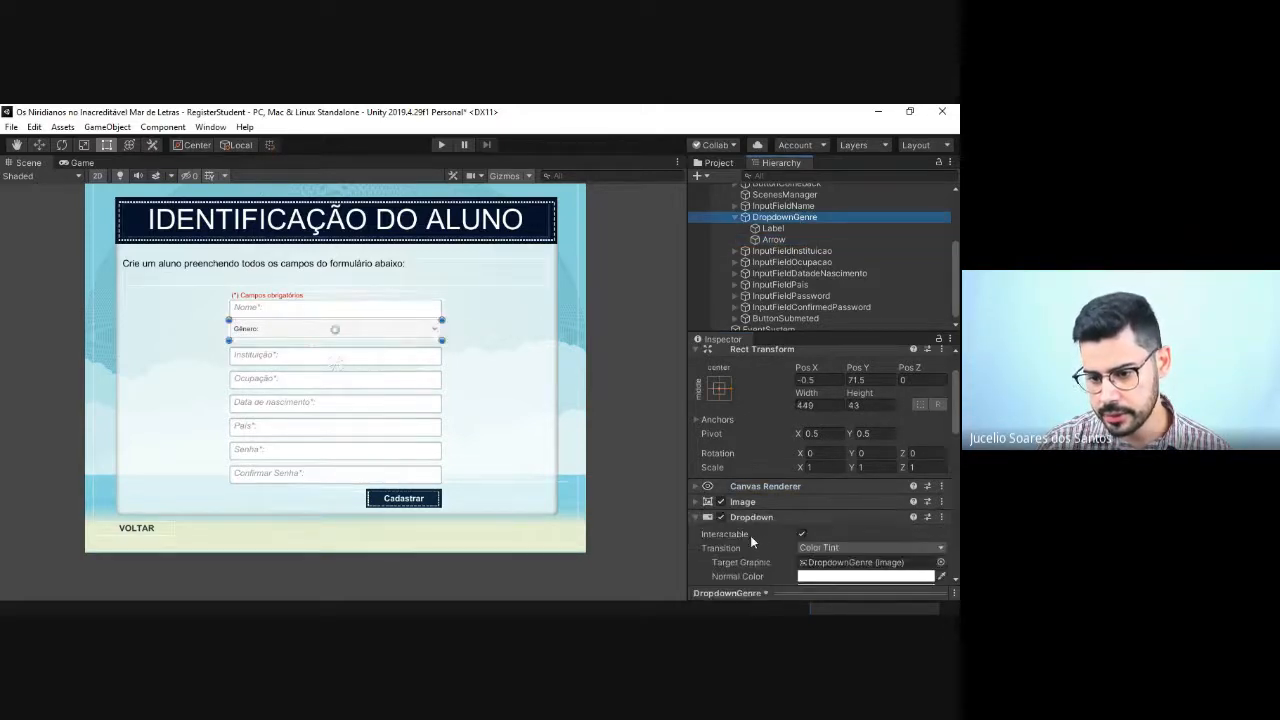
scroll(809, 526, down, 5)
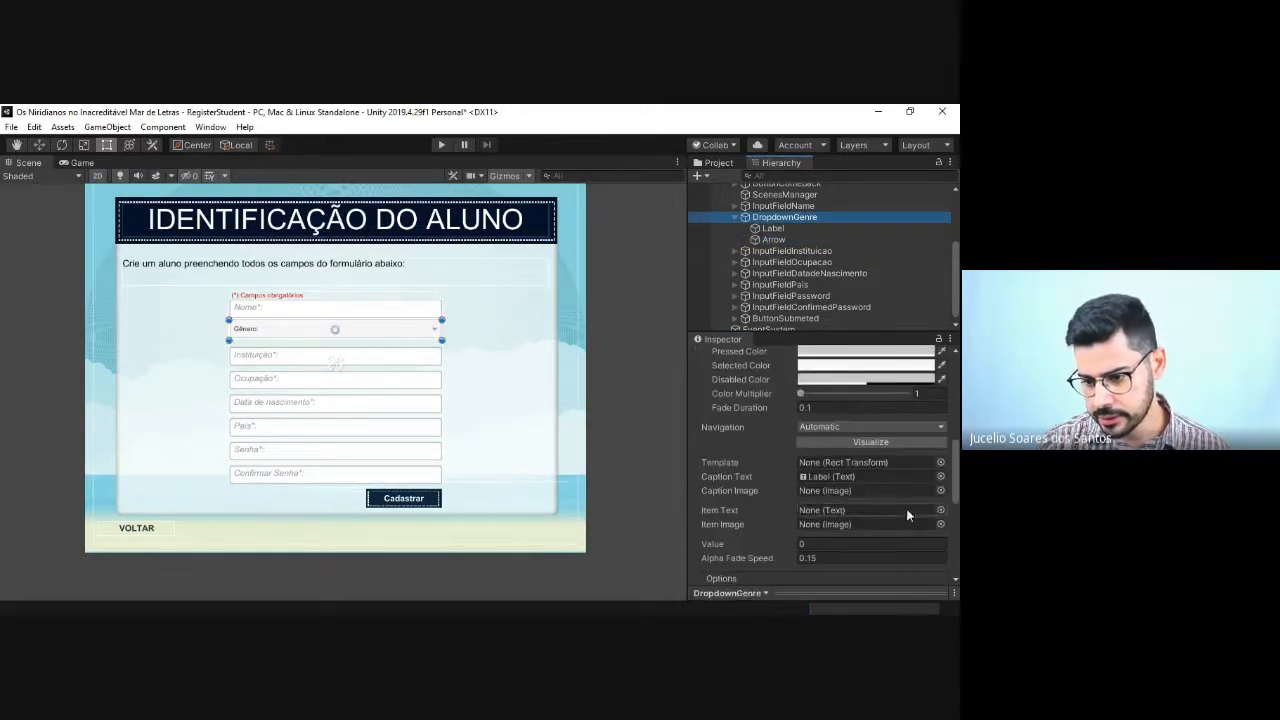
drag(950, 471, 959, 526)
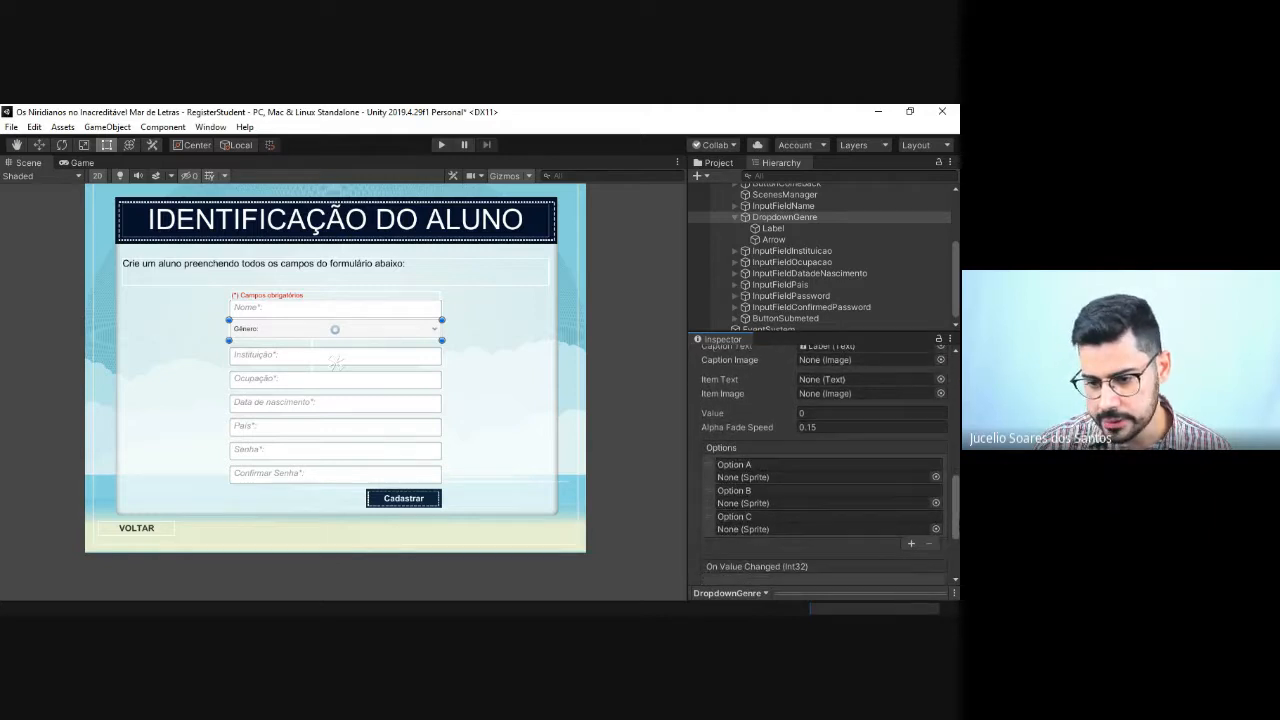
click(750, 465)
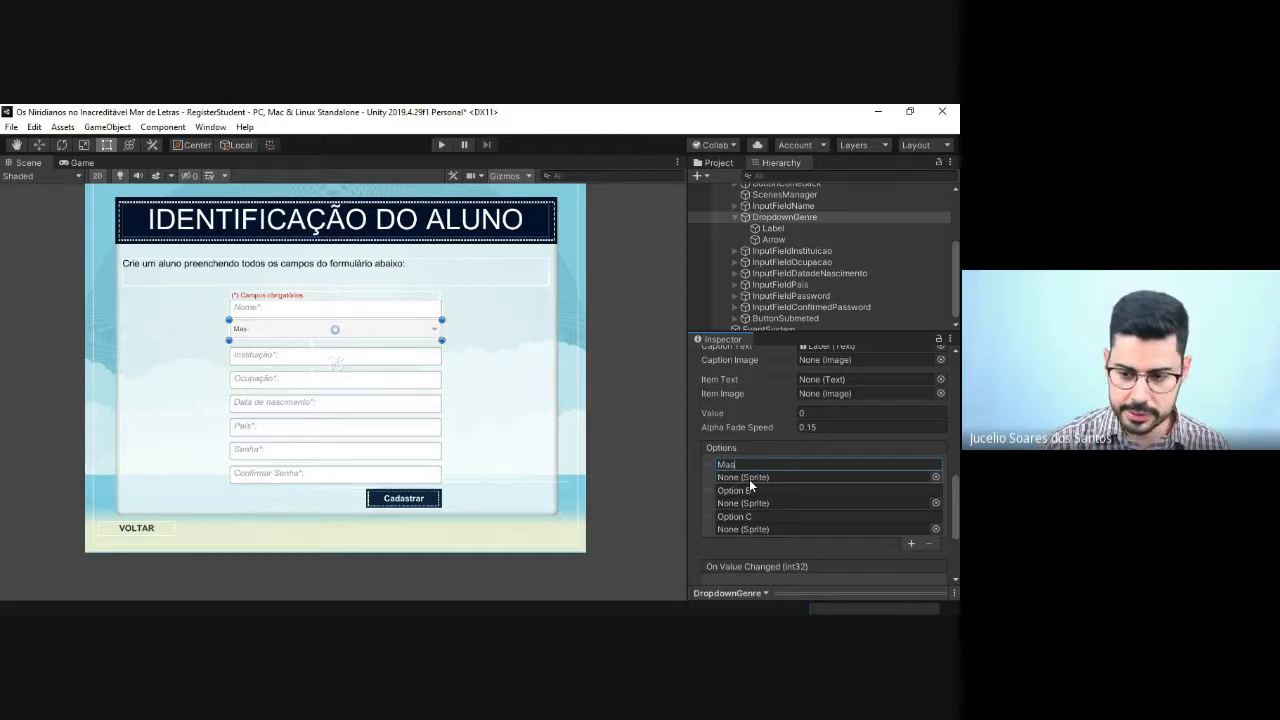
text(Masculino)
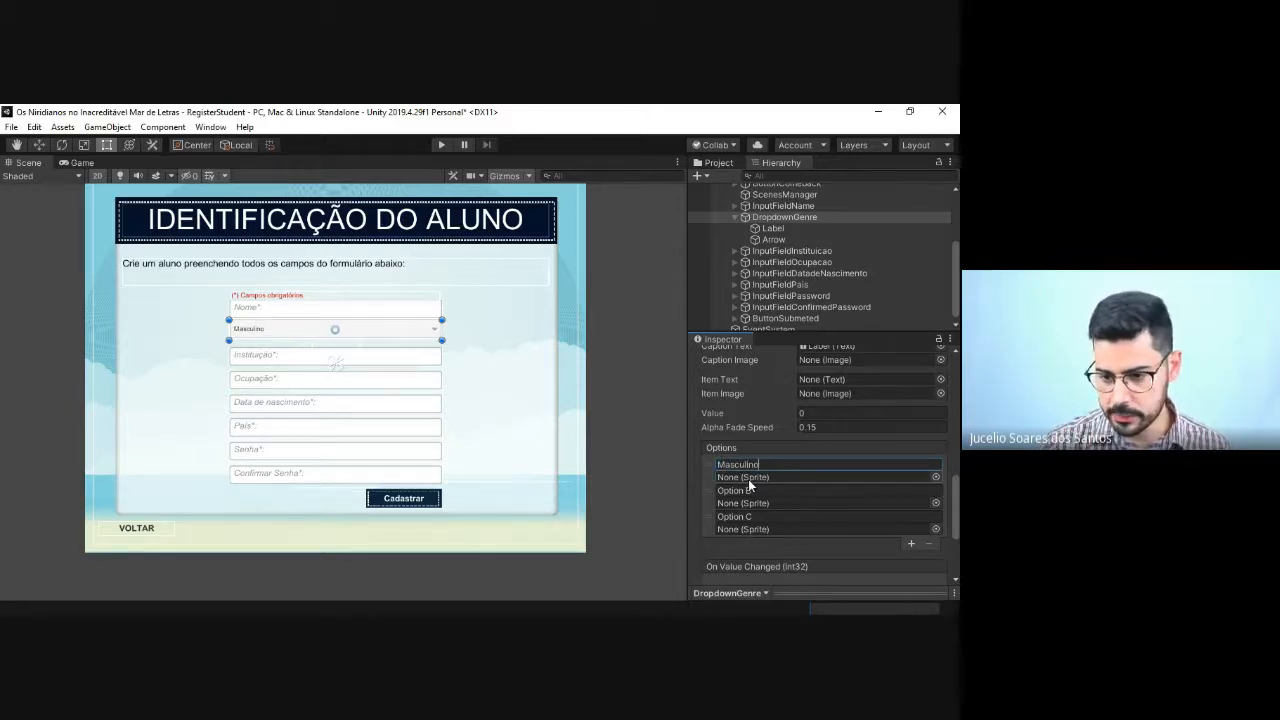
text(ino)
click(756, 490)
text(Fe)
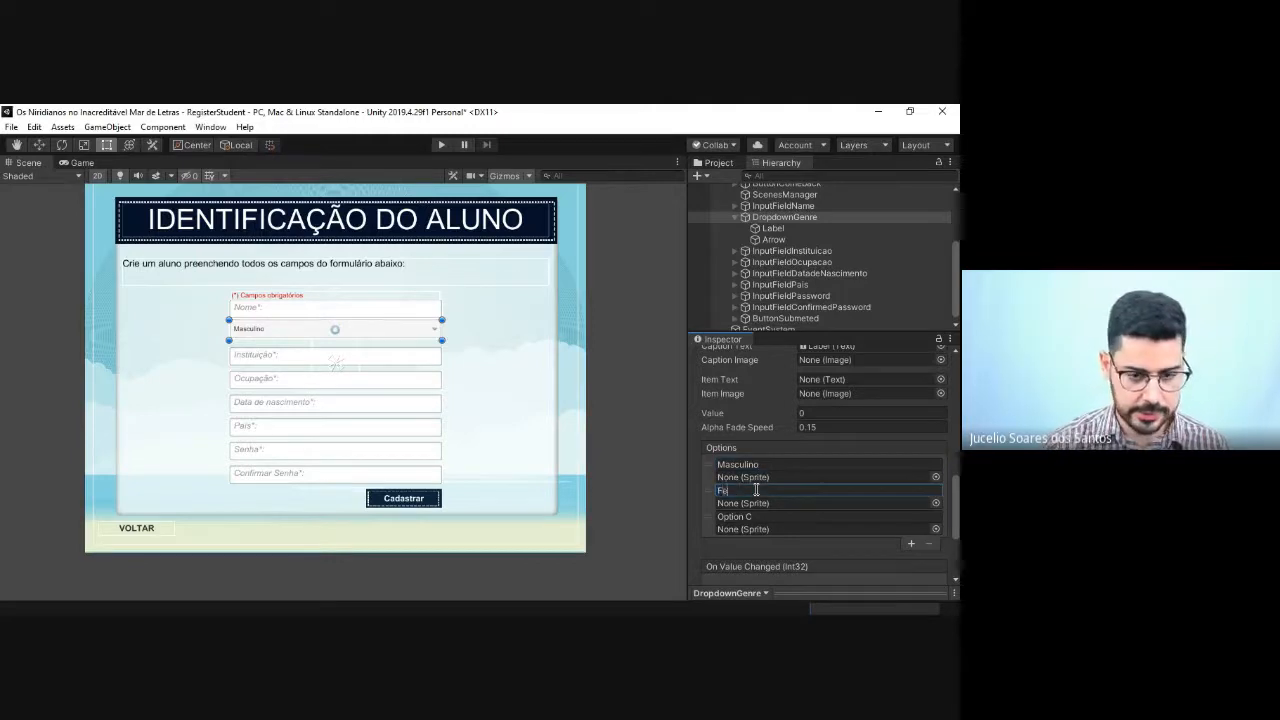
text(minino)
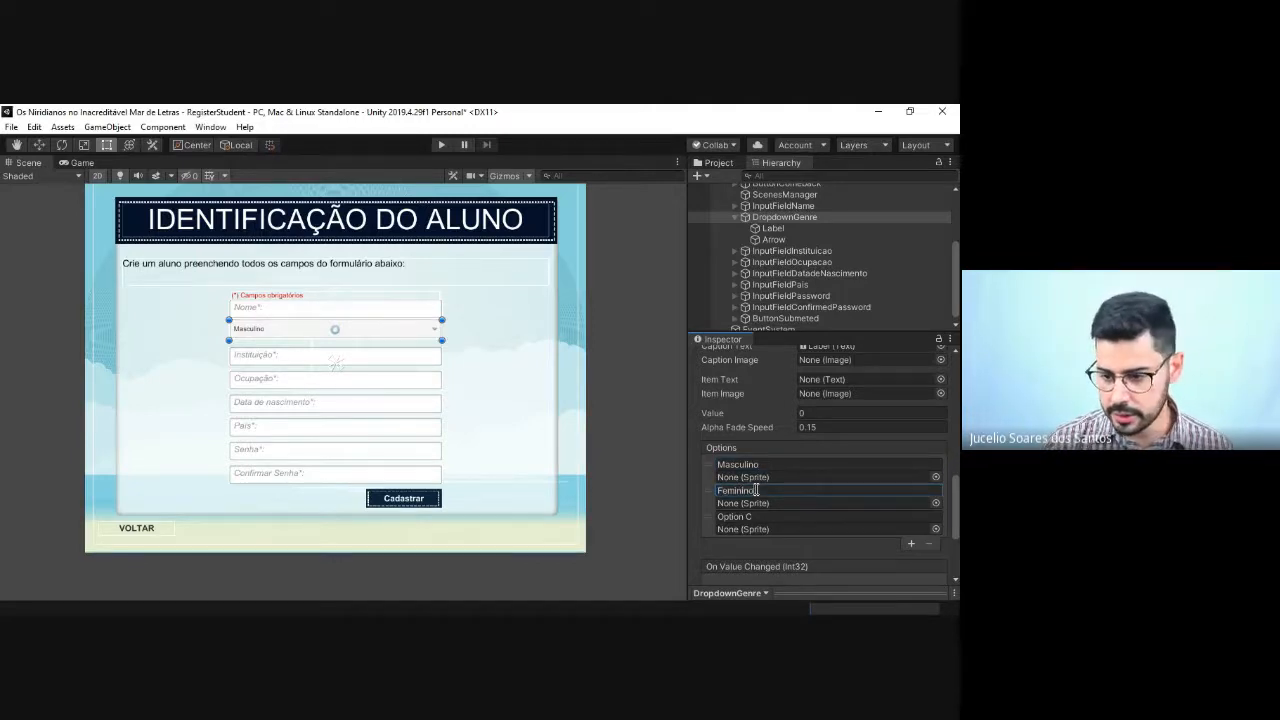
Step: Remove Option C from DropdownGenre's options list
click(860, 516)
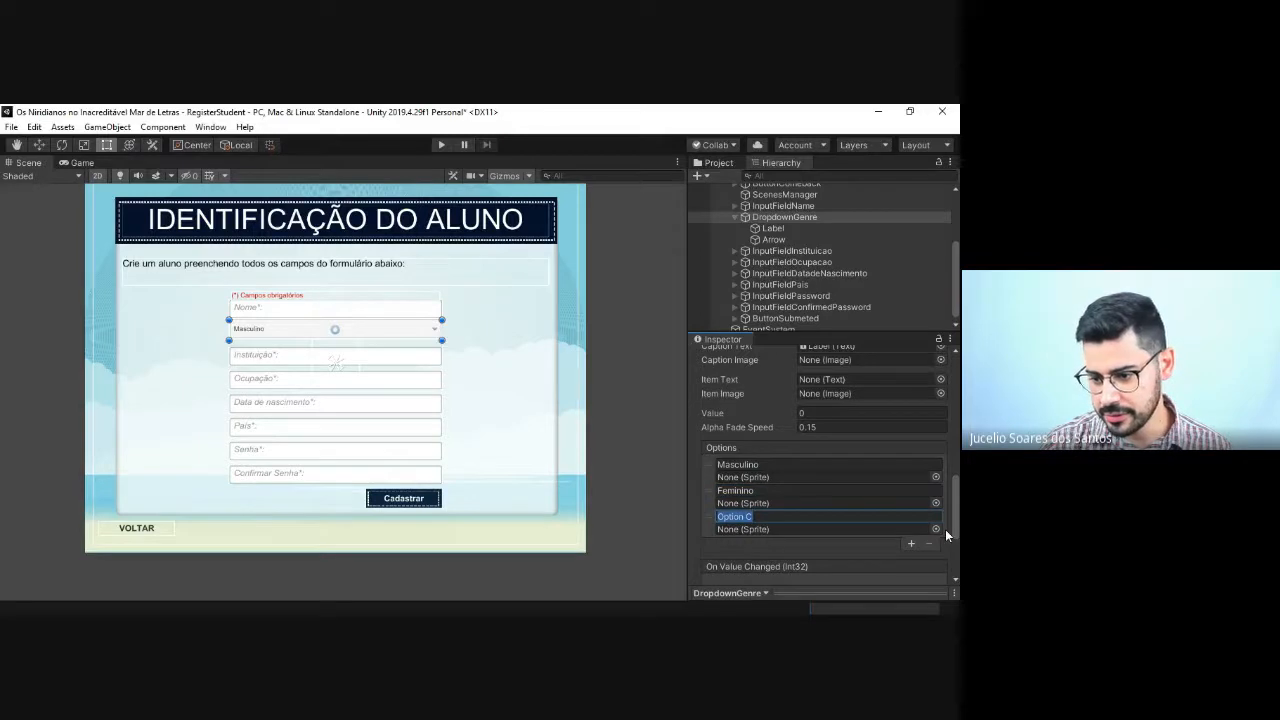
click(936, 530)
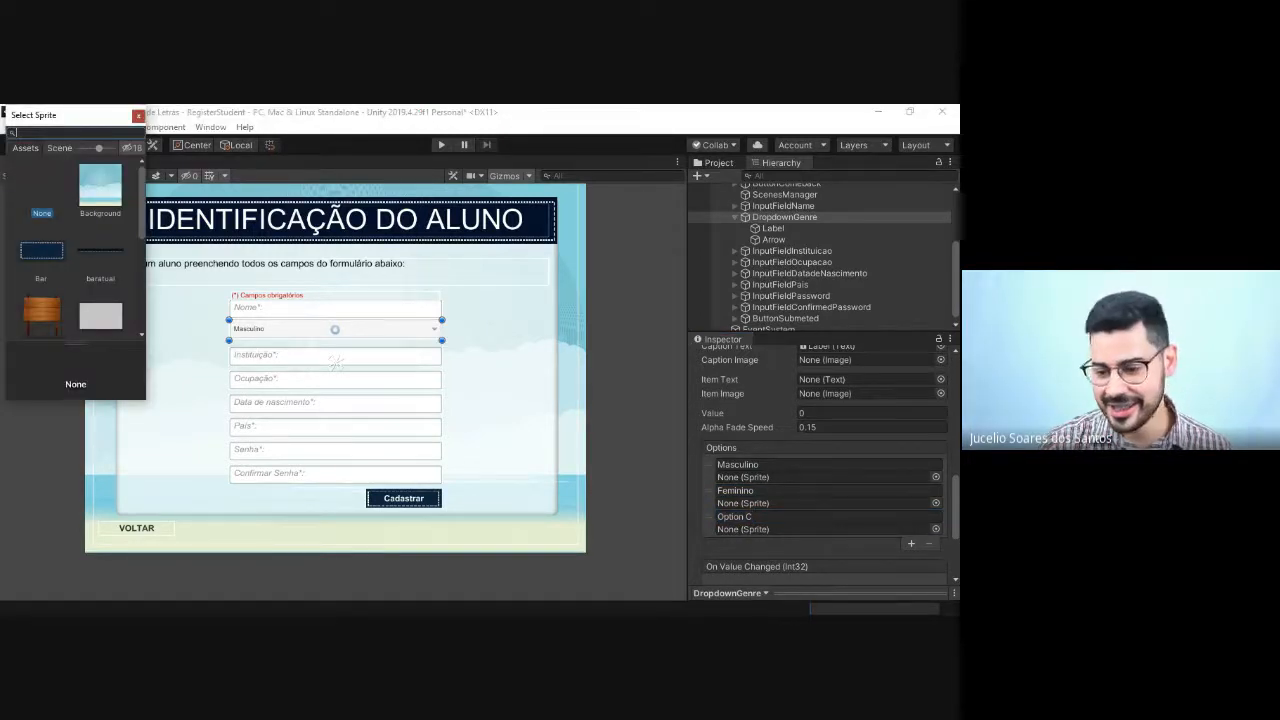
click(138, 115)
click(712, 518)
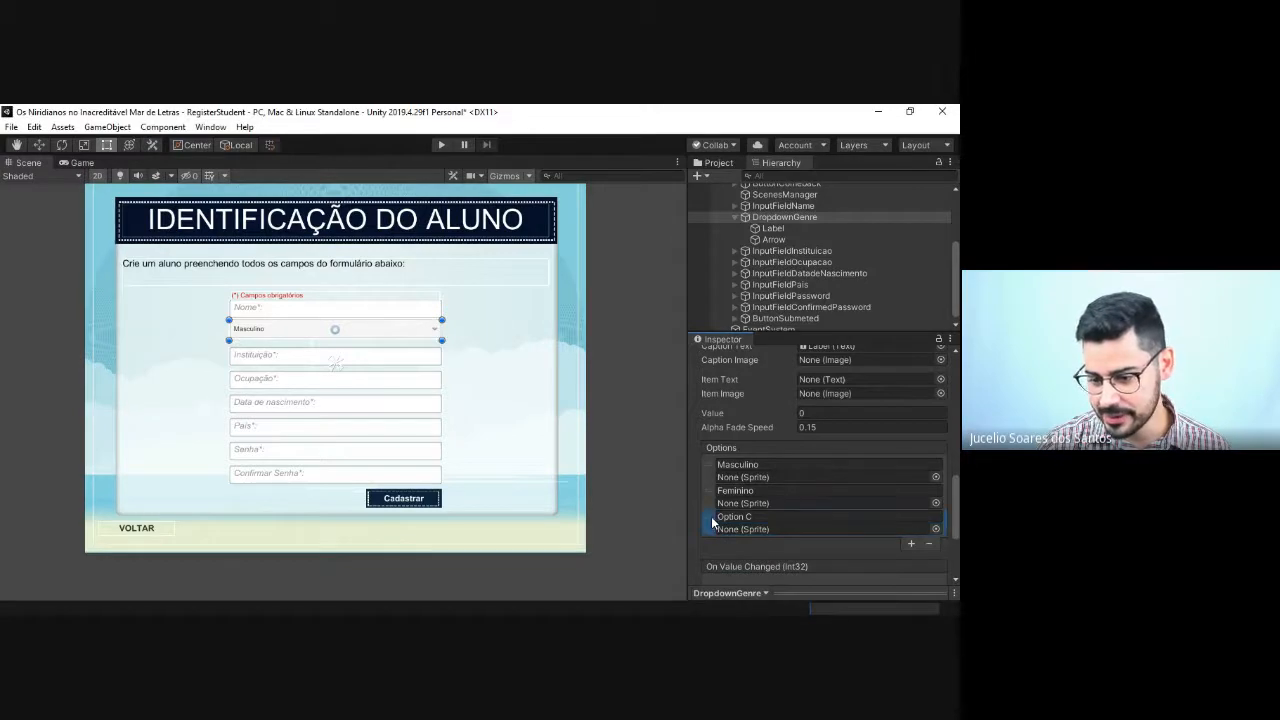
click(929, 545)
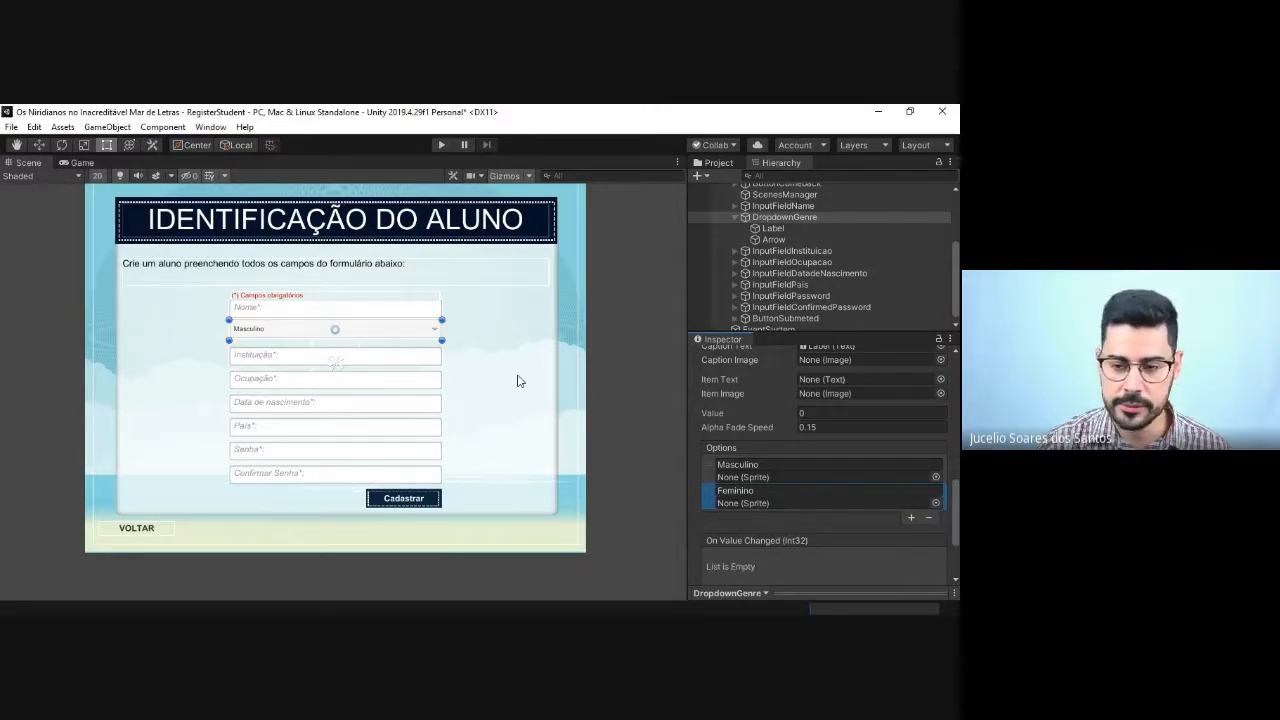
Step: Run the scene, try to open the gender dropdown with its renamed options, and stop play mode
click(438, 146)
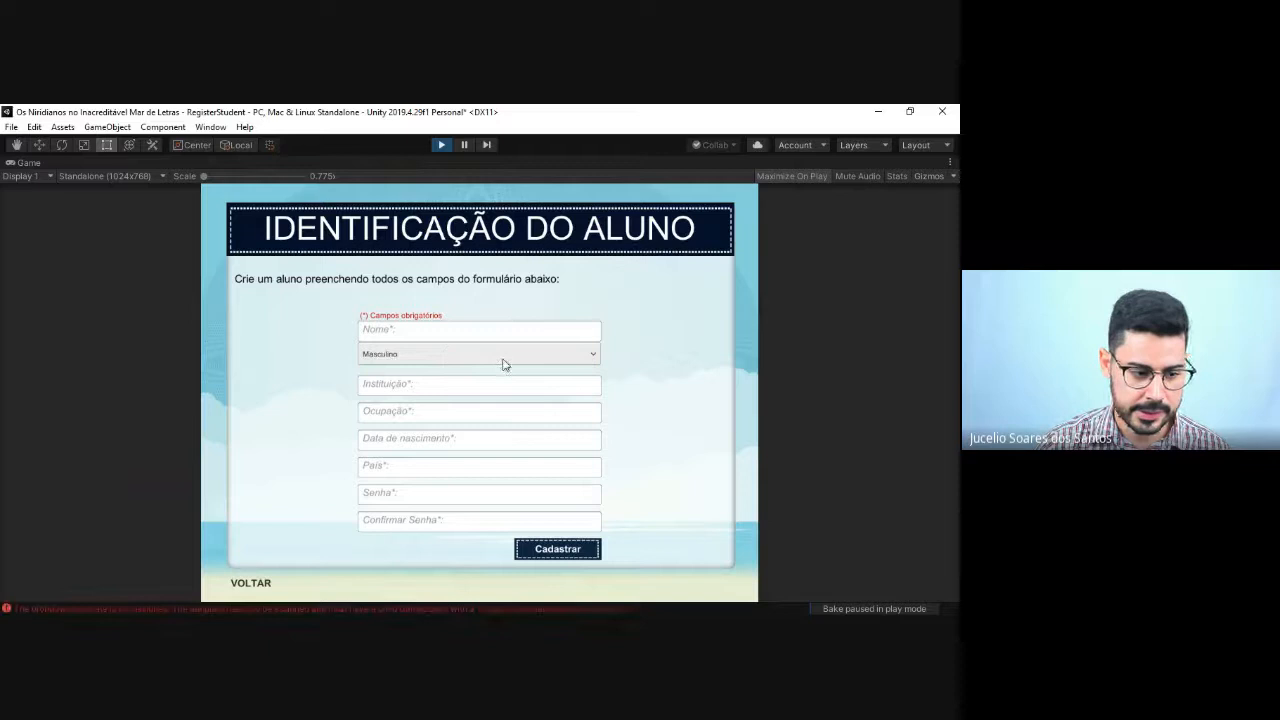
click(599, 355)
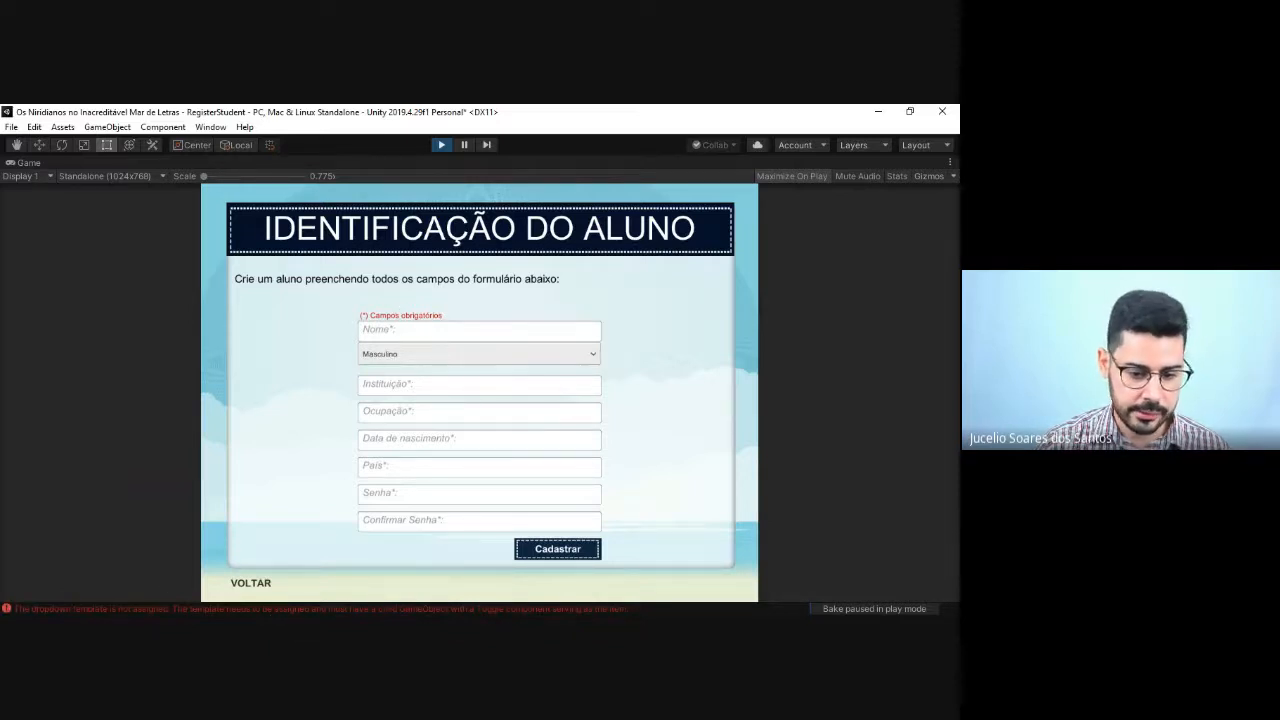
click(441, 145)
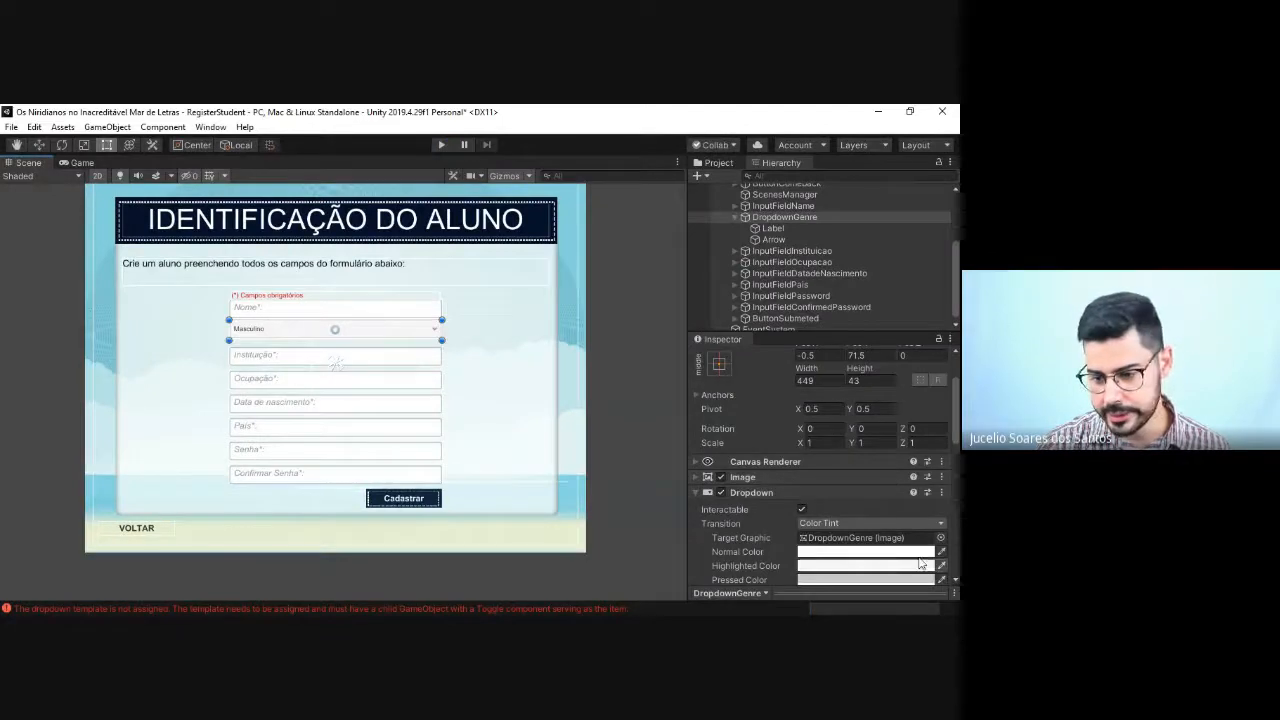
Step: Assign the DropdownArrow sprite to both the Masculino and Feminino options of DropdownGenre
scroll(920, 565, down, 10)
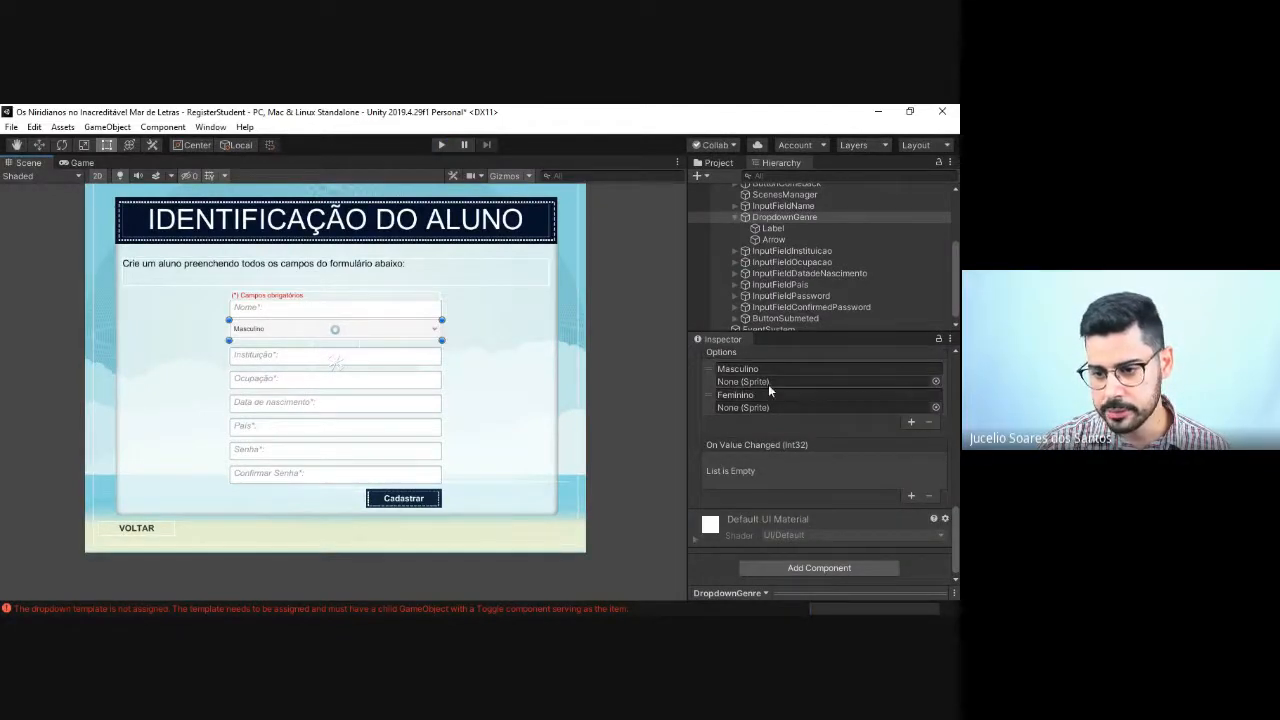
click(935, 382)
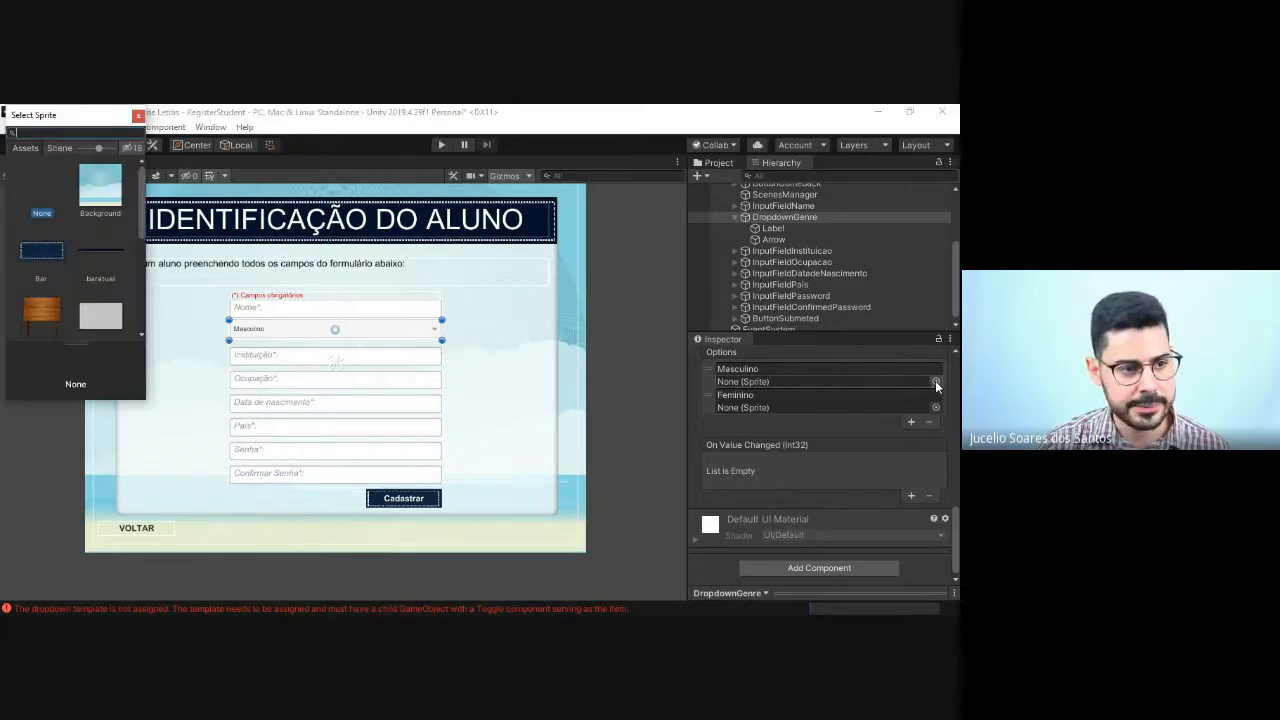
scroll(75, 240, down, 5)
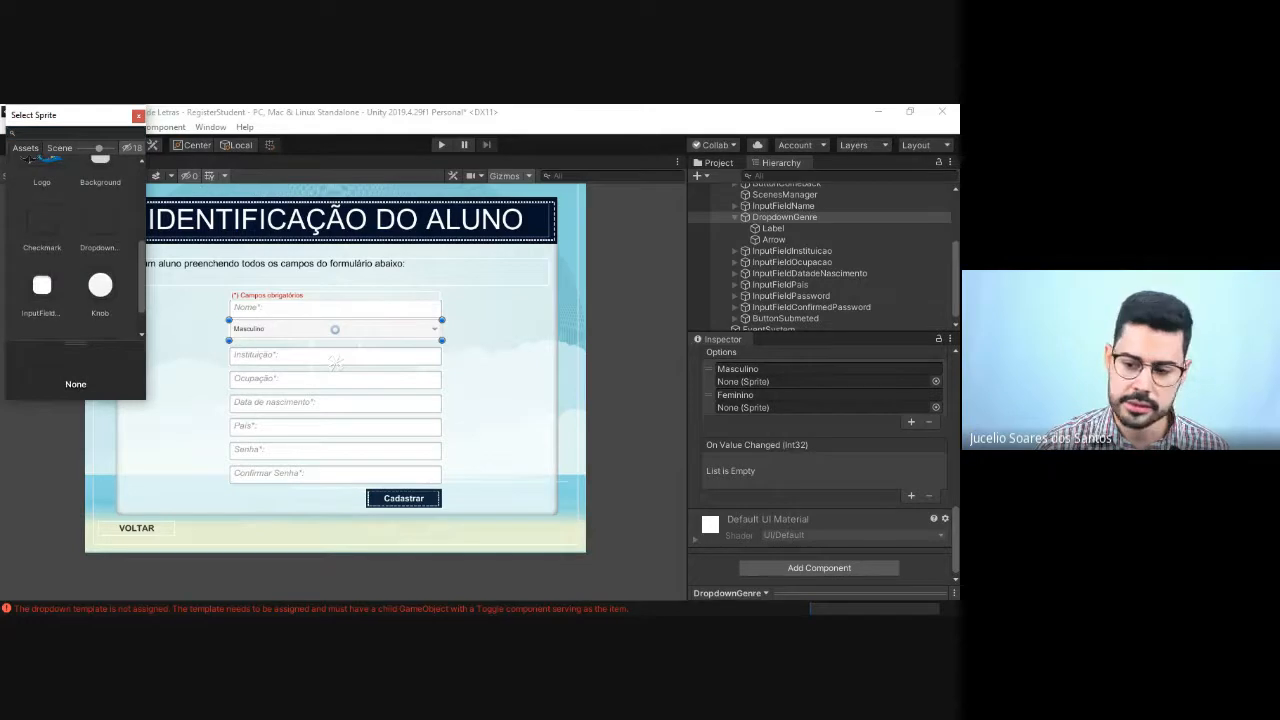
scroll(75, 240, down, 1)
click(42, 224)
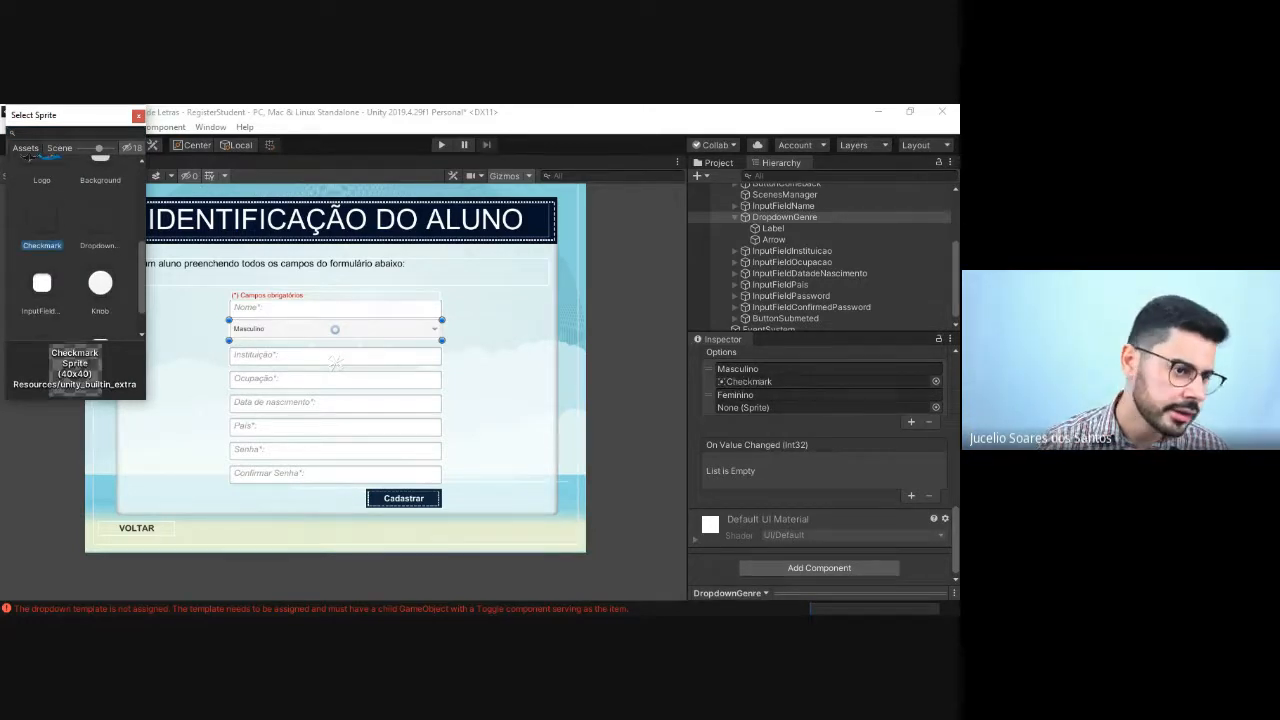
click(100, 224)
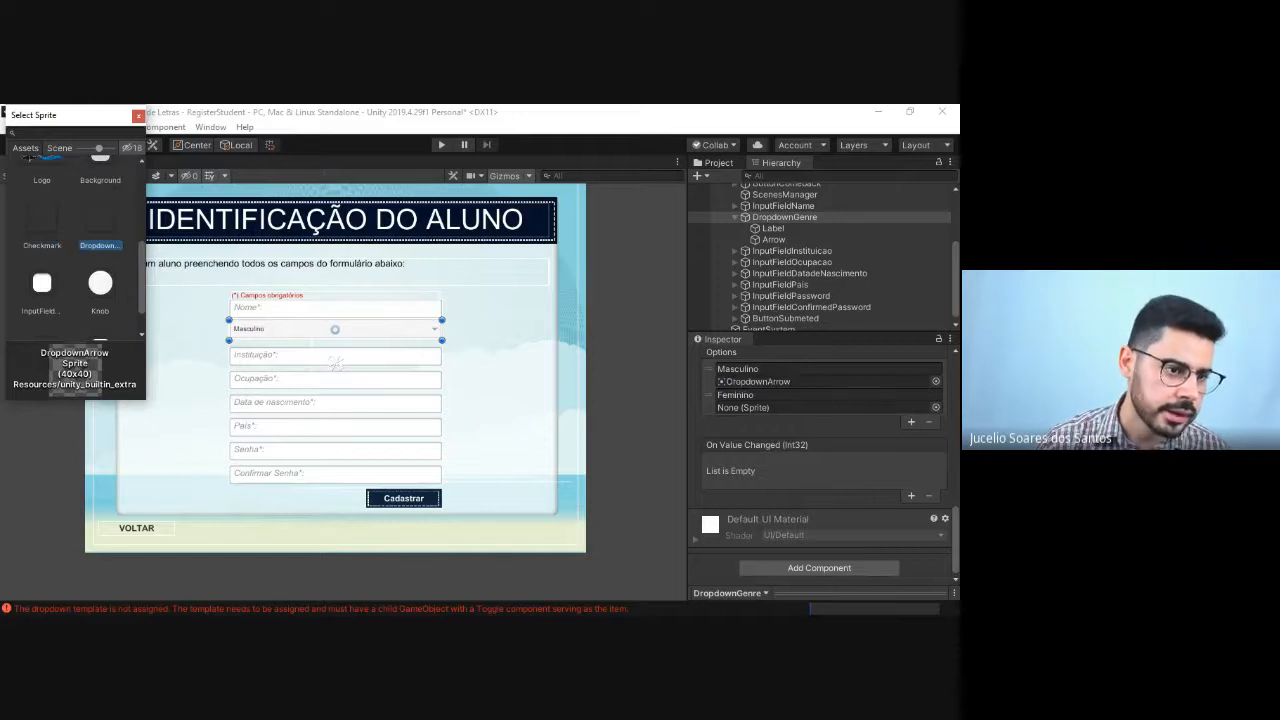
double_click(102, 229)
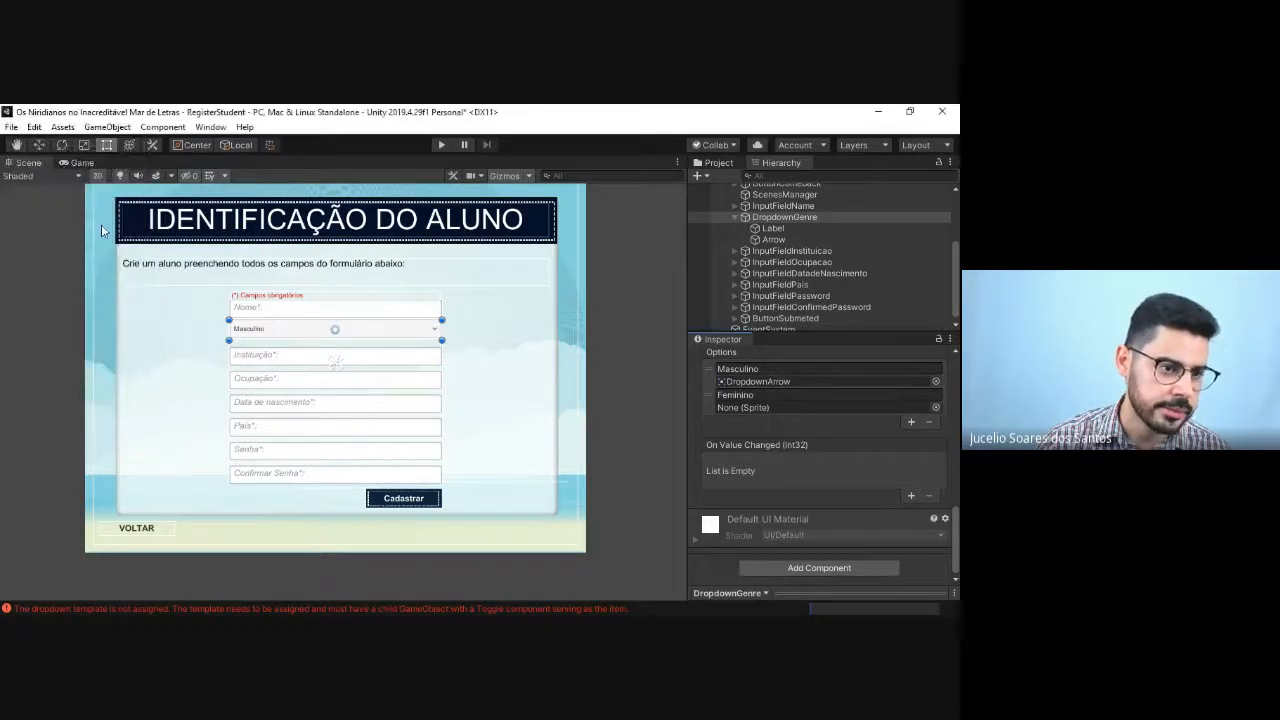
click(935, 408)
scroll(75, 250, down, 3)
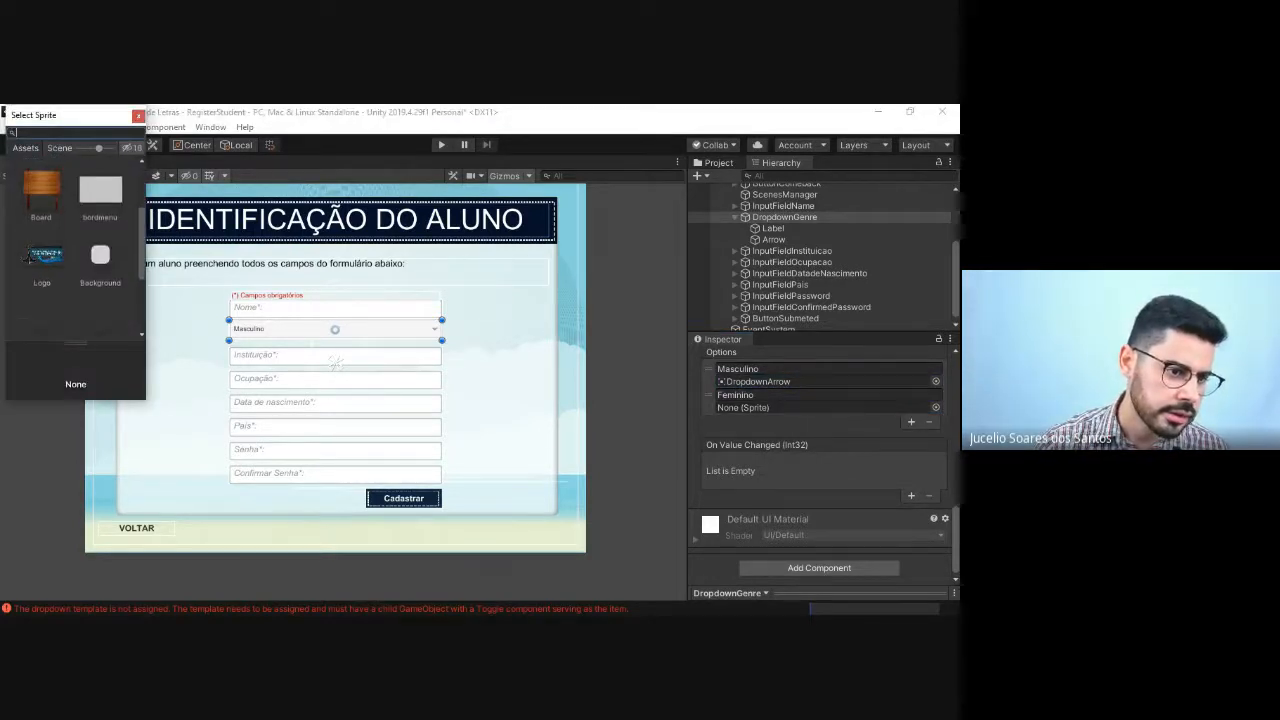
double_click(97, 240)
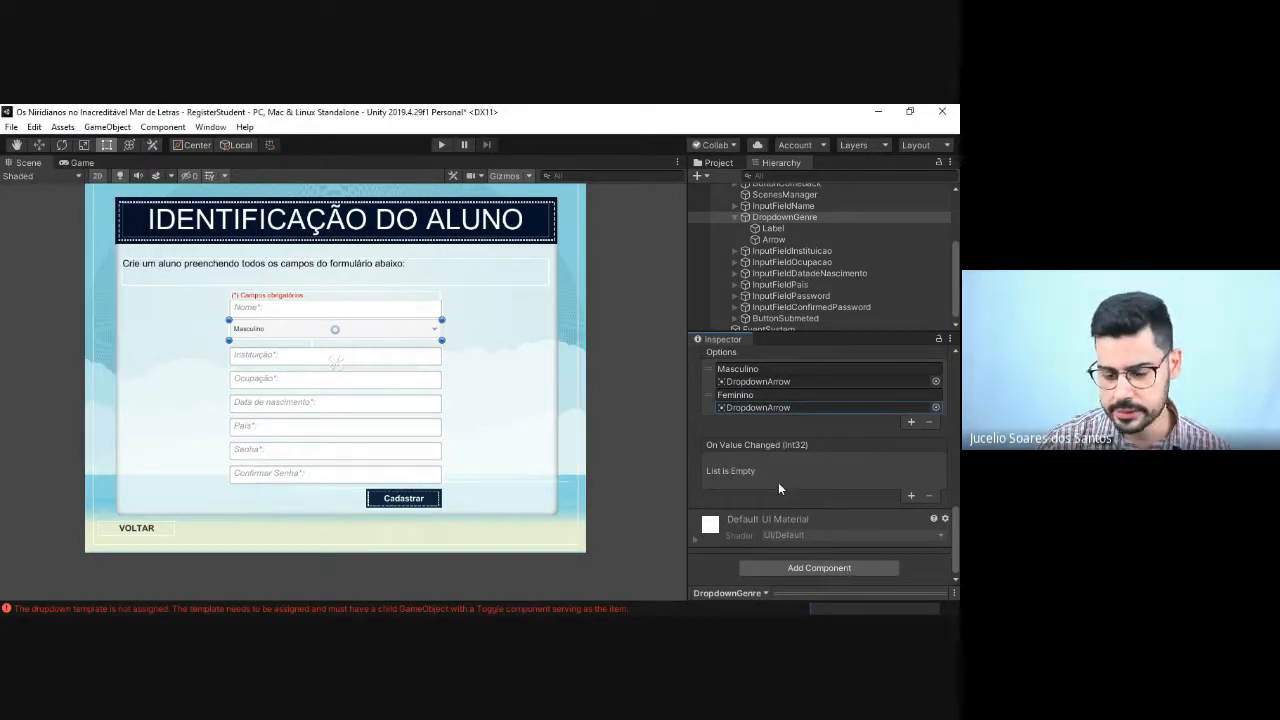
Step: Test opening the gender dropdown in play mode and review DropdownGenre's Dropdown component settings
click(443, 148)
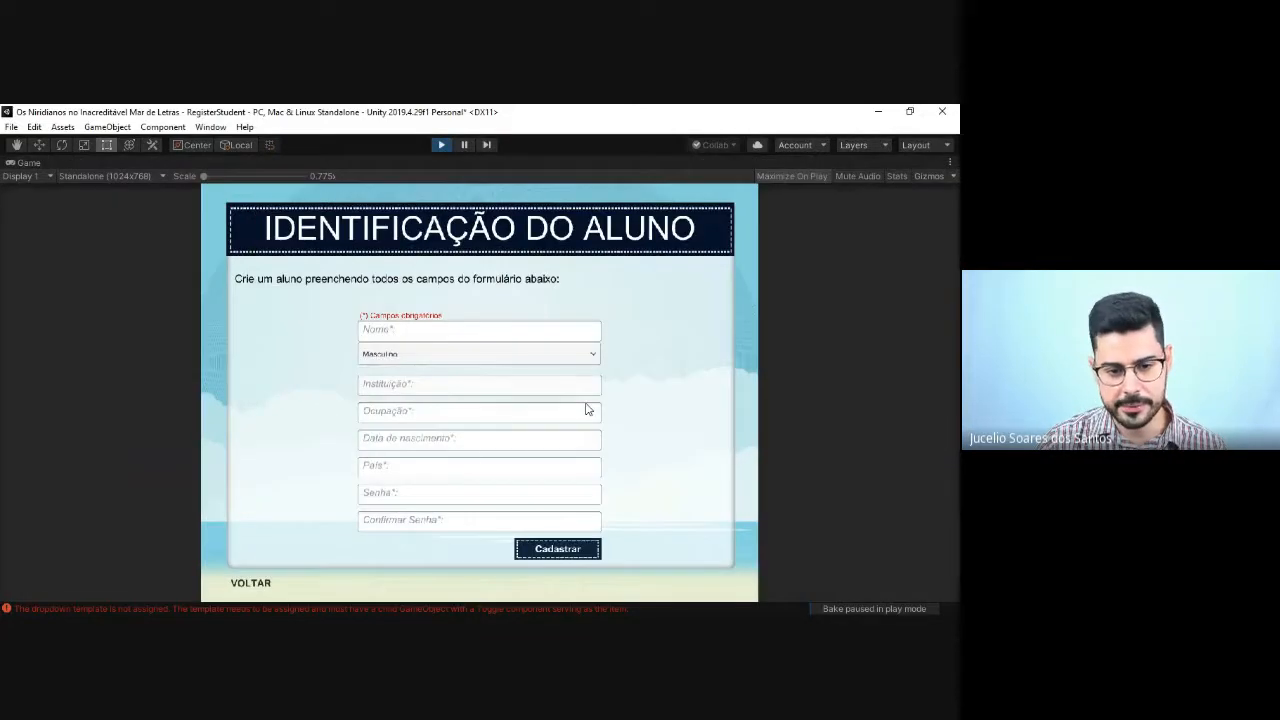
click(537, 358)
click(537, 358)
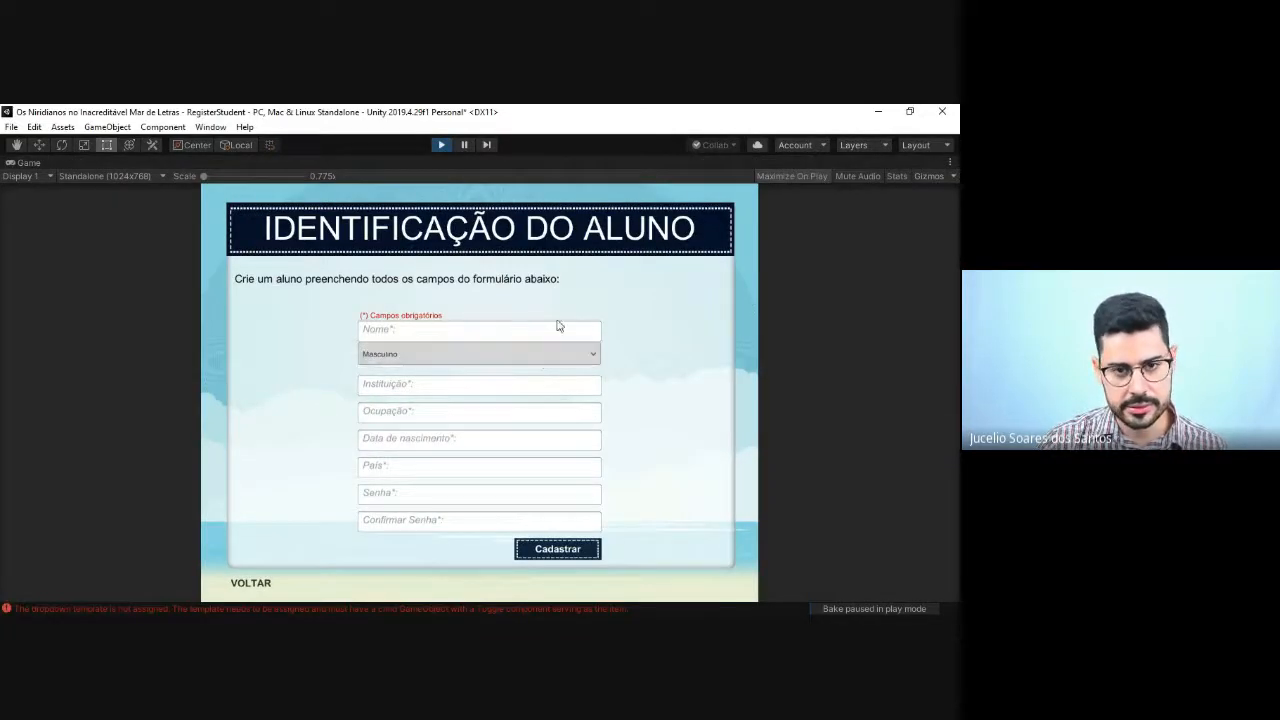
click(441, 145)
scroll(816, 502, down, 10)
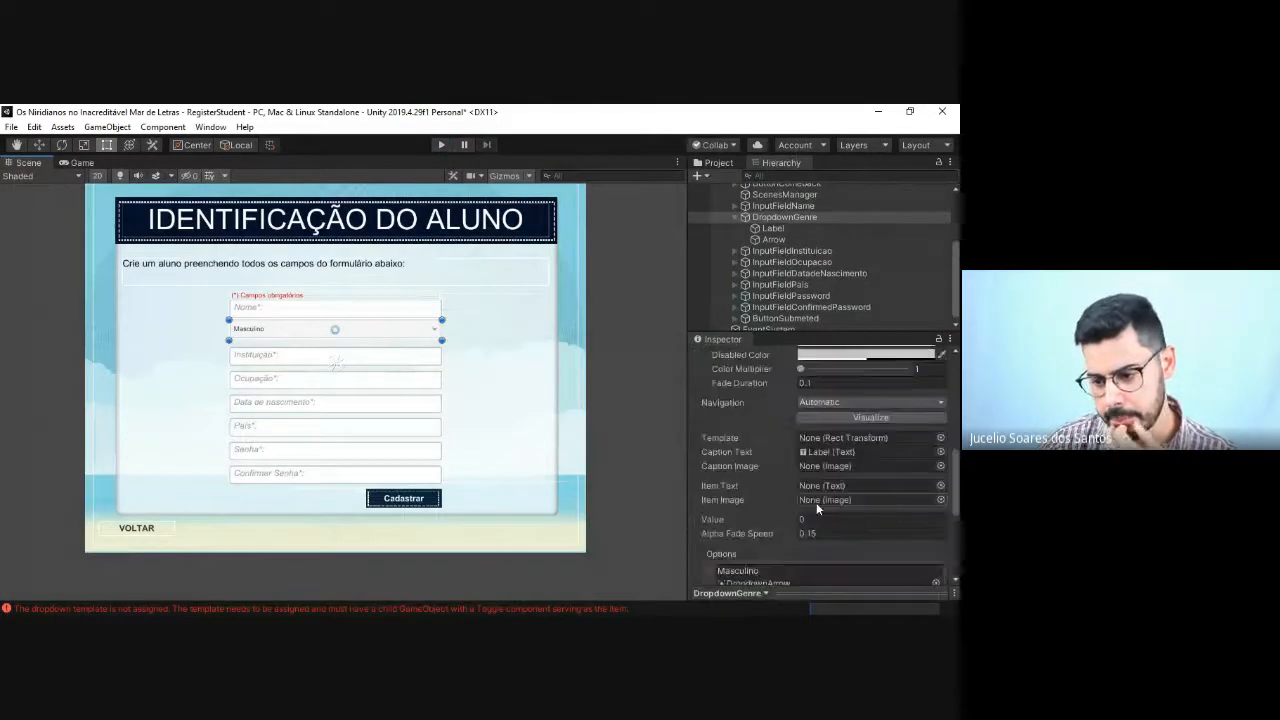
scroll(816, 495, up, 8)
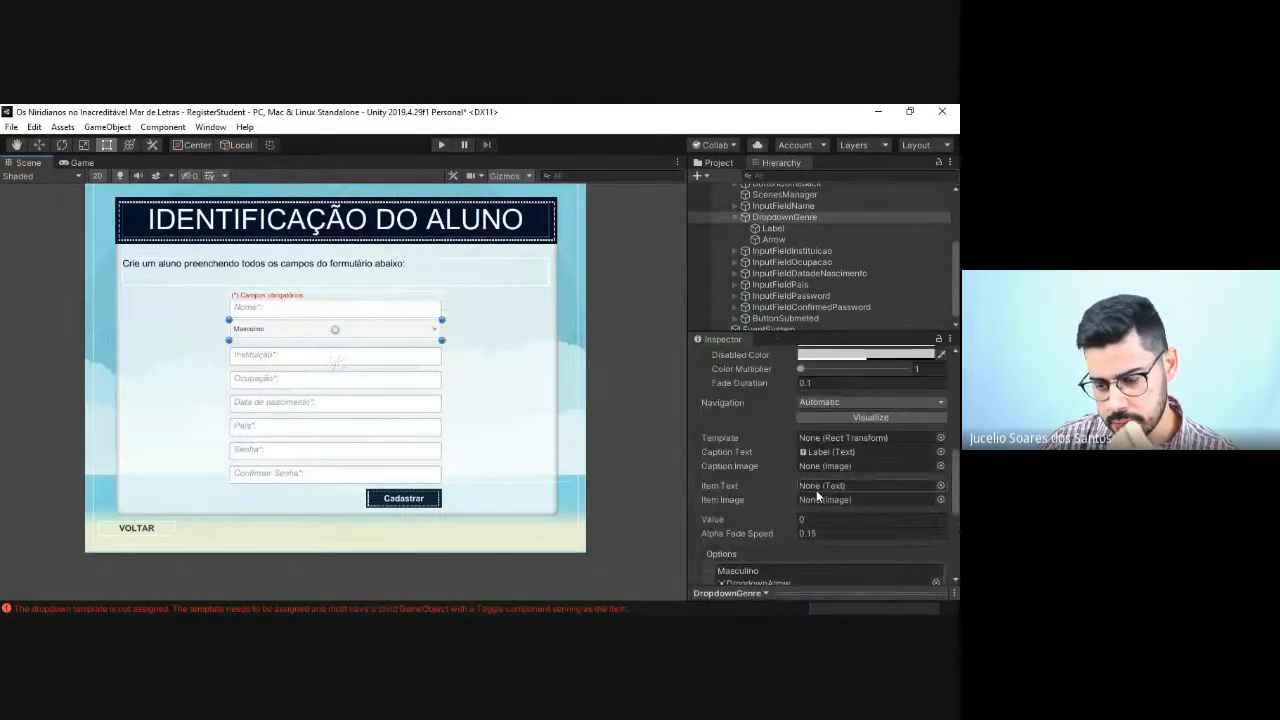
scroll(816, 490, up, 2)
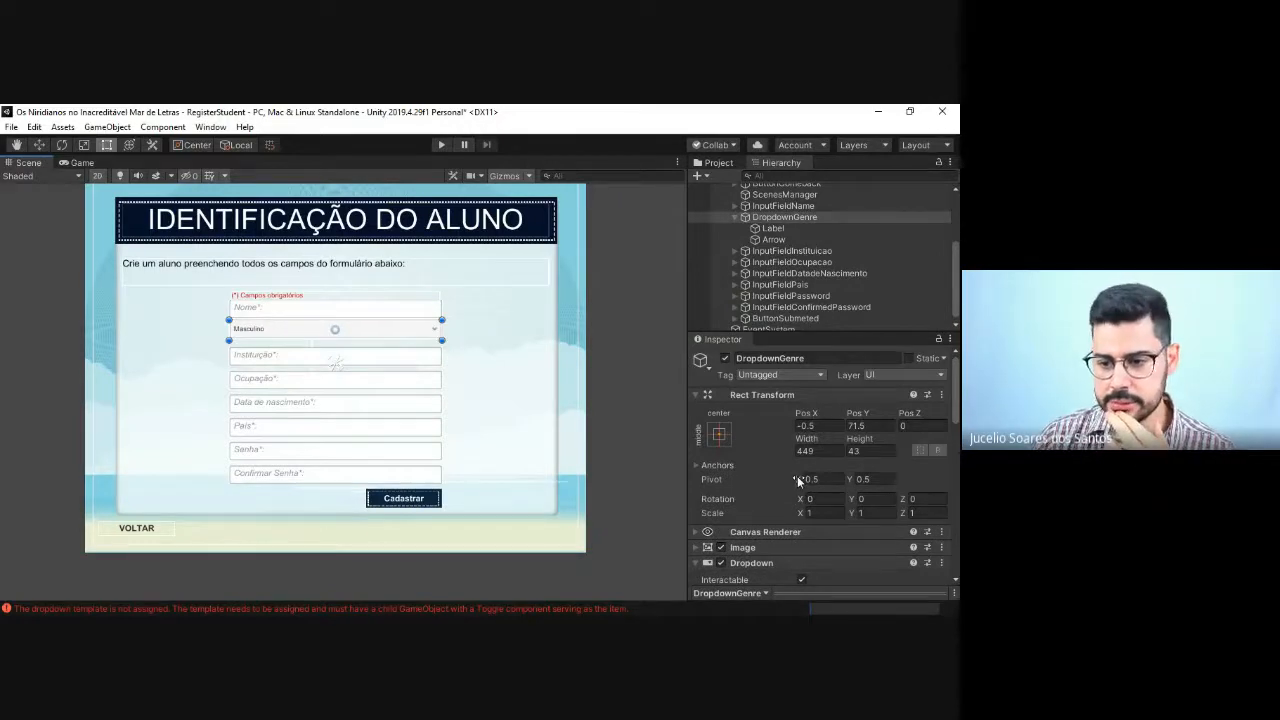
scroll(793, 477, down, 3)
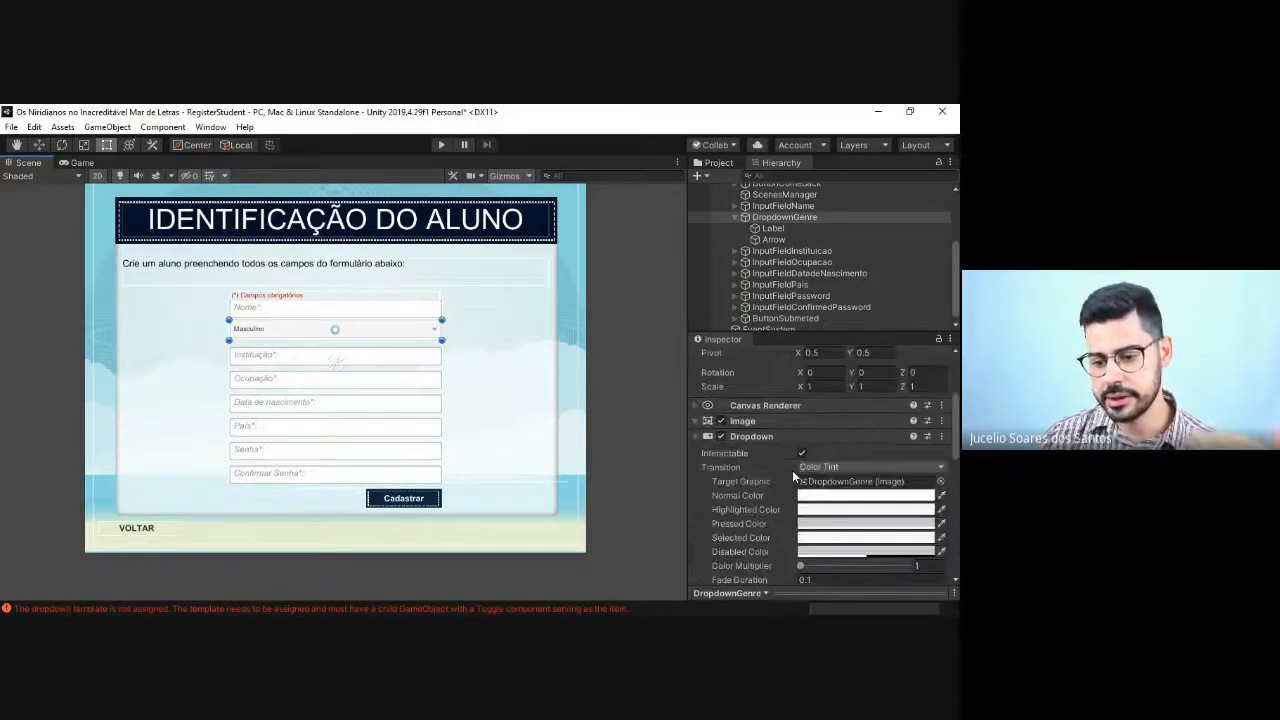
scroll(792, 470, down, 5)
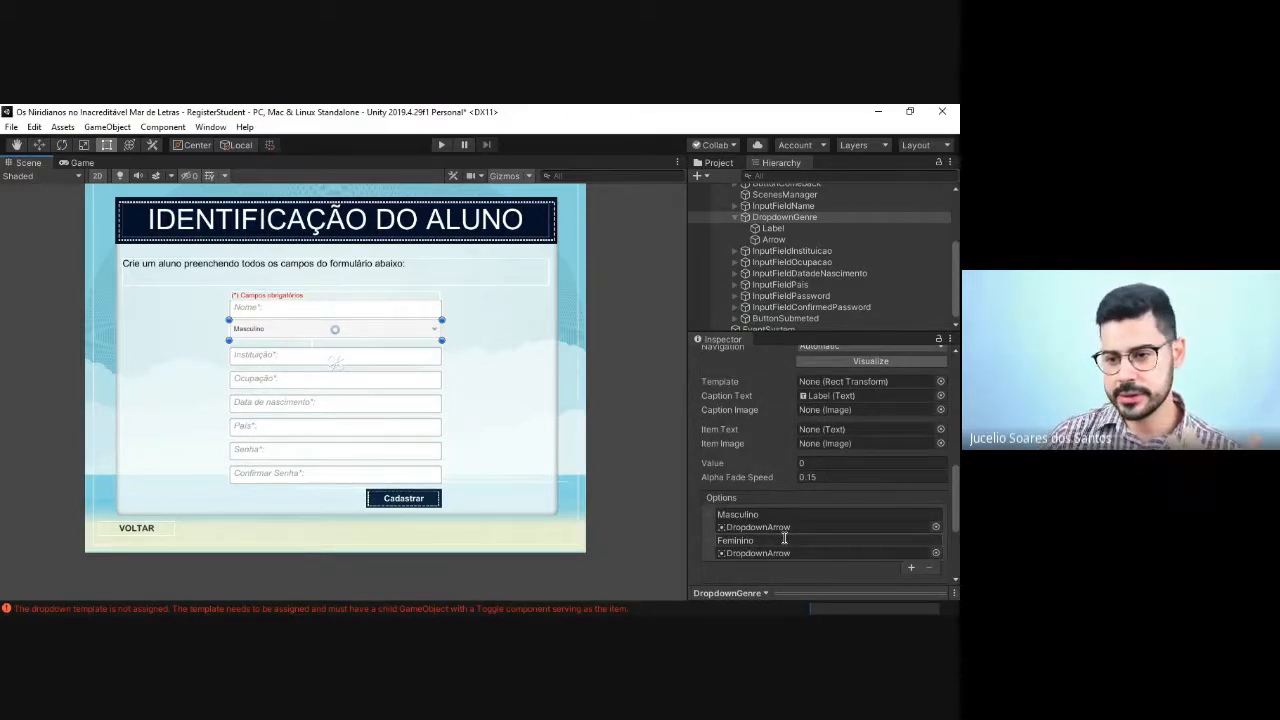
Step: Replace the text of DropdownGenre's Label with "Gênero:"
click(773, 229)
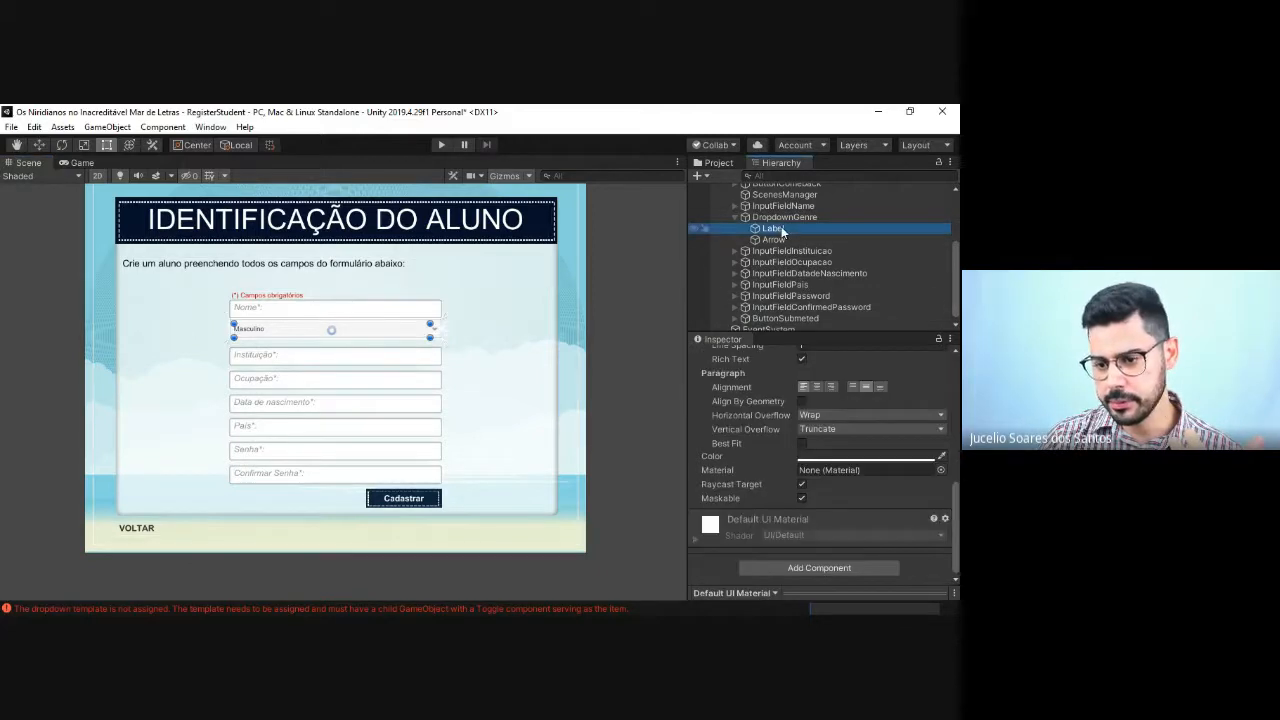
scroll(810, 420, down, 3)
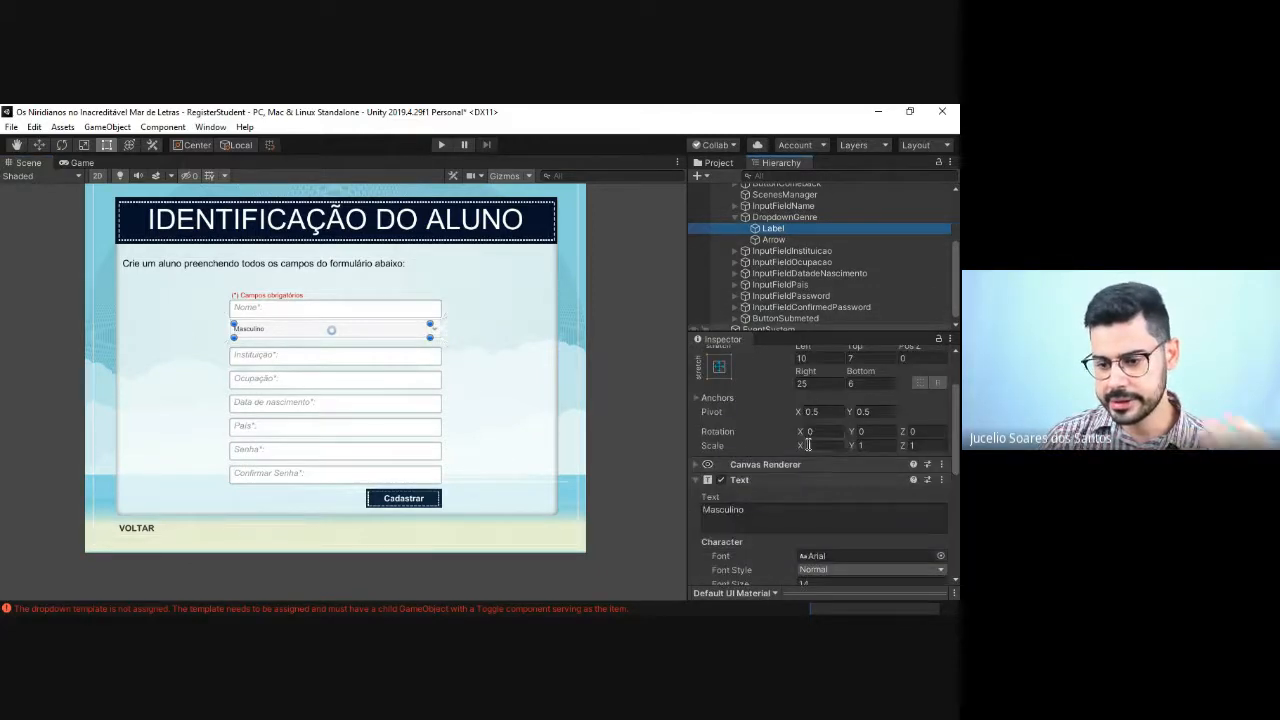
scroll(808, 450, down, 3)
click(757, 384)
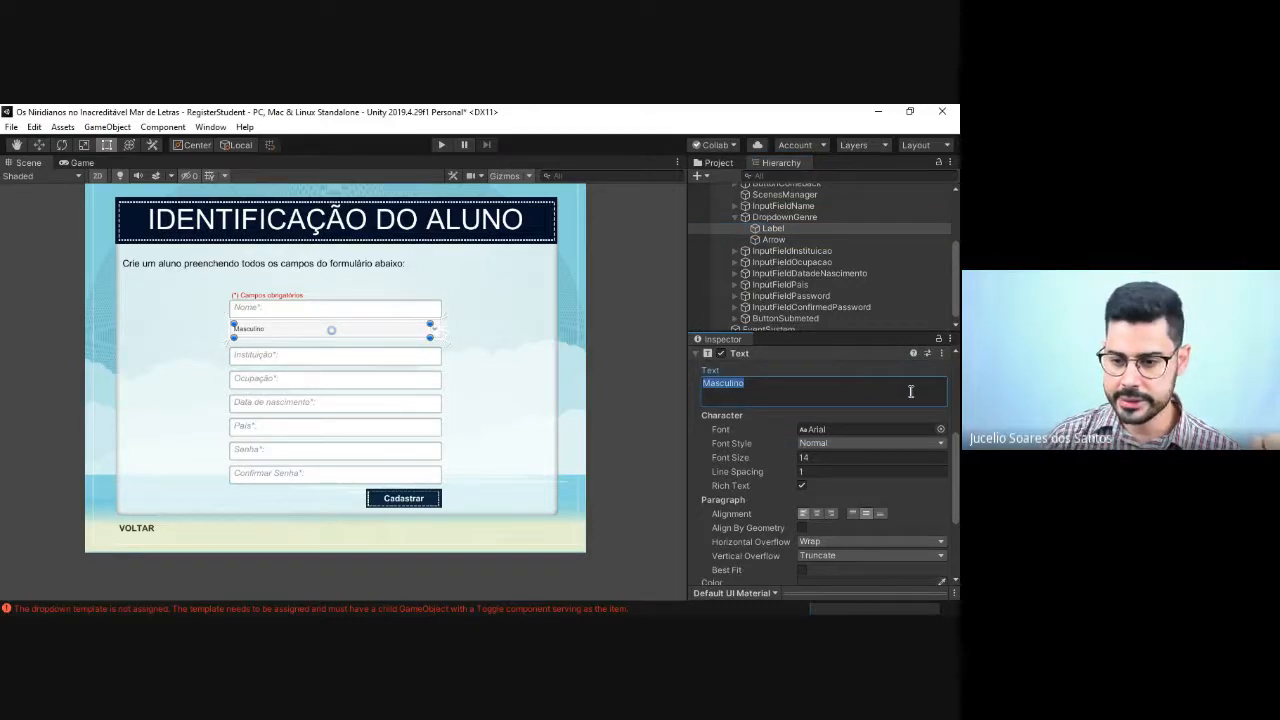
key(BackSpace)
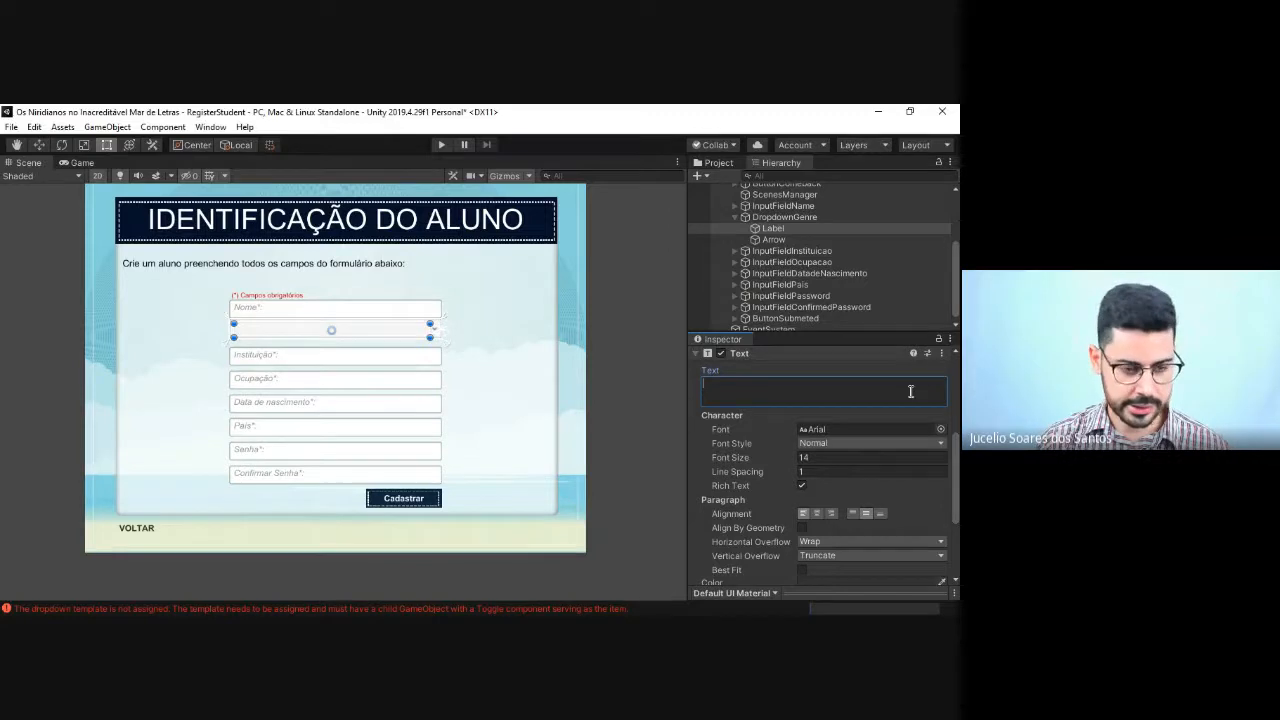
text(Se)
key(BackSpace)
key(BackSpace)
text(G)
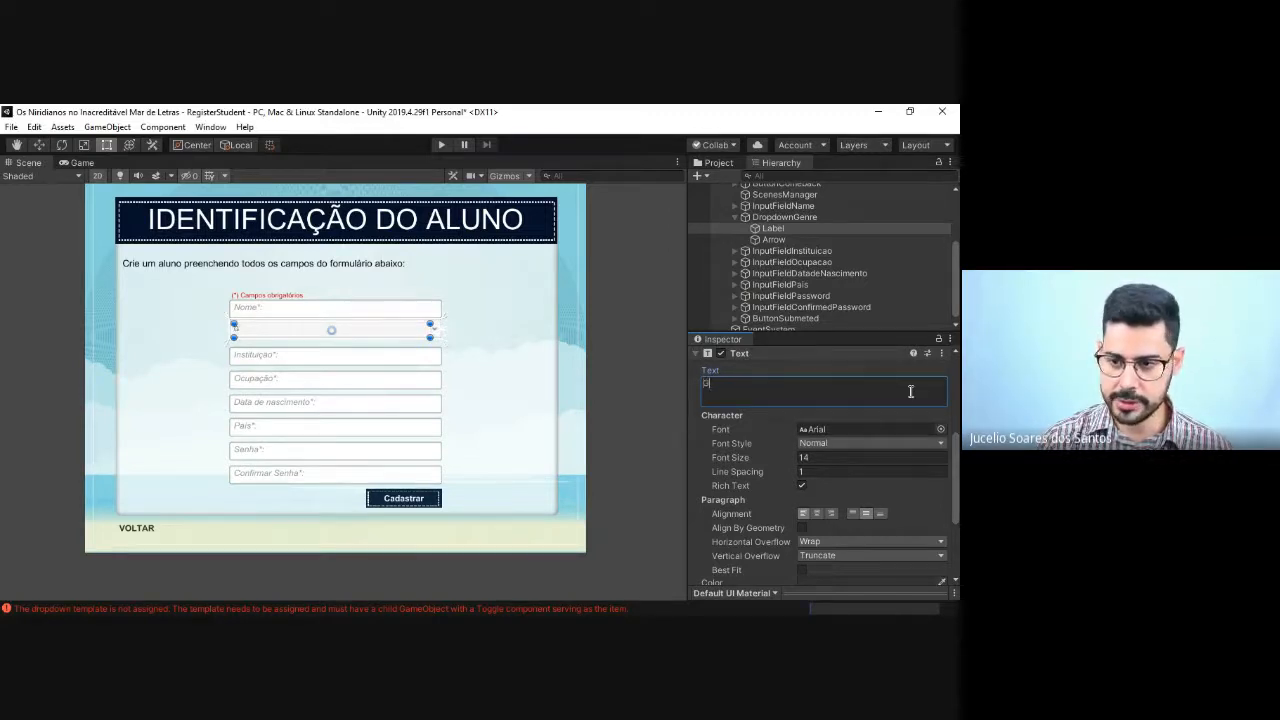
text(êner)
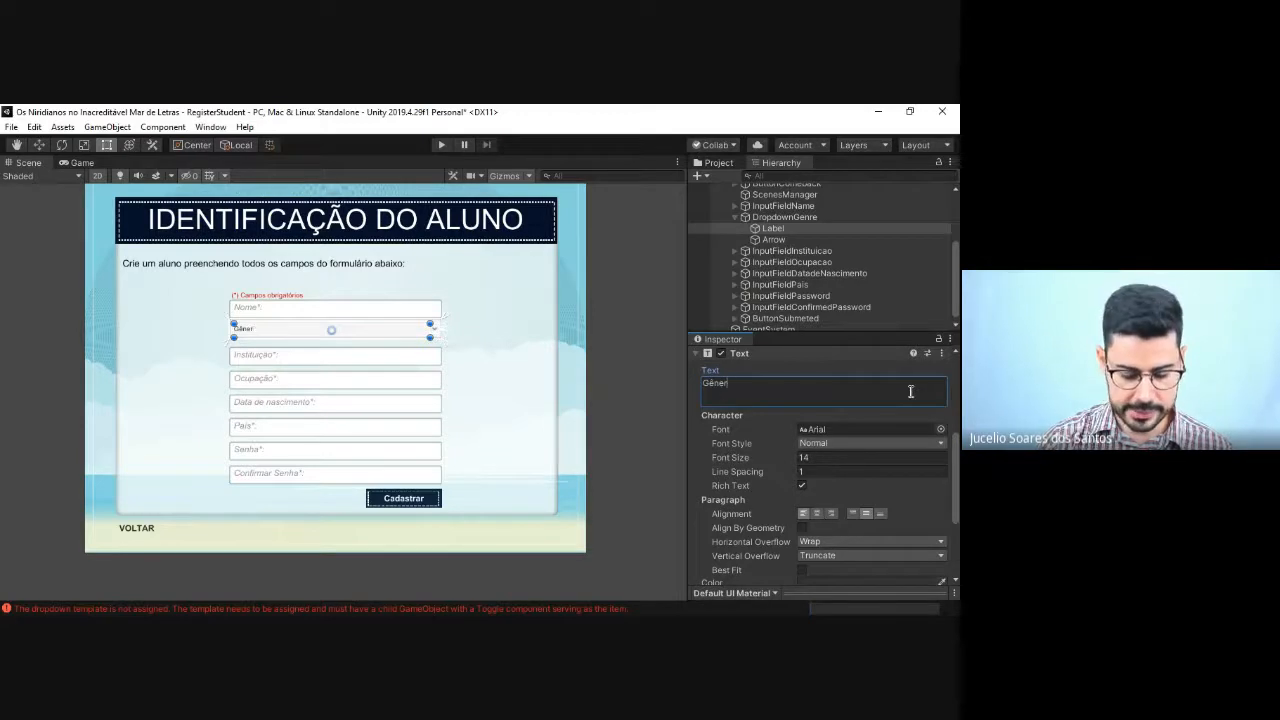
text(o:)
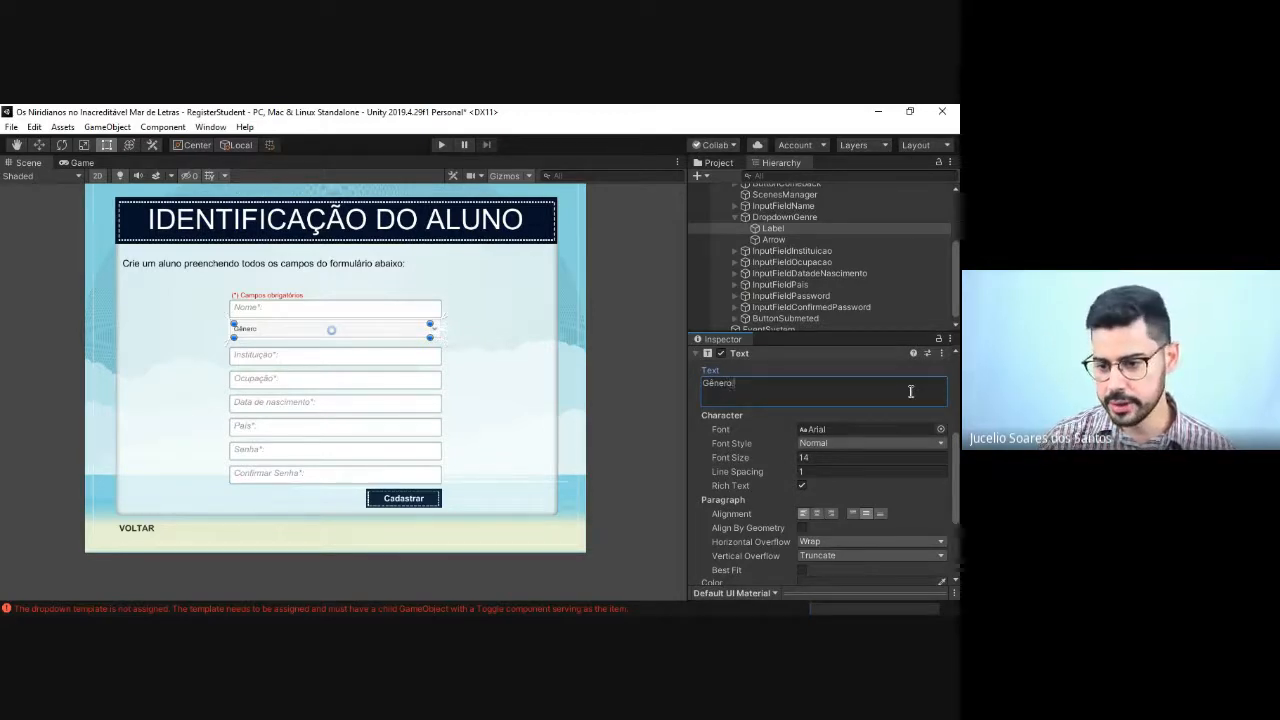
click(871, 432)
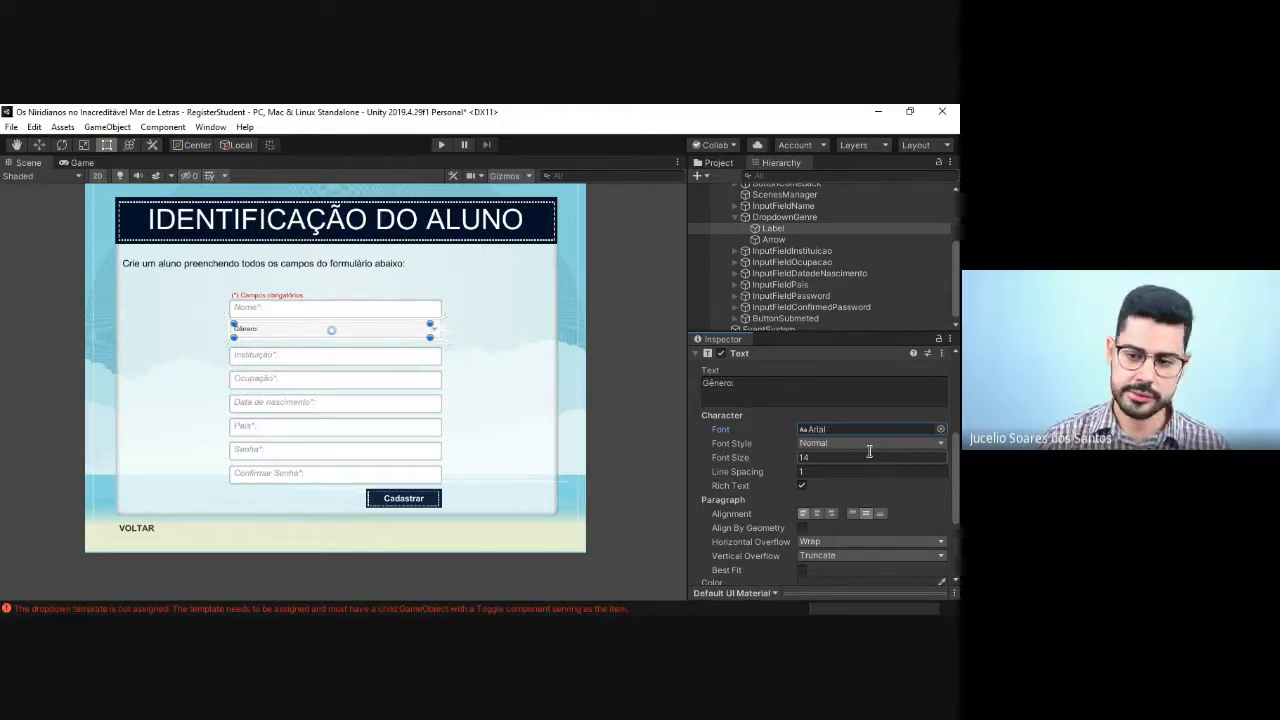
Step: Check the font size of InputFieldInstituicao's Placeholder and set DropdownGenre's Label to font size 18
click(735, 251)
click(785, 262)
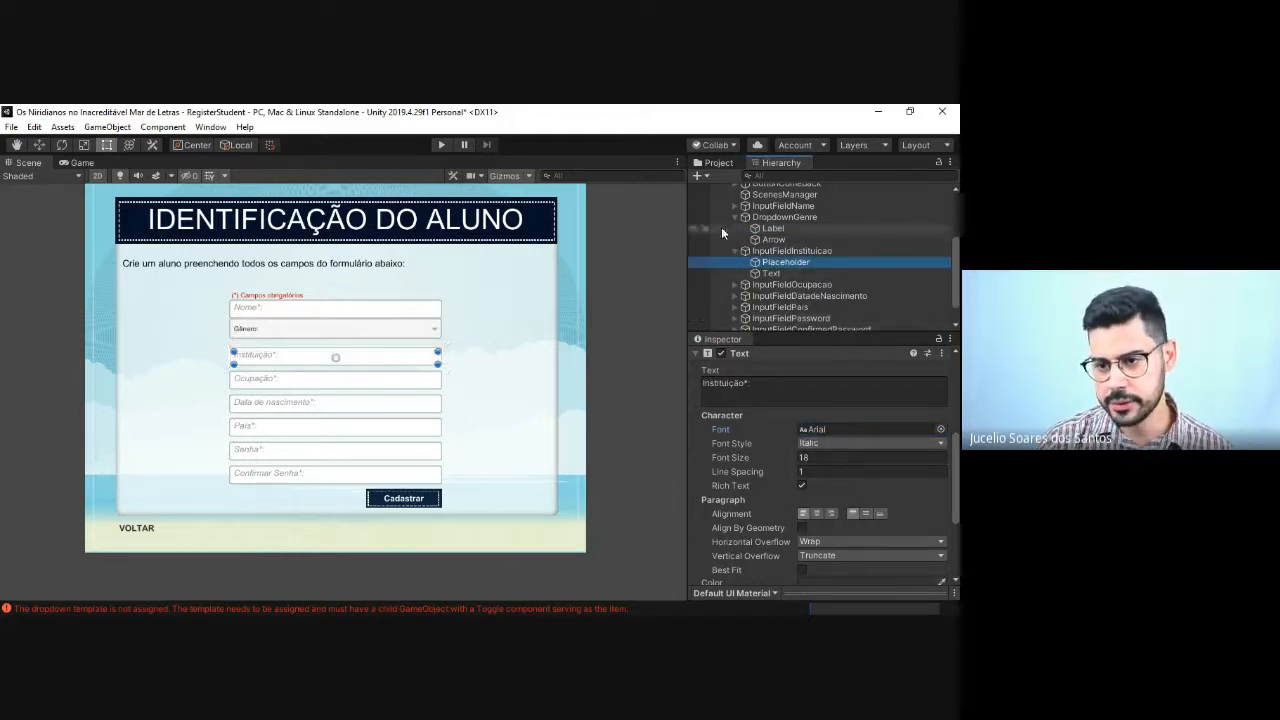
click(773, 228)
click(812, 459)
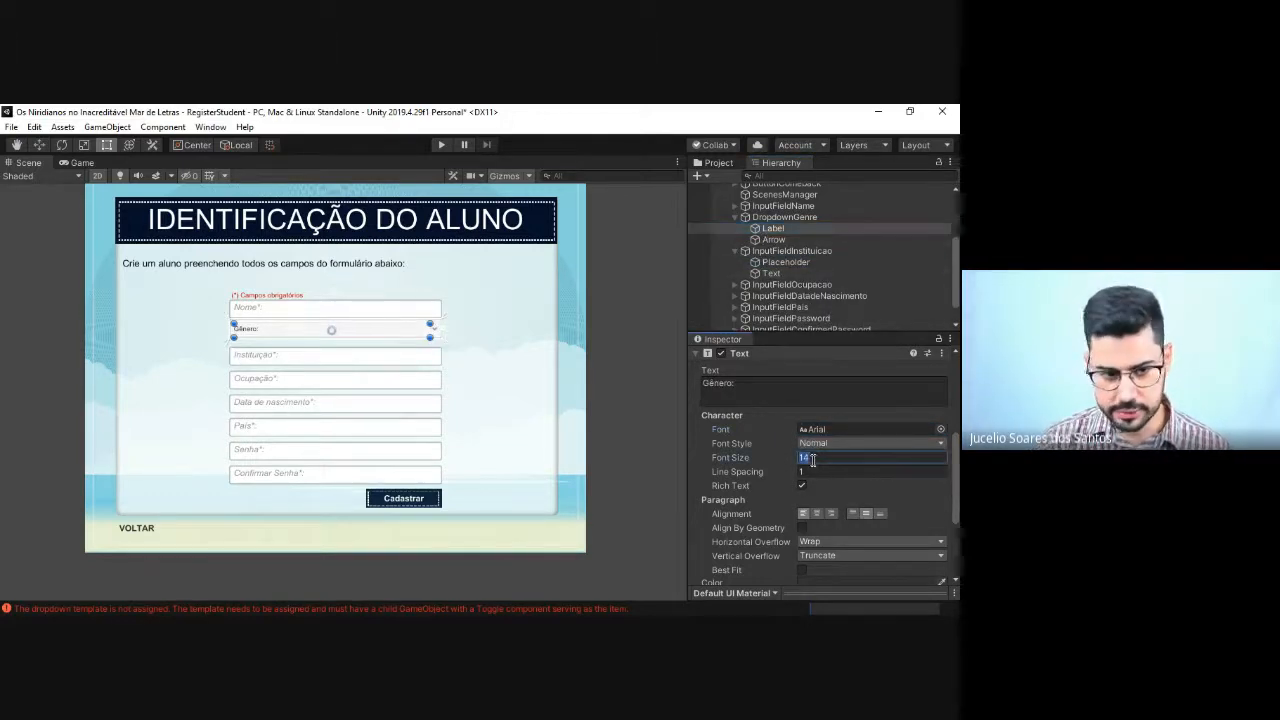
text(18)
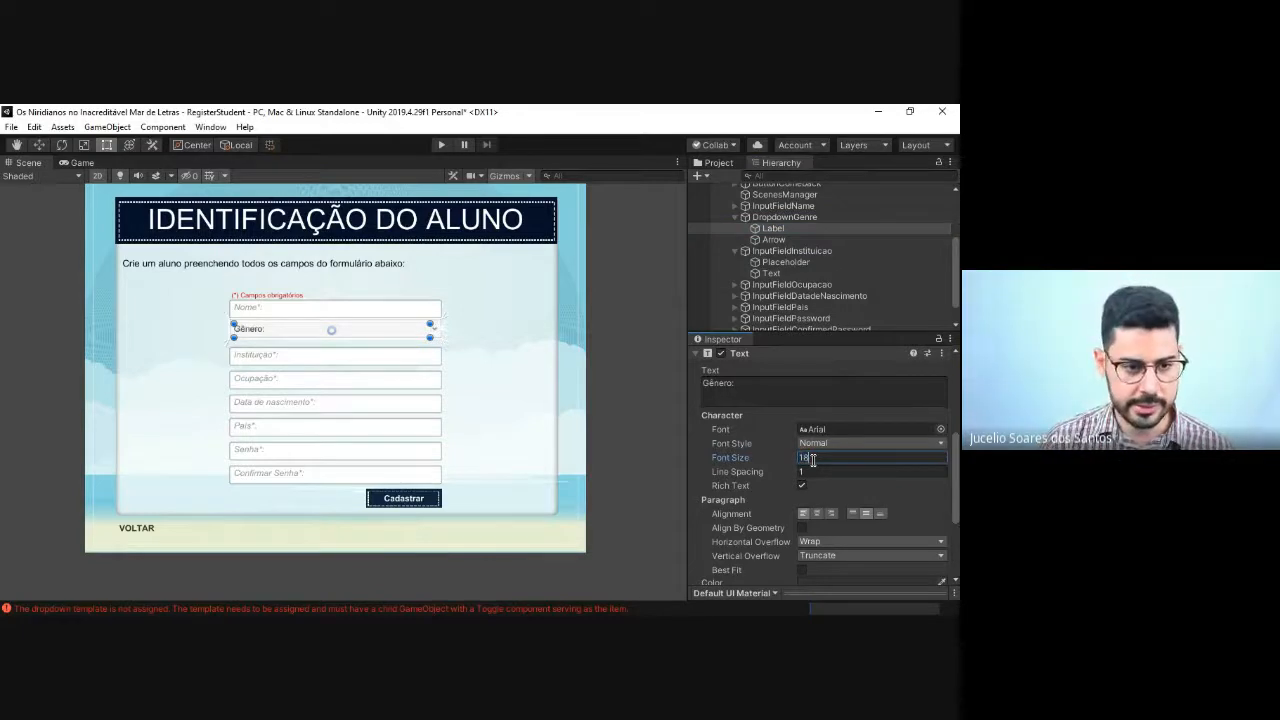
Step: Examine the text colour and the remaining Text and transform settings of DropdownGenre's Label
scroll(828, 489, down, 3)
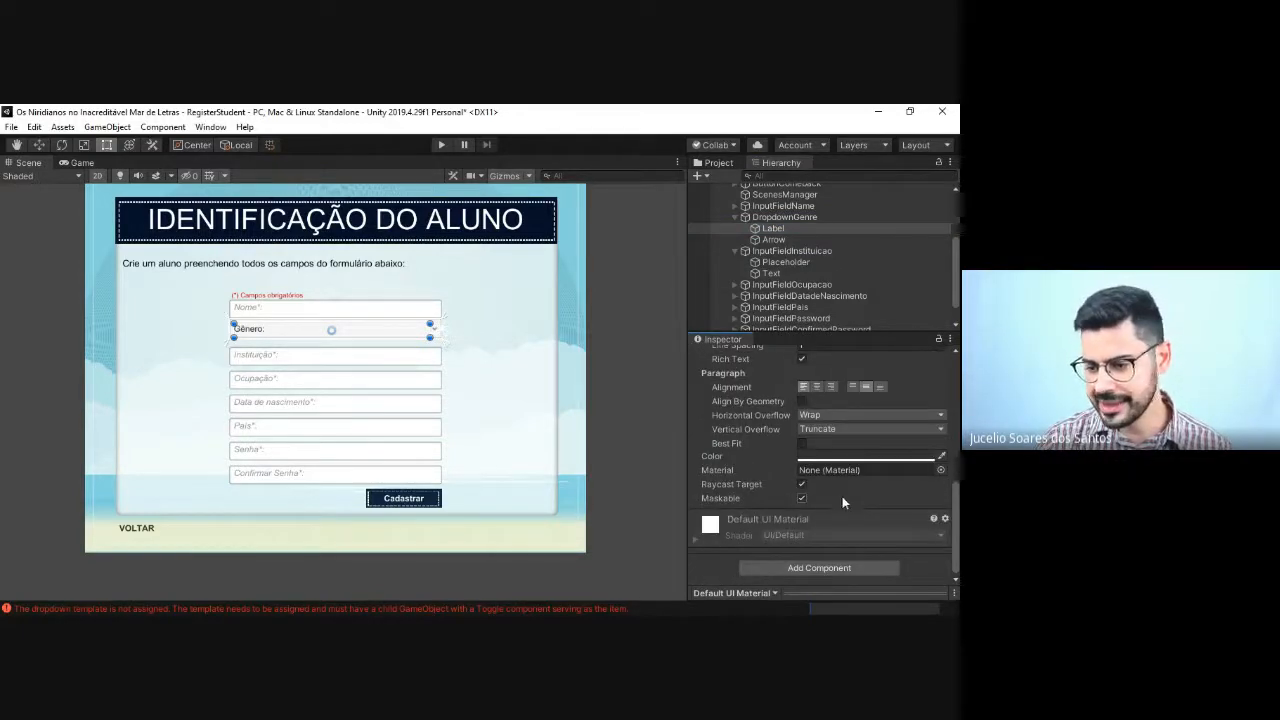
click(865, 459)
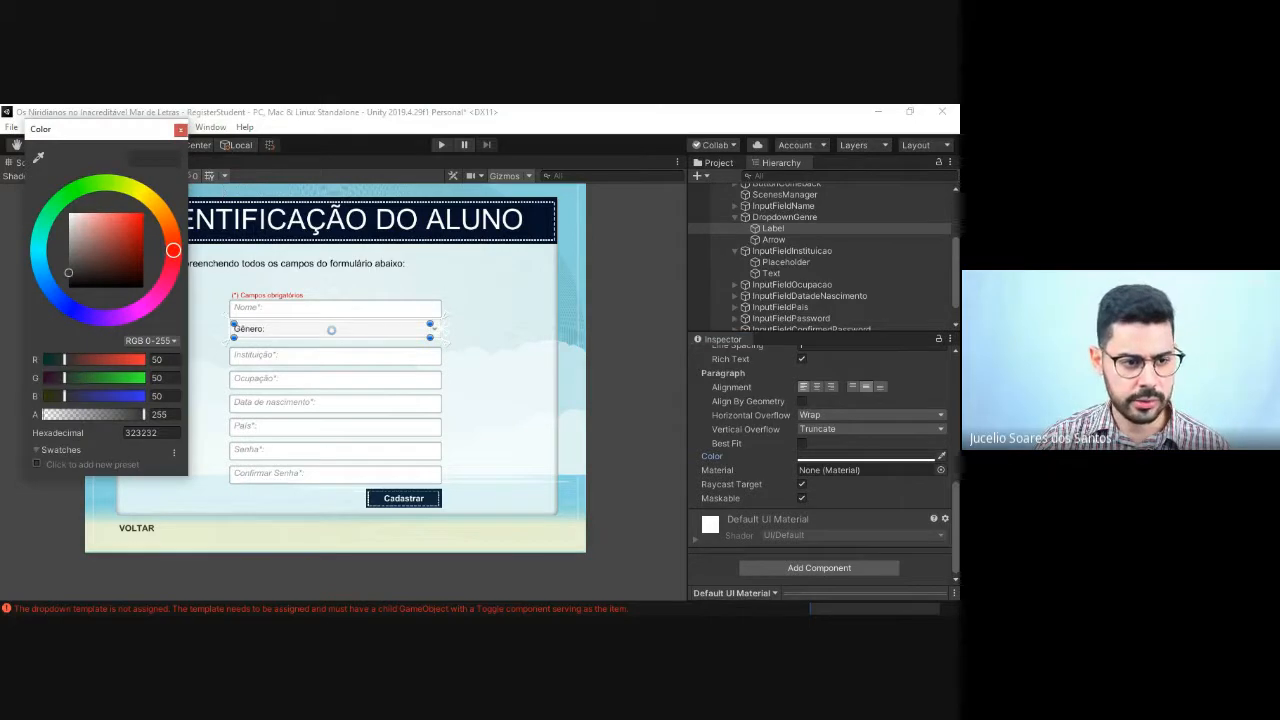
click(180, 129)
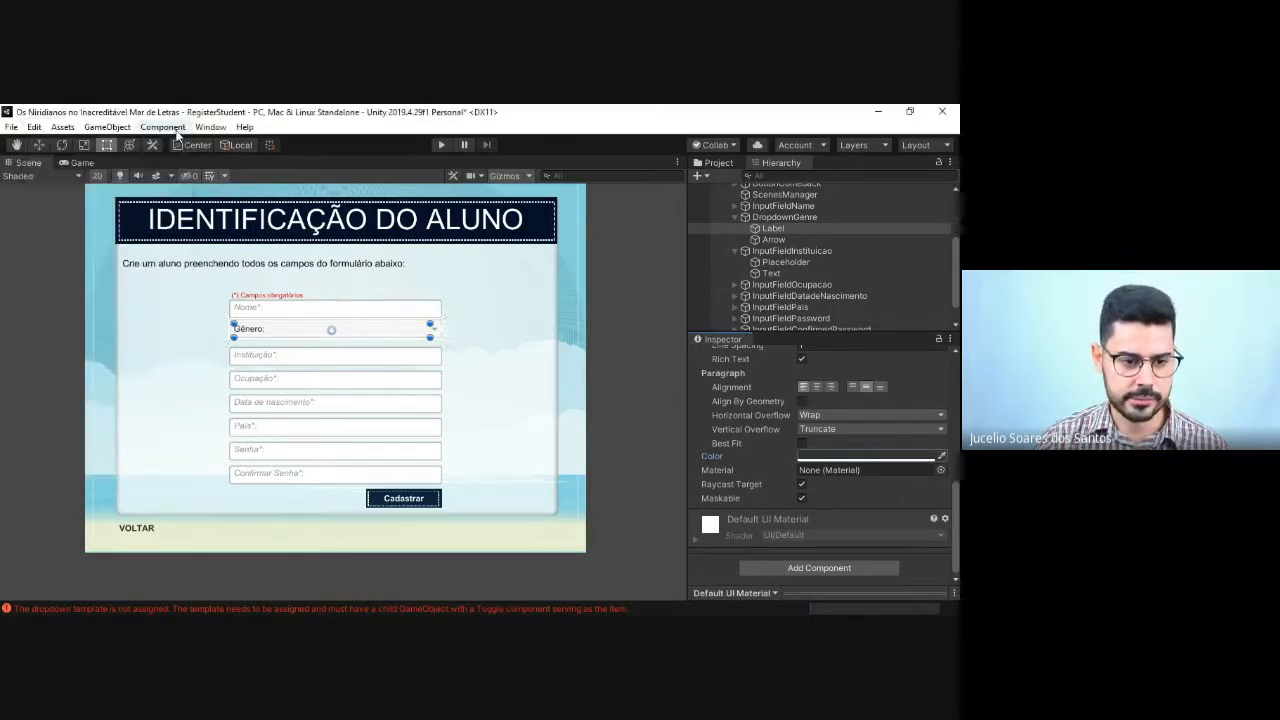
scroll(822, 440, up, 3)
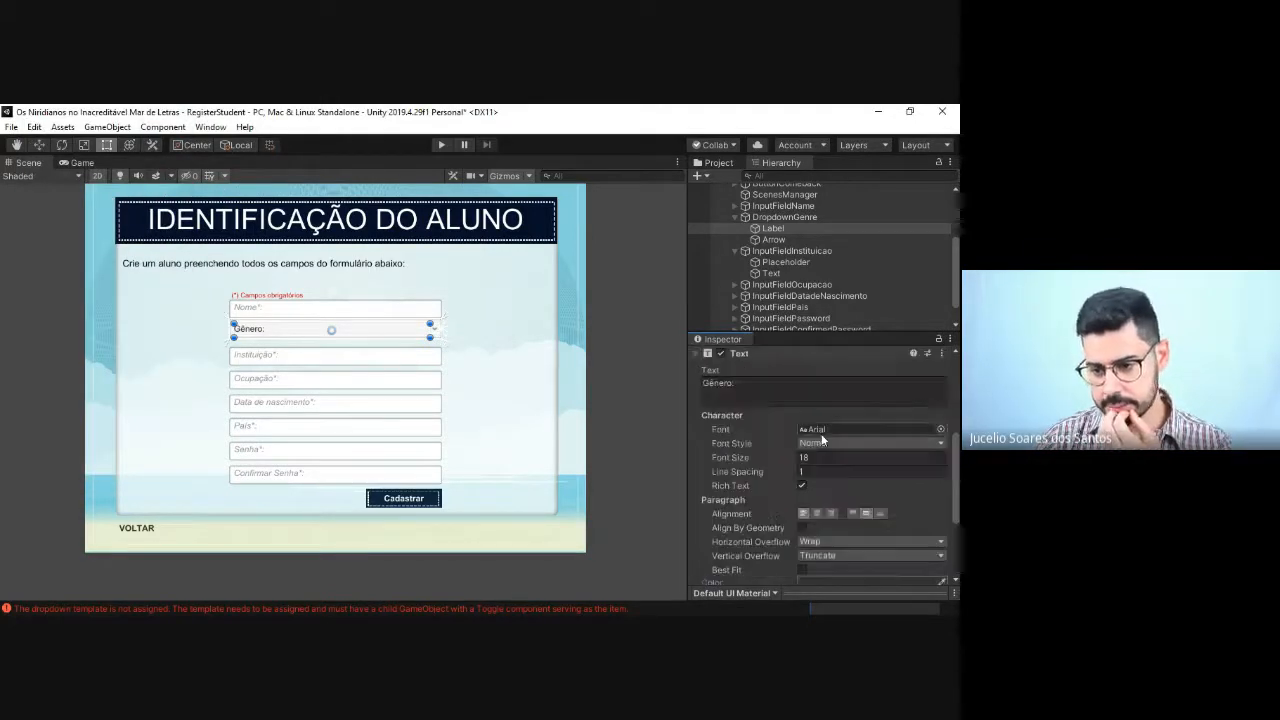
scroll(822, 440, up, 3)
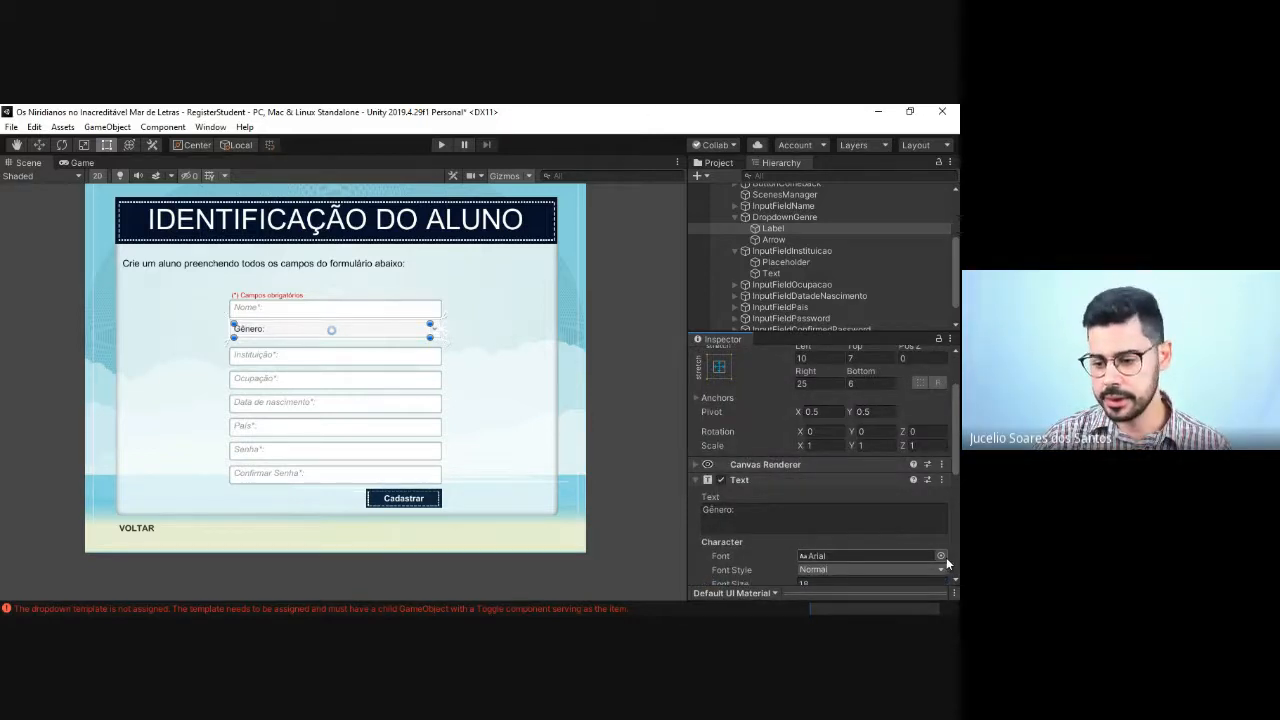
scroll(945, 556, down, 6)
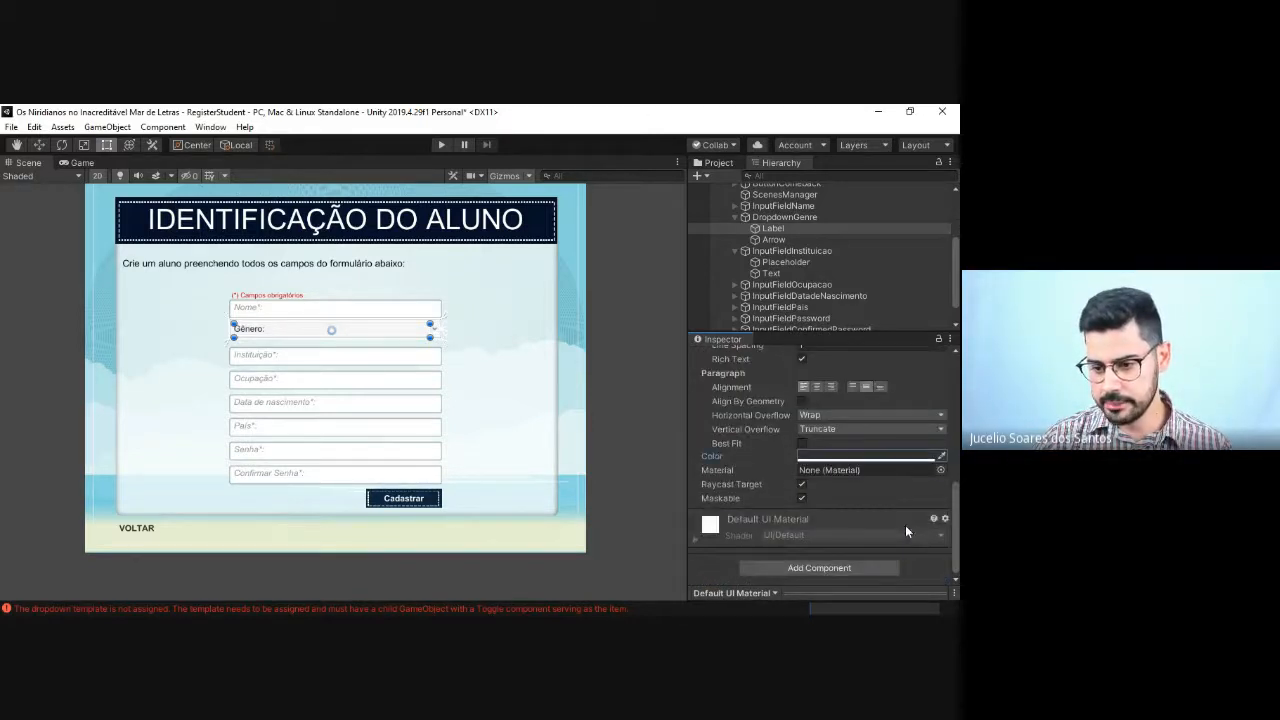
scroll(835, 477, up, 3)
scroll(835, 477, up, 3)
scroll(835, 479, down, 3)
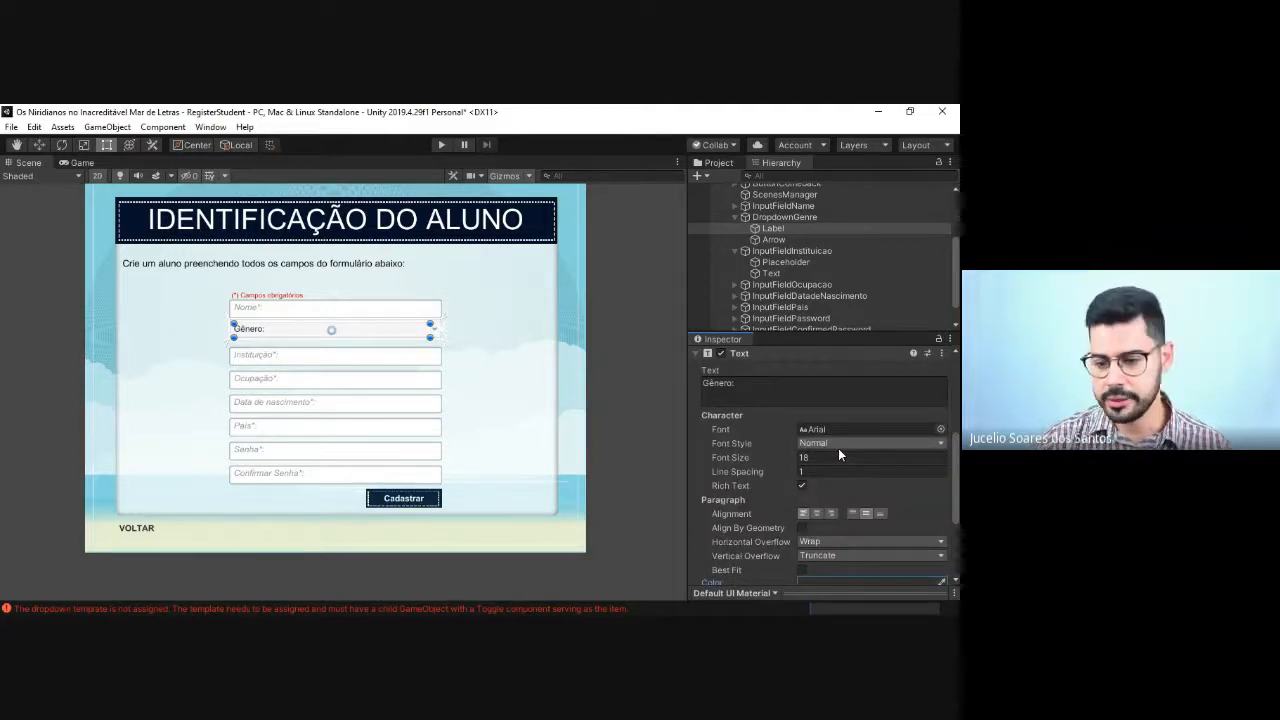
Step: Add the required-field asterisk to DropdownGenre's Label so its text reads "Gênero*:"
click(728, 393)
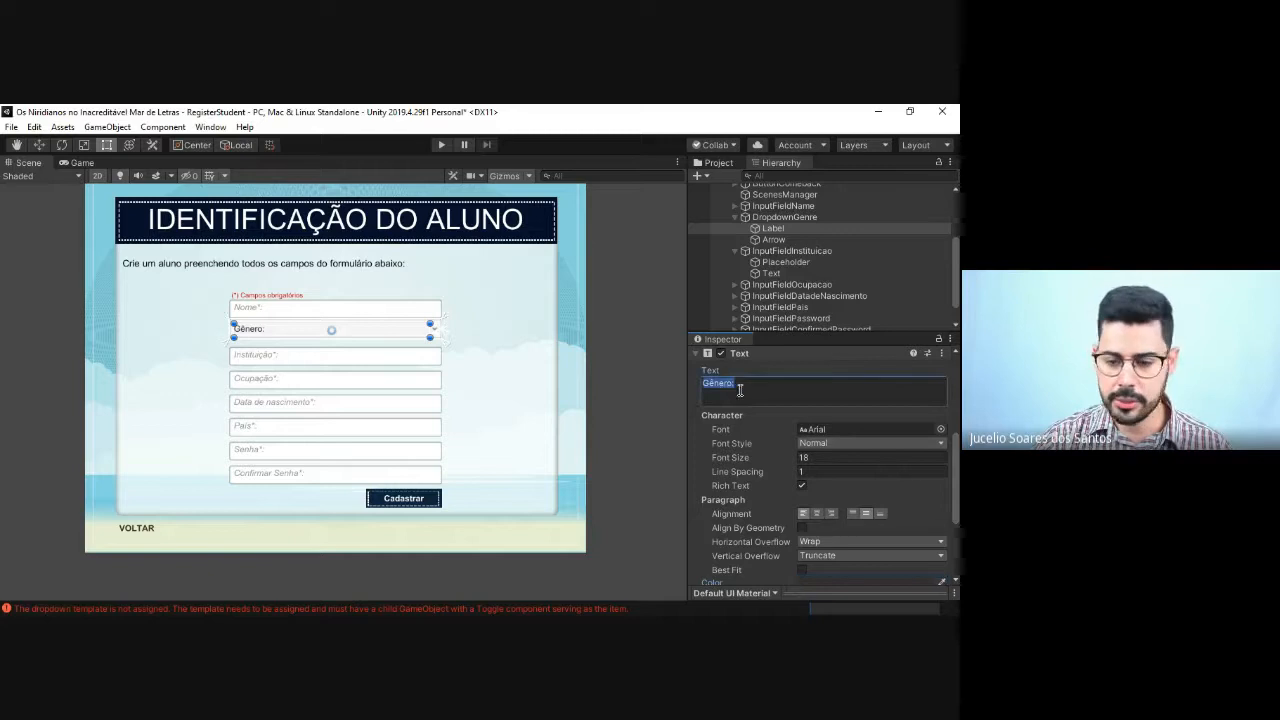
click(735, 381)
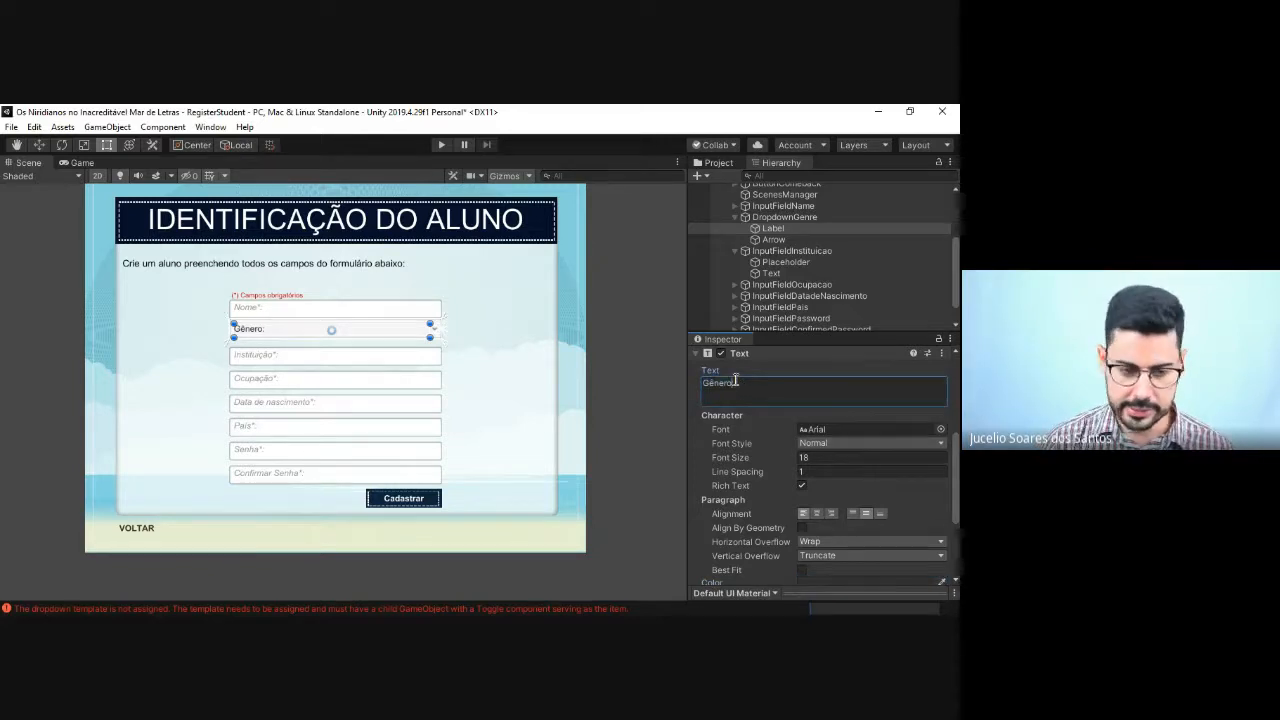
key(Left)
text(*)
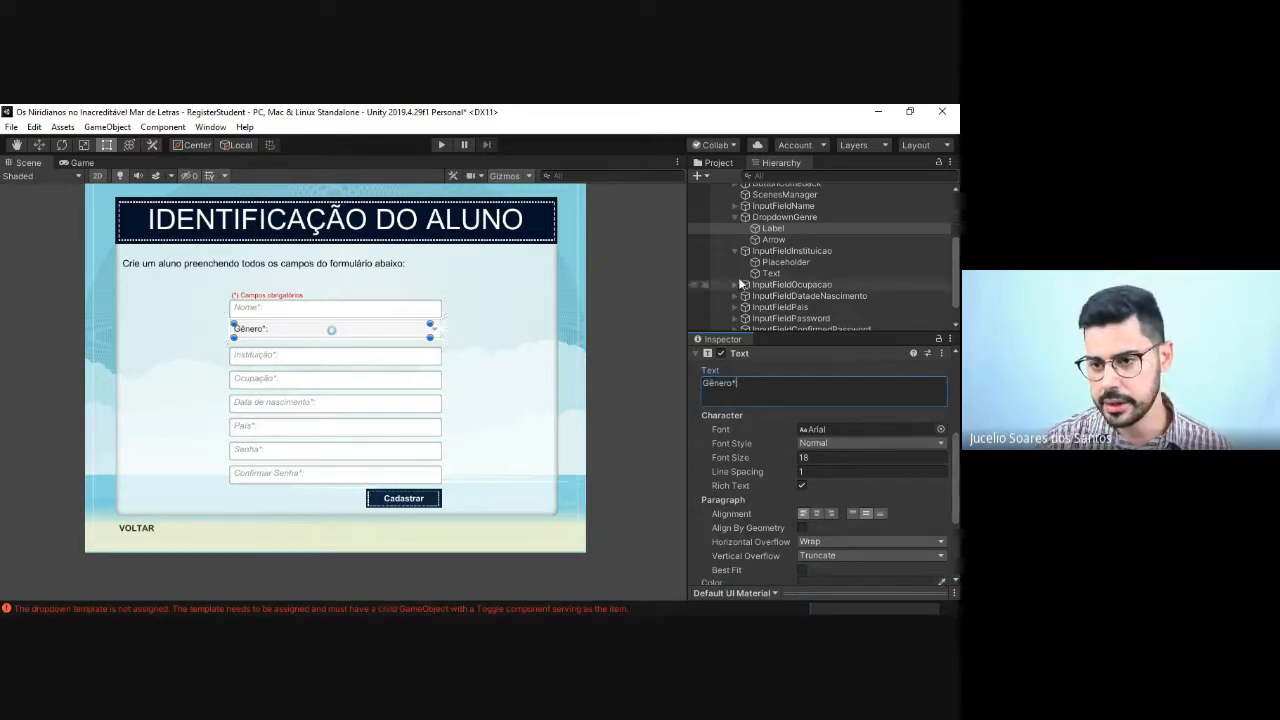
click(763, 227)
Step: Inspect the Image component settings of DropdownGenre's Arrow
click(768, 240)
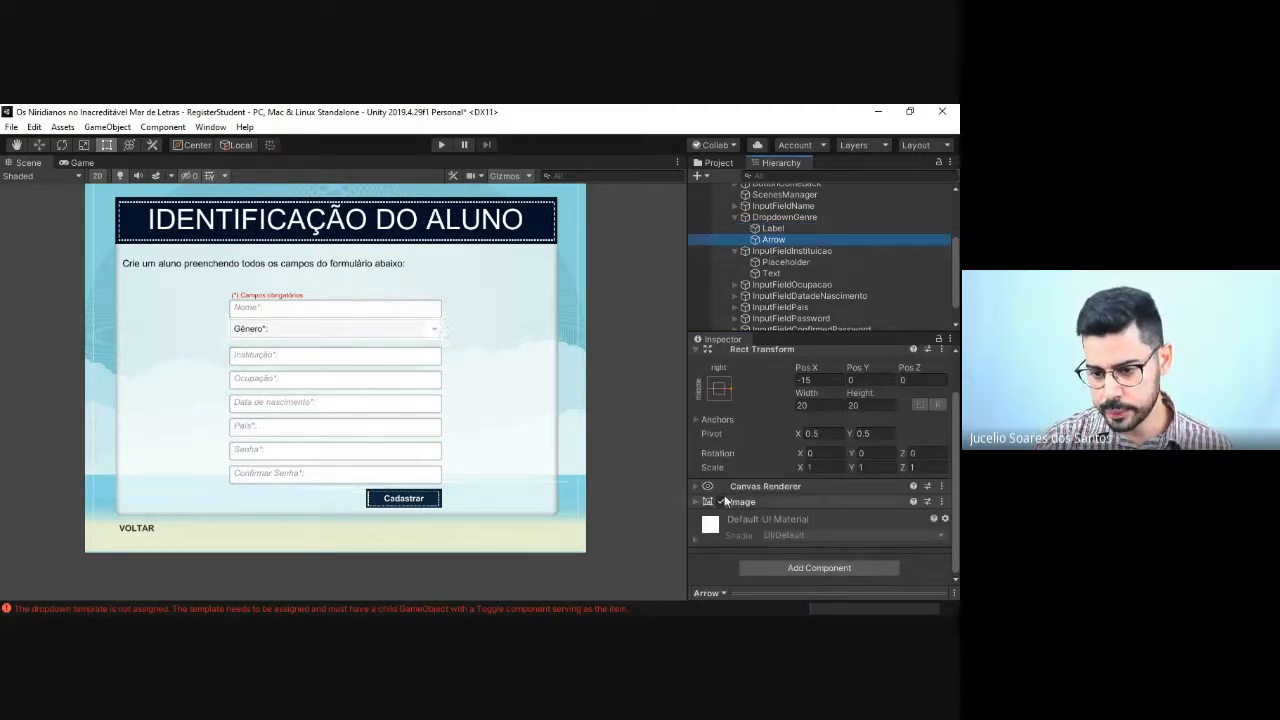
click(696, 501)
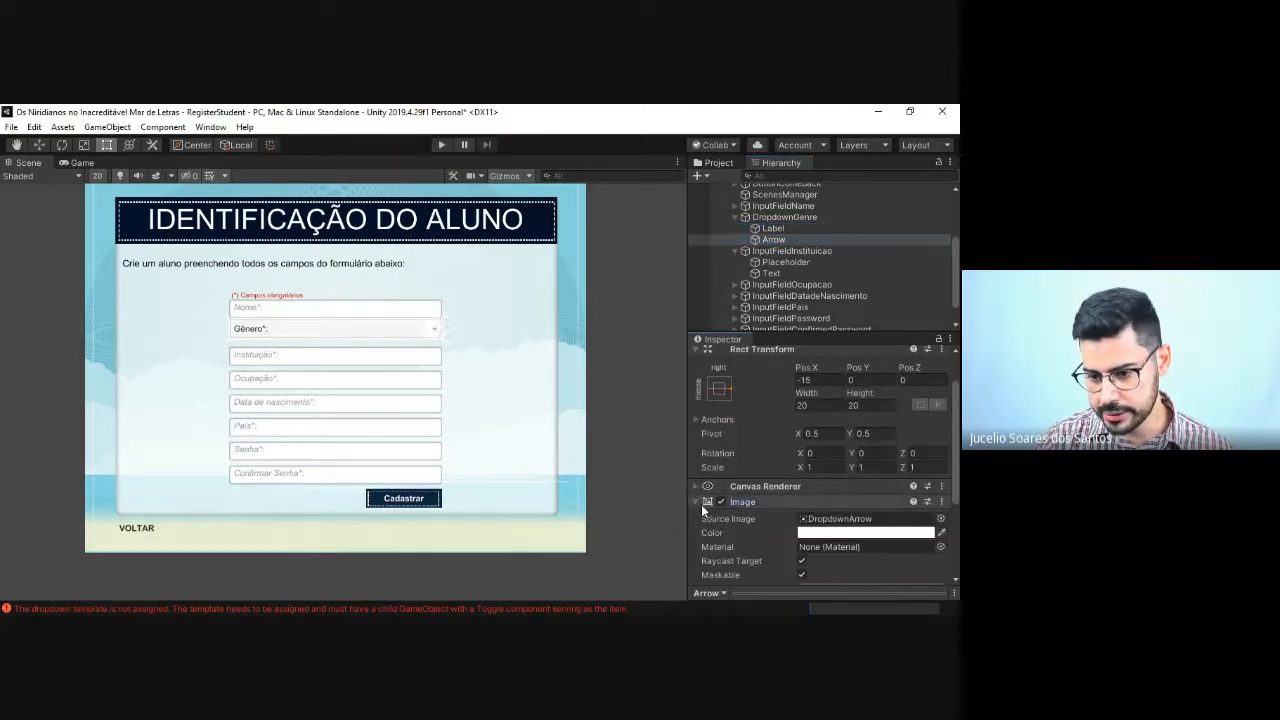
scroll(775, 510, down, 3)
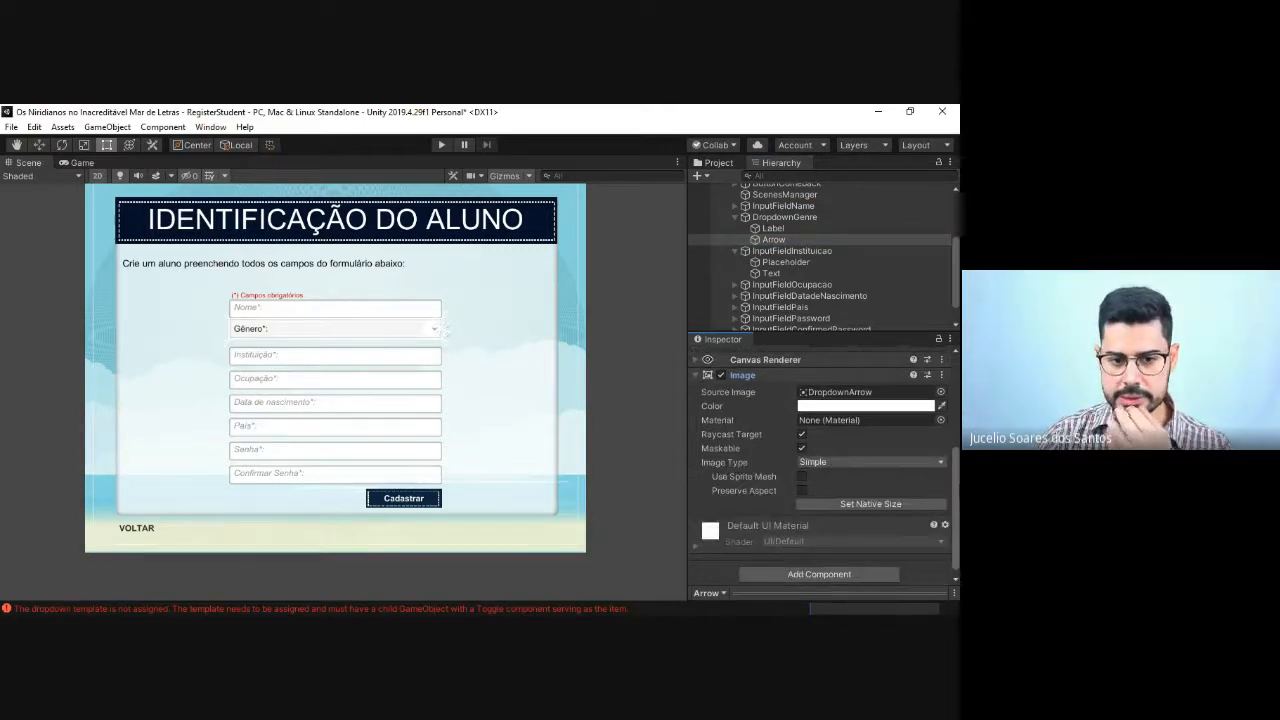
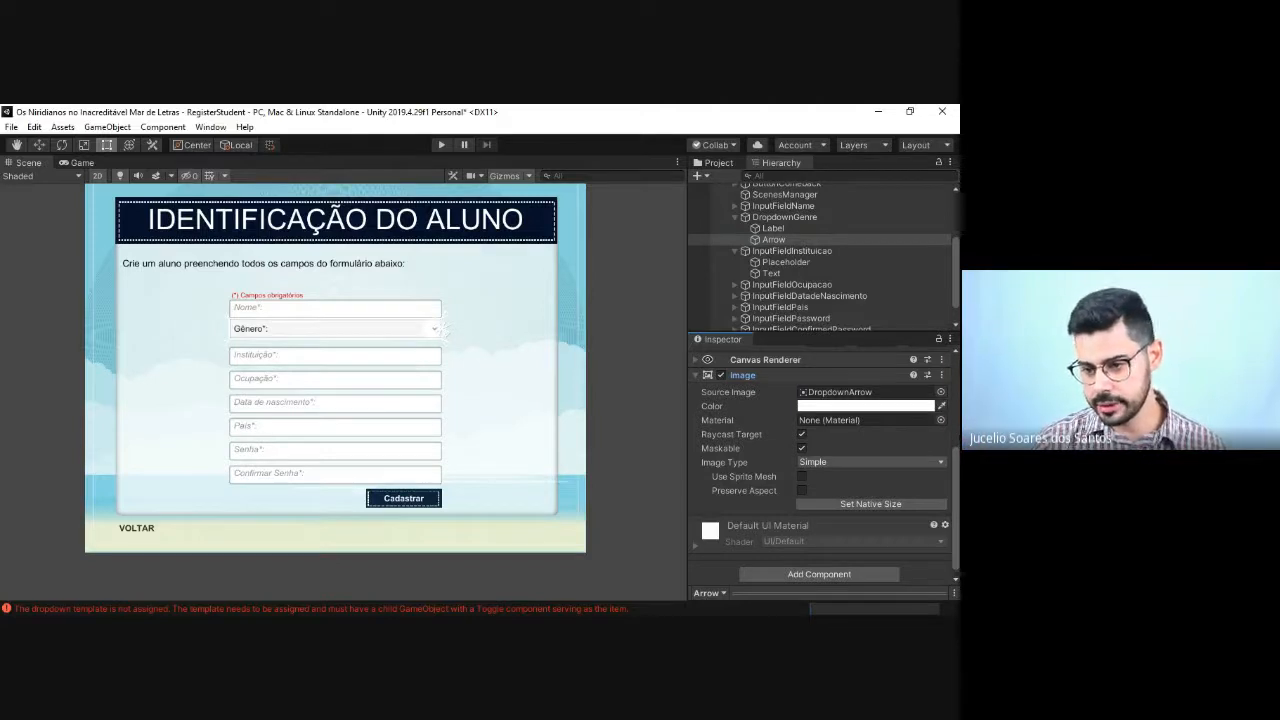
Step: Browse the sprites available for the source image of DropdownGenre's Arrow, keeping the current one
click(940, 392)
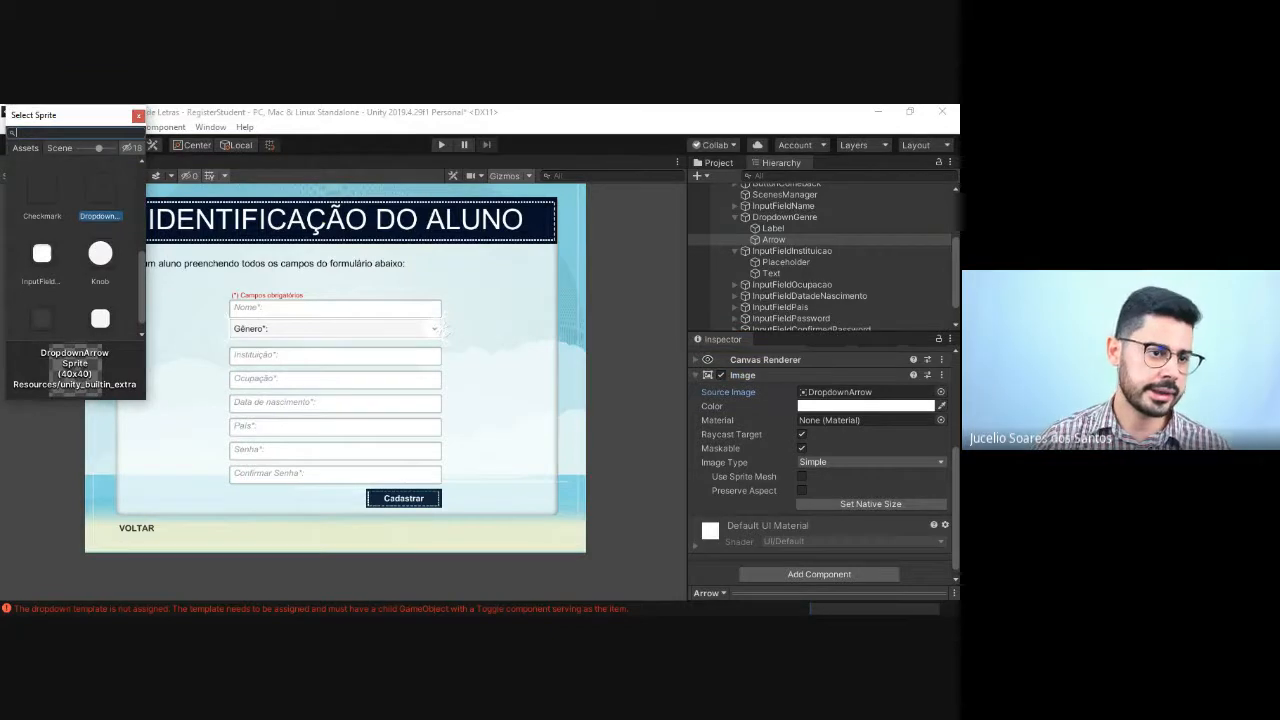
drag(40, 115, 433, 215)
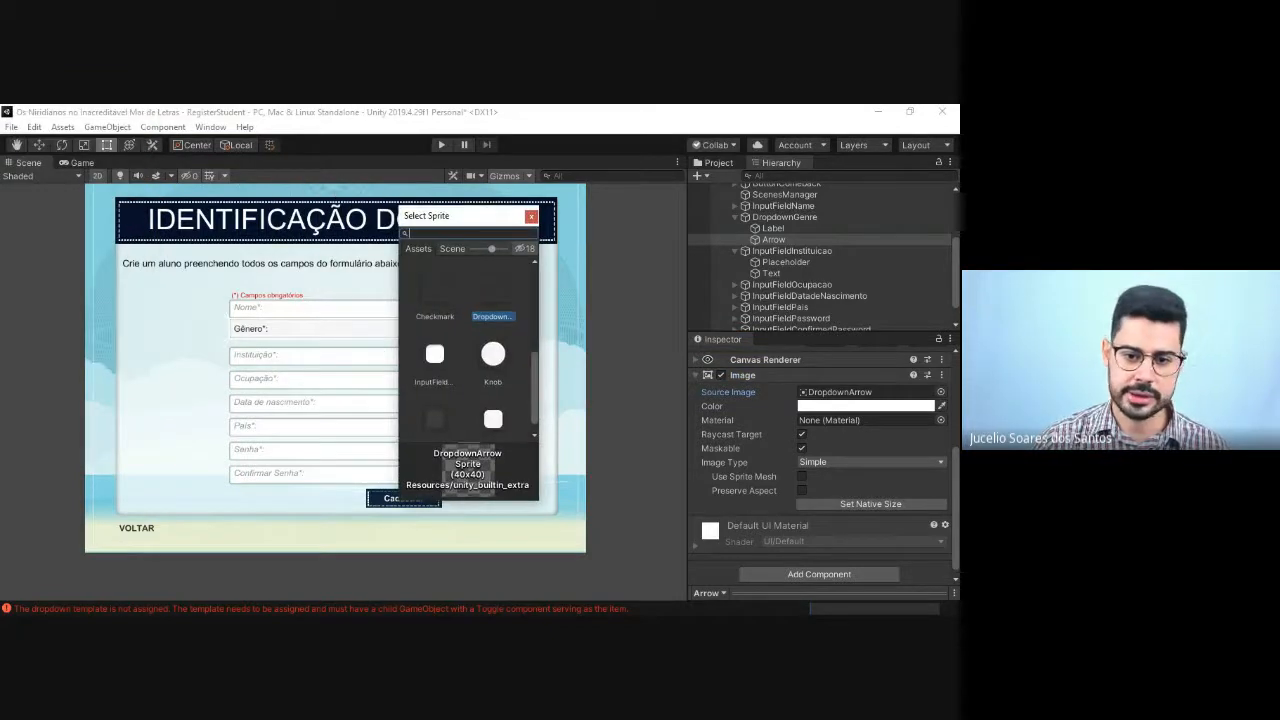
click(845, 345)
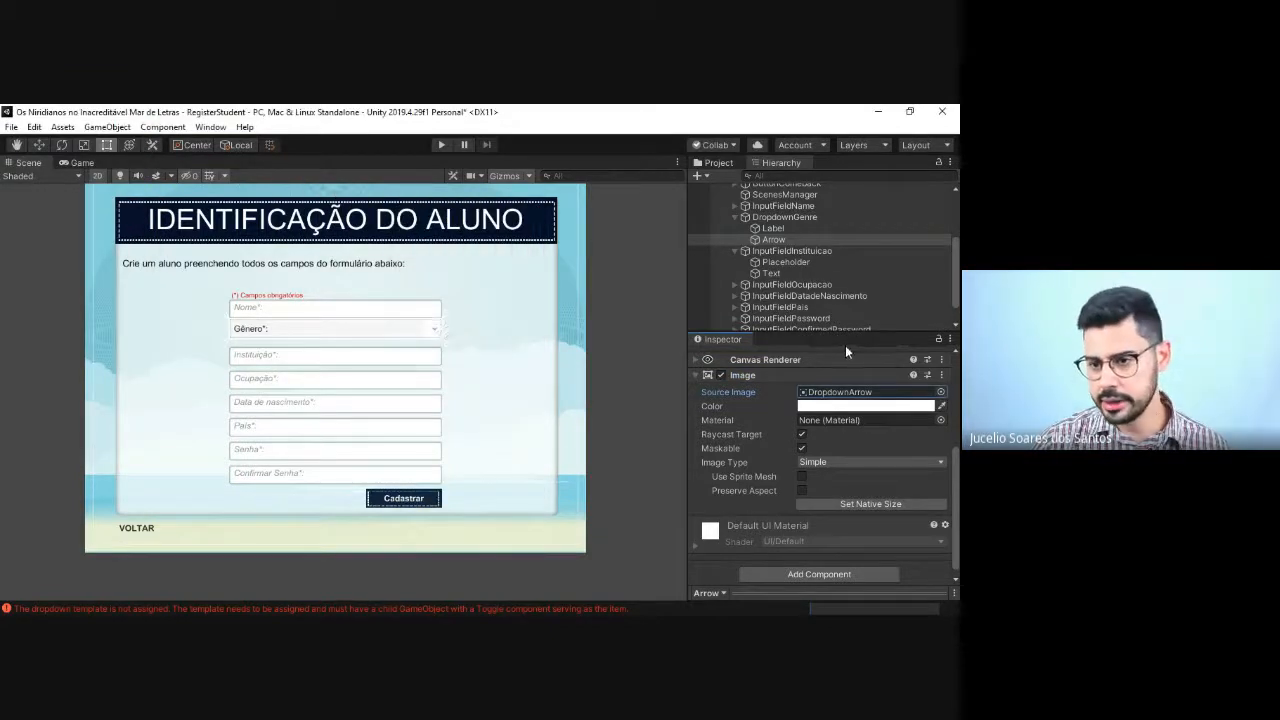
Step: Examine DropdownGenre's Dropdown settings and option sprites, and check the logged dropdown template error in the Console
click(764, 220)
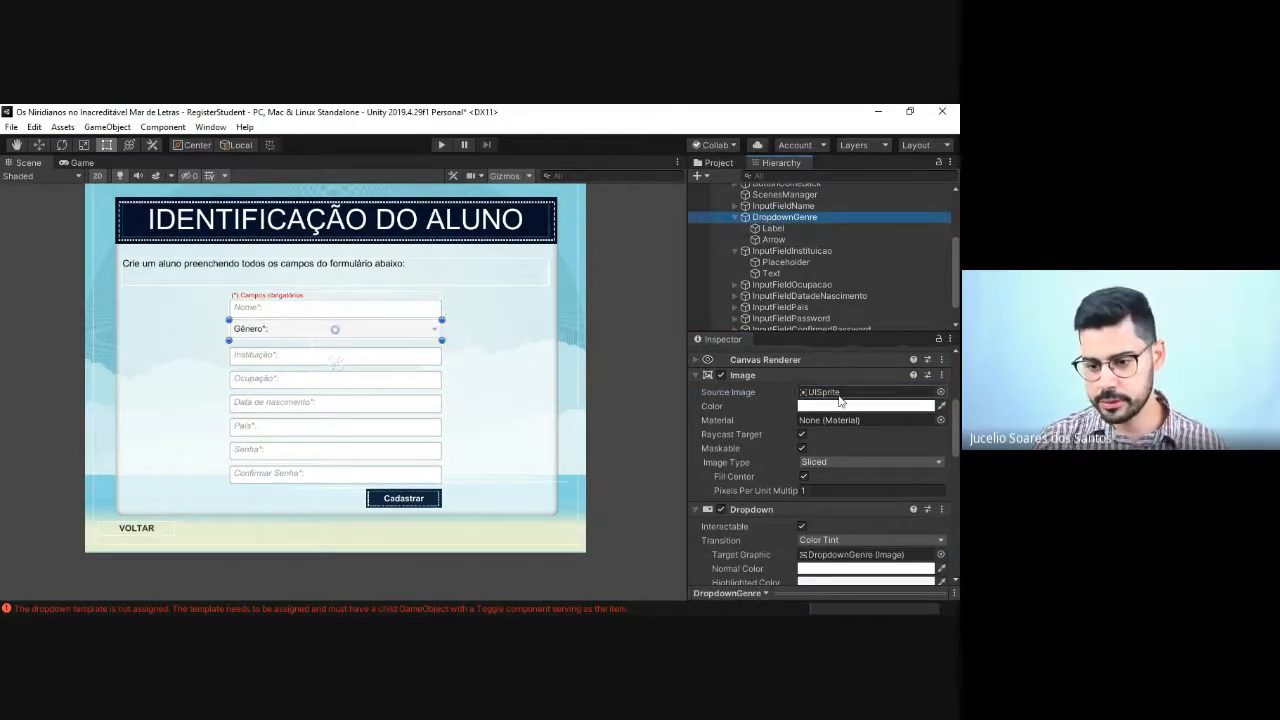
scroll(795, 446, down, 10)
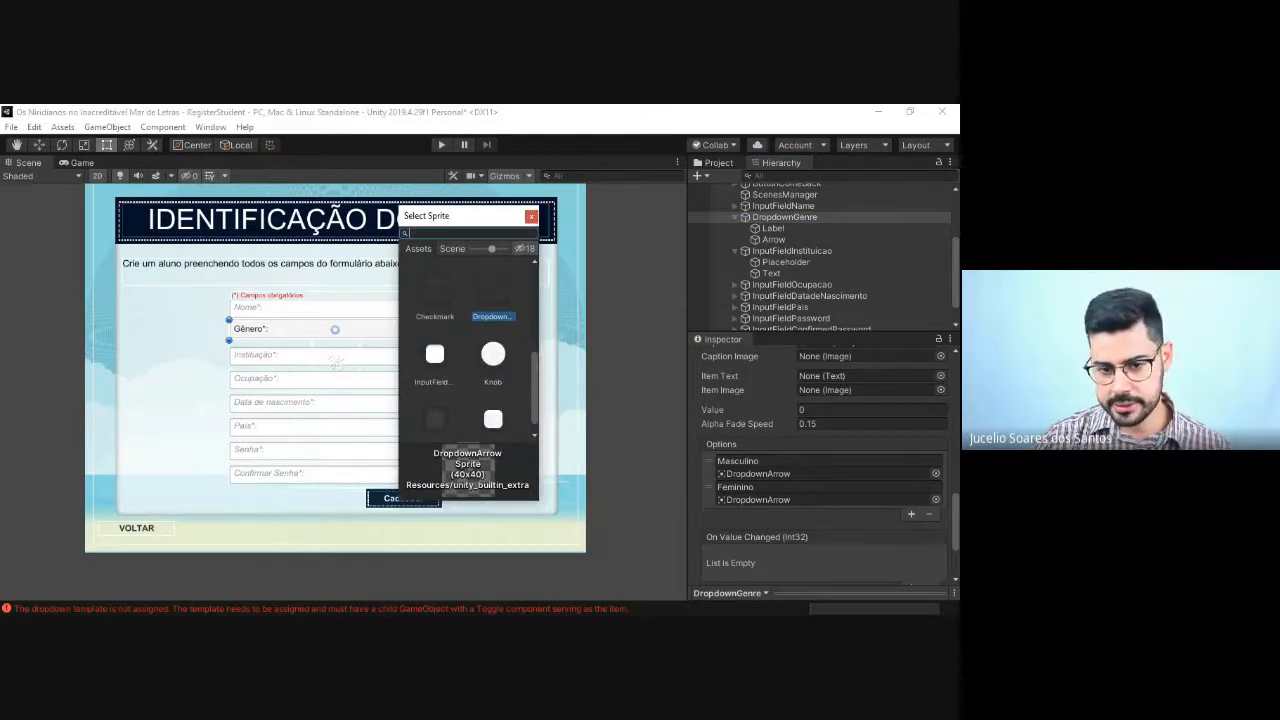
scroll(468, 350, down, 1)
scroll(468, 350, up, 2)
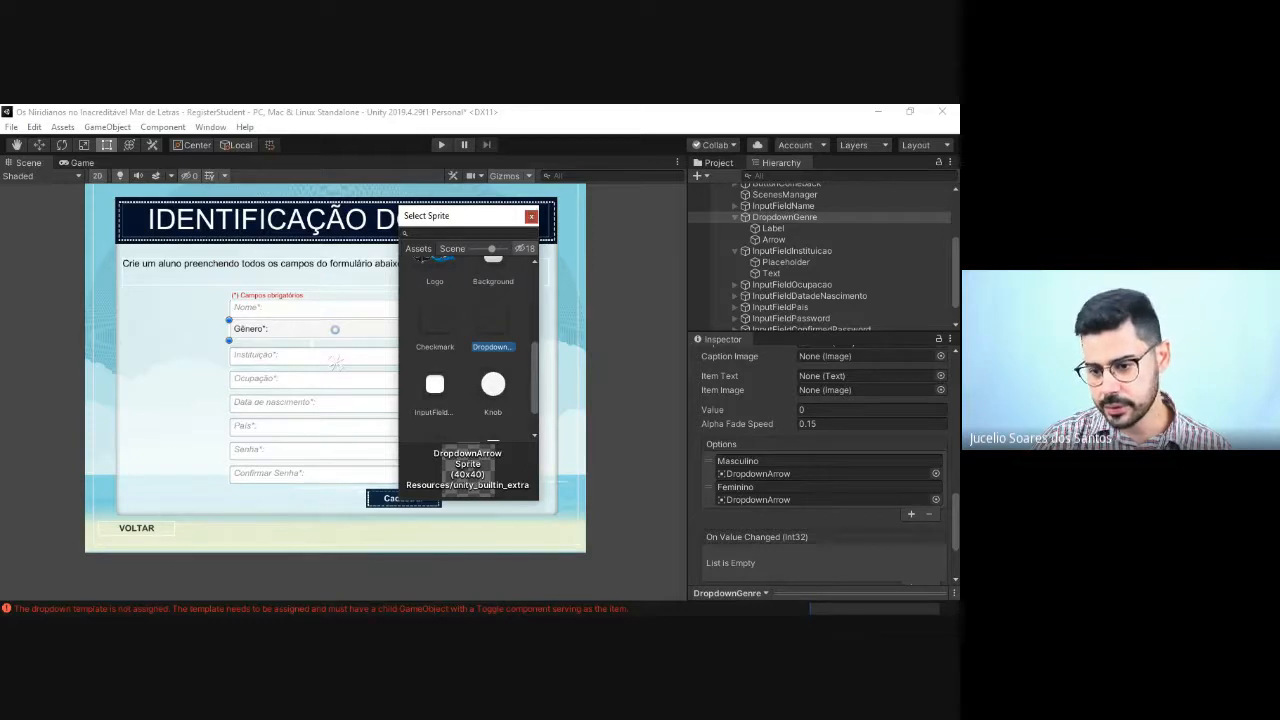
click(531, 216)
scroll(872, 467, down, 2)
scroll(869, 467, up, 3)
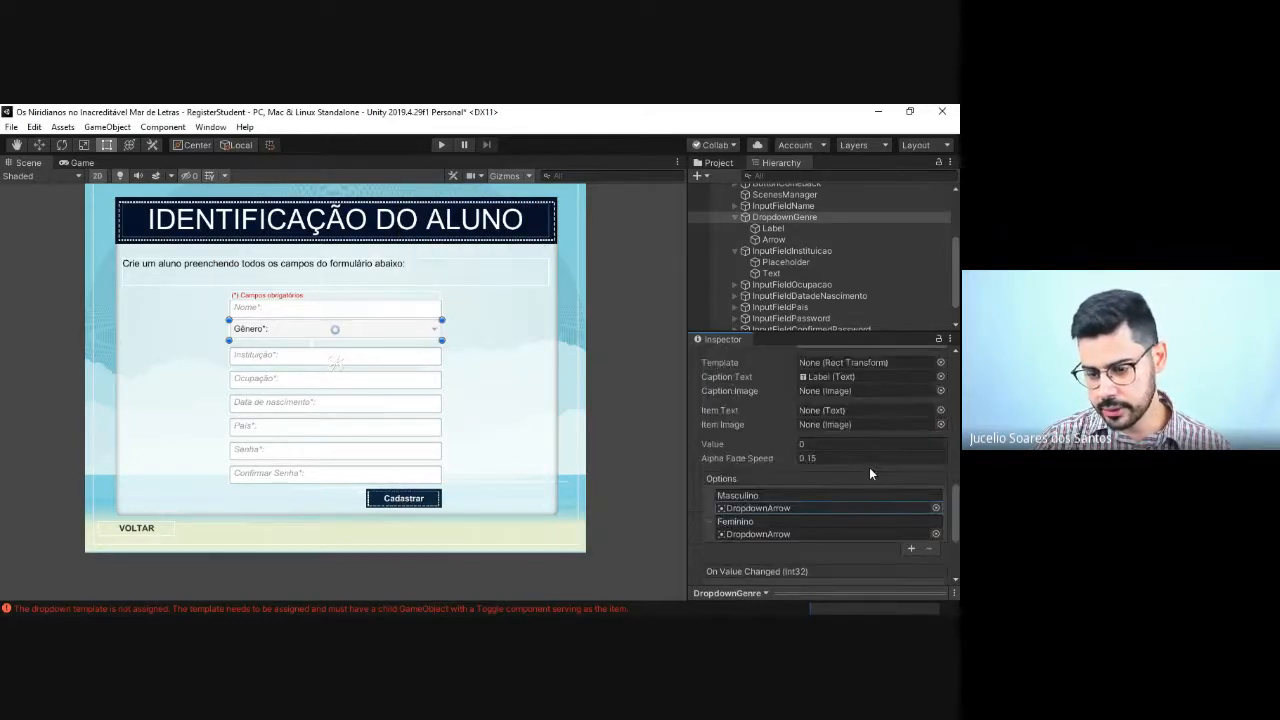
scroll(866, 470, up, 2)
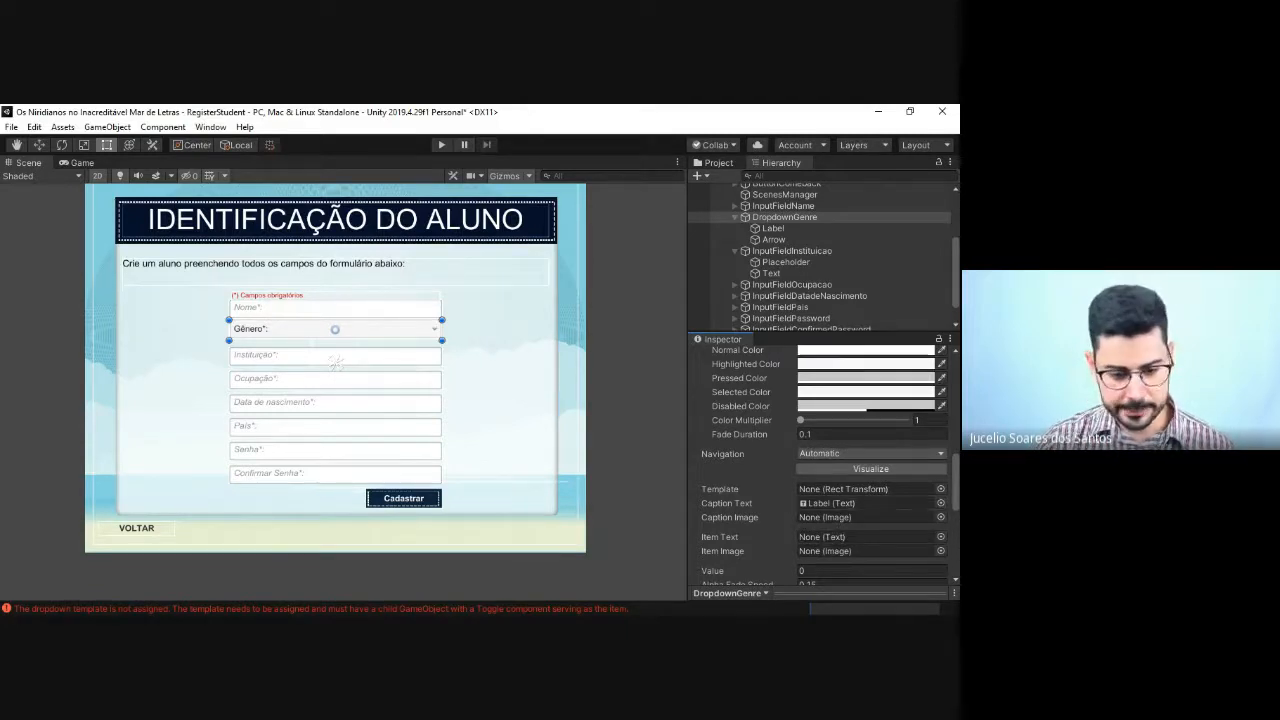
key(ctrl+shift+c)
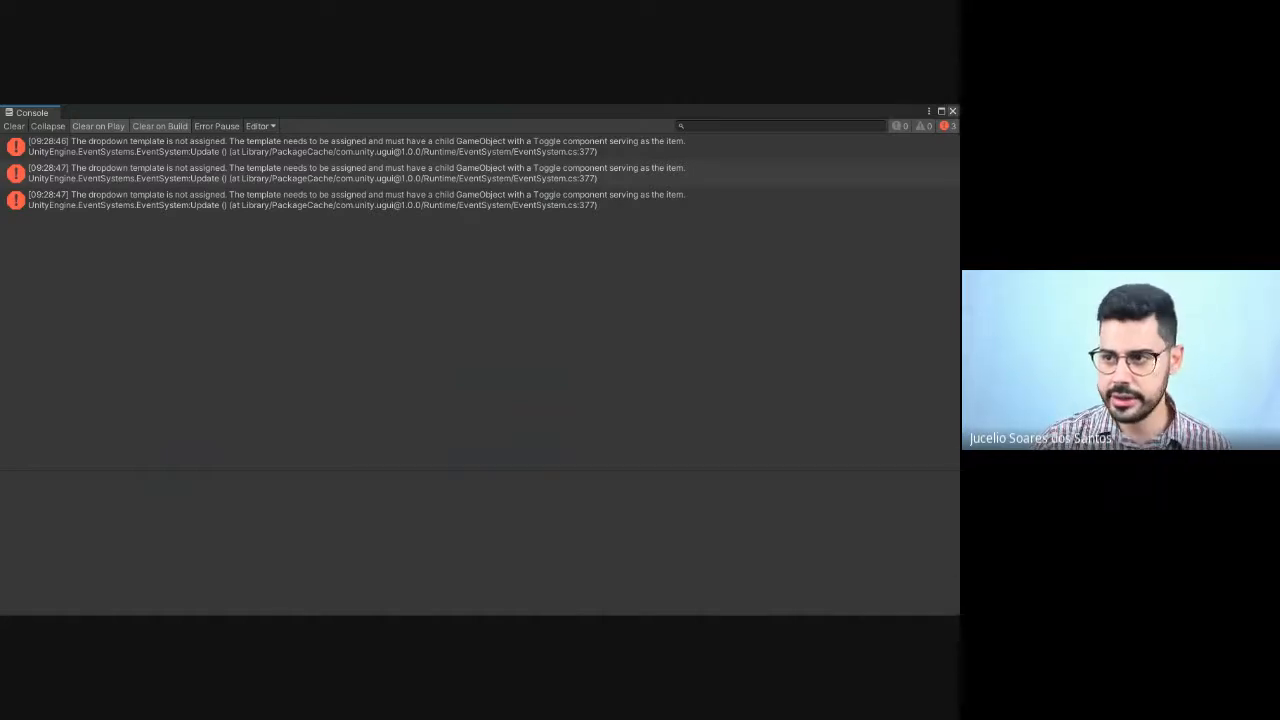
click(952, 111)
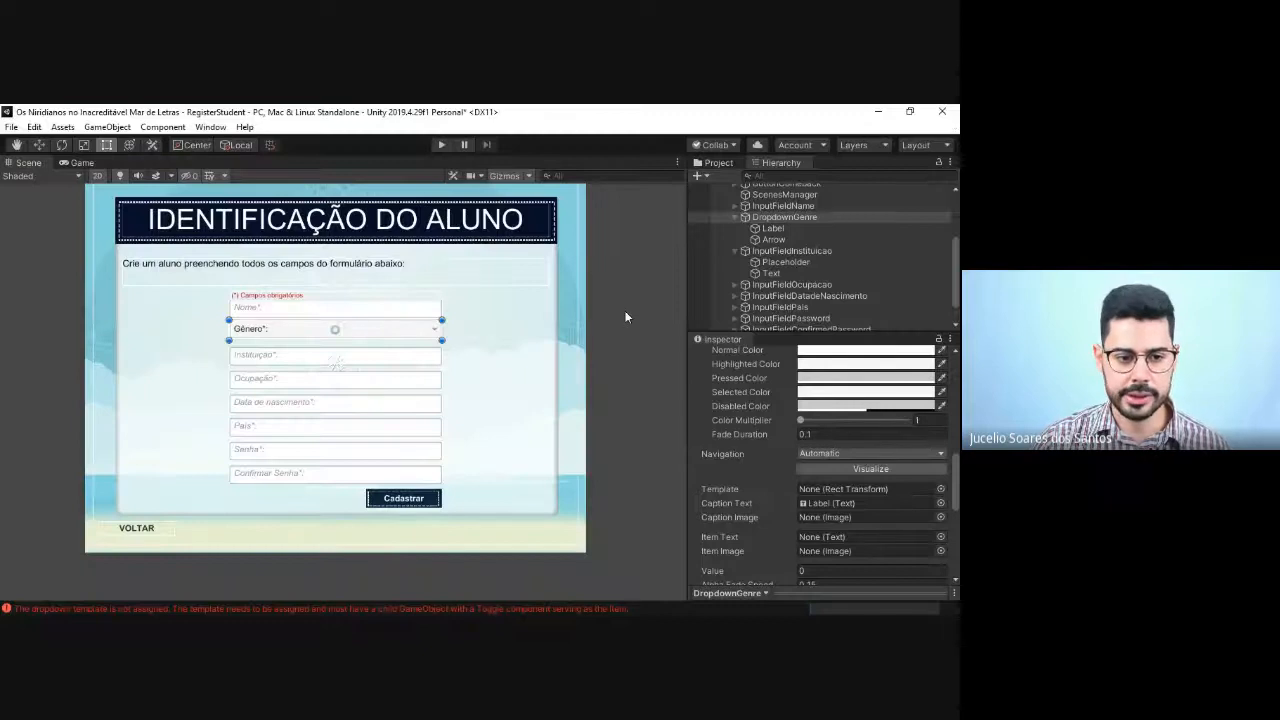
Step: Move DropdownGenre slightly down between the Nome and Instituição fields, to about Pos Y 63
click(625, 346)
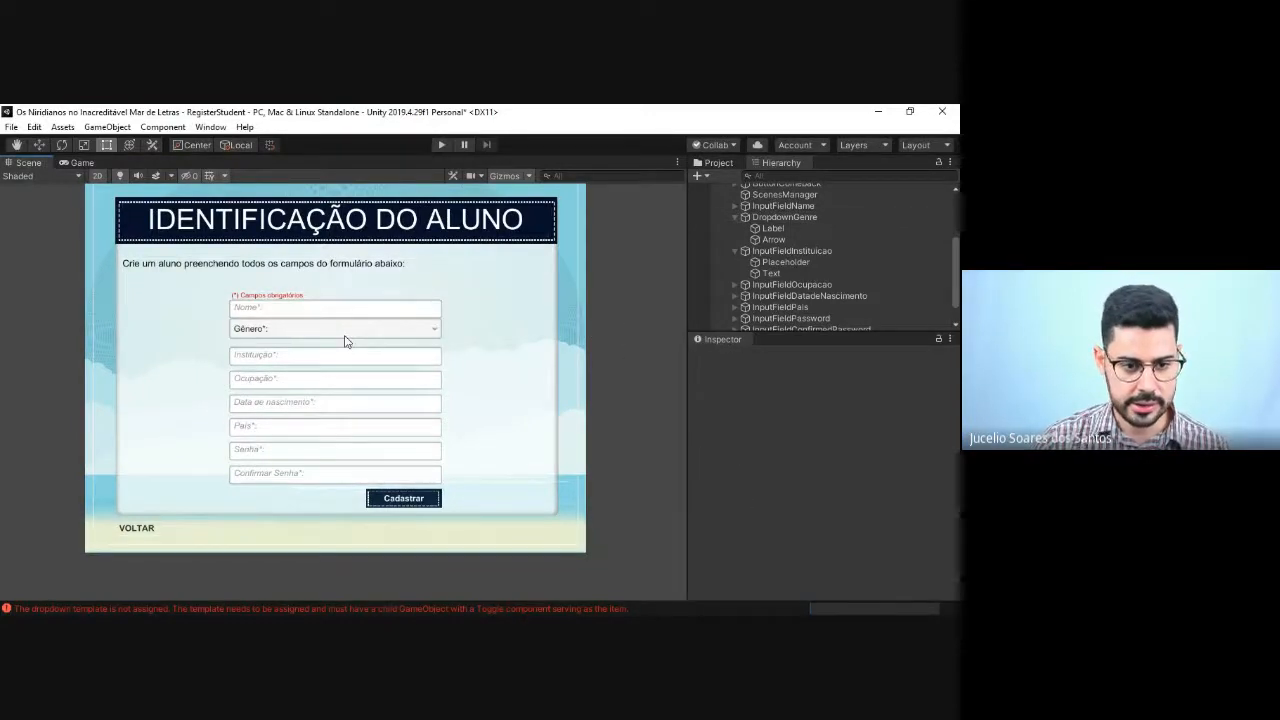
click(342, 335)
drag(340, 340, 349, 346)
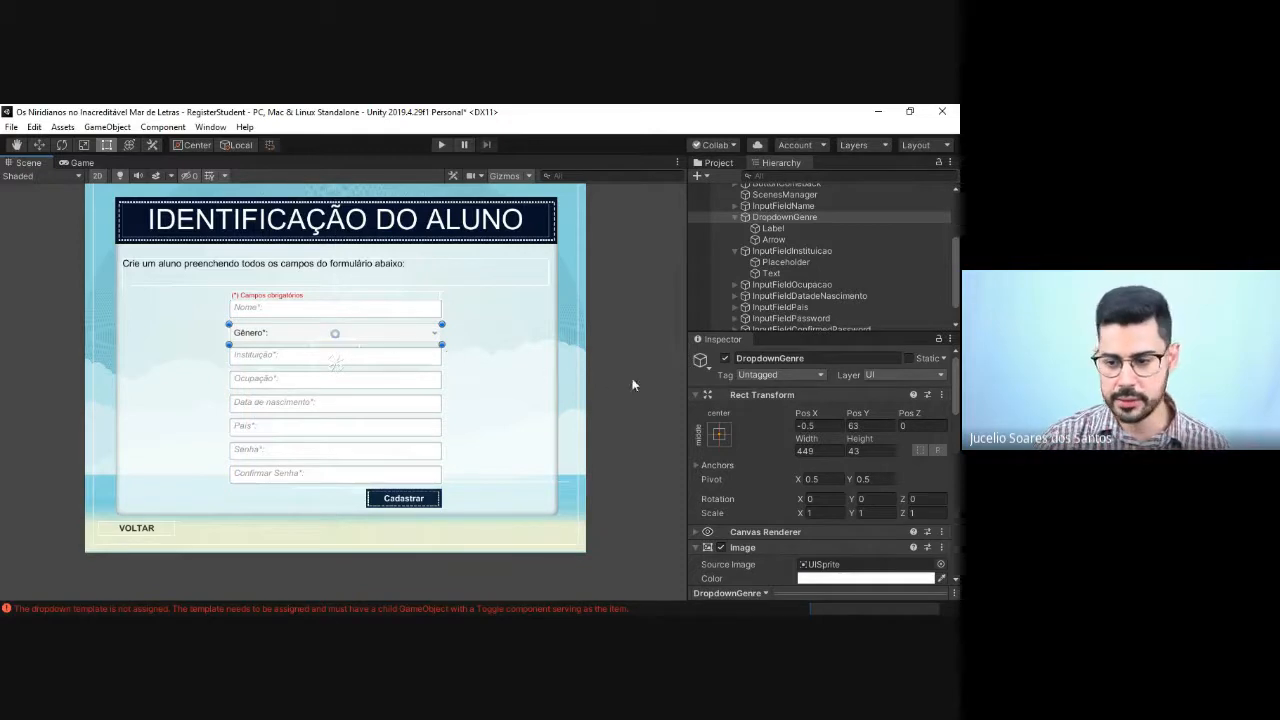
click(631, 300)
Step: Run the RegisterStudent scene to preview the form with the gender dropdown, and stop it again
click(439, 145)
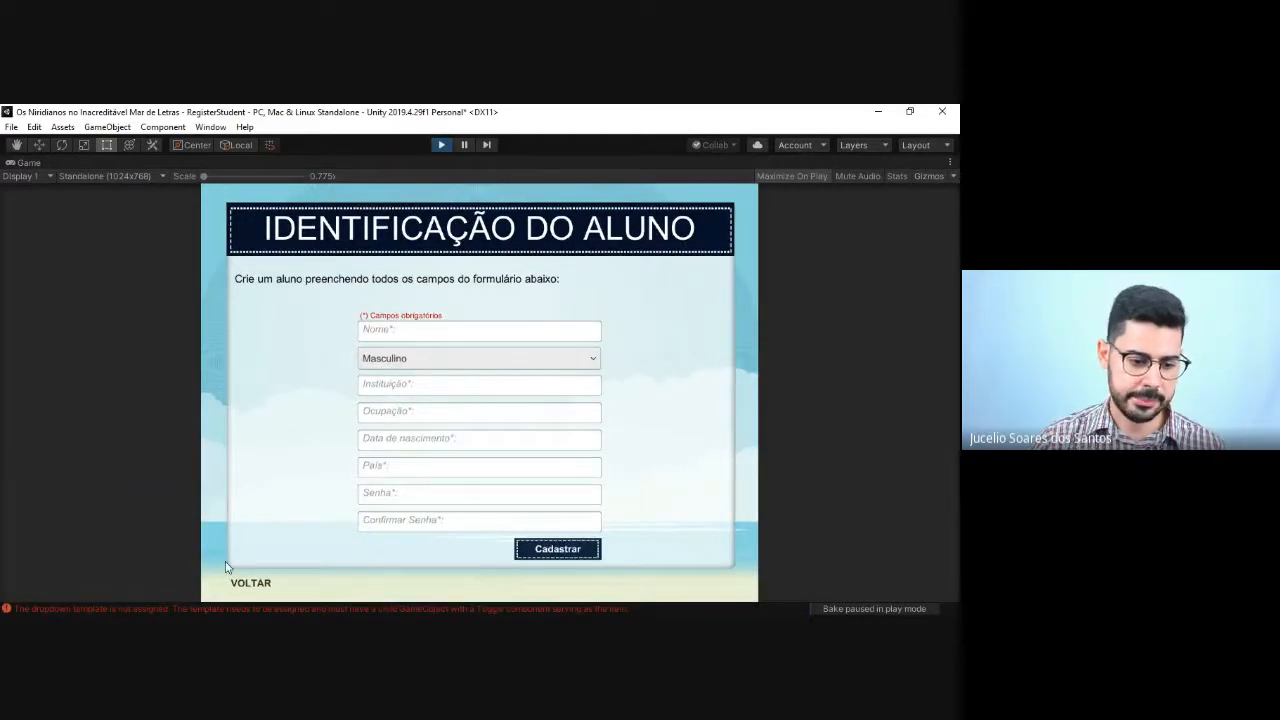
click(441, 145)
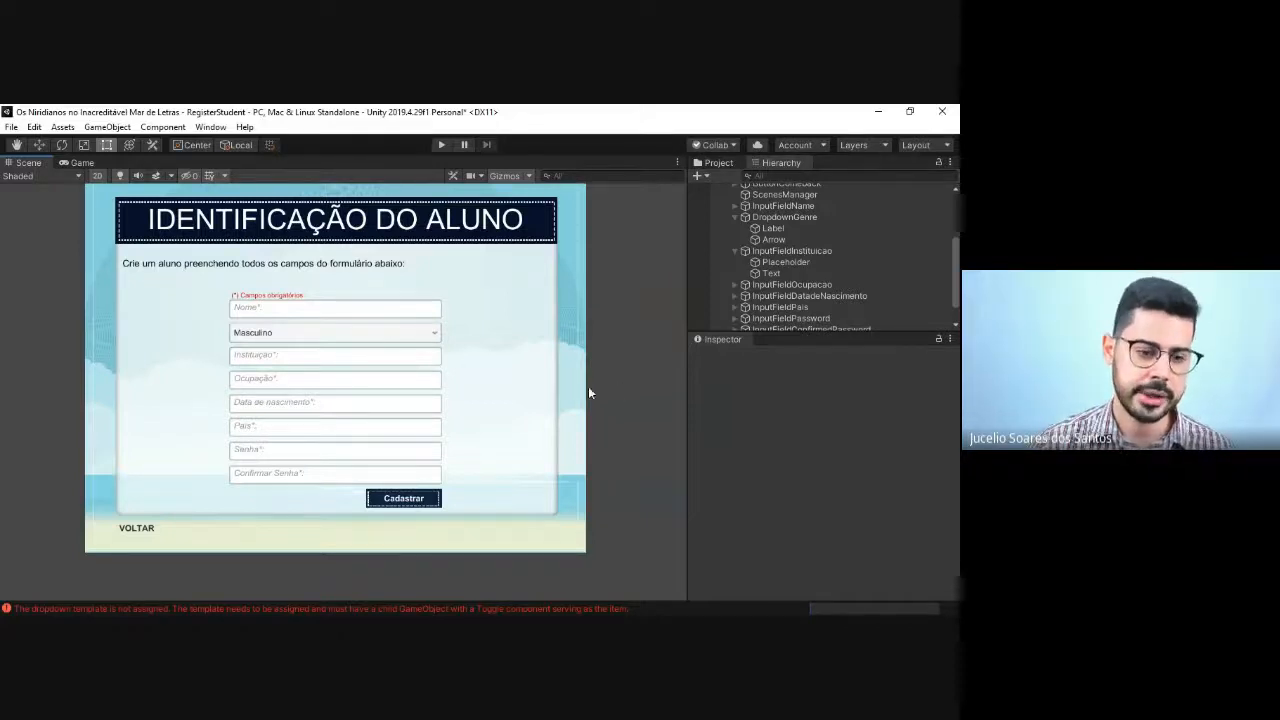
key(alt+Tab)
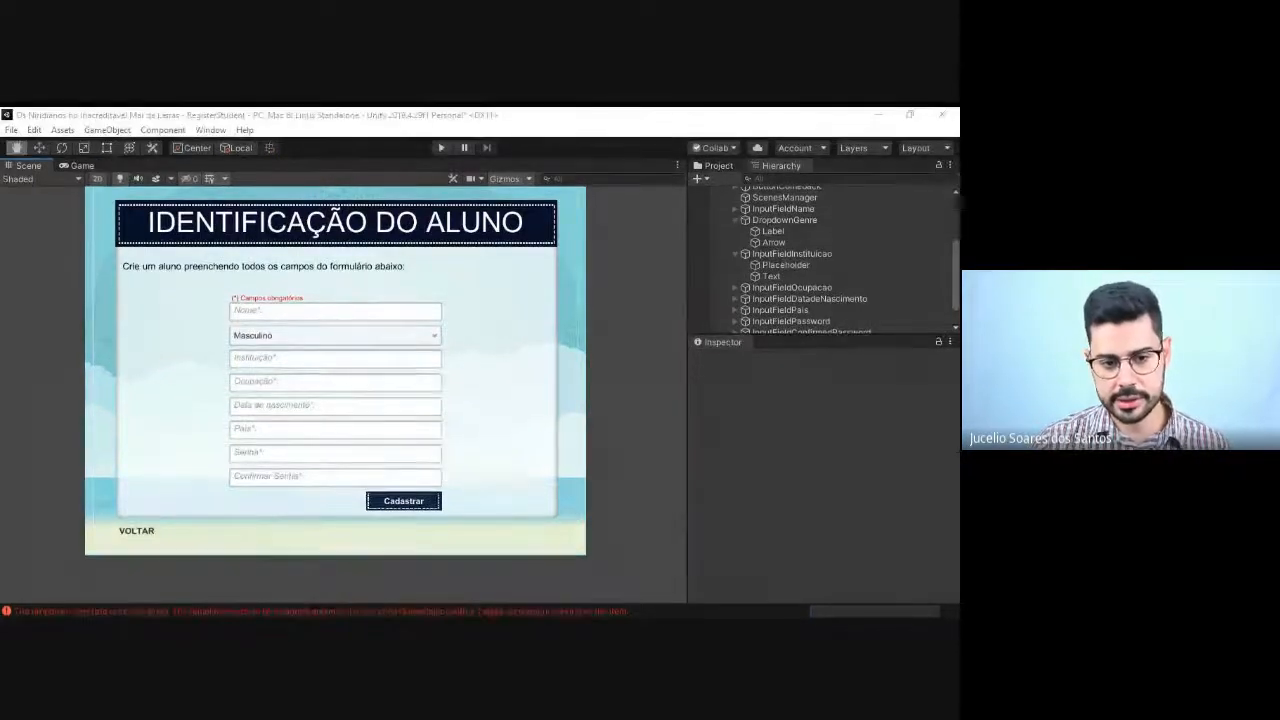
key(alt+Tab)
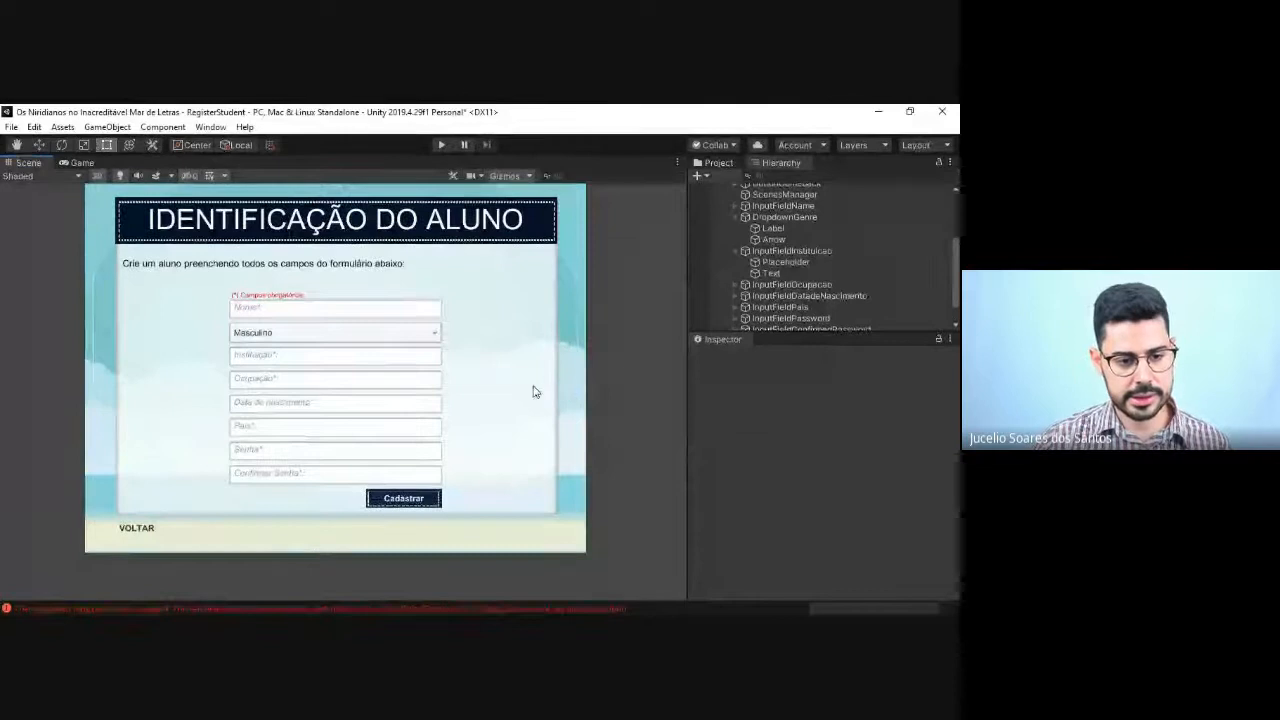
Step: Collapse the expanded form fields in the hierarchy and rename InputFieldInstituicao as InputFieldAge
click(733, 250)
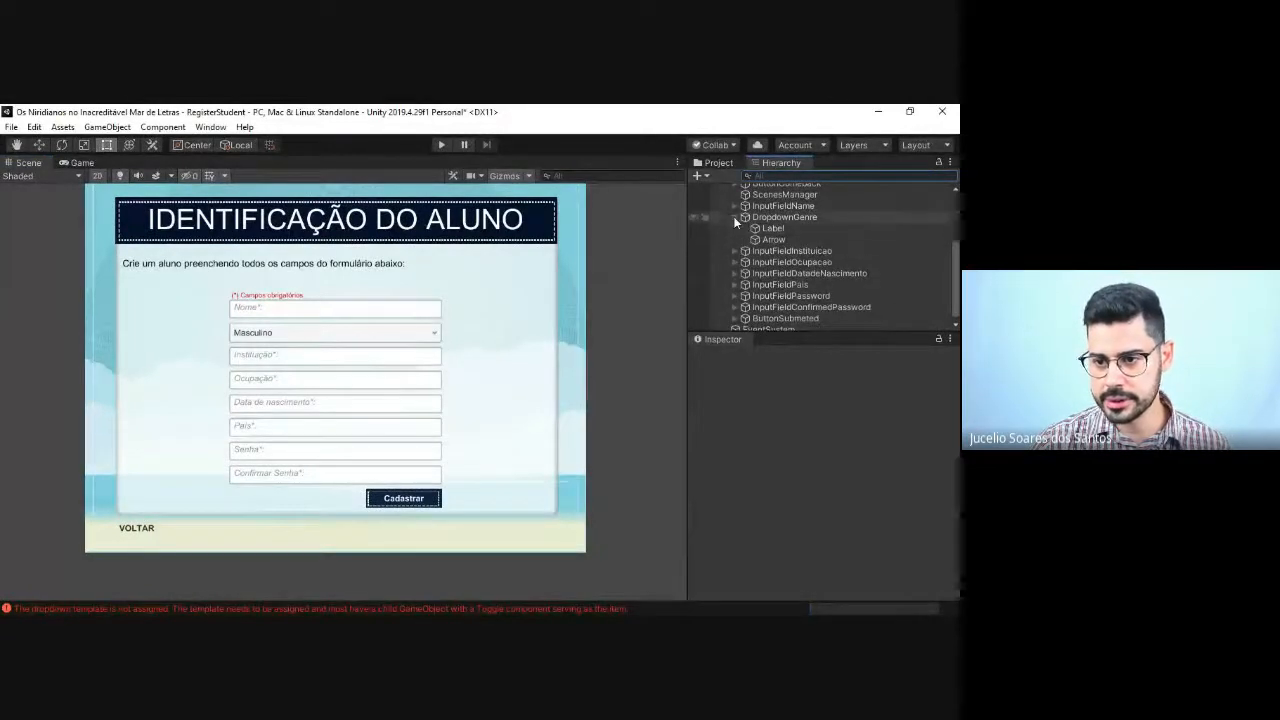
click(733, 216)
click(797, 245)
click(800, 246)
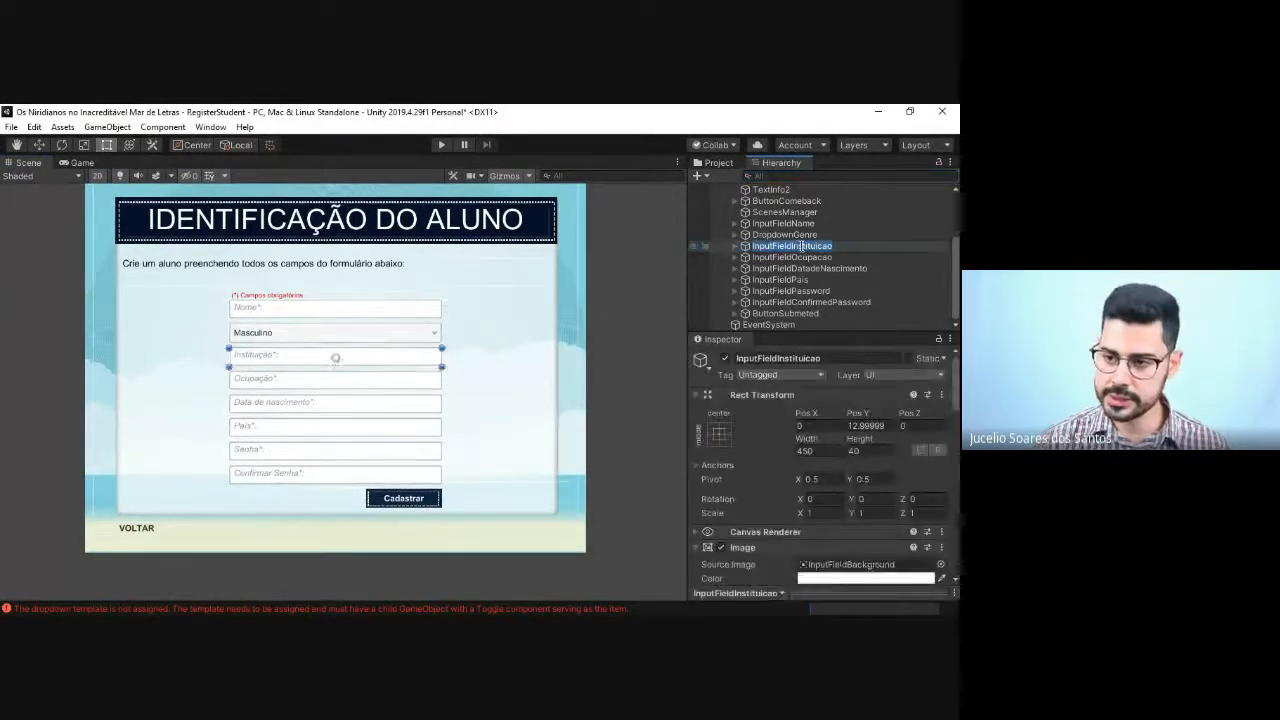
key(BackSpace)
key(BackSpace)
key(BackSpace)
key(BackSpace)
key(BackSpace)
key(BackSpace)
key(BackSpace)
key(BackSpace)
key(BackSpace)
key(BackSpace)
key(BackSpace)
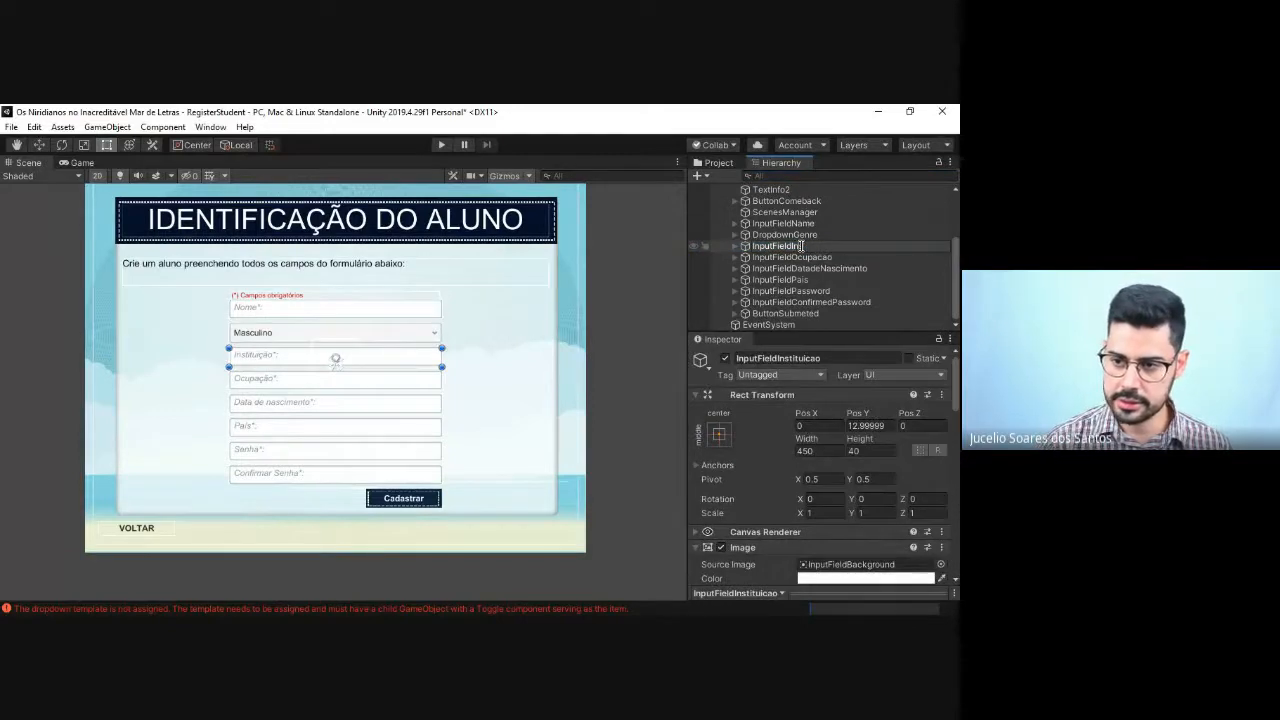
text(Idad)
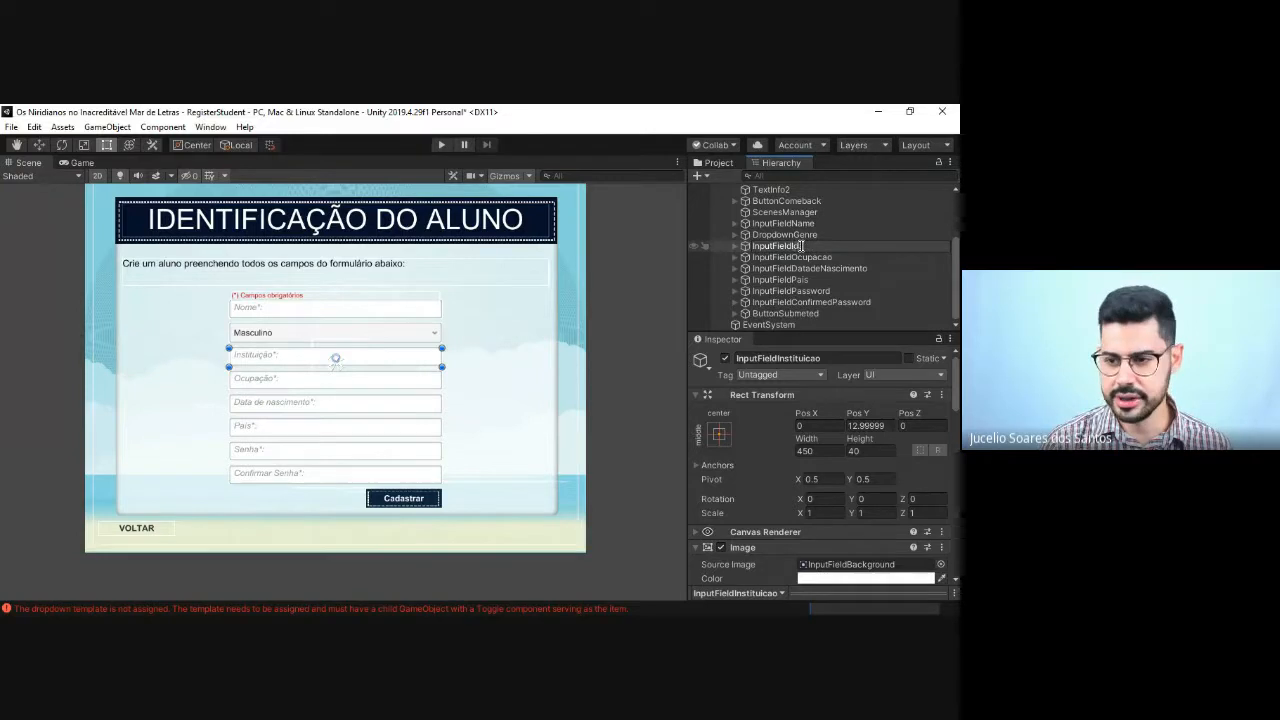
key(BackSpace)
key(BackSpace)
key(BackSpace)
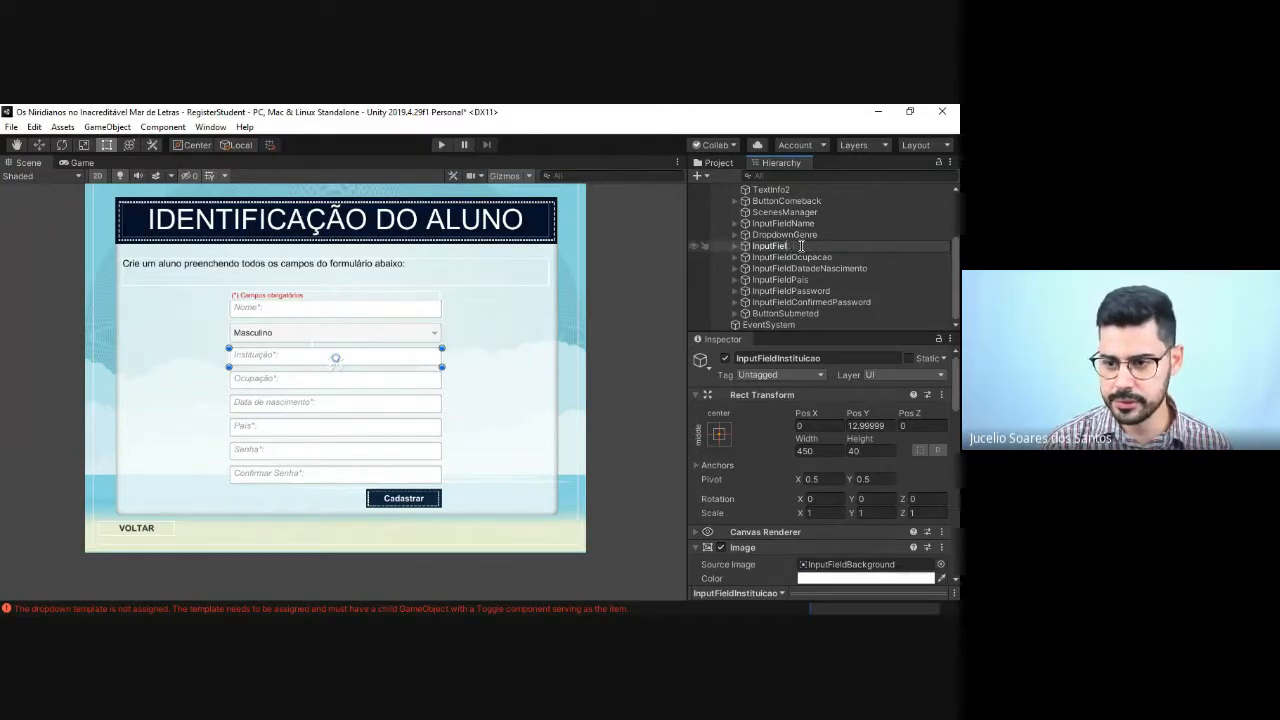
text(Age)
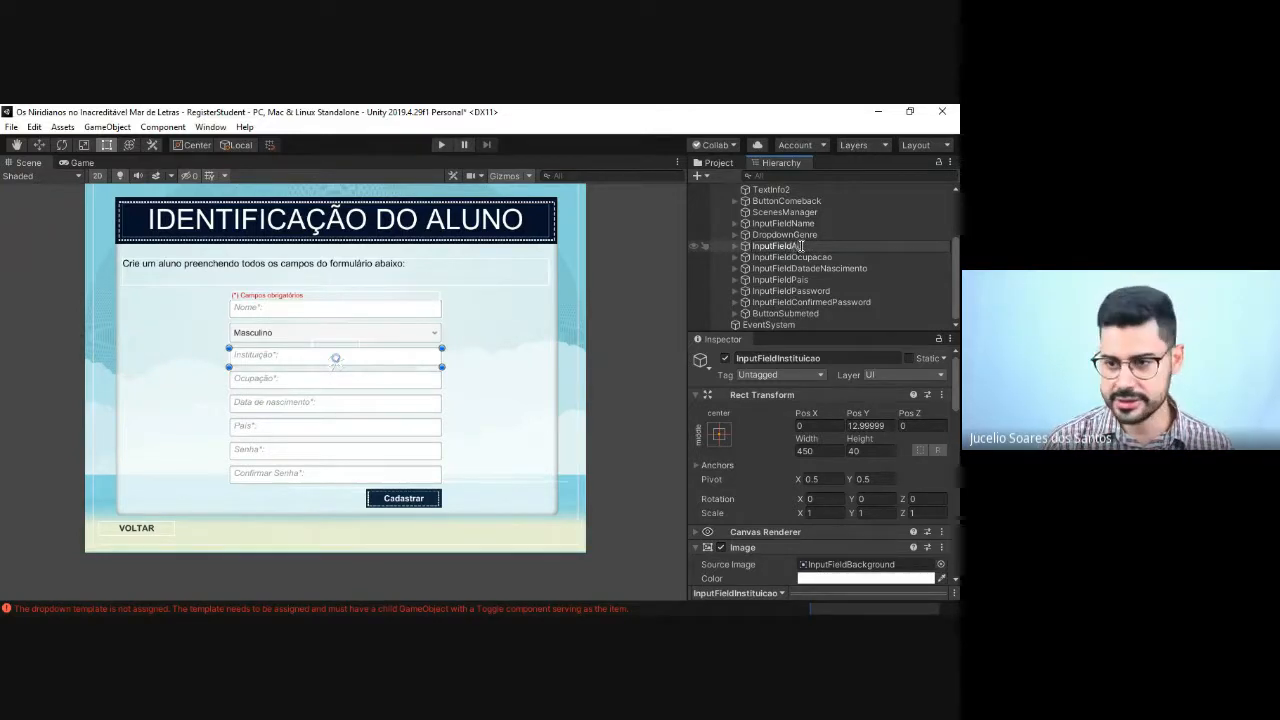
key(Return)
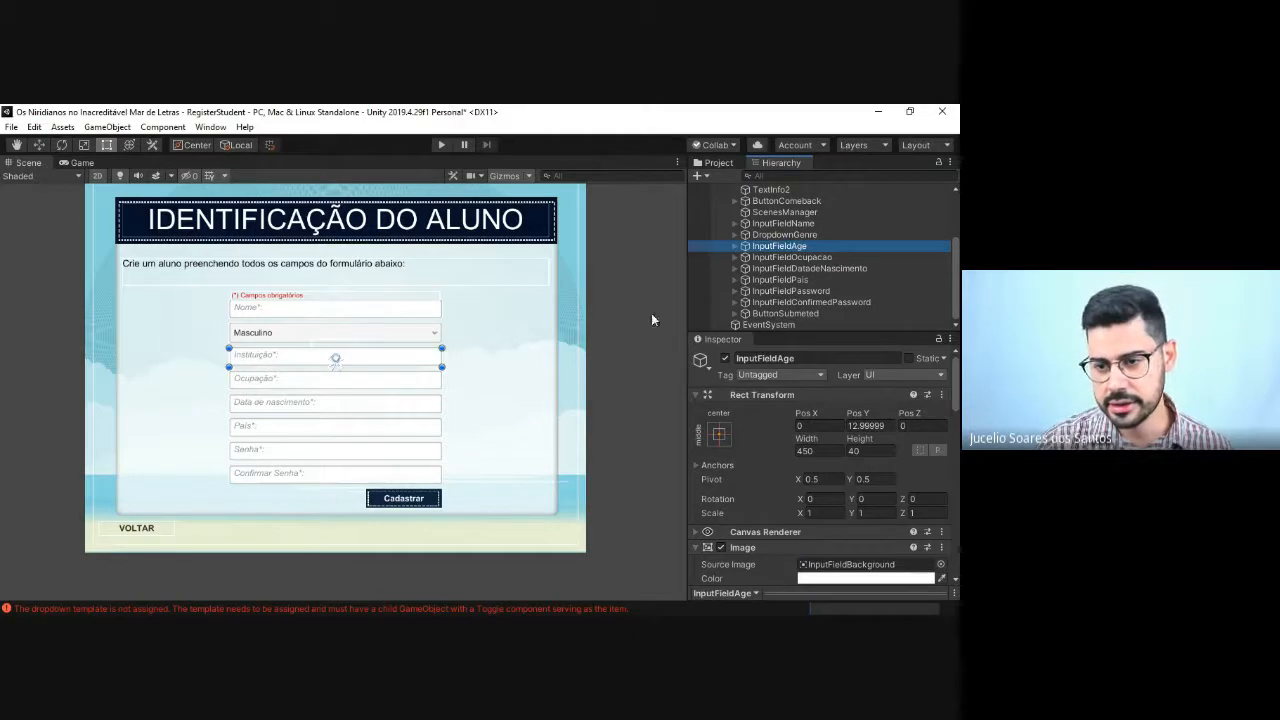
Step: Change the Placeholder text of InputFieldAge to "Idade*:"
click(734, 246)
click(772, 258)
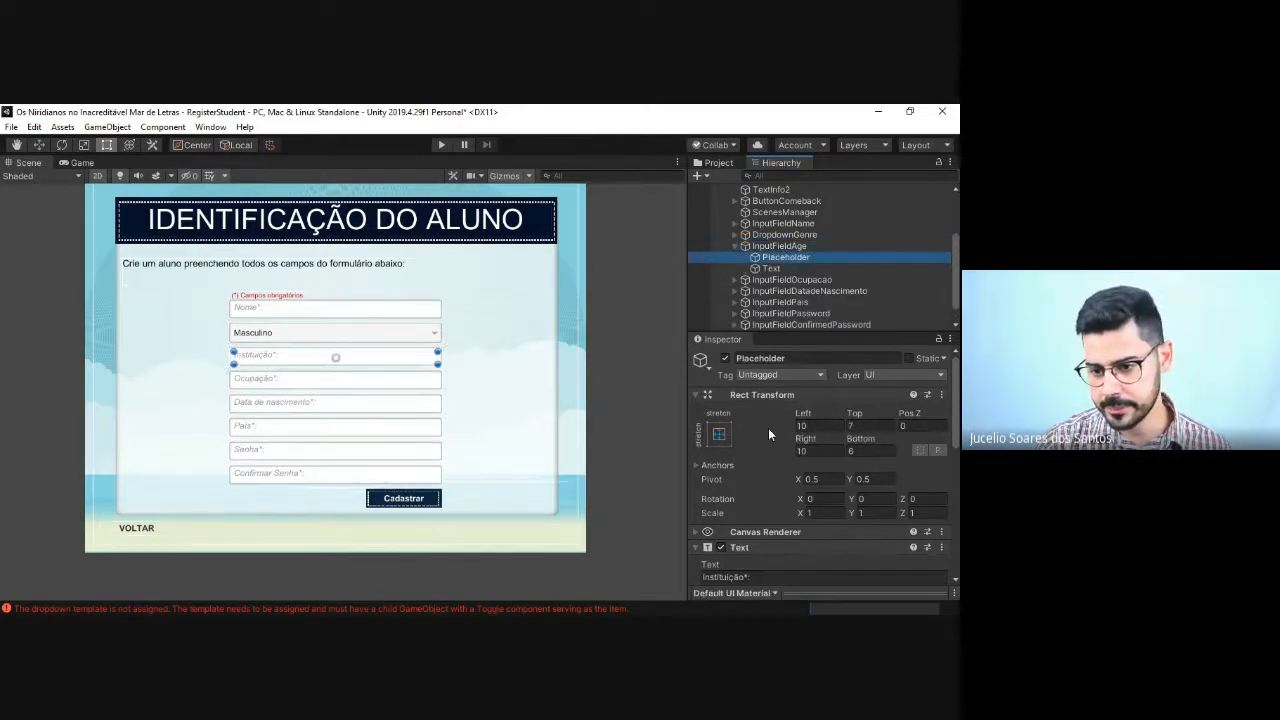
scroll(790, 566, down, 5)
scroll(763, 421, up, 5)
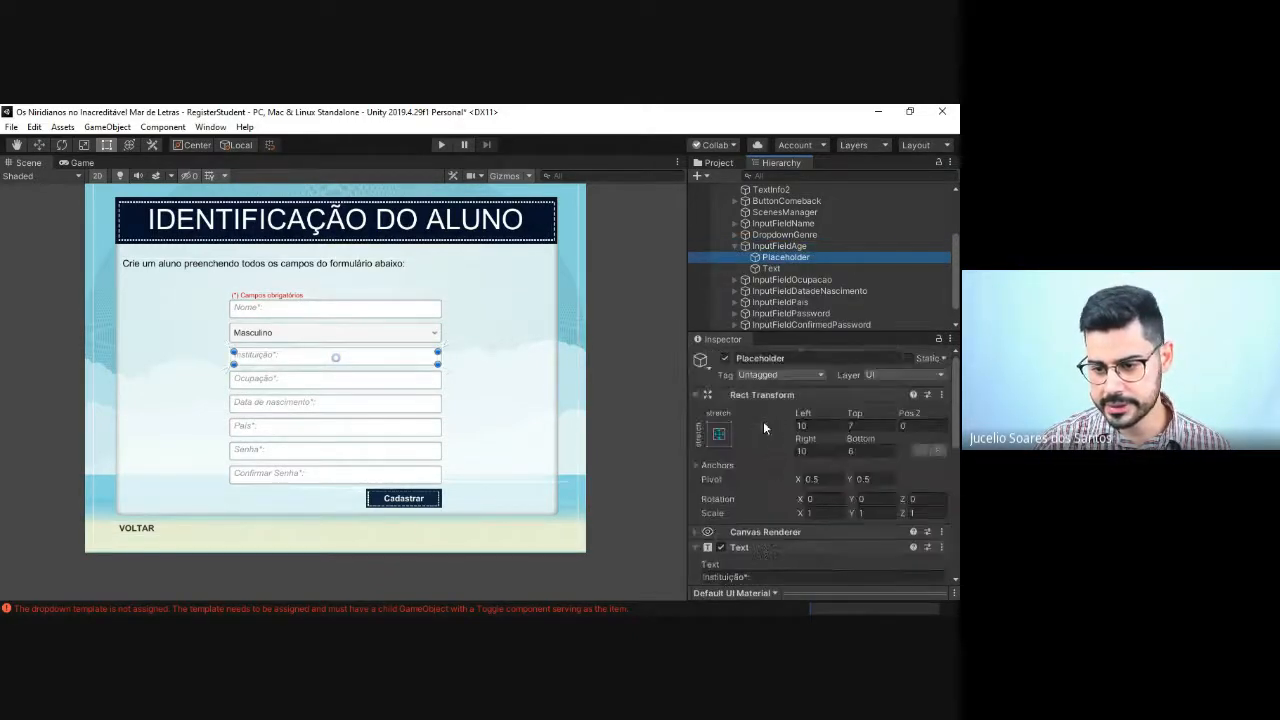
scroll(745, 440, down, 3)
click(742, 450)
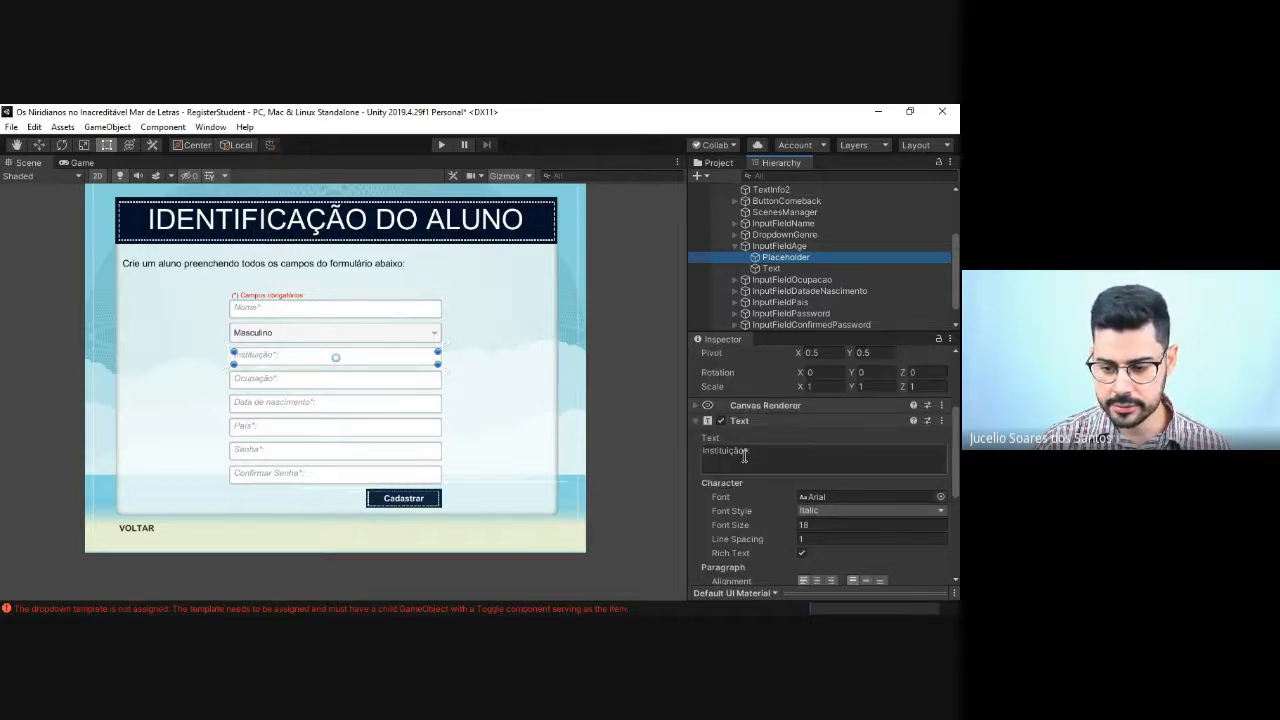
drag(744, 450, 687, 444)
text(Idade)
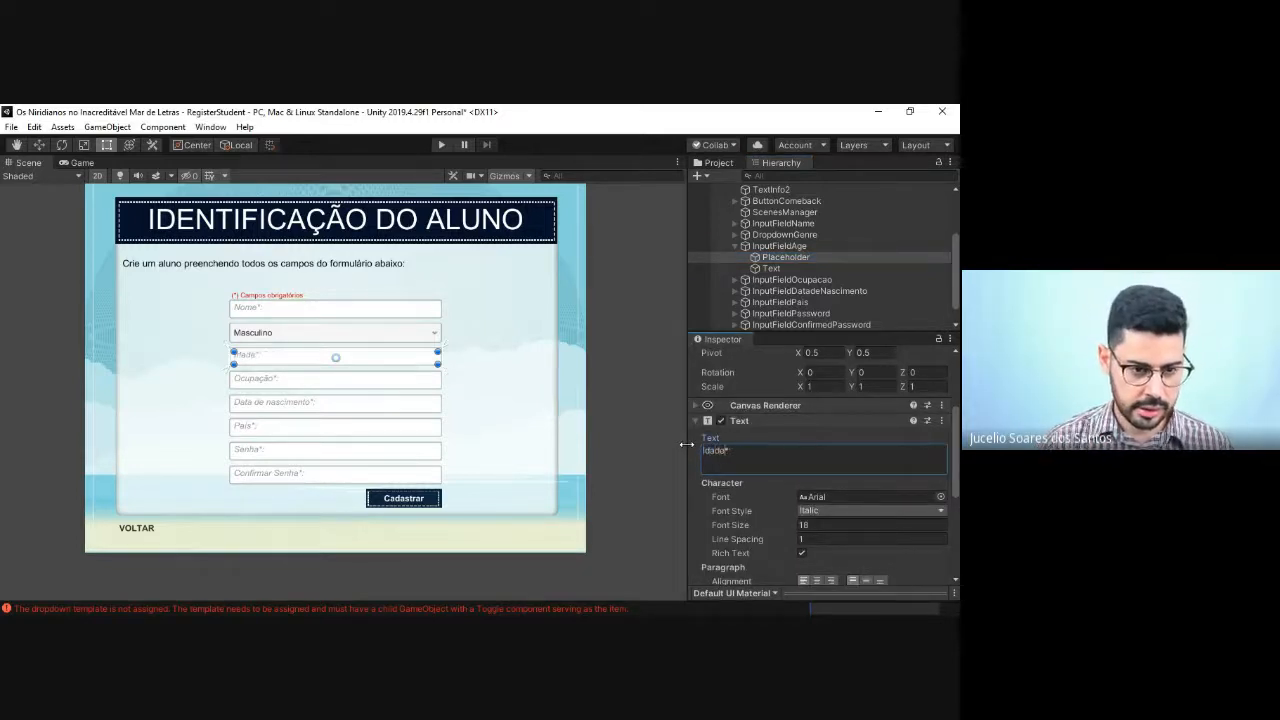
key(alt+Tab)
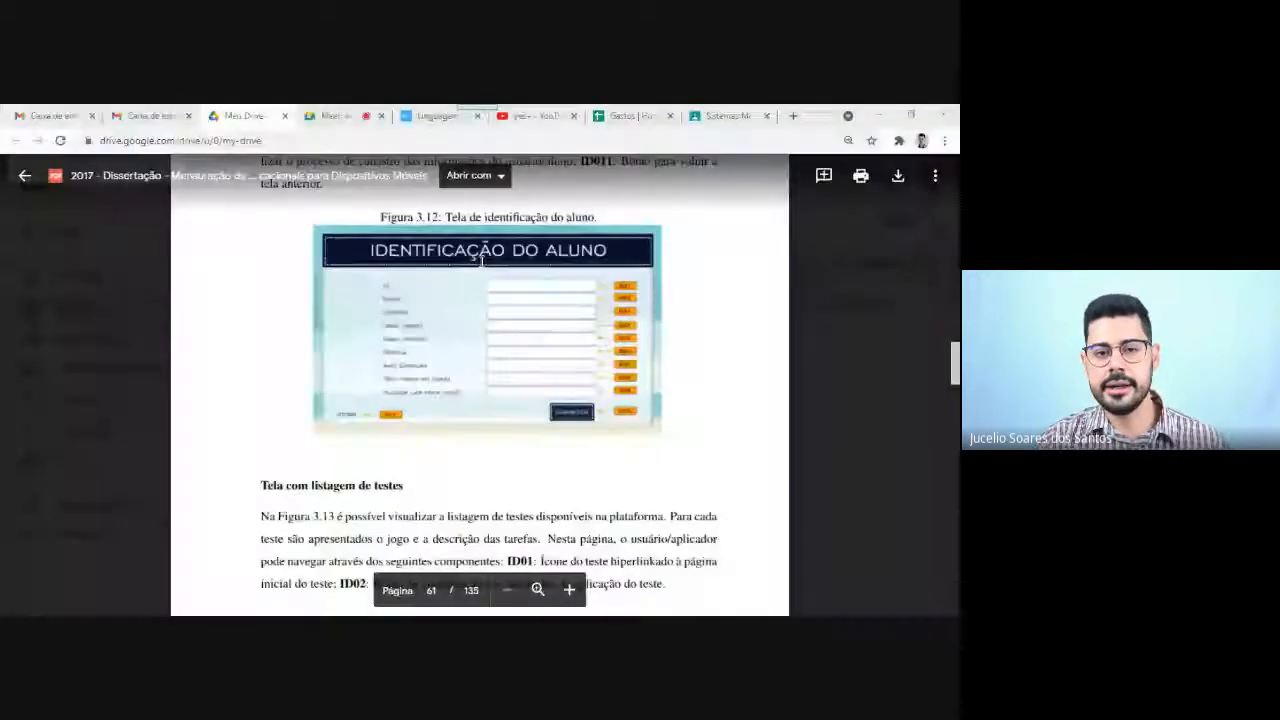
key(alt+Tab)
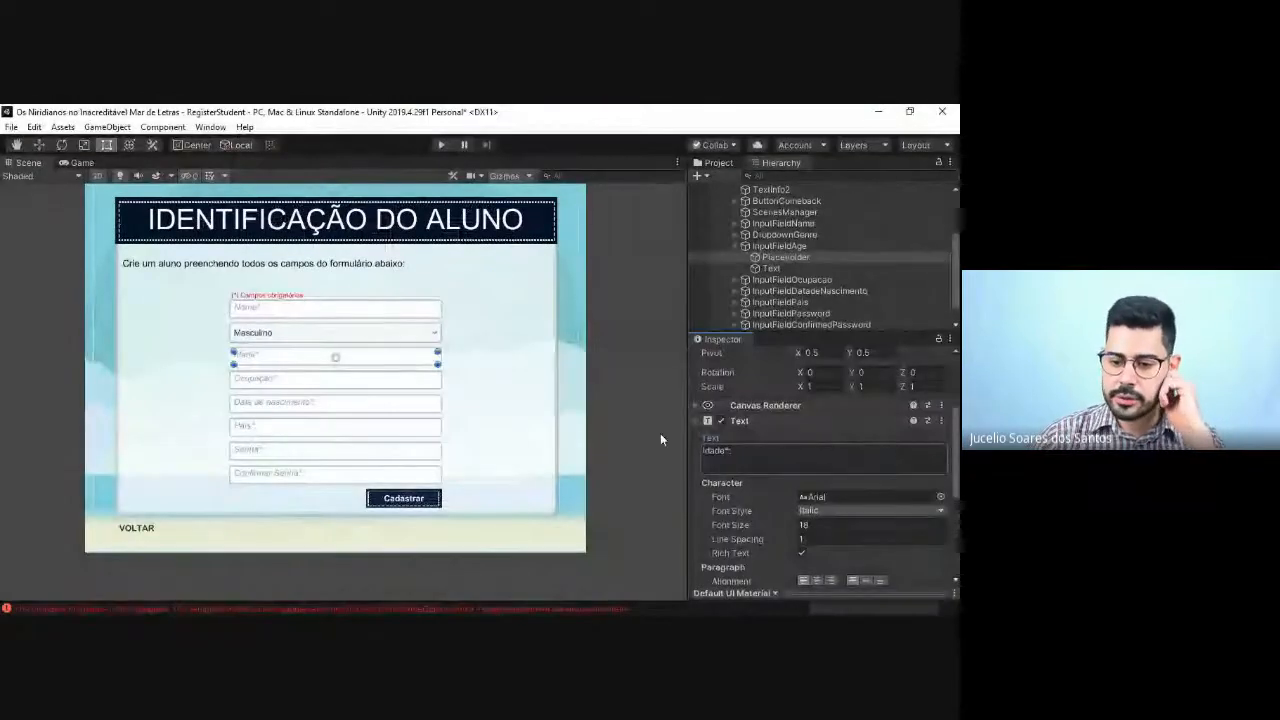
click(722, 455)
click(726, 455)
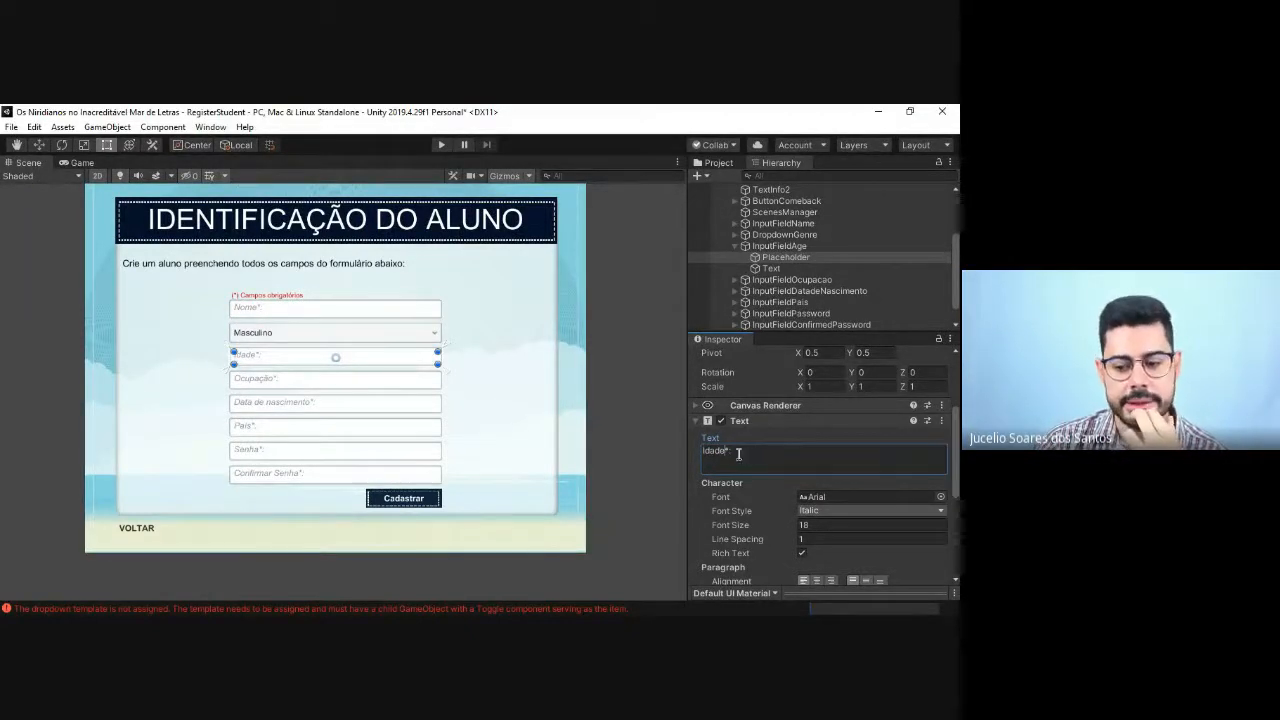
double_click(739, 454)
double_click(734, 458)
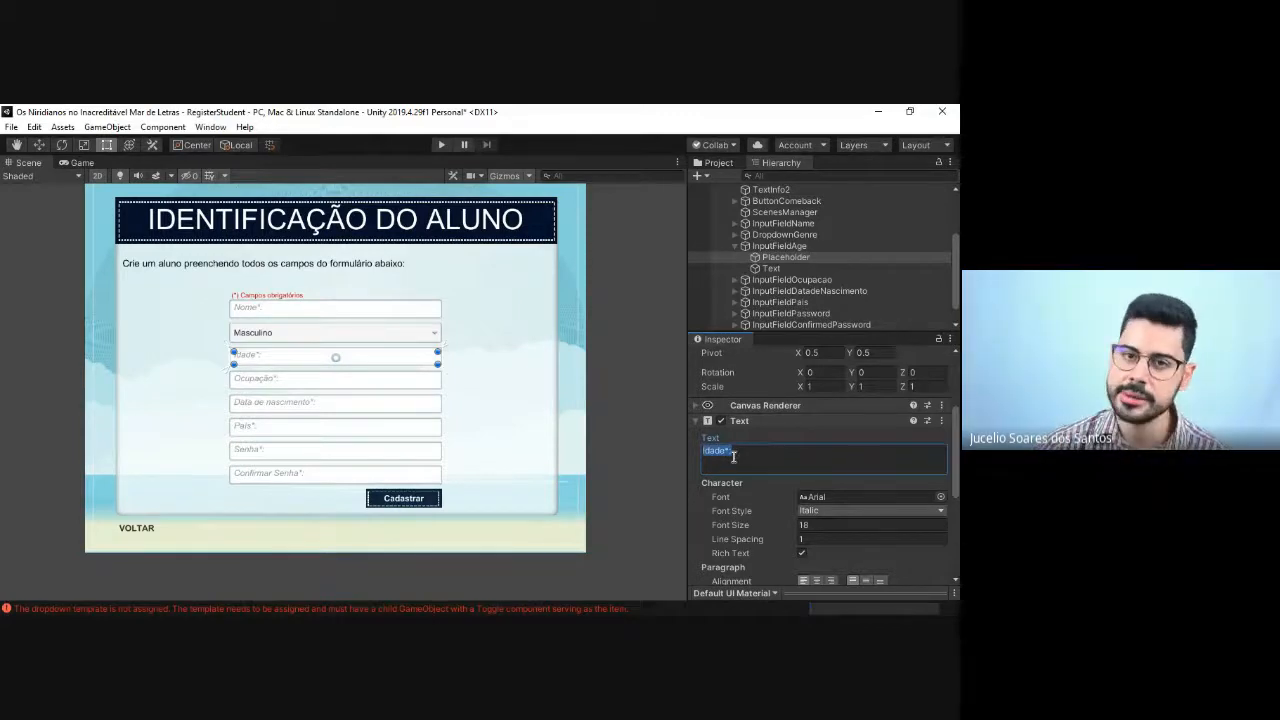
click(733, 455)
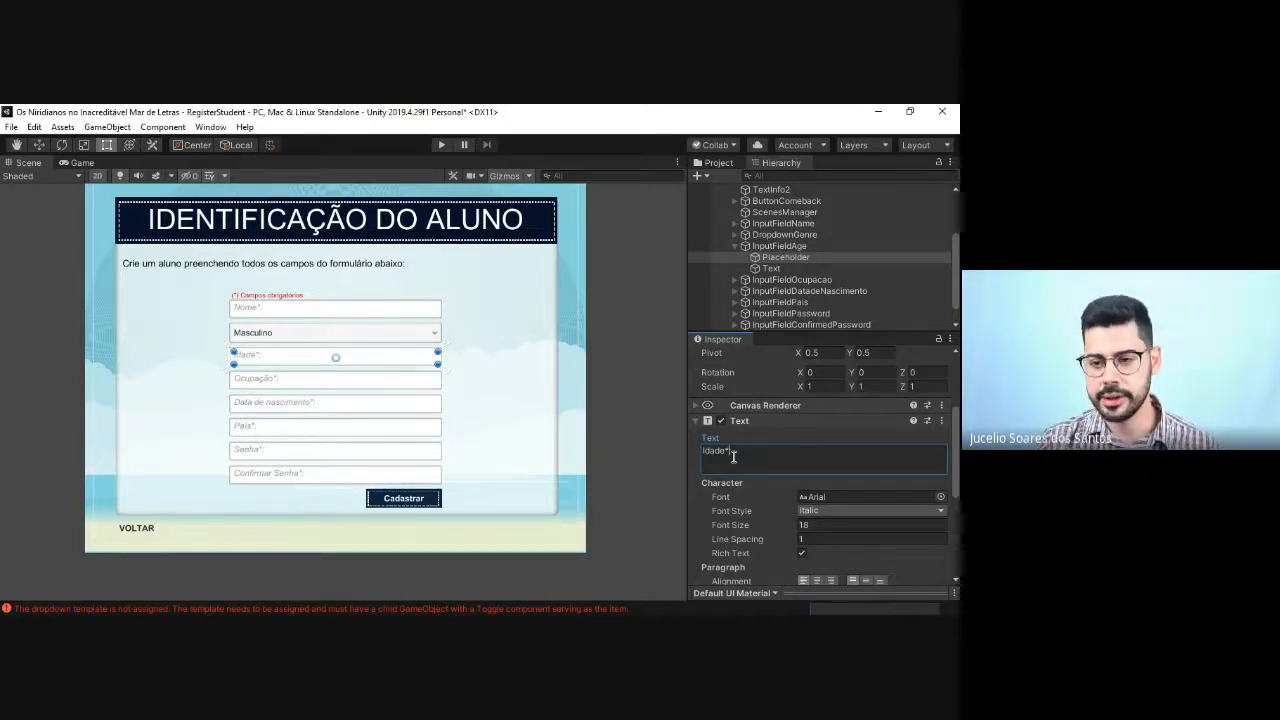
Step: Delete InputFieldAge and move InputFieldDatadeNascimento directly below DropdownGenre in the hierarchy
click(734, 246)
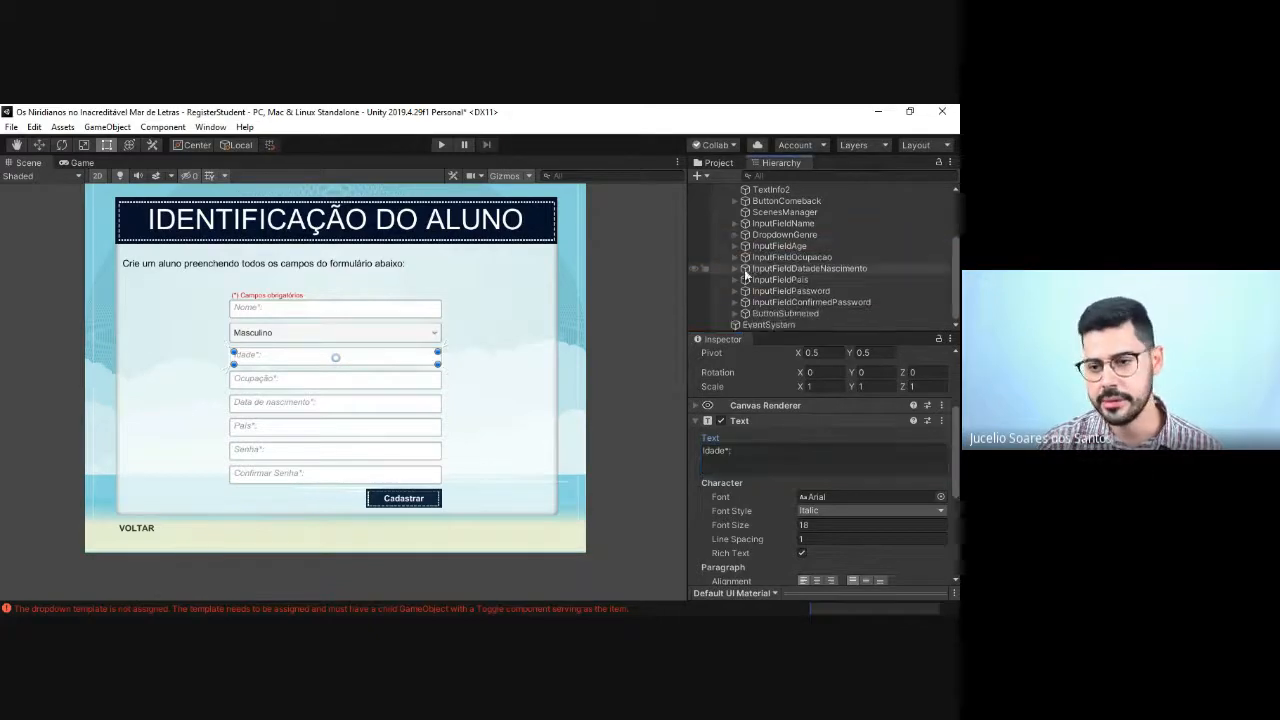
click(782, 236)
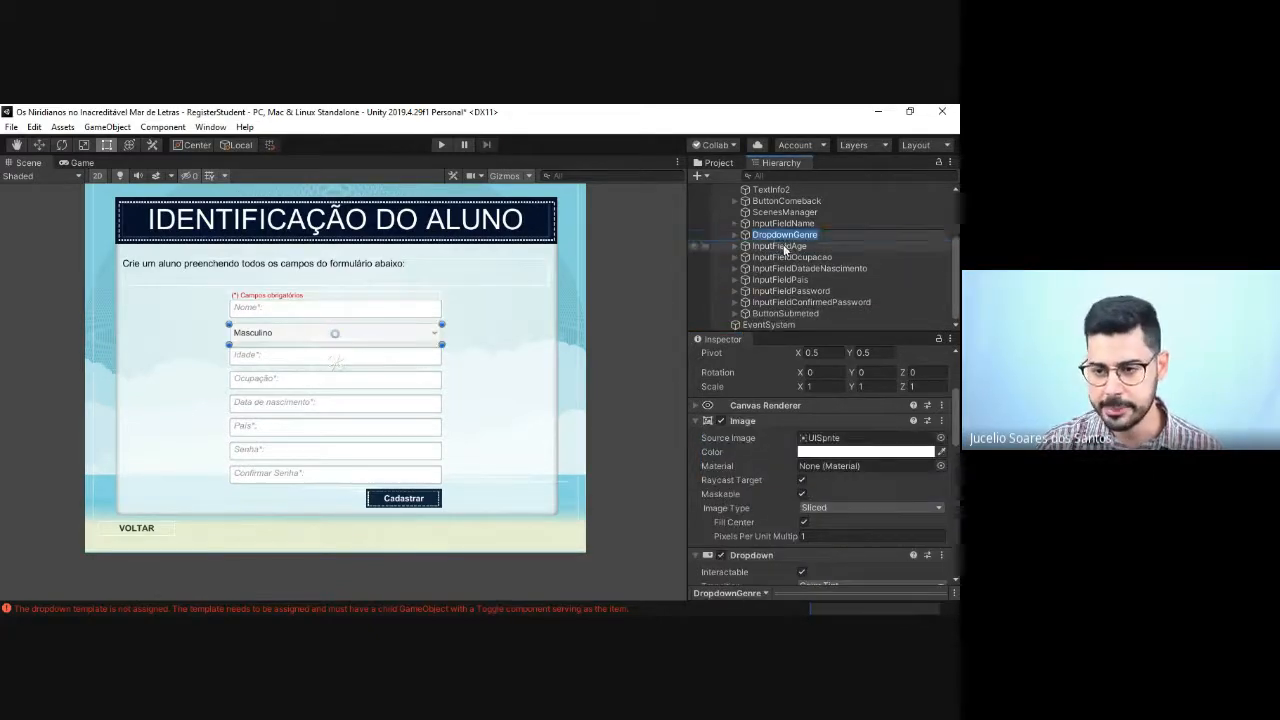
click(785, 246)
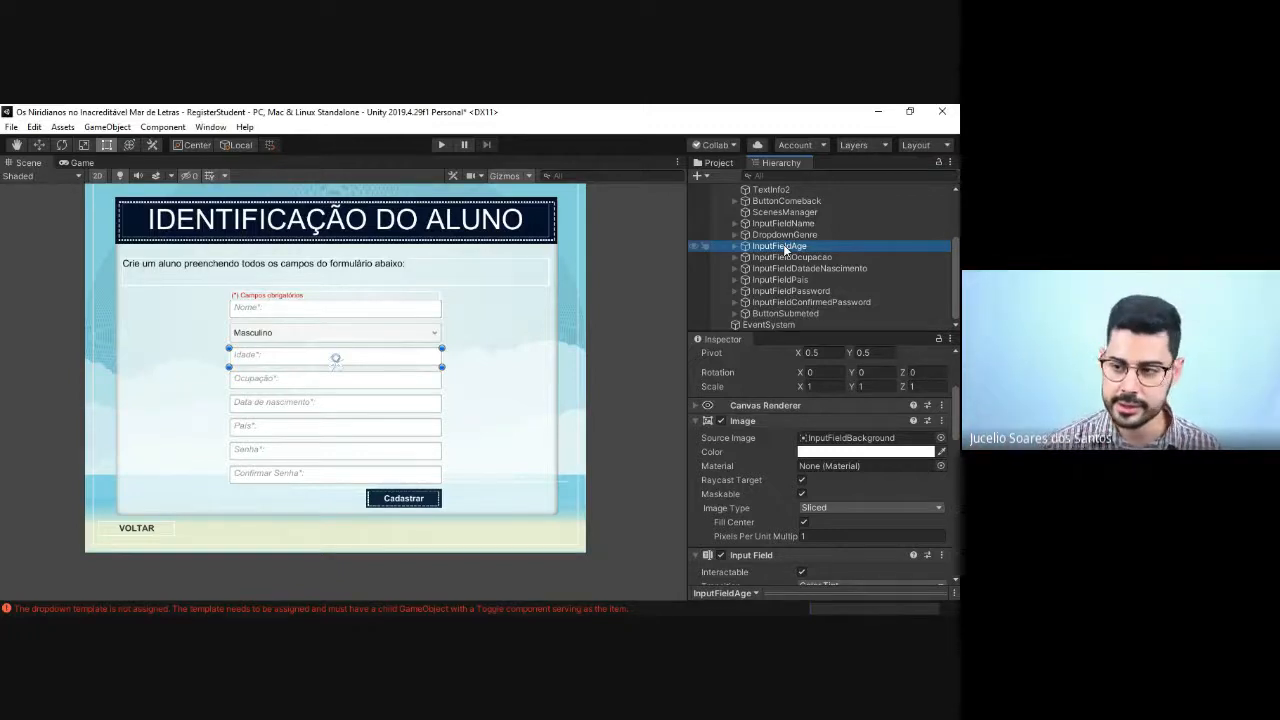
key(Delete)
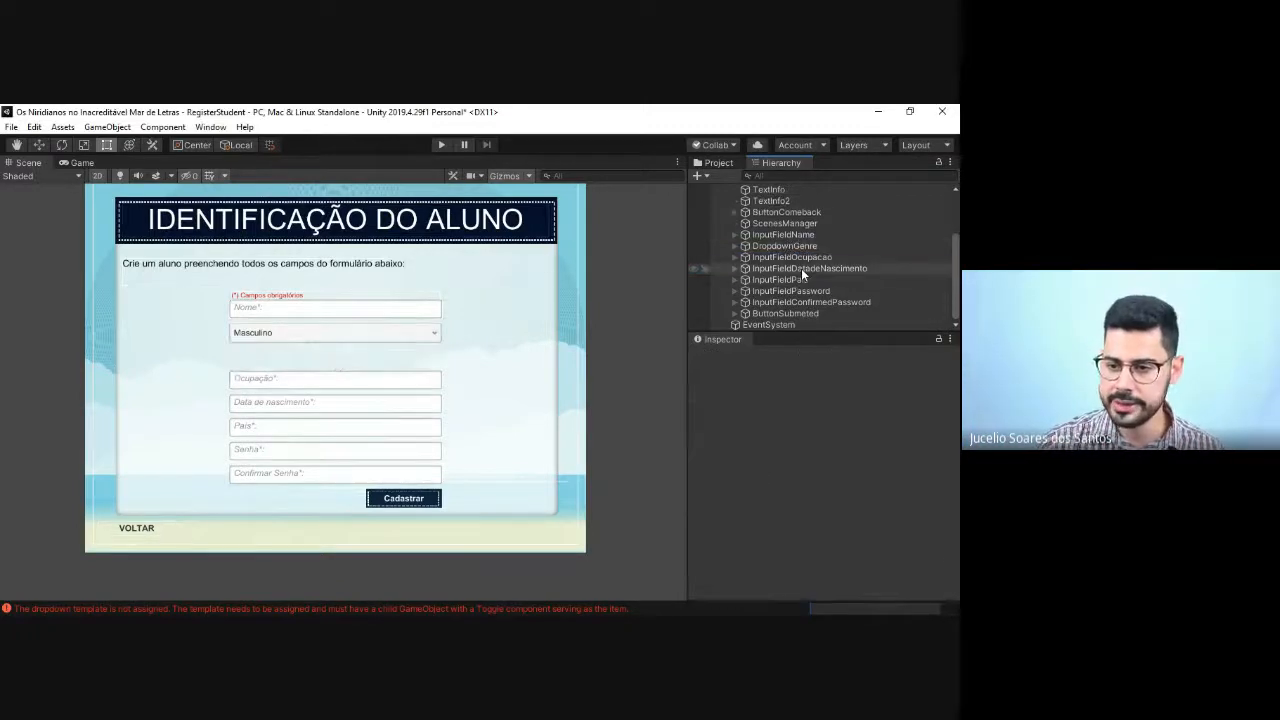
drag(801, 268, 800, 251)
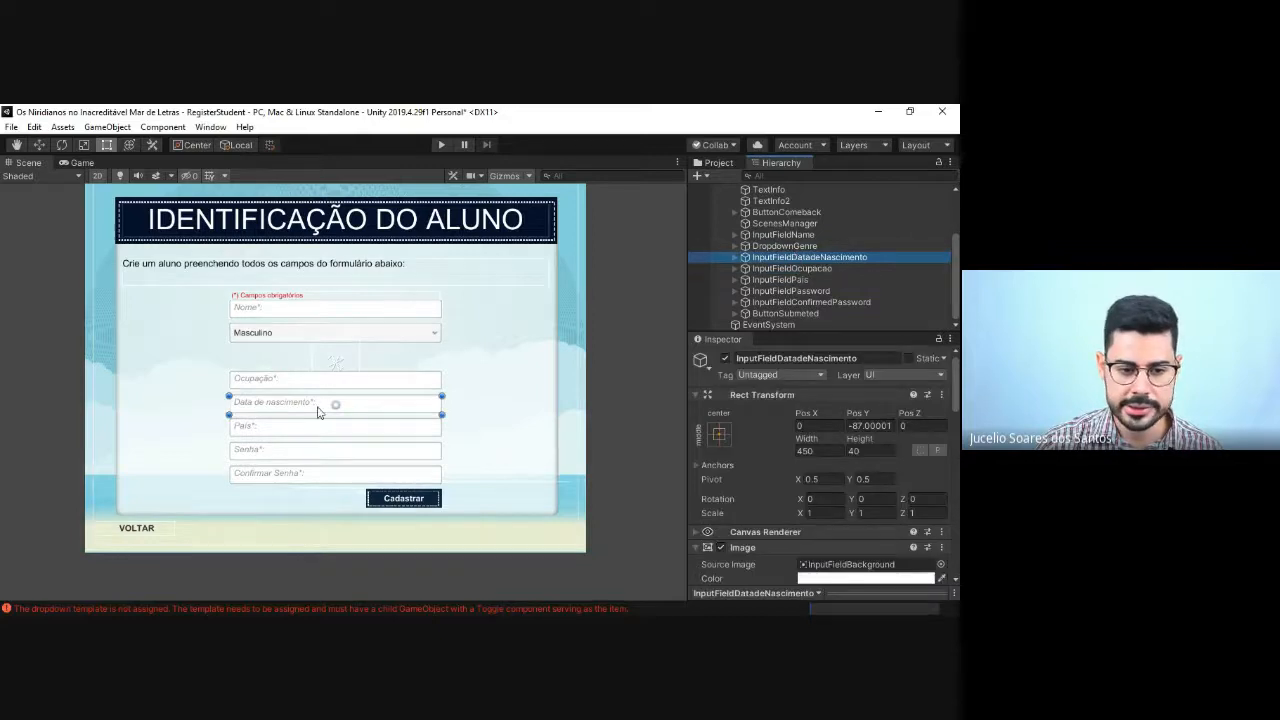
click(280, 409)
drag(271, 410, 269, 360)
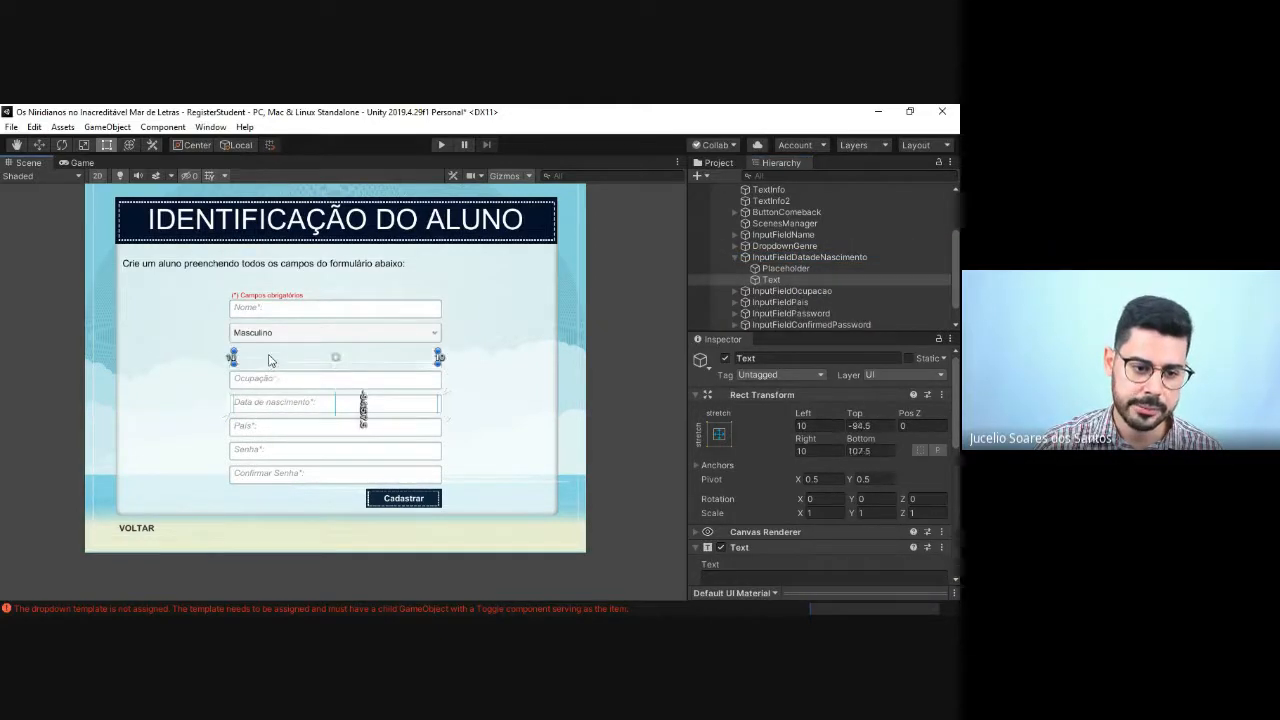
key(ctrl+z)
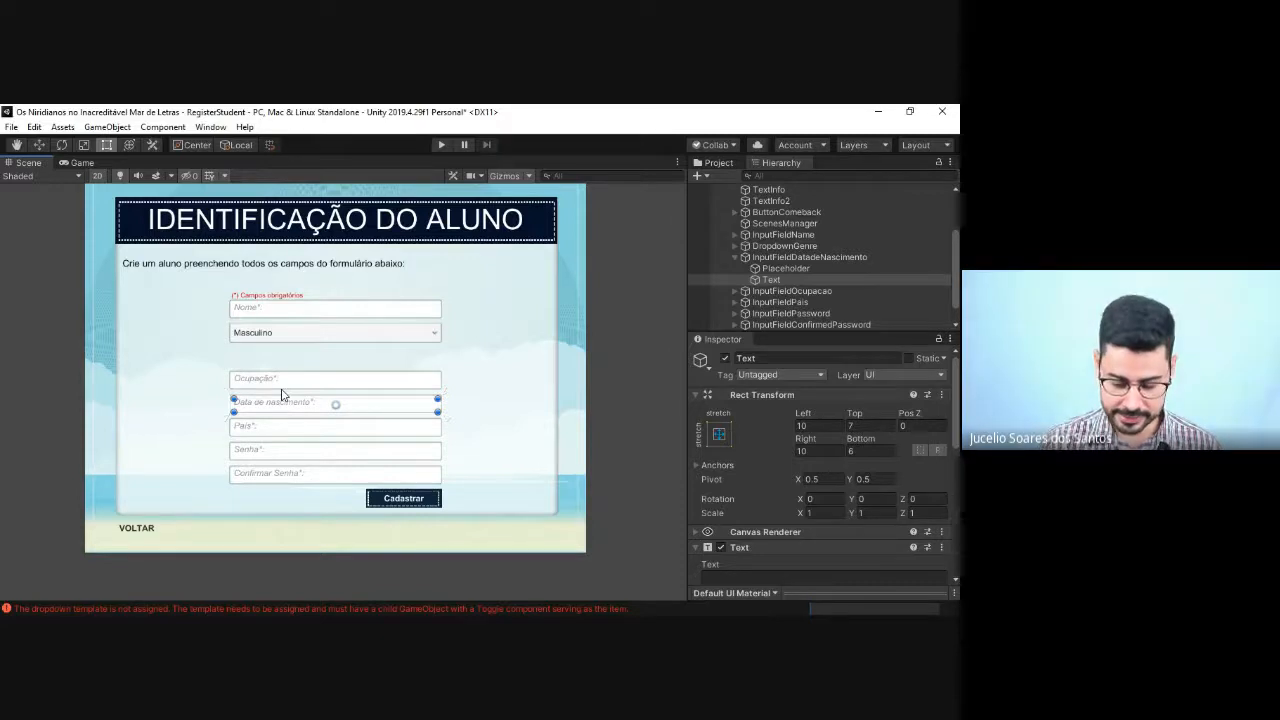
Step: Move the whole "Data de nascimento" input field up into the gap below the gender dropdown, to about Pos Y 13
scroll(282, 395, up, 1)
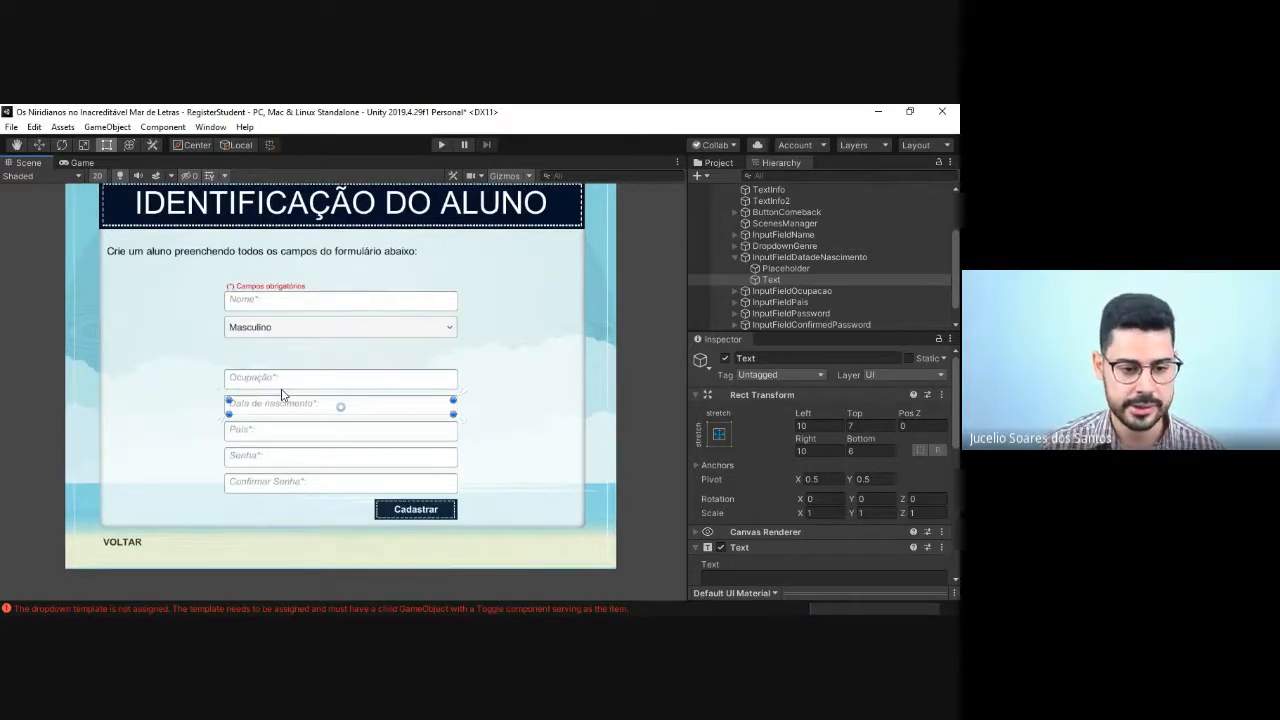
click(282, 390)
click(357, 409)
click(460, 417)
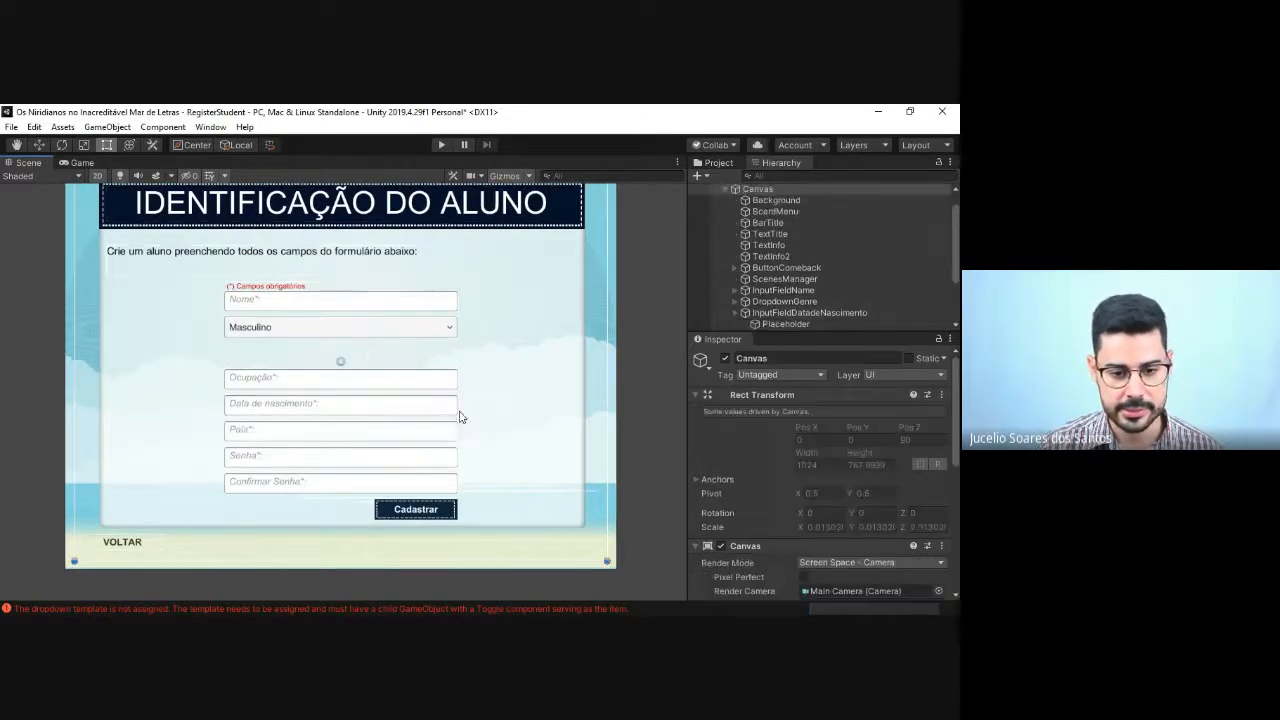
click(432, 416)
drag(338, 410, 357, 357)
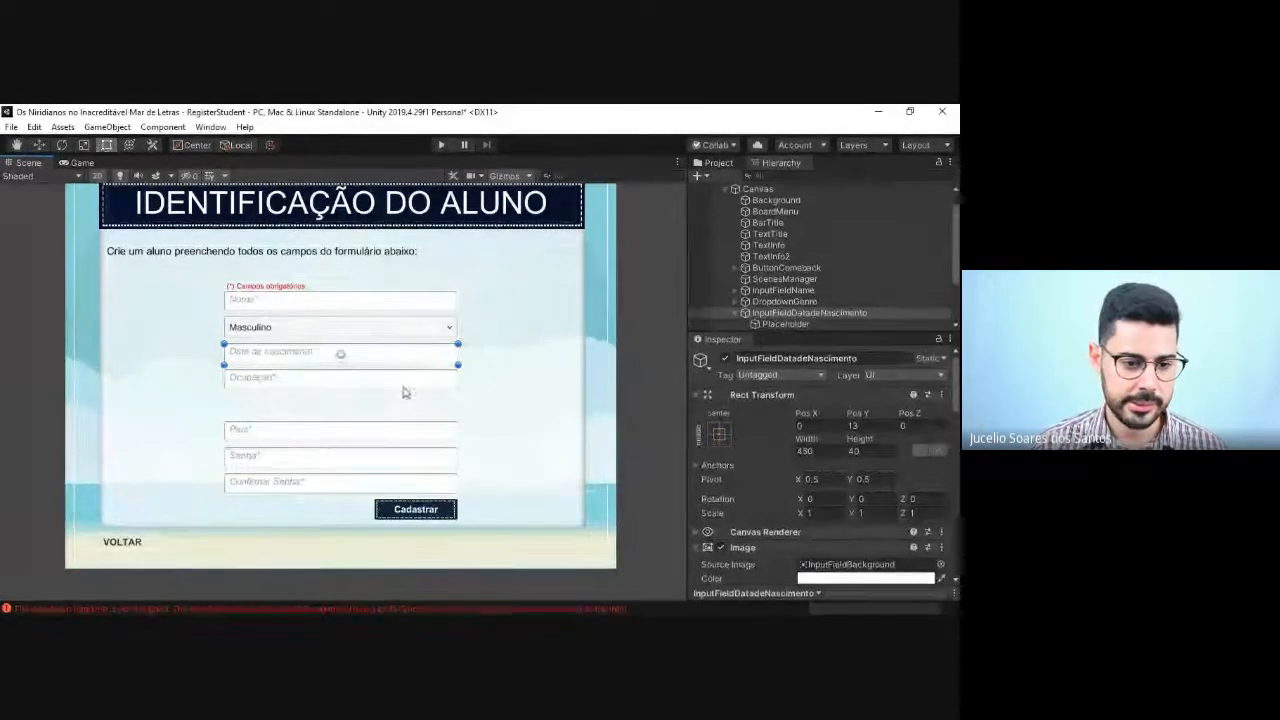
Step: Collapse InputFieldDatadeNascimento in the hierarchy and rename InputFieldOcupacao as InputFieldSchool
click(338, 385)
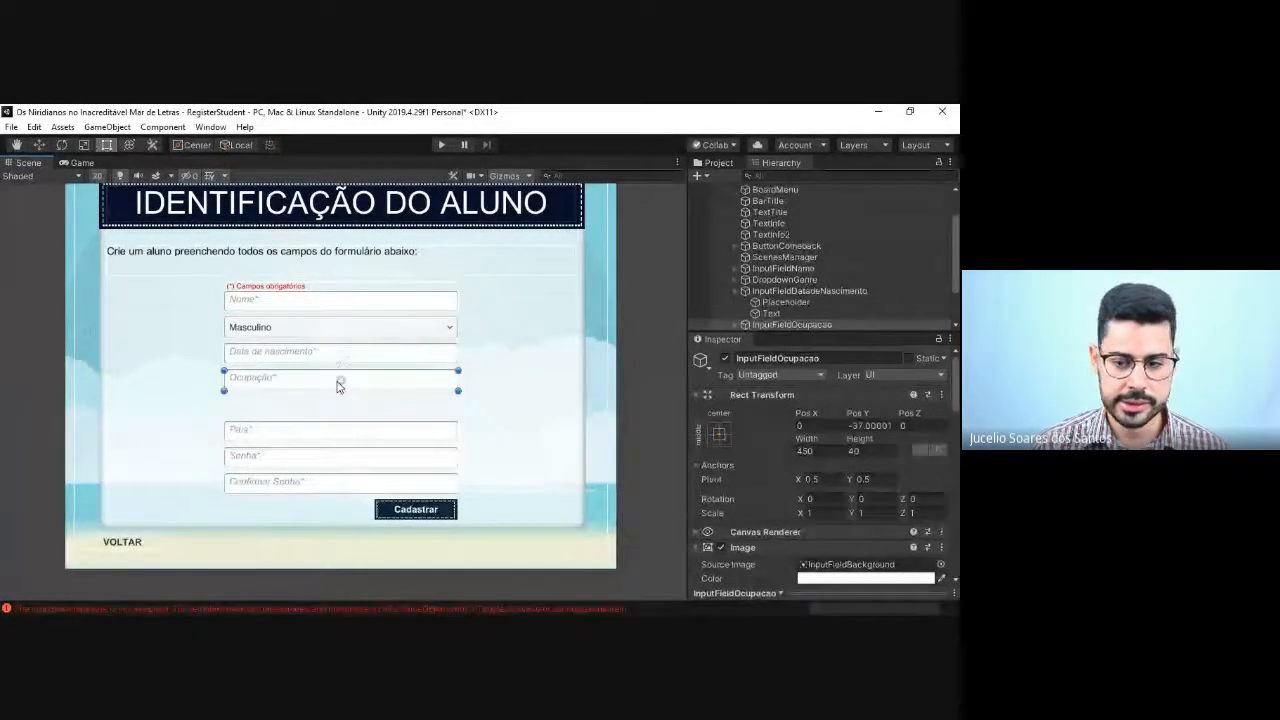
click(734, 291)
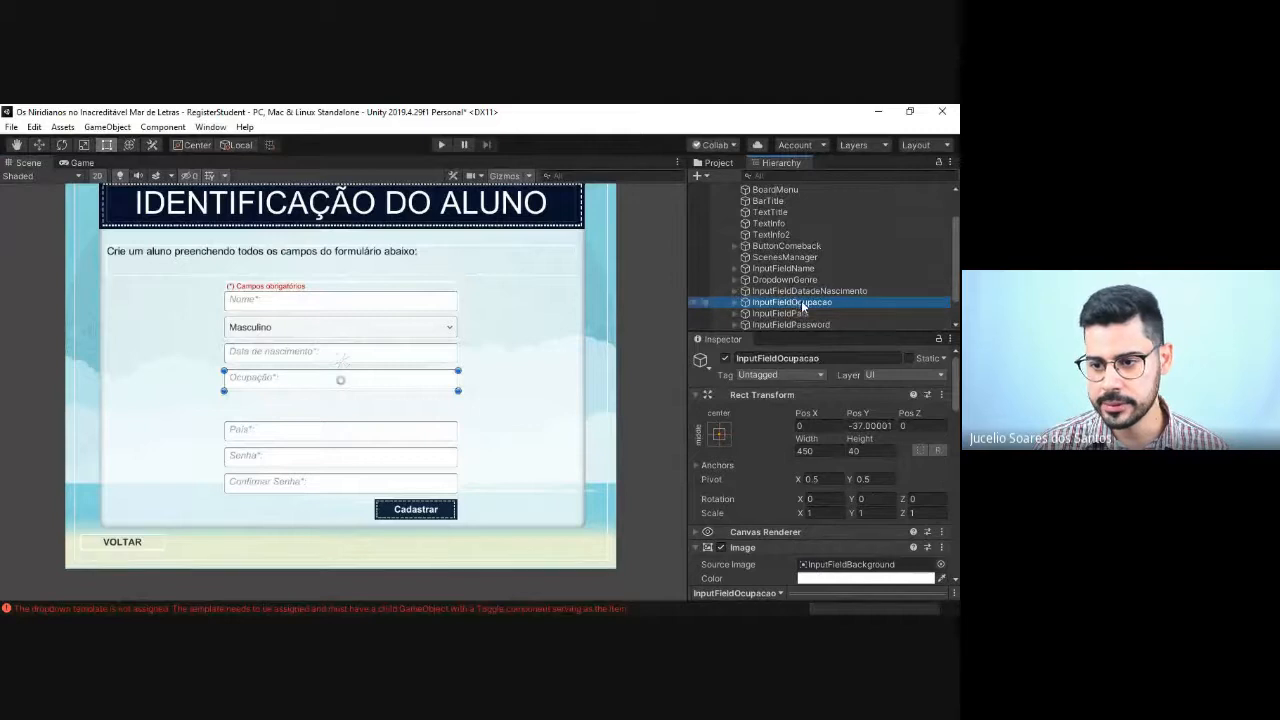
click(805, 302)
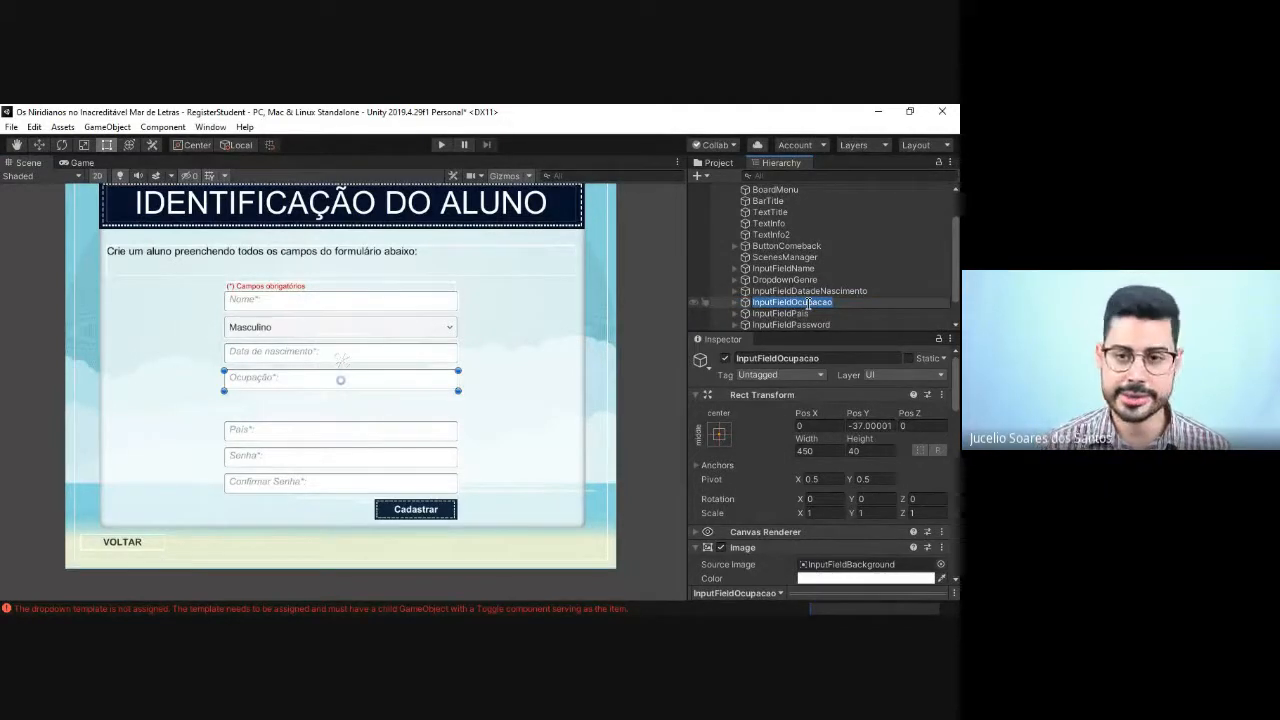
click(808, 303)
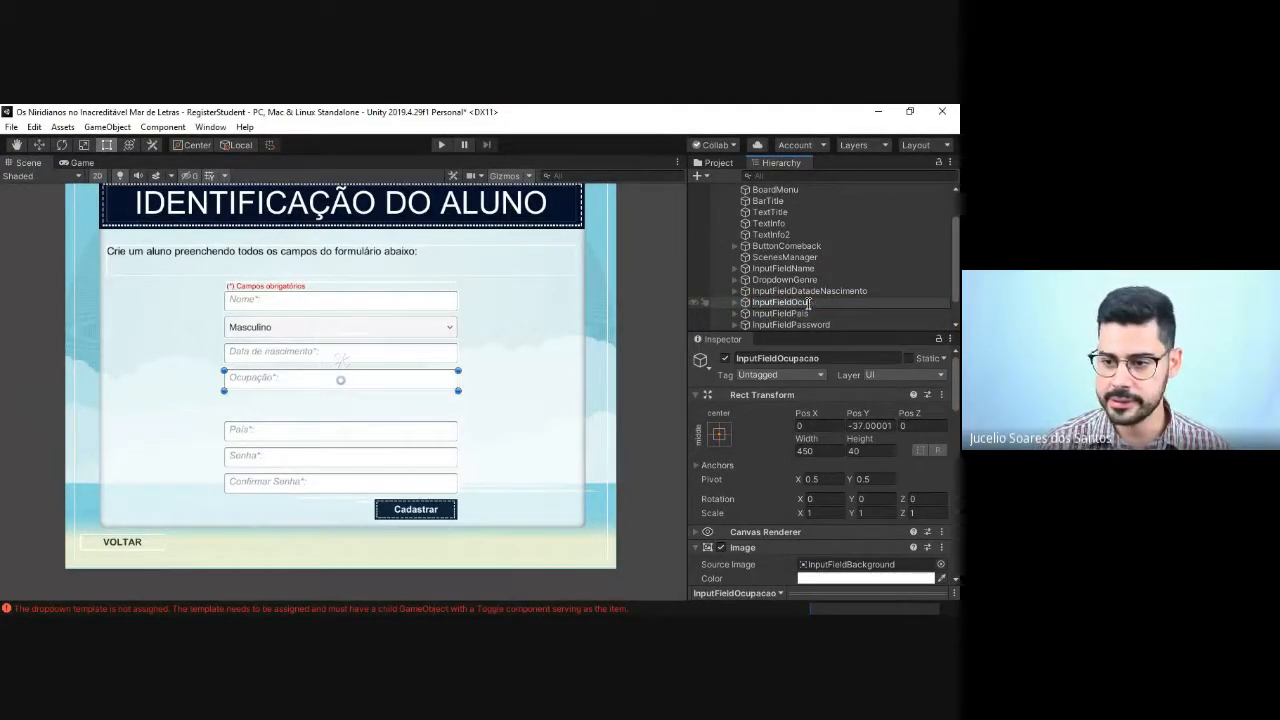
key(BackSpace)
key(BackSpace)
key(BackSpace)
text(Schoo)
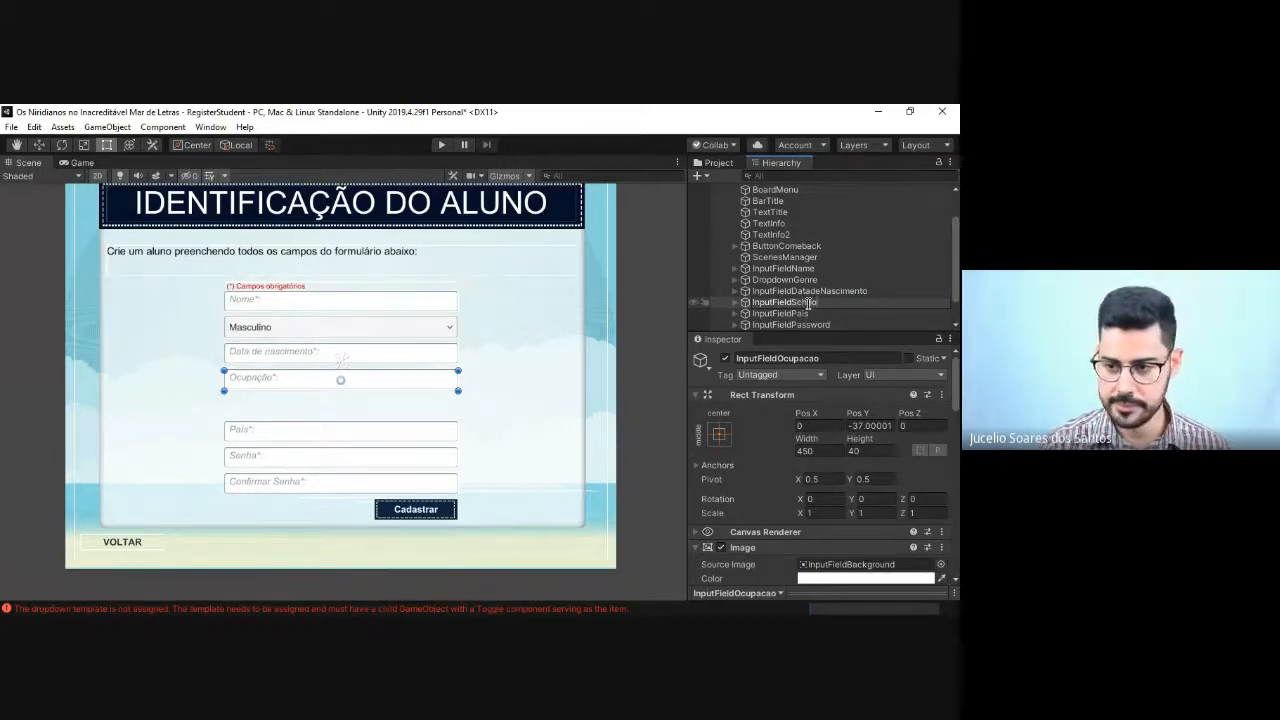
text(l)
key(Return)
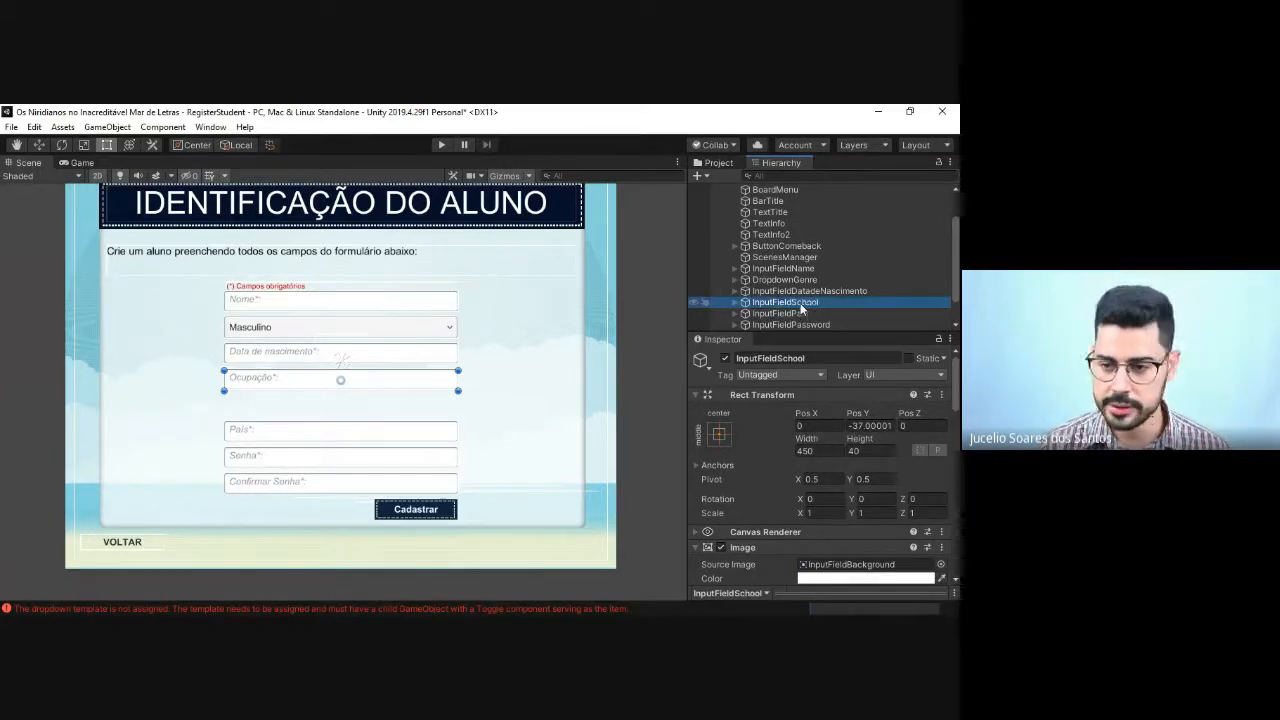
Step: Change the Placeholder text of InputFieldSchool to "Escola*:" and collapse the field in the hierarchy
click(735, 302)
click(757, 314)
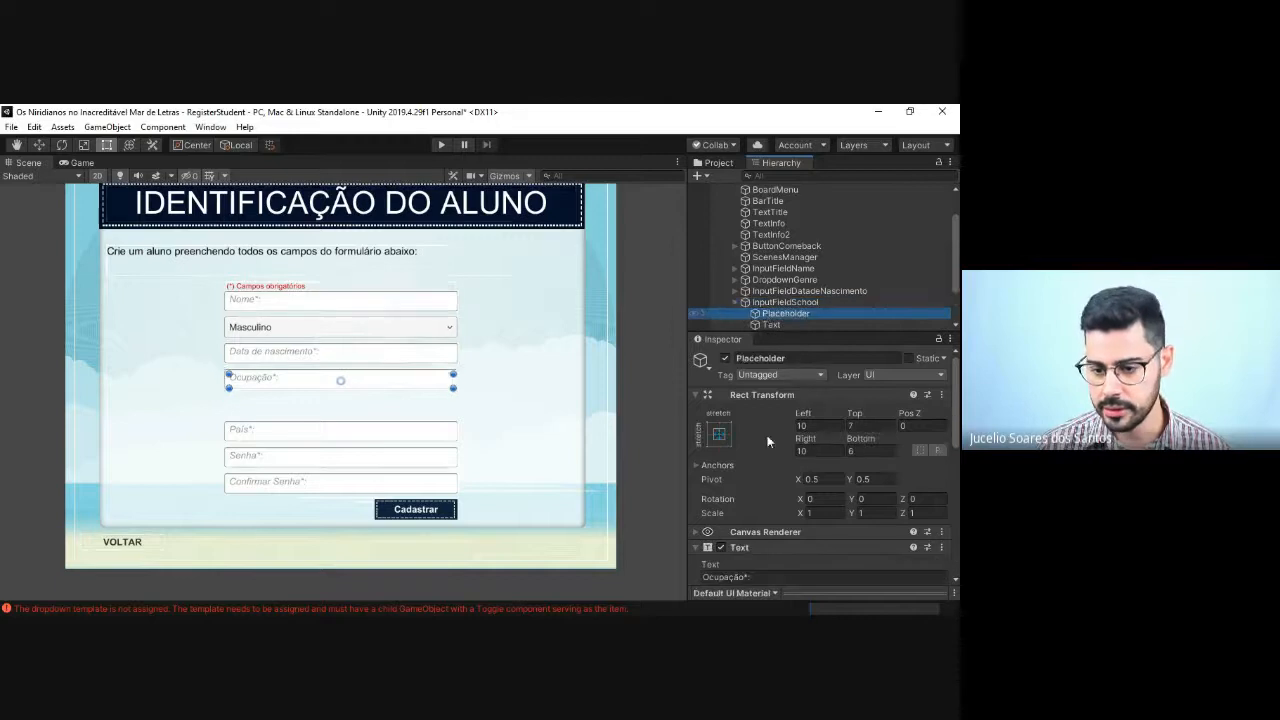
scroll(764, 515, down, 3)
click(747, 453)
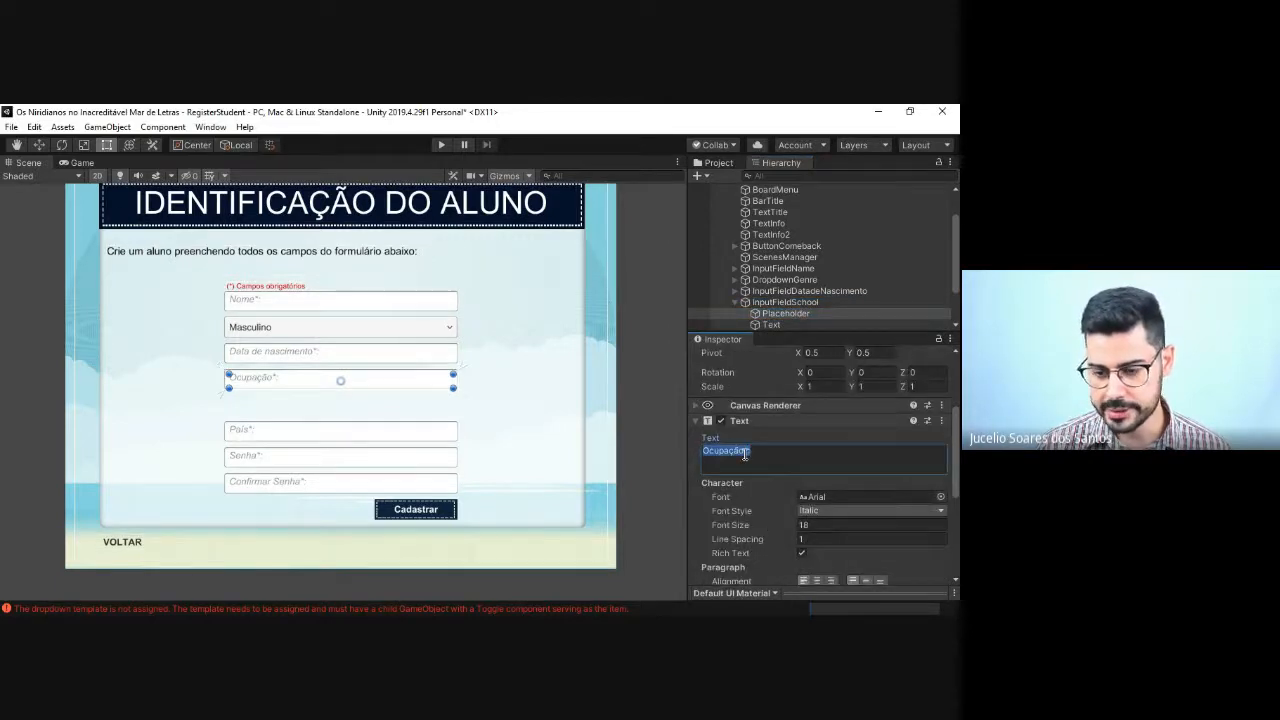
drag(747, 452, 695, 452)
key(BackSpace)
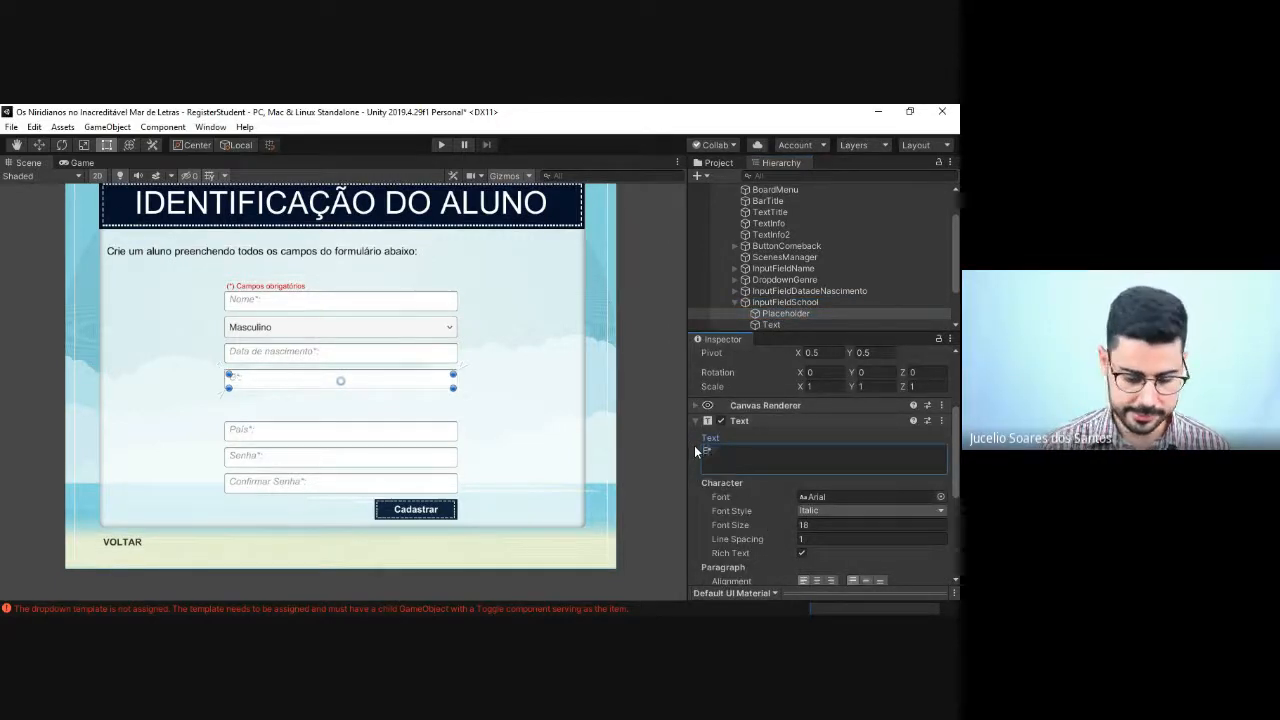
text(Escola)
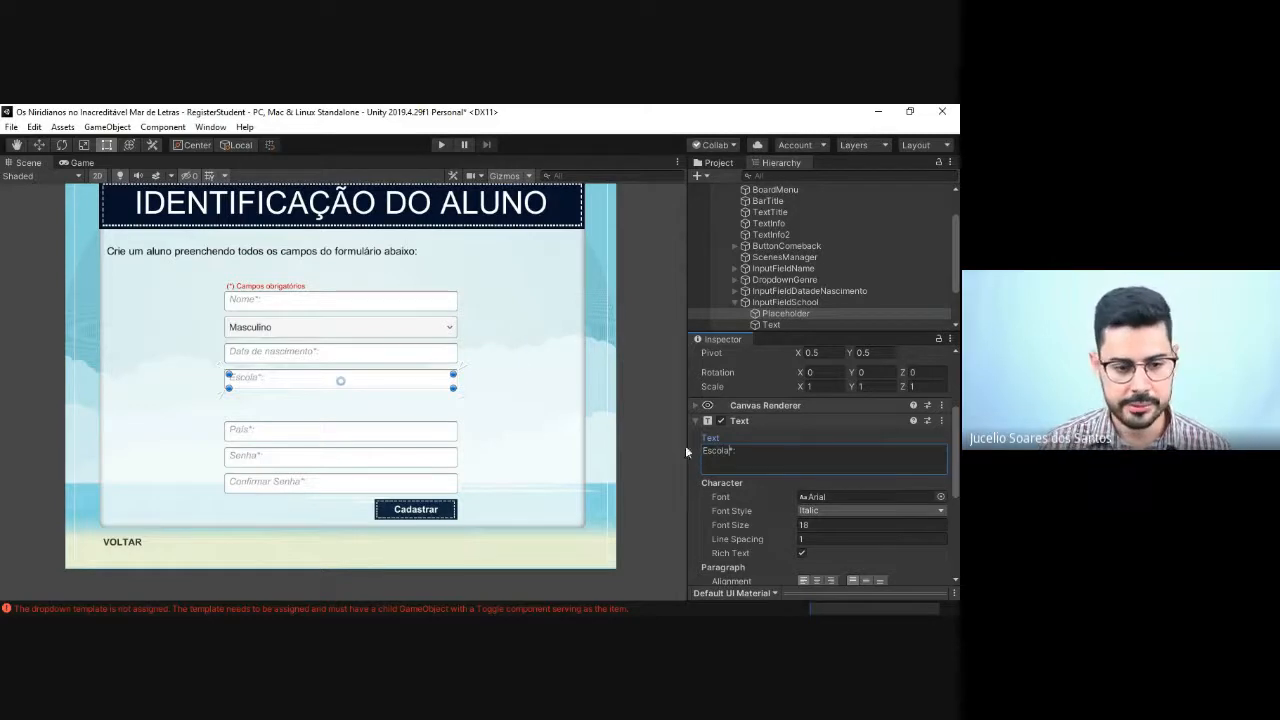
click(518, 365)
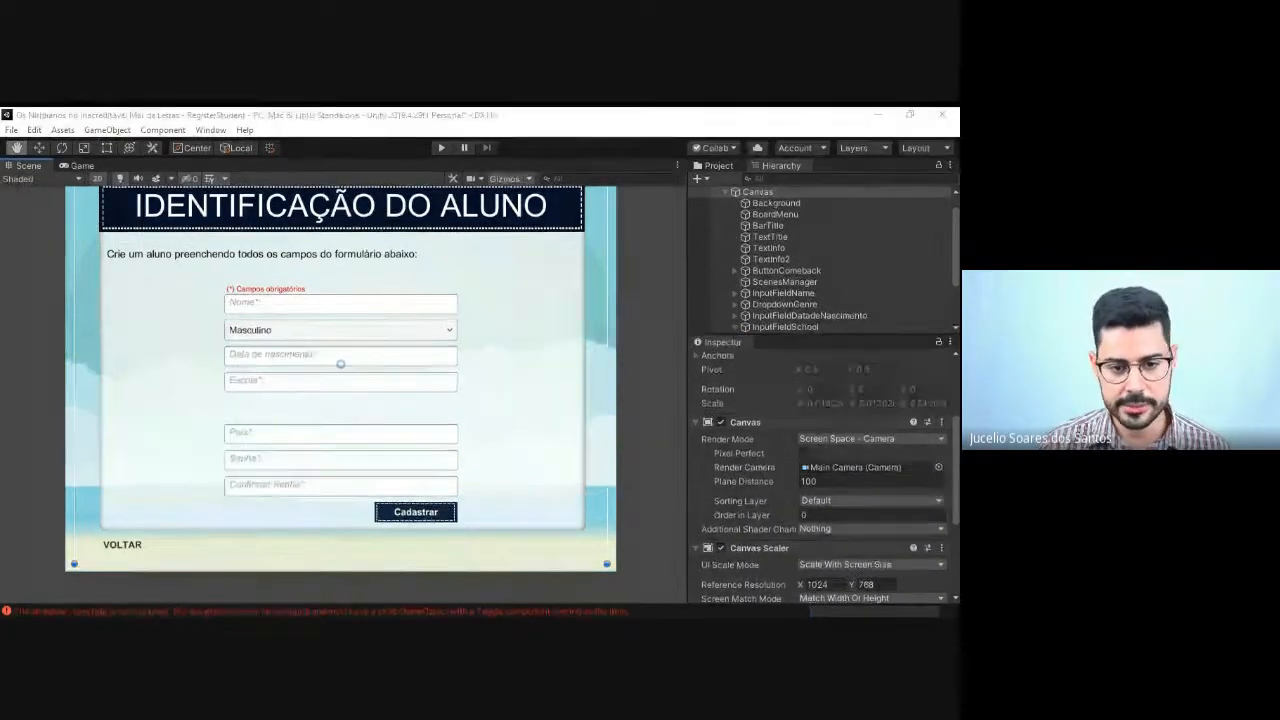
key(t)
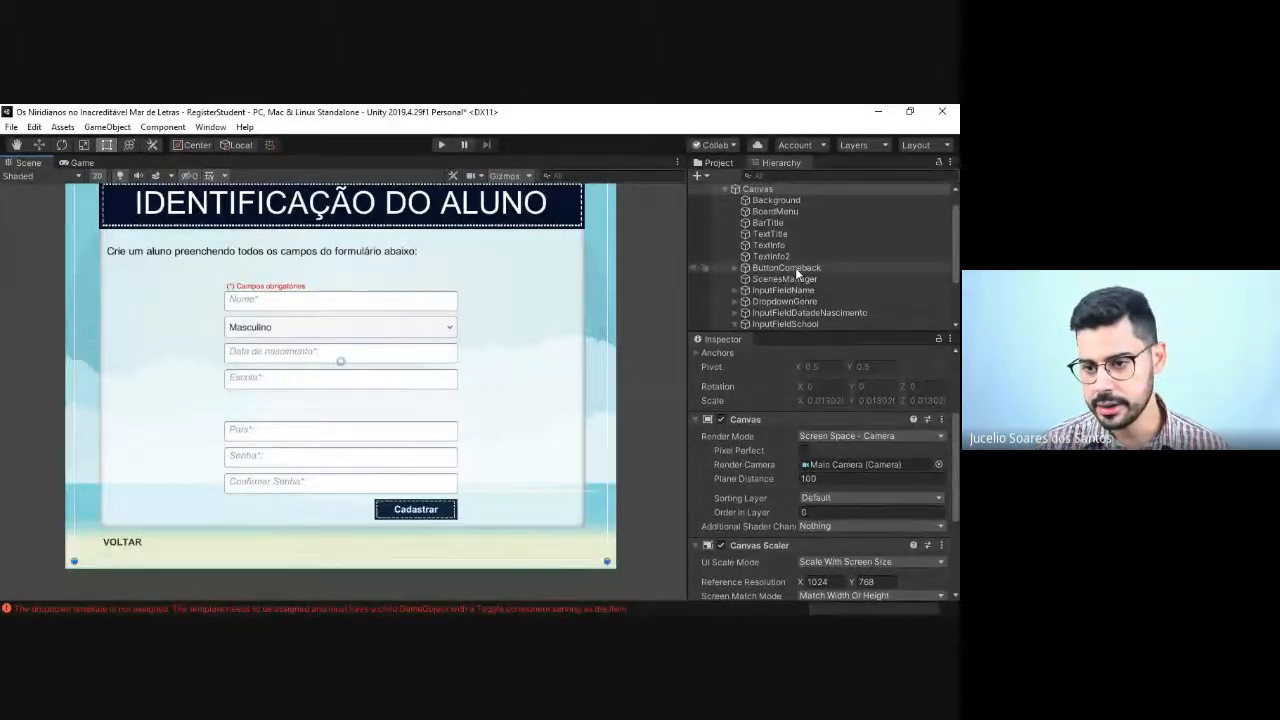
scroll(822, 296, down, 3)
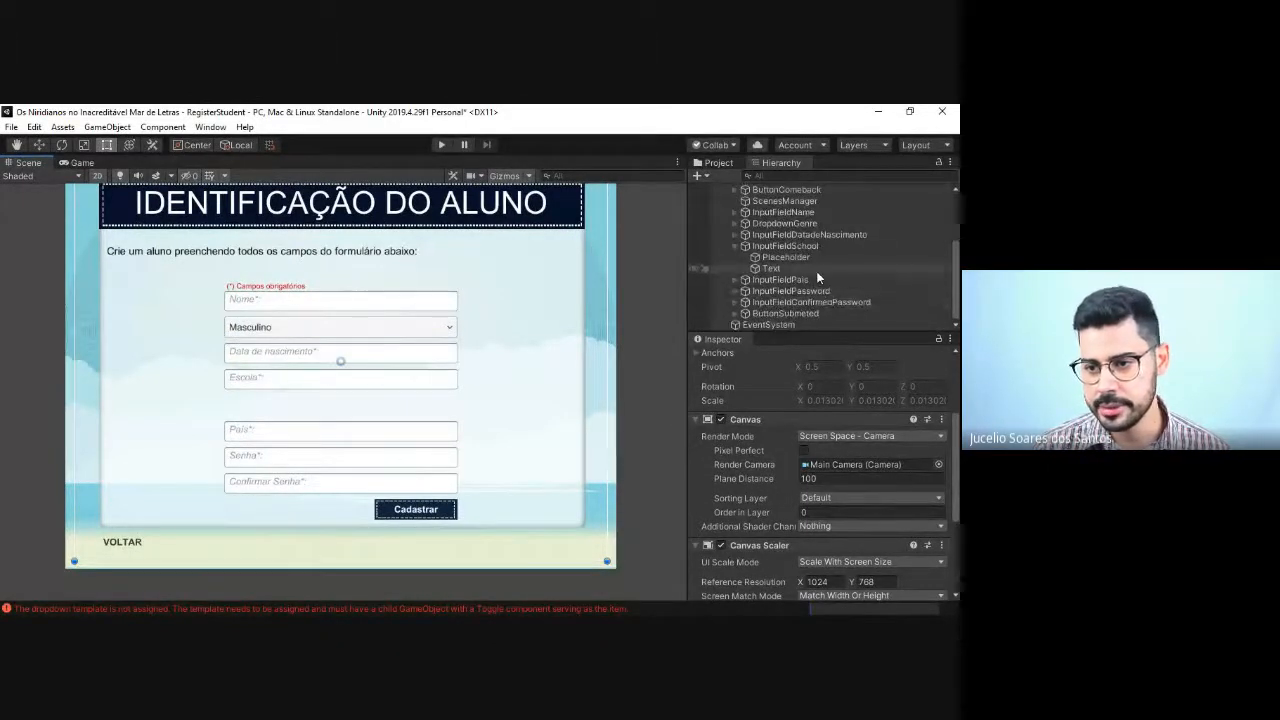
click(737, 247)
click(736, 245)
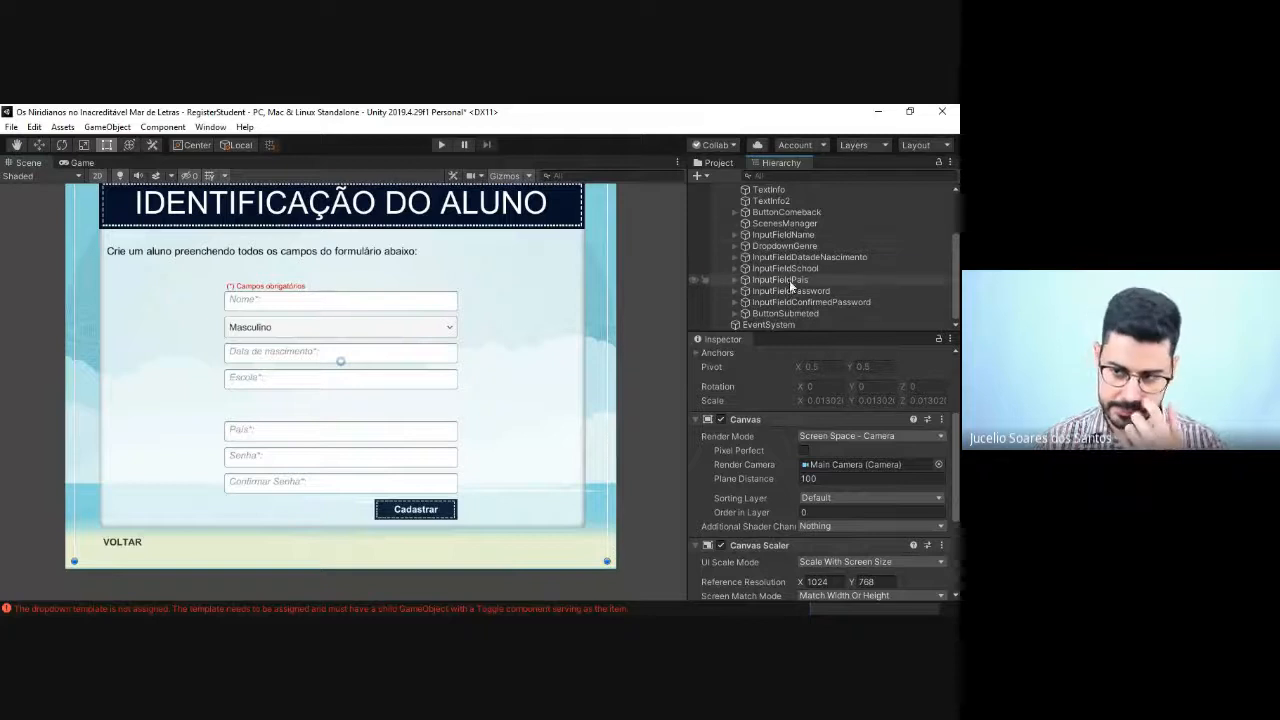
Step: Rename InputFieldPais as InputFieldAnoescolar in the hierarchy
click(789, 280)
key(F2)
key(Right)
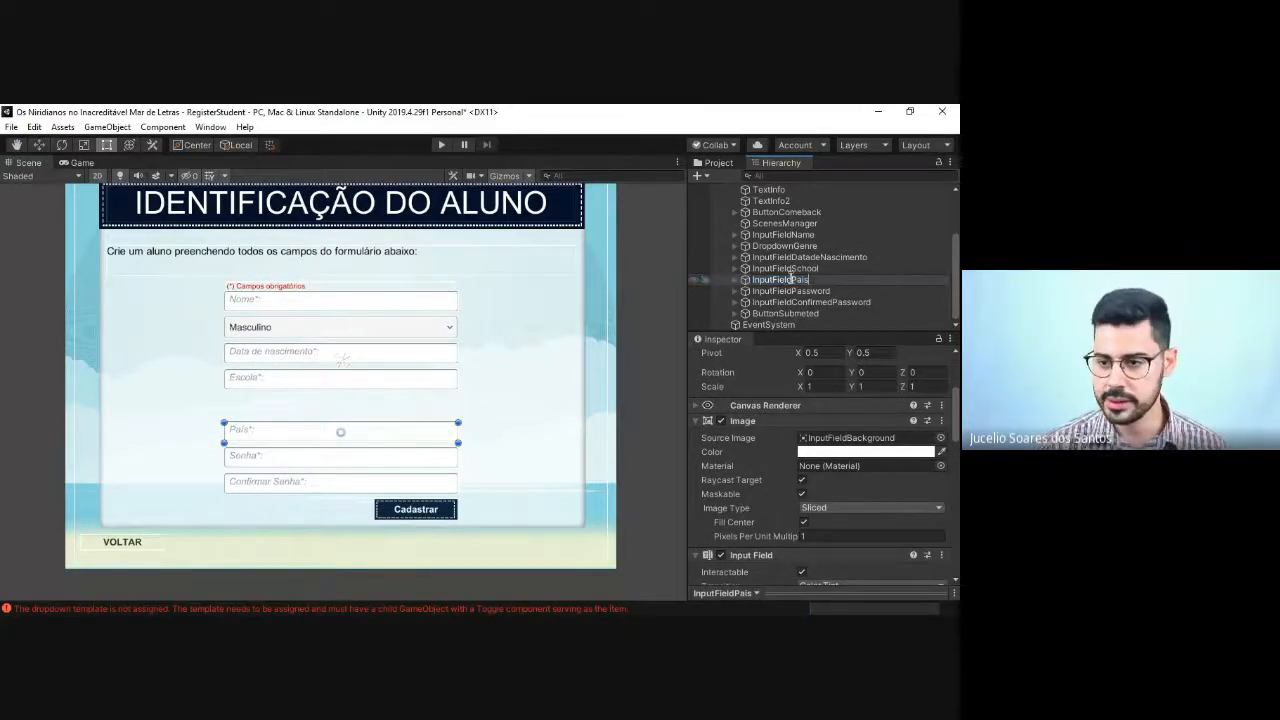
key(BackSpace)
key(BackSpace)
key(BackSpace)
key(BackSpace)
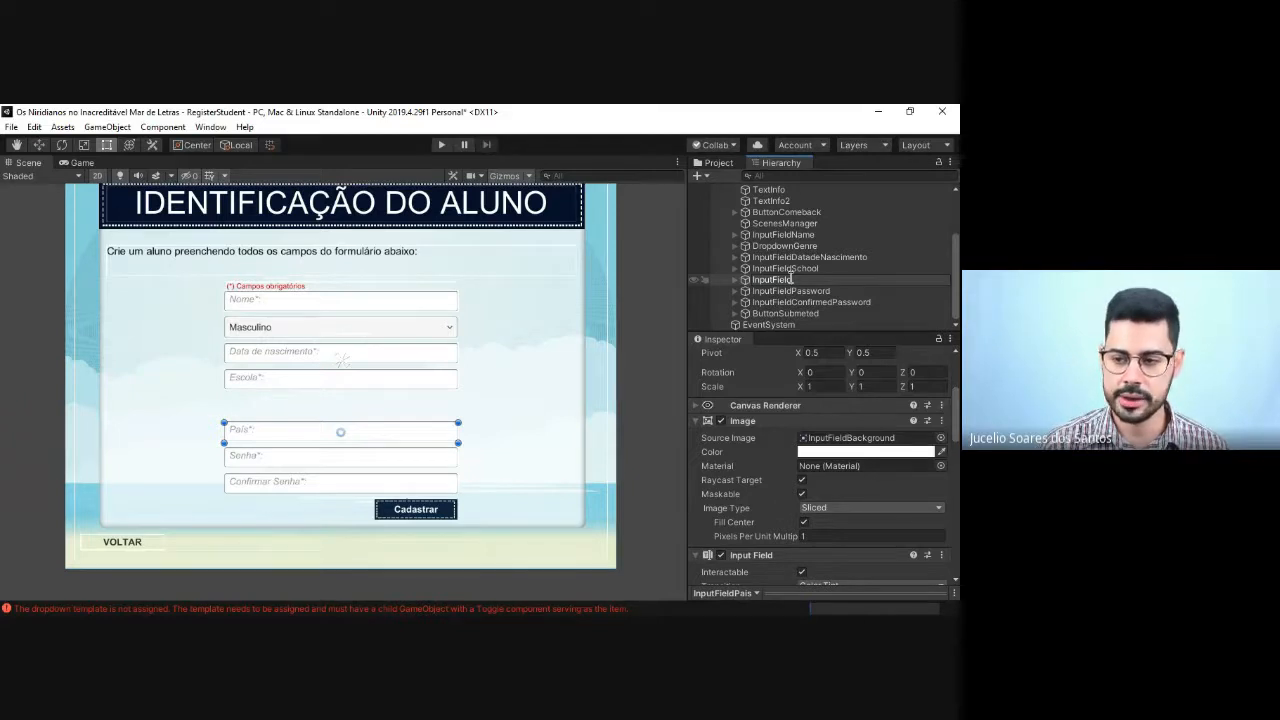
key(alt+Tab)
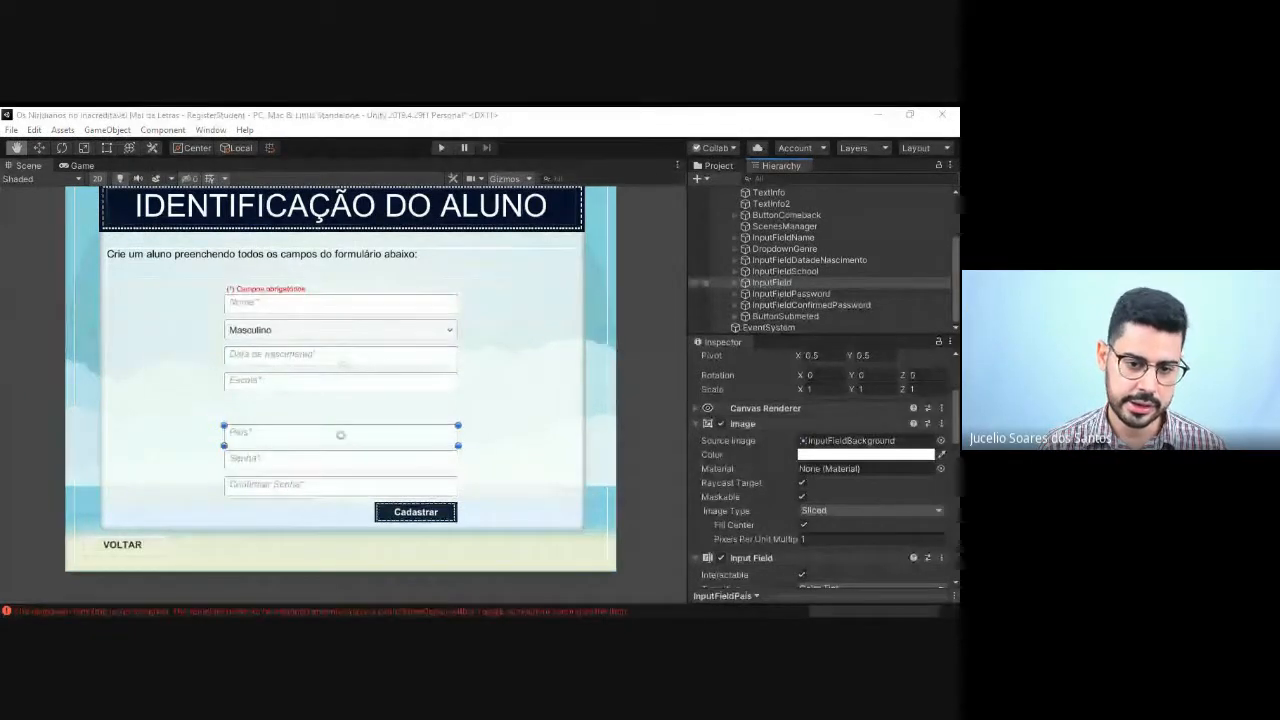
key(alt+Tab)
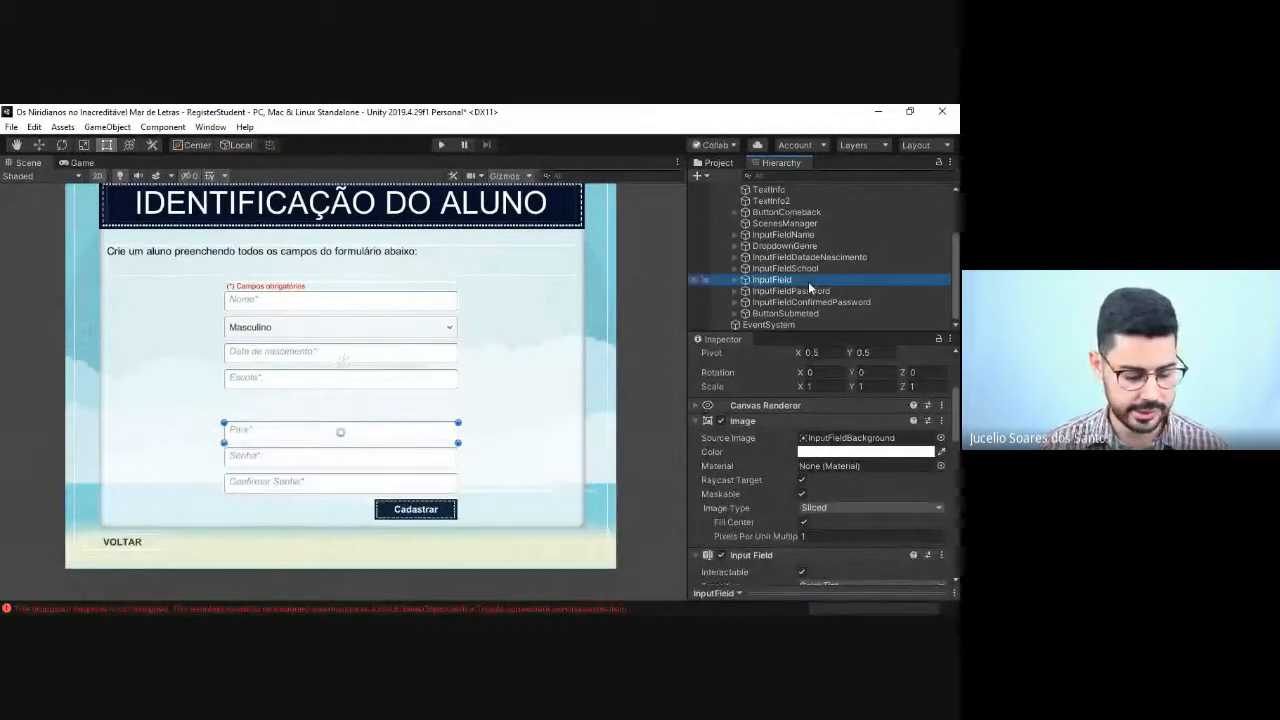
click(808, 281)
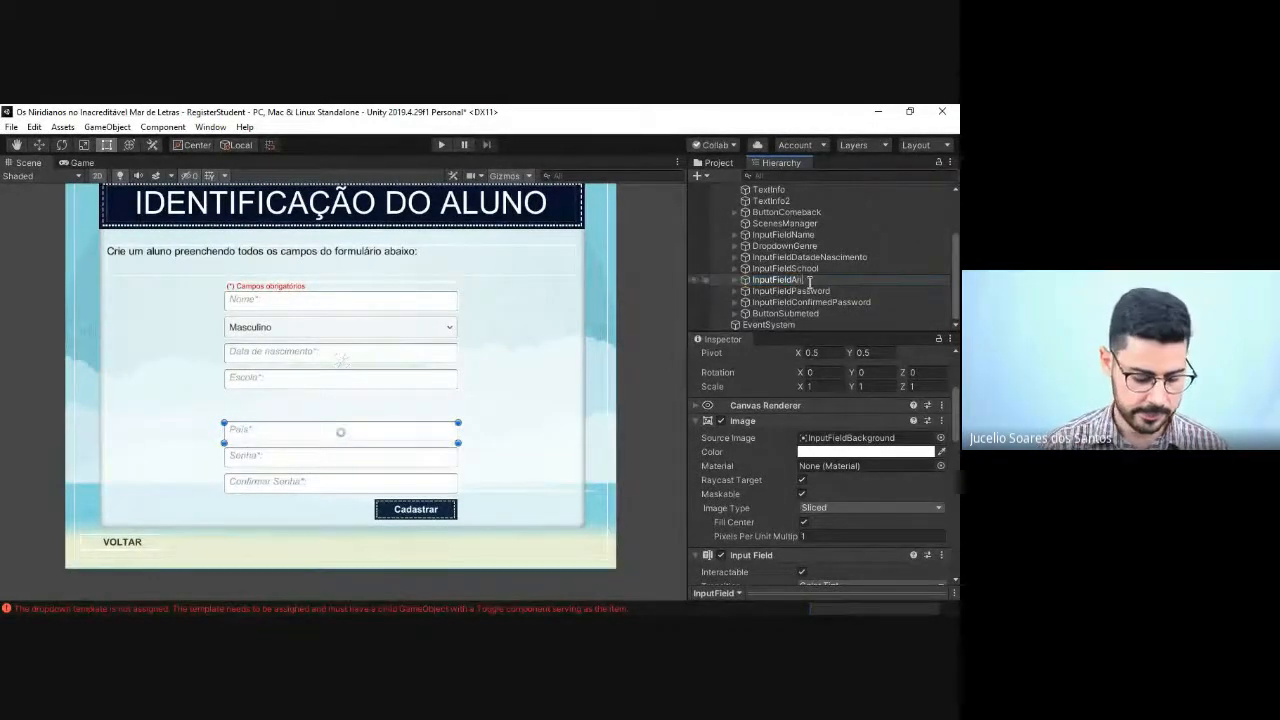
text(oescolar)
key(Return)
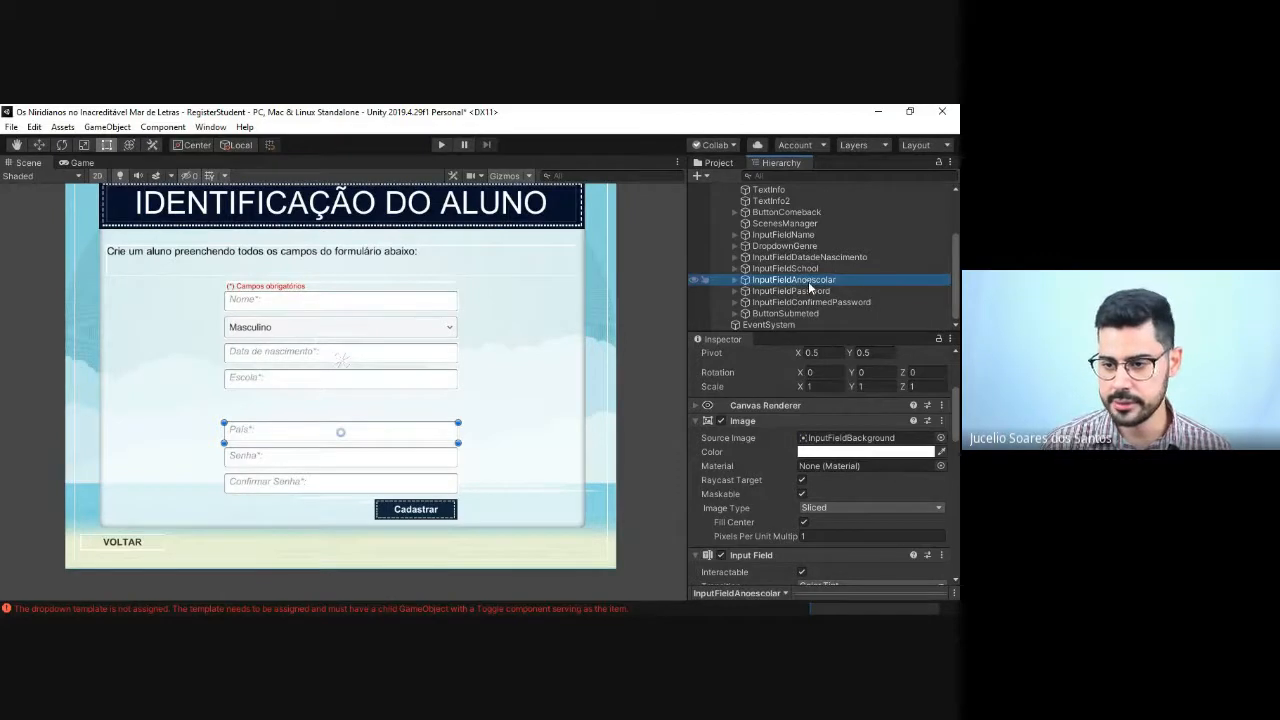
Step: Change the Placeholder text of InputFieldAnoescolar to "Ano Escolar*:" and save the scene
click(735, 280)
click(785, 291)
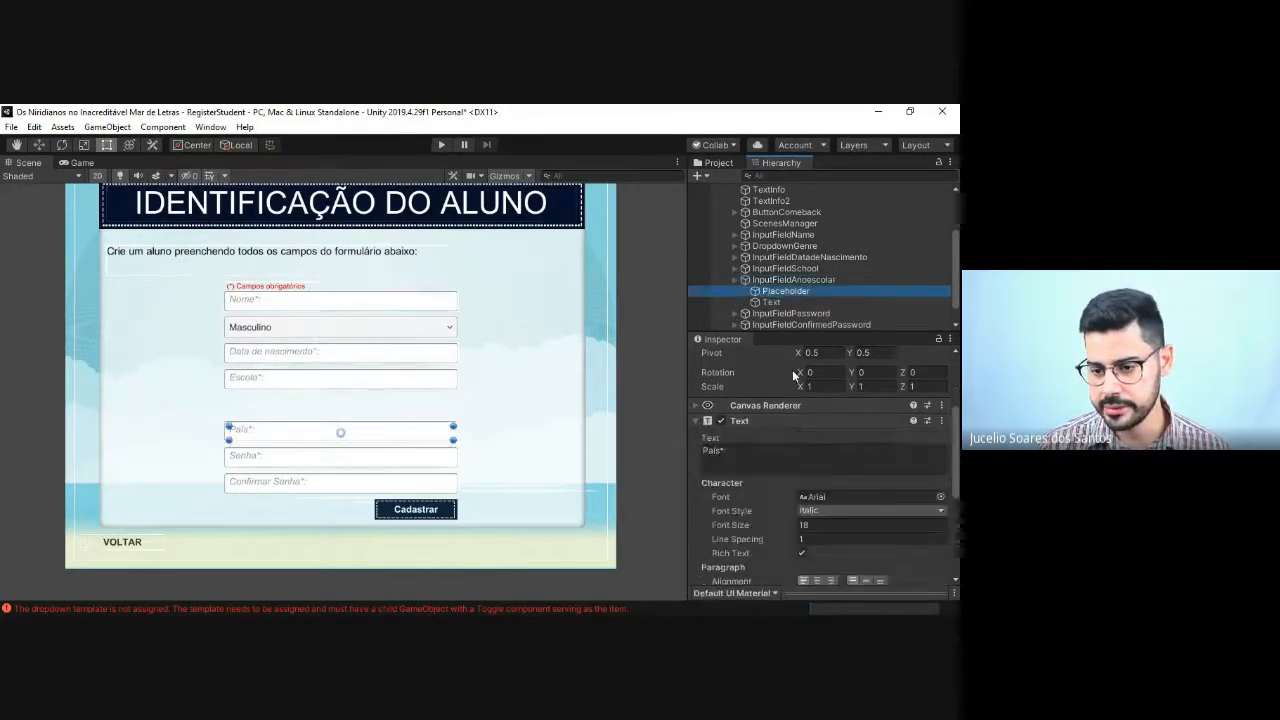
drag(720, 453, 697, 457)
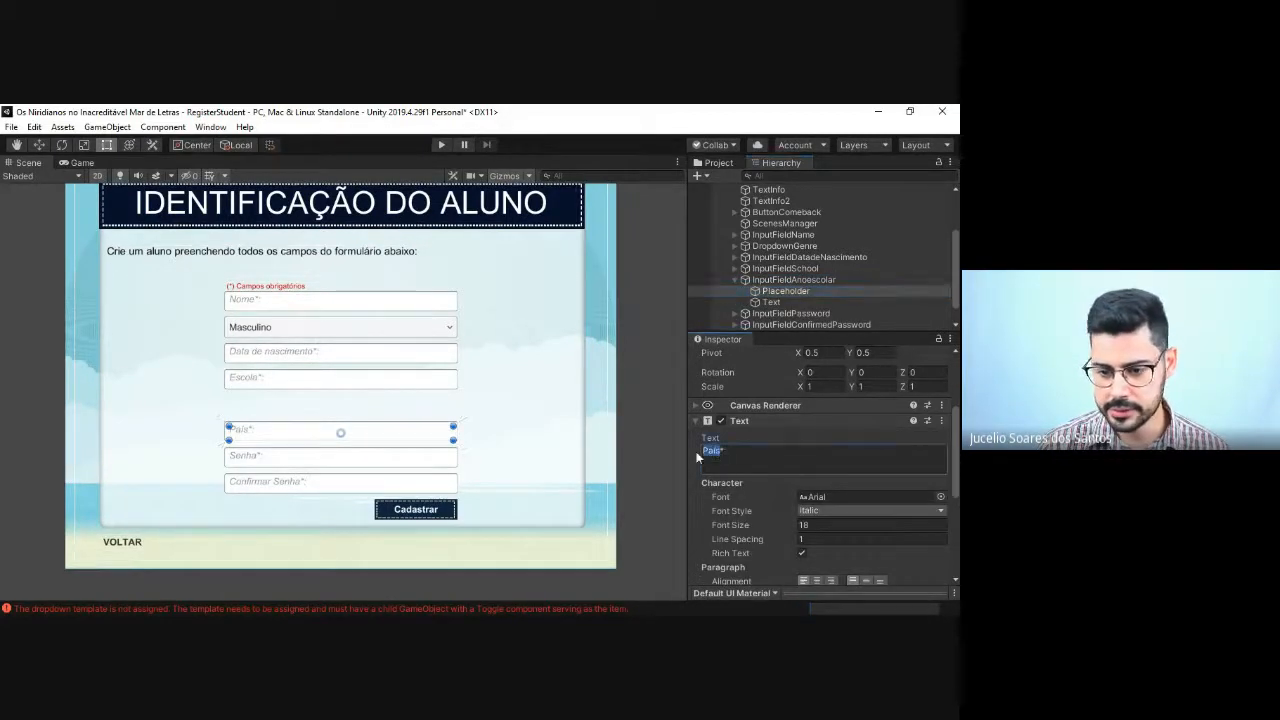
text(Ano)
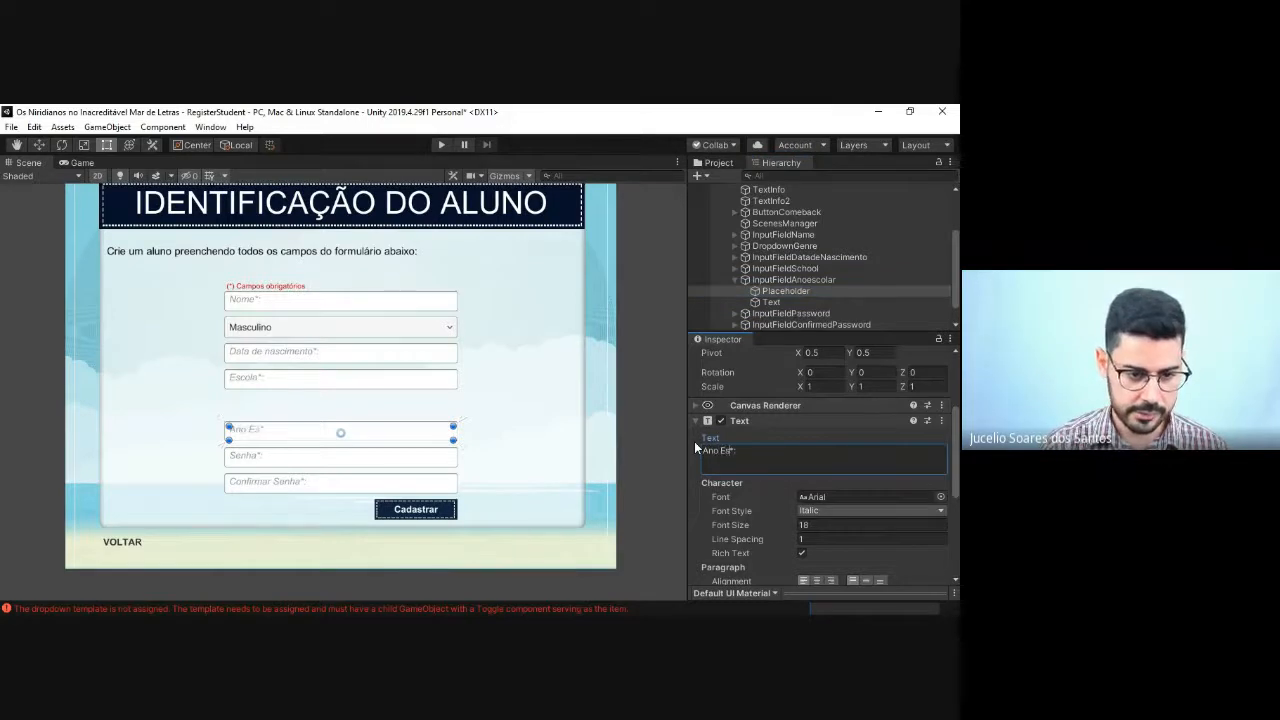
text( Escolar)
key(Return)
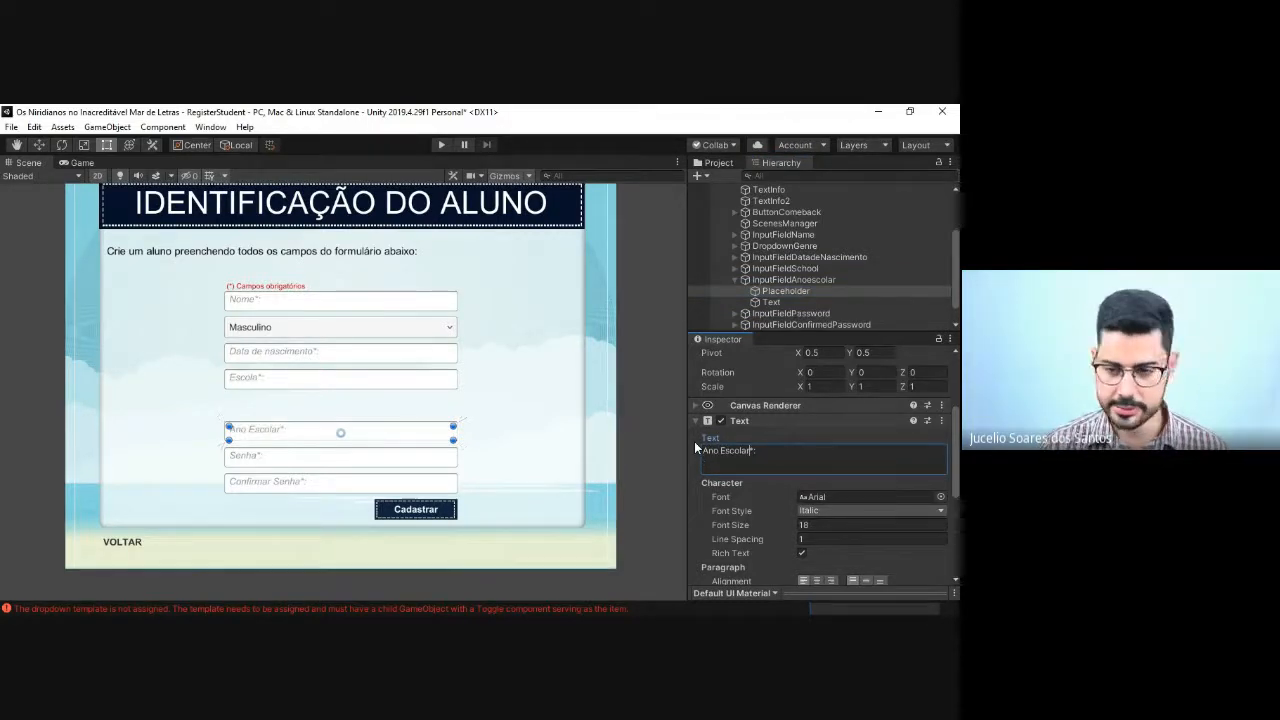
key(ctrl+s)
Step: Move the Ano Escolar input field up so it sits directly below the Escola field
click(464, 441)
click(397, 432)
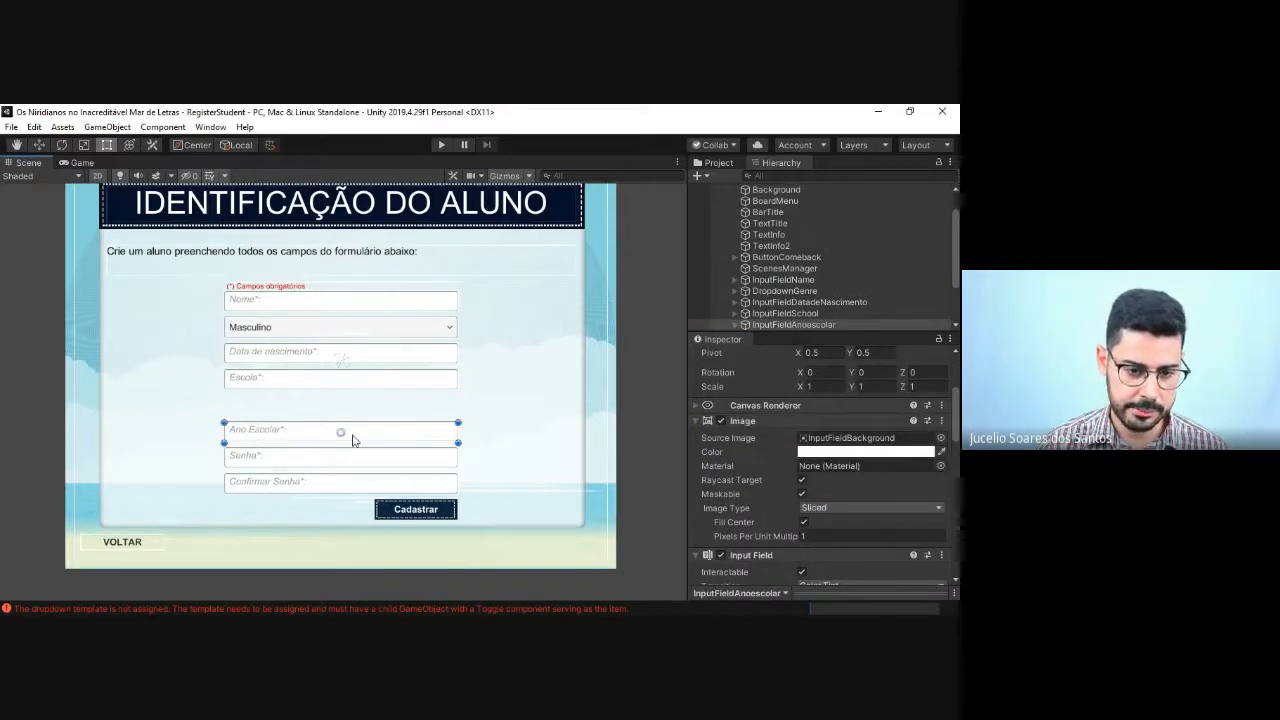
drag(352, 436, 351, 406)
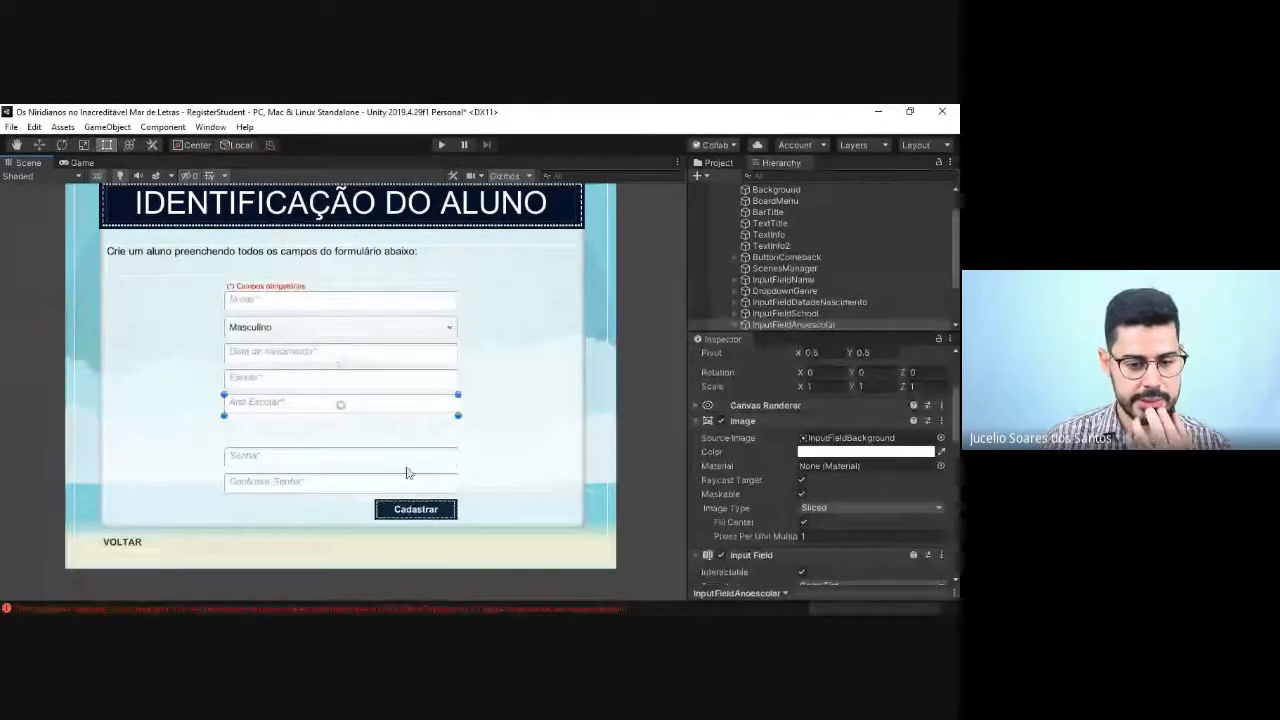
Step: Move the Senha and Confirmar Senha fields up so they stack directly below Ano Escolar with matching spacing
click(401, 457)
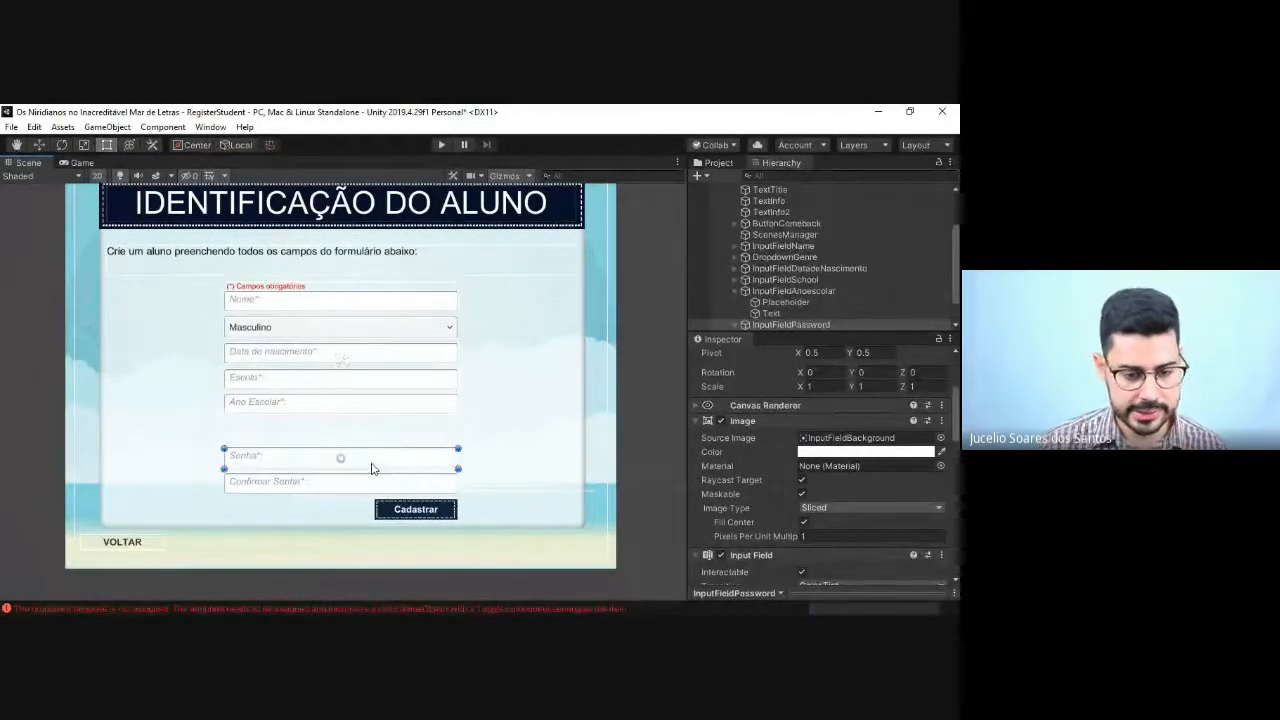
drag(363, 460, 350, 433)
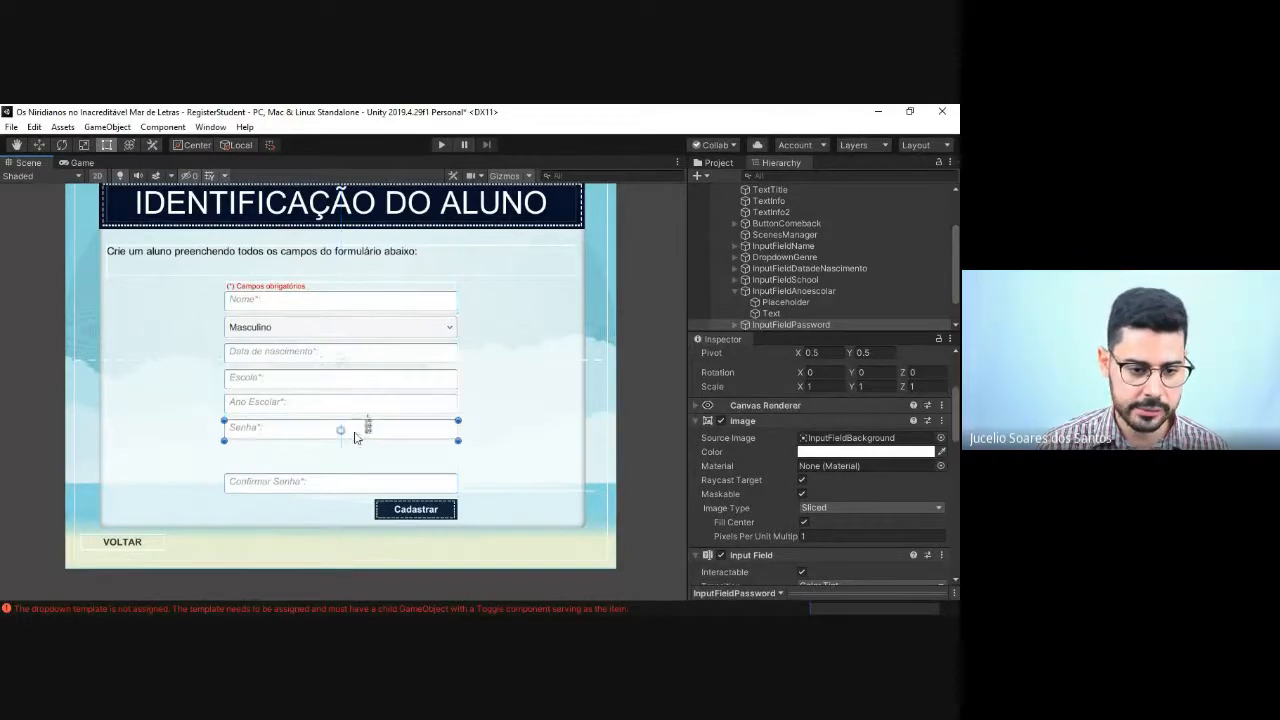
click(322, 491)
drag(319, 493, 315, 463)
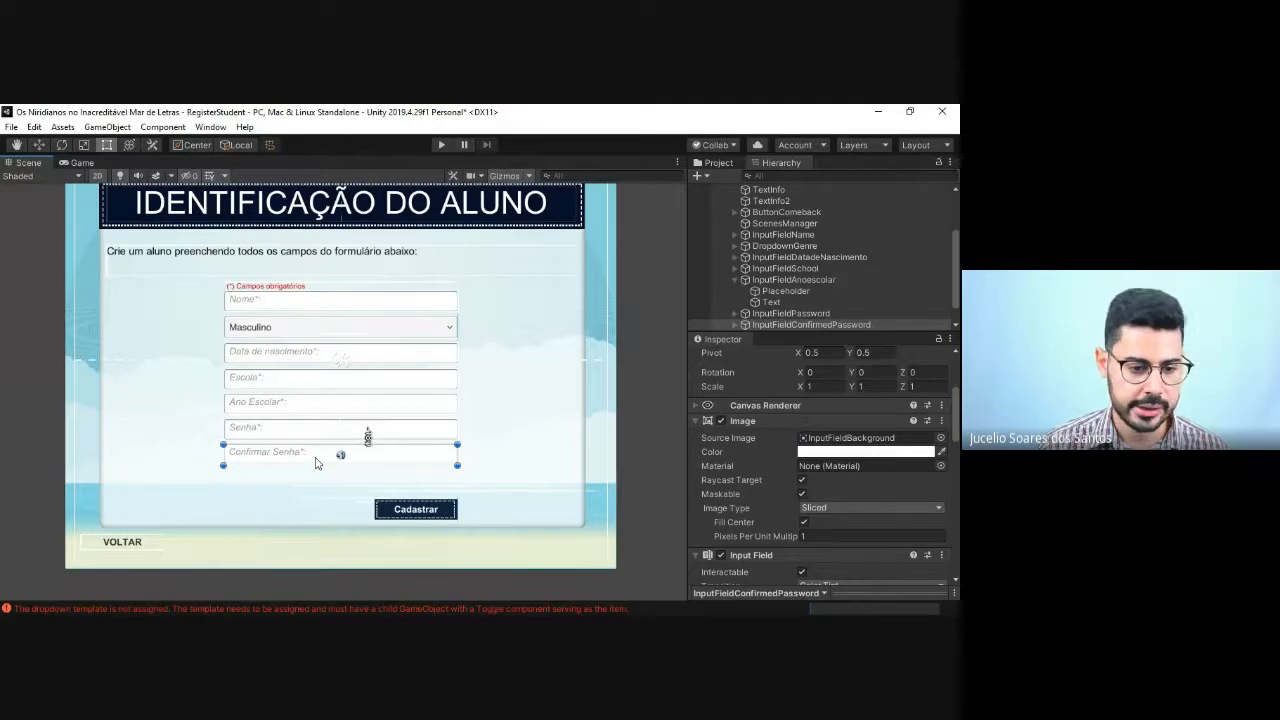
click(605, 411)
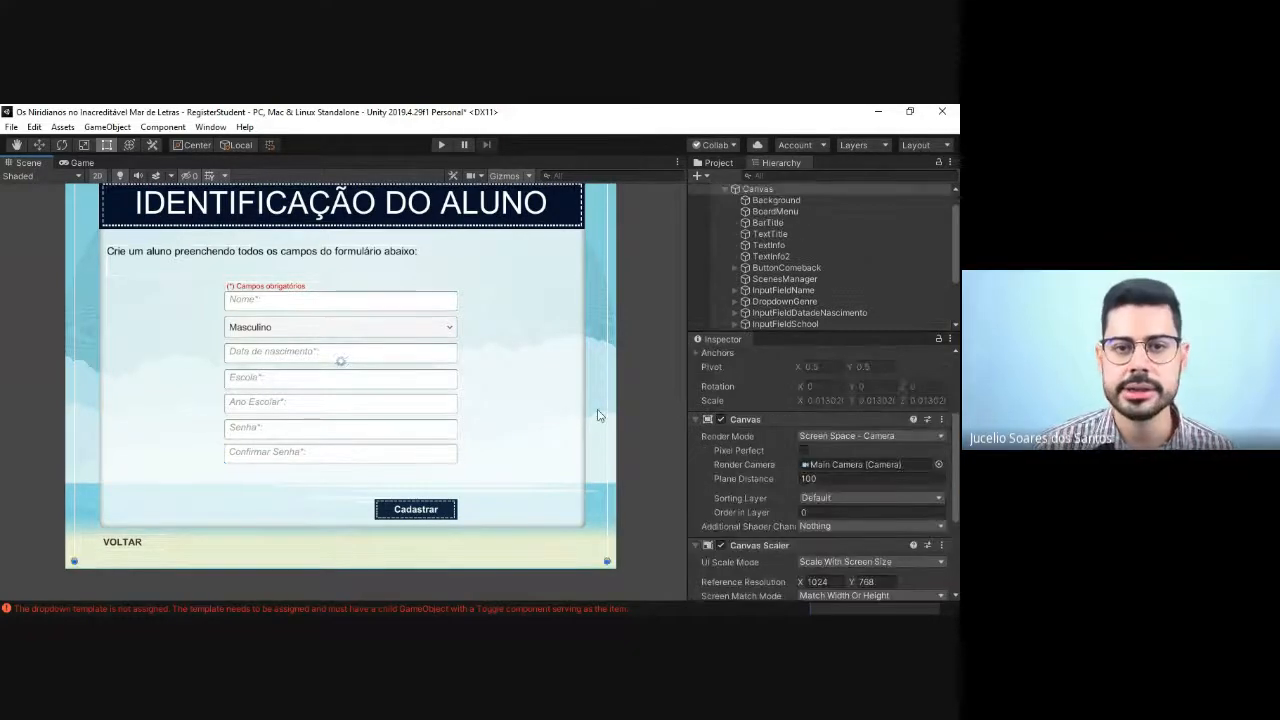
Step: Collapse InputFieldAnoescolar in the hierarchy
scroll(779, 300, down, 3)
click(735, 257)
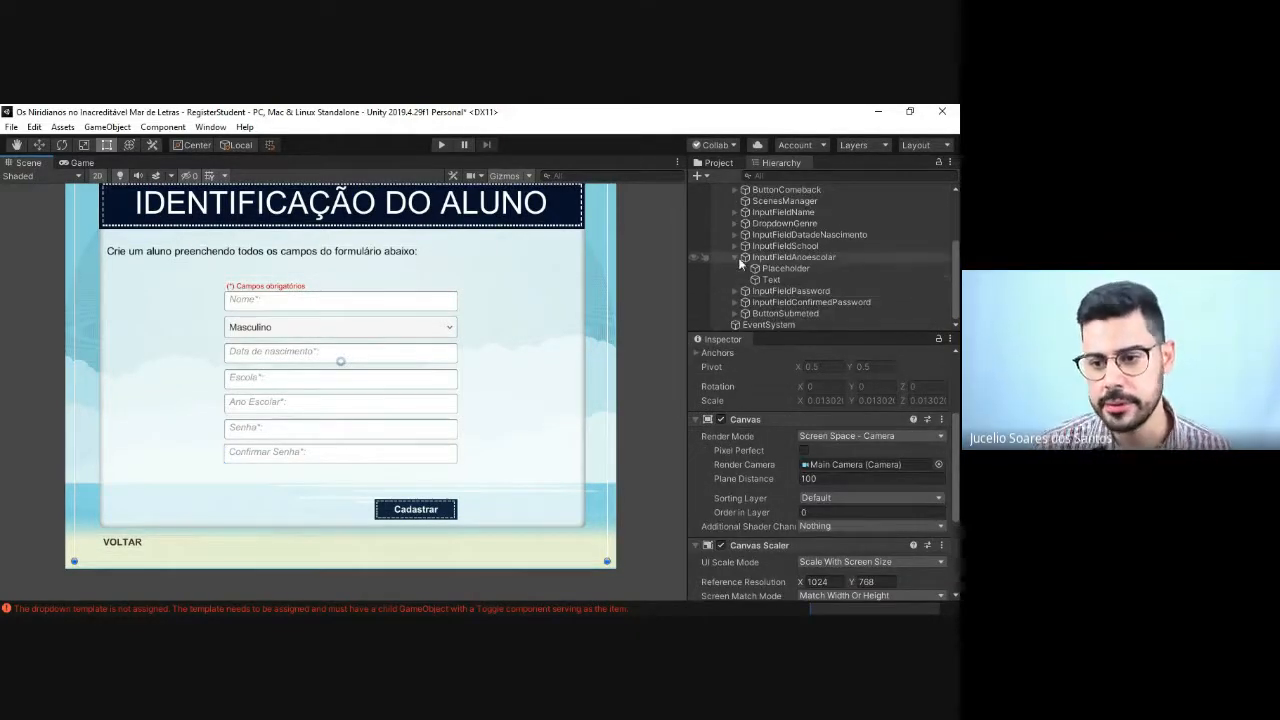
click(739, 259)
click(735, 258)
Step: Rename InputFieldPassword as InputFieldQuestion1 in the hierarchy
click(785, 301)
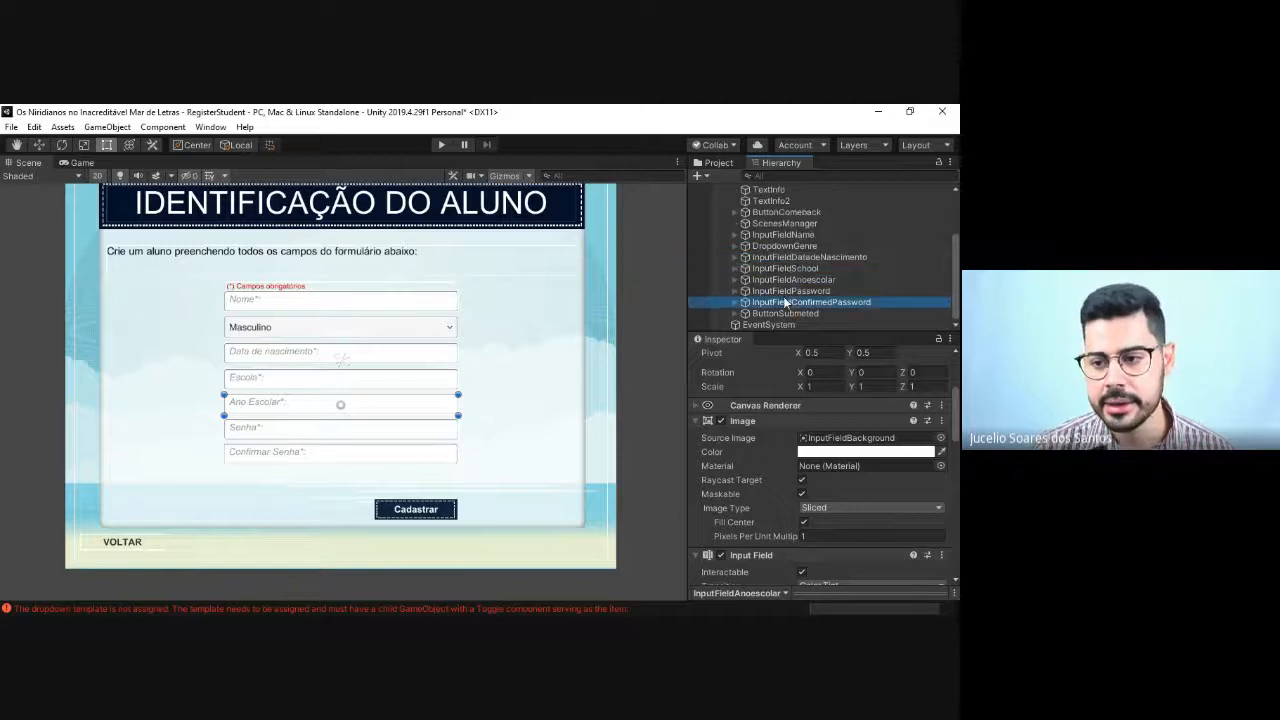
click(793, 290)
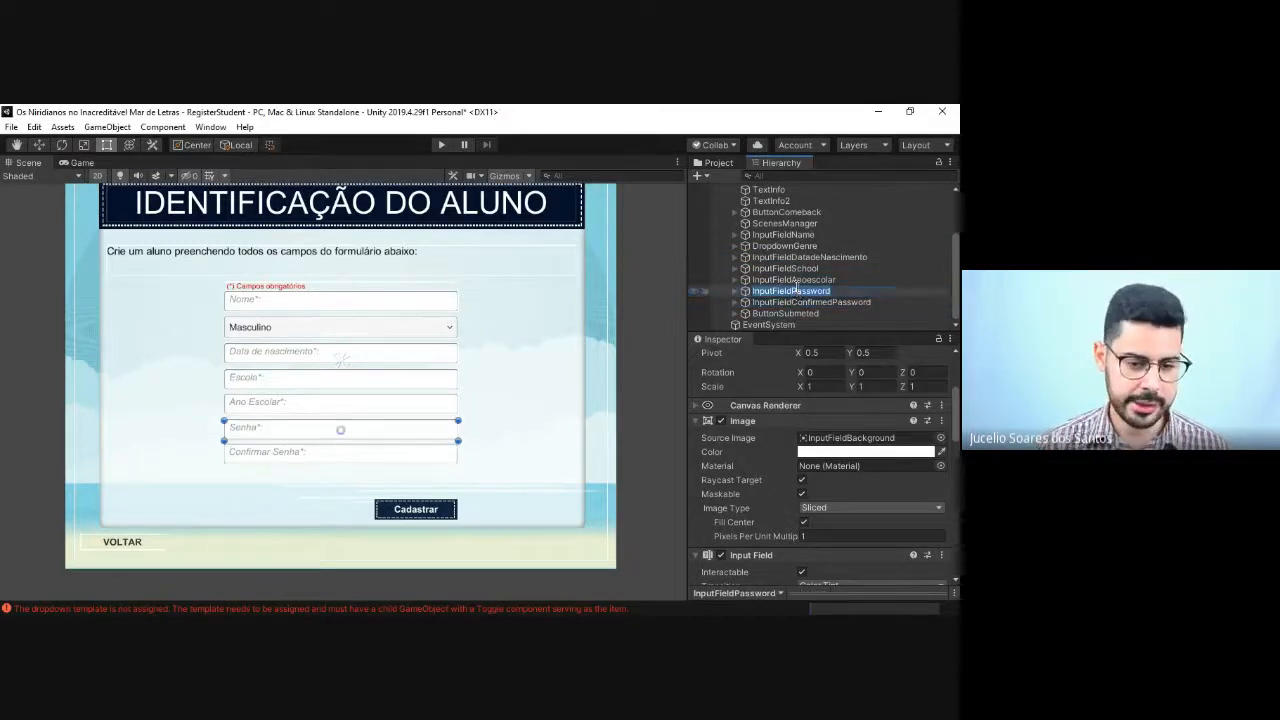
key(Right)
key(BackSpace)
key(BackSpace)
key(BackSpace)
key(BackSpace)
key(BackSpace)
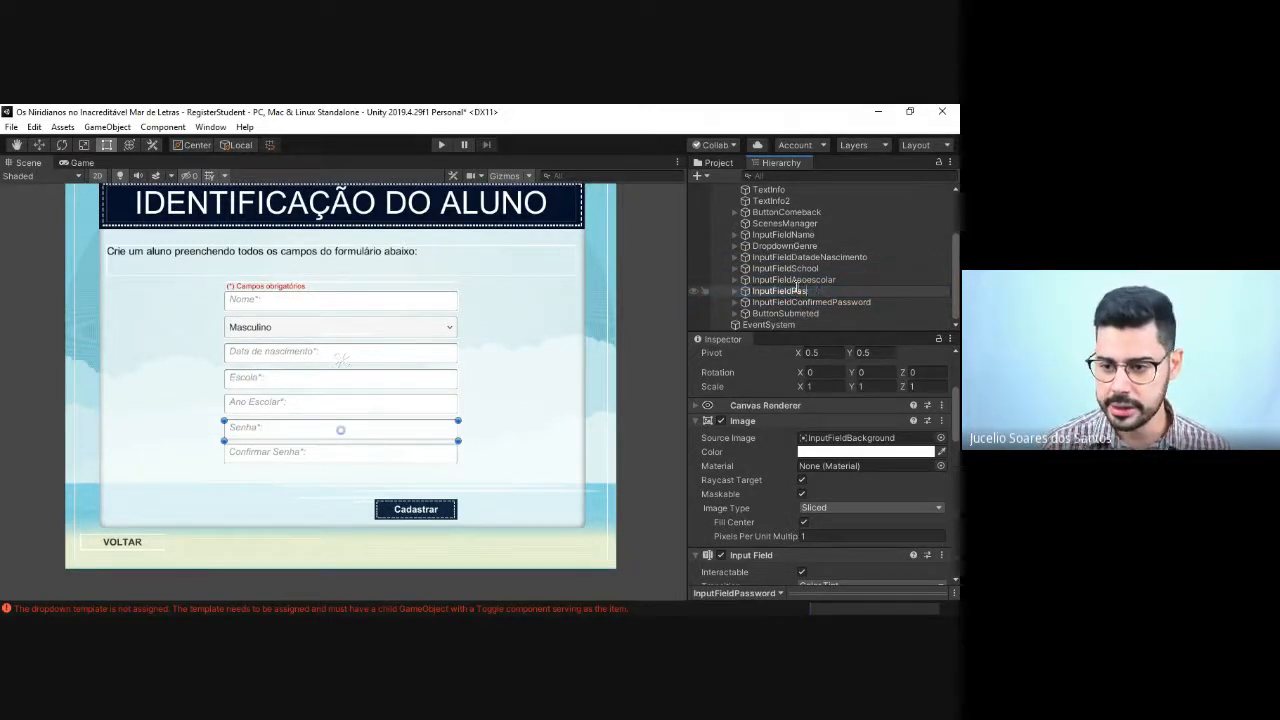
key(BackSpace)
key(BackSpace)
key(BackSpace)
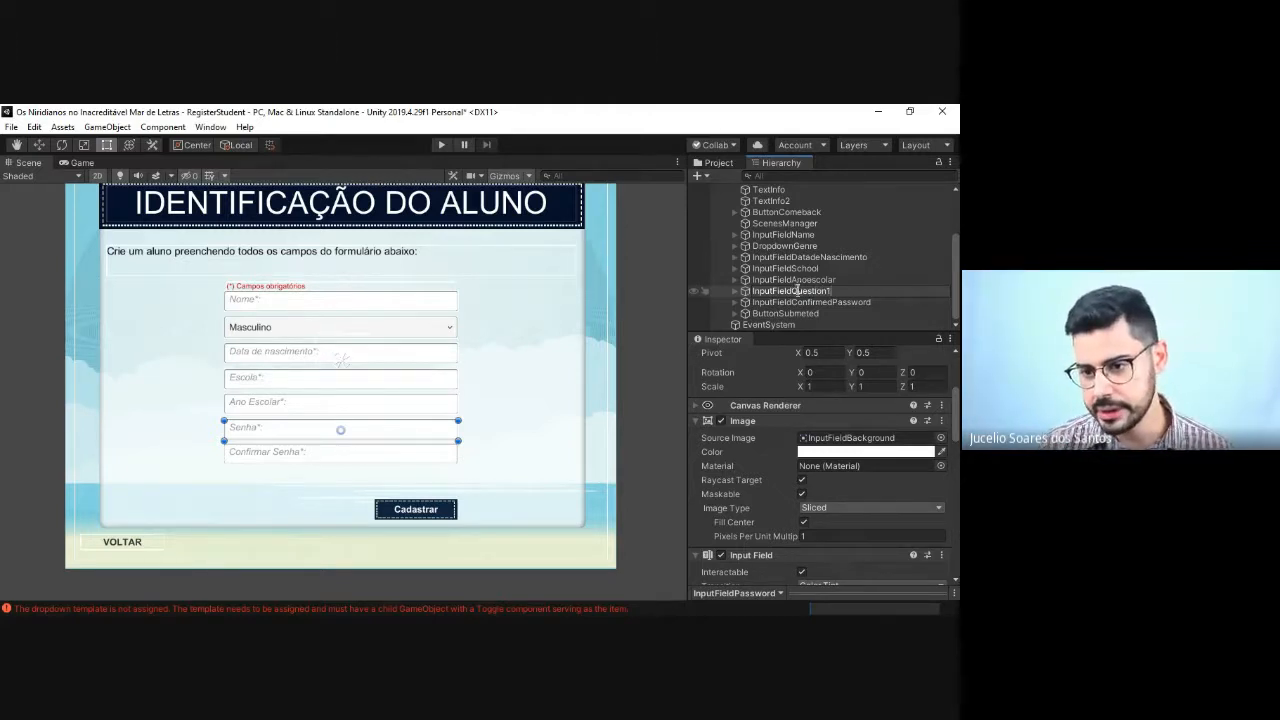
Step: Rename InputFieldConfirmedPassword as InputFieldQuestion2 in the hierarchy
click(808, 303)
key(F2)
key(Right)
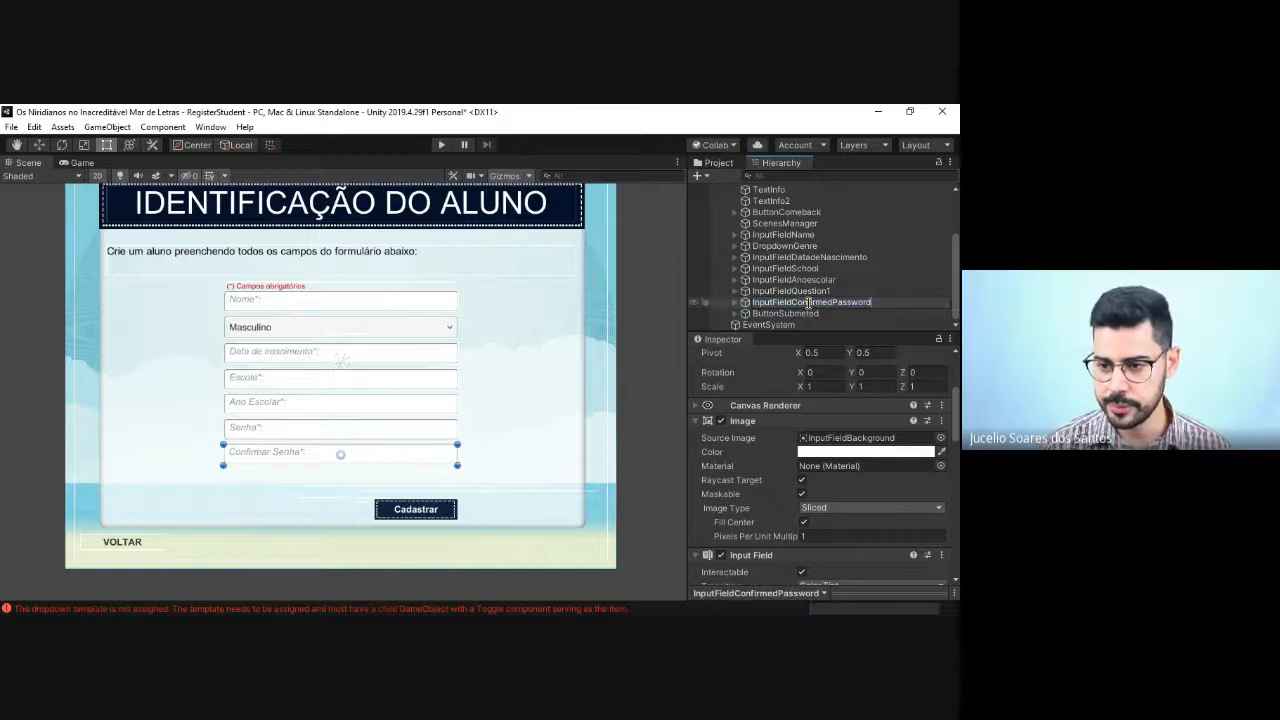
key(BackSpace)
key(BackSpace)
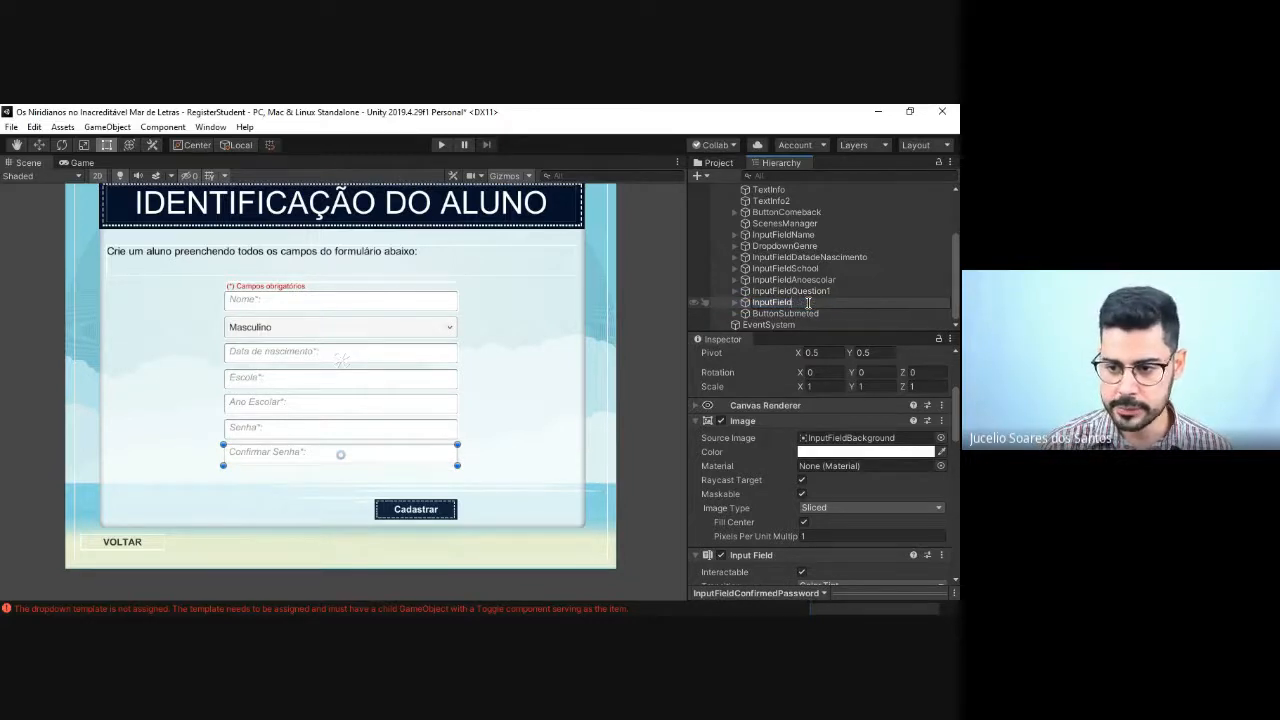
text(Quest)
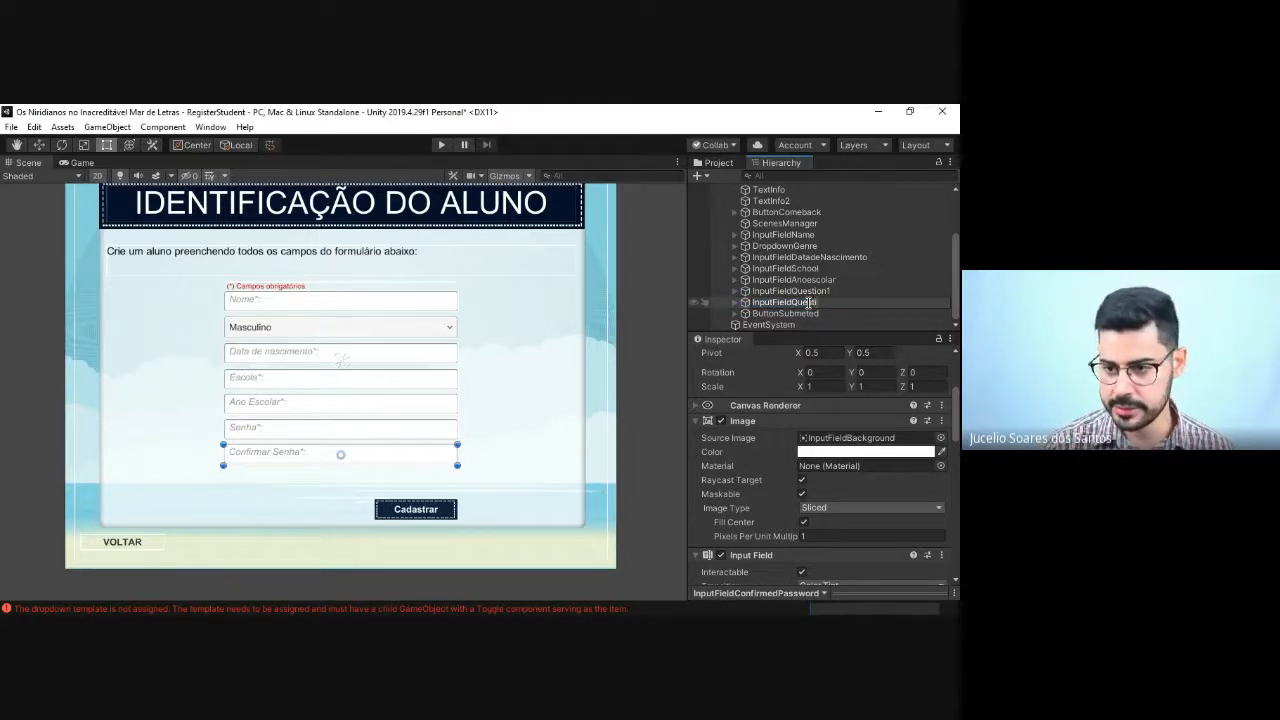
text(ion2)
key(Return)
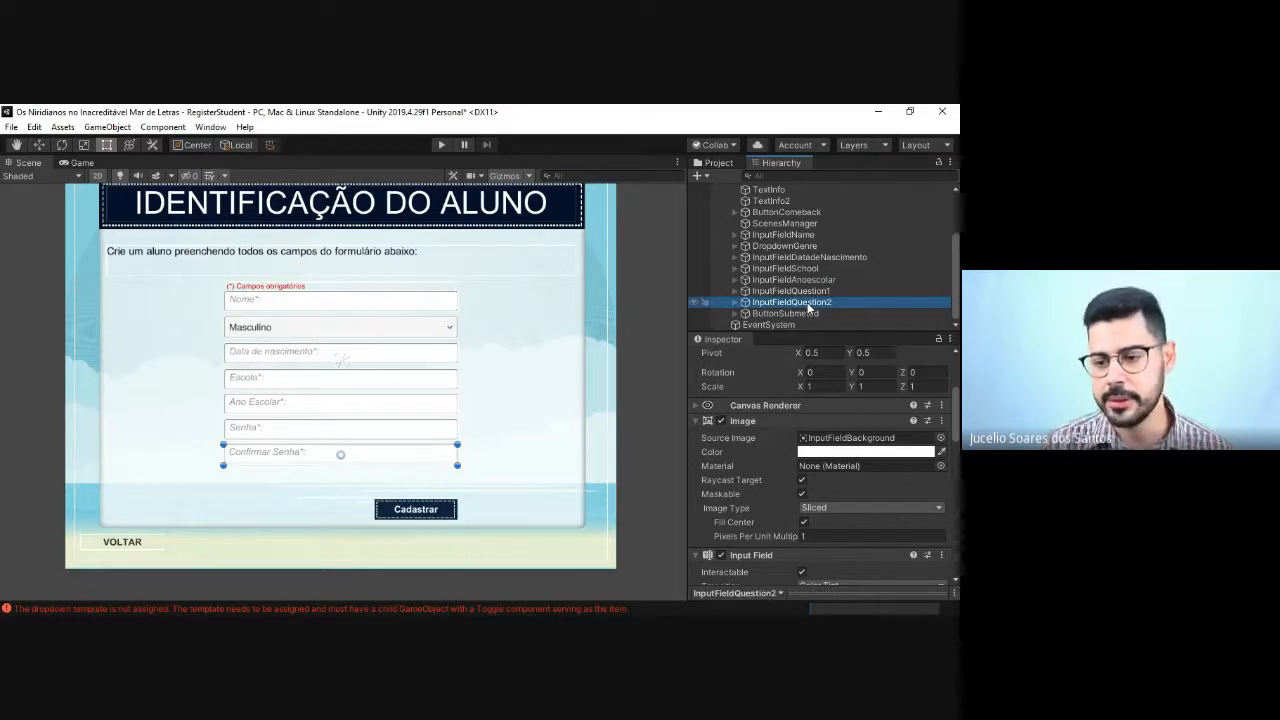
Step: Change the Placeholder text of InputFieldQuestion1 to "Tem livros em casa?*" and collapse the field in the hierarchy
click(735, 291)
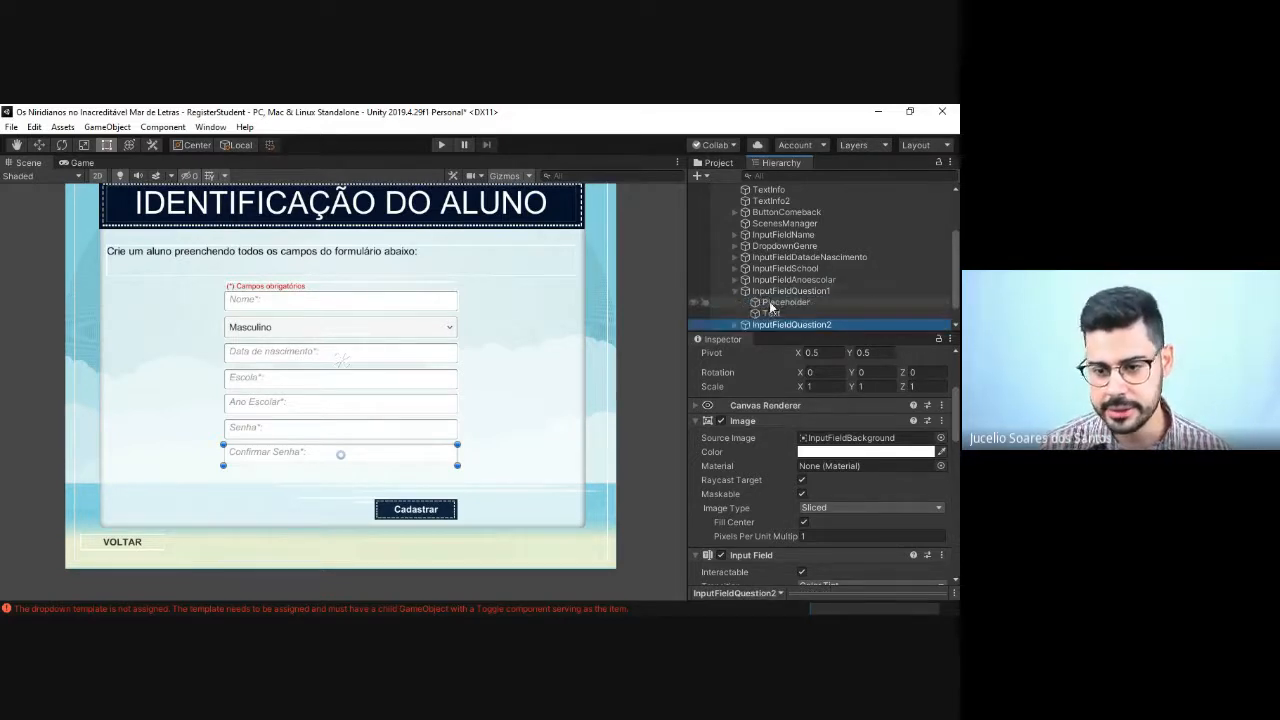
click(745, 302)
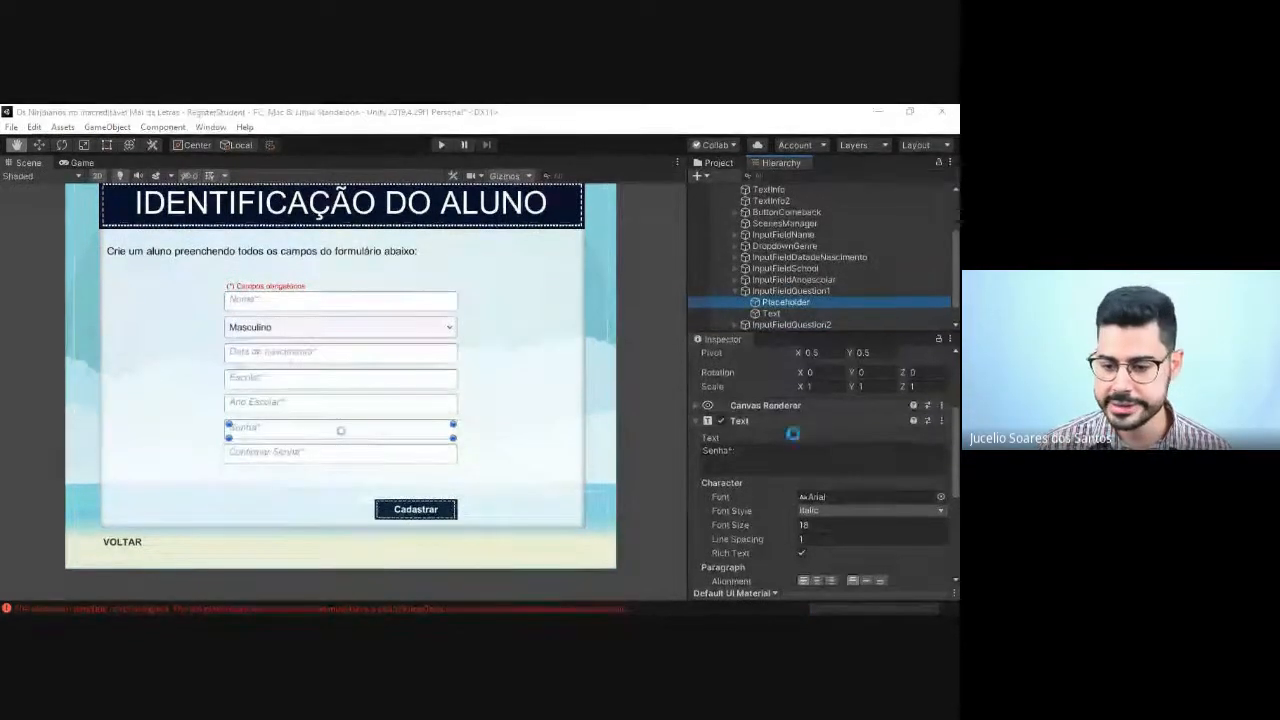
click(752, 456)
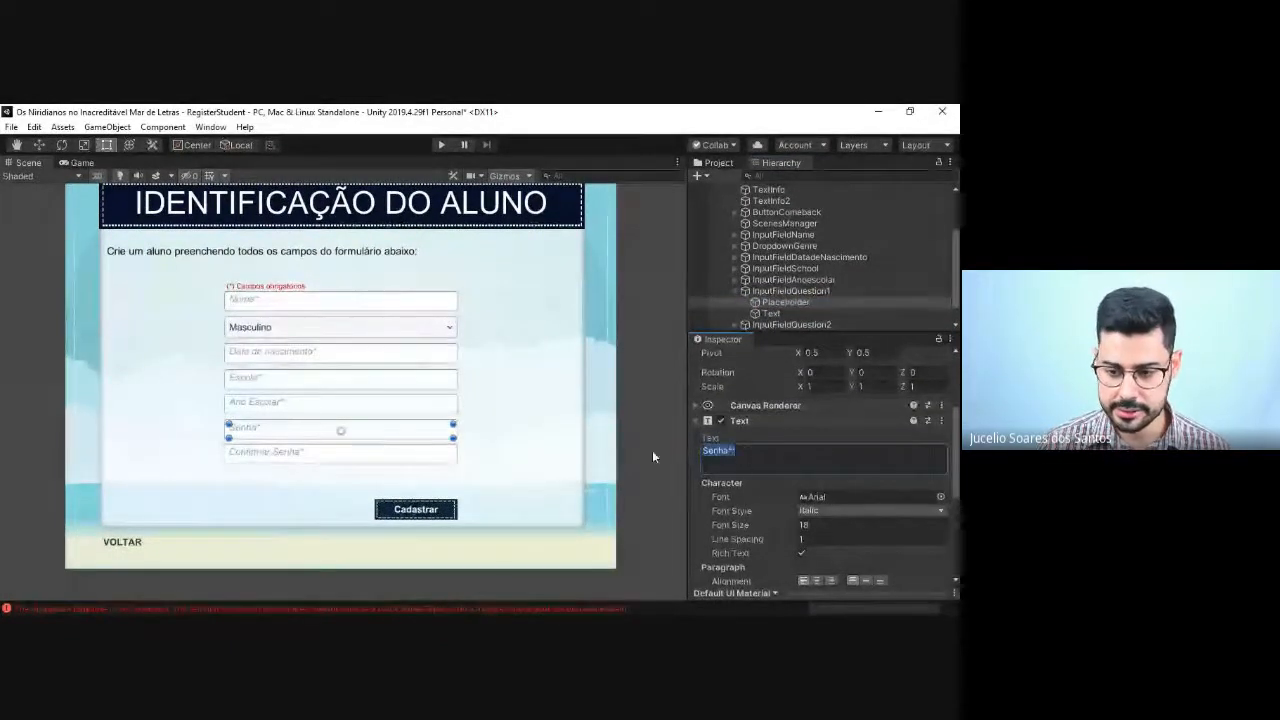
key(BackSpace)
text(Tem )
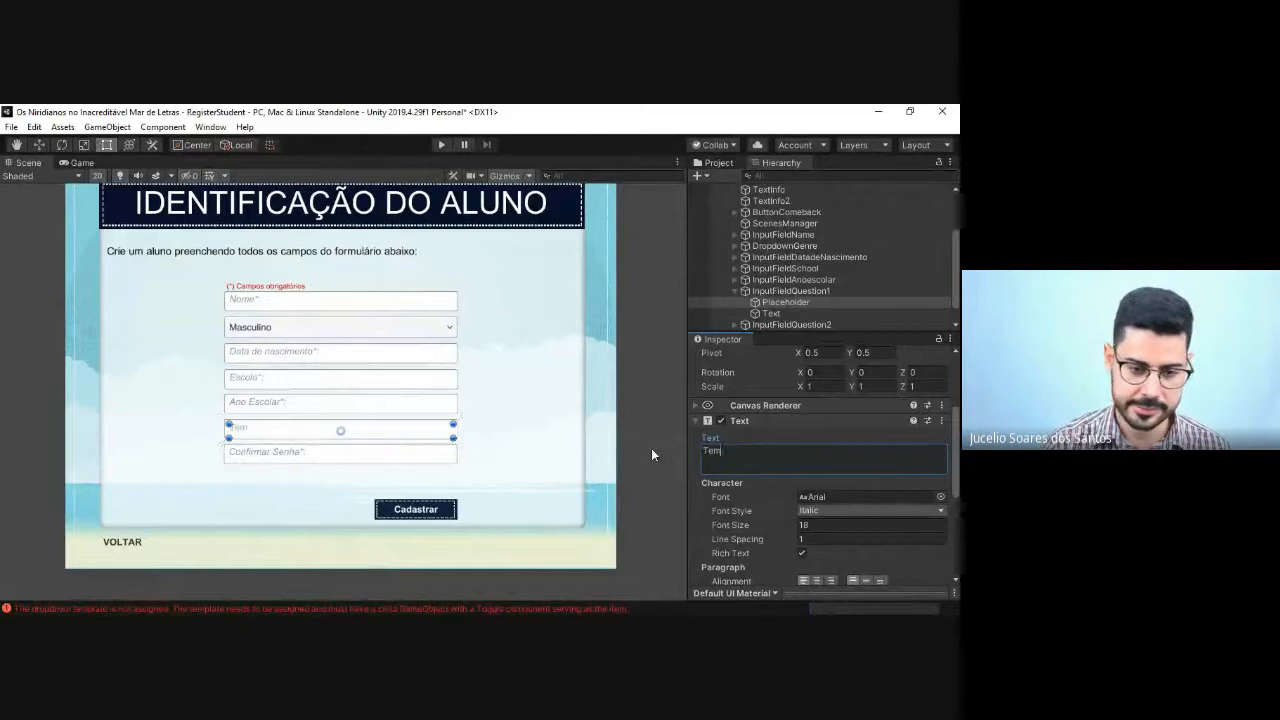
text(livros em c)
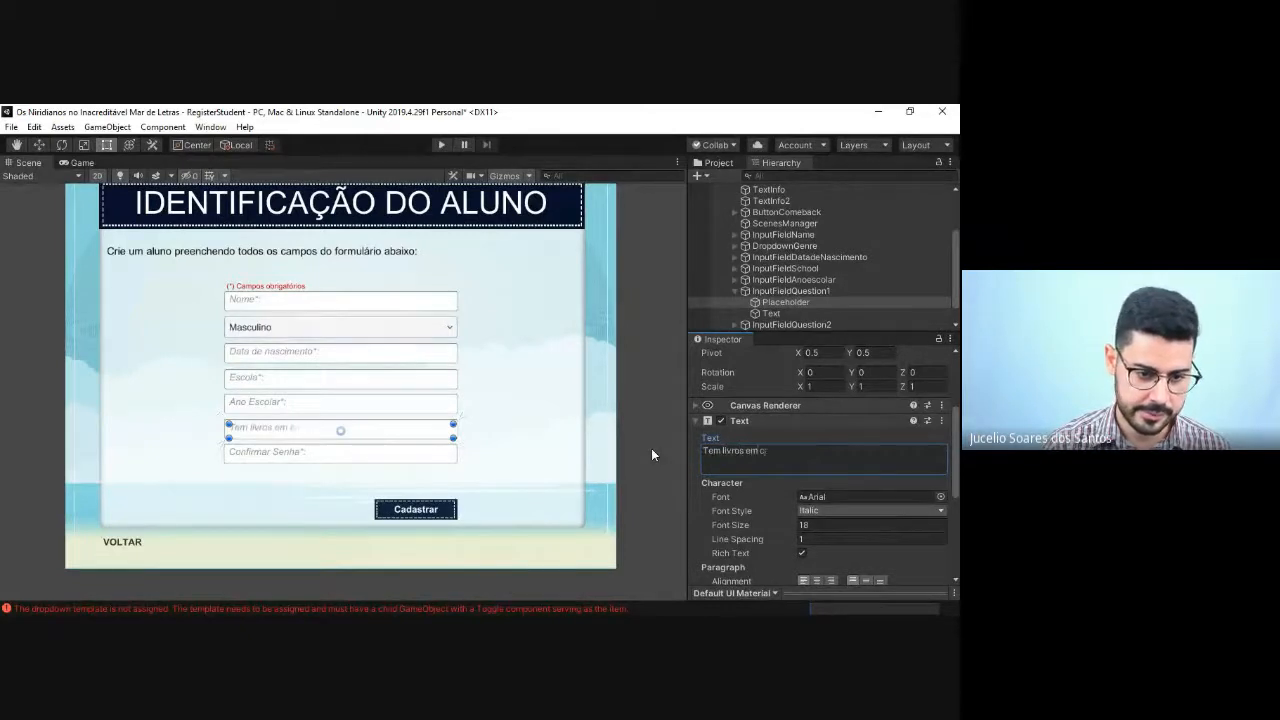
text(asa?)
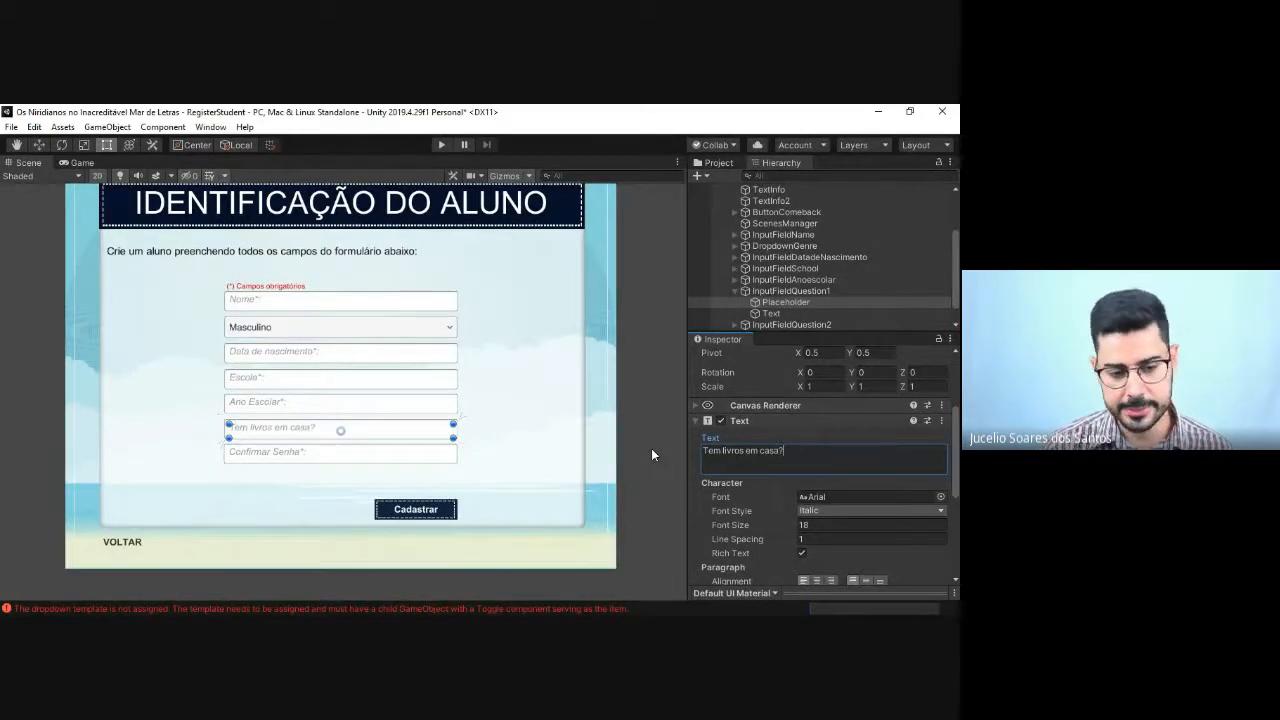
text(*)
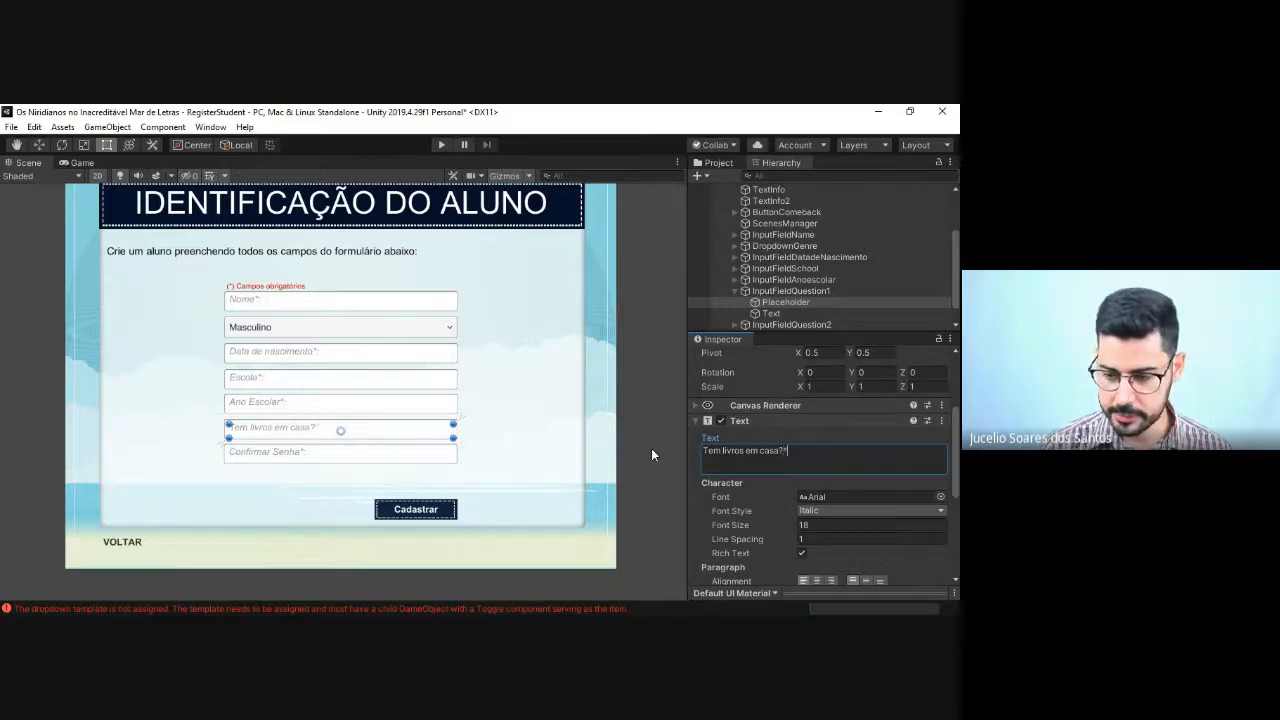
click(733, 291)
Step: Change the Placeholder text of InputFieldQuestion2 to "Alguém ler para você?*as" and deselect the object
click(734, 302)
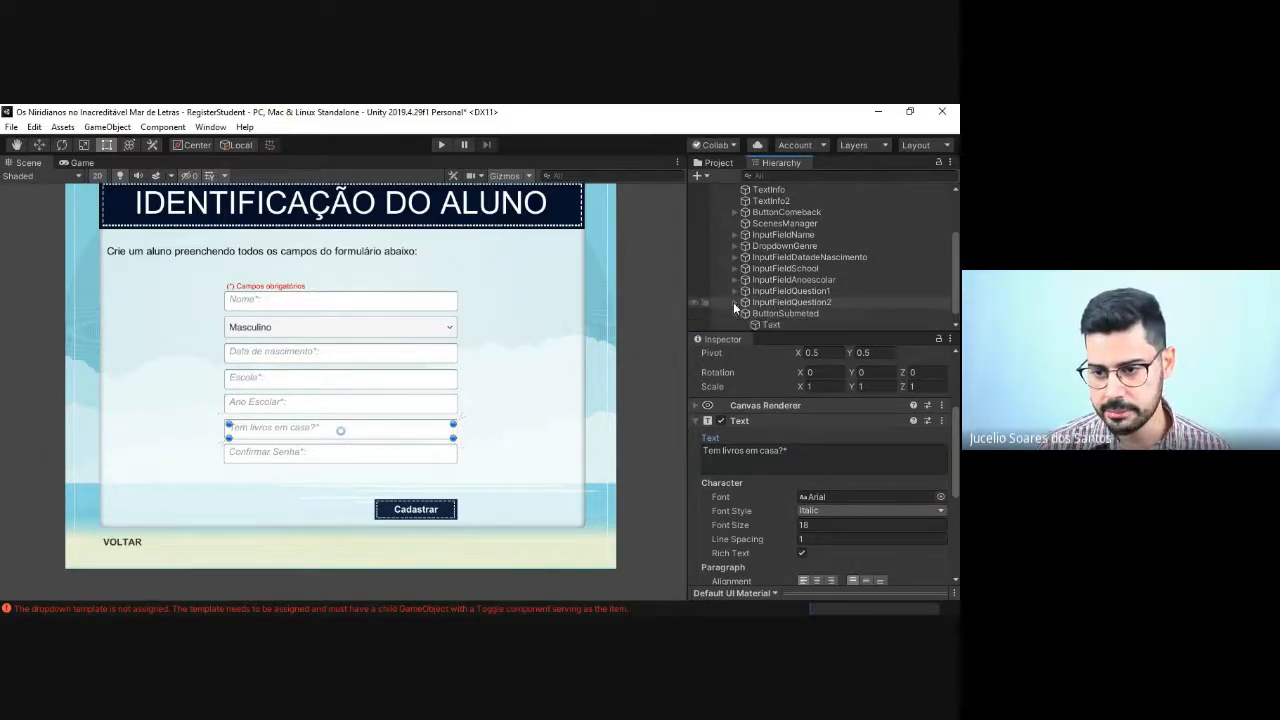
click(785, 313)
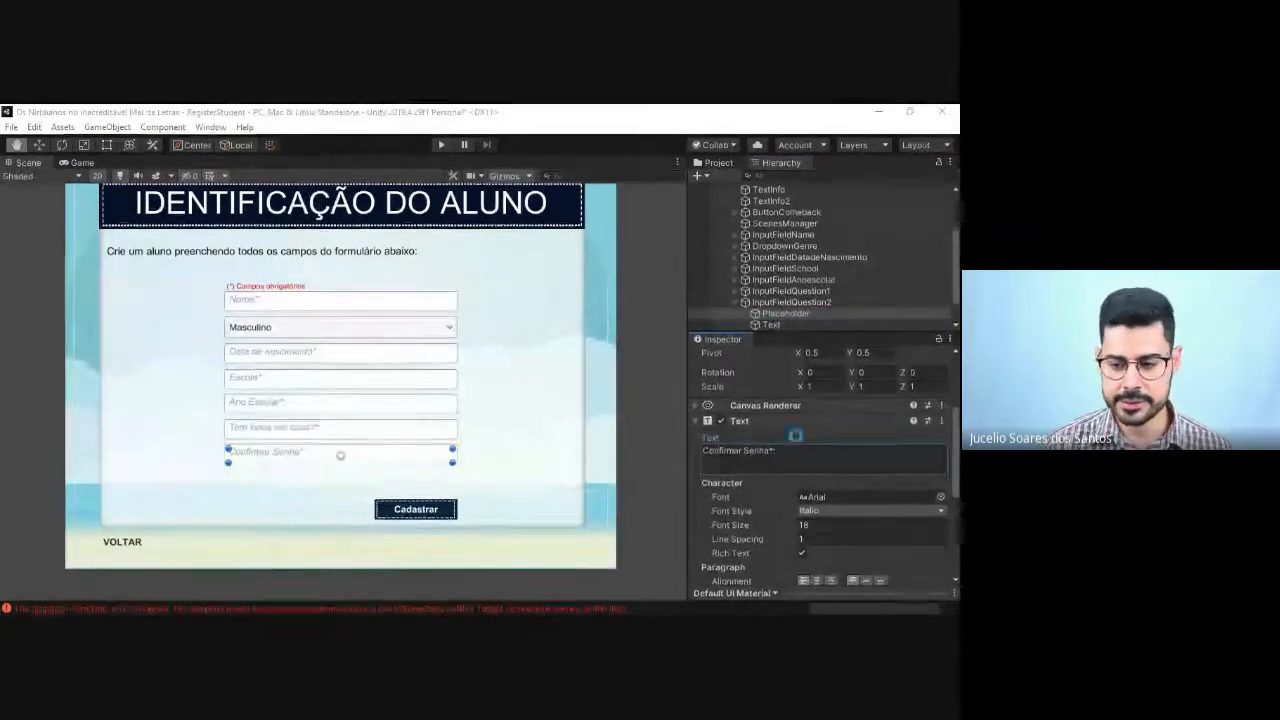
click(822, 463)
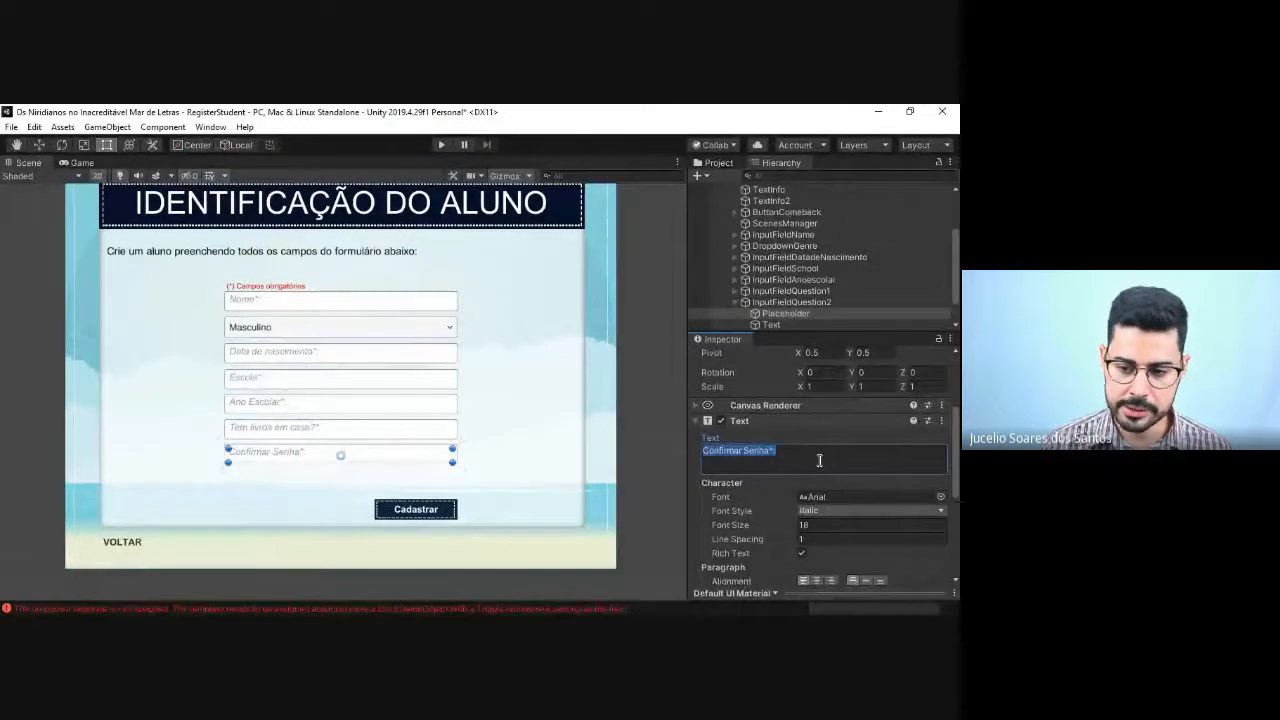
text(Alguém)
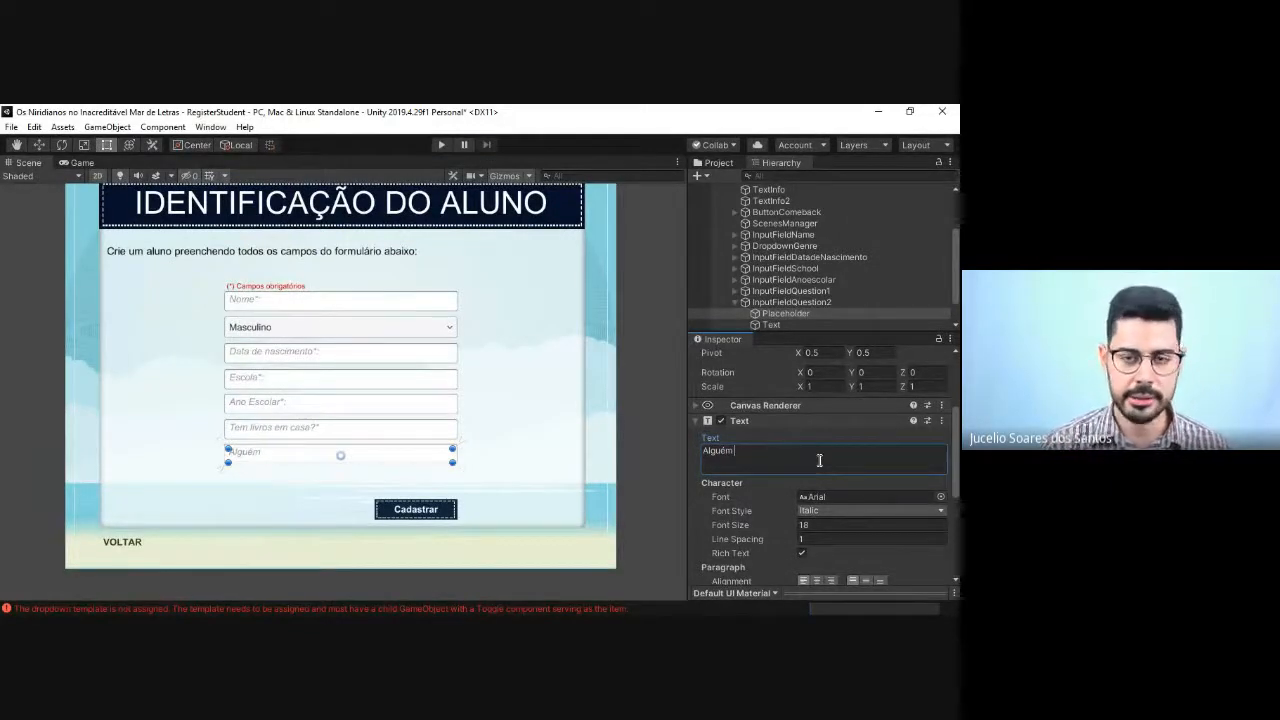
text( le)
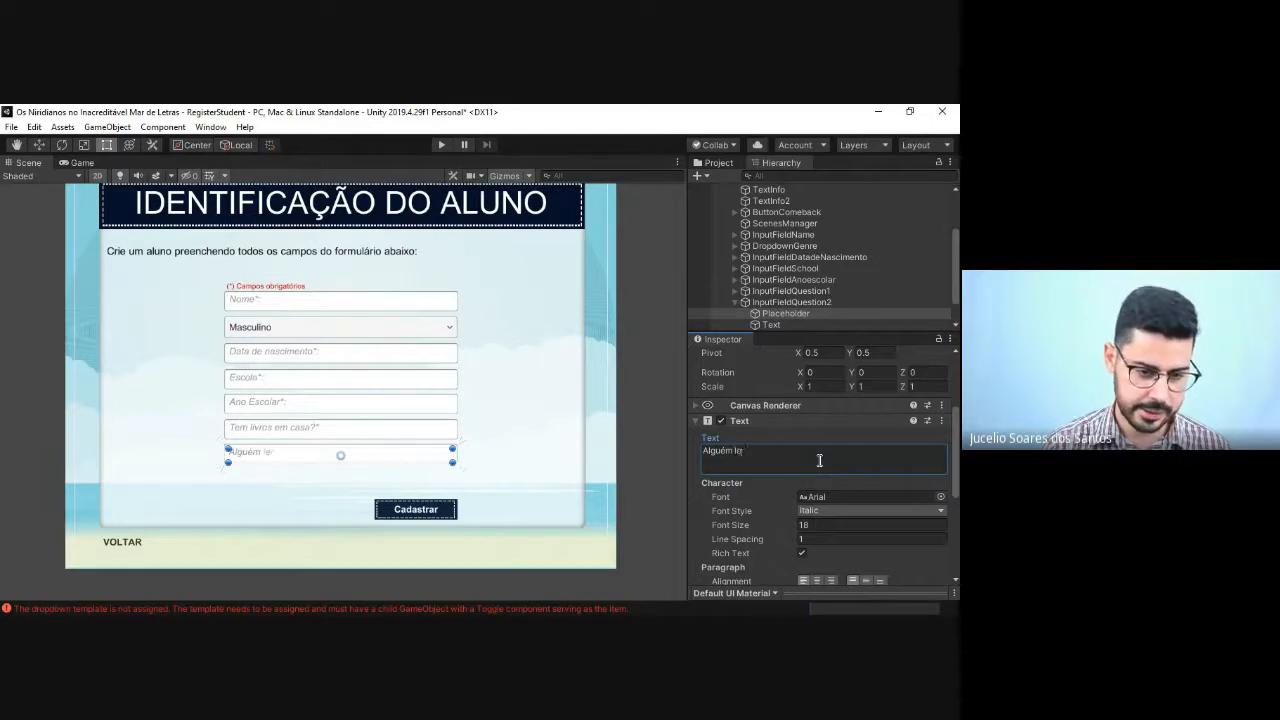
text(r para vo)
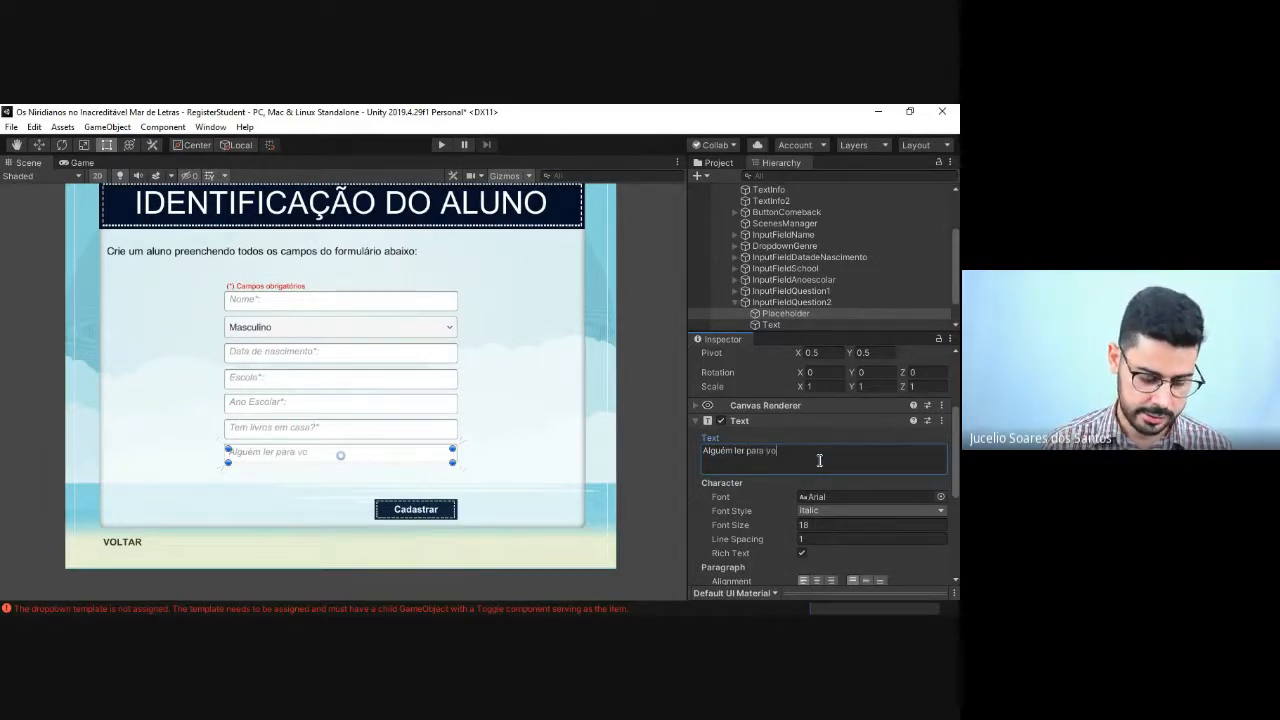
text(cê?)
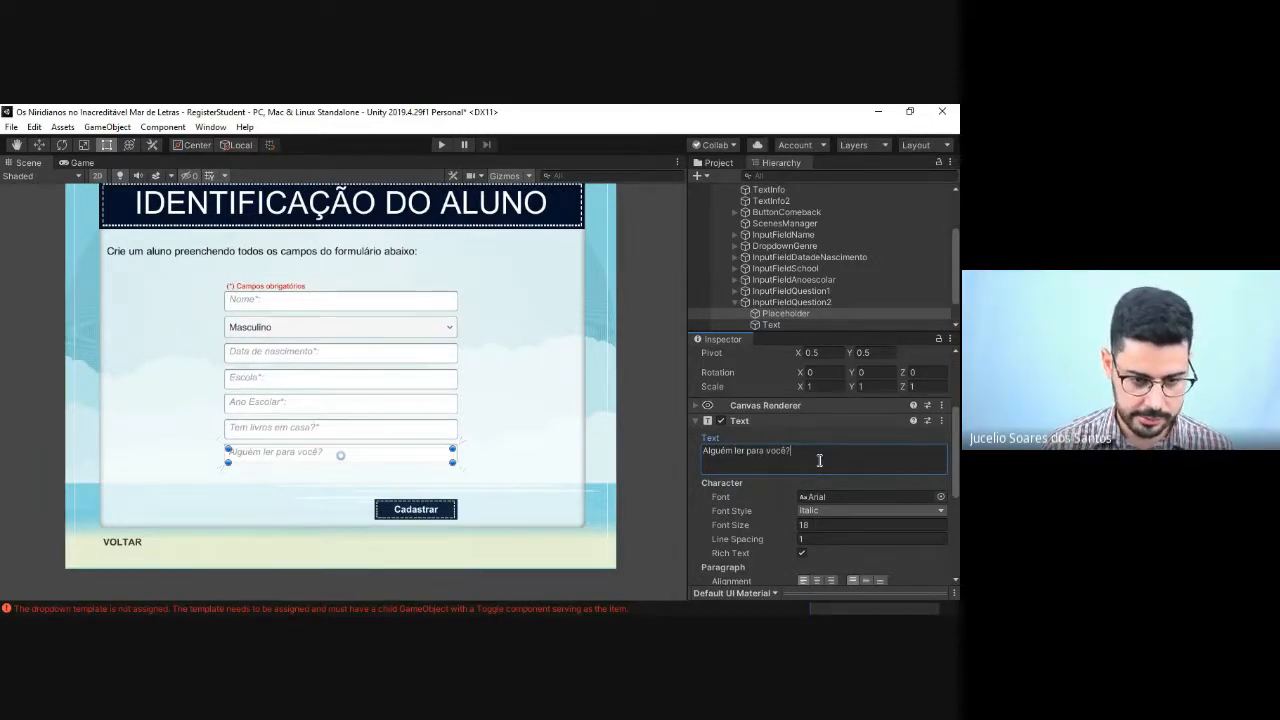
text(*as)
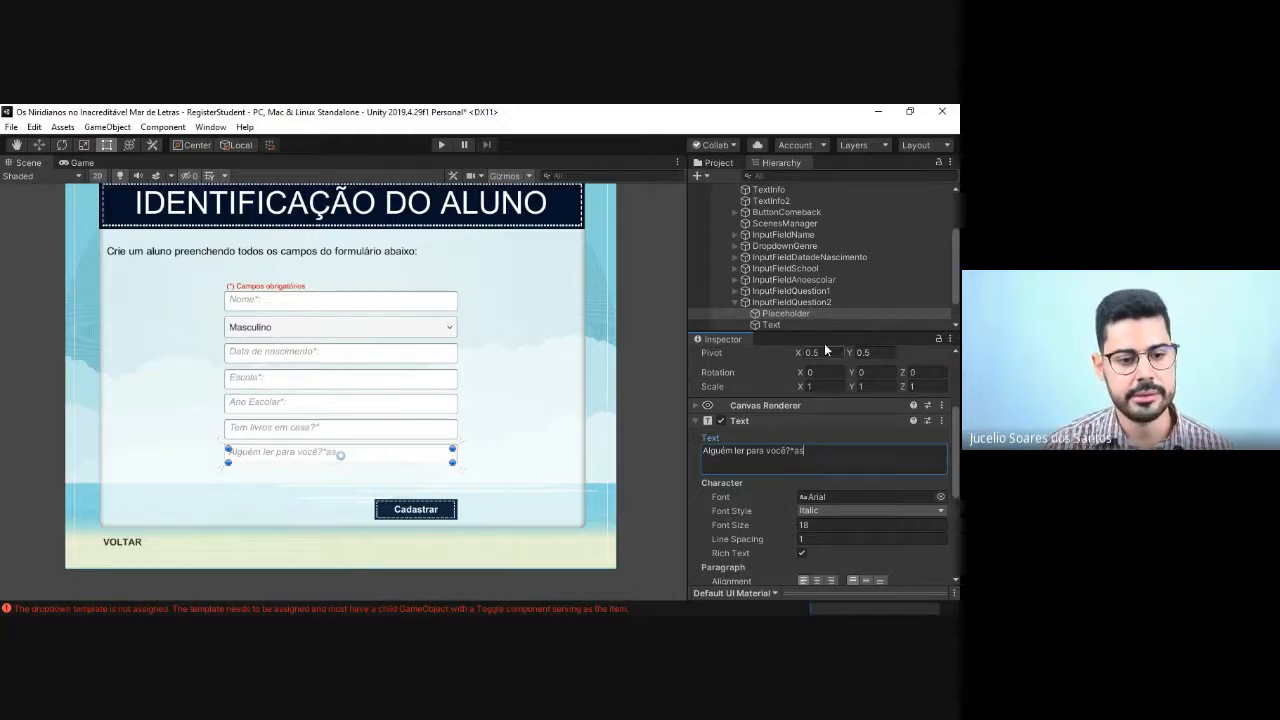
click(656, 383)
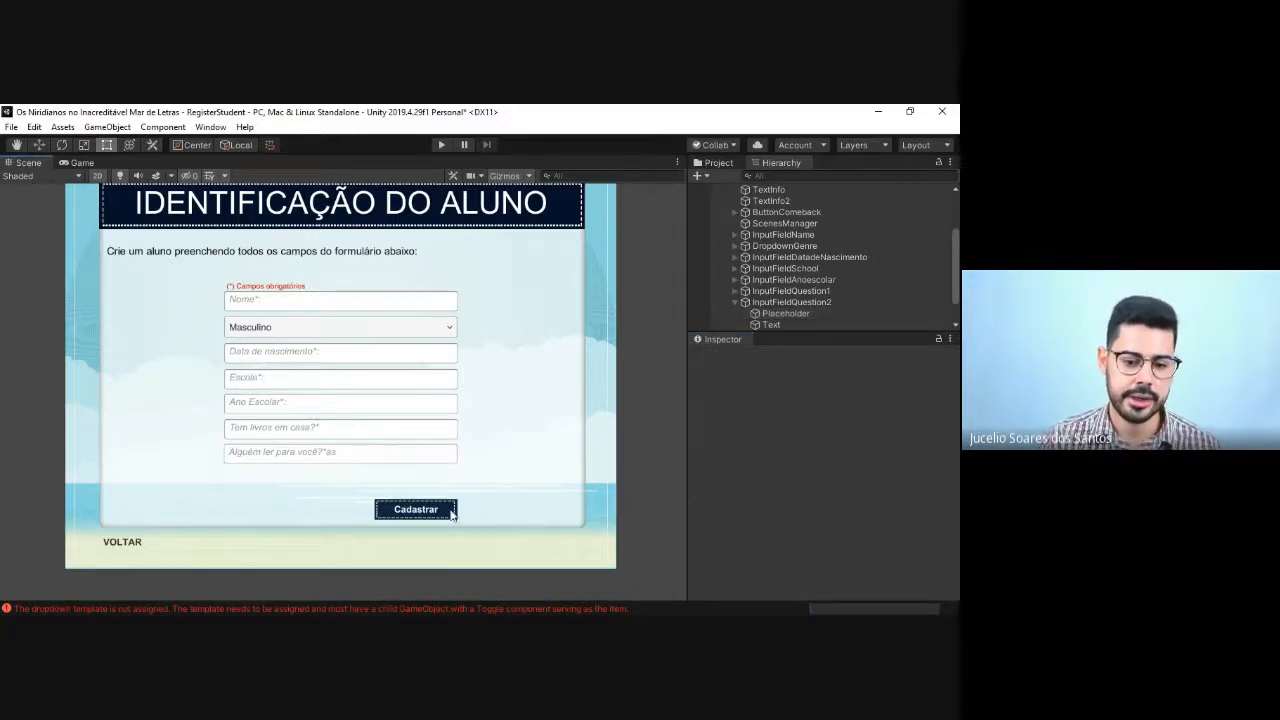
Step: Clear the dropdown template error message from the console and return to the whole form in the scene
key(q)
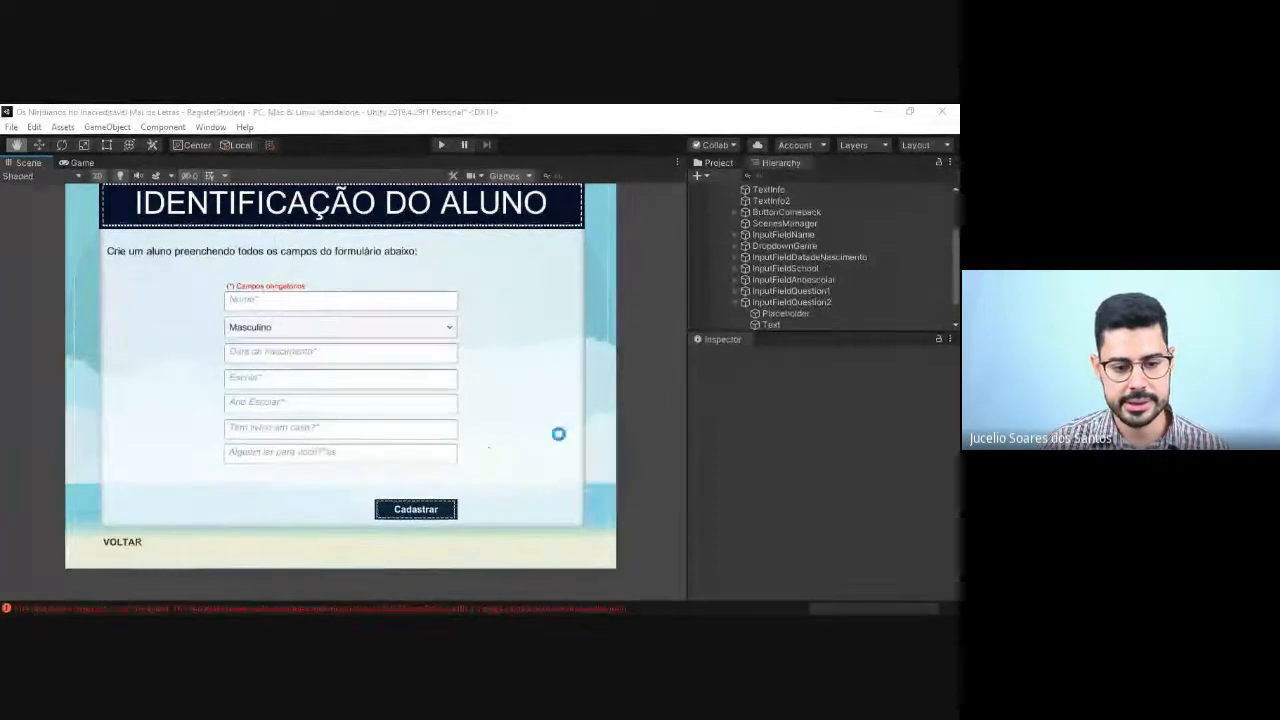
key(t)
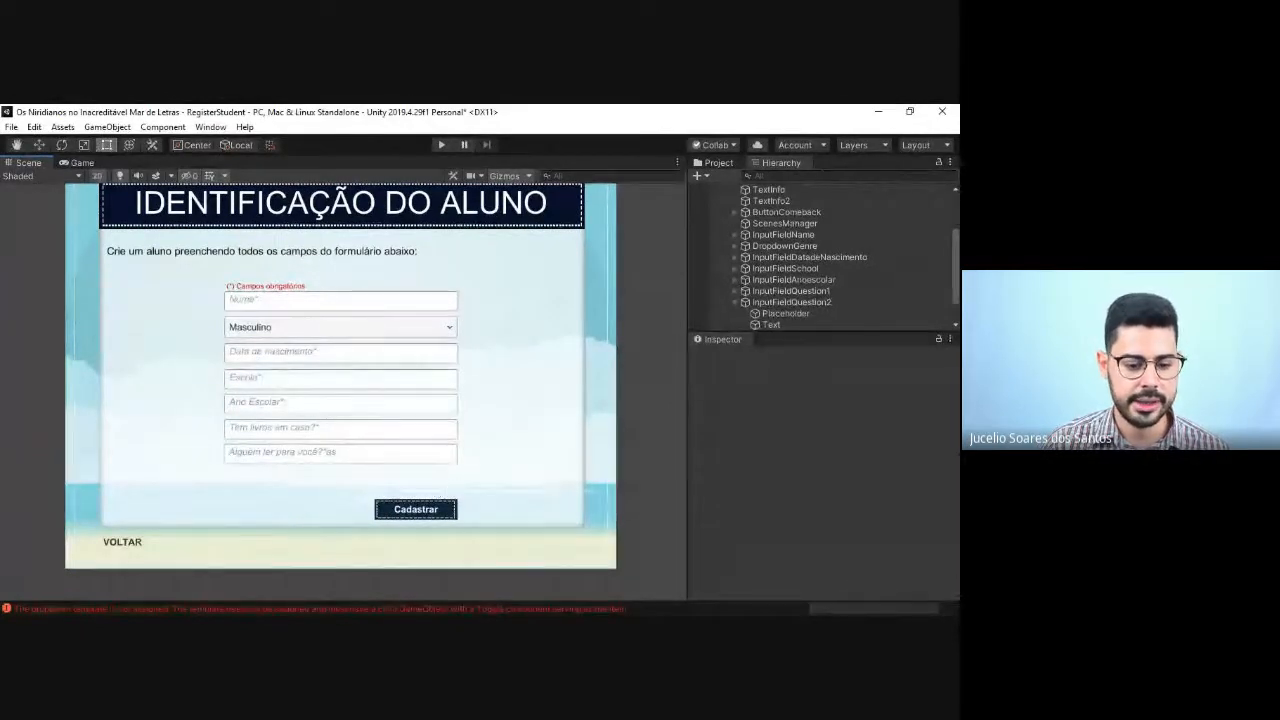
click(440, 608)
click(14, 127)
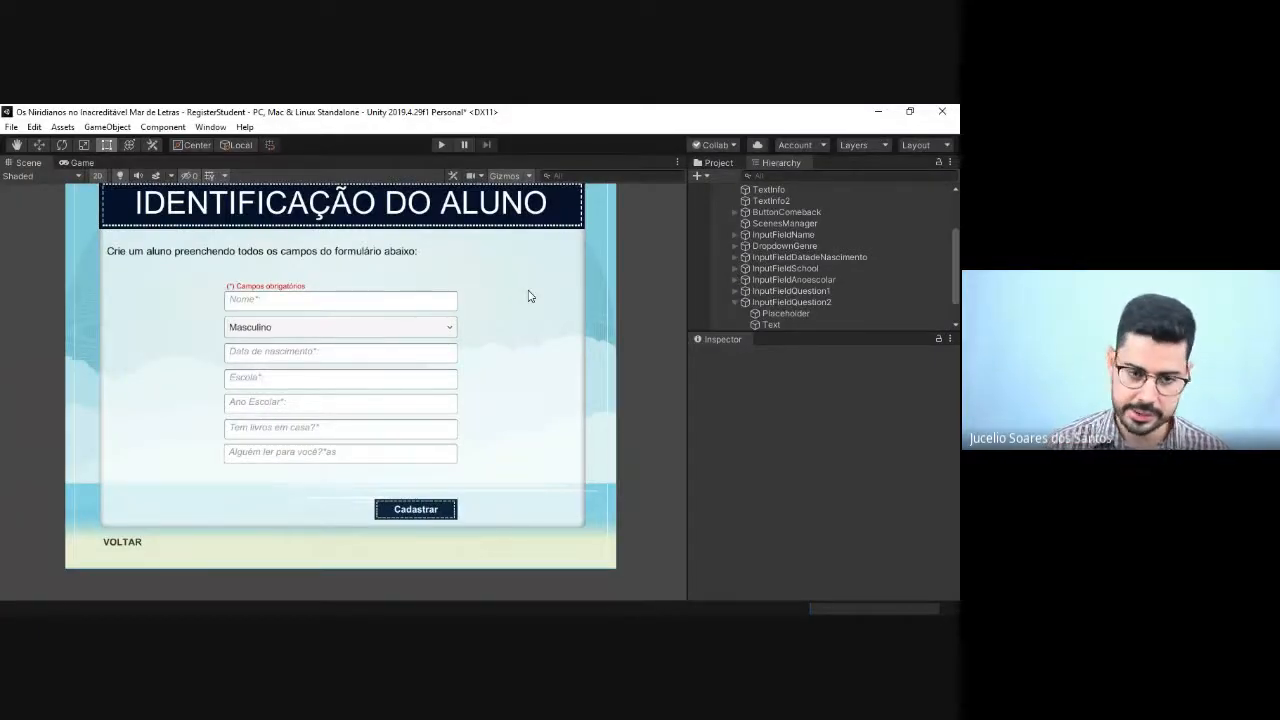
scroll(548, 282, down, 2)
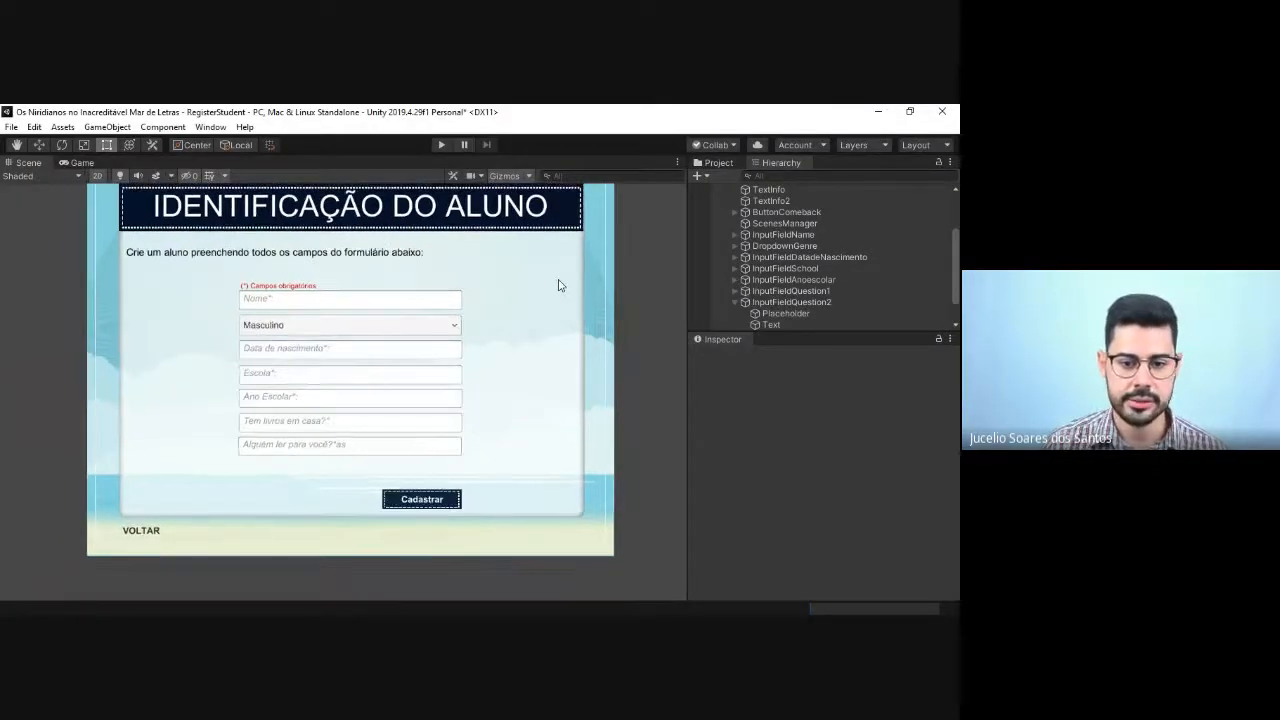
Step: Centre the student form in the scene and save the RegisterStudent scene
click(18, 146)
drag(308, 313, 292, 343)
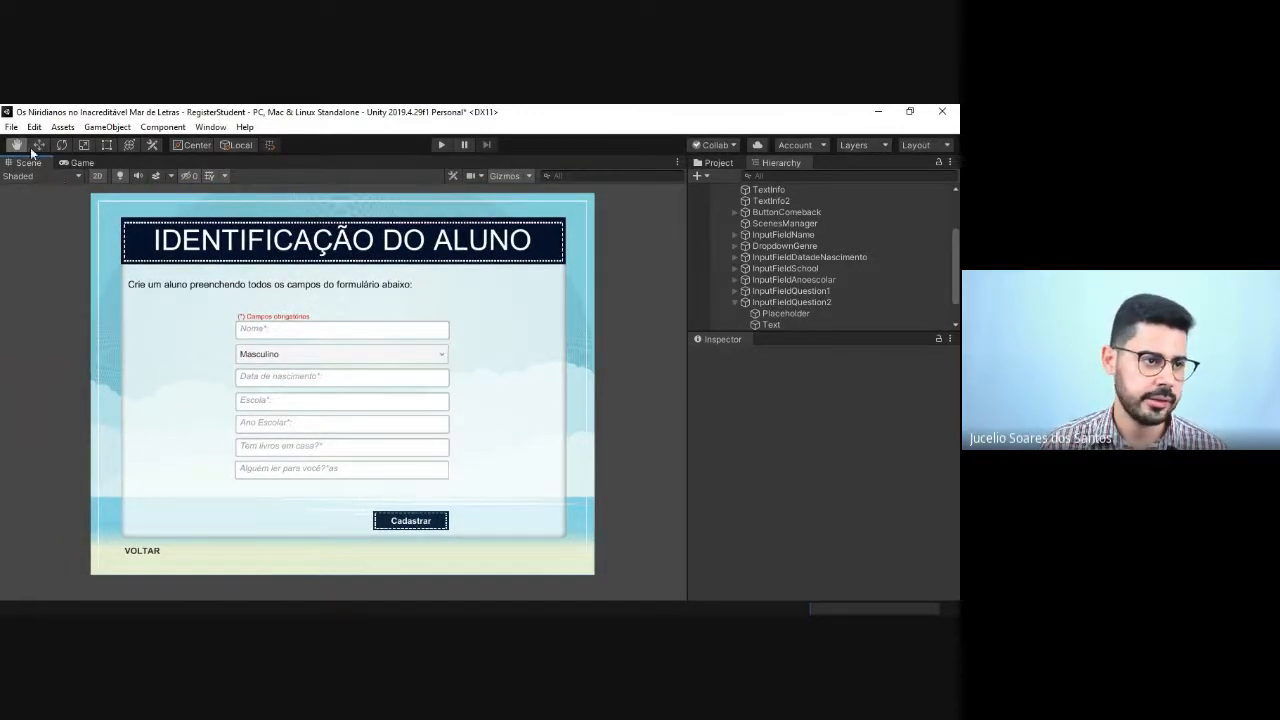
click(10, 127)
click(40, 180)
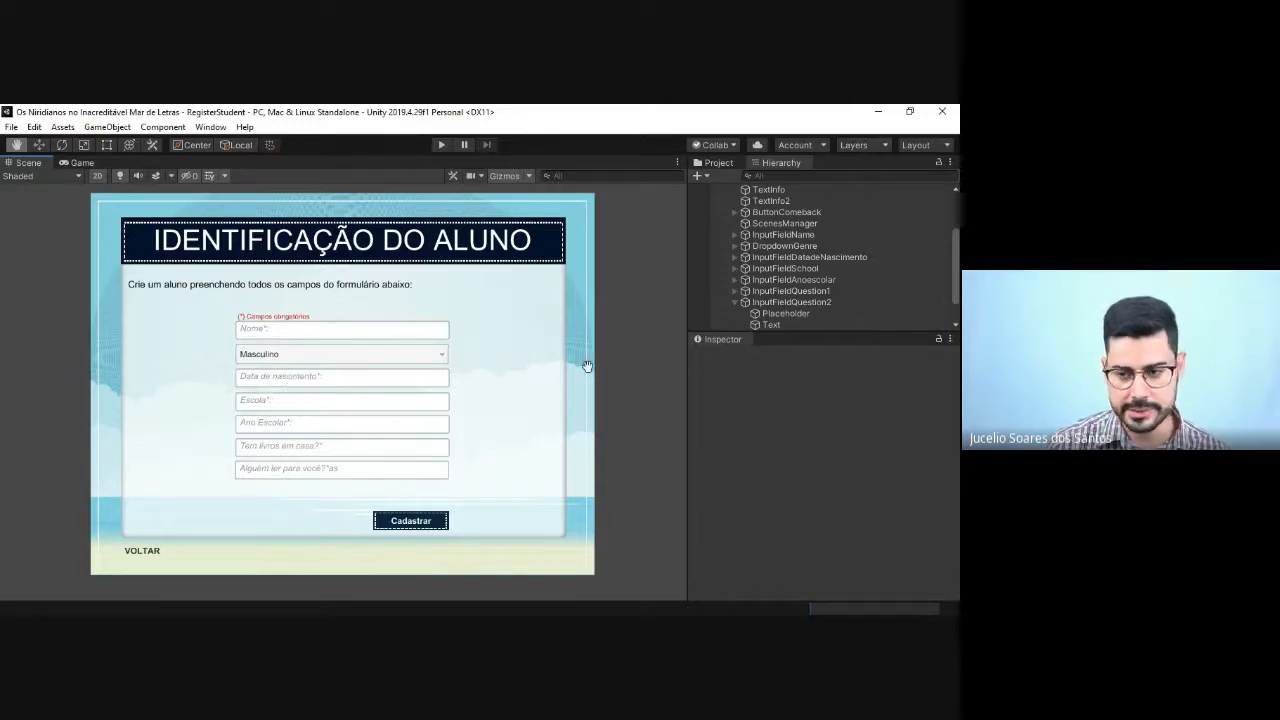
Step: Correct the Placeholder text of InputFieldQuestion2 to "Alguém ler para você?*", save the scene and collapse the field in the hierarchy
click(775, 314)
scroll(786, 475, down, 5)
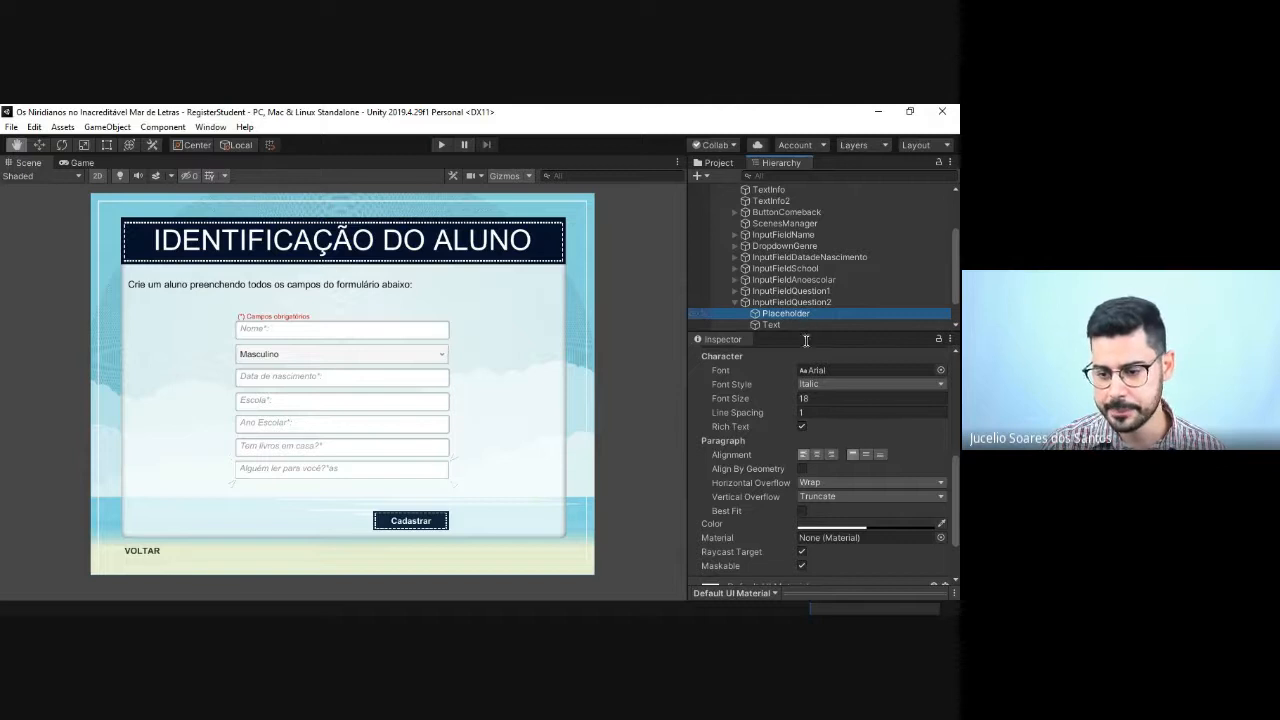
scroll(825, 482, up, 5)
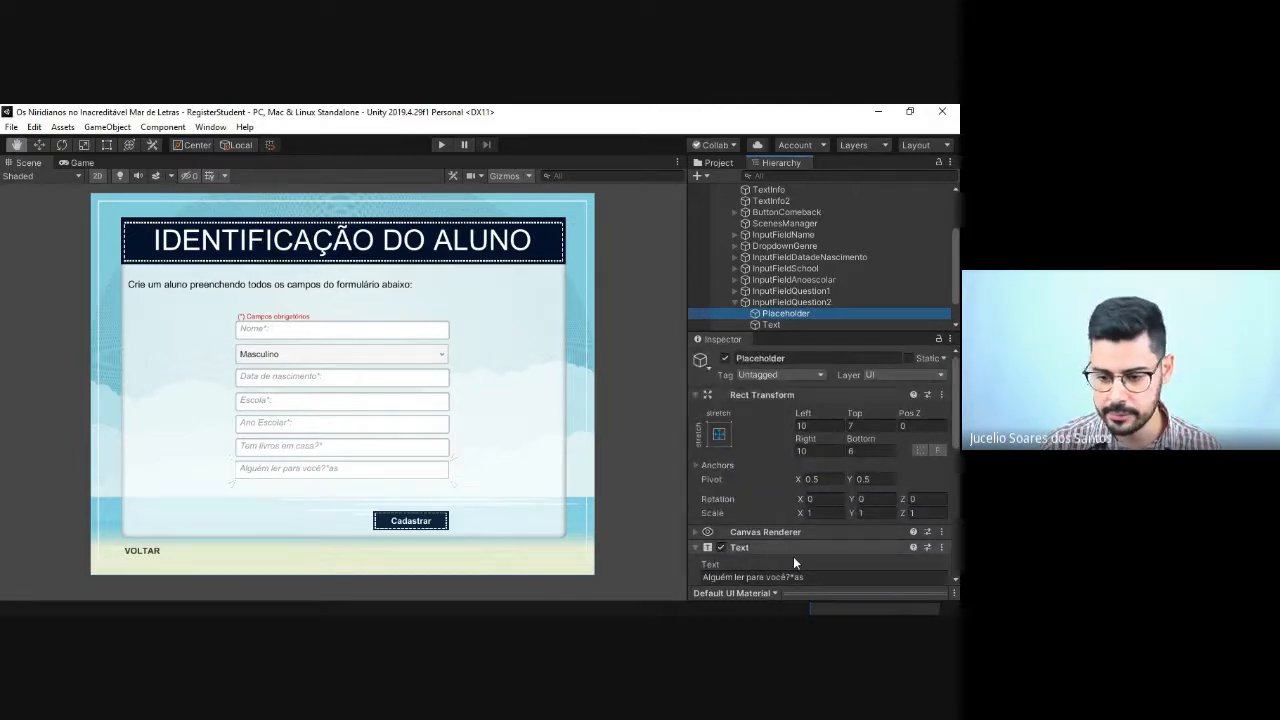
click(795, 577)
key(BackSpace)
key(BackSpace)
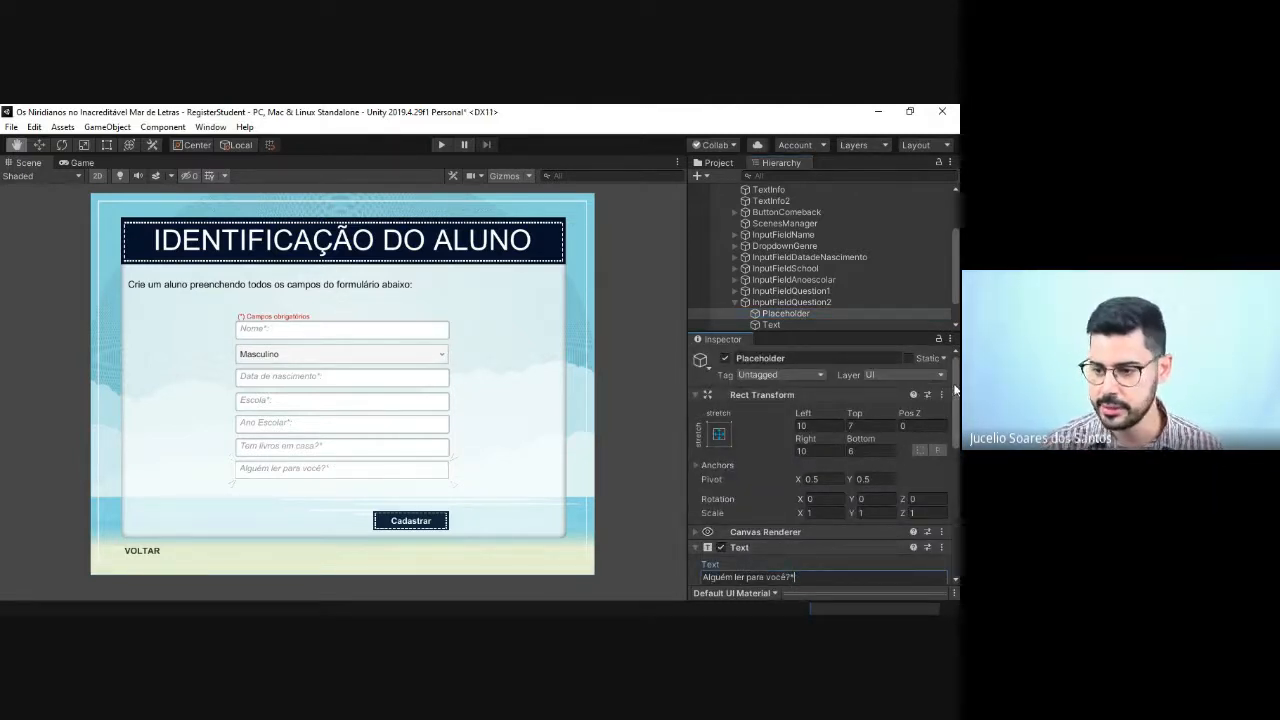
scroll(806, 576, down, 2)
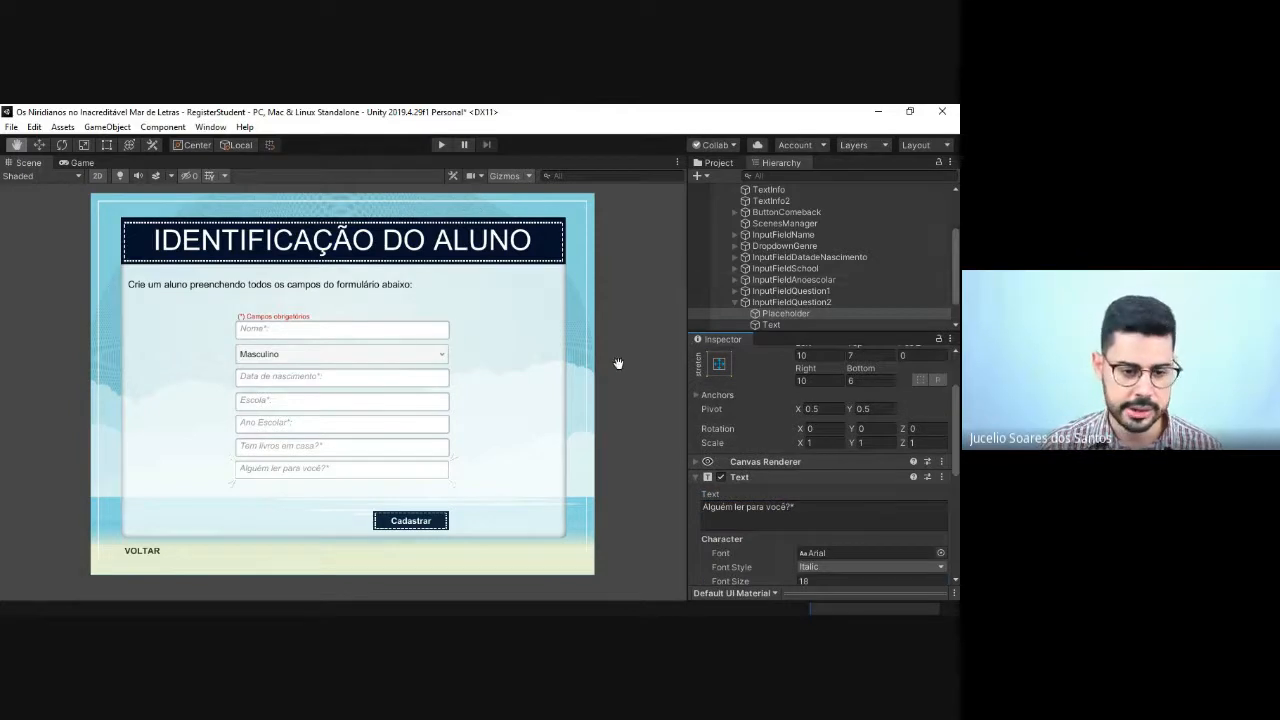
click(11, 127)
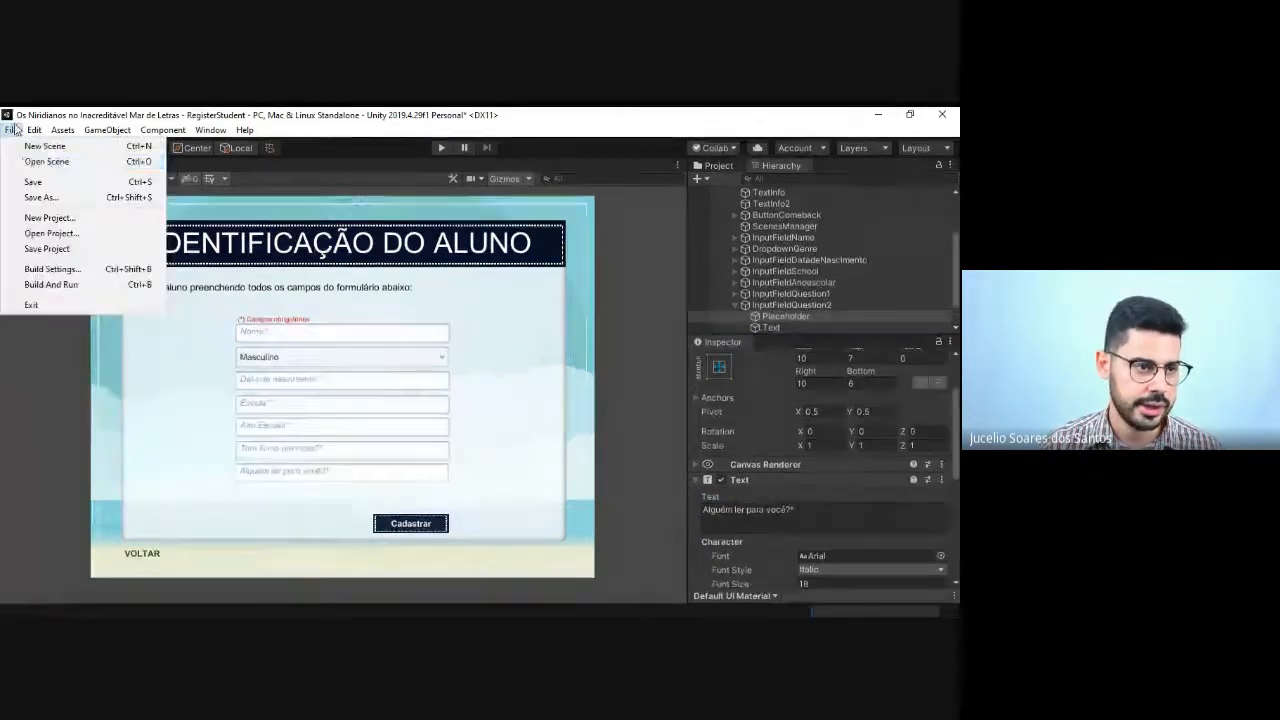
click(35, 177)
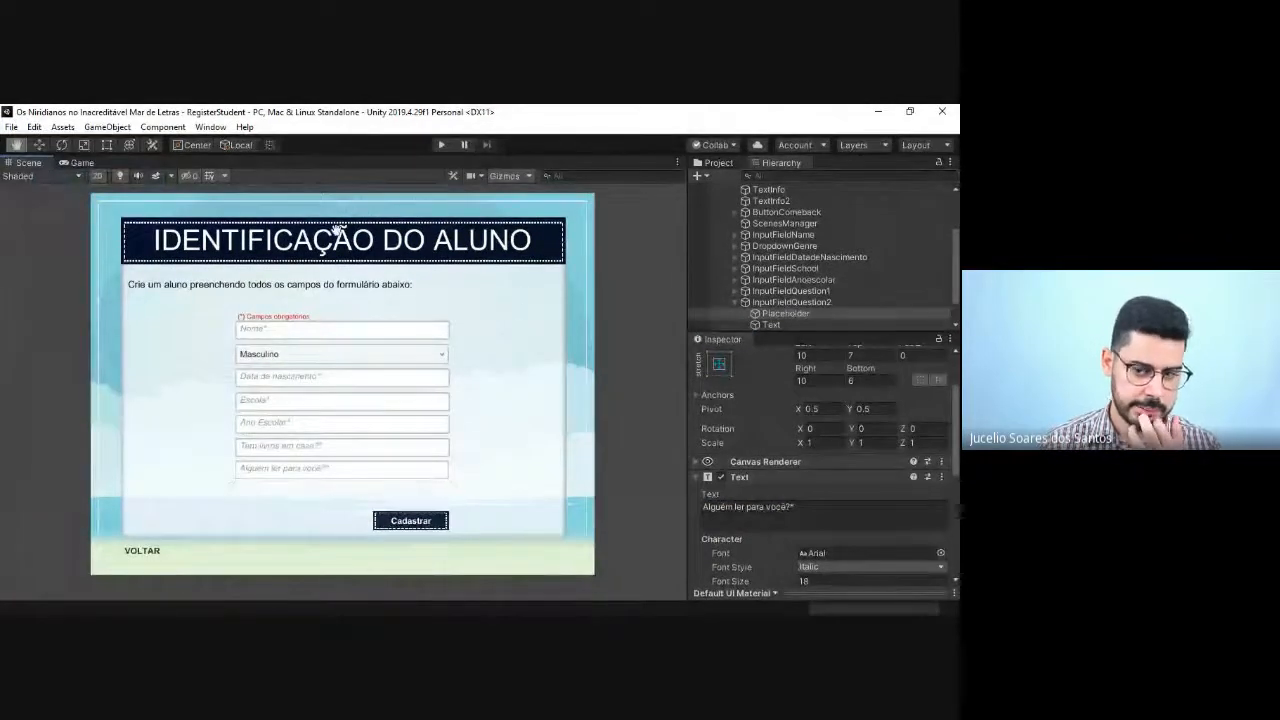
click(734, 302)
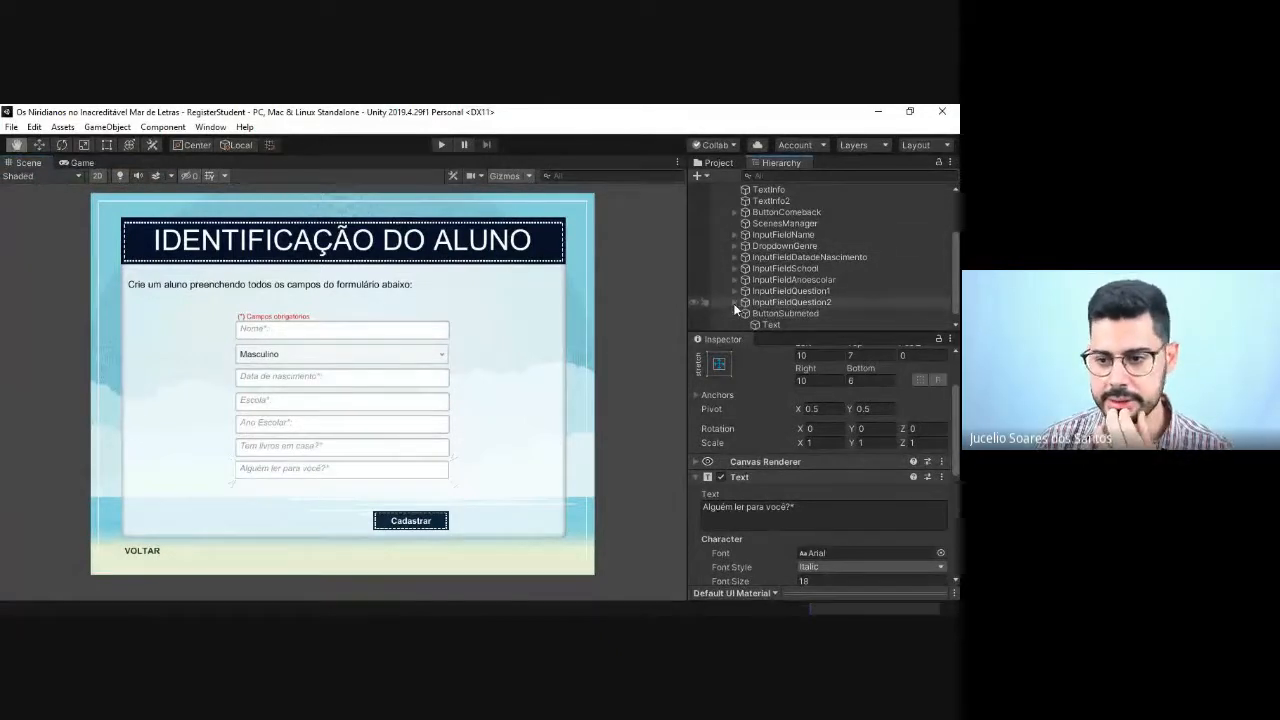
Step: Open the HomeGame scene from the Scenes folder to review its menu options
scroll(765, 260, up, 3)
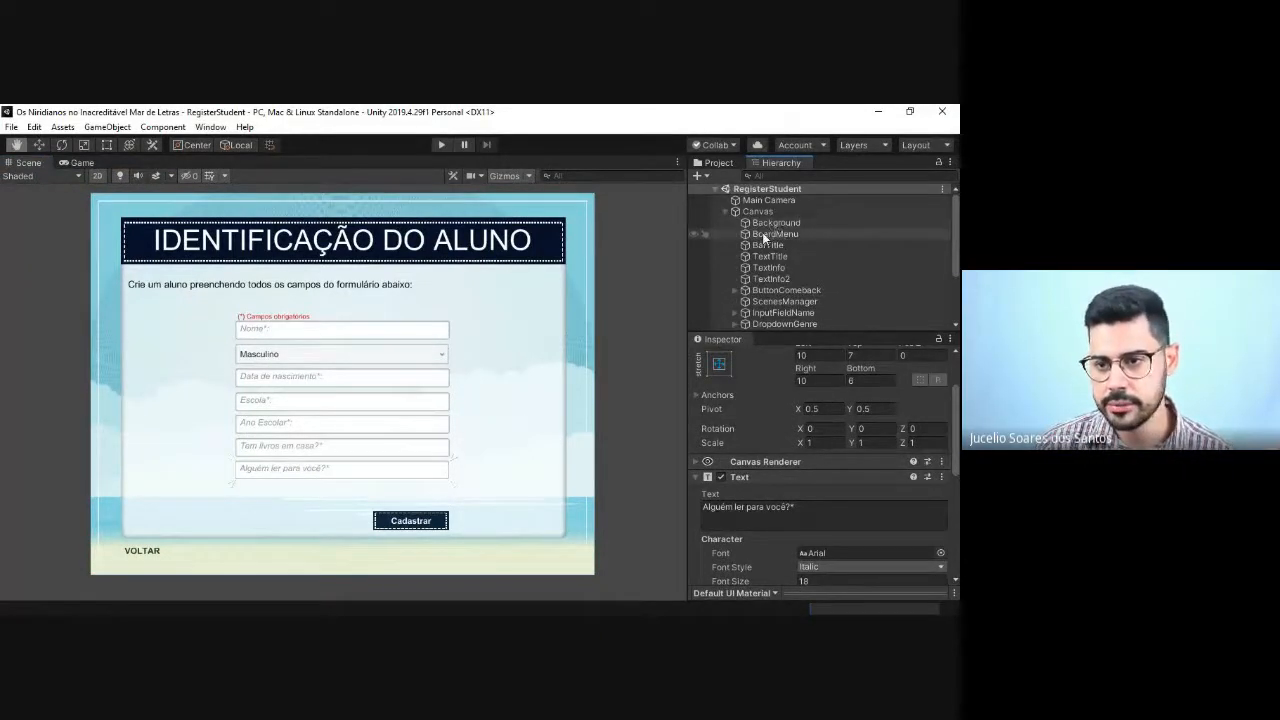
click(724, 163)
scroll(840, 260, down, 1)
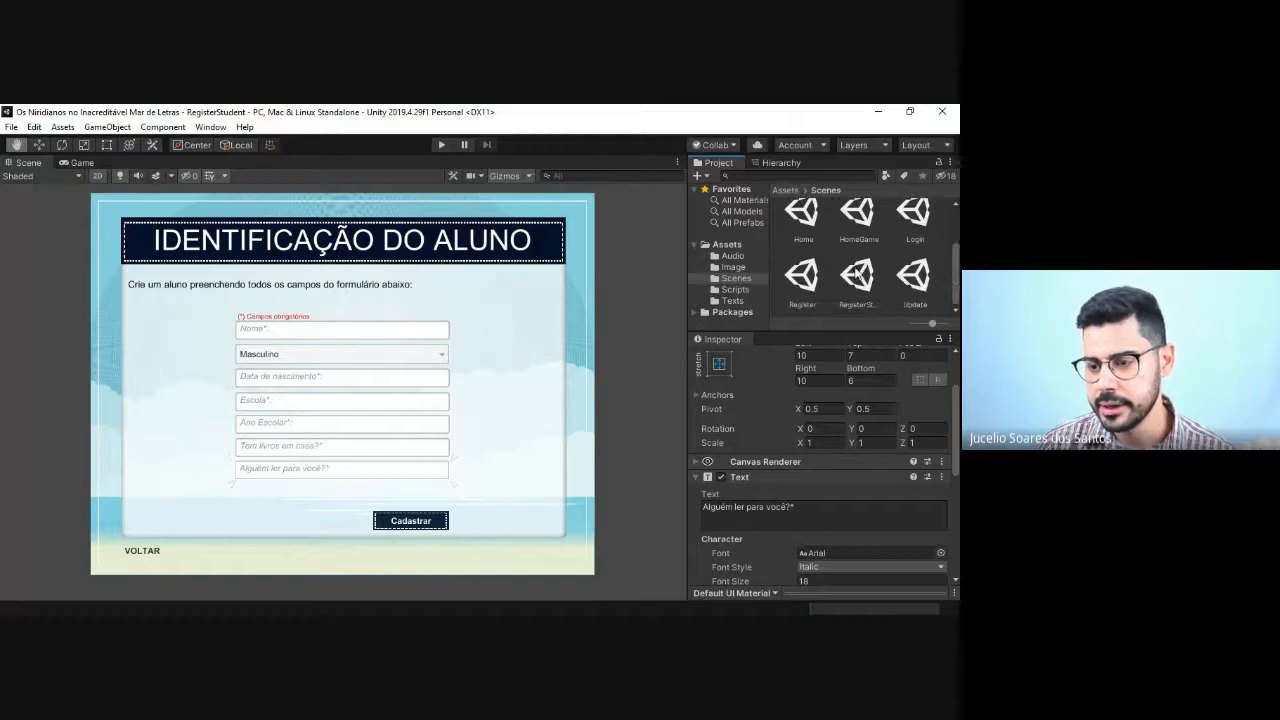
click(858, 273)
scroll(855, 233, up, 1)
double_click(855, 233)
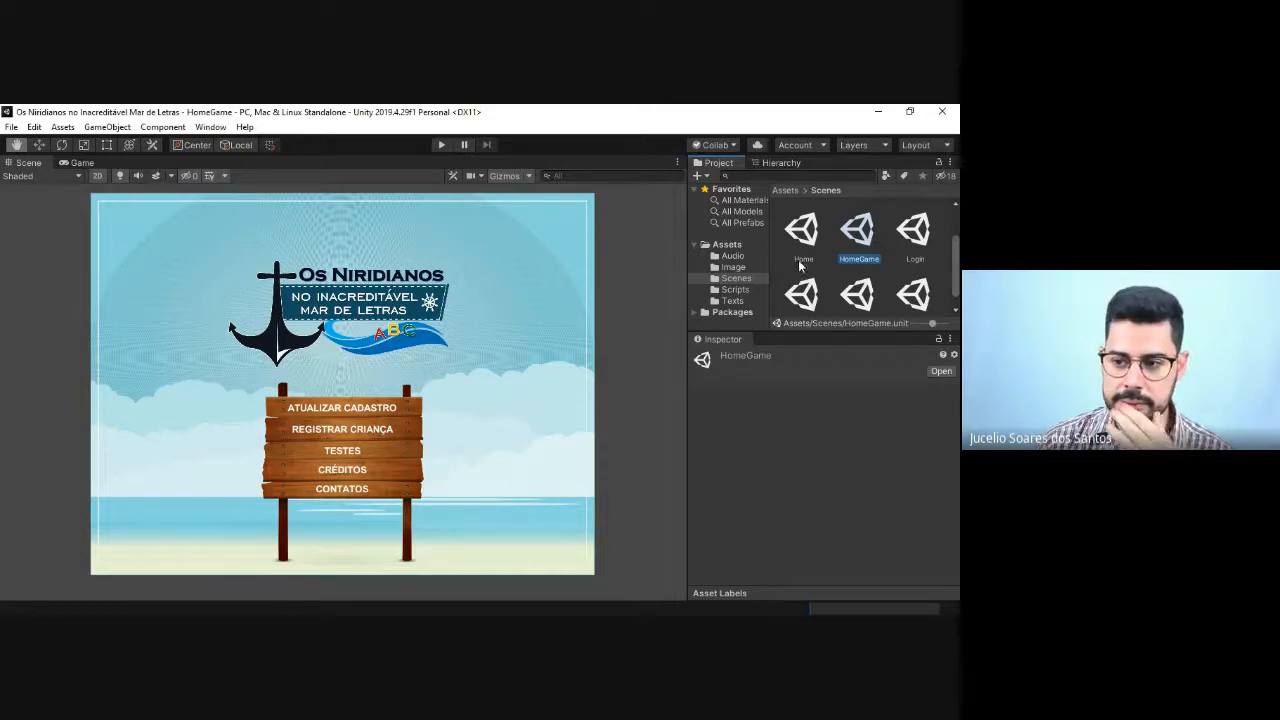
Step: Open the About scene from the Scenes folder as the base for the tests screen
scroll(893, 265, down, 1)
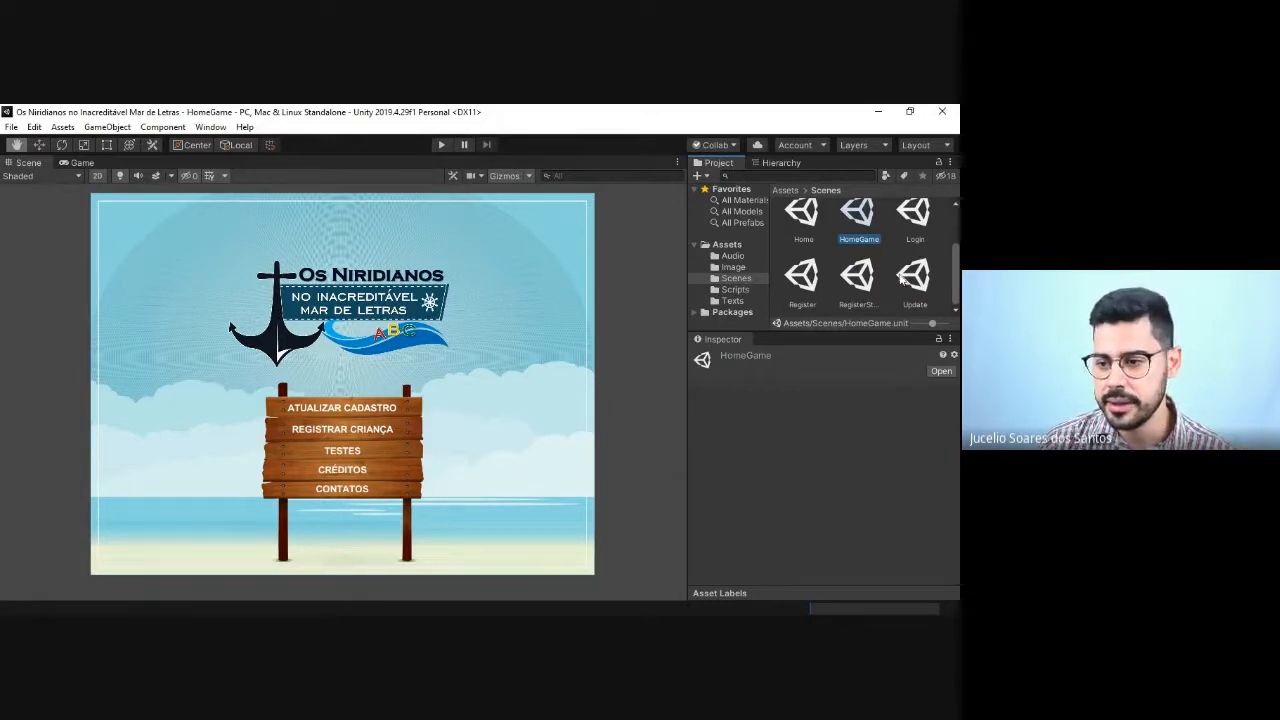
scroll(905, 284, up, 2)
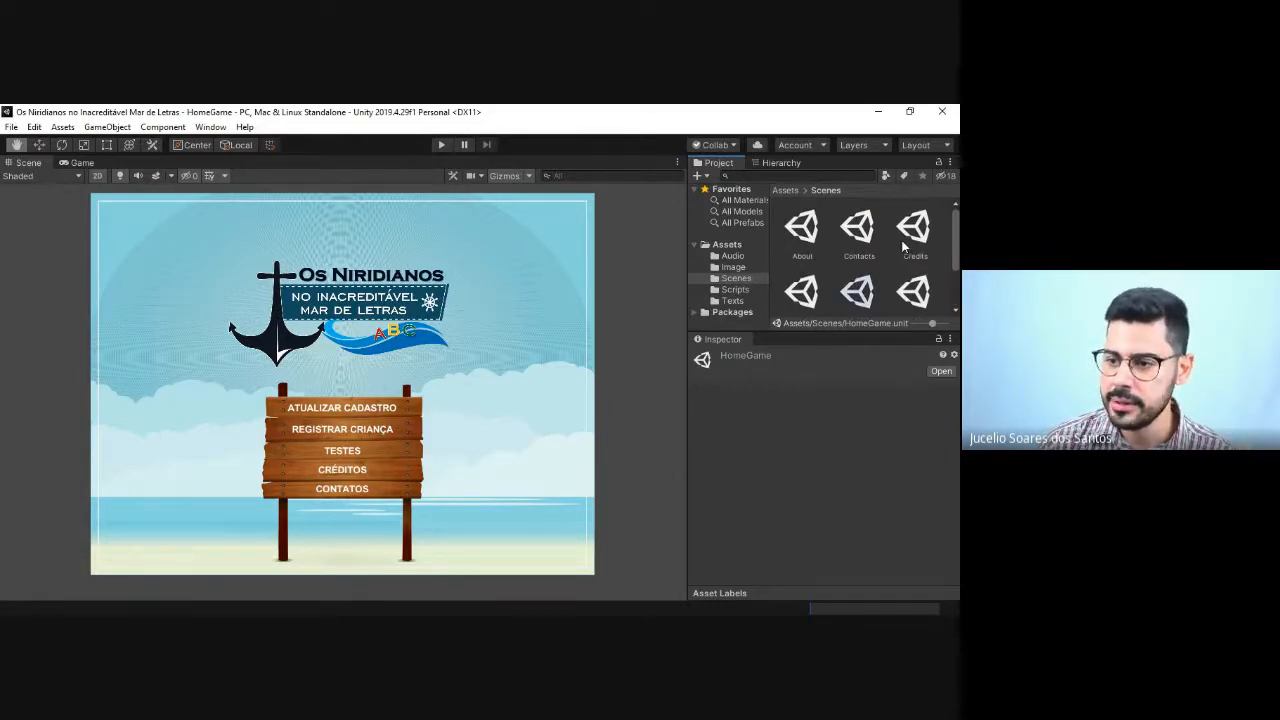
double_click(801, 240)
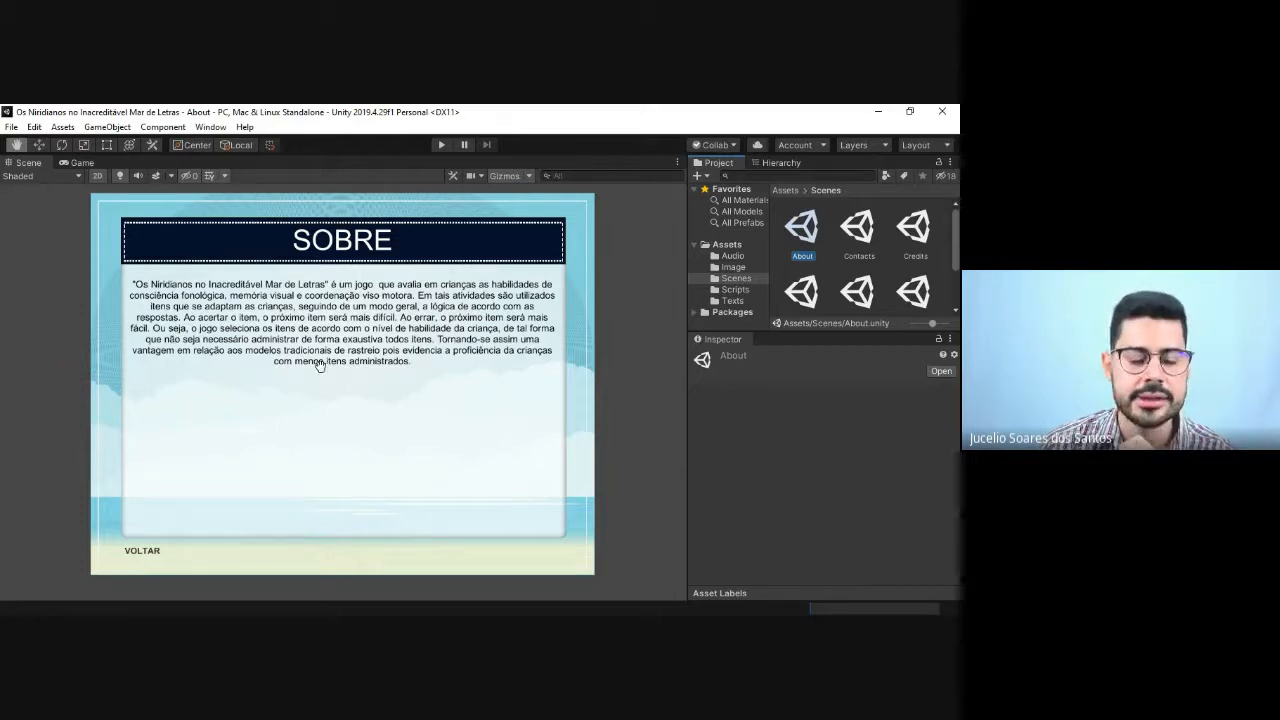
Step: Save a copy of the About scene as Tests in the Scenes folder
click(10, 127)
click(42, 201)
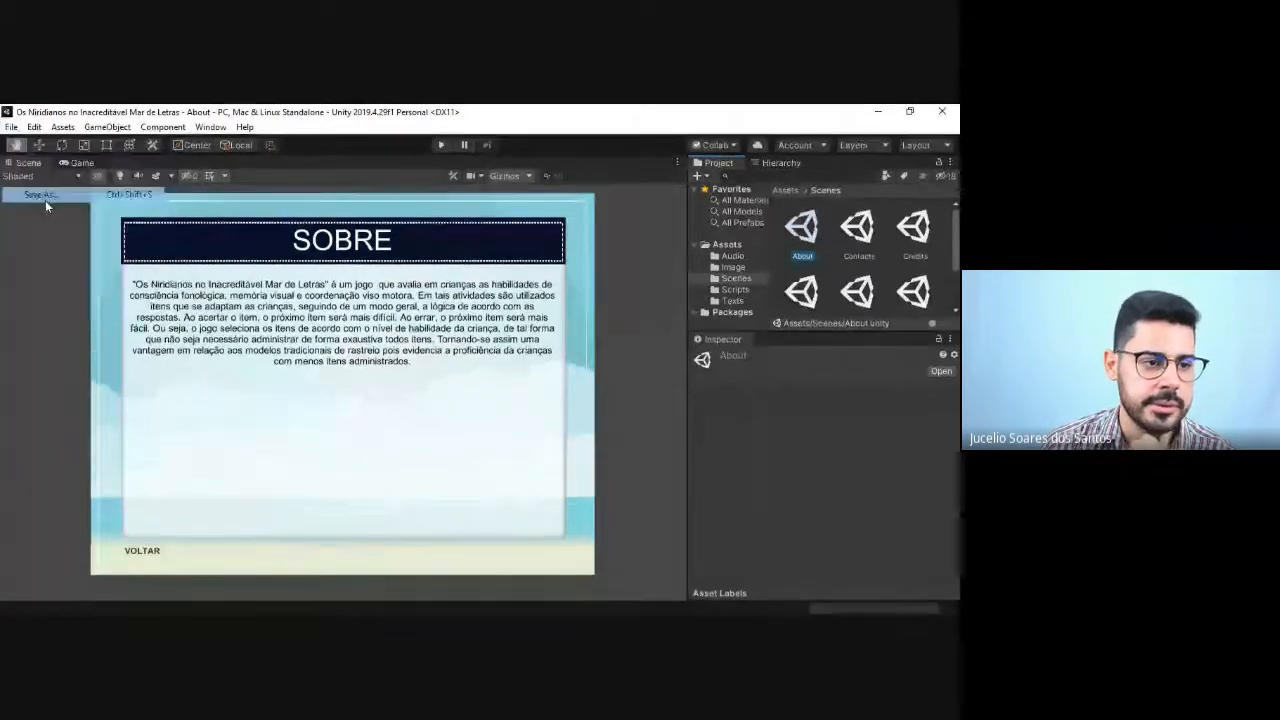
double_click(192, 274)
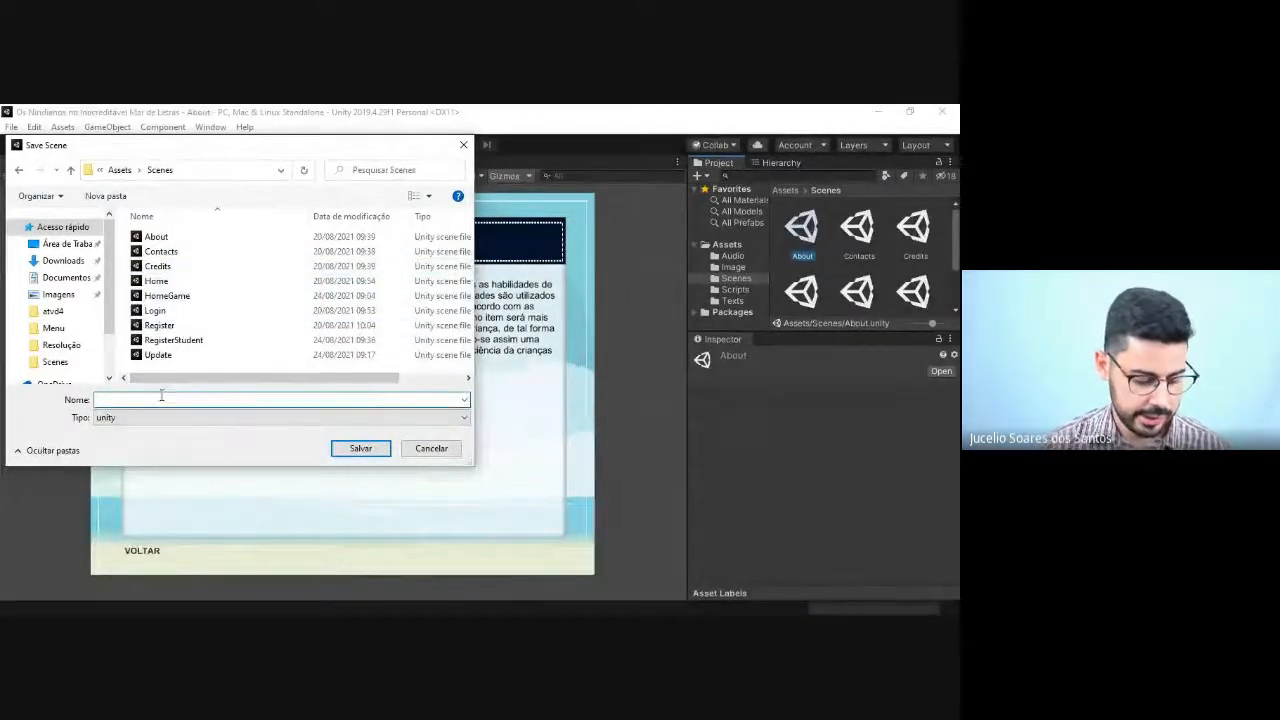
text(Tests)
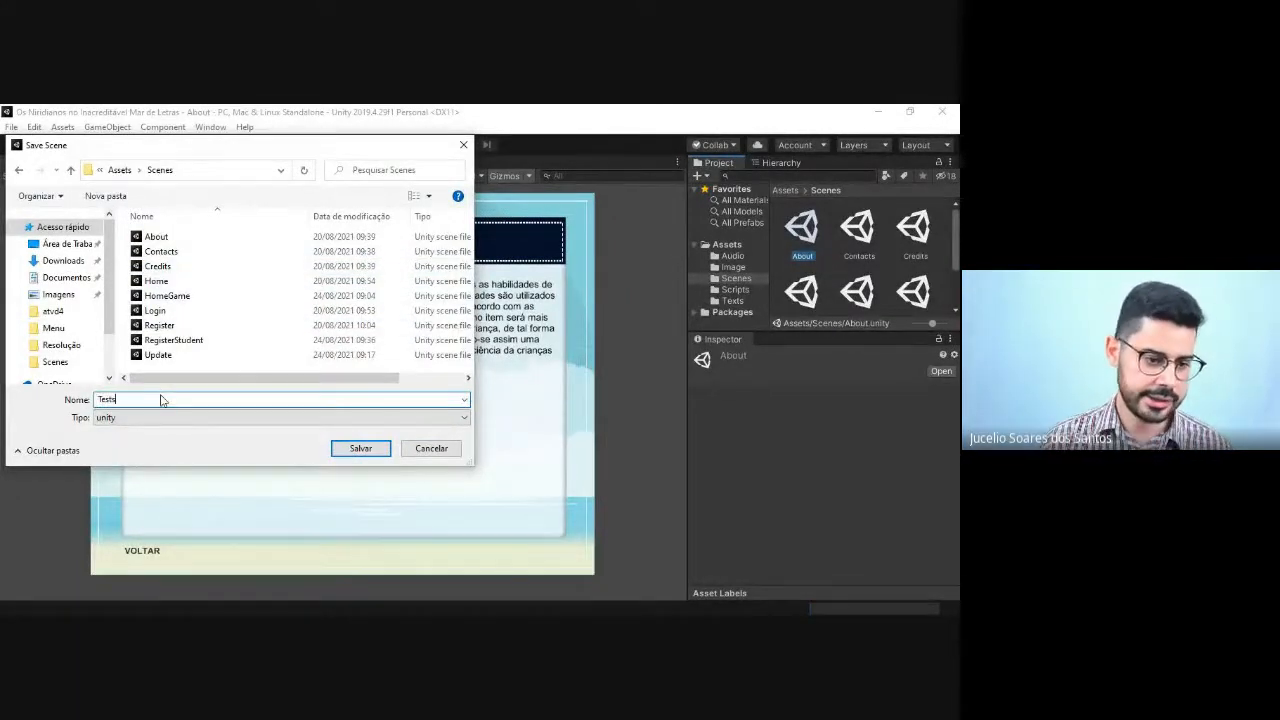
click(380, 449)
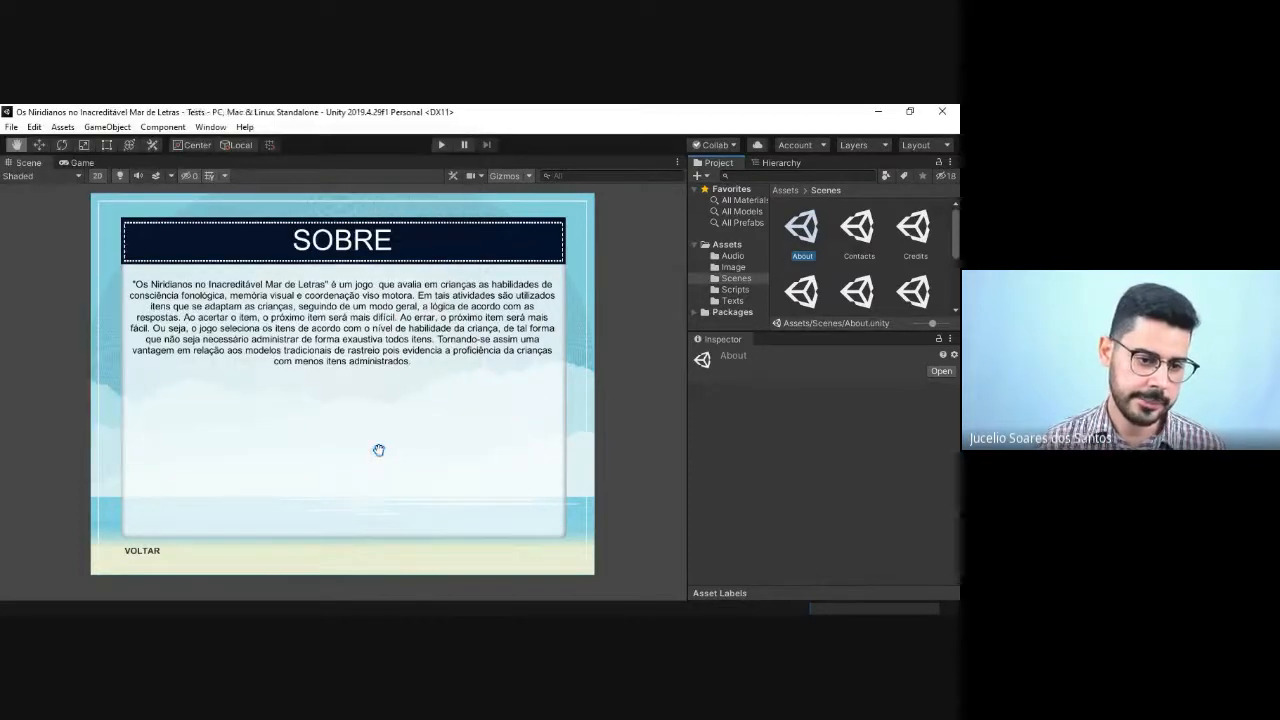
Step: Locate the Tests scene asset in the Scenes folder and expand the scene's Canvas in the hierarchy
scroll(866, 250, down, 3)
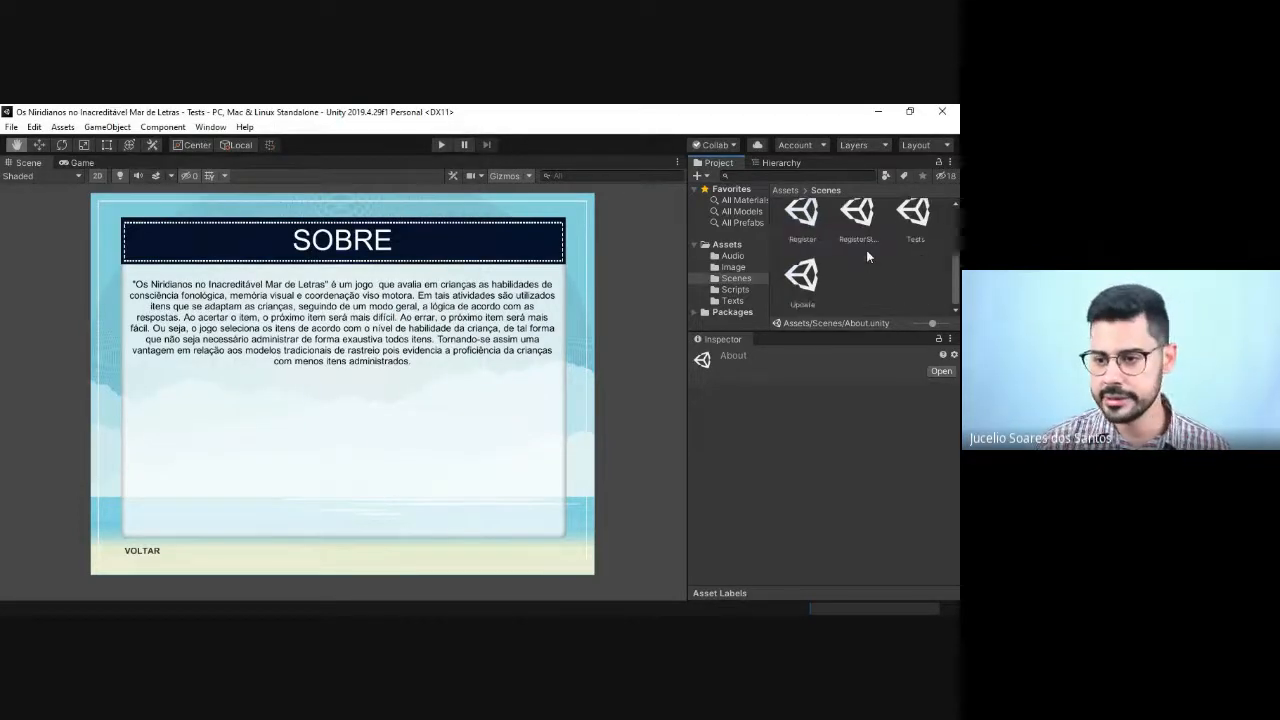
click(915, 215)
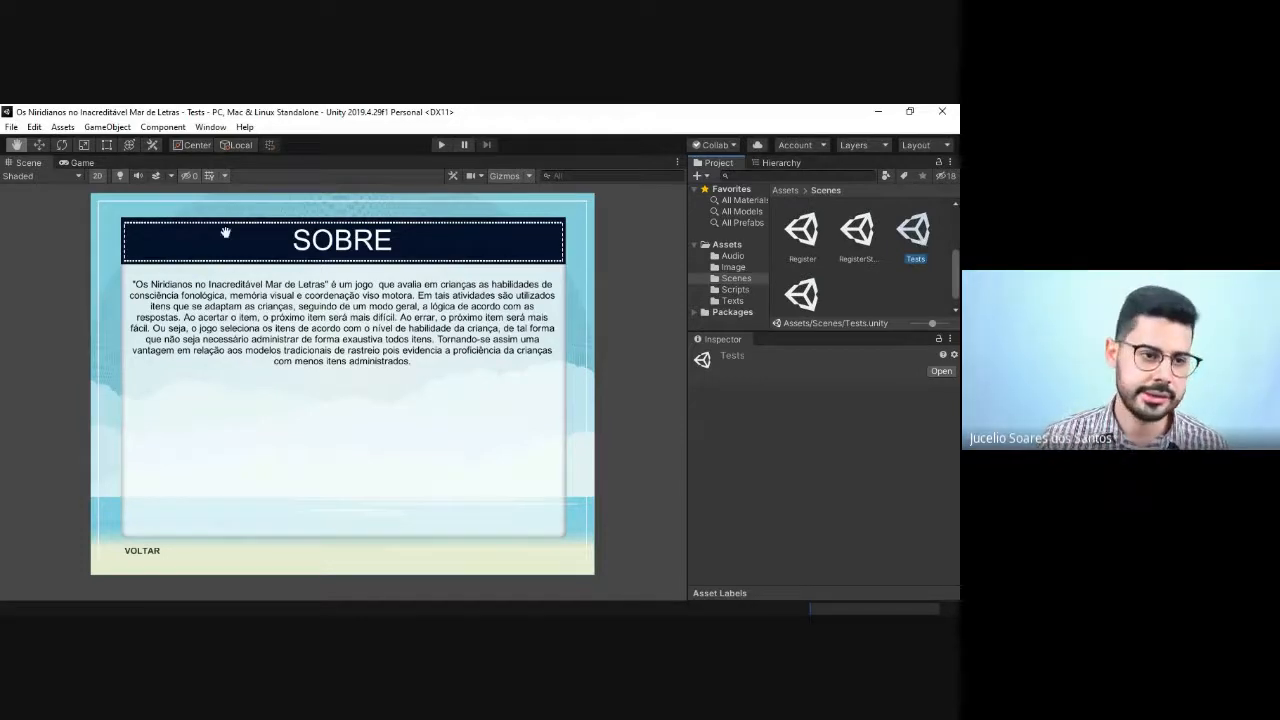
click(767, 160)
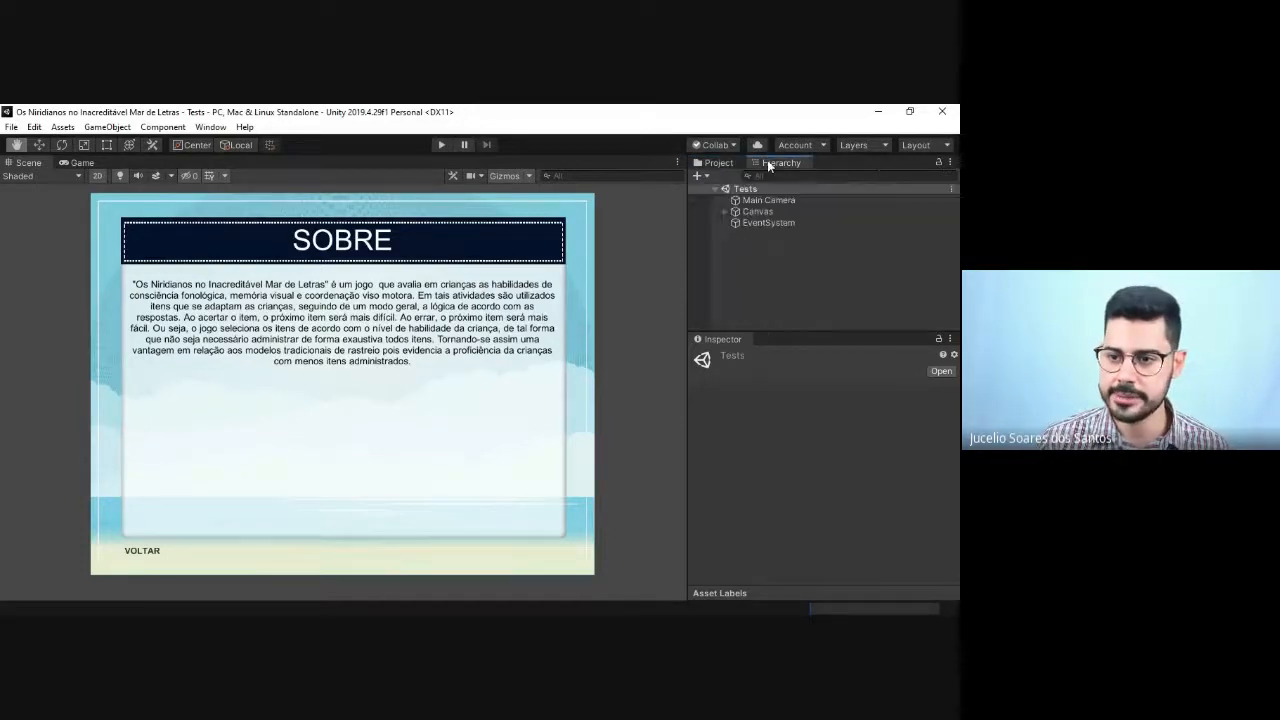
click(724, 211)
click(760, 245)
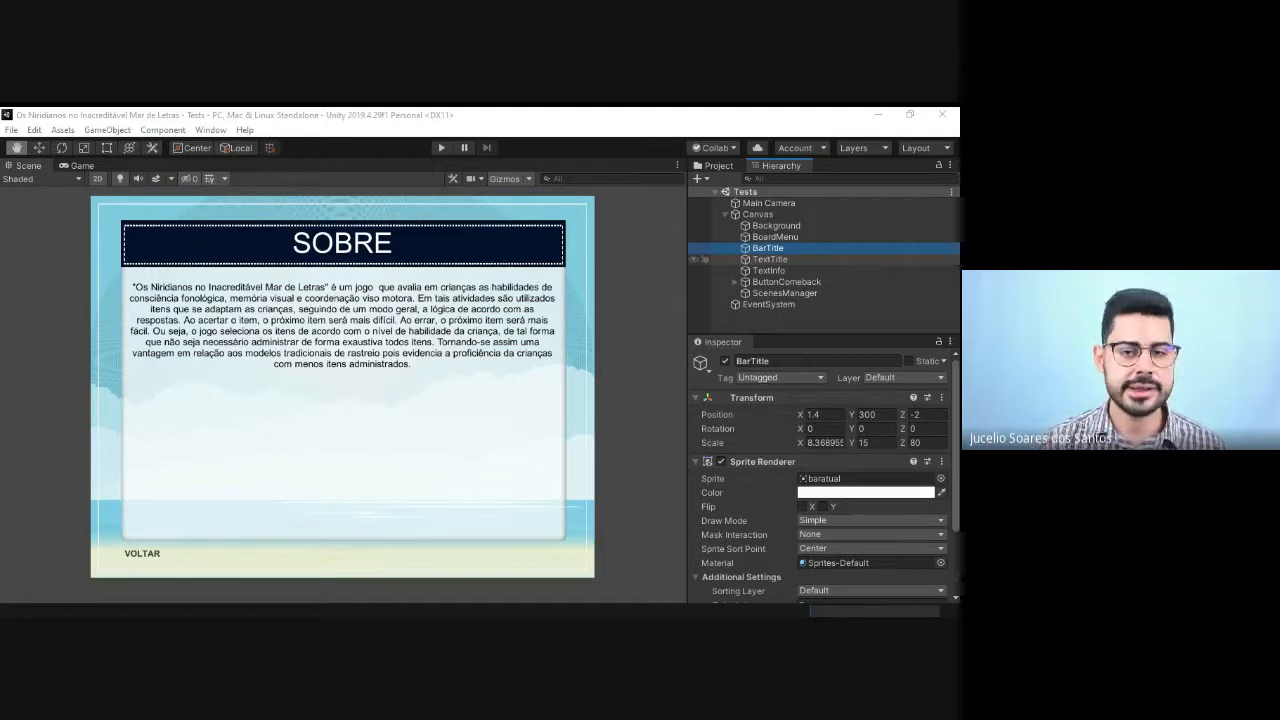
Step: Change the text of the TextTitle object in the Tests scene to "TESTES"
key(alt+Tab)
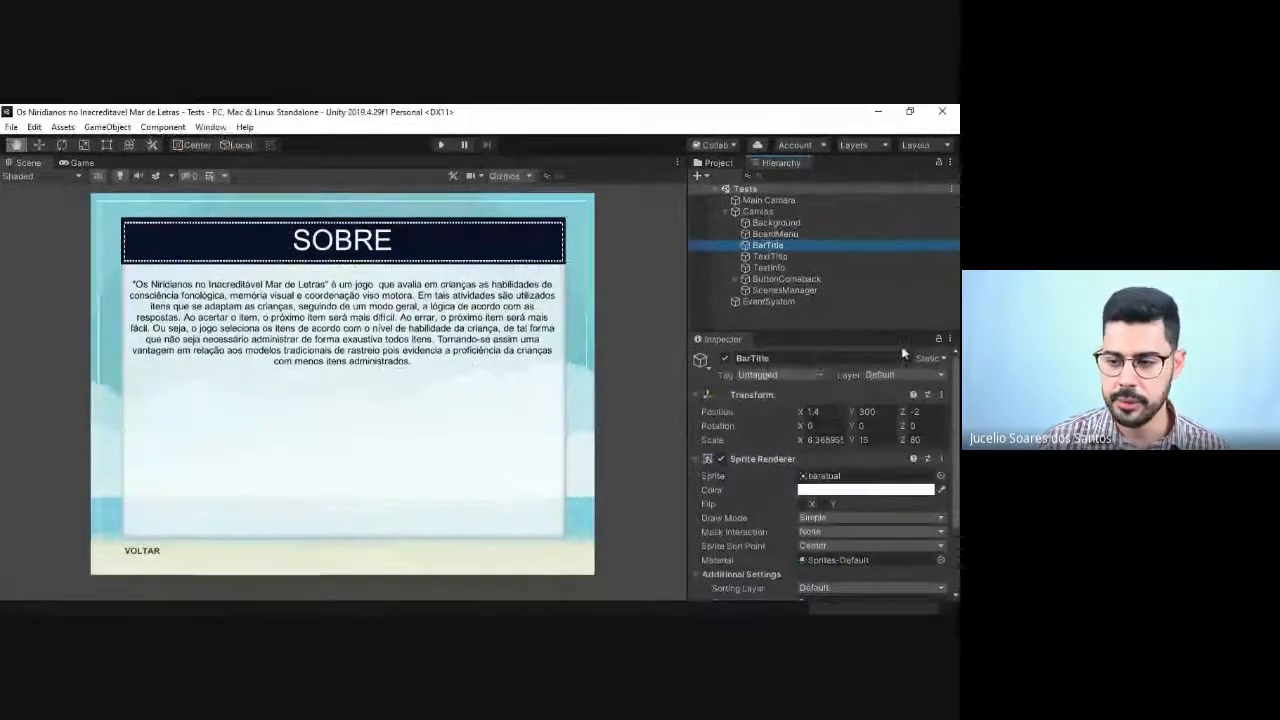
click(731, 257)
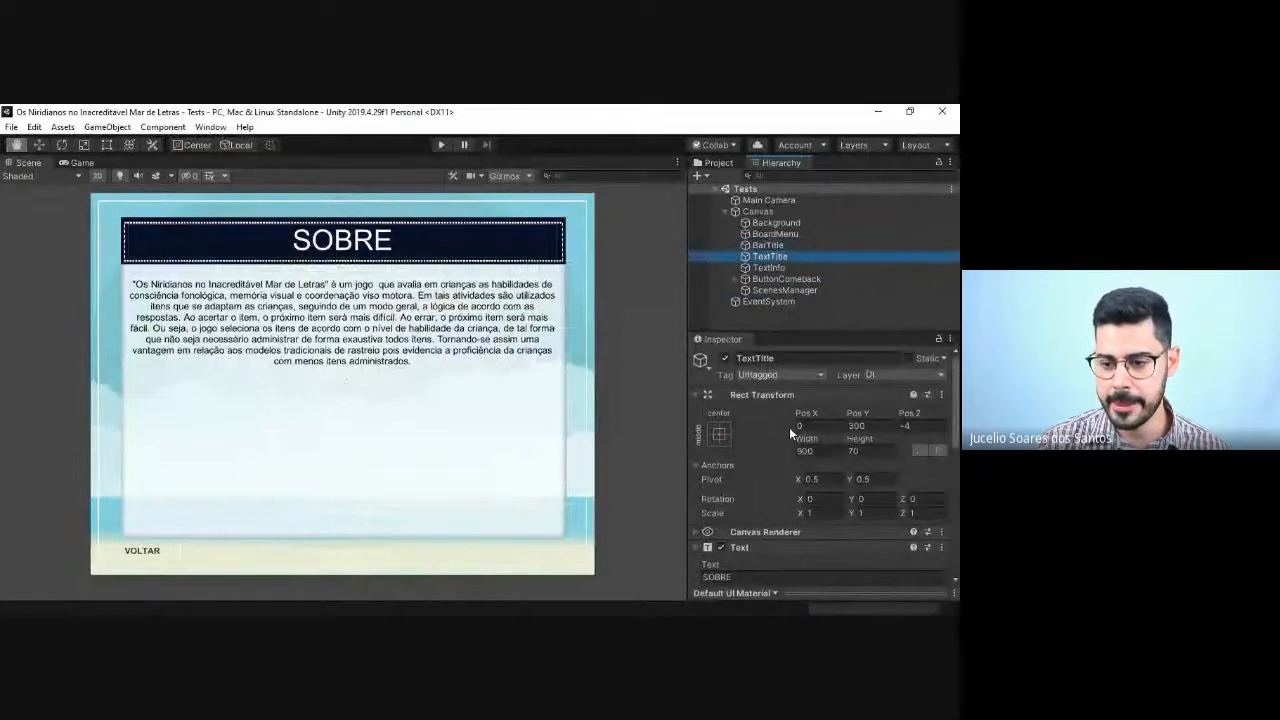
scroll(775, 440, down, 3)
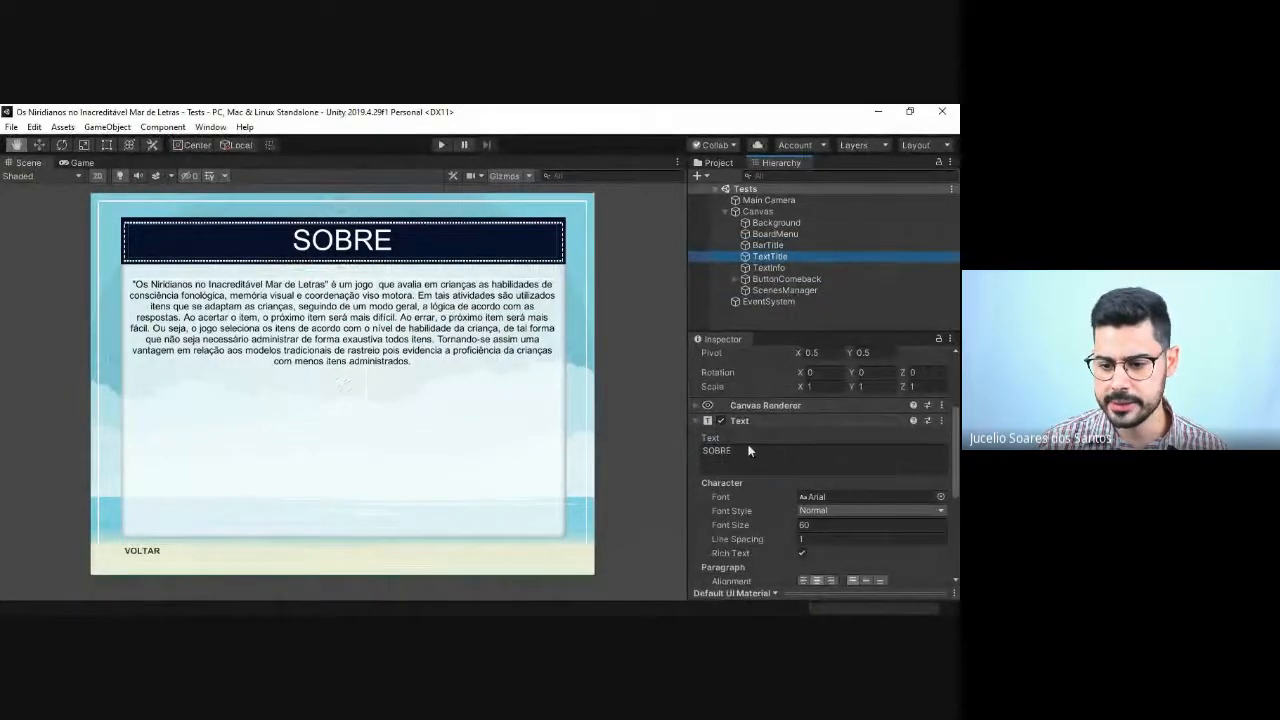
click(746, 452)
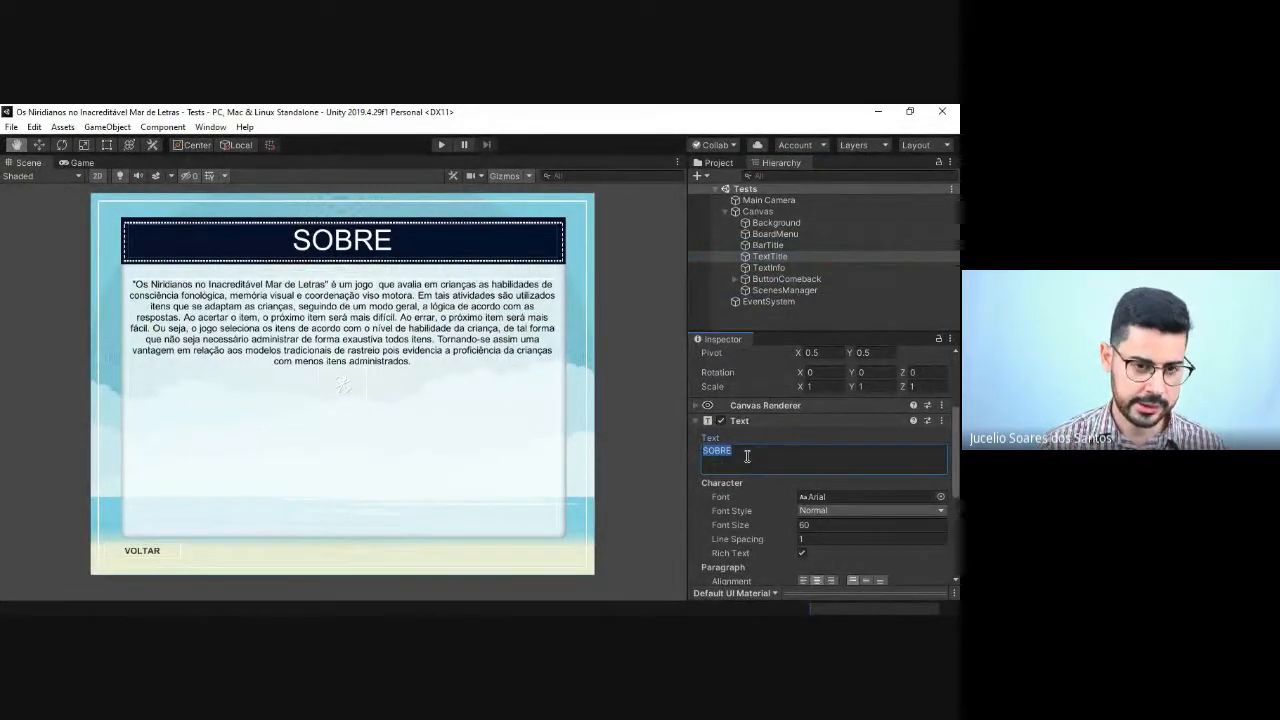
text(Test)
key(BackSpace)
key(BackSpace)
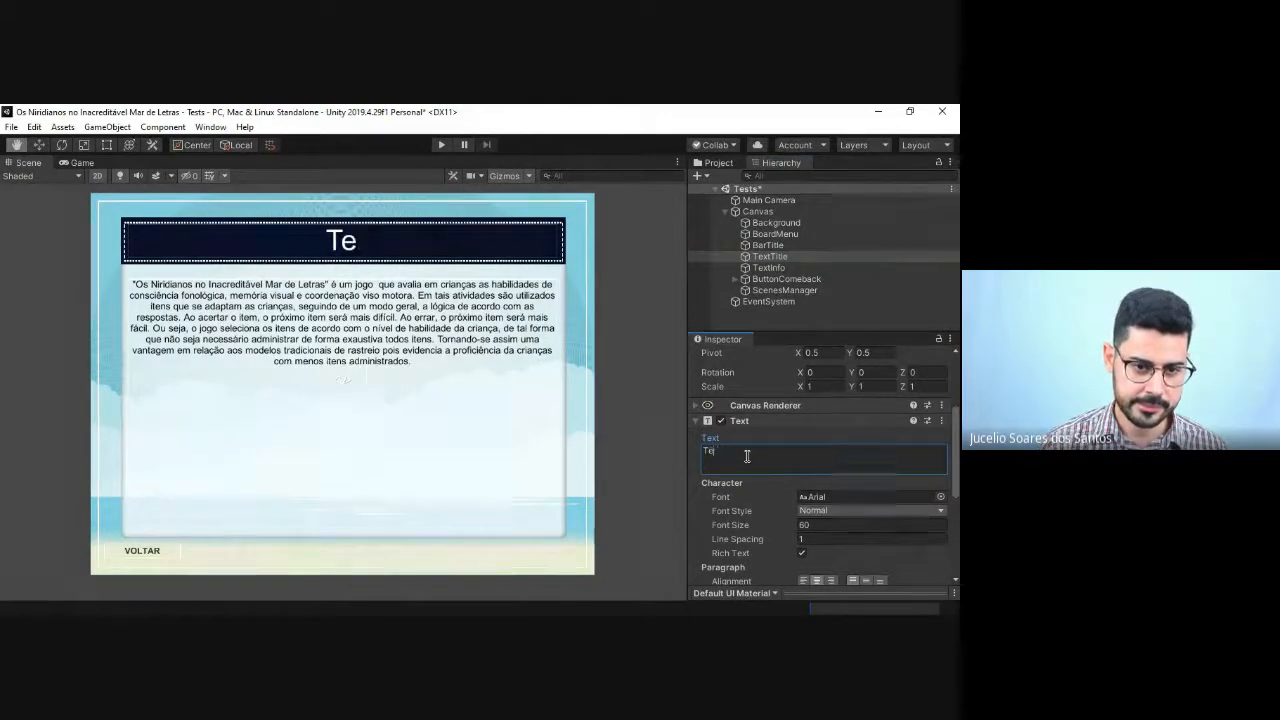
key(BackSpace)
text(ESTES)
key(ctrl+s)
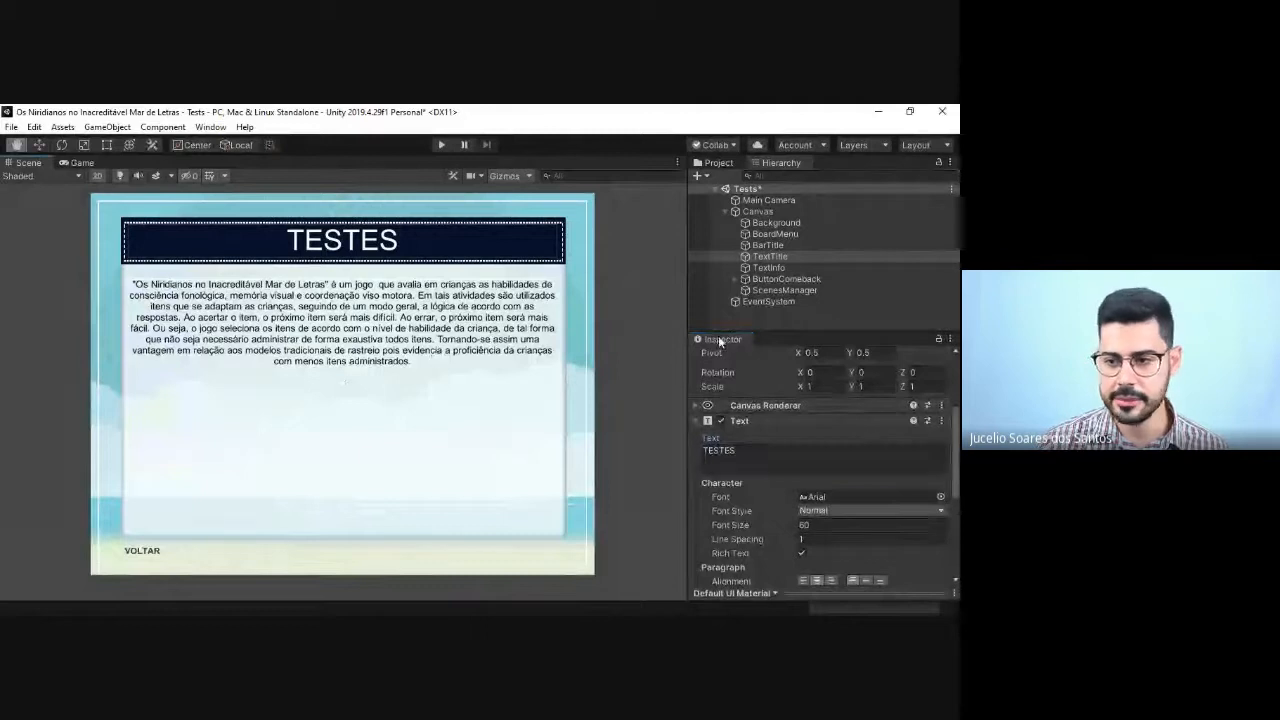
Step: Select the TextInfo object and open its description text for editing
click(770, 268)
click(770, 510)
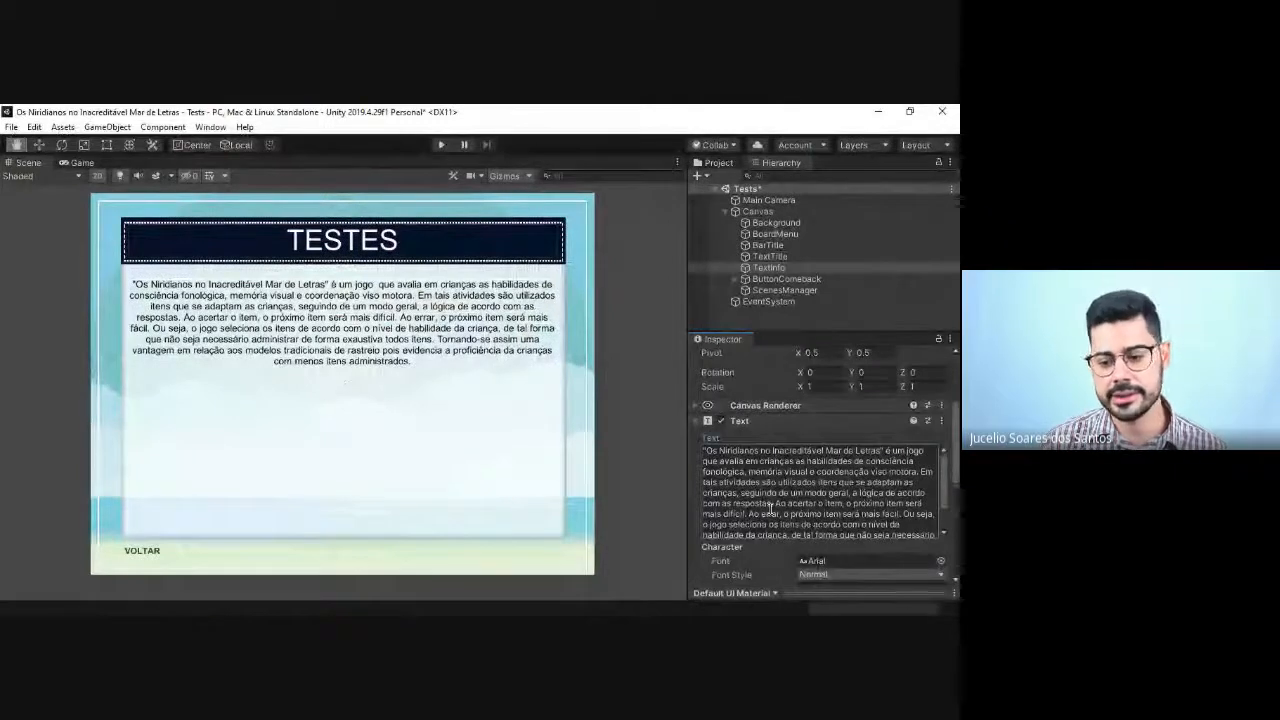
double_click(770, 506)
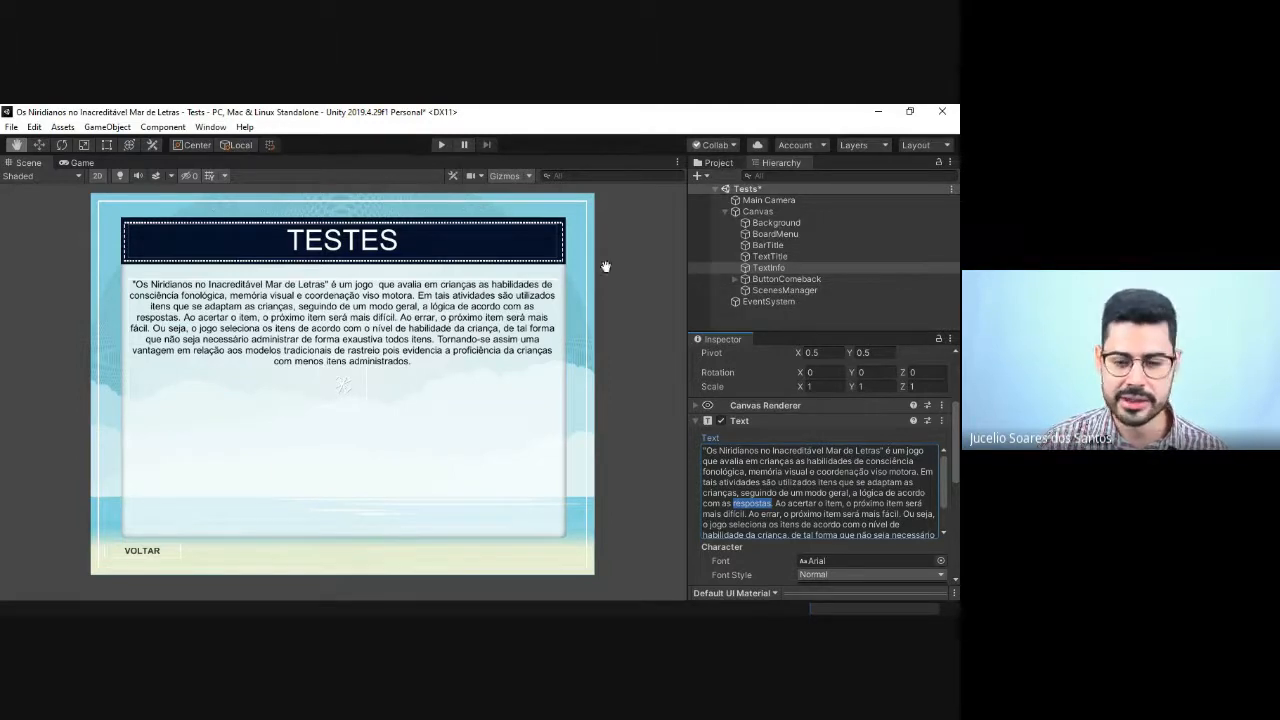
Step: Show the project's Image folder, enlarge the asset browser area and deselect the TextInfo object
click(718, 163)
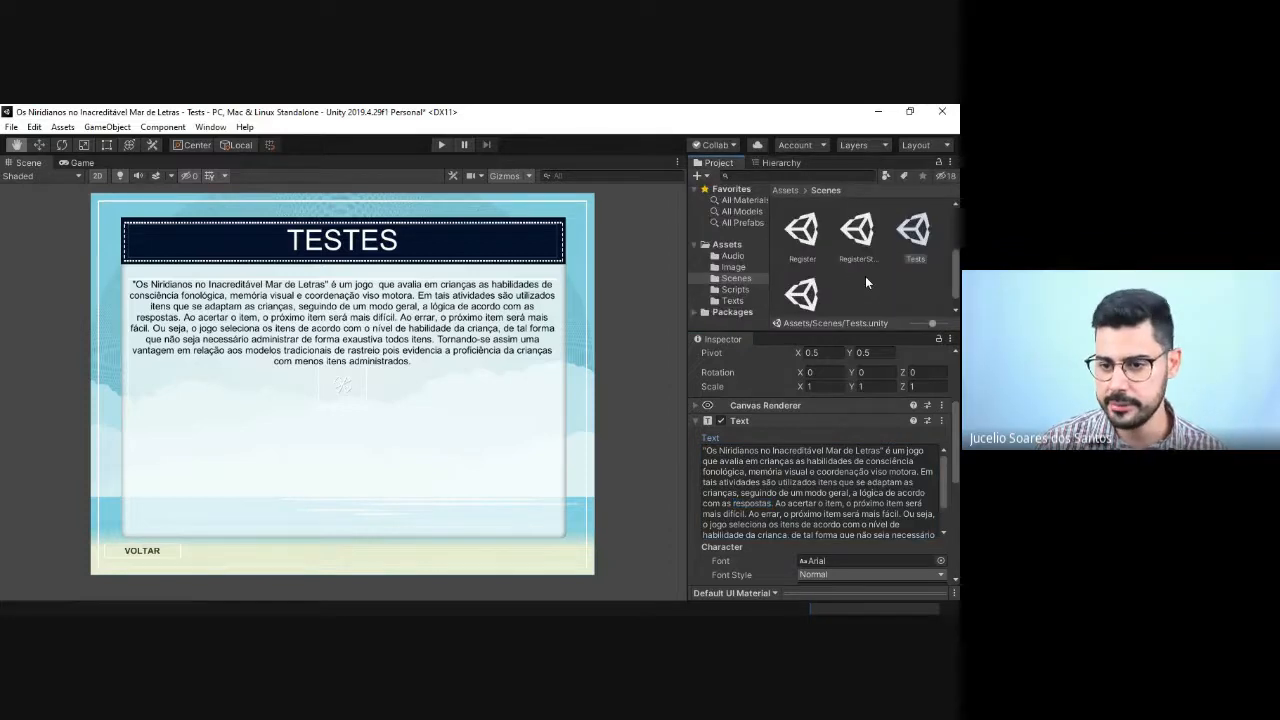
click(734, 267)
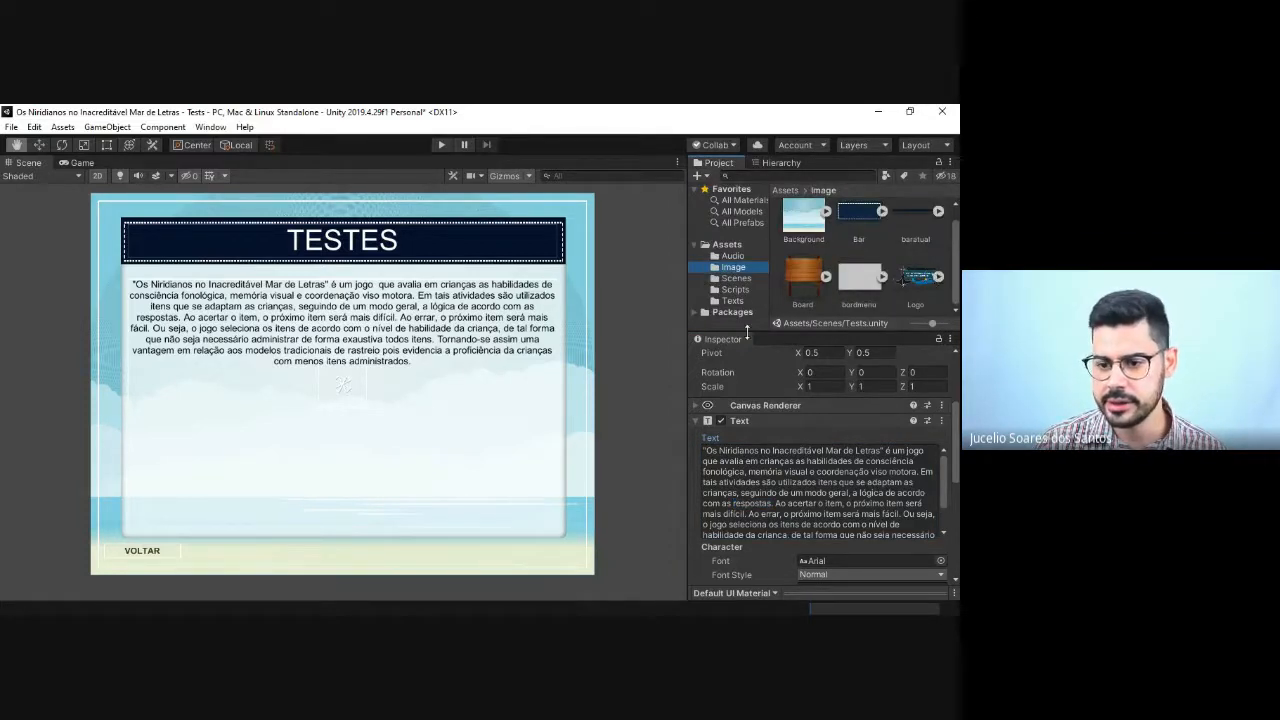
drag(763, 342, 778, 438)
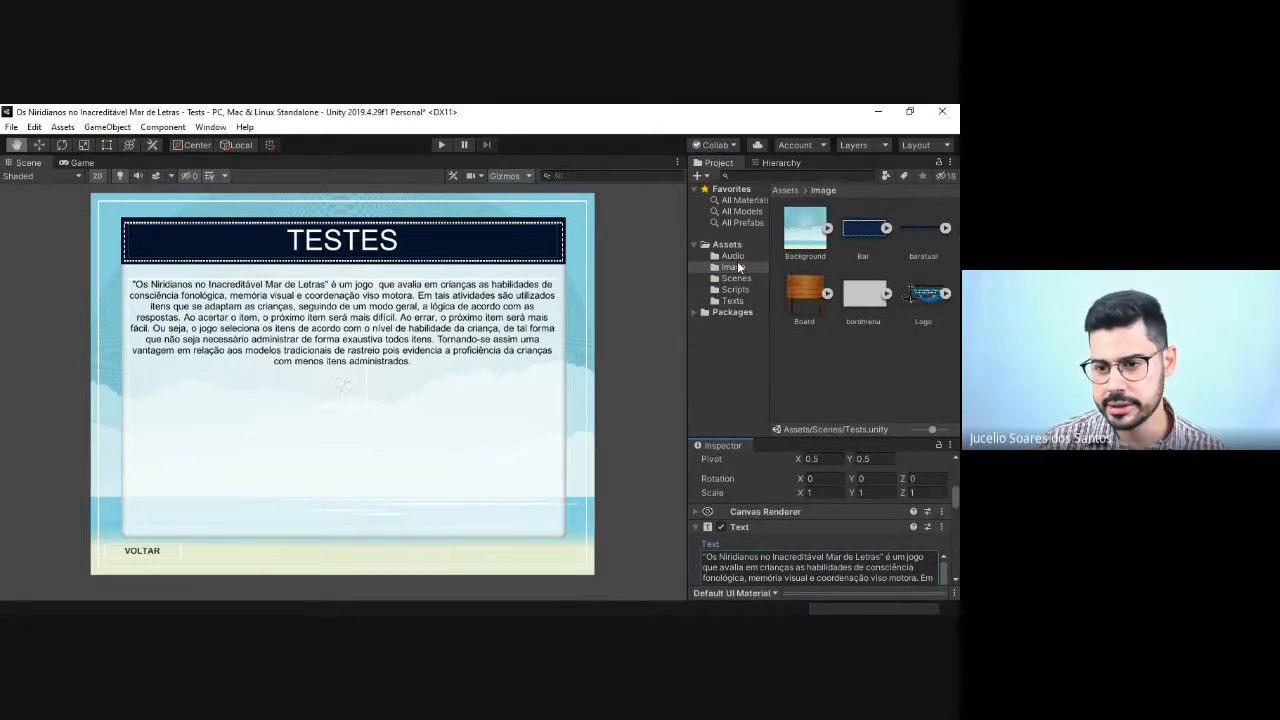
click(886, 340)
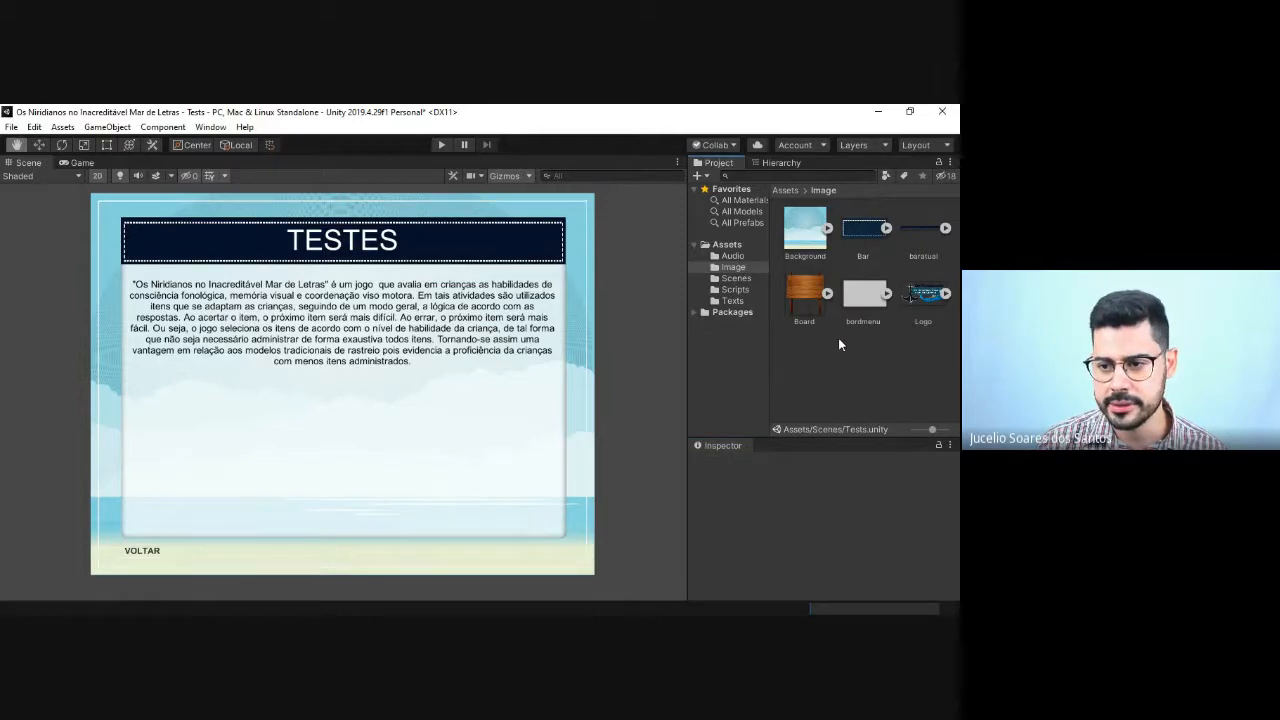
Step: Add the Pirate.png picture to the project's Image folder and select the new asset
right_click(839, 350)
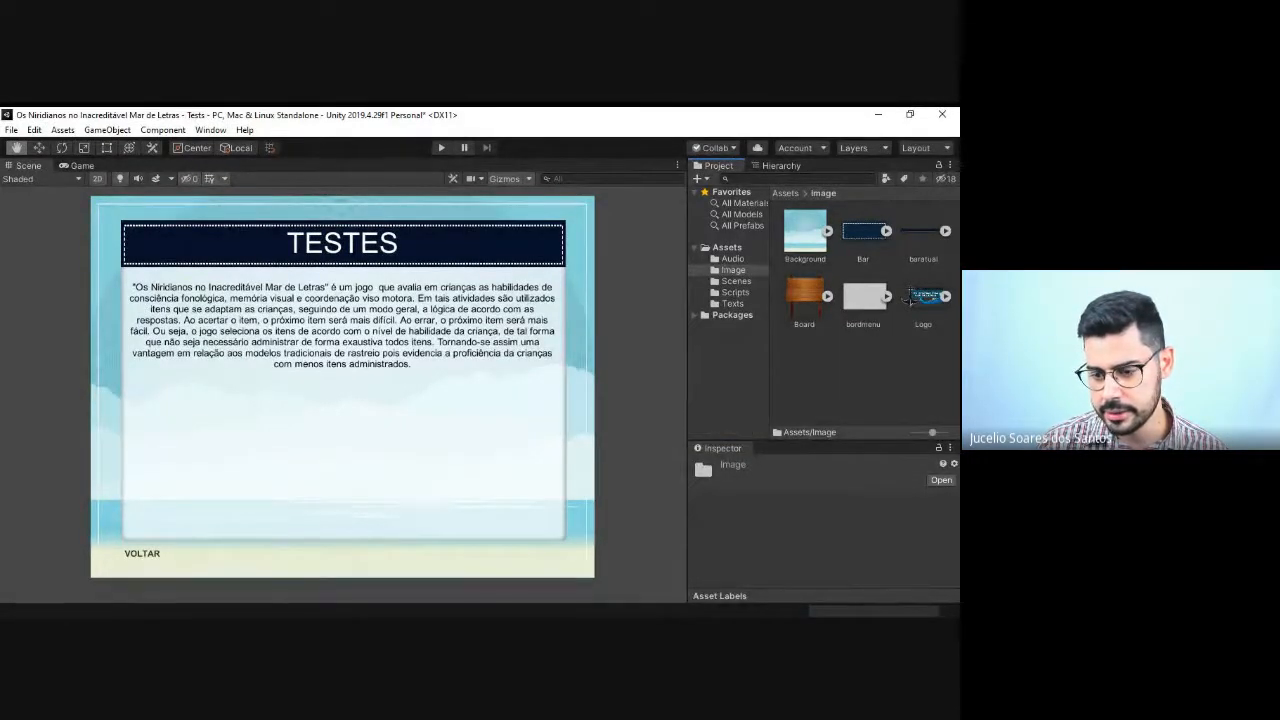
mouse_move(842, 424)
click(702, 424)
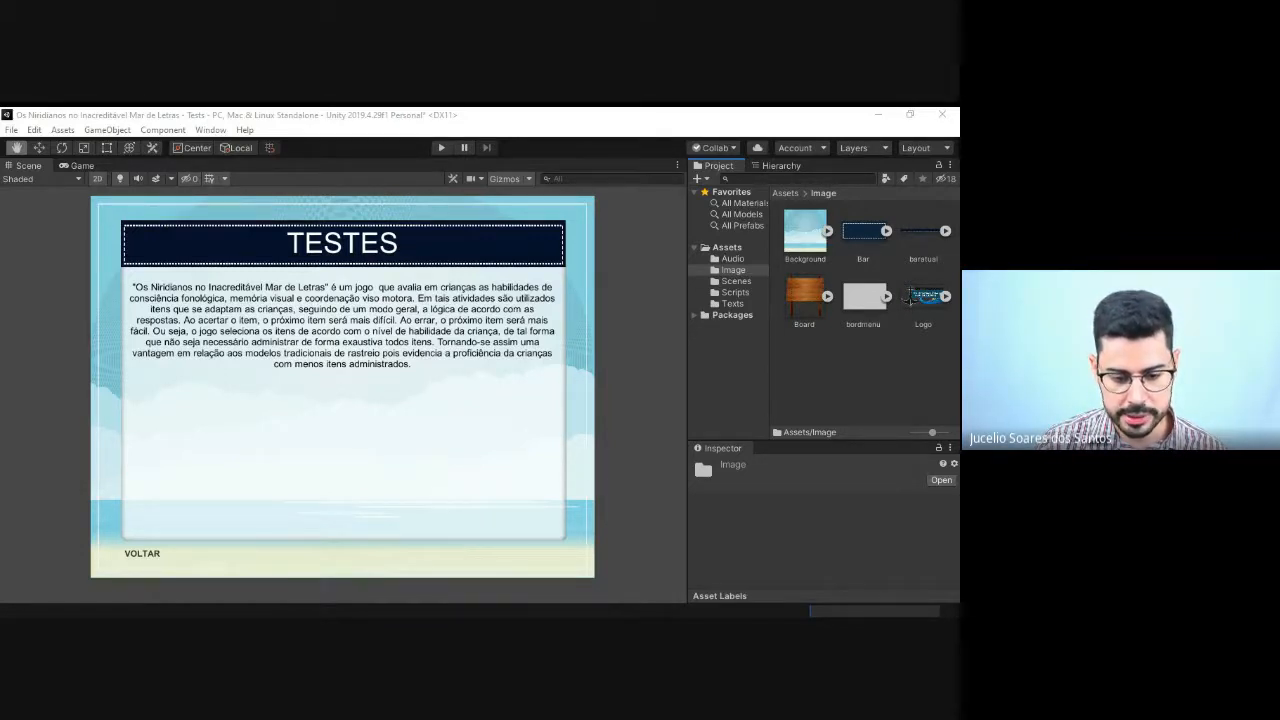
key(alt+Tab)
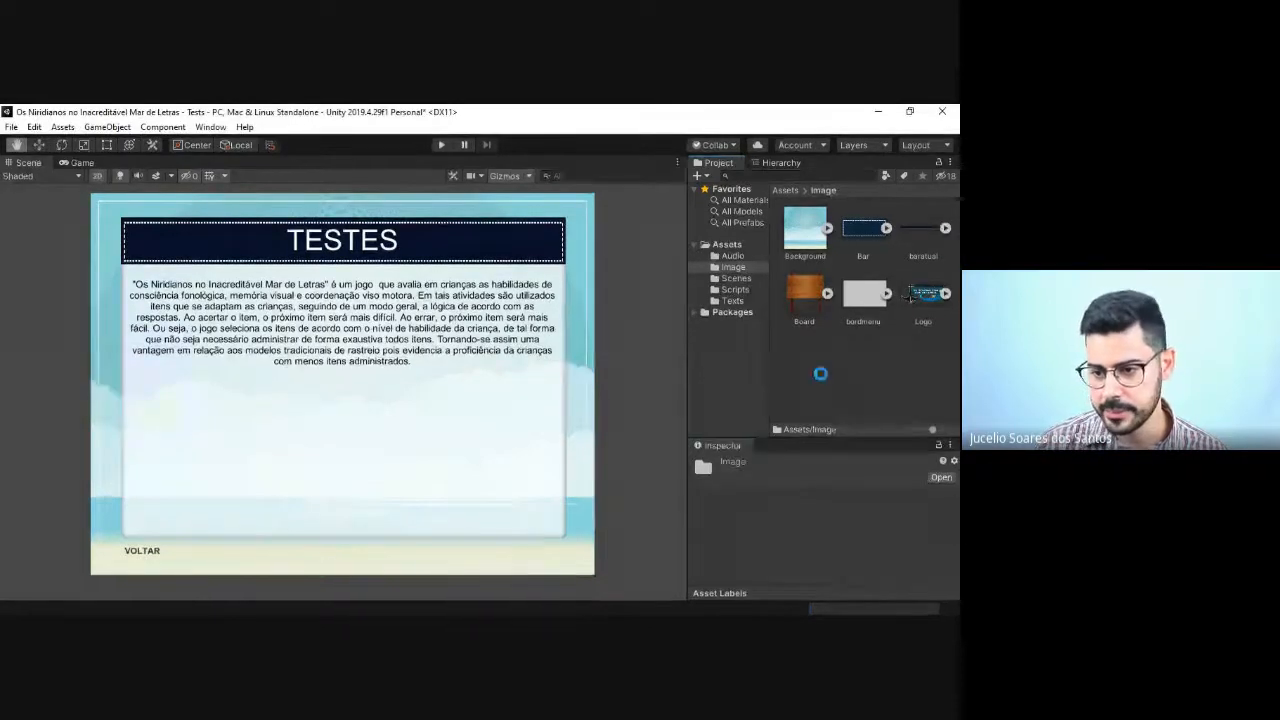
click(805, 362)
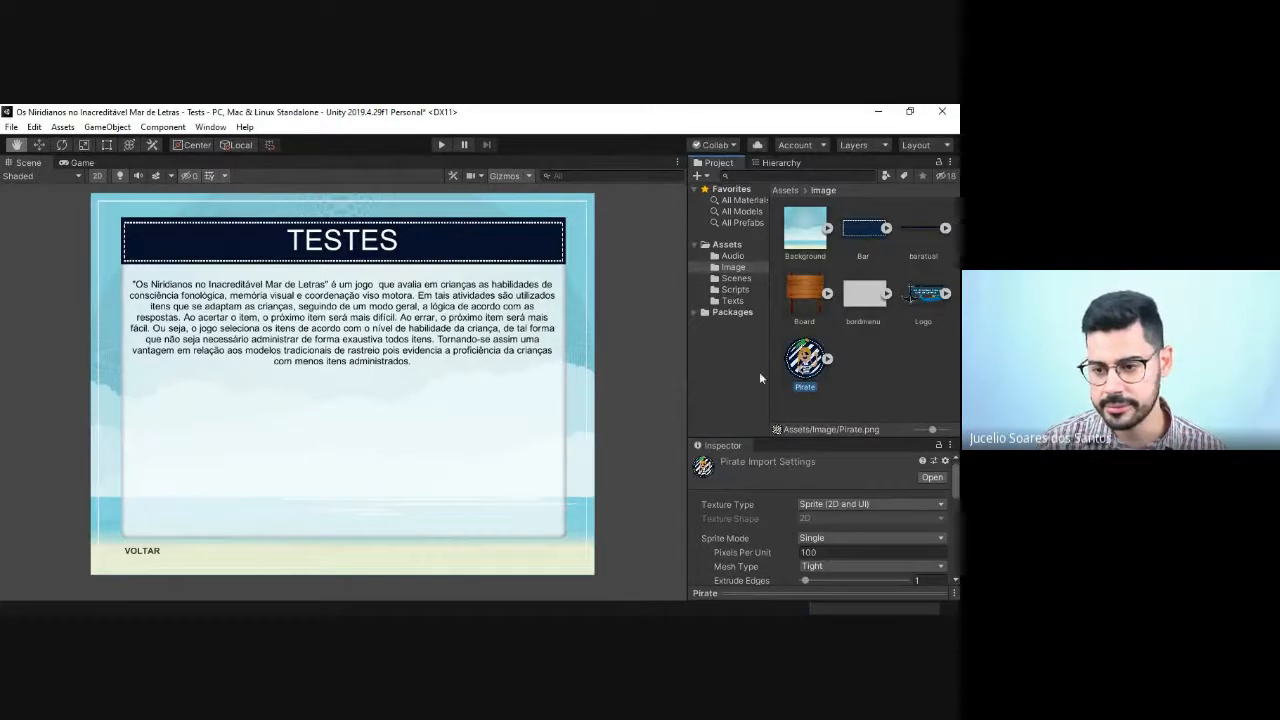
Step: Select the TextInfo object in the scene and shrink its box with the Rect Tool to a strip about 659 wide and 41 high
click(365, 305)
click(39, 144)
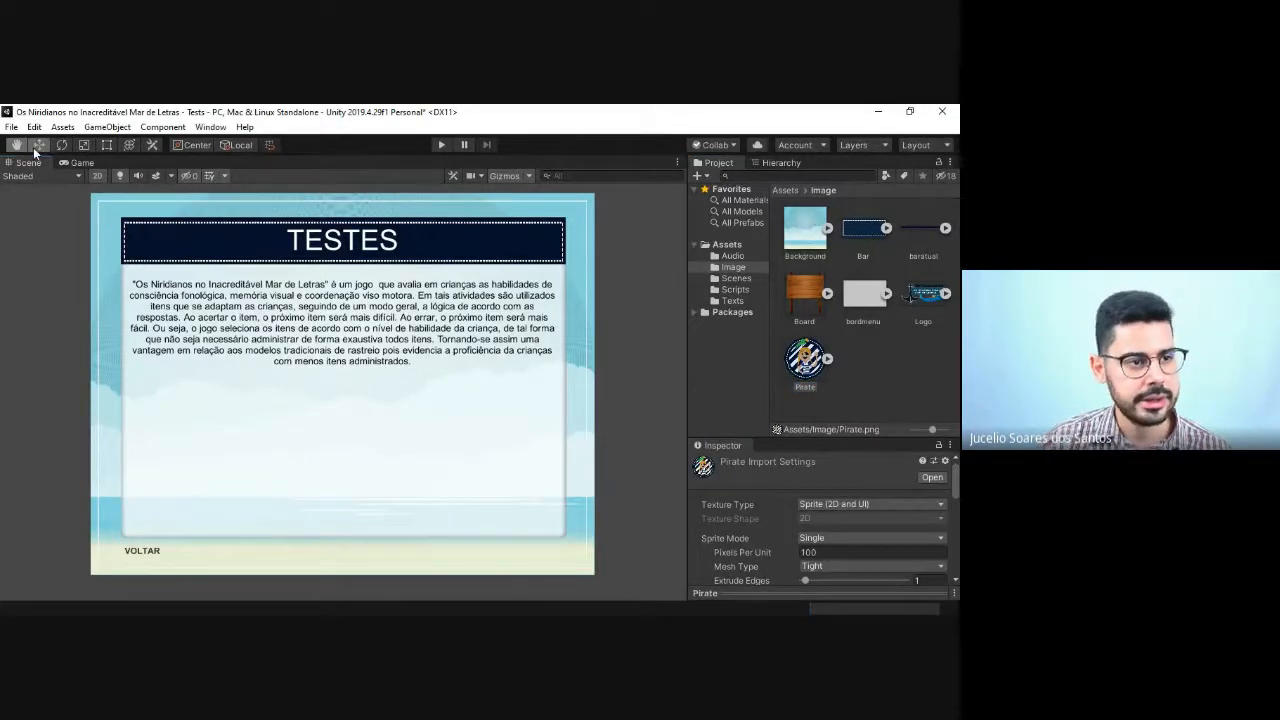
click(213, 301)
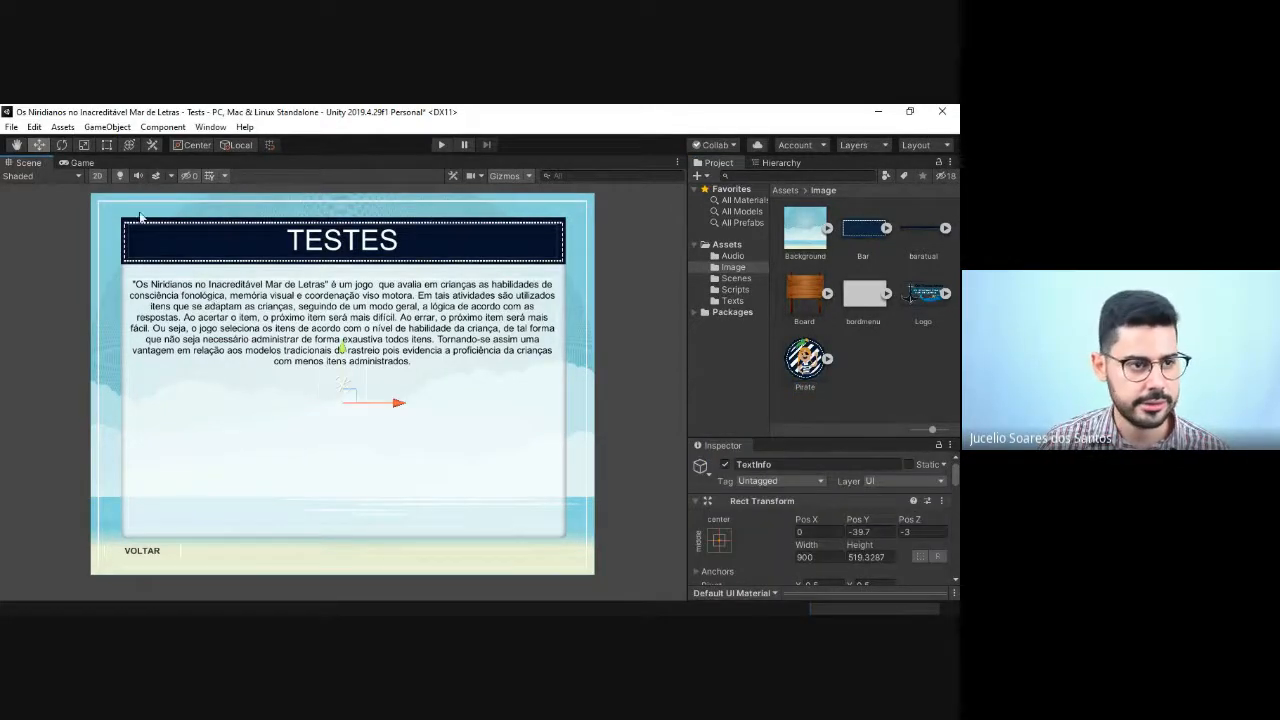
click(107, 145)
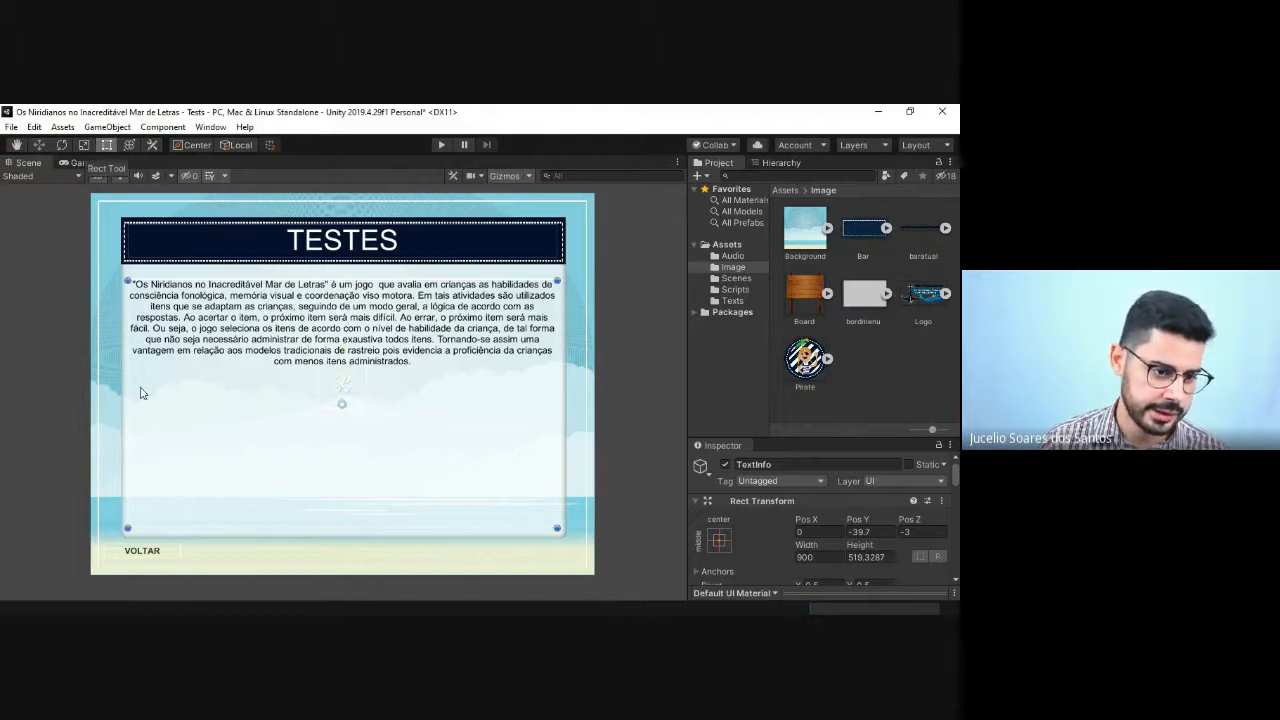
drag(128, 382, 193, 380)
drag(555, 406, 506, 406)
drag(316, 527, 350, 298)
Step: Place the Pirate sprite in the Tests scene and shrink it to a small badge with a scale of about 0.10
drag(812, 378, 355, 372)
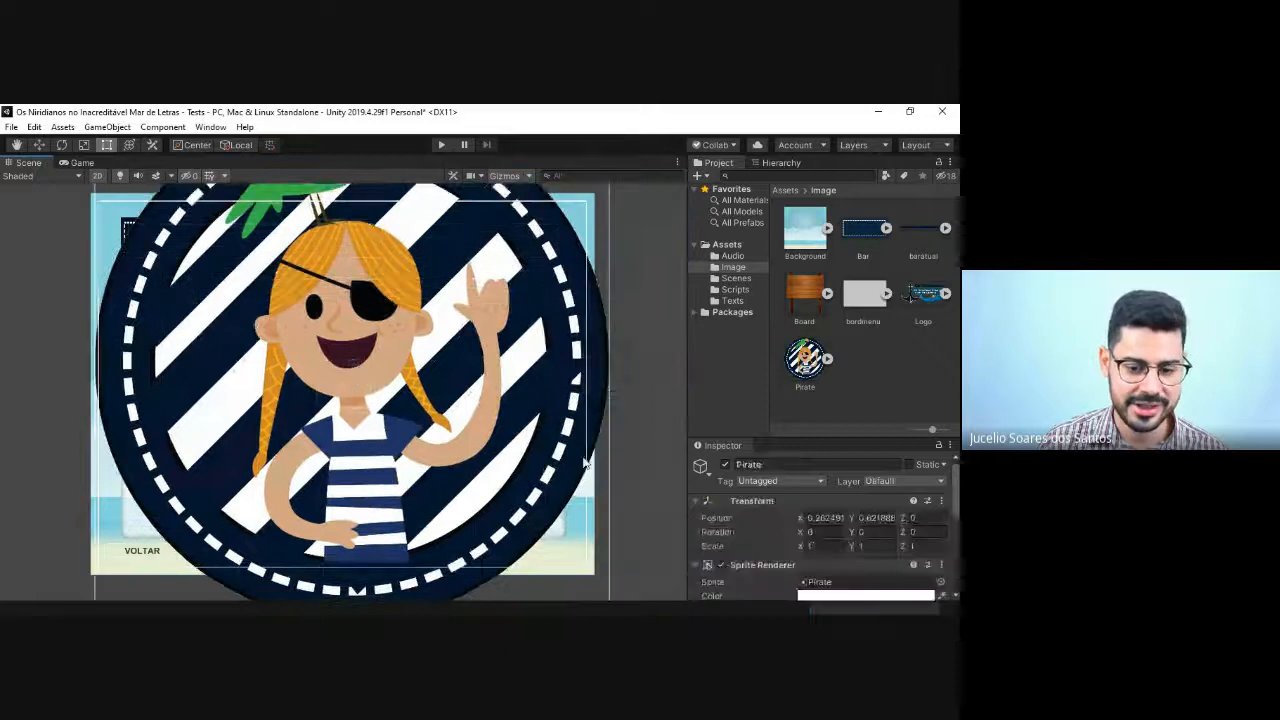
drag(490, 442, 512, 360)
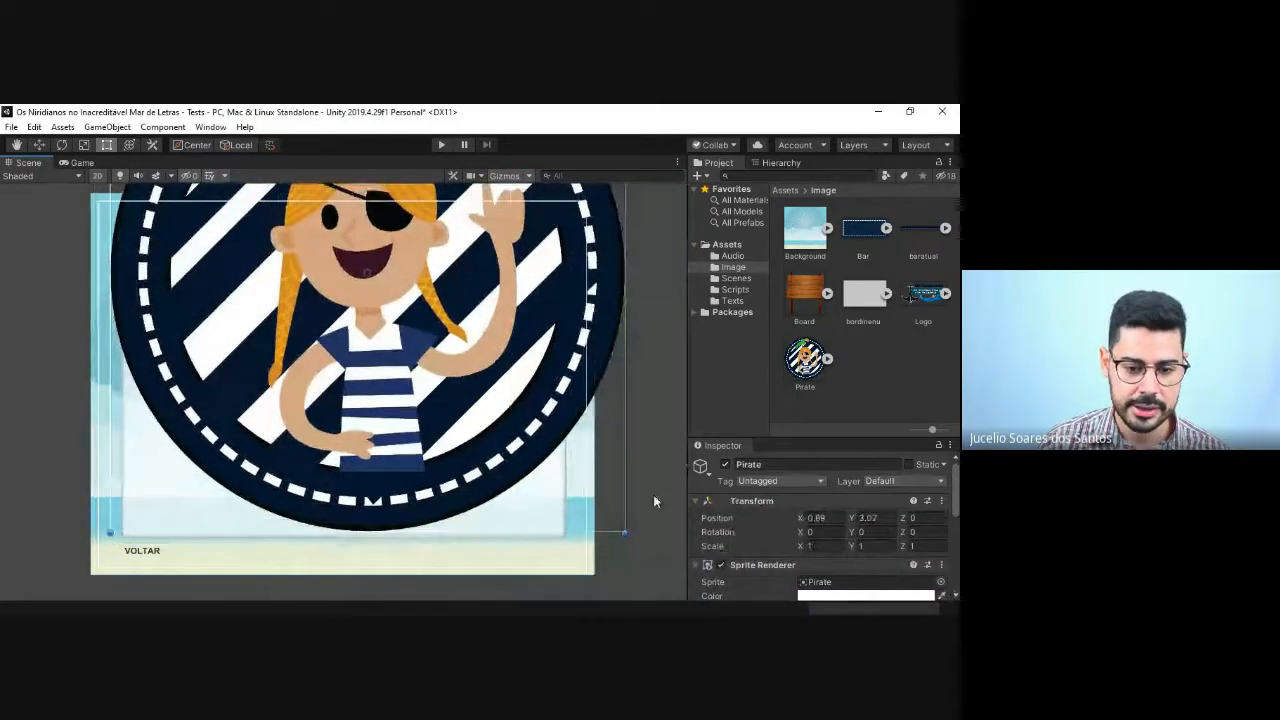
drag(628, 540, 503, 437)
drag(412, 328, 333, 418)
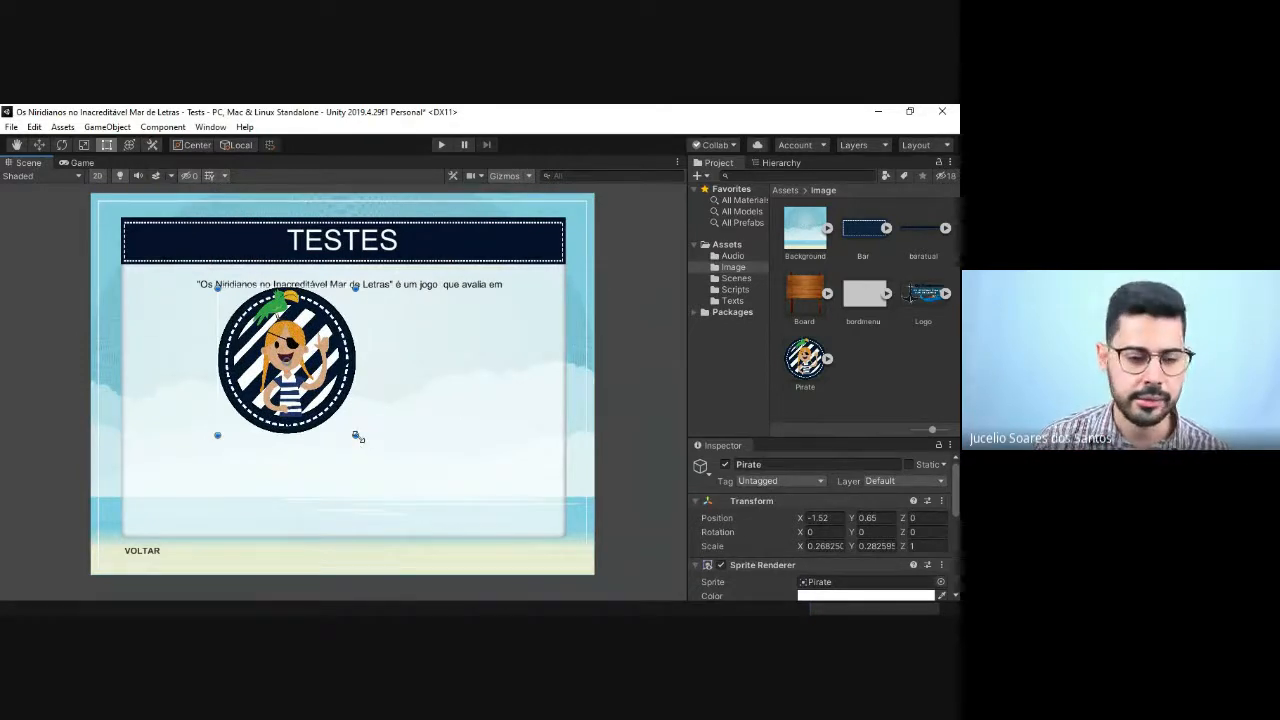
drag(358, 437, 272, 346)
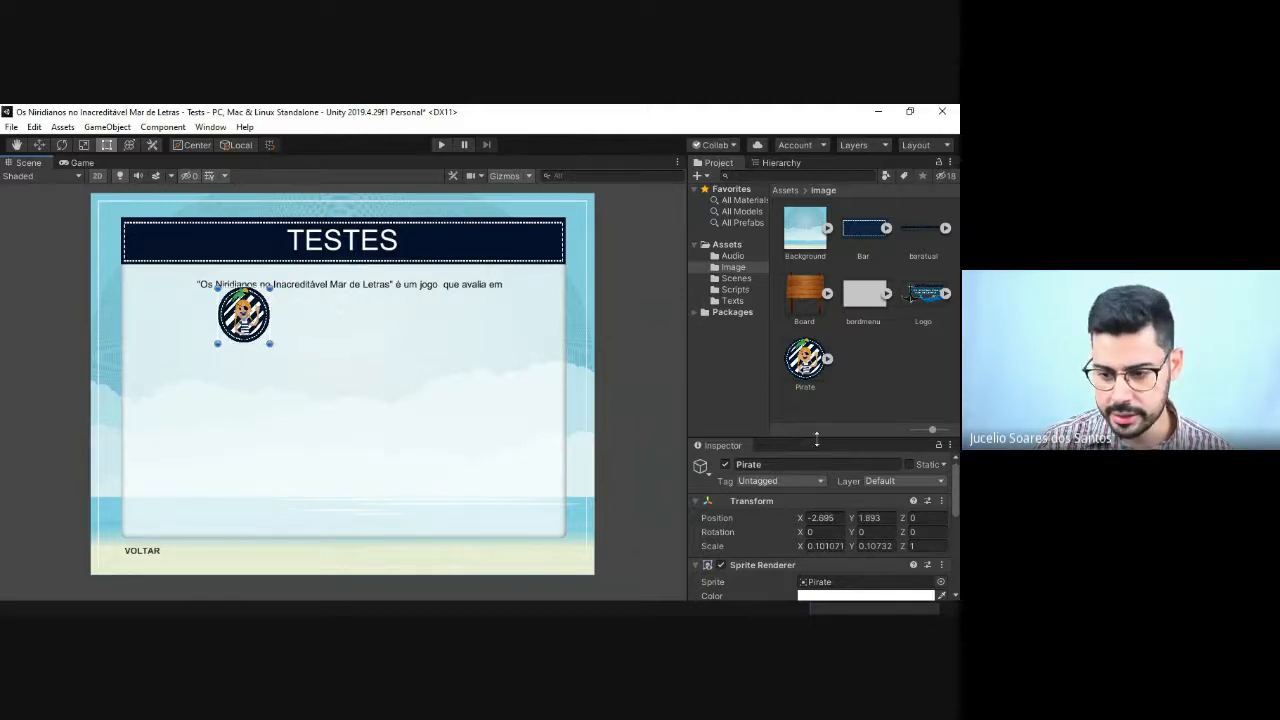
Step: Set the Pirate sprite's X and Y scale to 0.1
drag(816, 438, 813, 343)
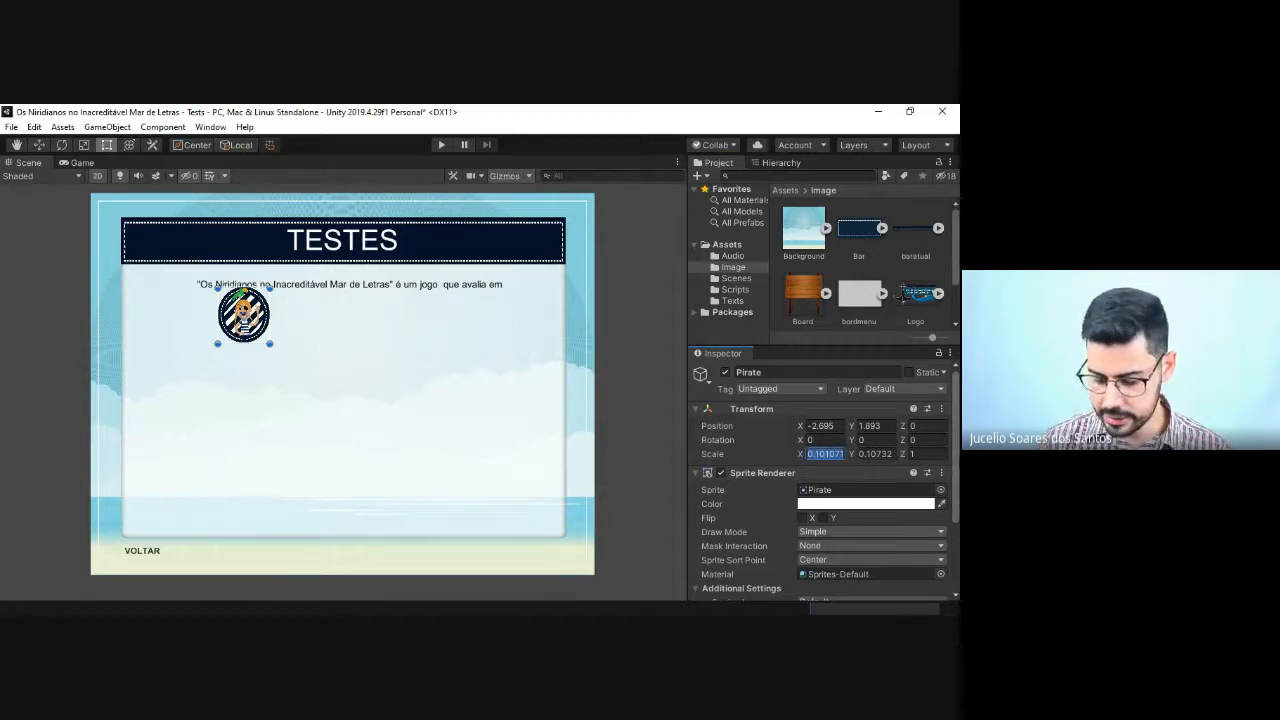
text(0.1)
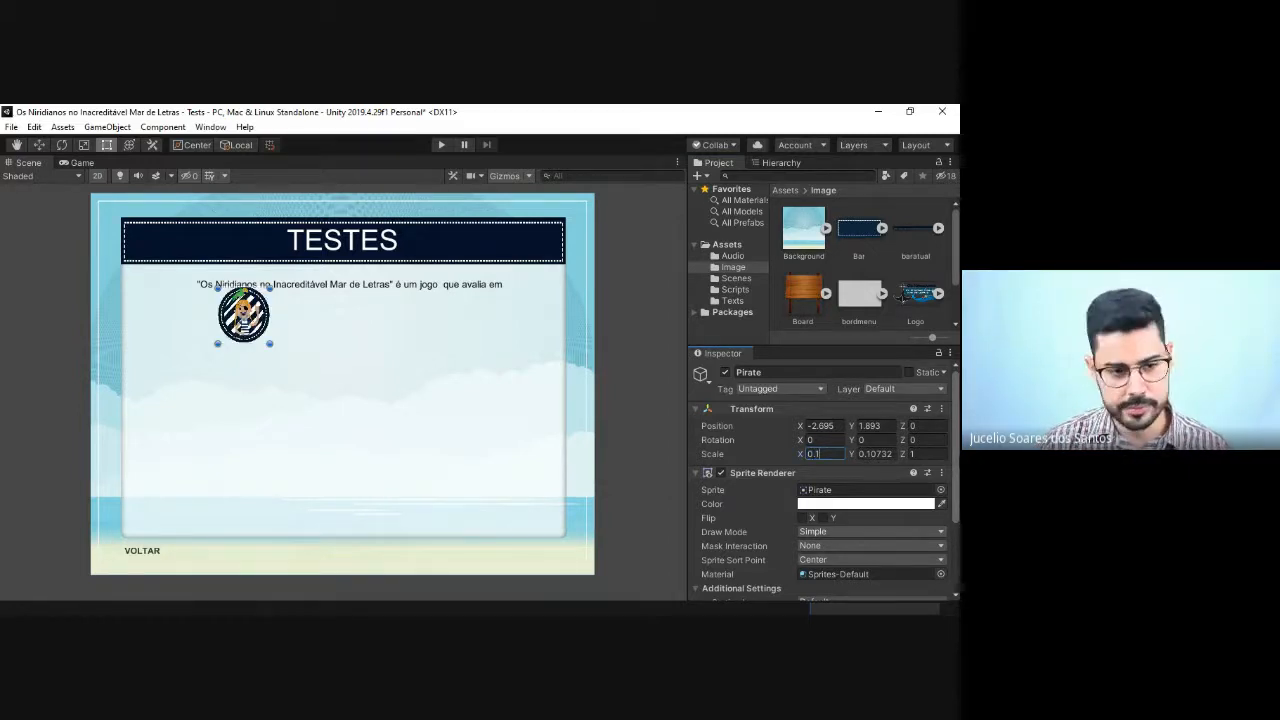
click(866, 453)
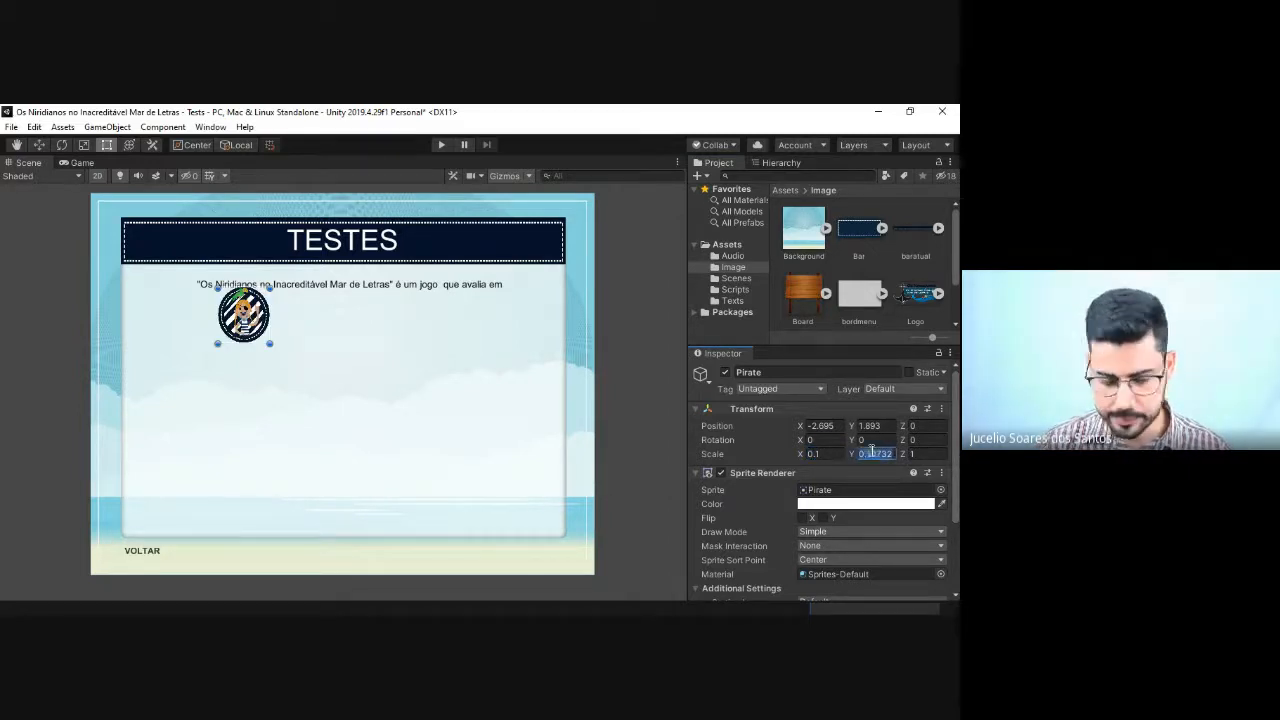
text(0.1)
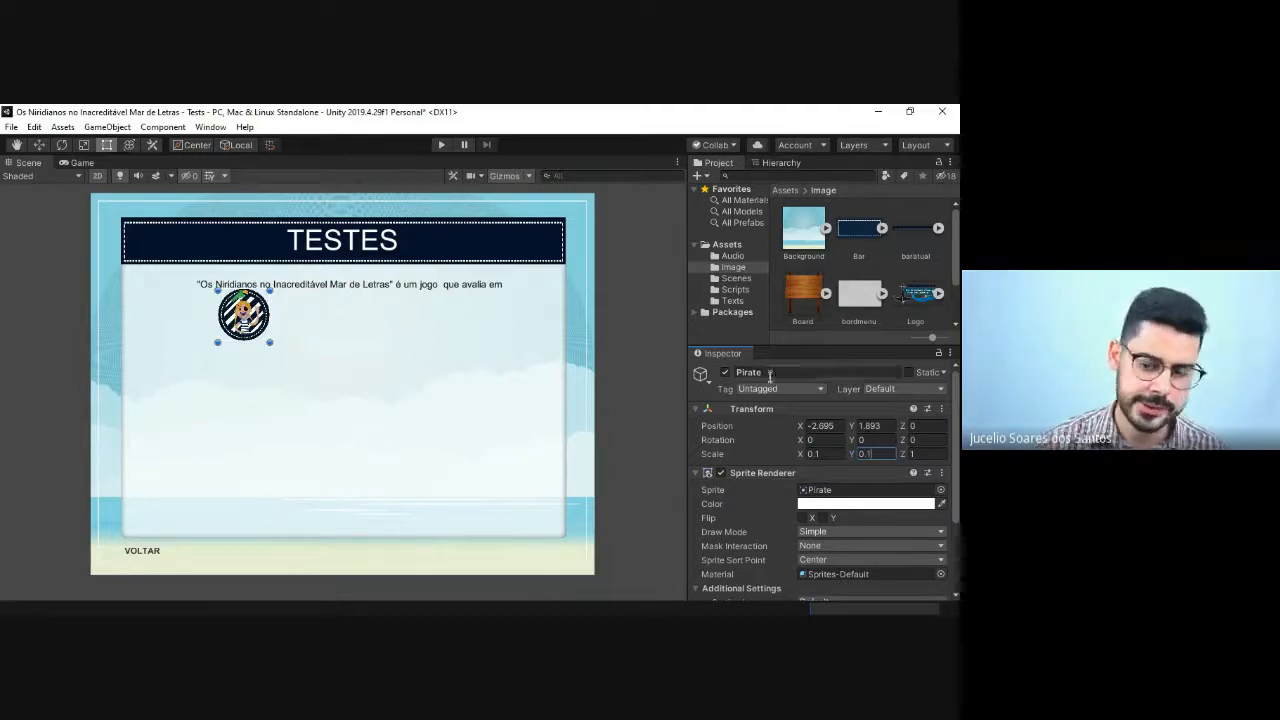
Step: Move the Pirate sprite below the title bar's left end, about X -5.06, Y 2.45, and shift TextInfo to X 7, Y 201
drag(245, 318, 156, 305)
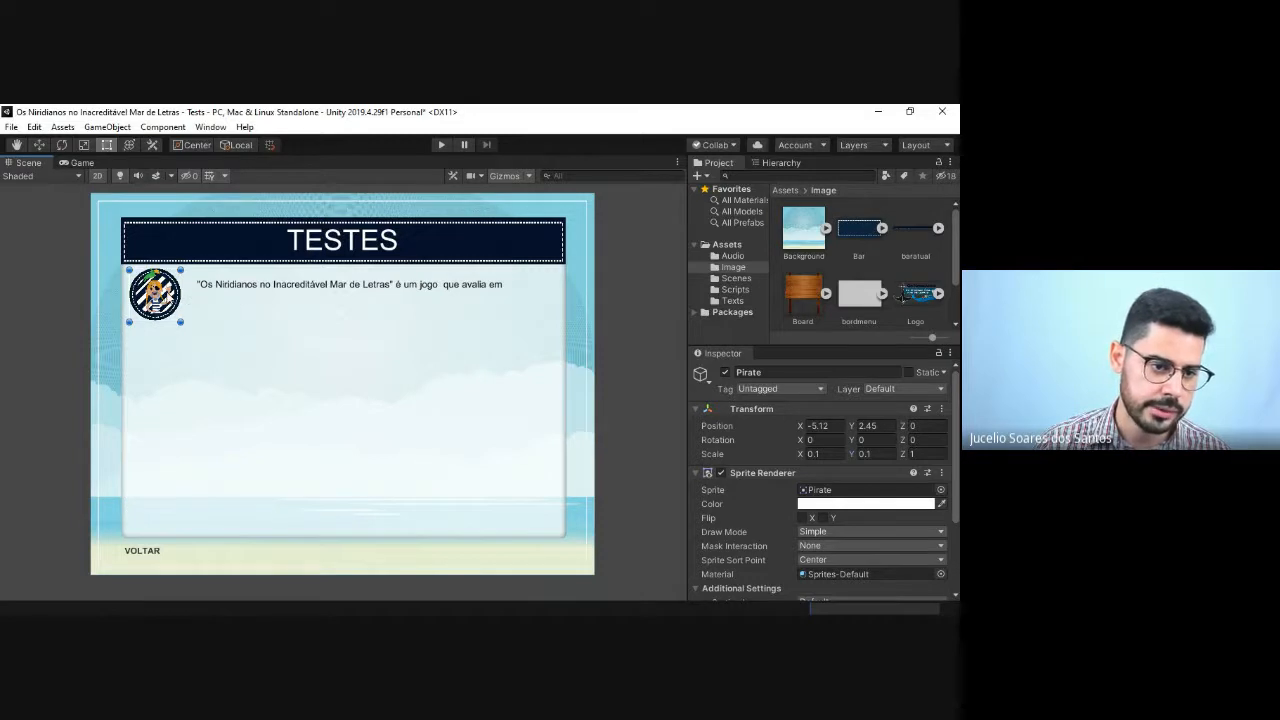
drag(167, 294, 169, 294)
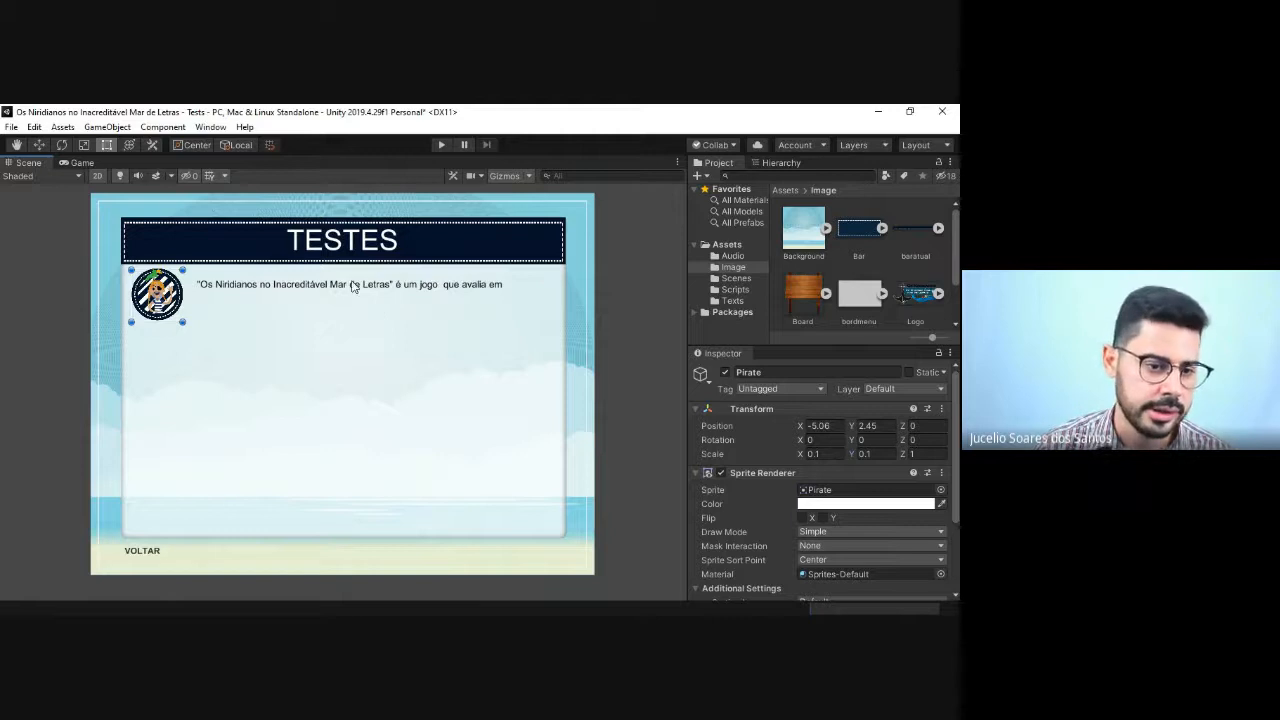
drag(352, 286, 346, 289)
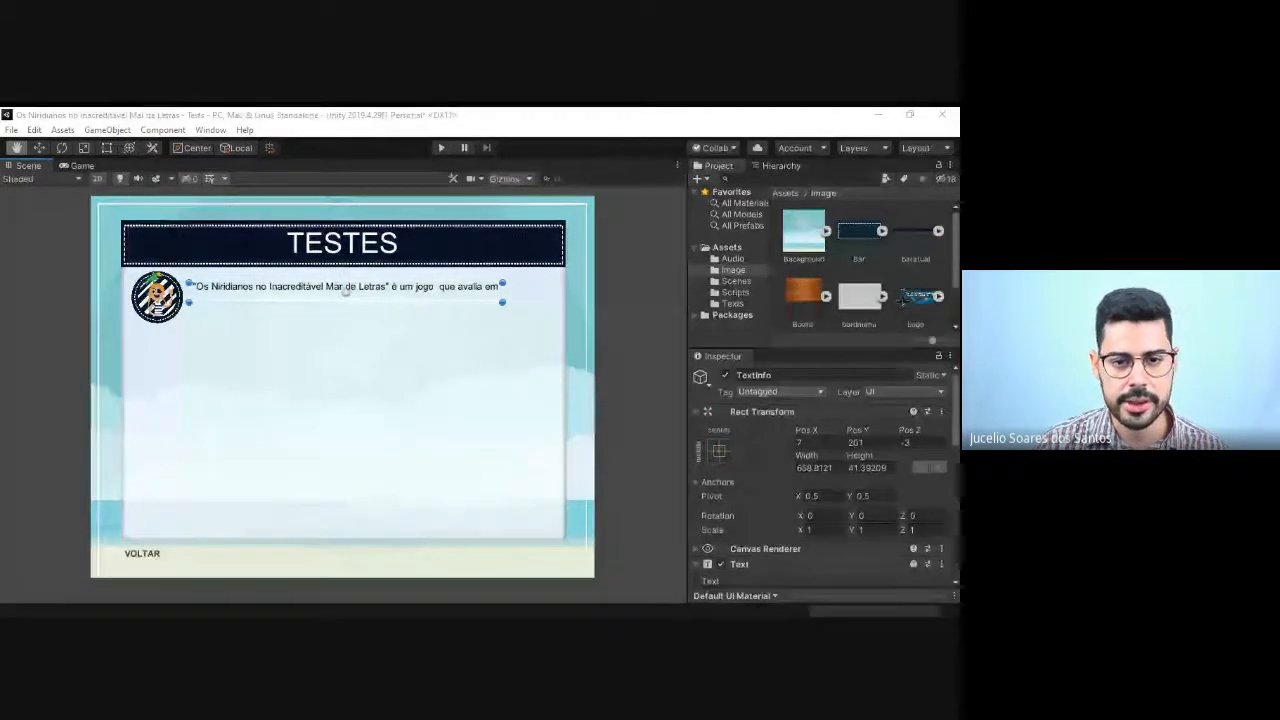
Step: Switch to the browser, check the Tests screen mockup in the dissertation PDF, and return to Unity
click(386, 121)
click(430, 630)
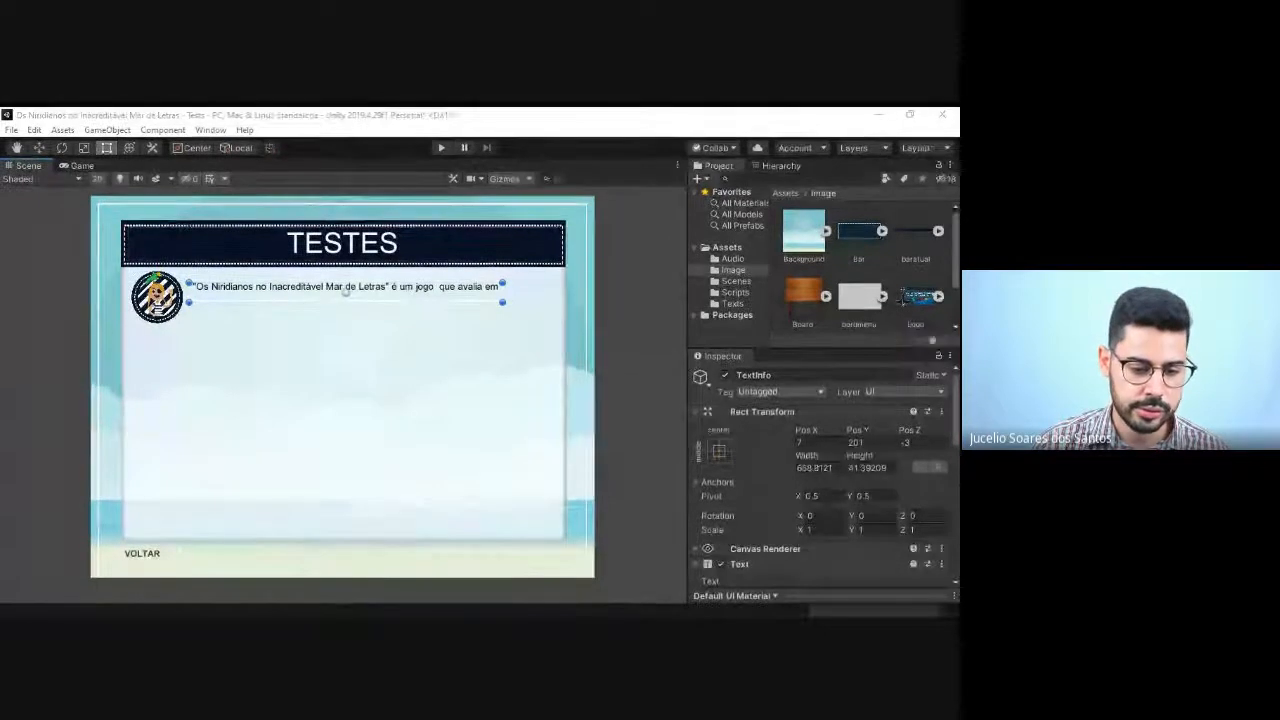
click(475, 575)
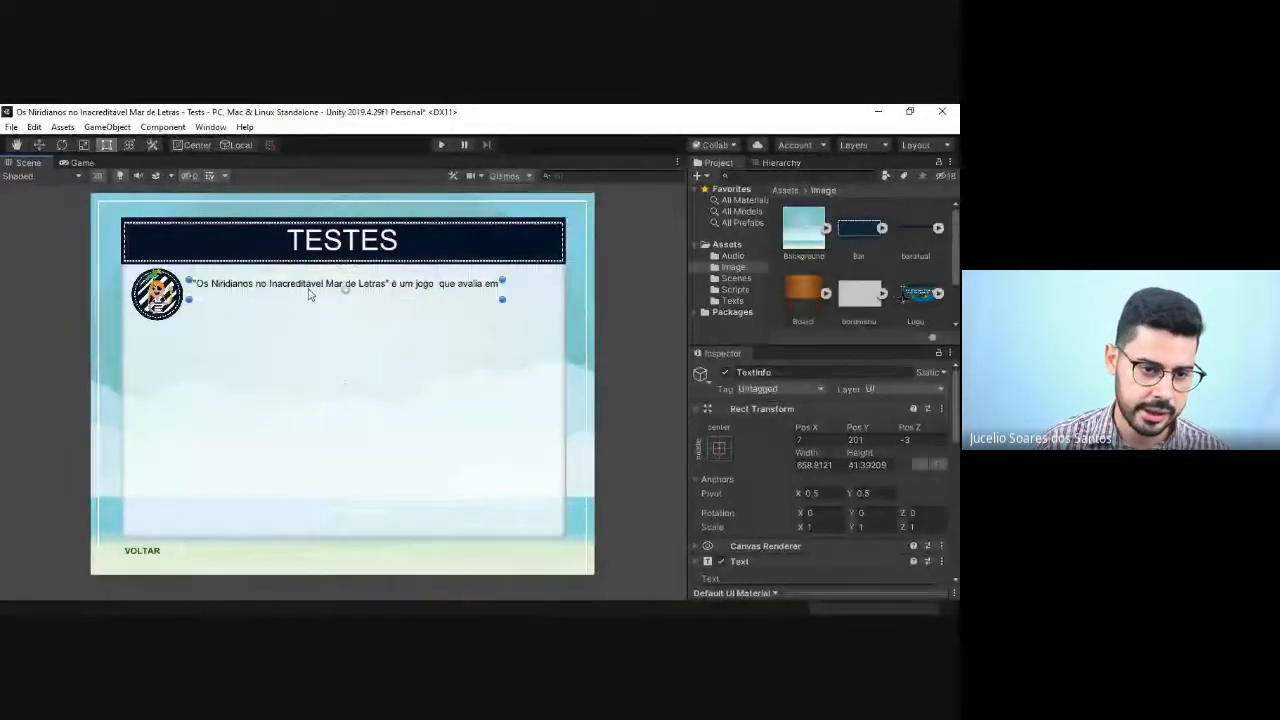
click(310, 295)
Step: Select the TextInfo object in the Tests scene's hierarchy and show its text settings
click(405, 294)
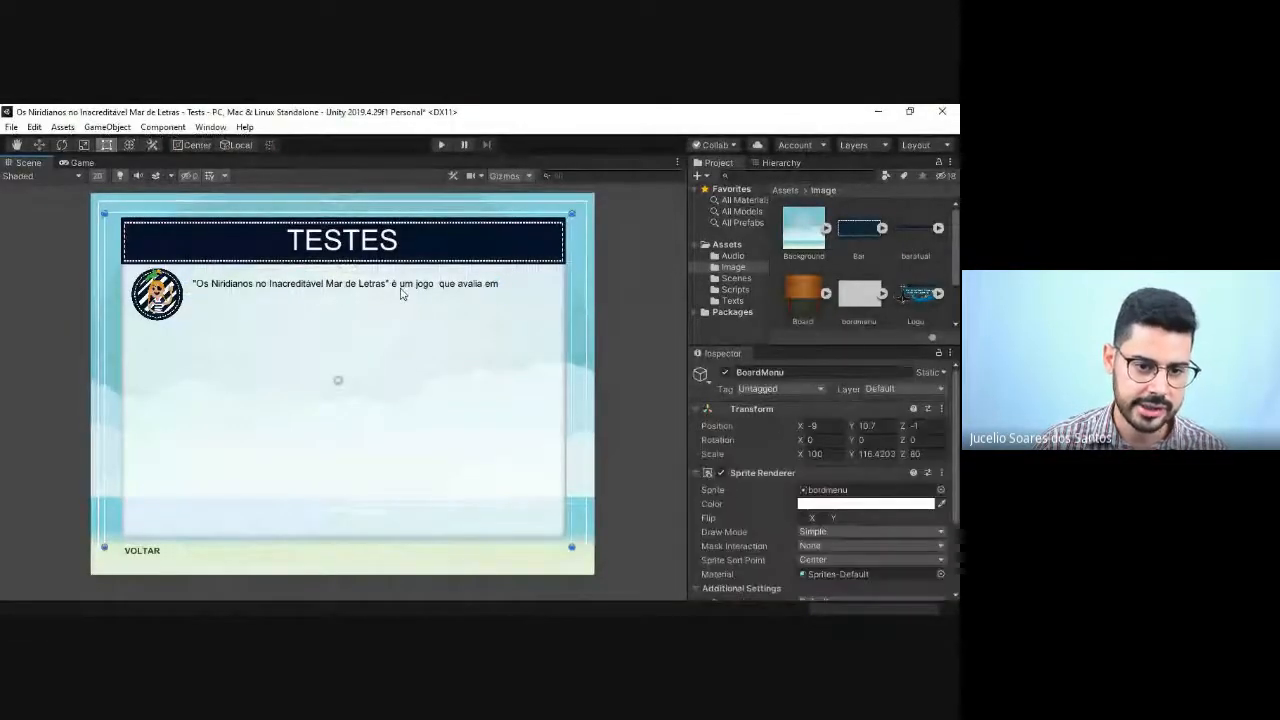
click(405, 294)
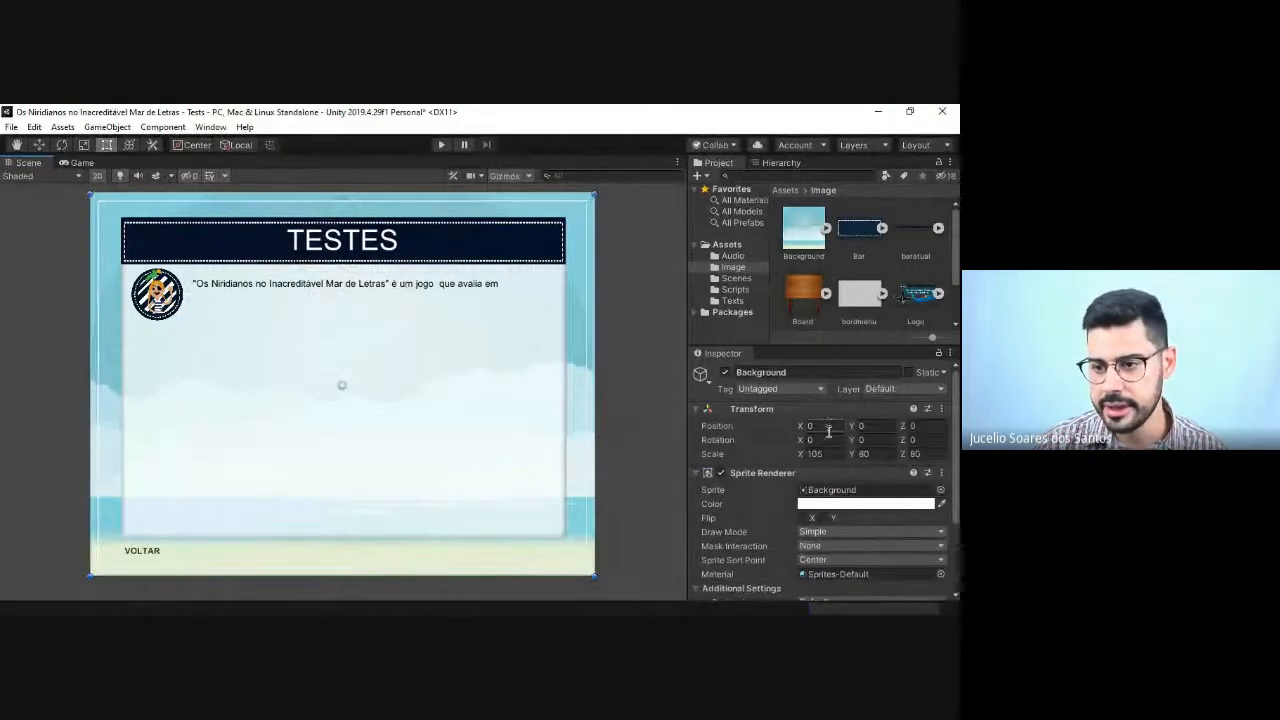
click(778, 162)
click(760, 247)
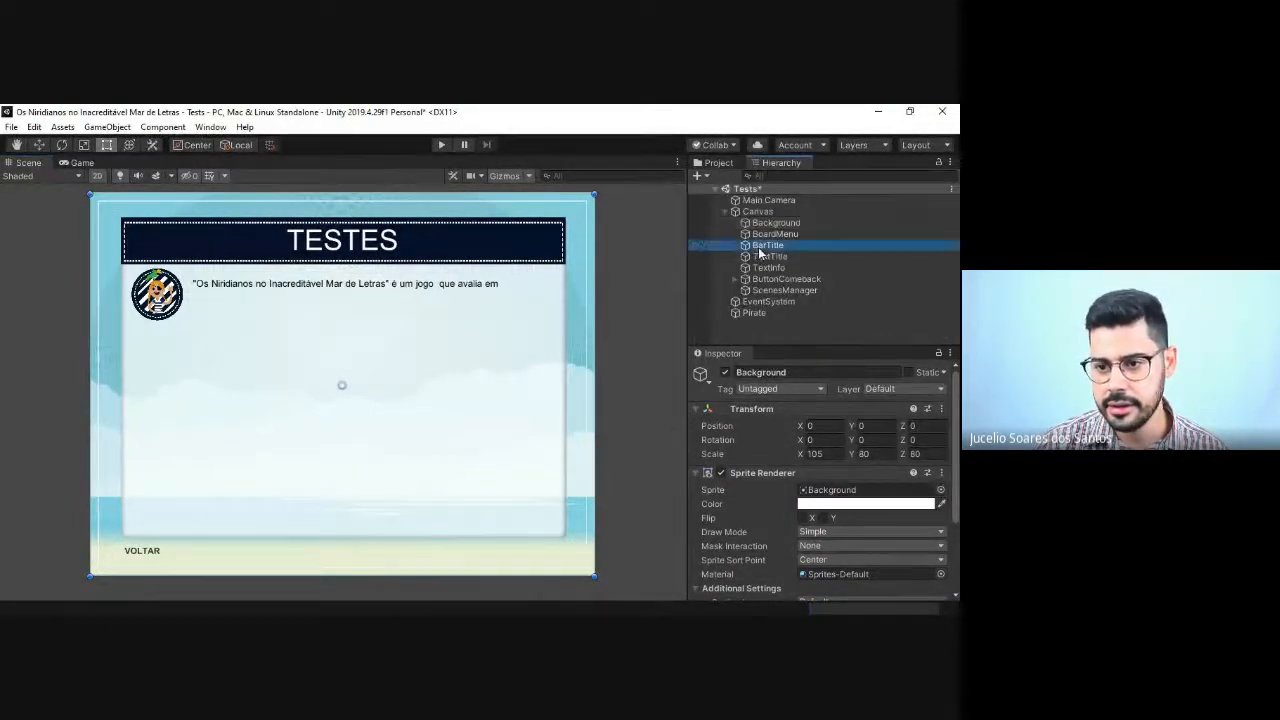
click(766, 256)
scroll(800, 515, down, 5)
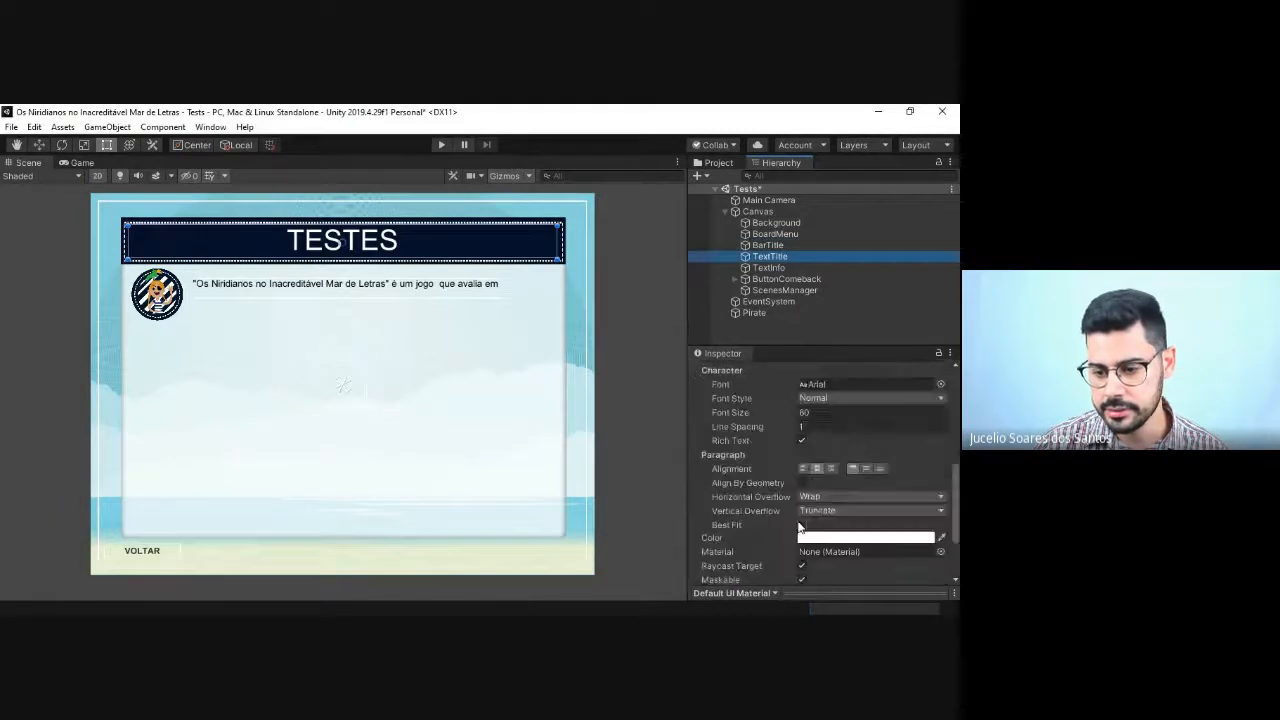
scroll(799, 527, up, 3)
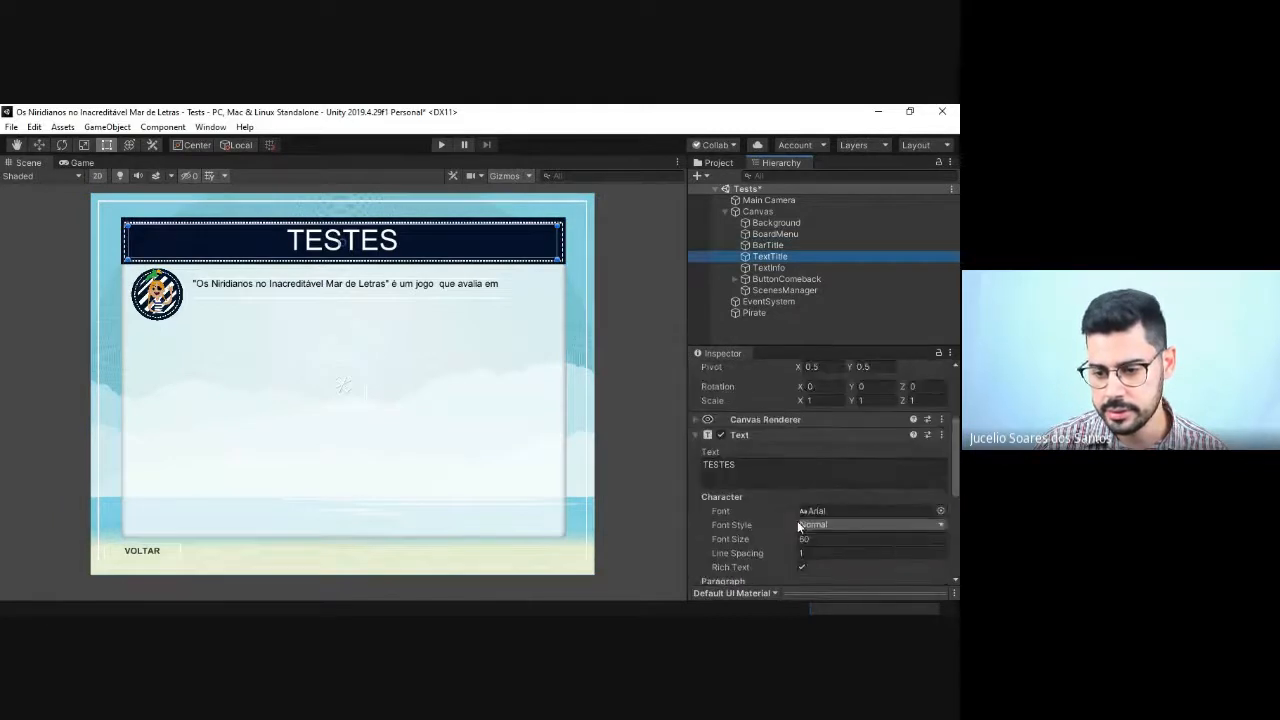
click(768, 268)
Step: Cut TextInfo's text down to "Os Niridianos no Inacreditável Mar de Letras", removing the remaining description and both quotation marks
click(881, 466)
click(881, 466)
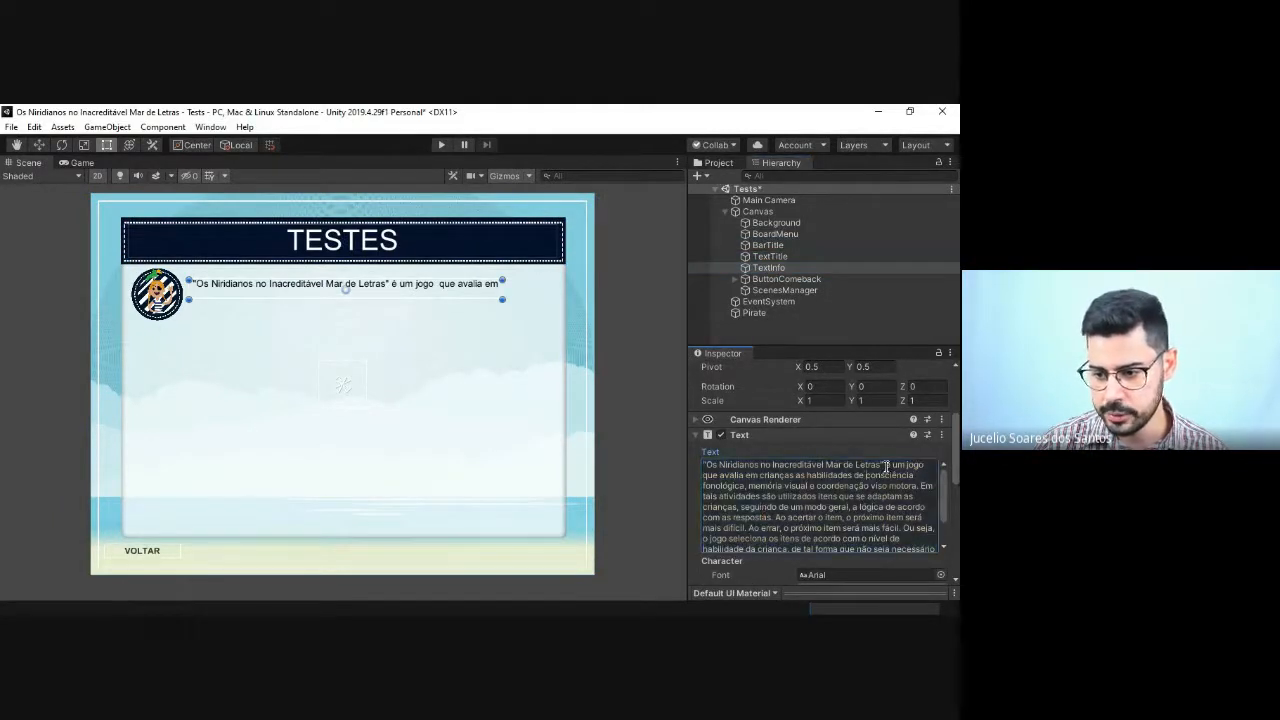
drag(886, 466, 888, 561)
key(BackSpace)
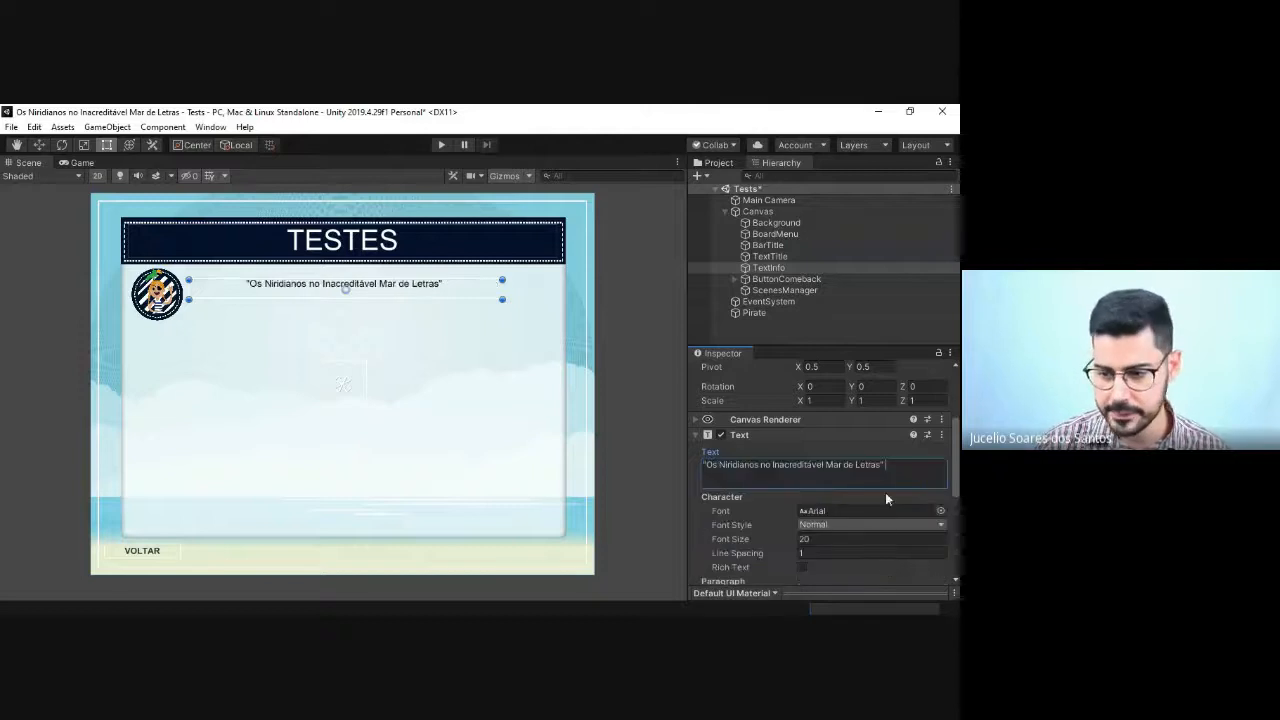
key(BackSpace)
key(BackSpace)
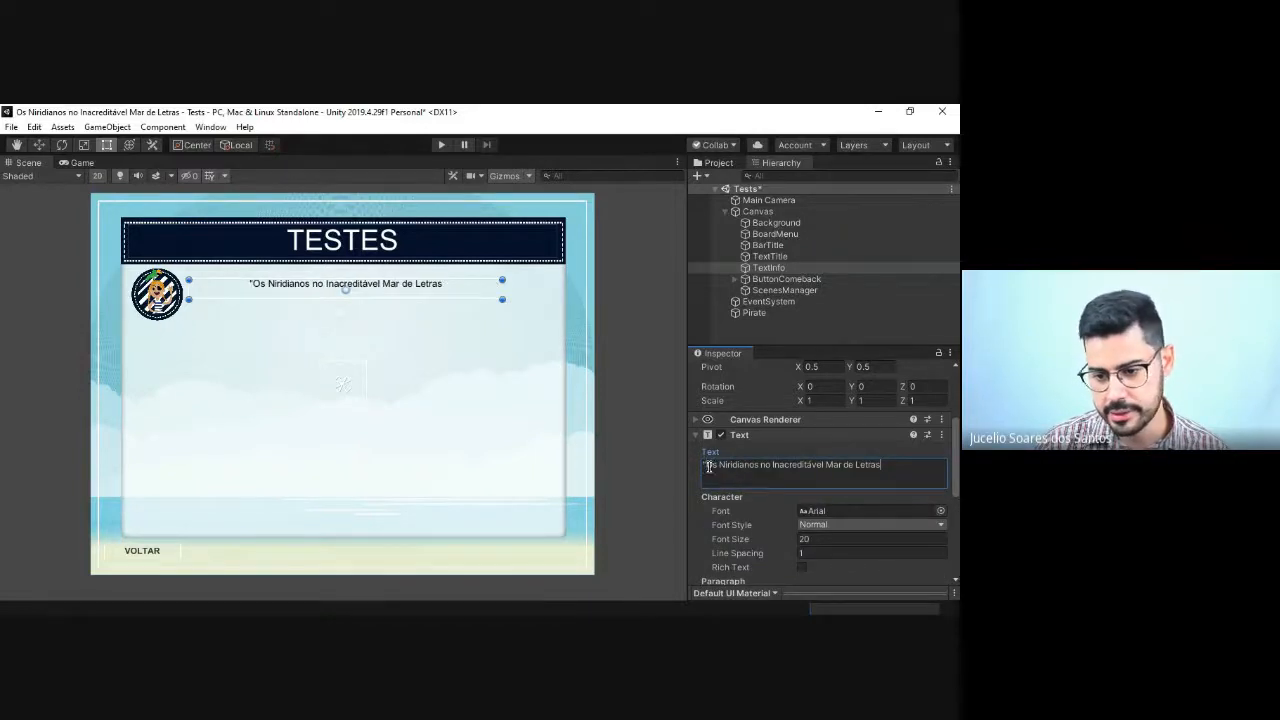
click(708, 466)
key(BackSpace)
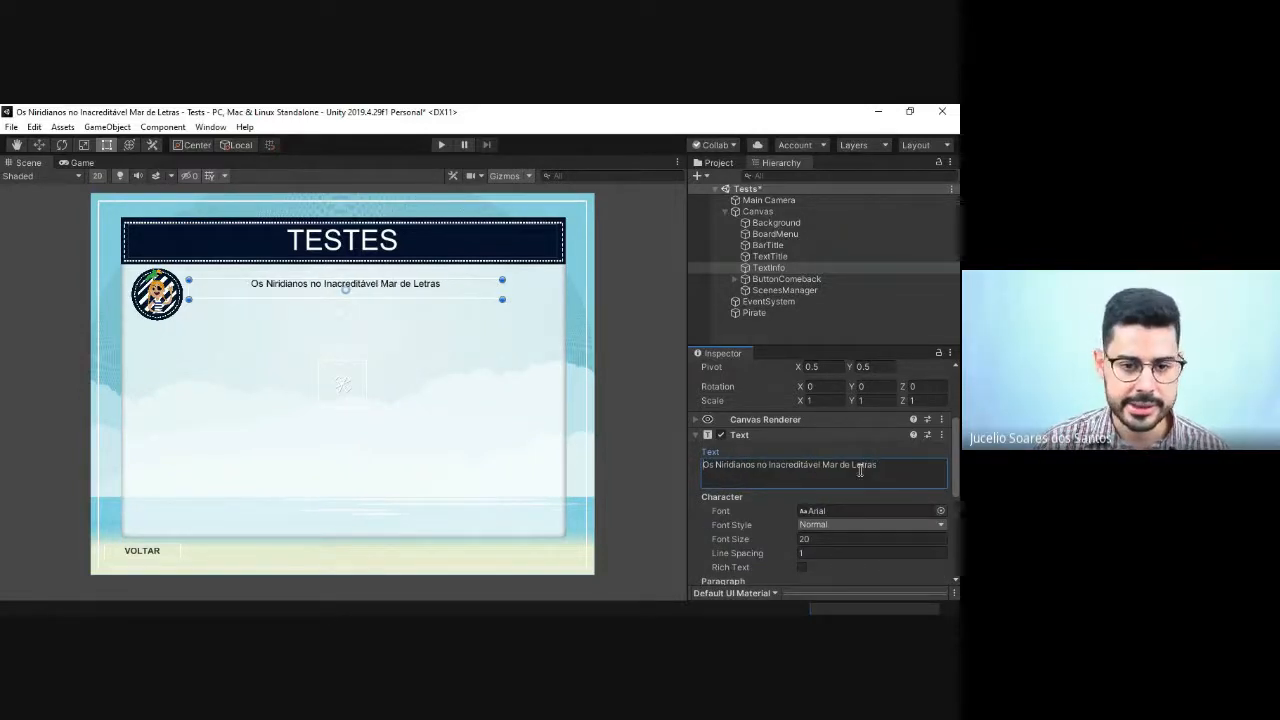
Step: Retype TextInfo's text in capitals as "OS NIRIDIANOS NO INACREDITÁVEL MAR DE LETRAS" and shrink its box to fit the single line
drag(433, 298, 433, 292)
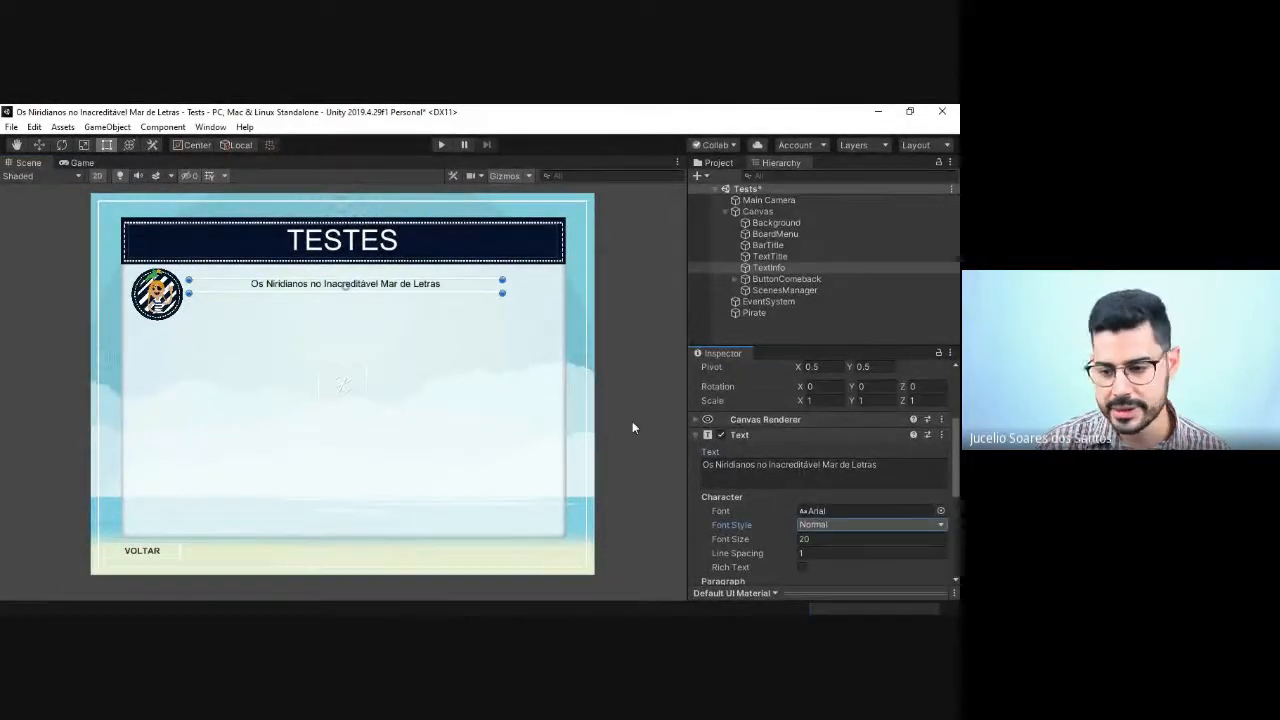
click(709, 462)
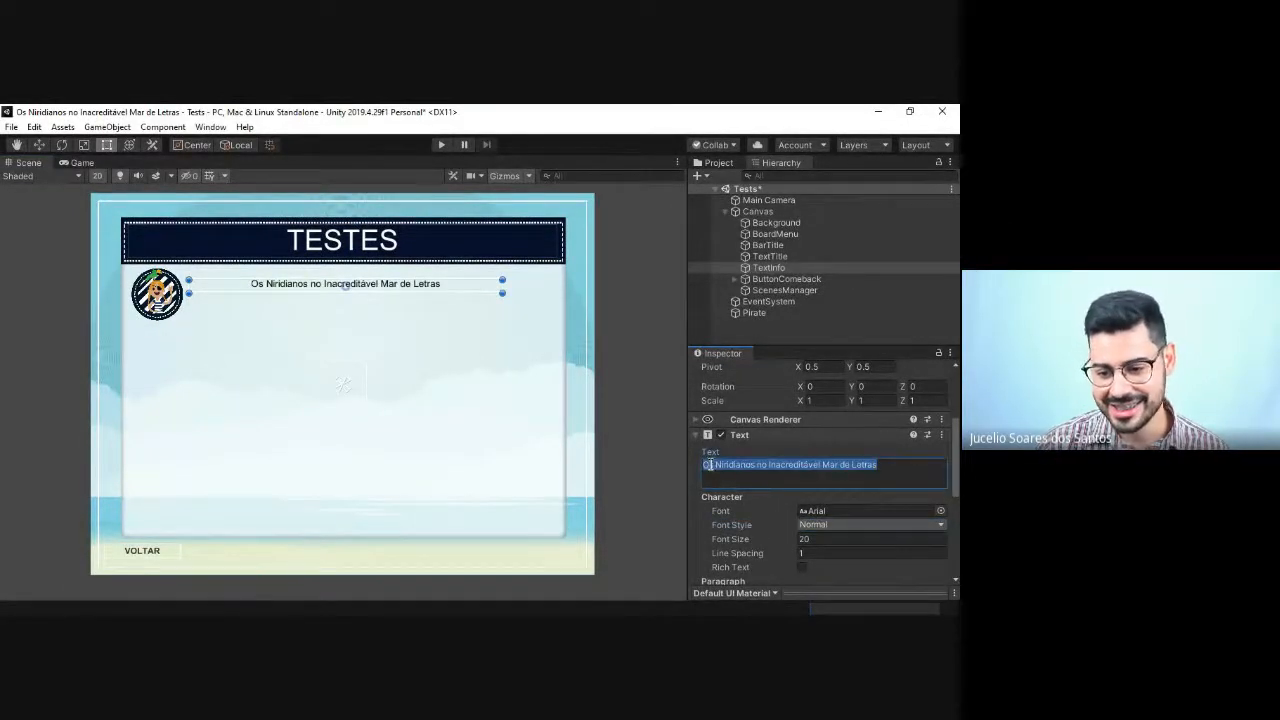
text(s)
key(BackSpace)
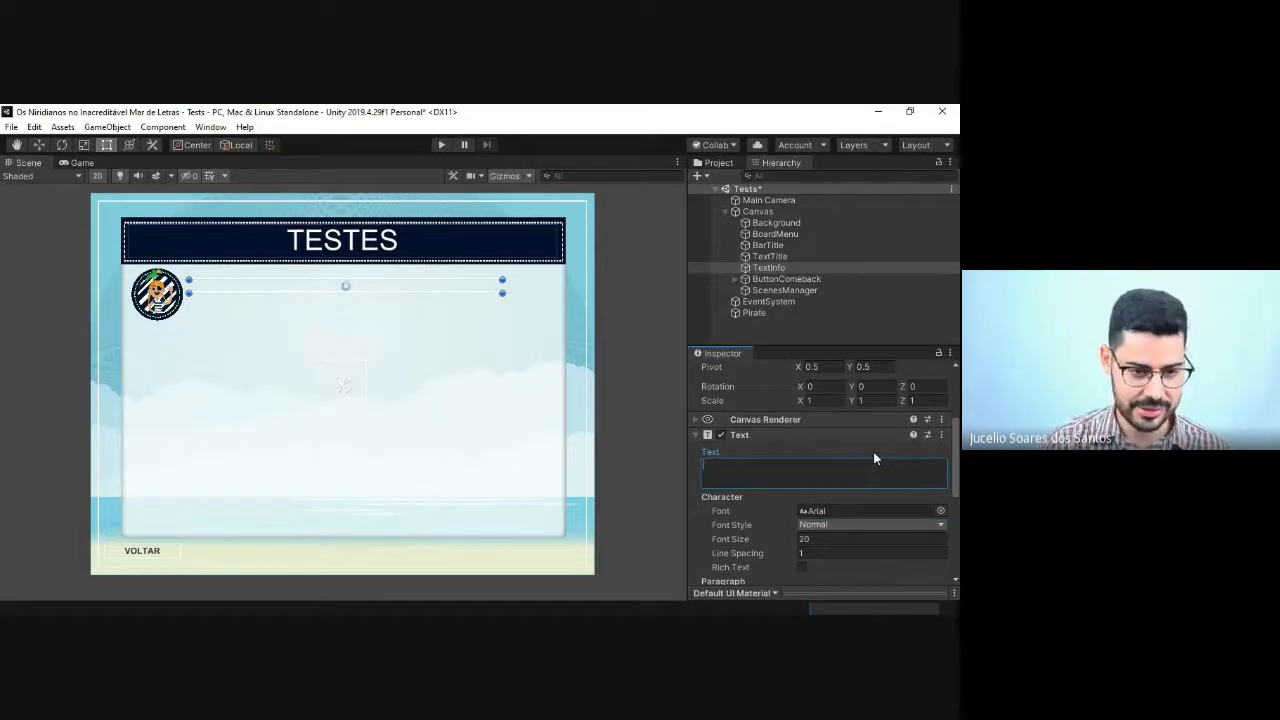
text(OS NIRIDIA)
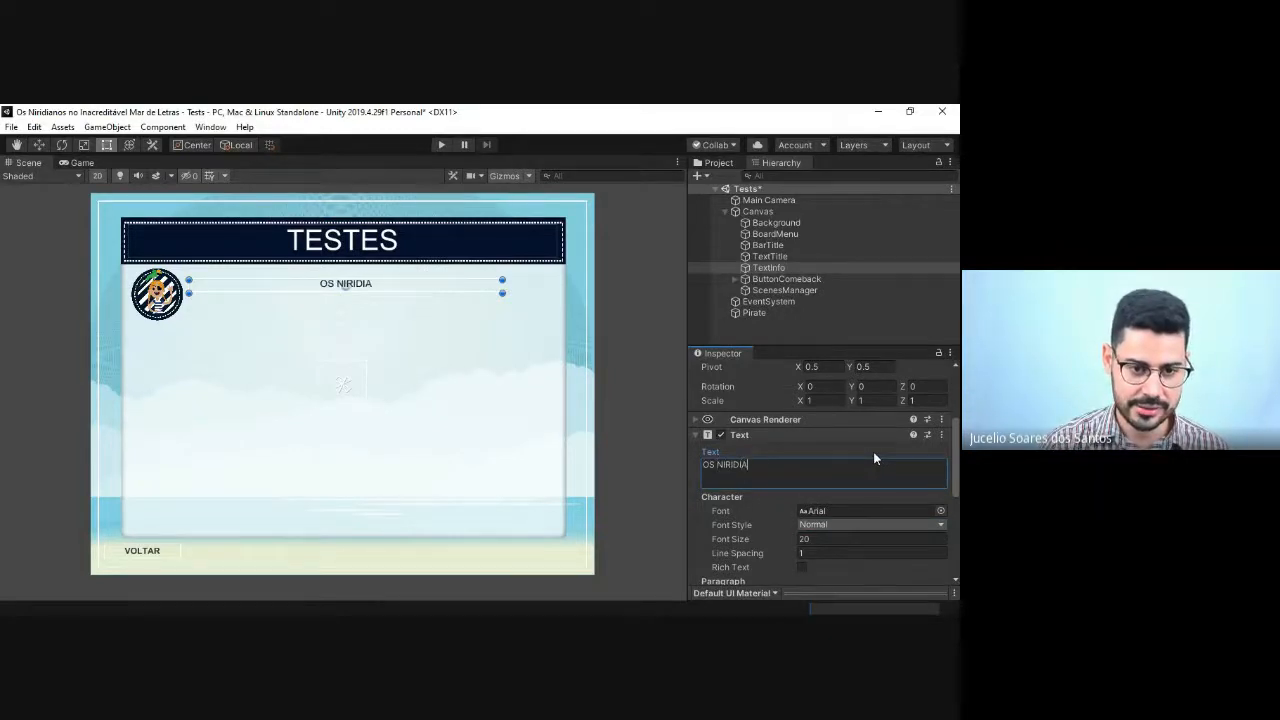
text(NO)
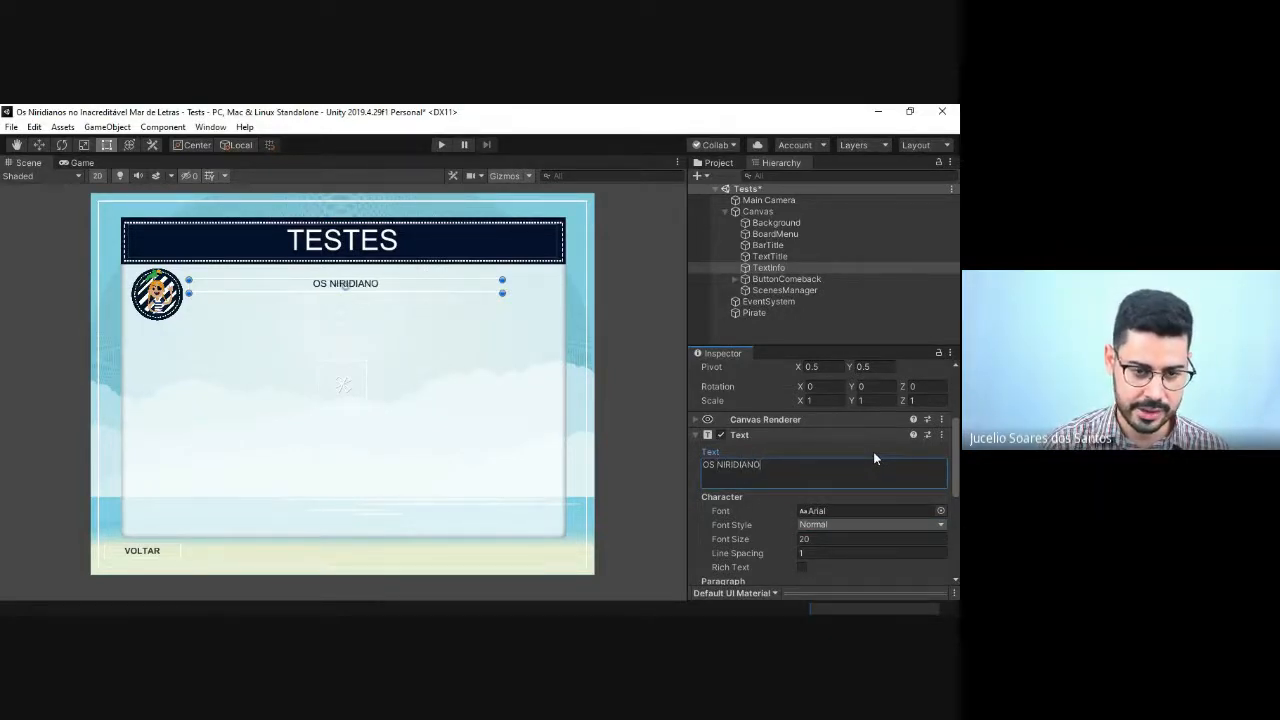
text(S NO INA)
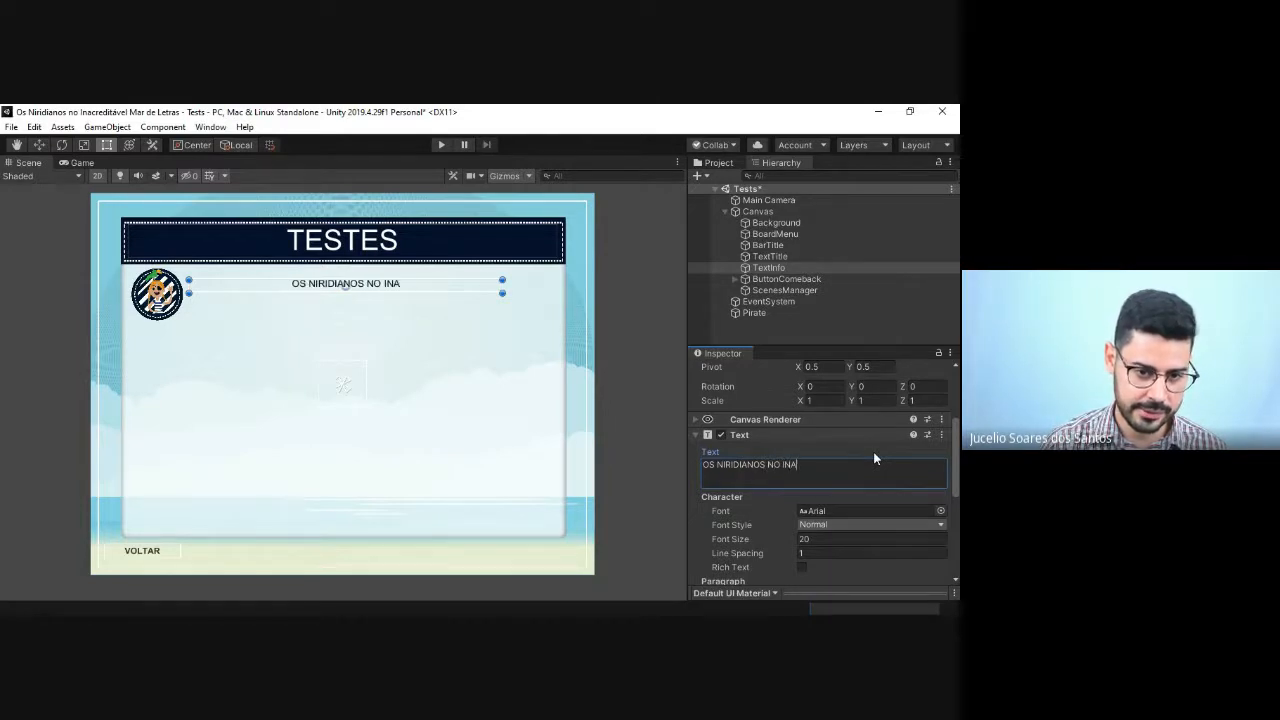
text(CRED)
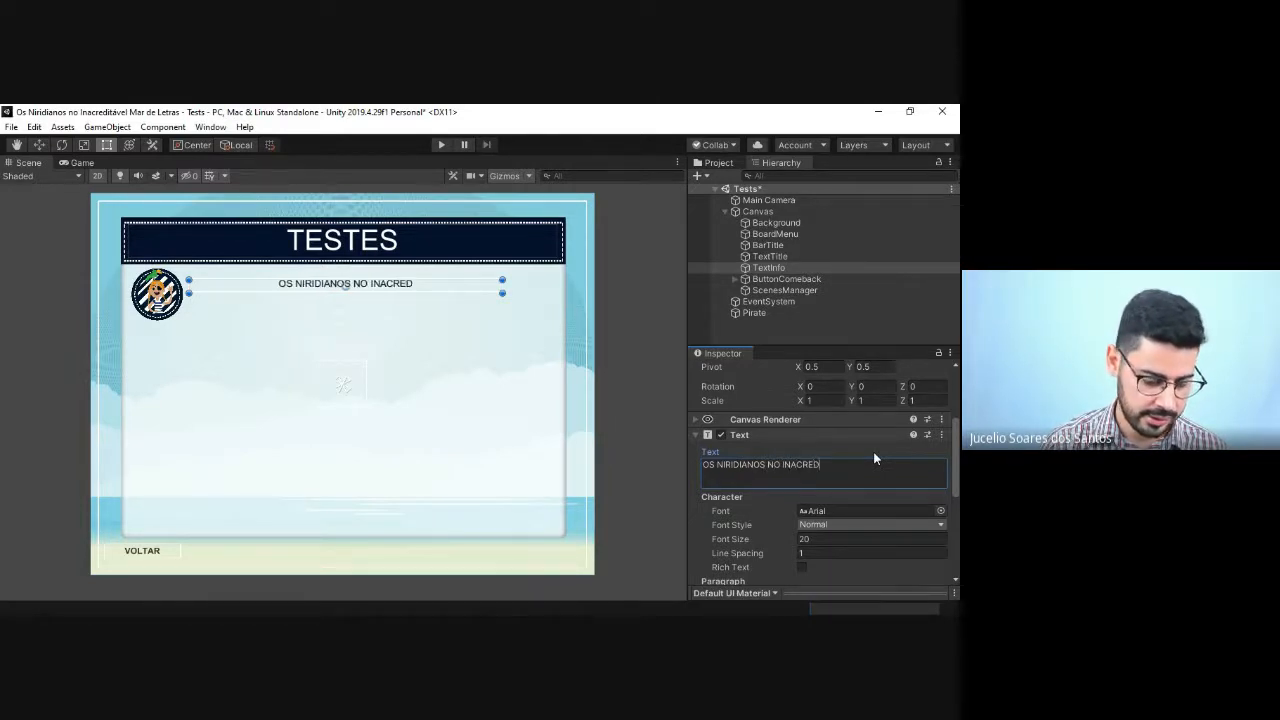
text(ITÁVEL )
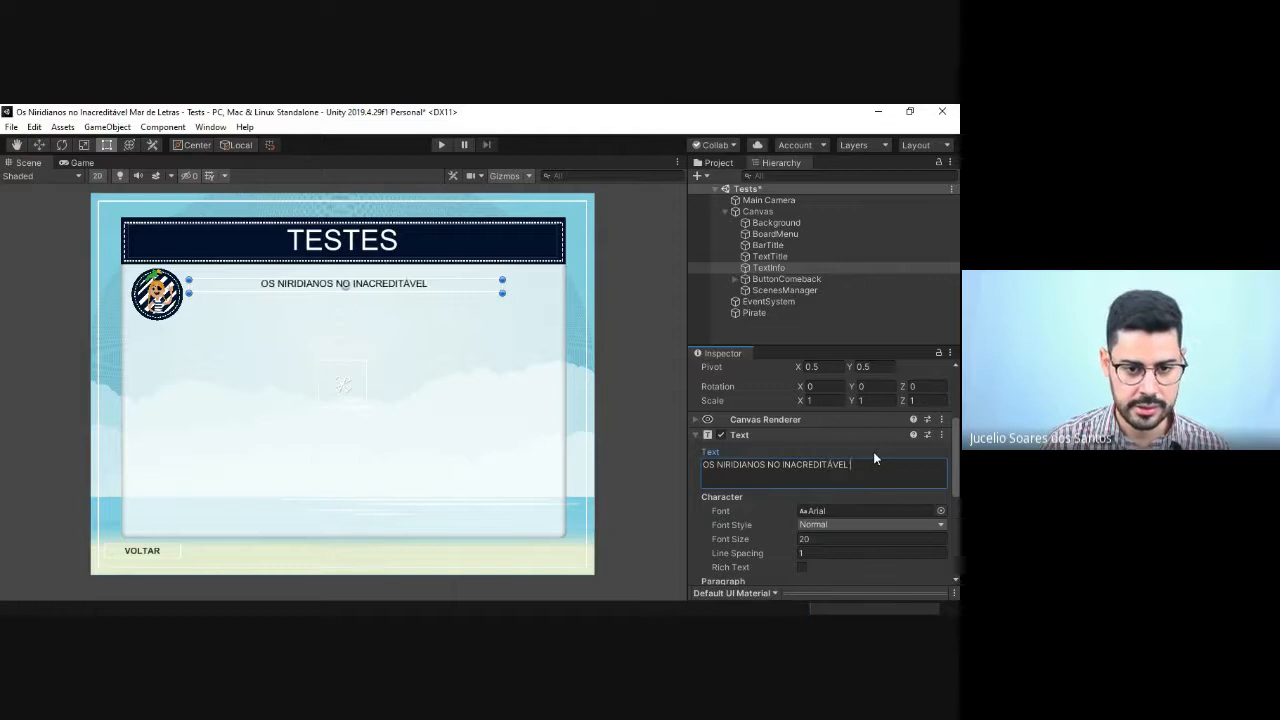
text(MAR DE LETRAS)
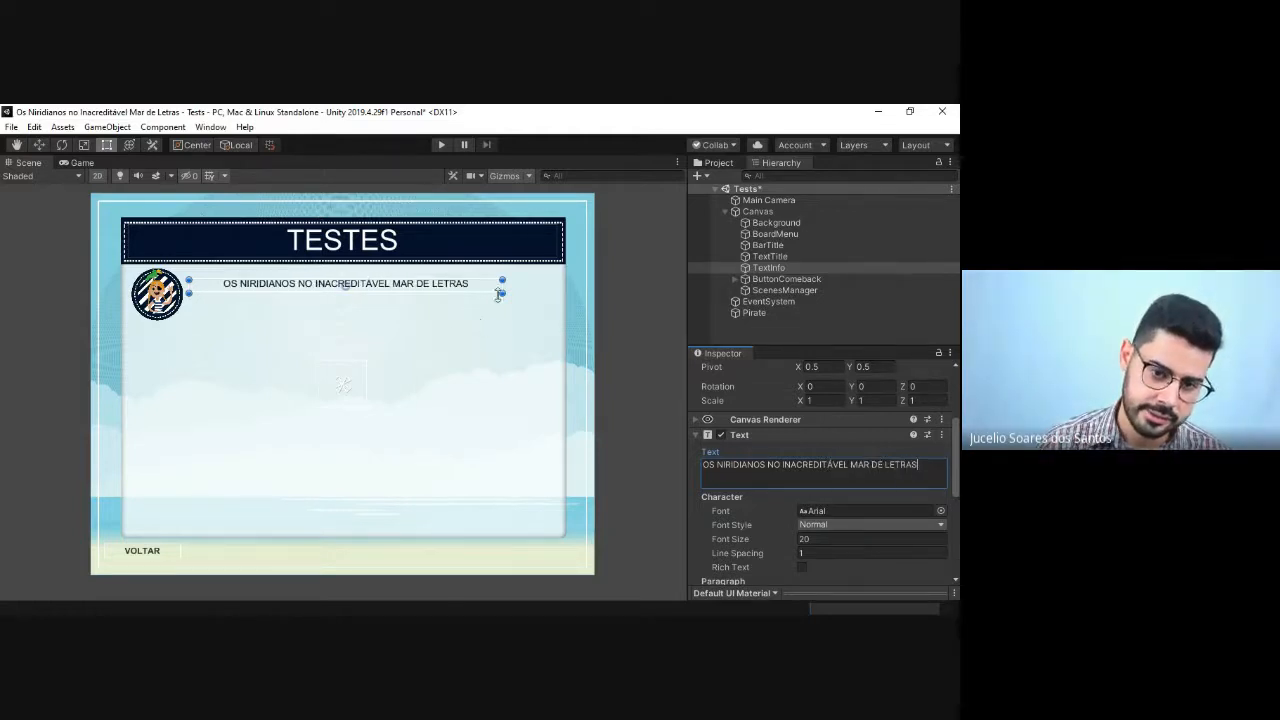
drag(503, 284, 443, 284)
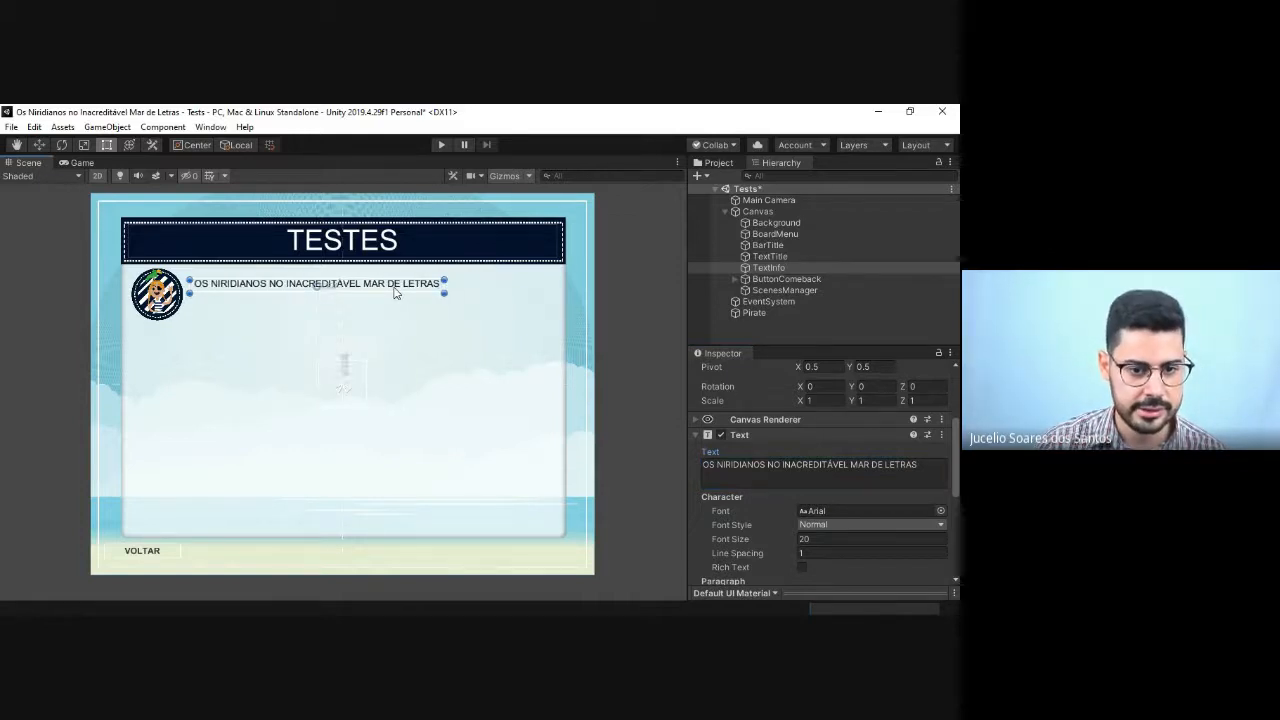
Step: Duplicate TextInfo, place the copy directly below the game title line, and reorder it right after TextInfo in the hierarchy
key(ctrl+d)
drag(394, 293, 395, 310)
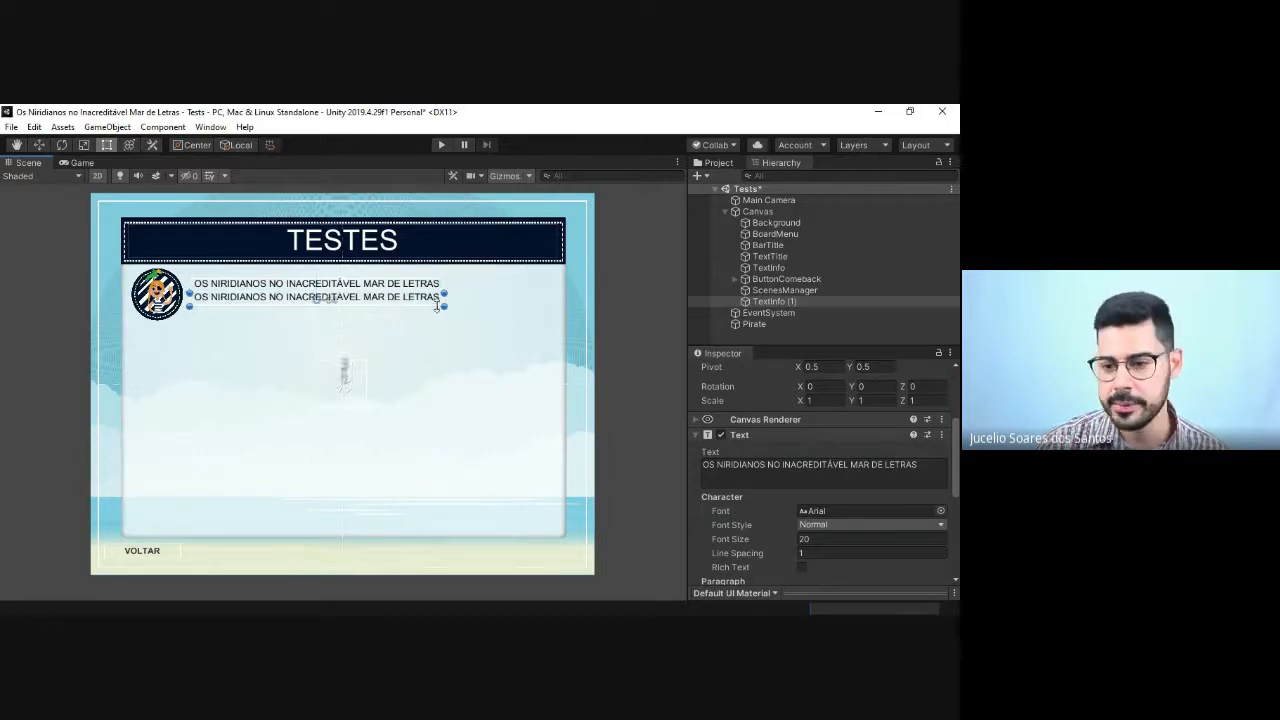
drag(763, 303, 772, 280)
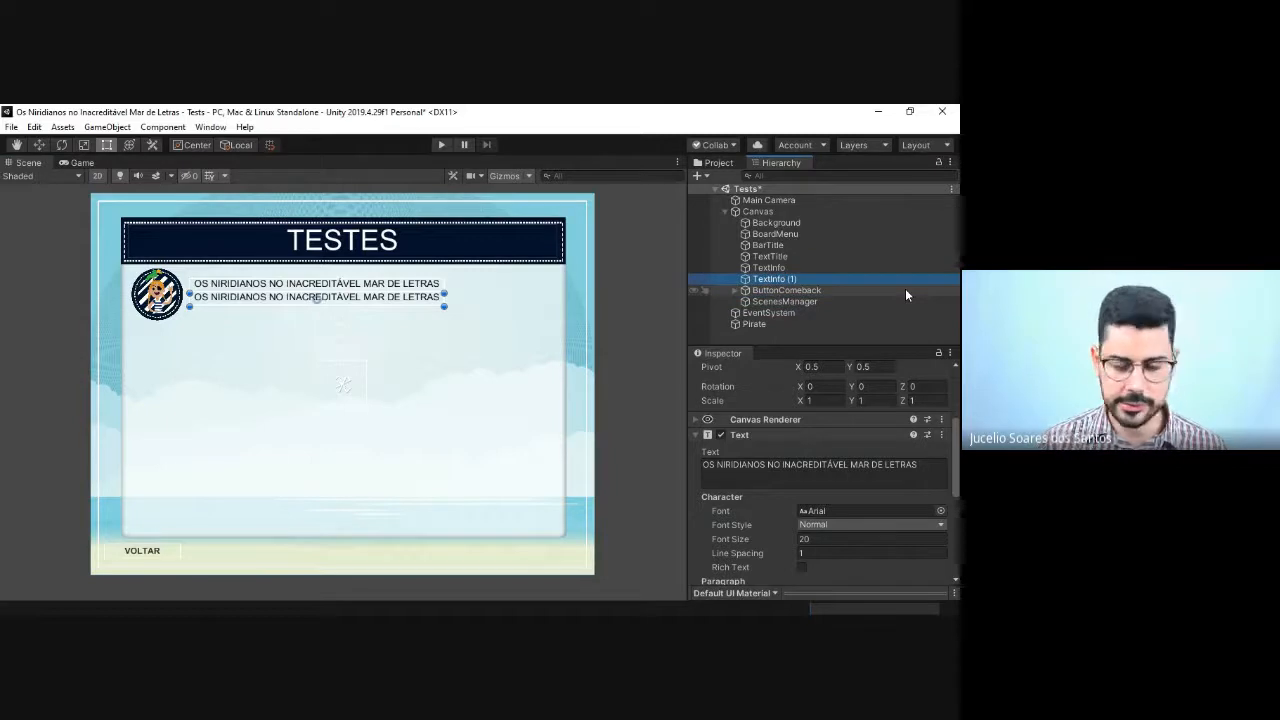
Step: Rename the duplicated text object as TextInfo2
double_click(792, 280)
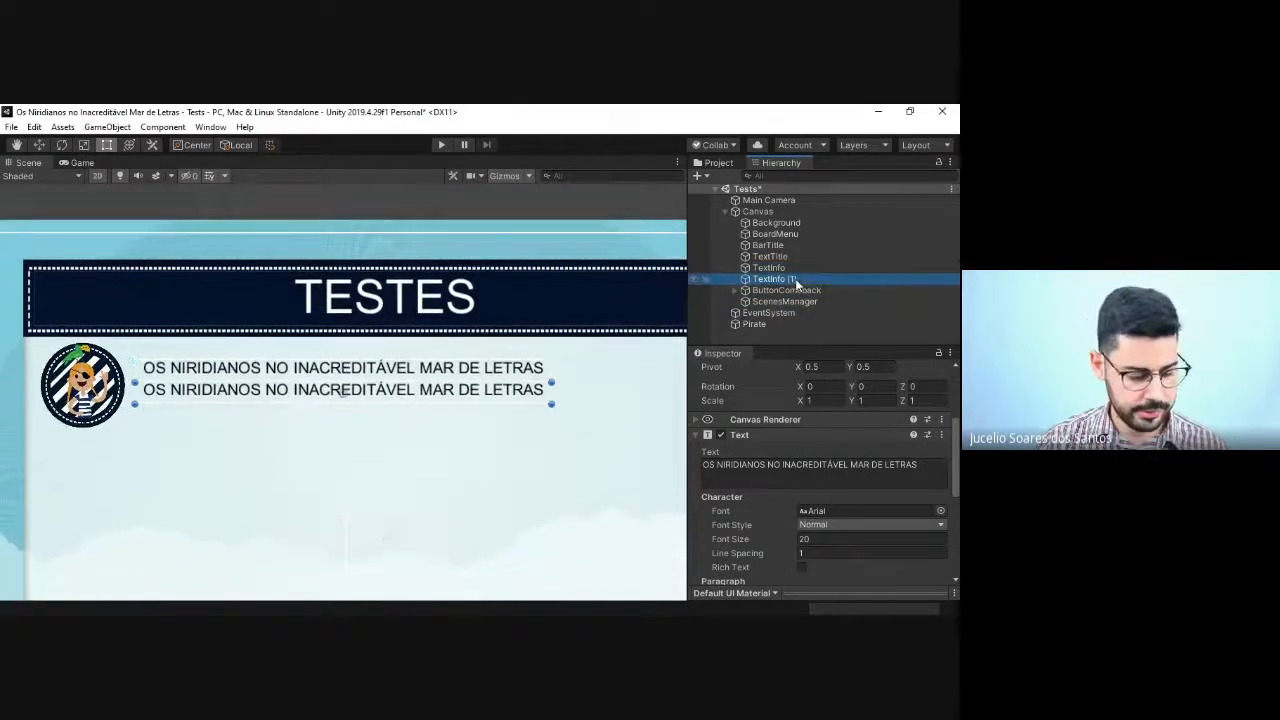
click(796, 280)
click(796, 280)
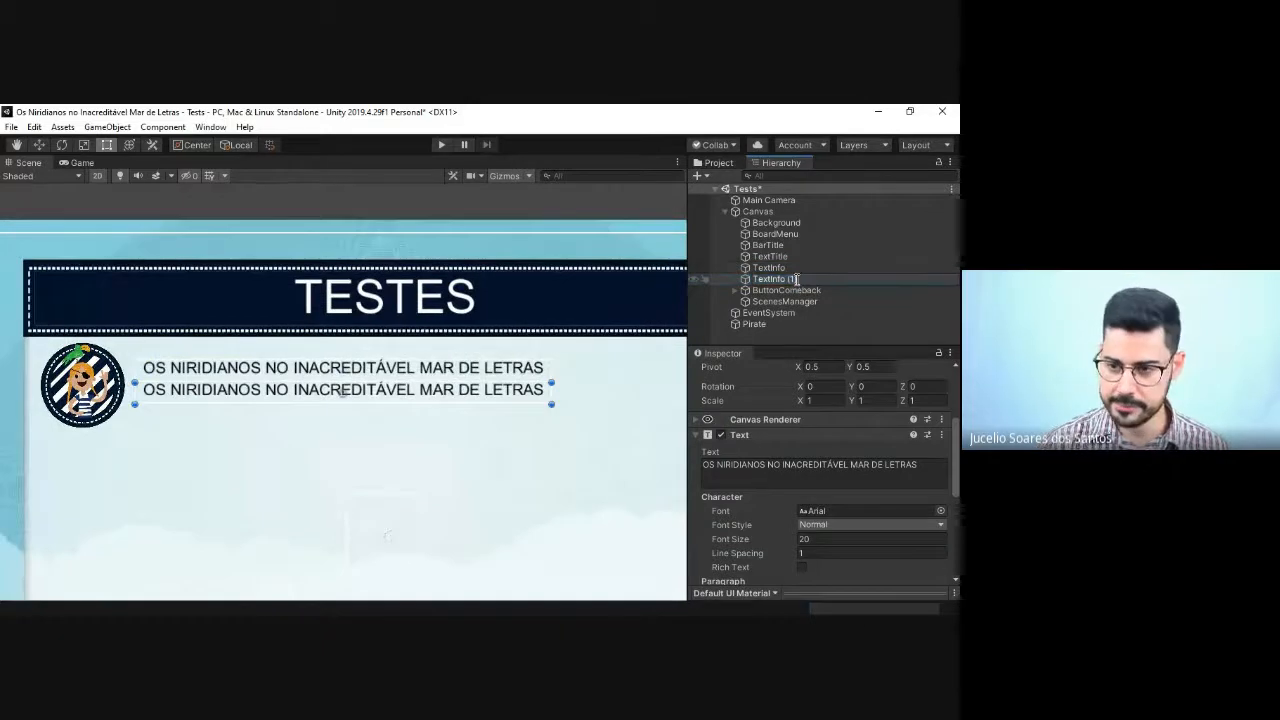
text(W)
key(Return)
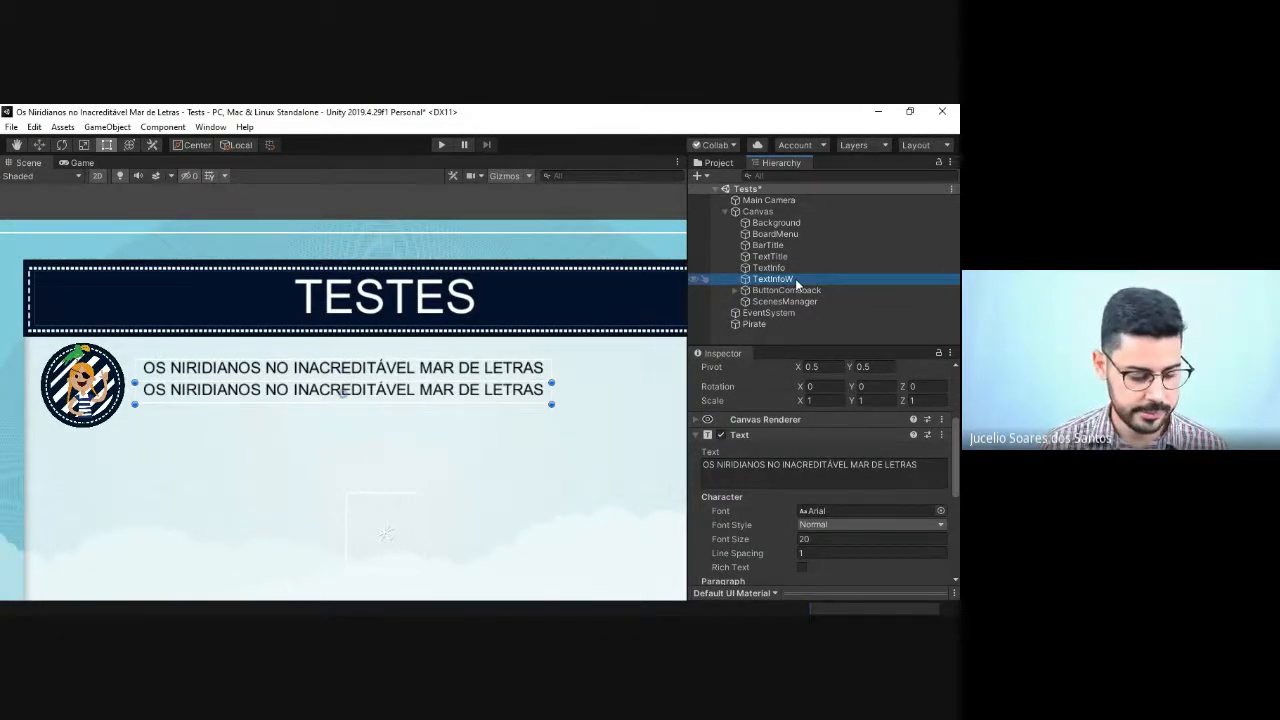
click(796, 280)
click(796, 280)
key(BackSpace)
key(BackSpace)
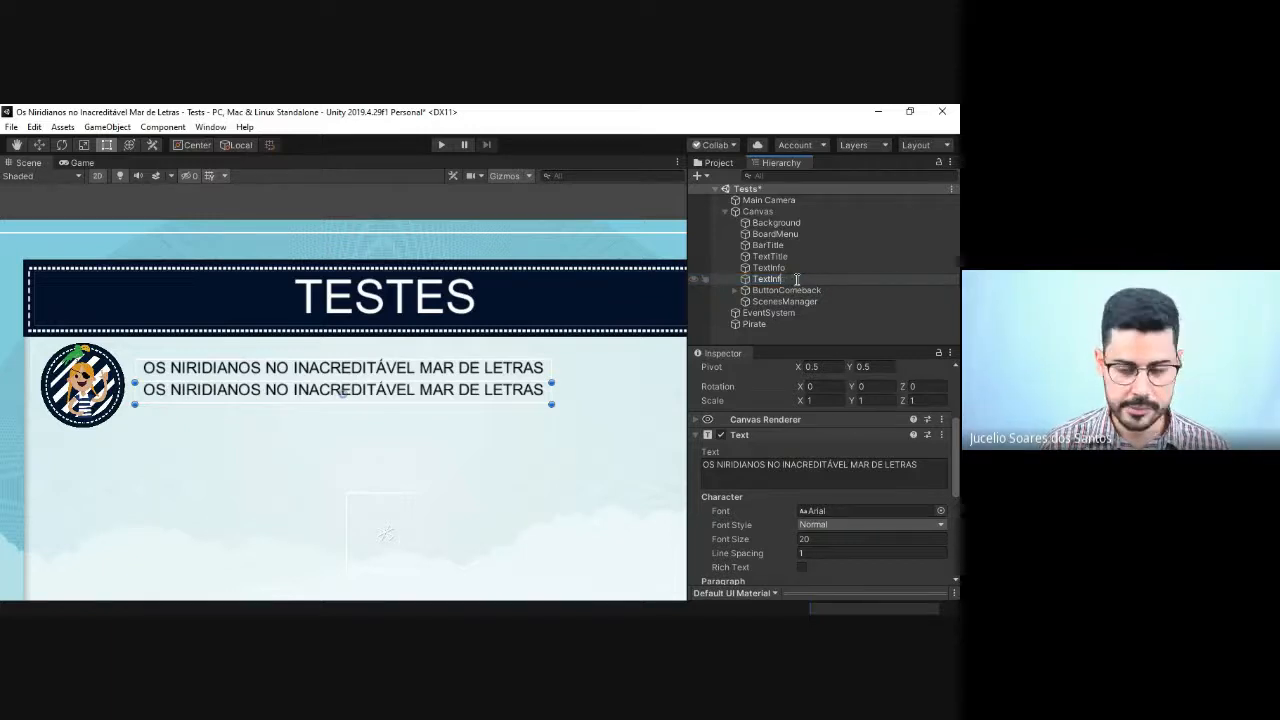
text(2)
key(Return)
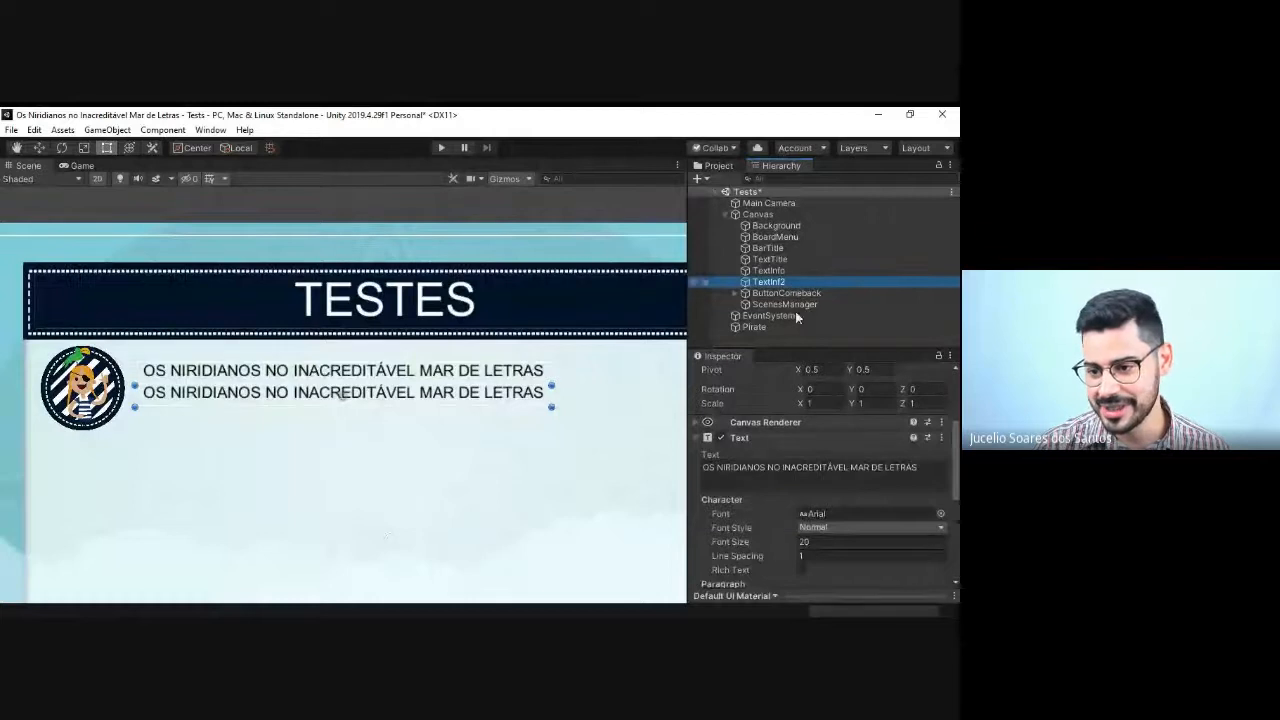
key(F2)
click(781, 282)
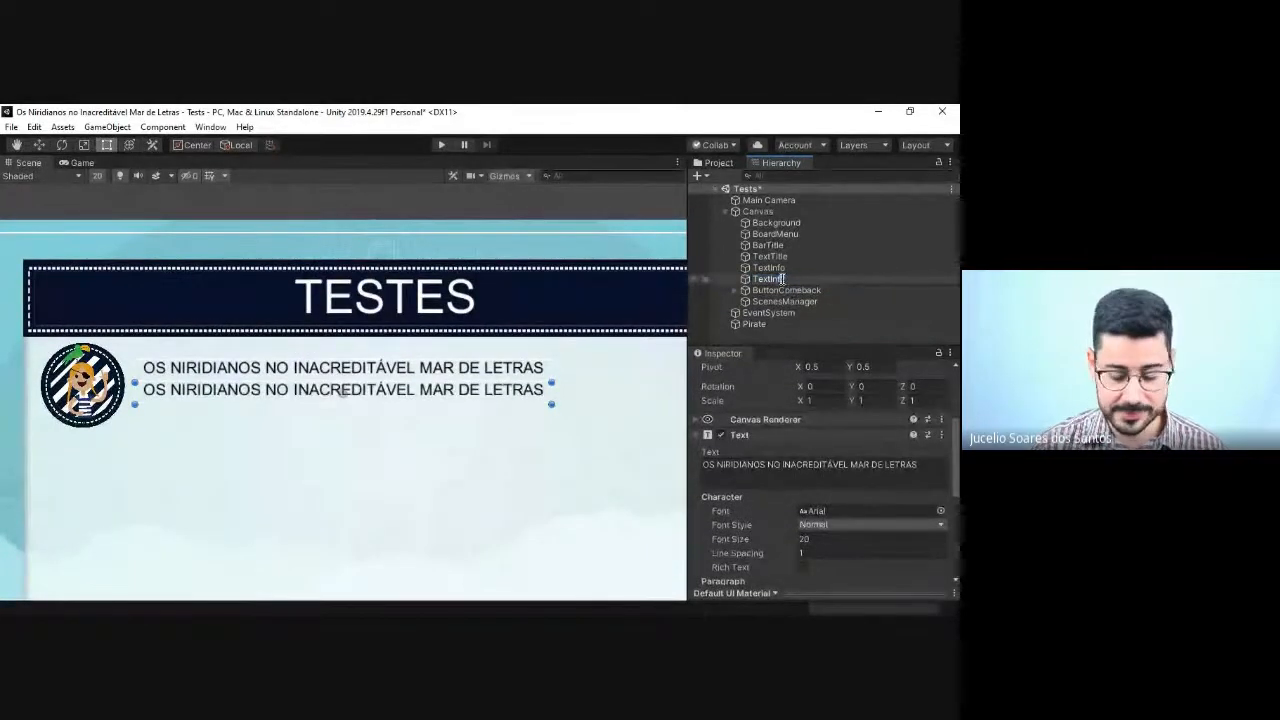
key(Return)
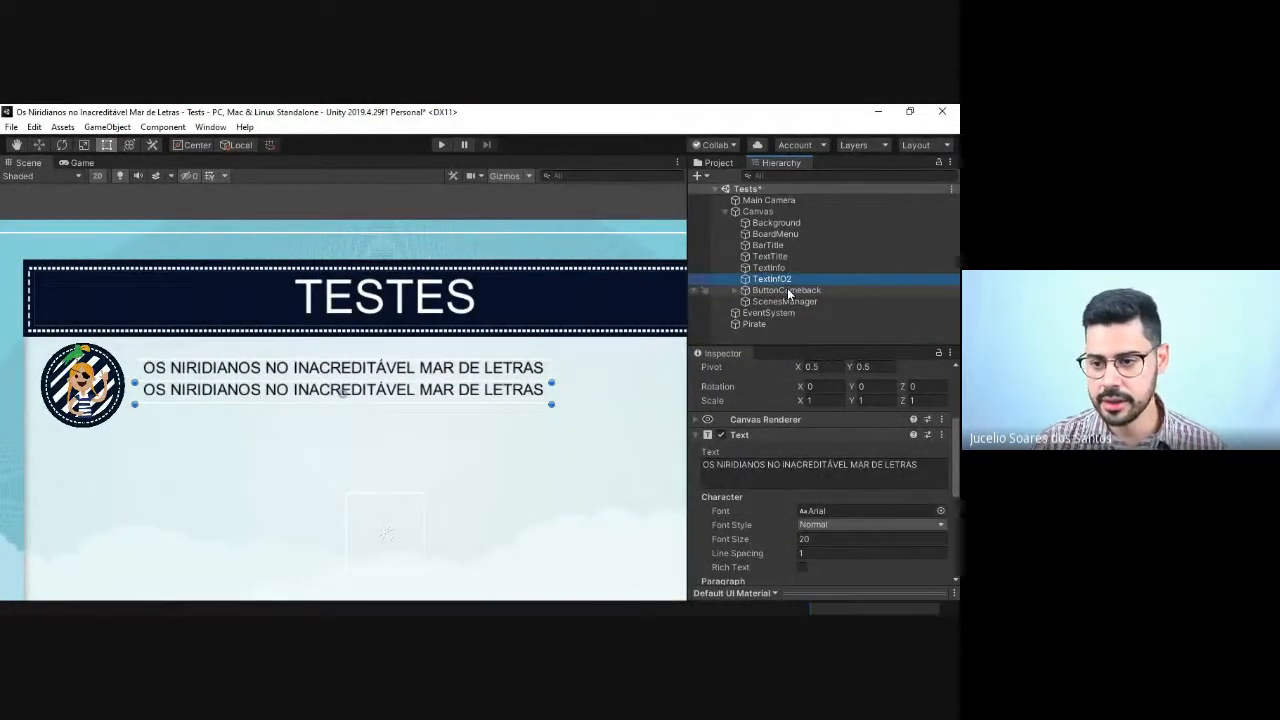
key(F2)
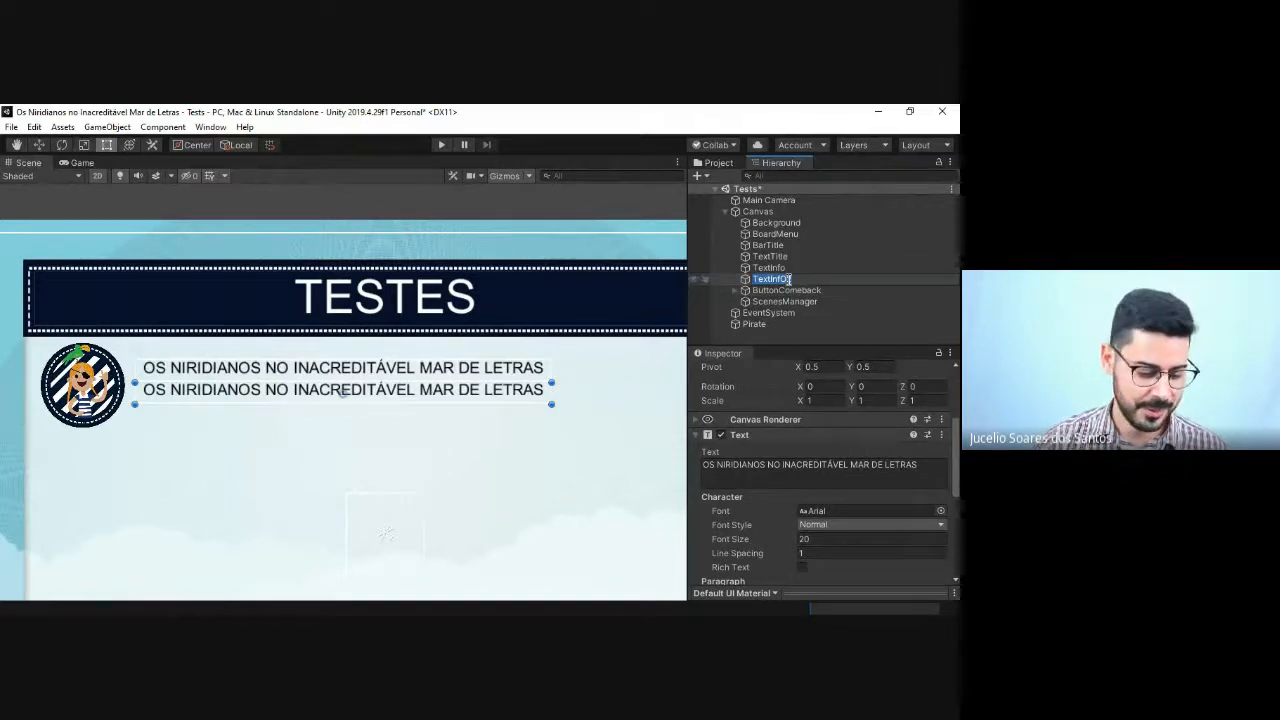
click(789, 279)
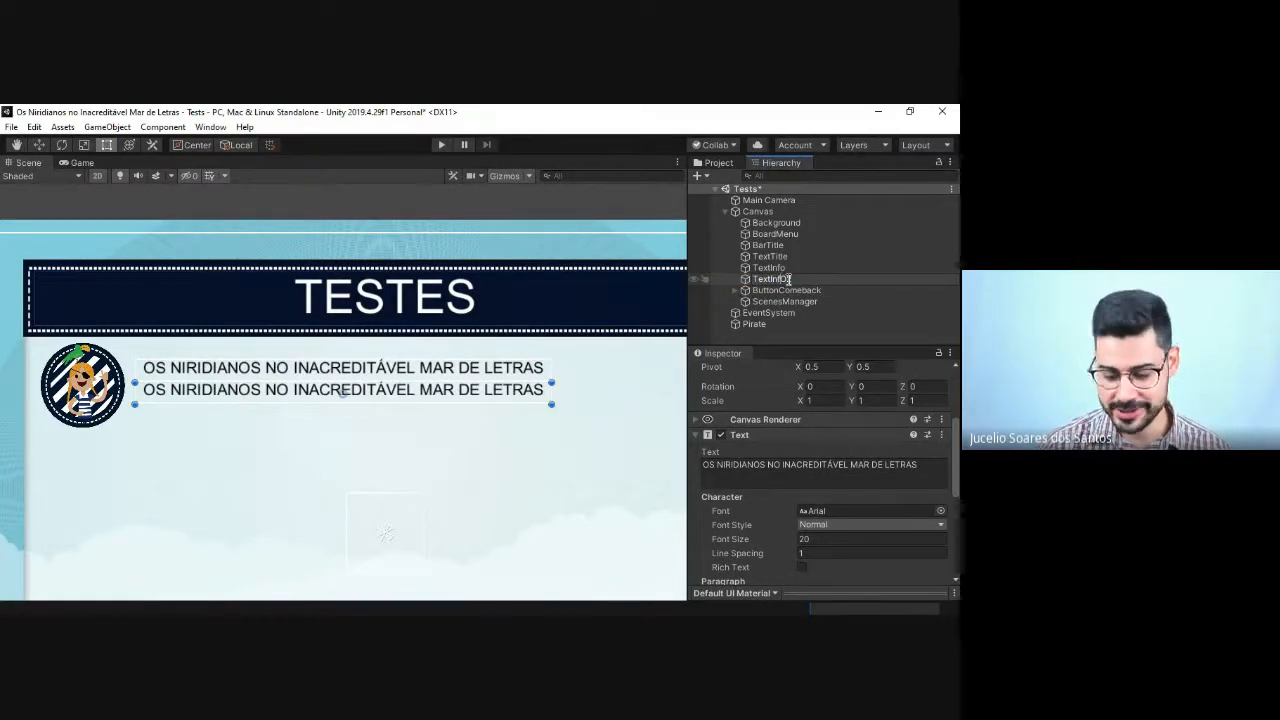
key(Return)
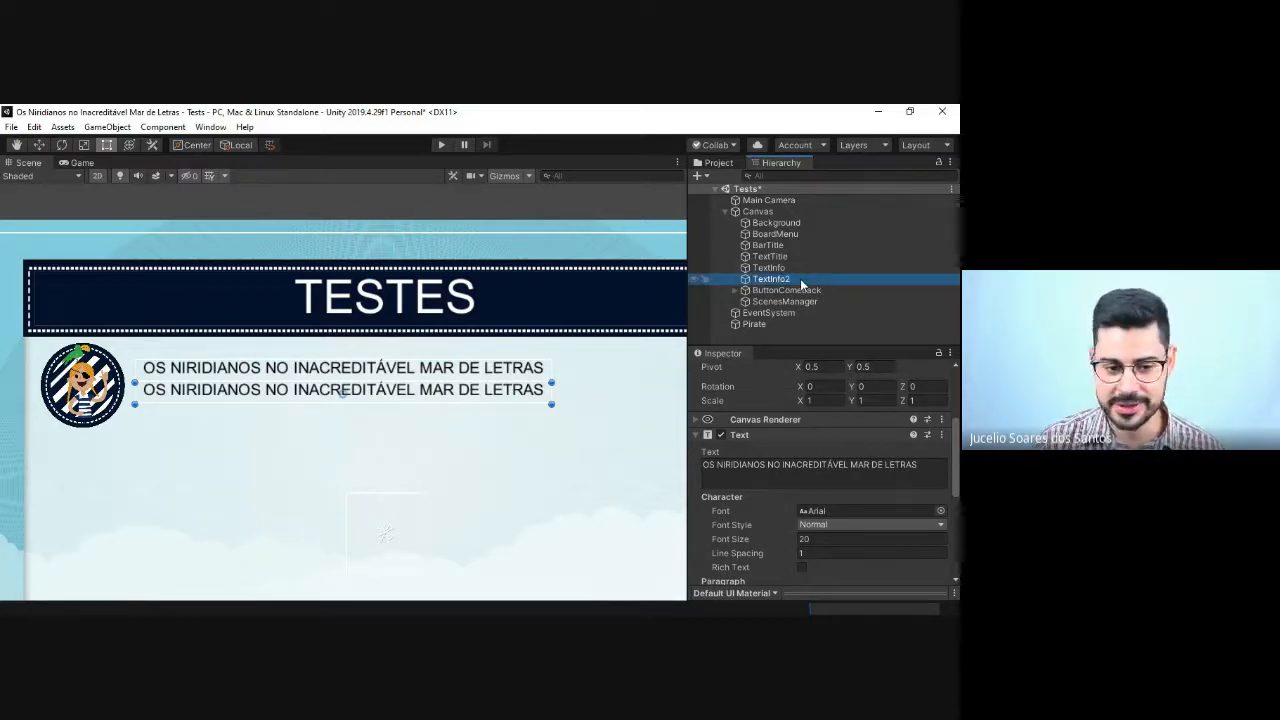
Step: Clear TextInfo2's text content and set its font size to 16
click(791, 466)
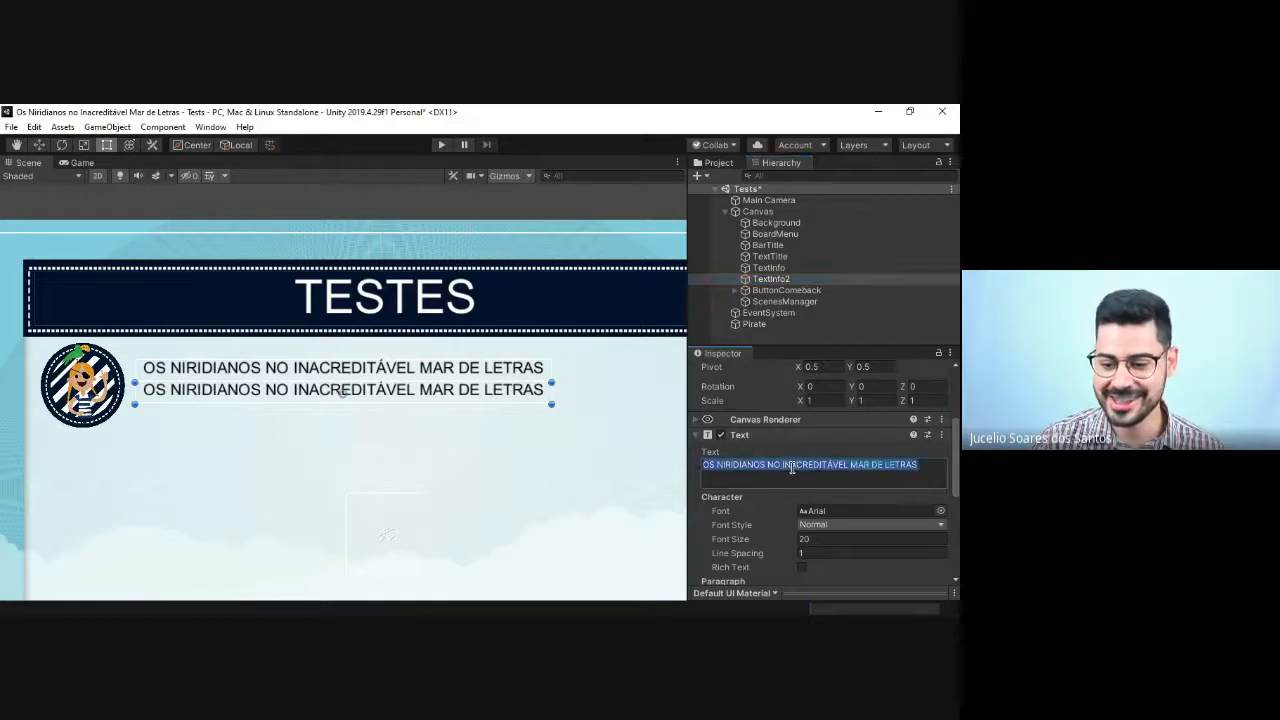
key(alt+Tab)
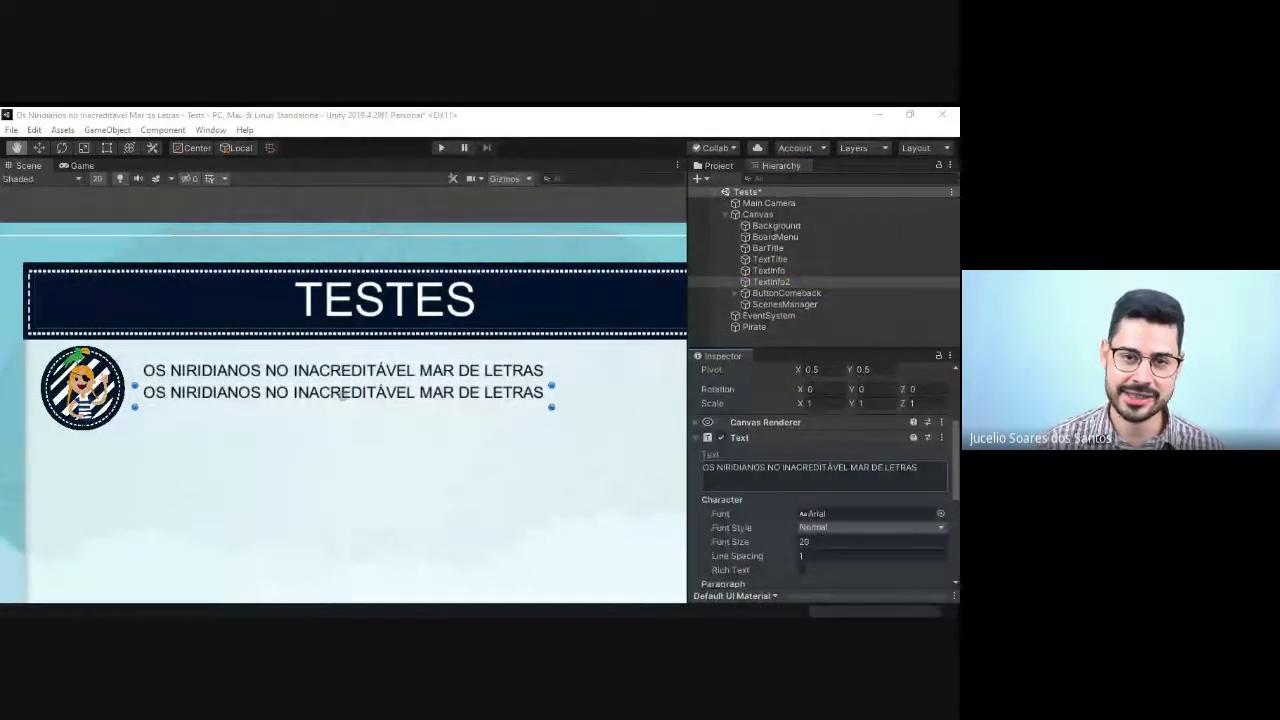
key(alt+Tab)
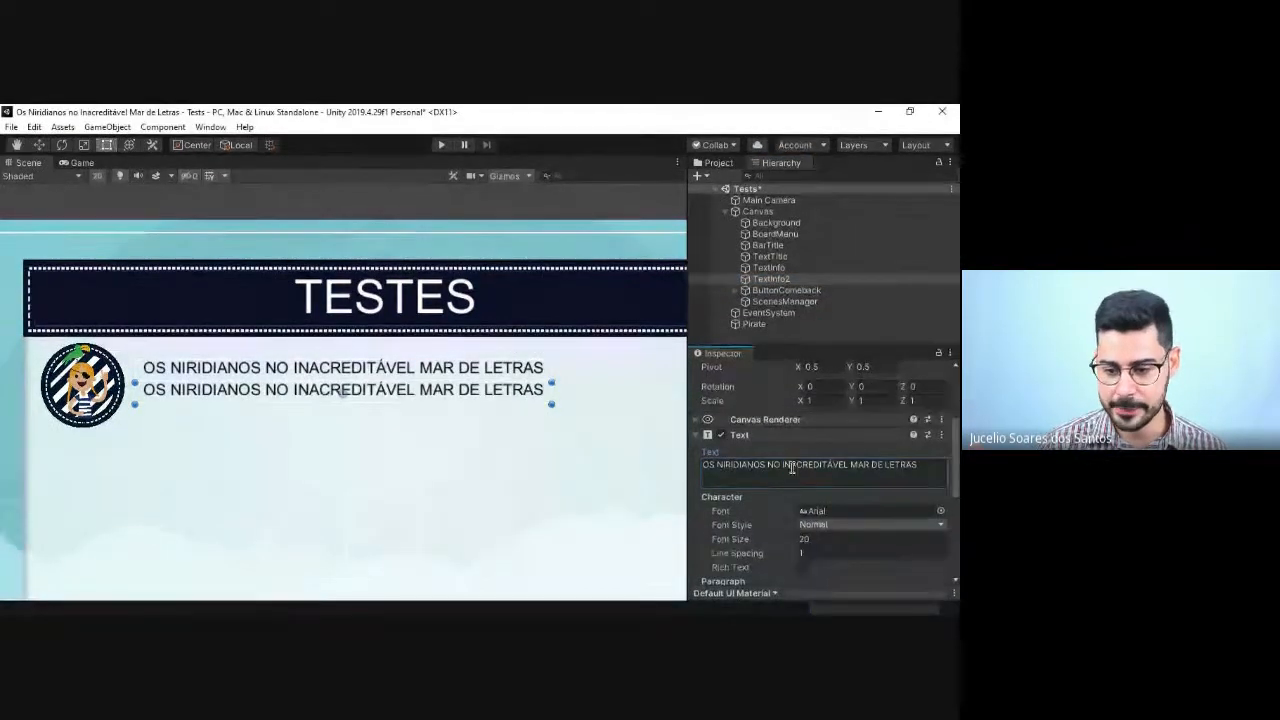
click(791, 466)
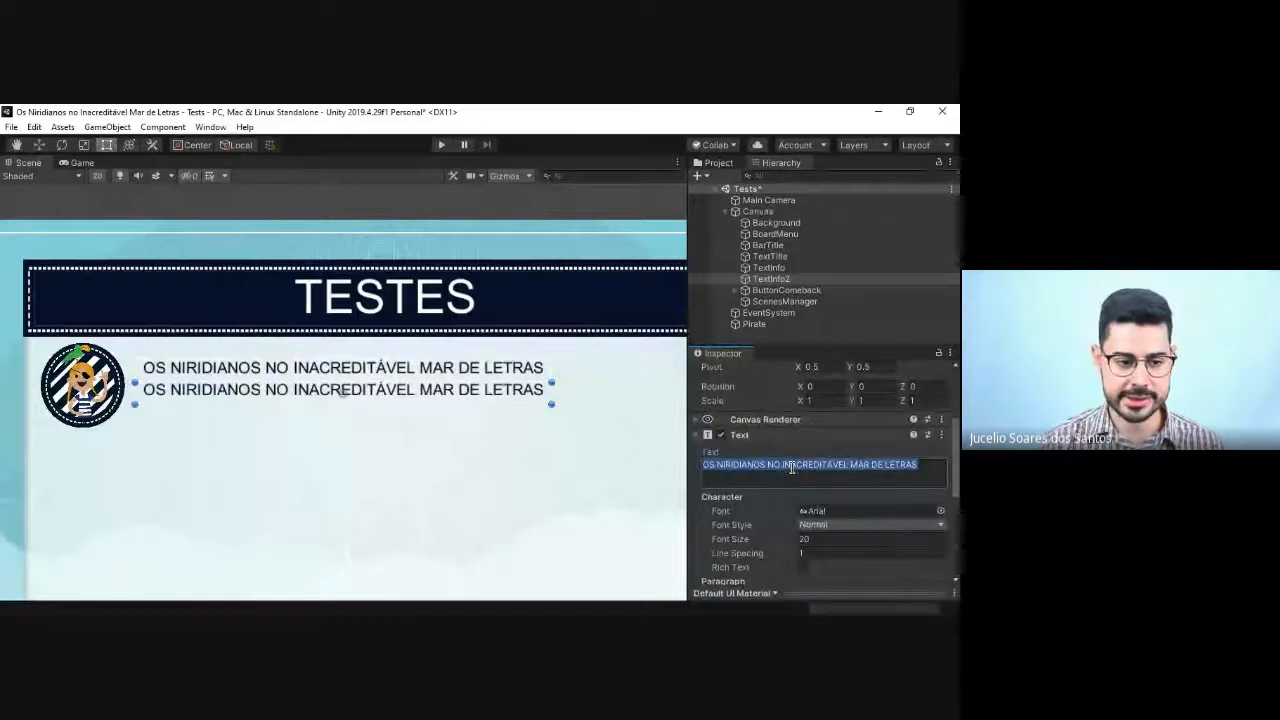
key(BackSpace)
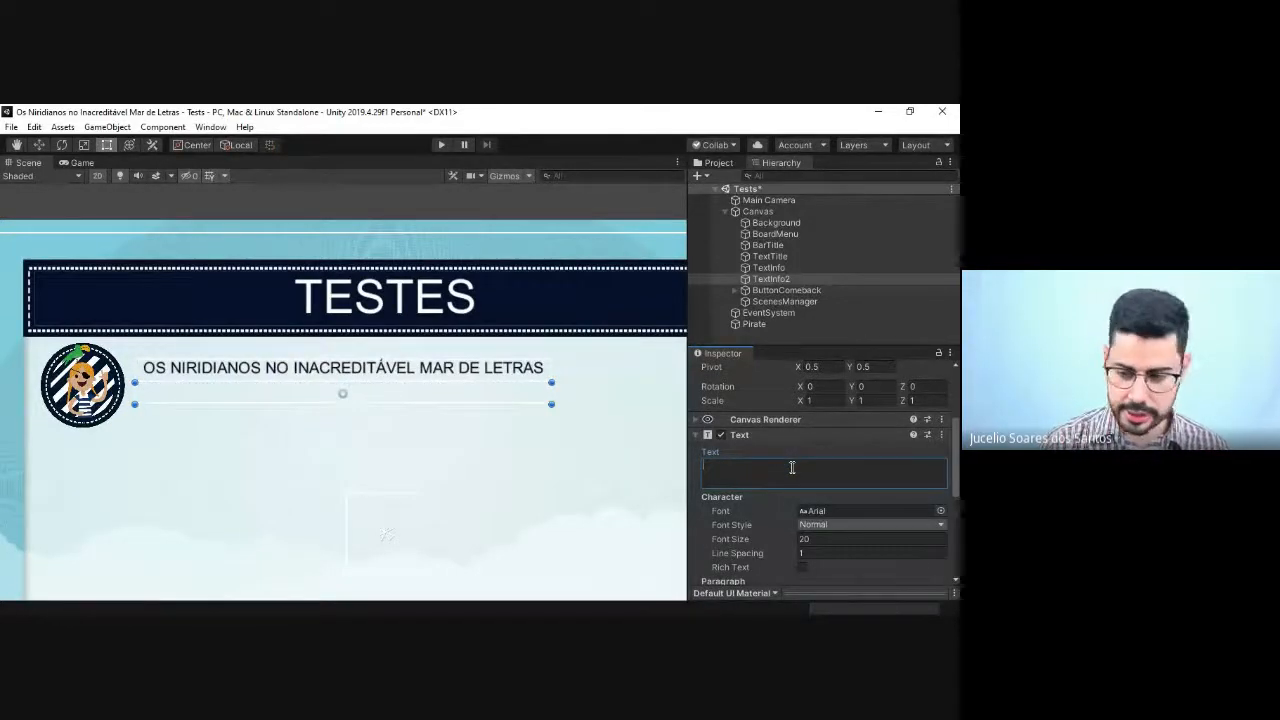
click(827, 541)
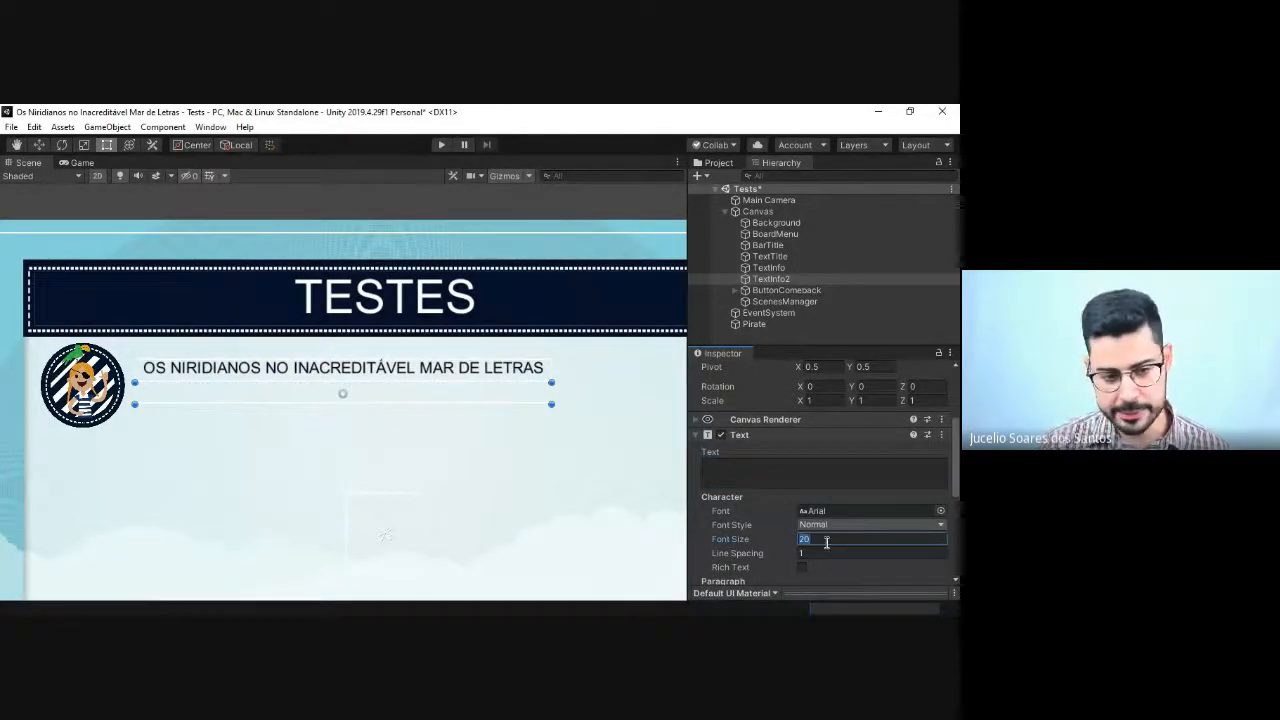
text(16)
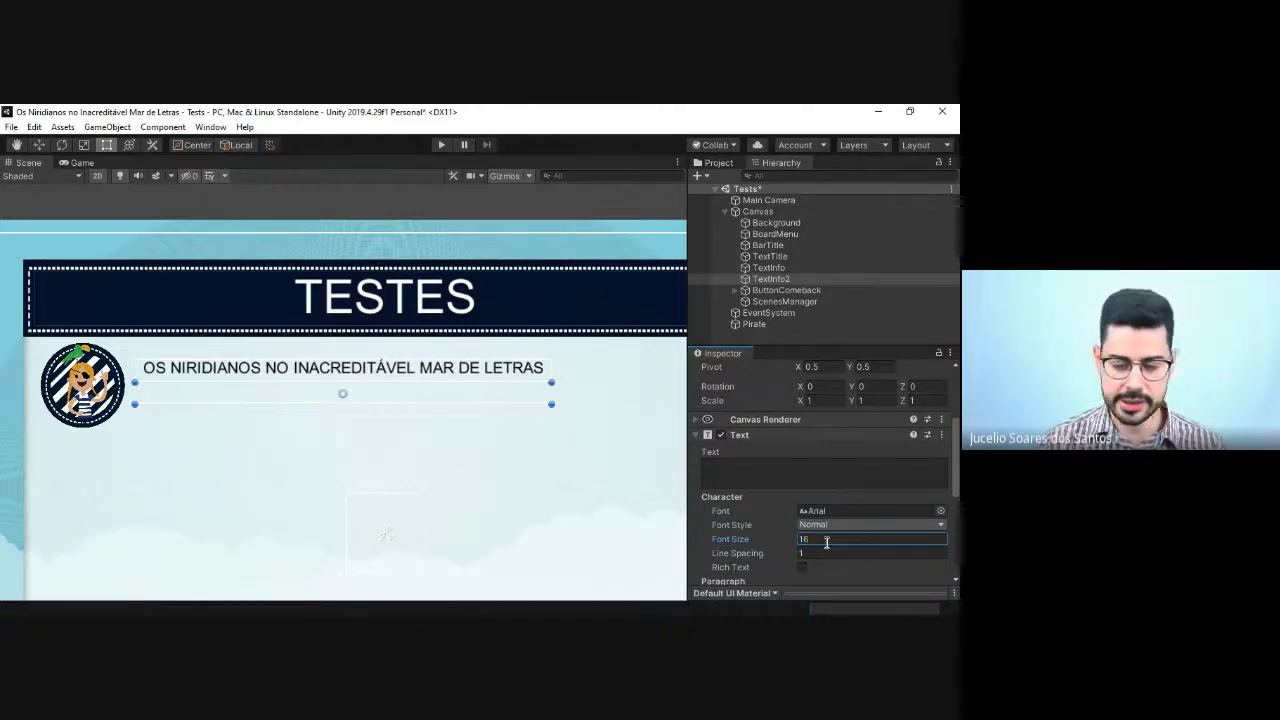
click(784, 478)
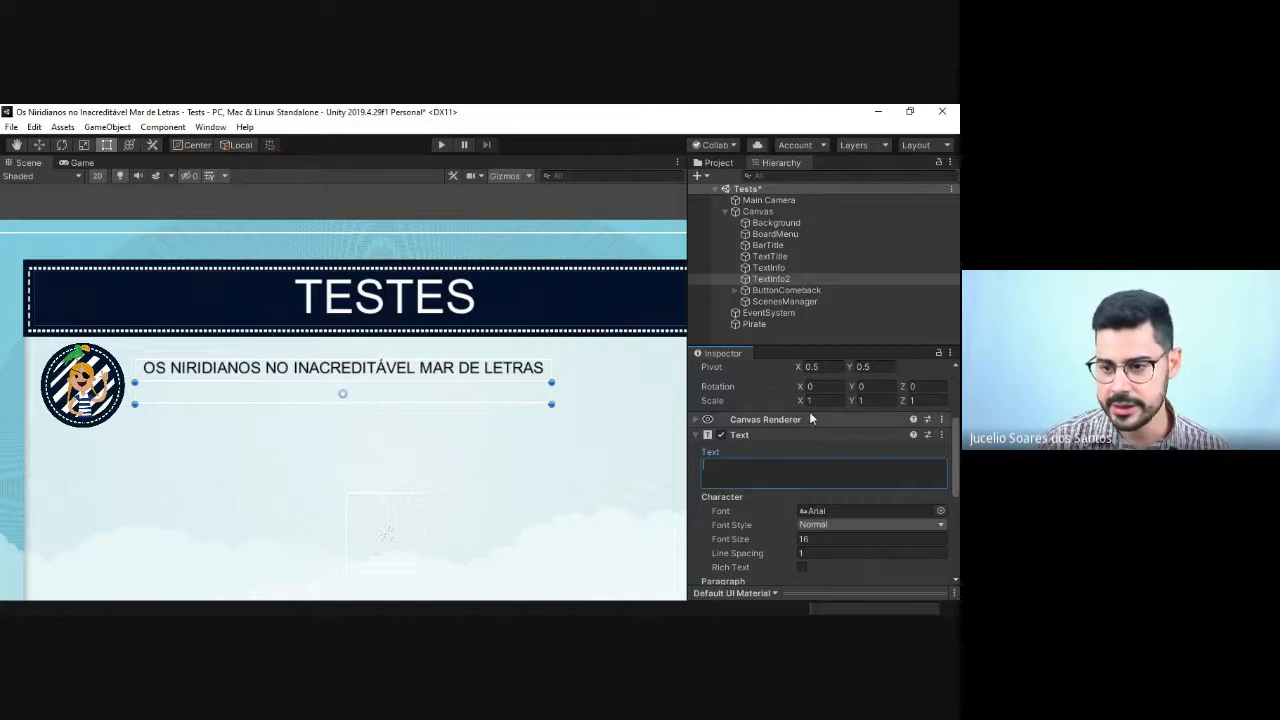
Step: Set the font style of the TextInfo game title to Bold
click(782, 268)
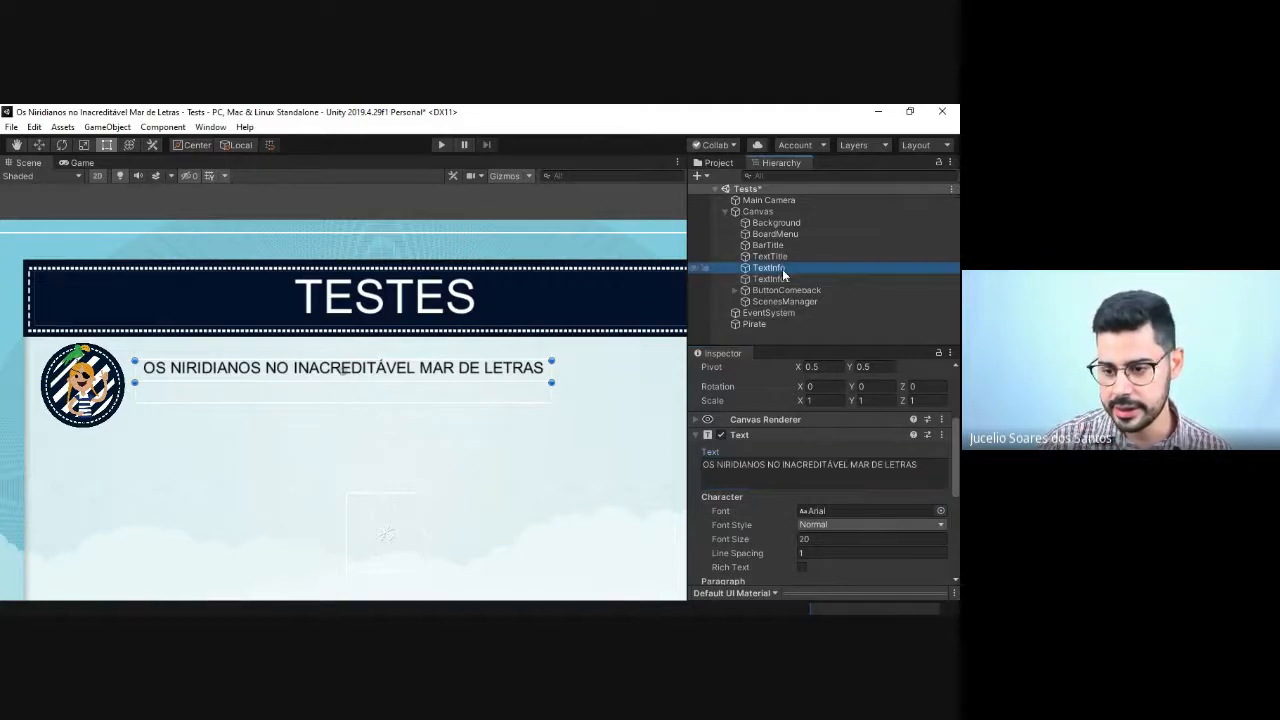
click(828, 525)
click(832, 557)
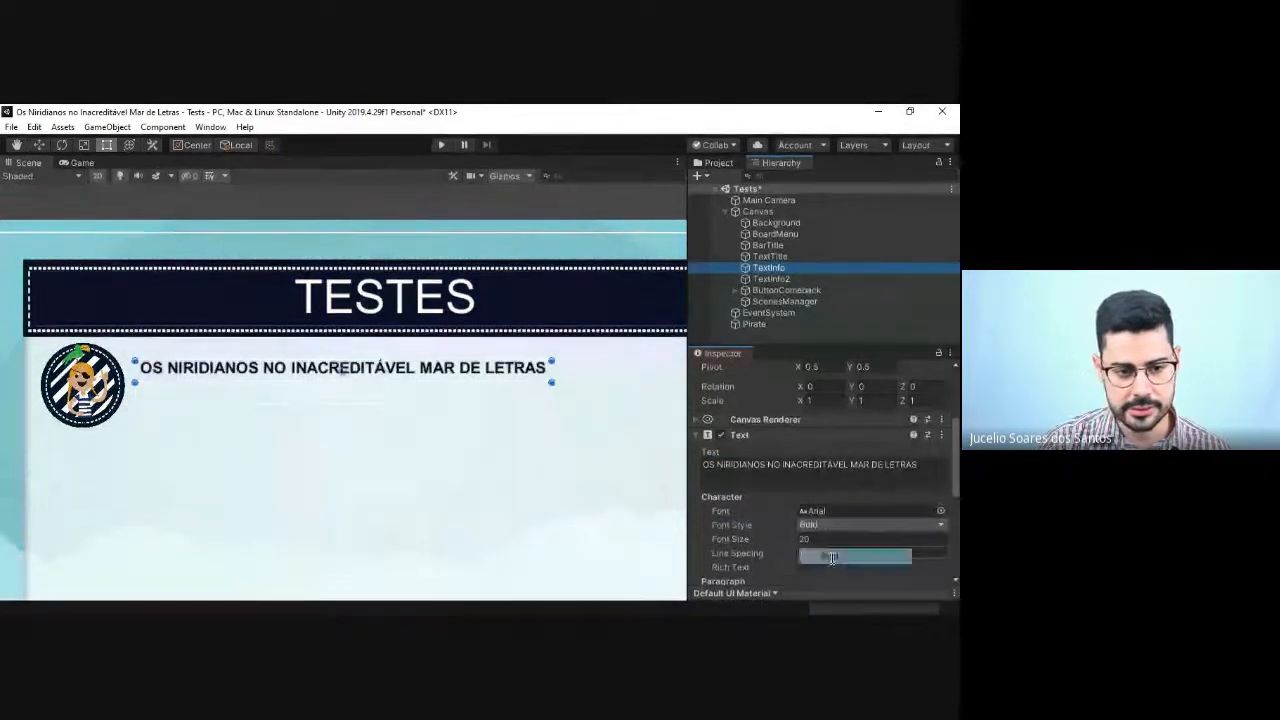
Step: Set TextInfo2's text to "Aliteração, Segmentação, Memória Visual, Rima e Coordenação Viso Motora"
click(771, 279)
click(733, 472)
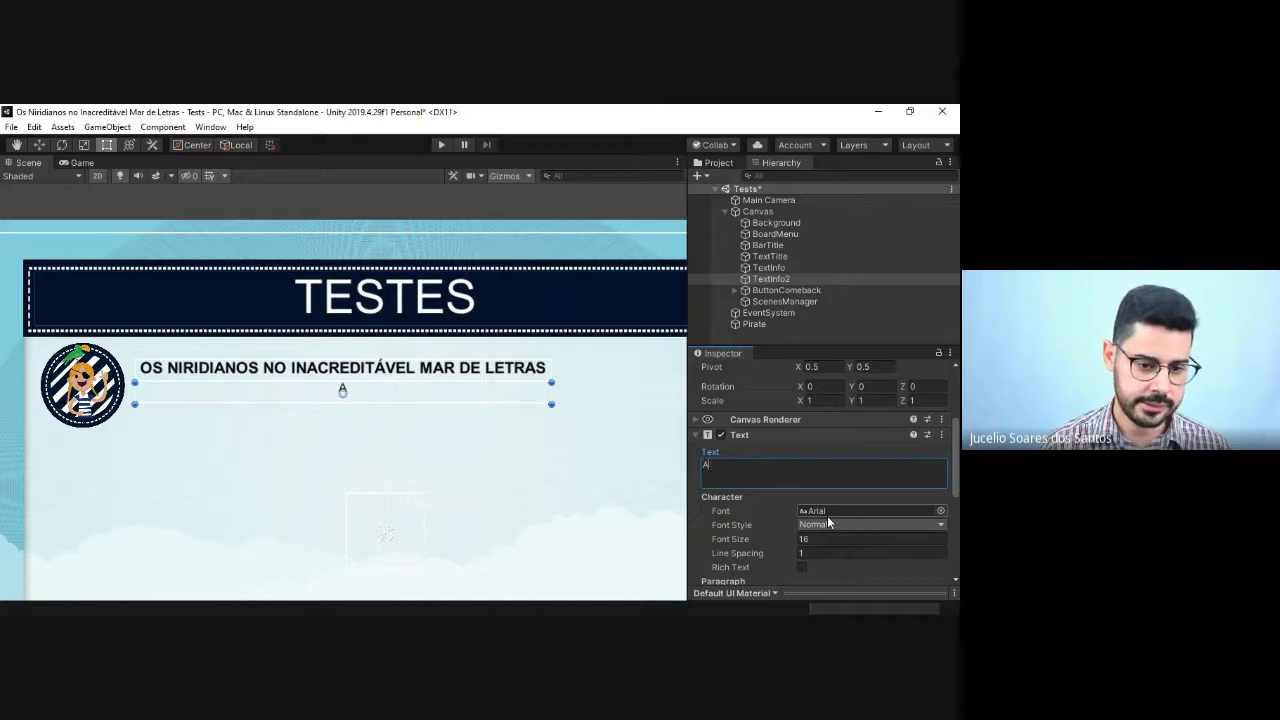
text(açã)
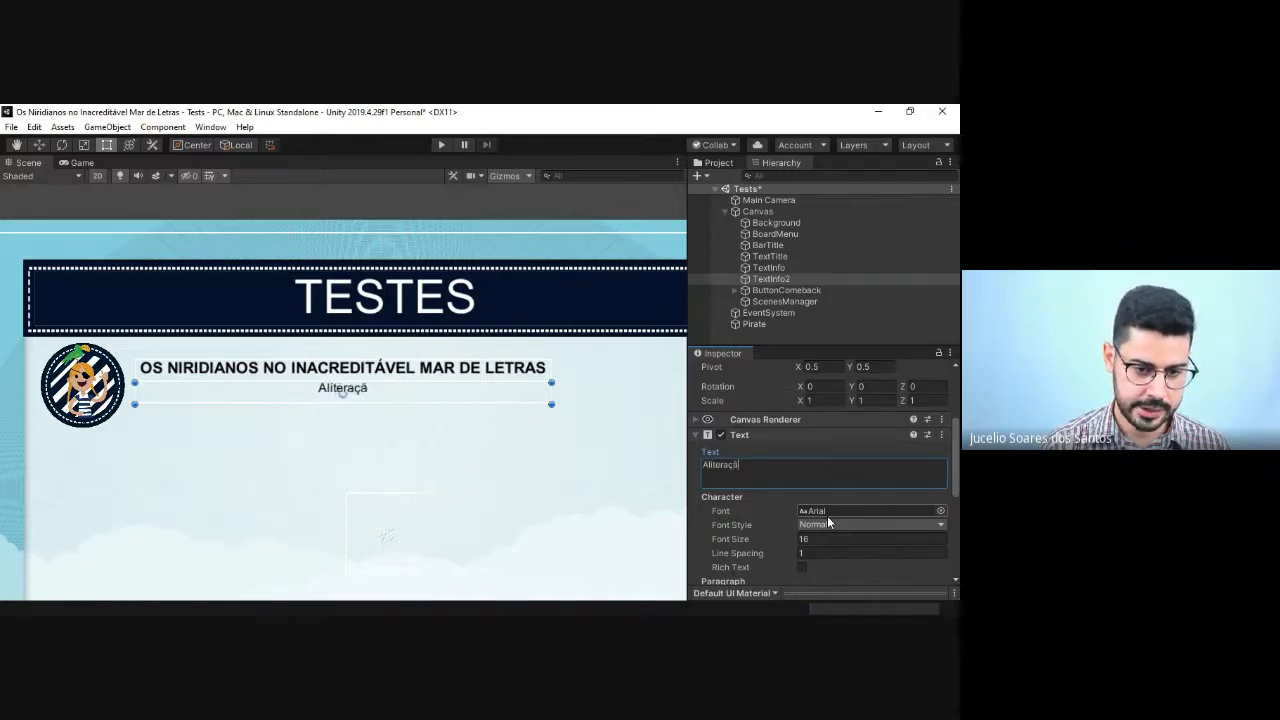
text(o, Segmentaç)
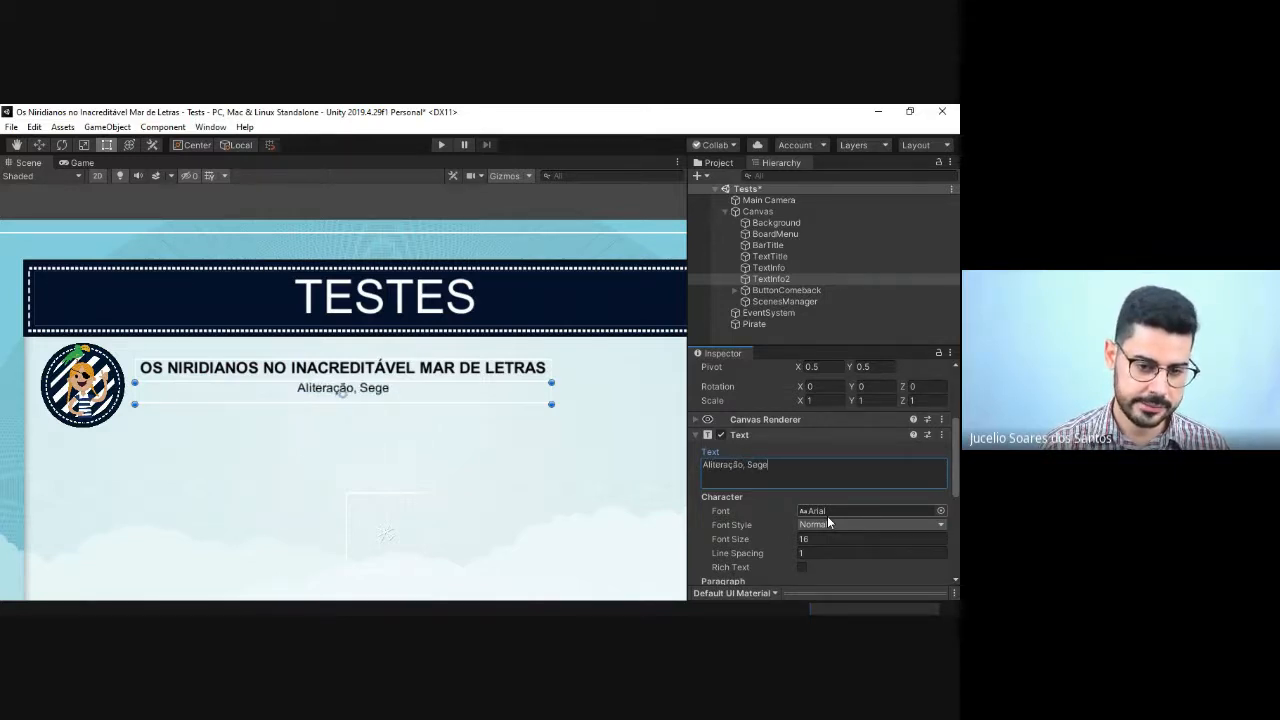
text(ão)
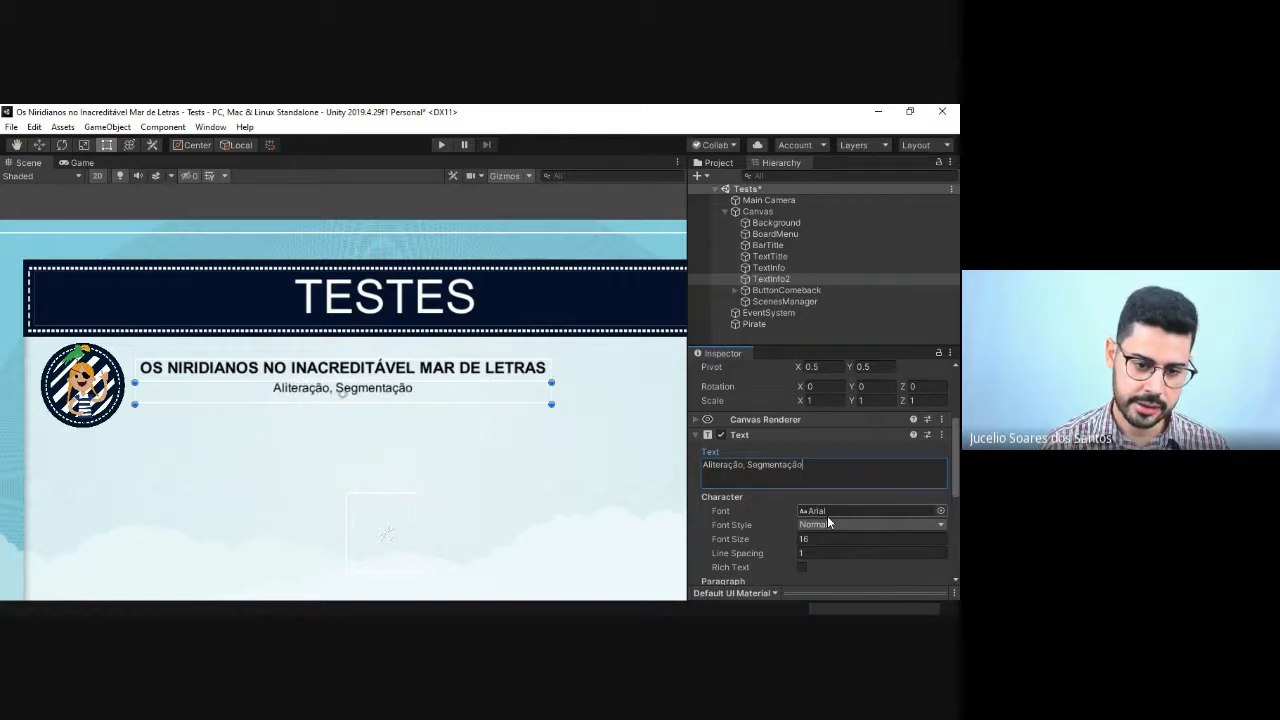
text(, Memóriva)
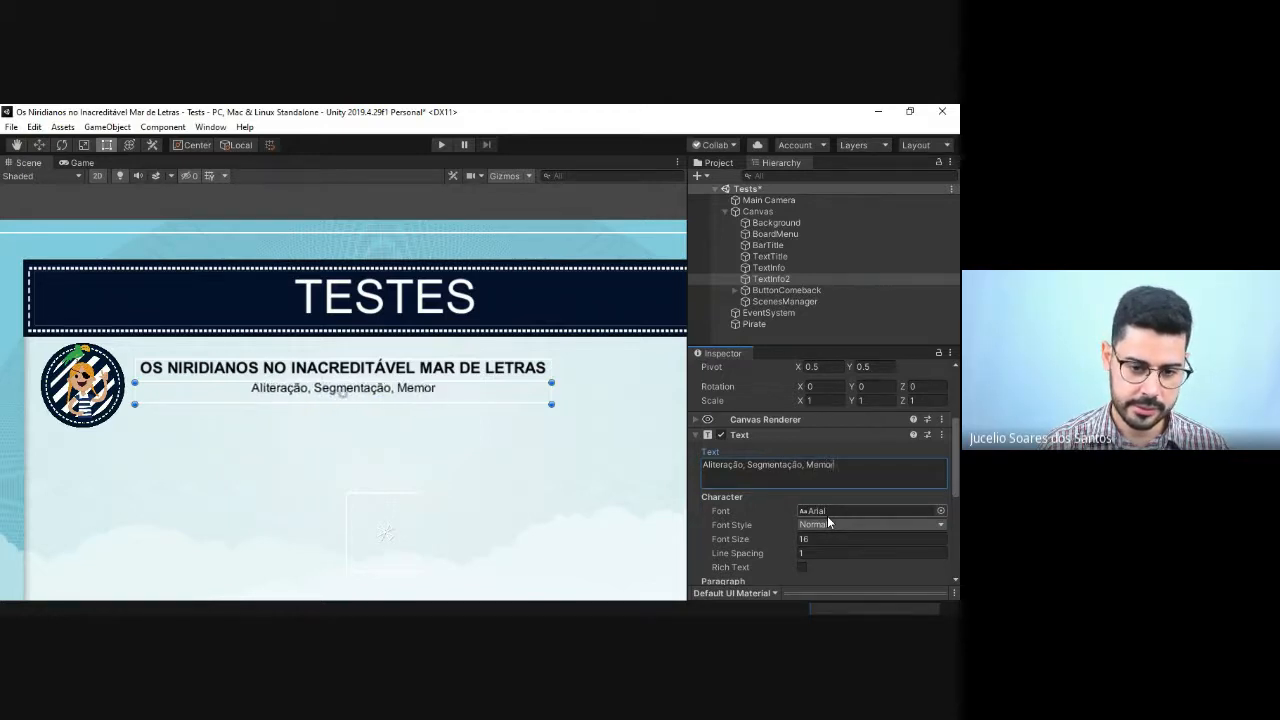
key(BackSpace)
key(BackSpace)
text(a Vis)
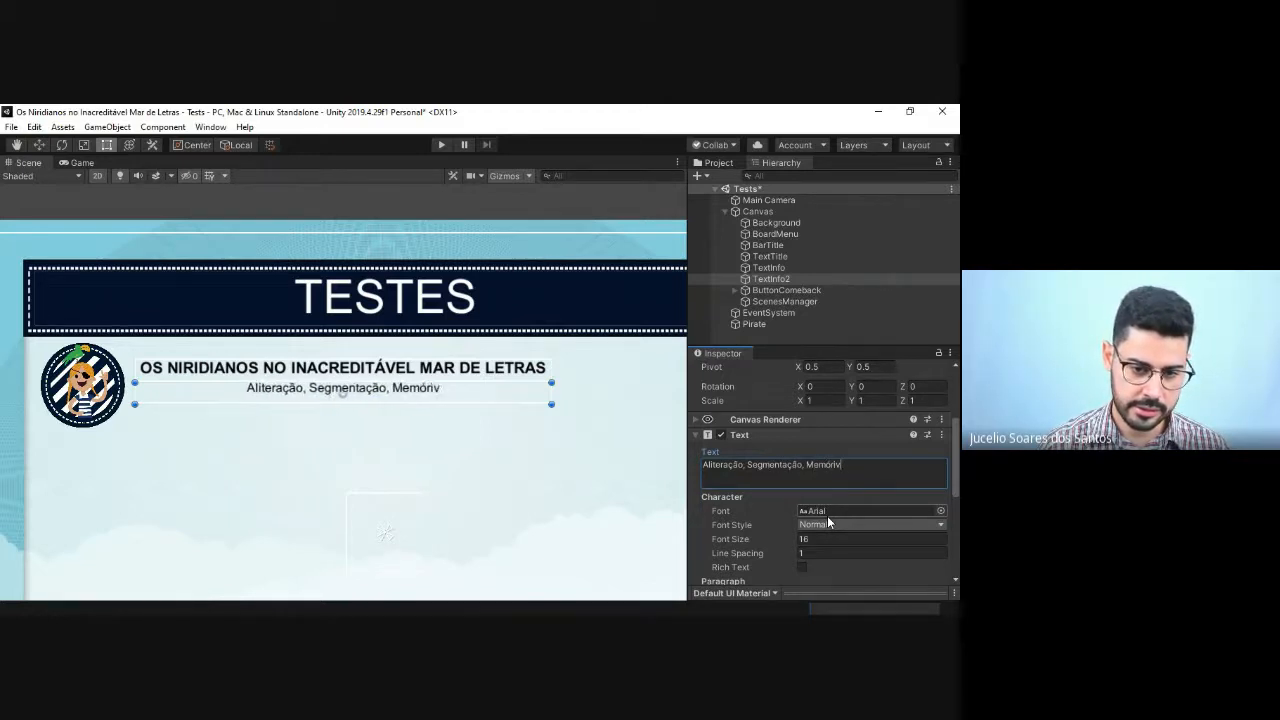
text(ual)
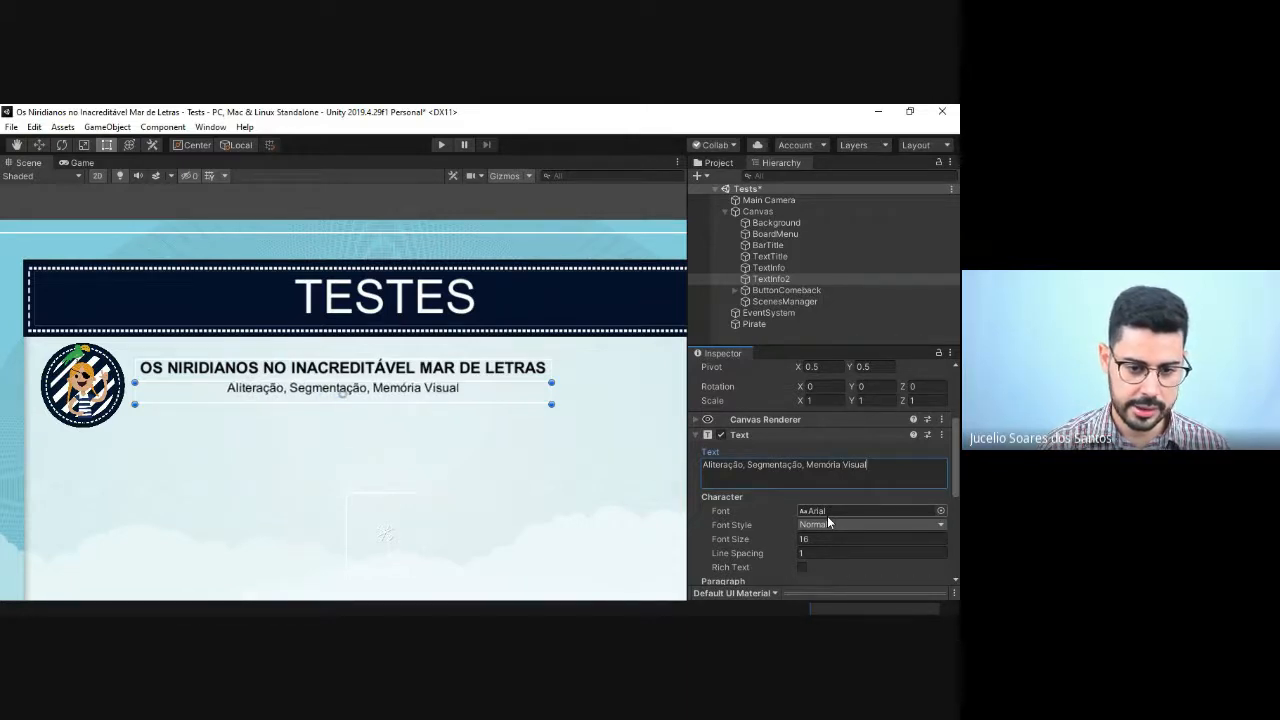
text(, Rima )
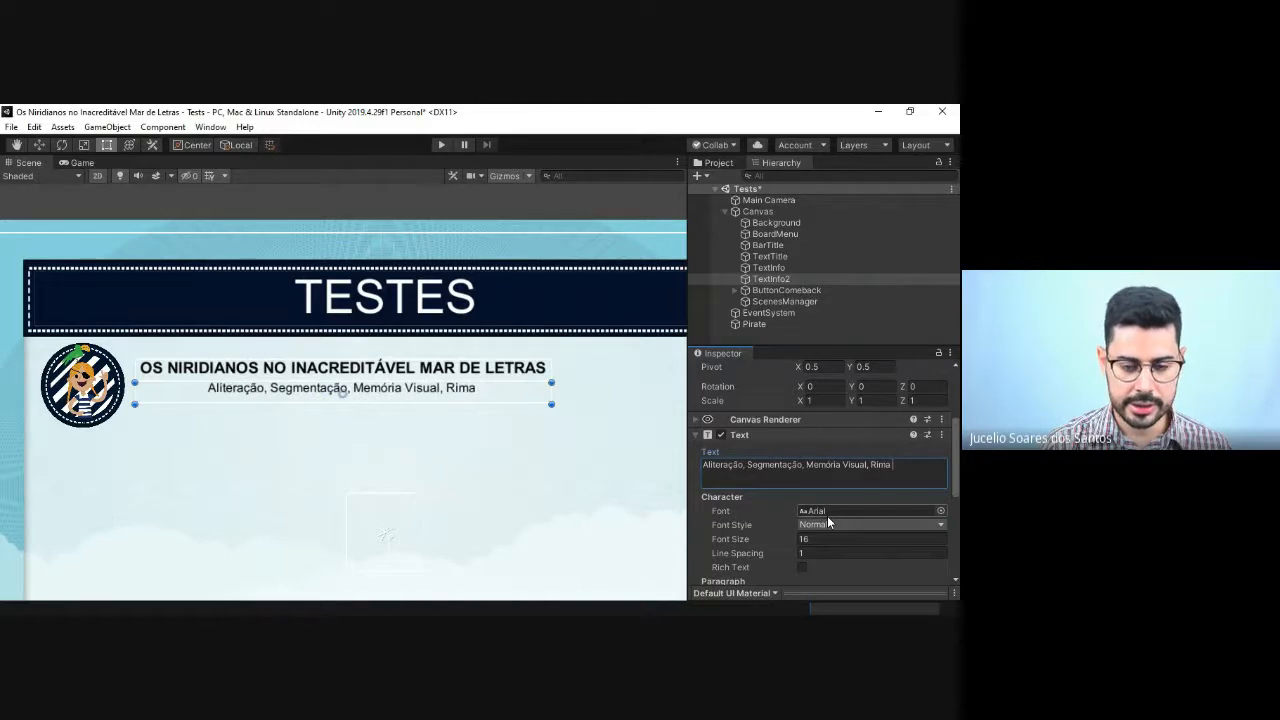
text(e Coo)
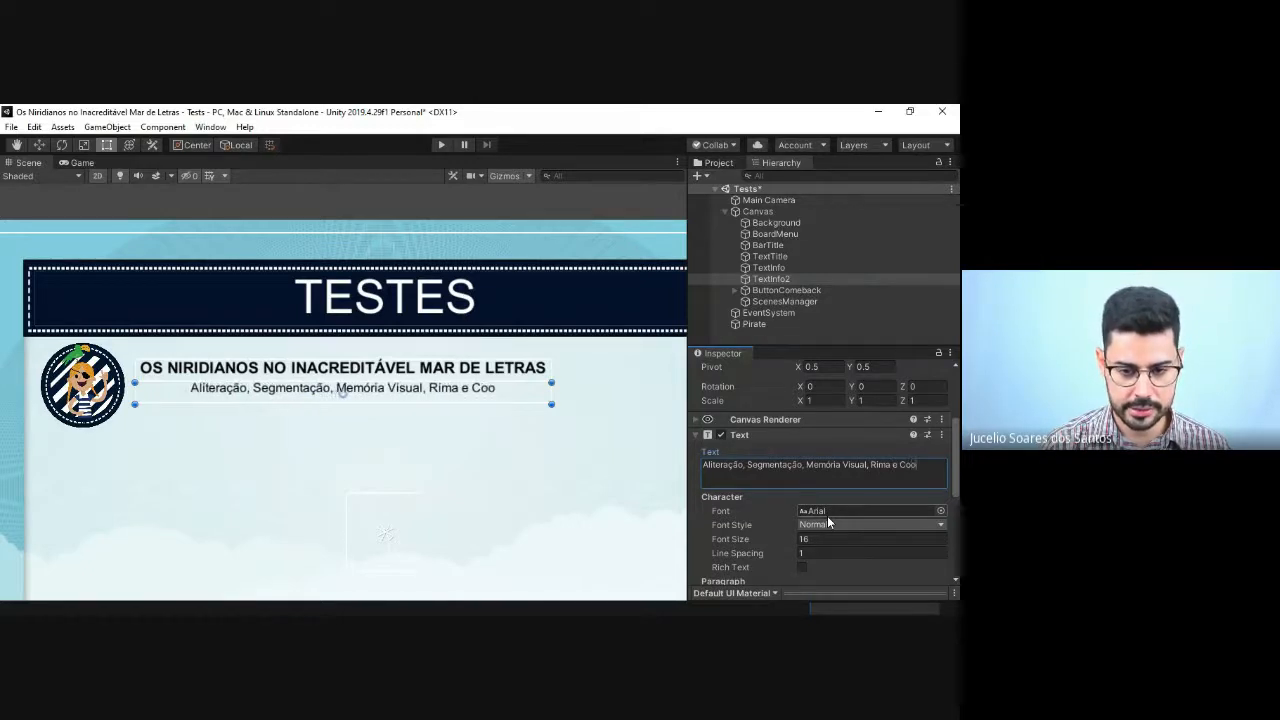
text(rdenação)
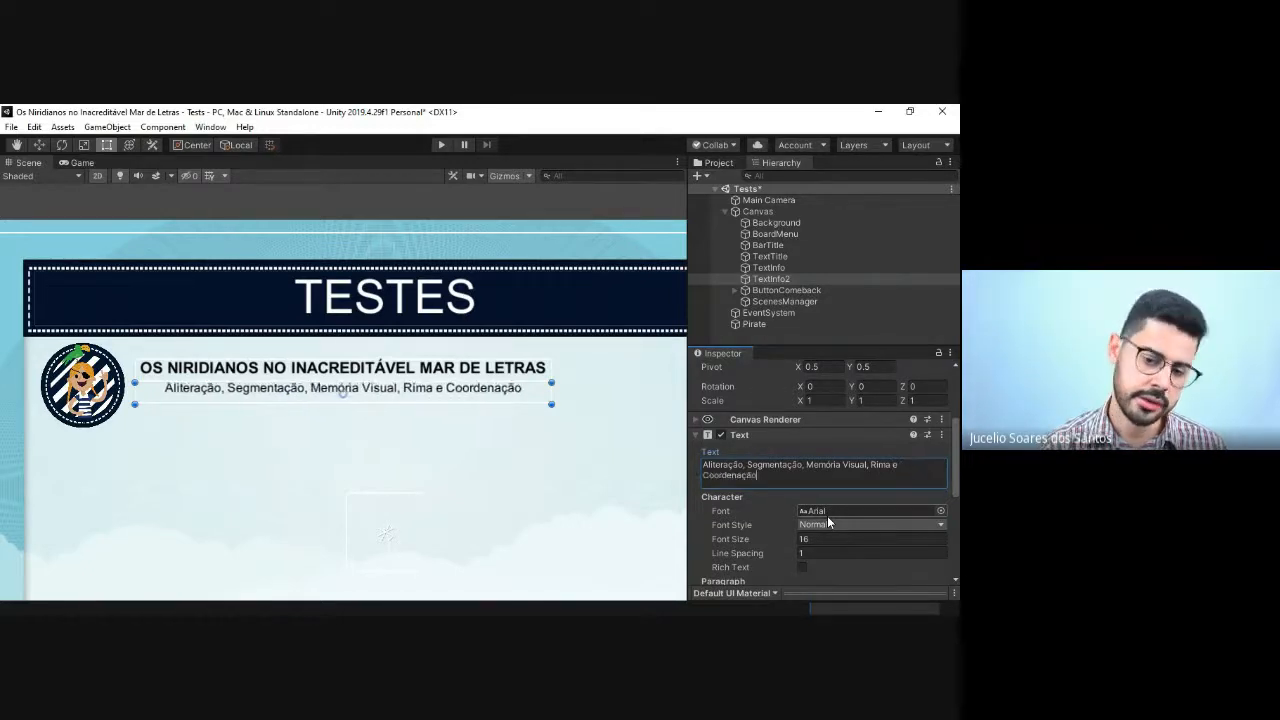
text( Viso Mo)
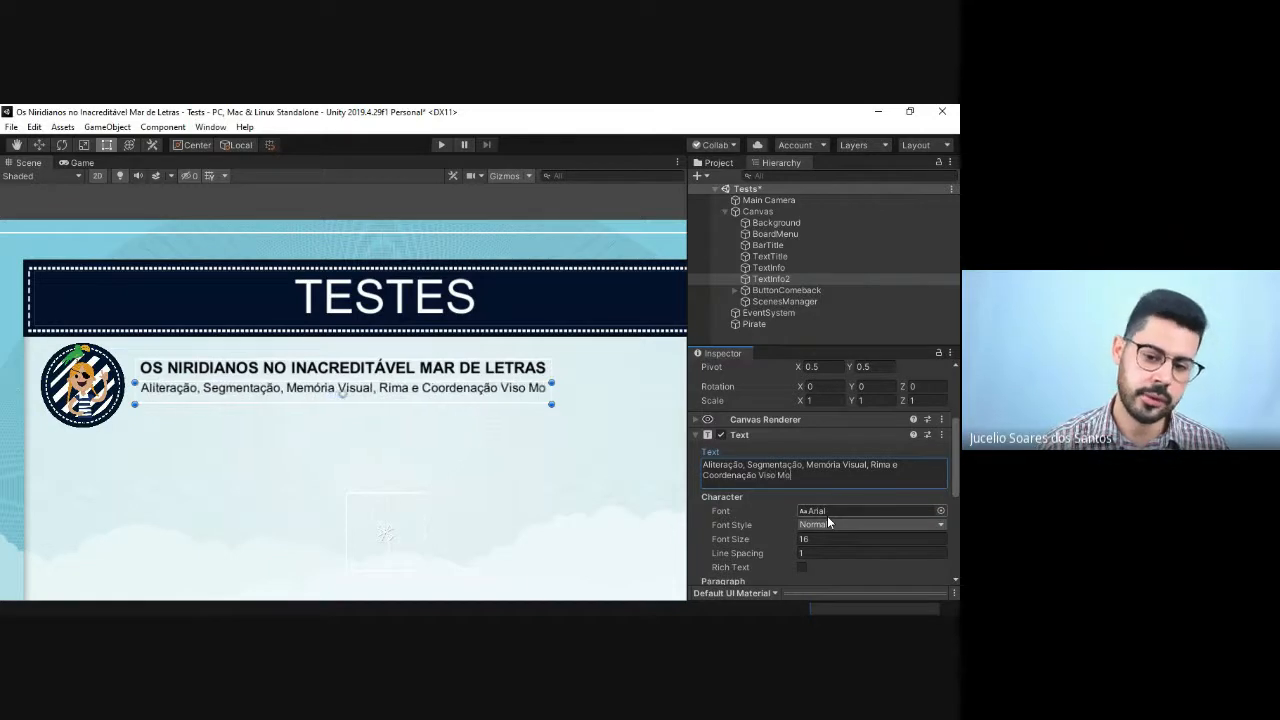
text(to)
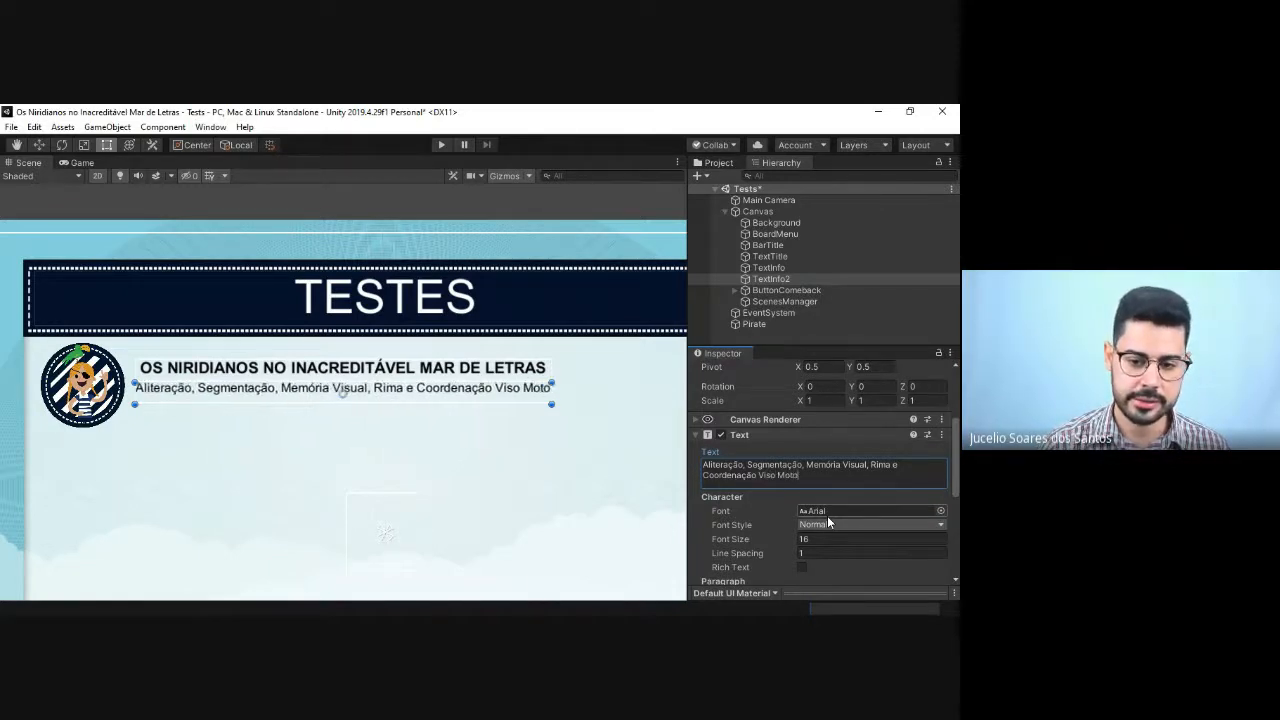
text(ra)
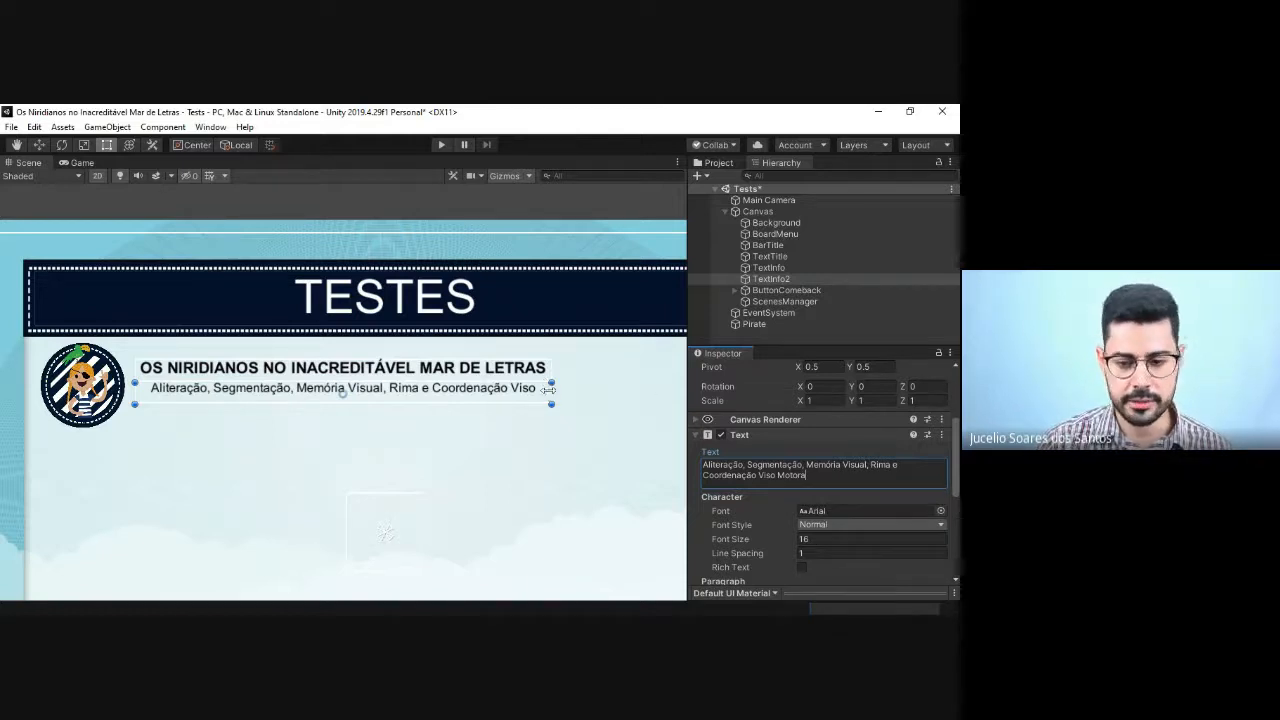
Step: Widen the TextInfo2 box until the full description fits on one line, and widen the TextInfo box to match
drag(549, 389, 575, 392)
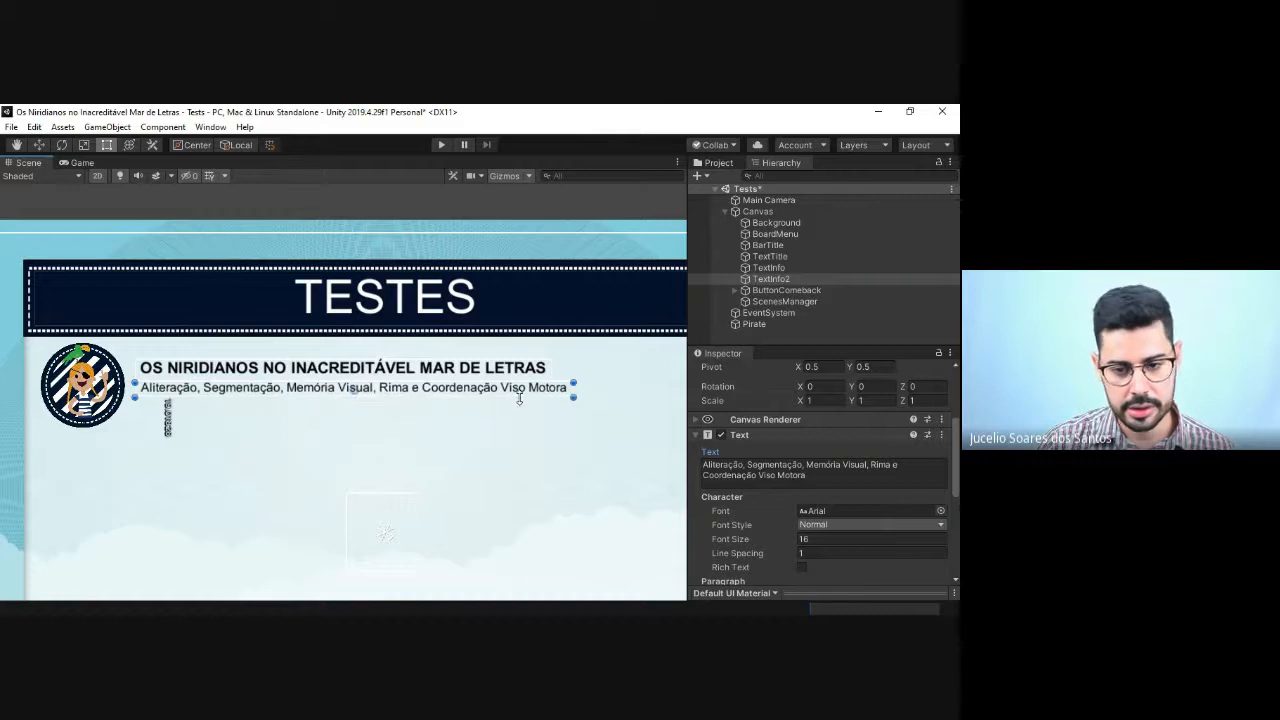
click(547, 374)
drag(551, 372, 573, 372)
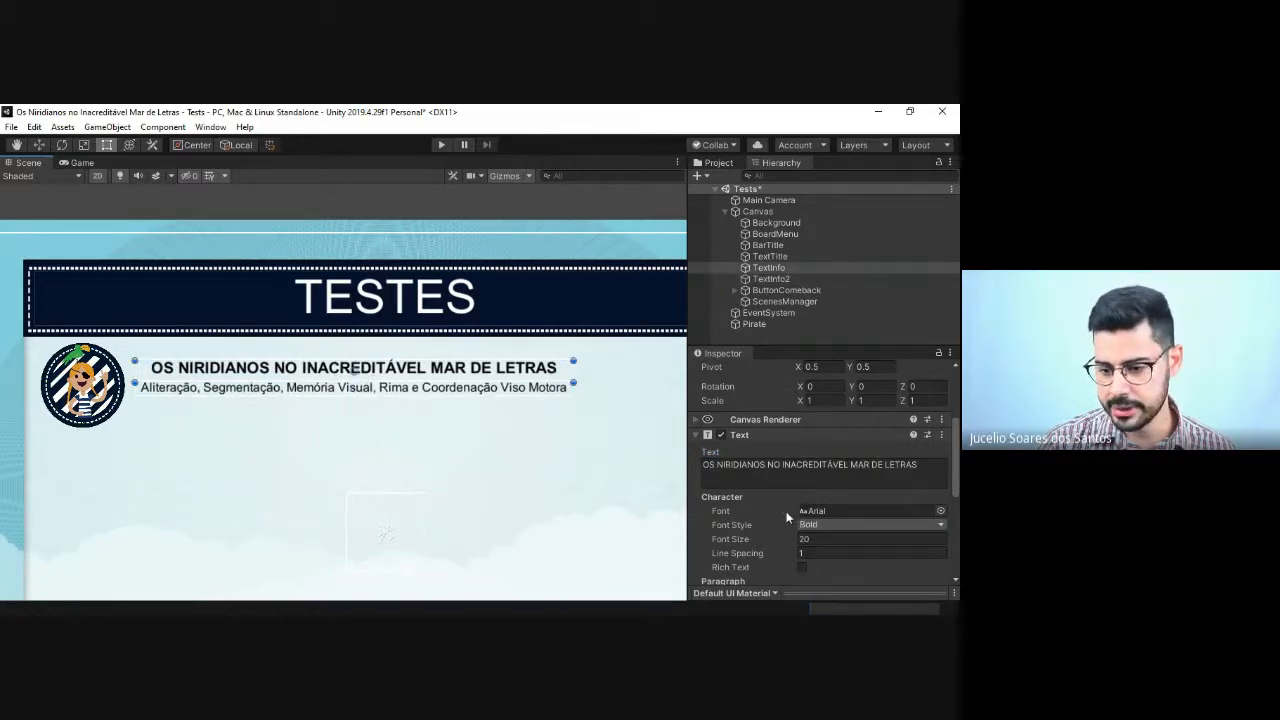
Step: Left-align the TextInfo game title within its box
scroll(800, 529, down, 5)
click(803, 386)
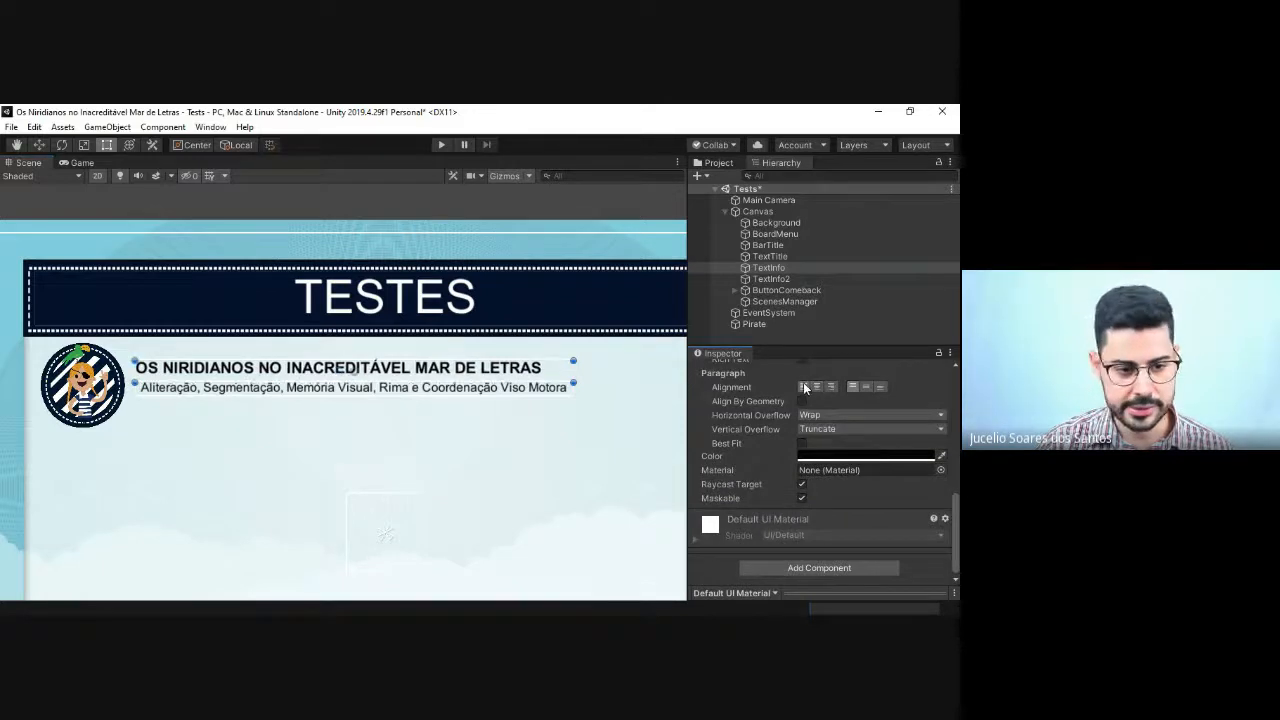
click(657, 410)
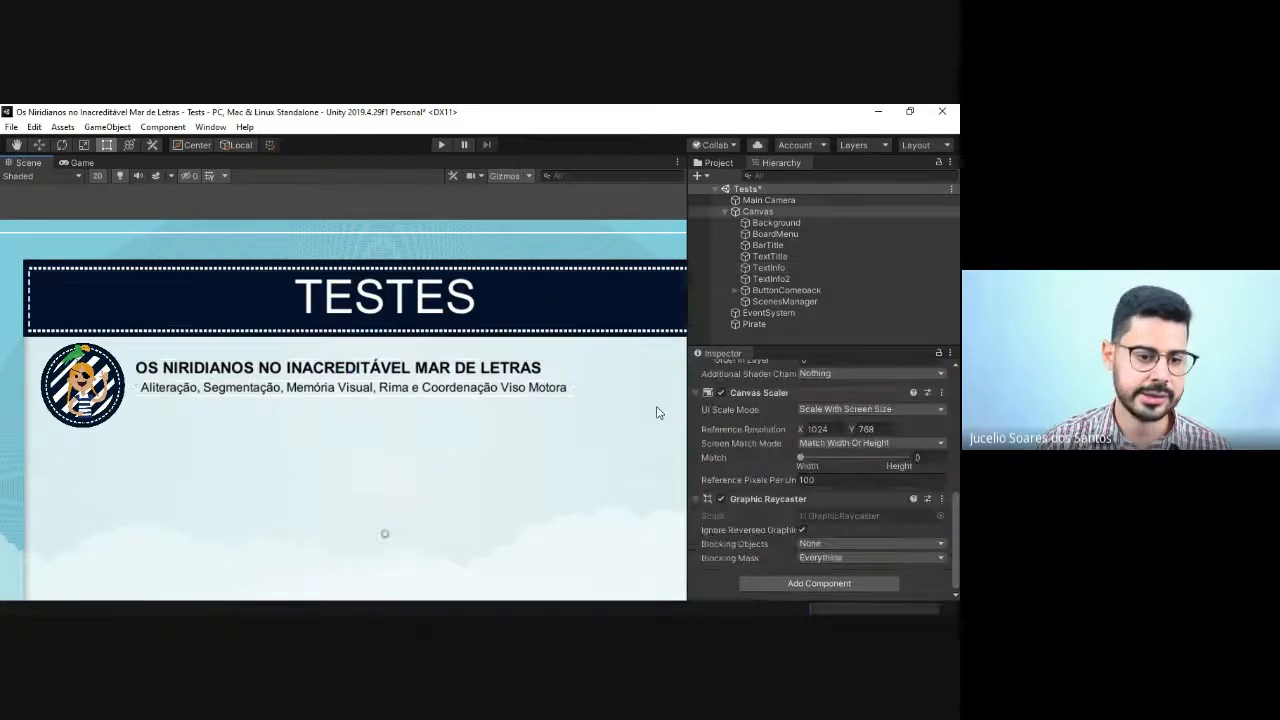
Step: Set TextInfo2's font size to 15 and left-align its text under the game title
click(352, 400)
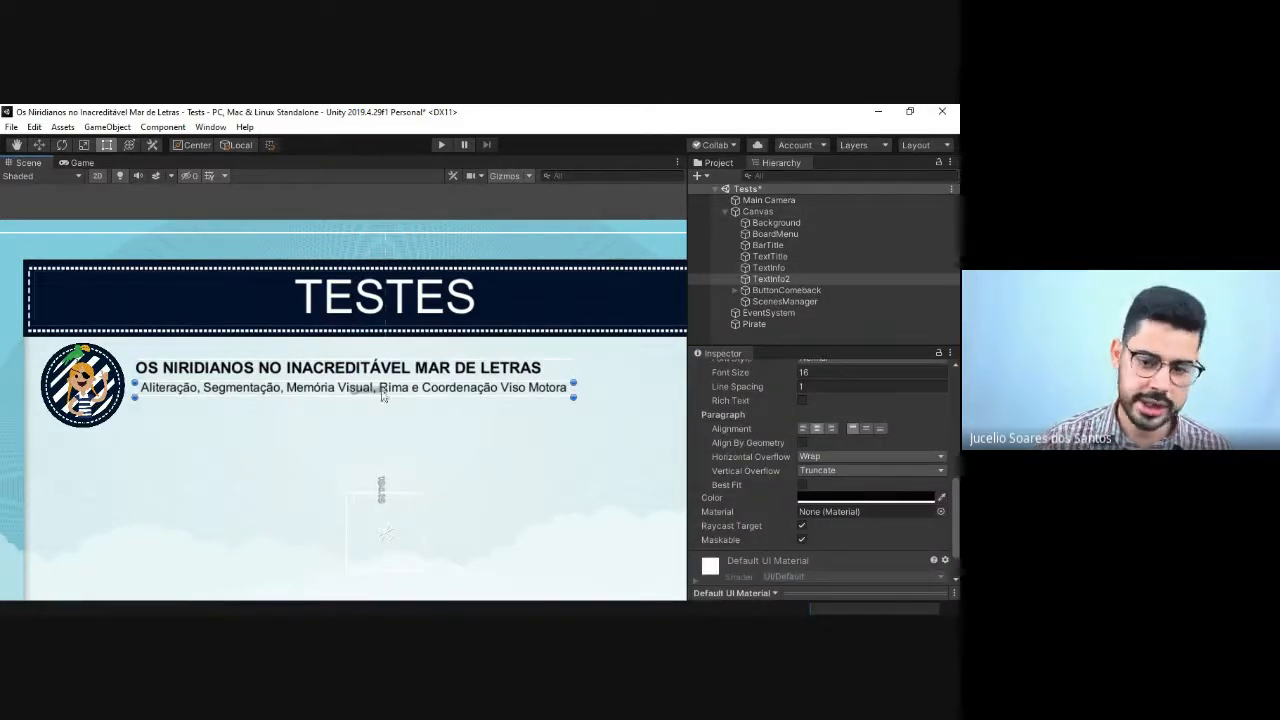
click(819, 373)
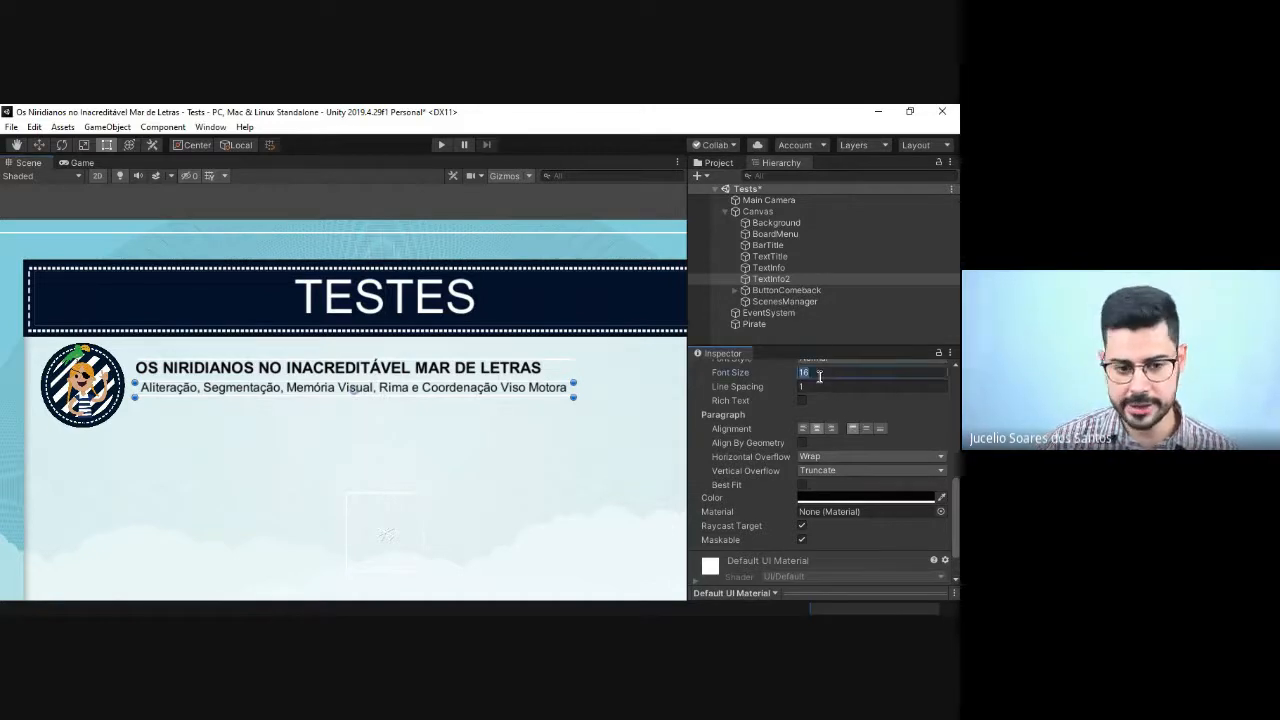
text(15)
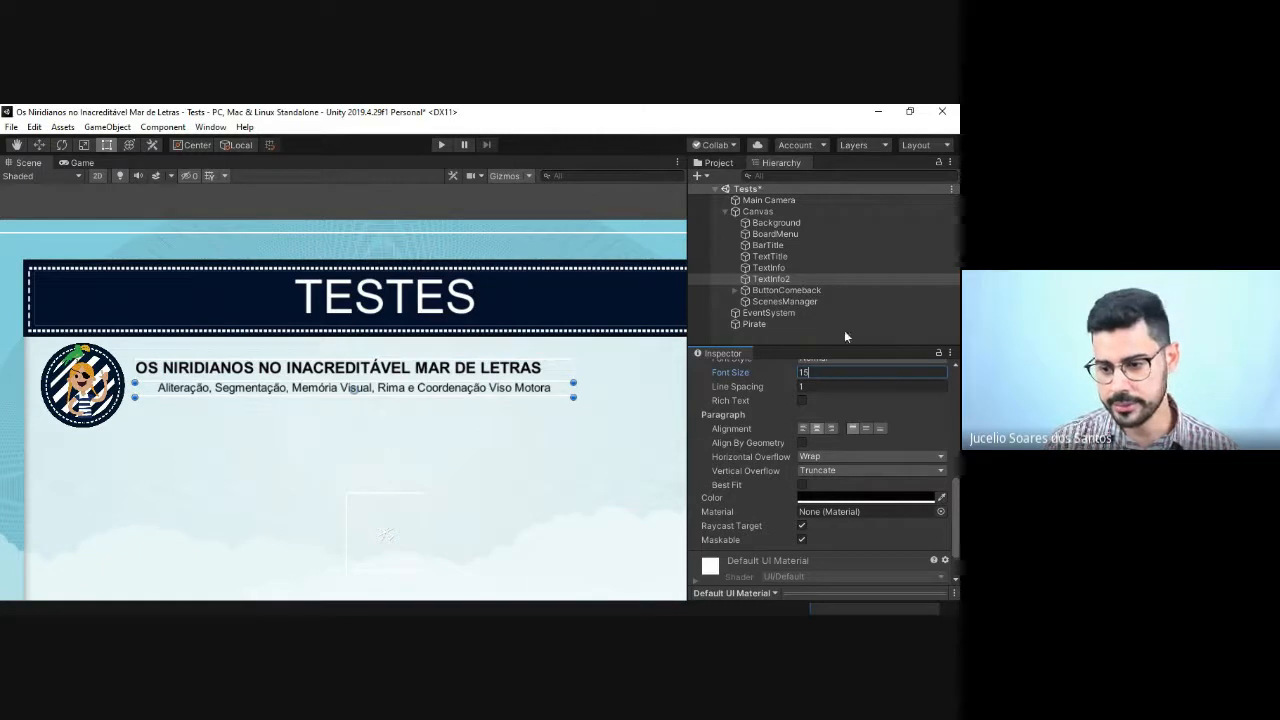
click(800, 428)
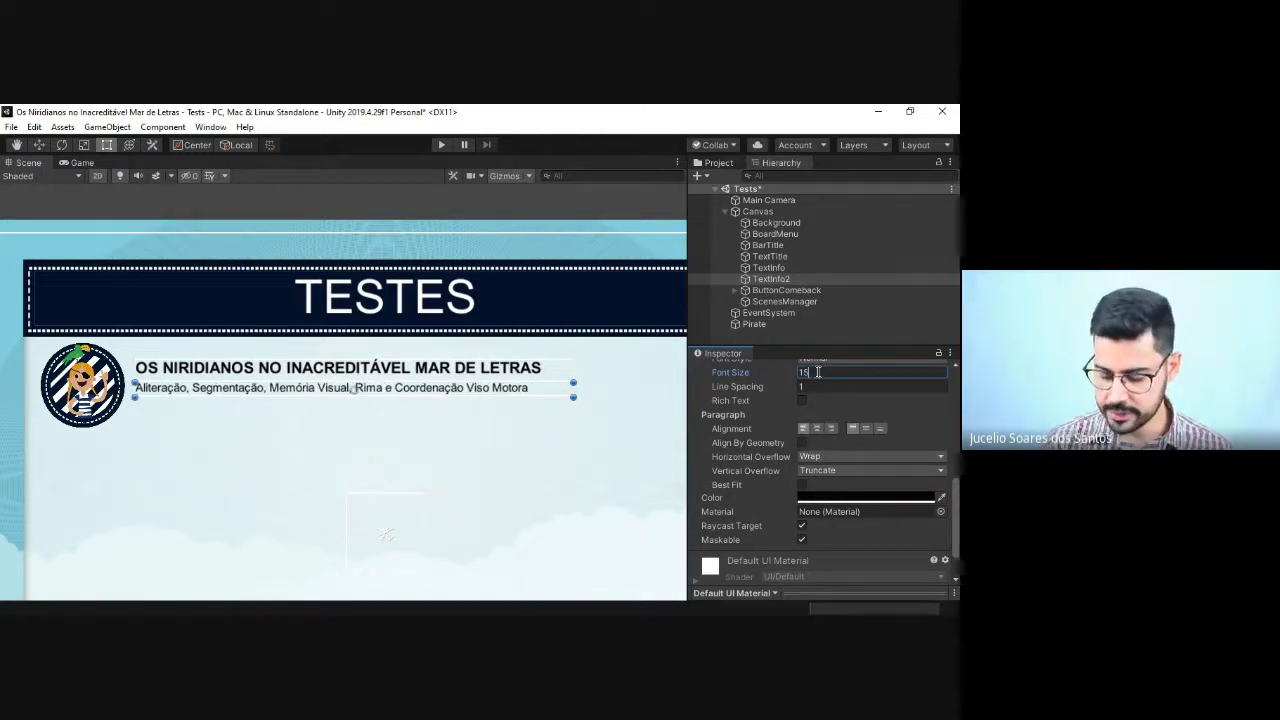
text(5)
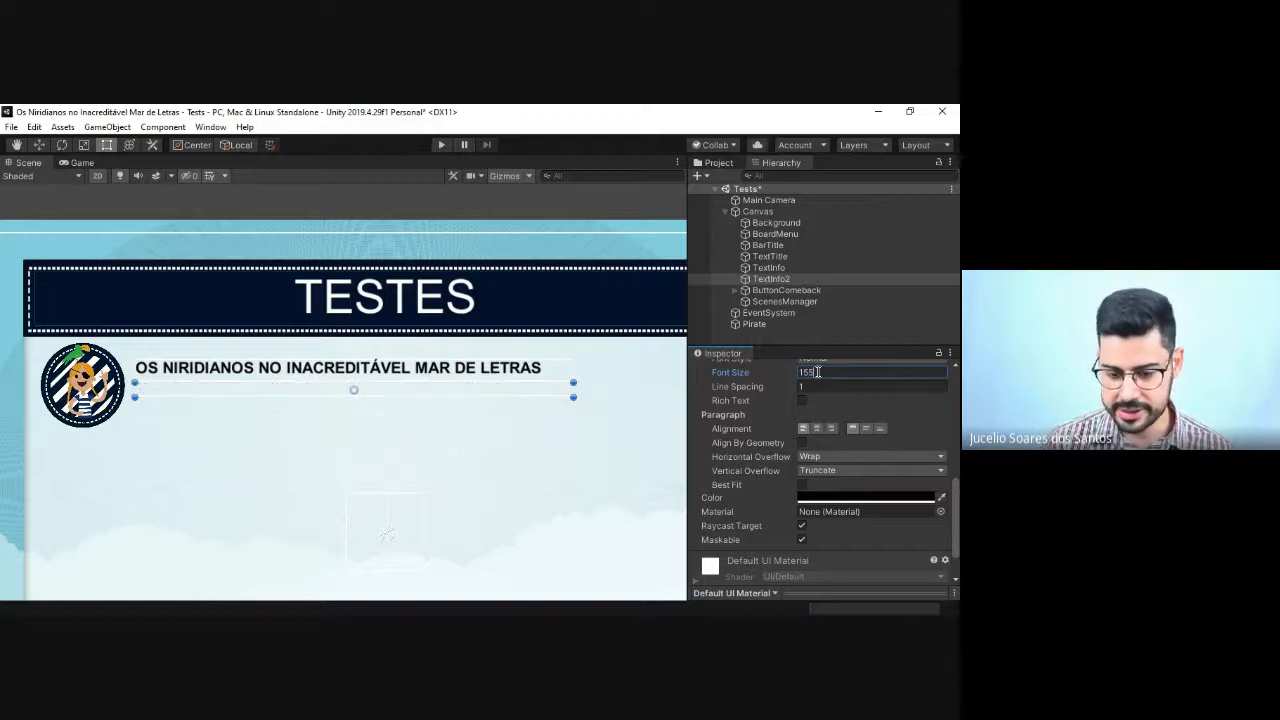
key(BackSpace)
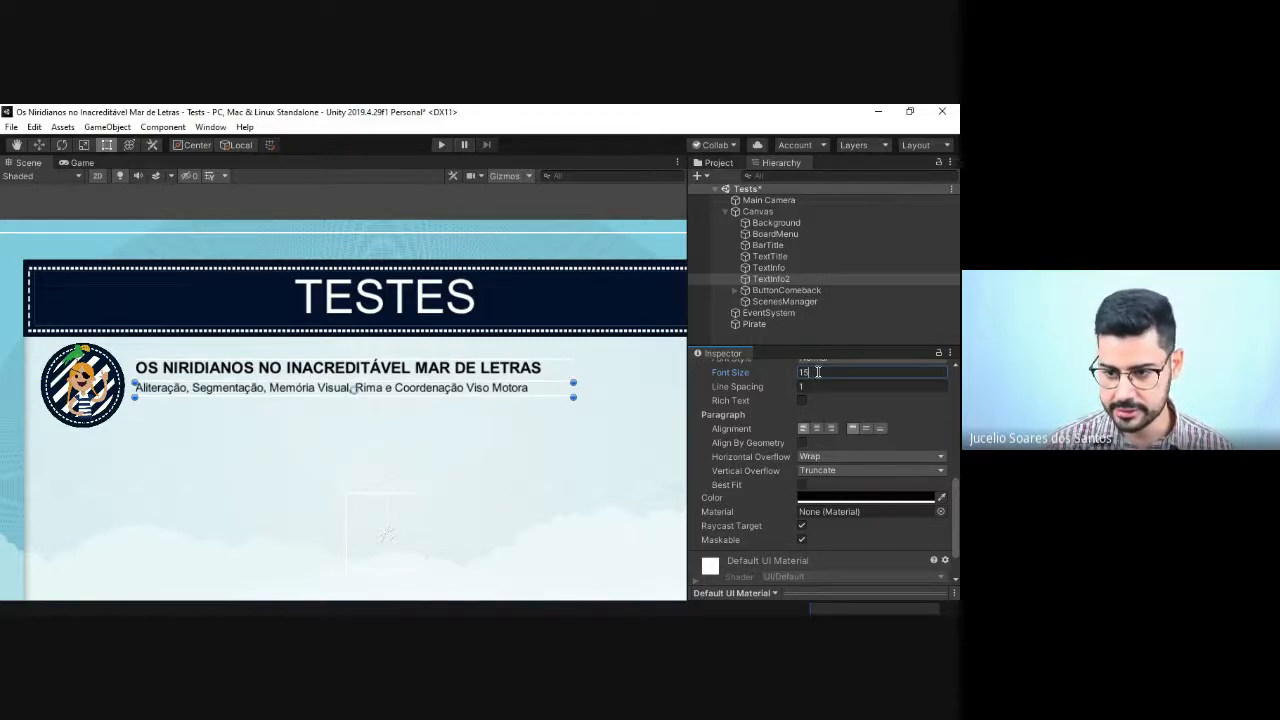
key(BackSpace)
text(5)
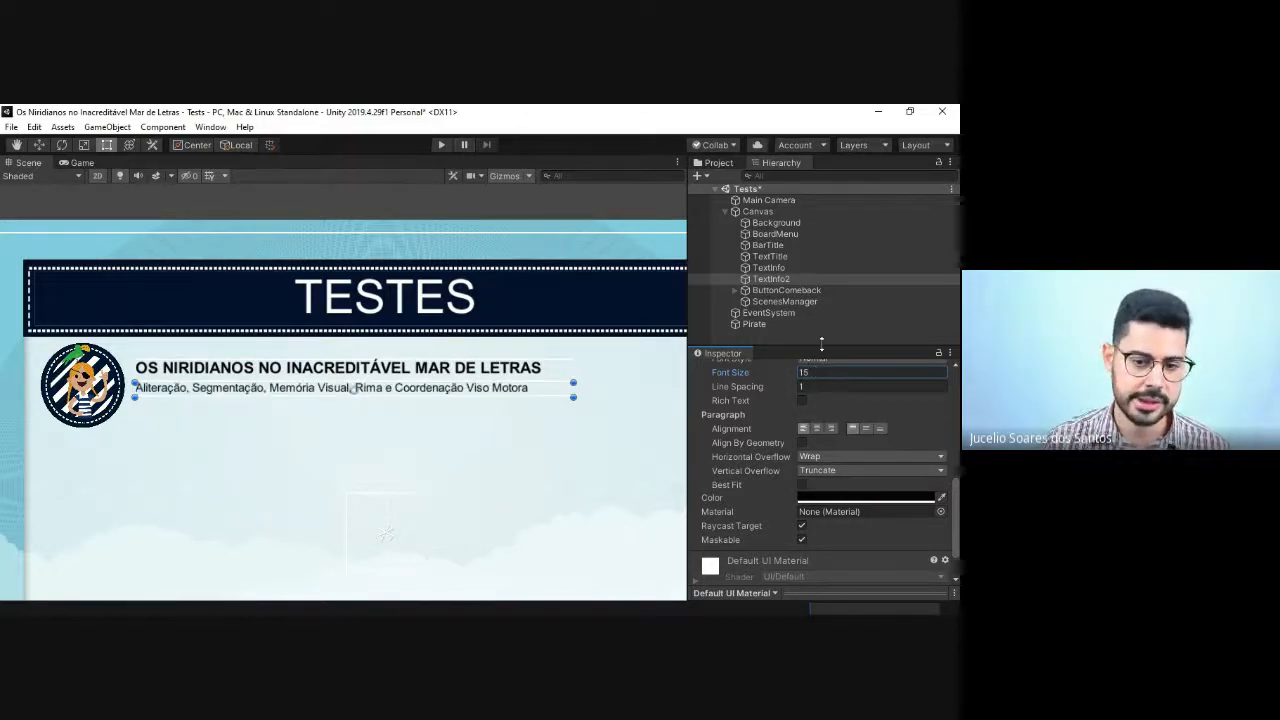
click(564, 430)
Step: Place the Bar sprite from the Image folder to the right of the game title and shrink it to a small button-sized bar
scroll(564, 430, down, 6)
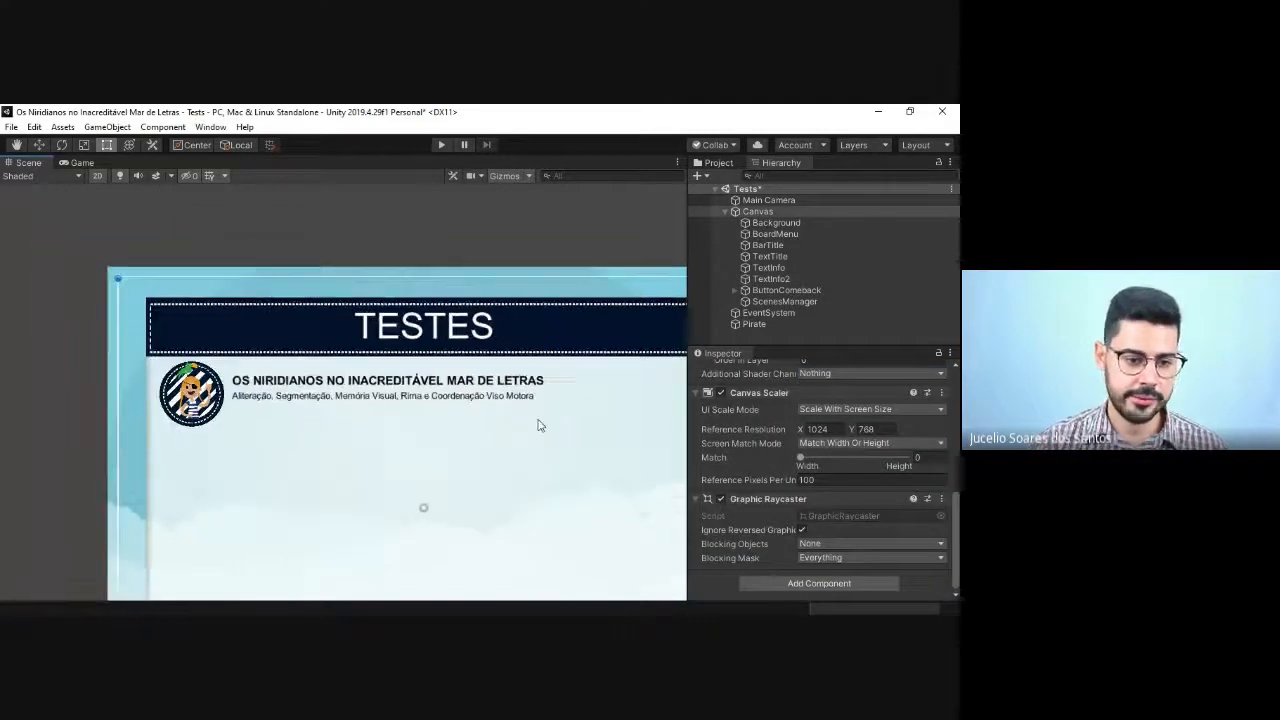
middle_drag(437, 432, 339, 393)
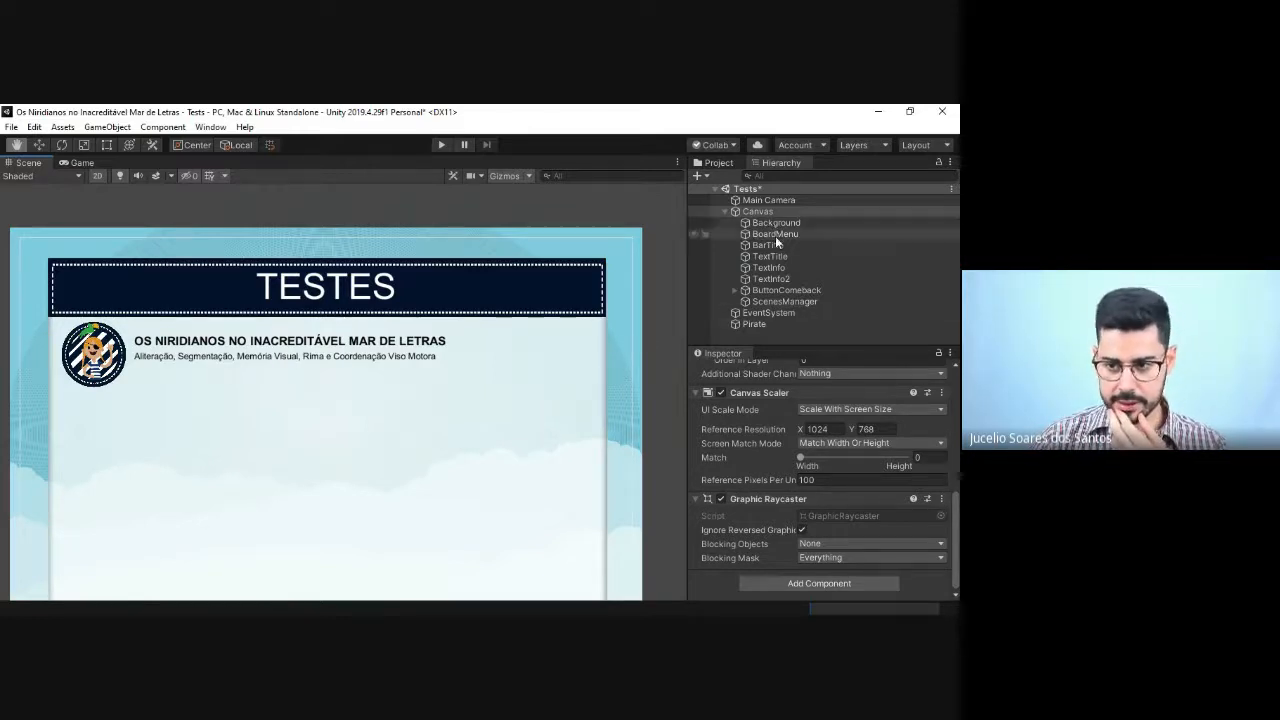
scroll(531, 329, down, 1)
drag(428, 467, 409, 381)
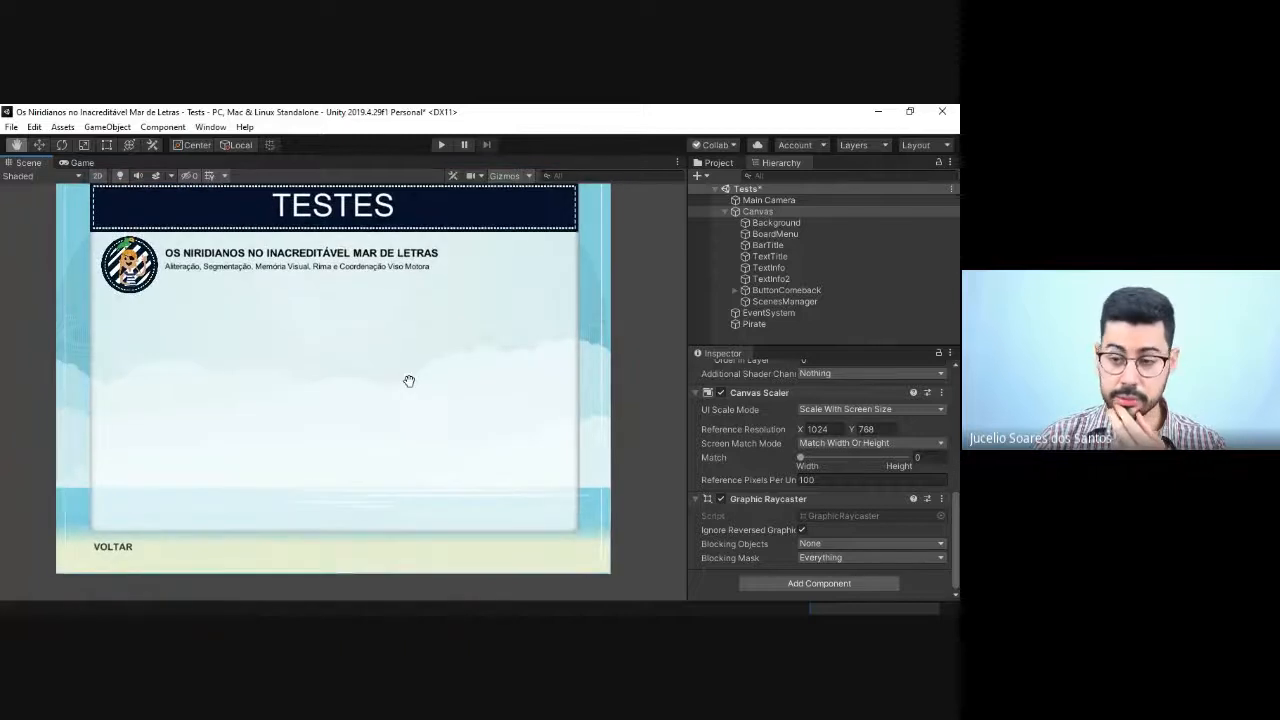
click(718, 162)
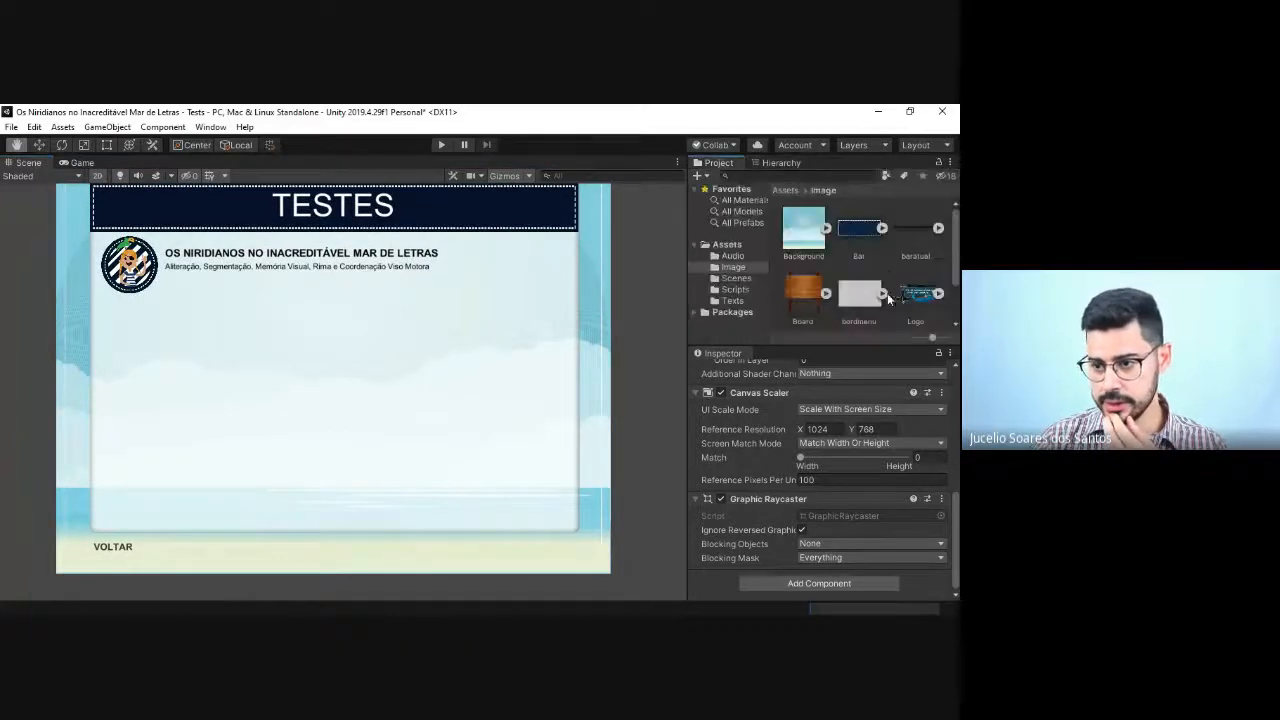
drag(866, 233, 496, 277)
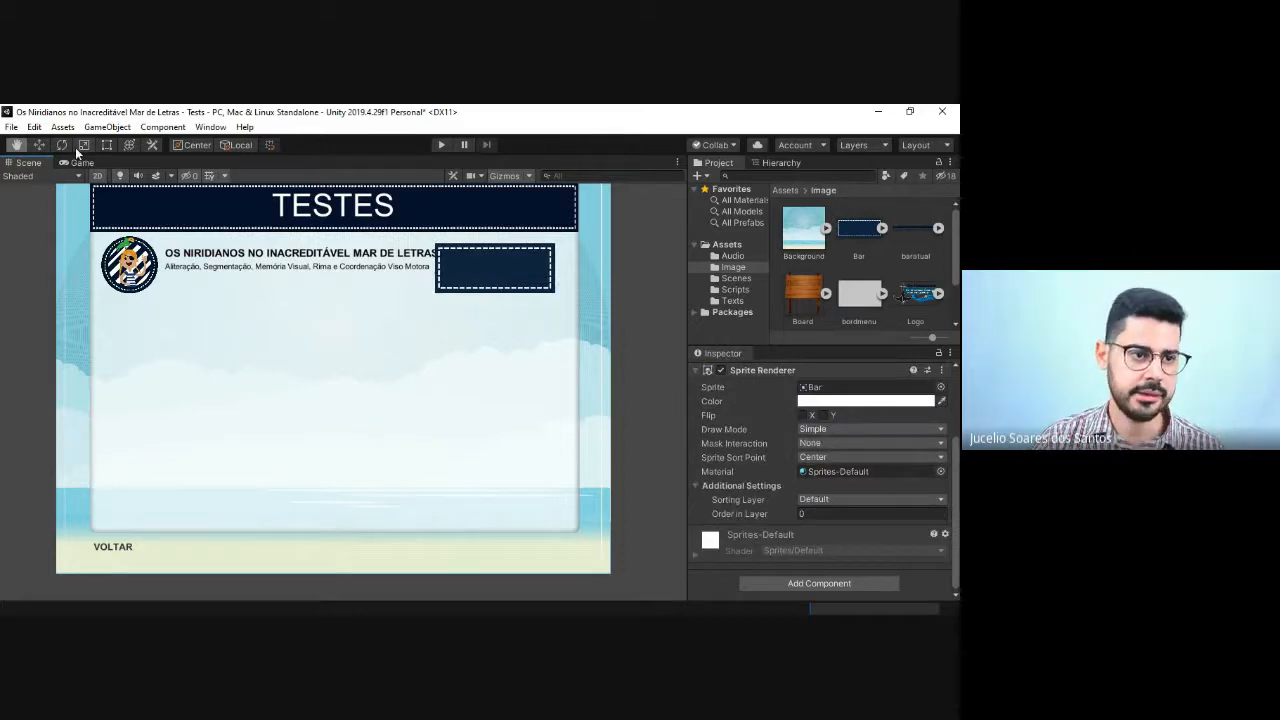
click(107, 145)
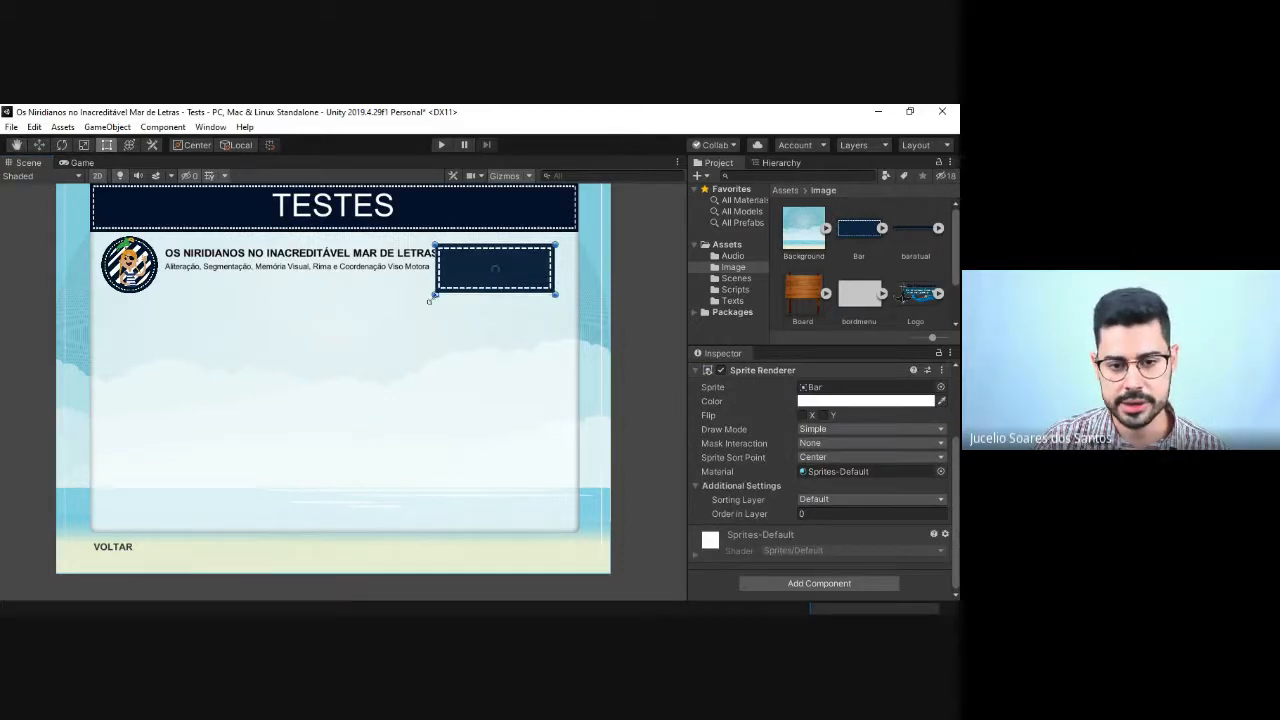
drag(430, 300, 467, 282)
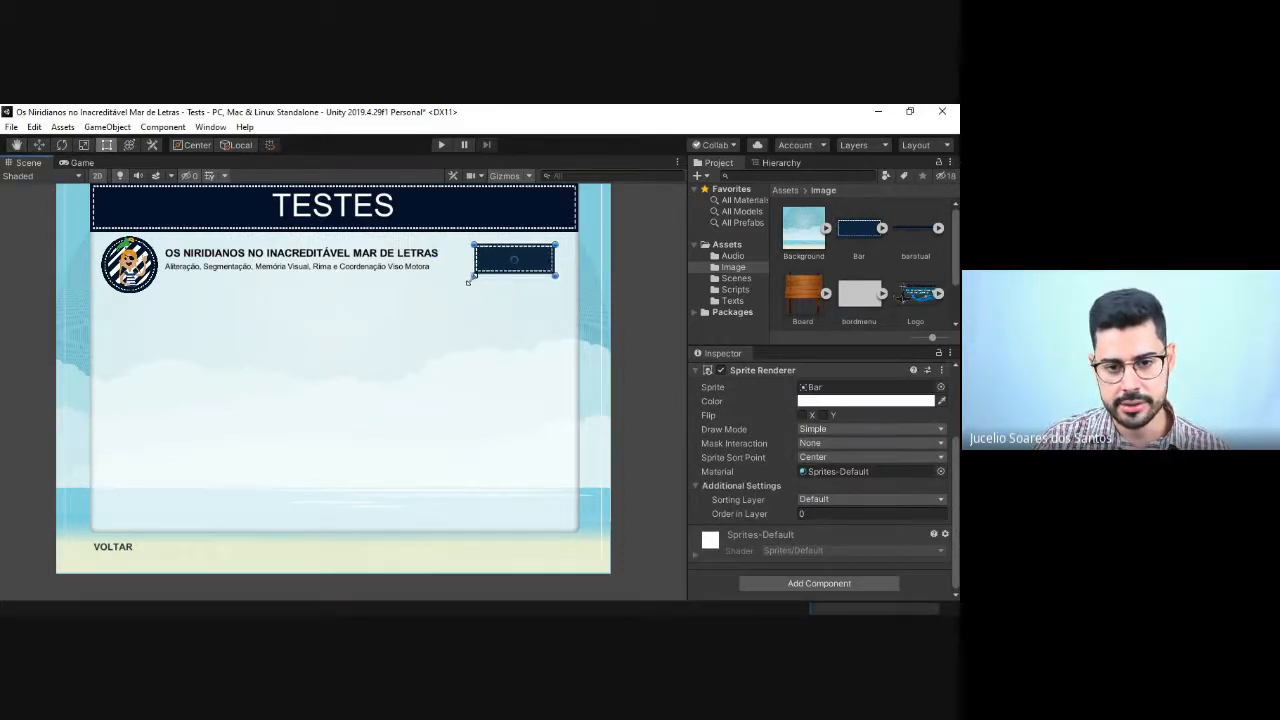
Step: Make Bar the first child of Canvas and set its X and Y scale to 50
click(758, 164)
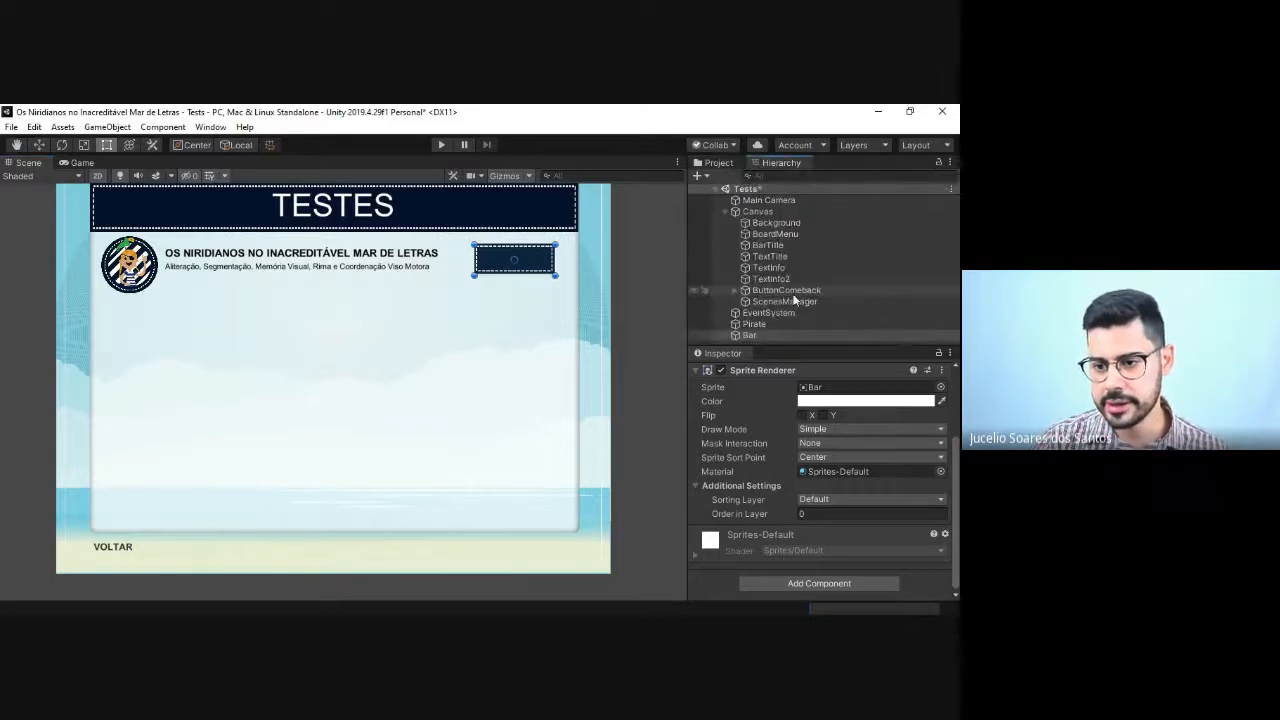
drag(752, 336, 756, 218)
scroll(805, 410, up, 3)
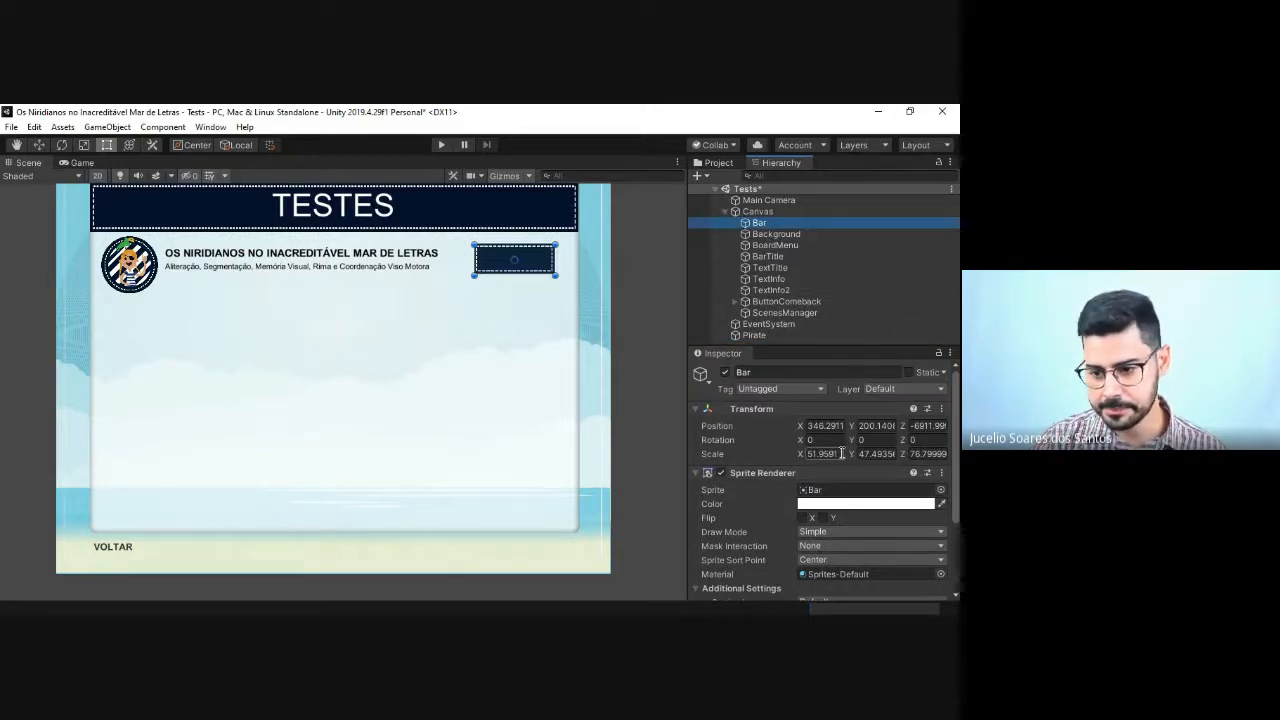
click(831, 452)
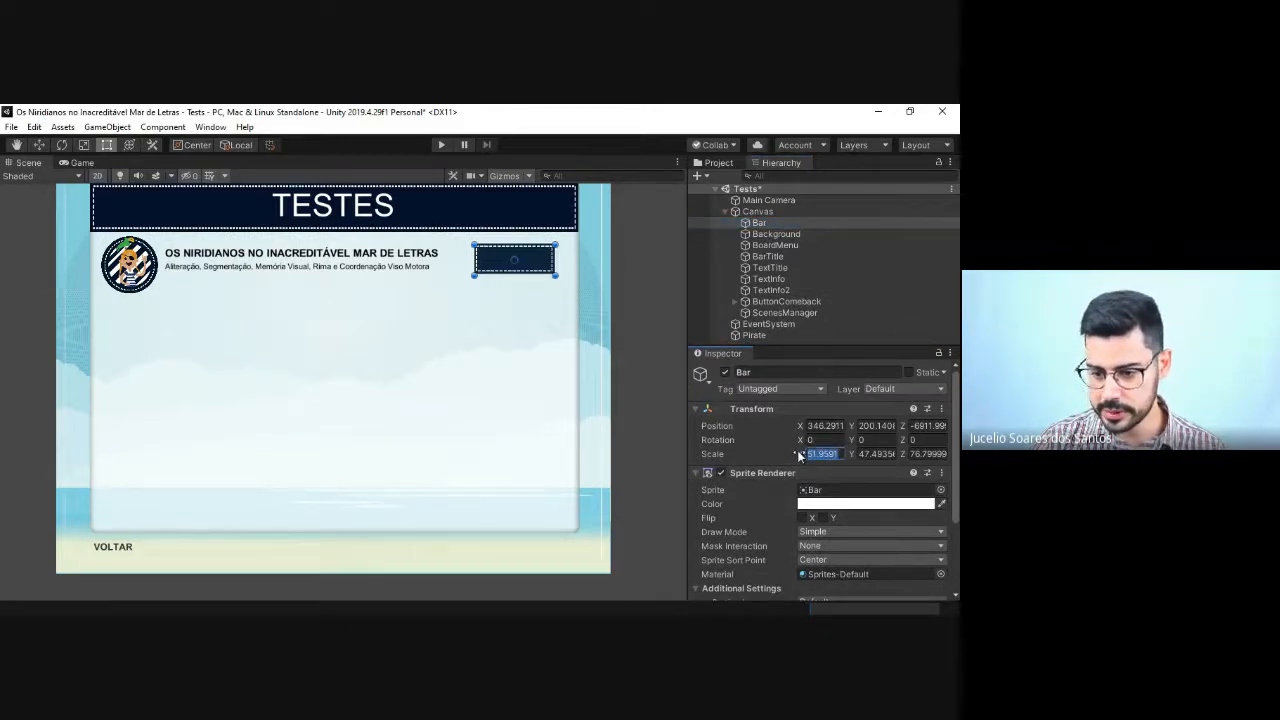
text(50)
click(866, 455)
text(50)
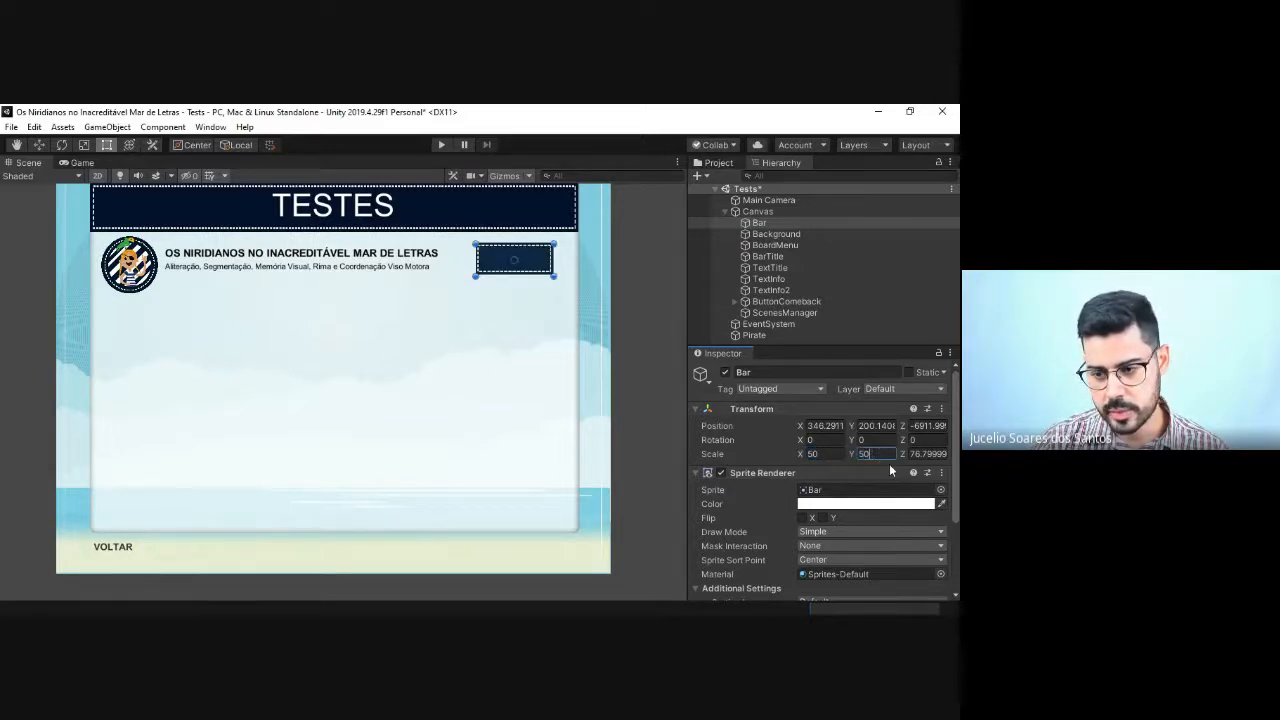
Step: Set the Z scale of Bar to 0
click(946, 454)
text(7)
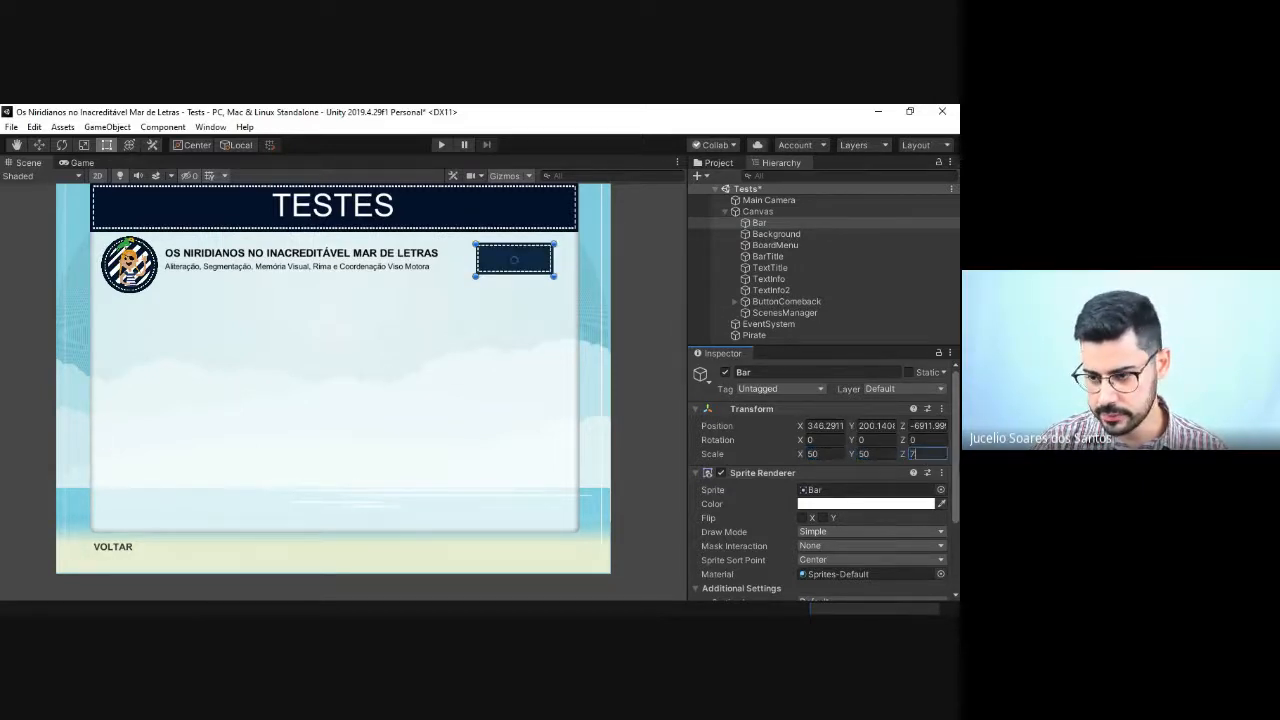
text(0)
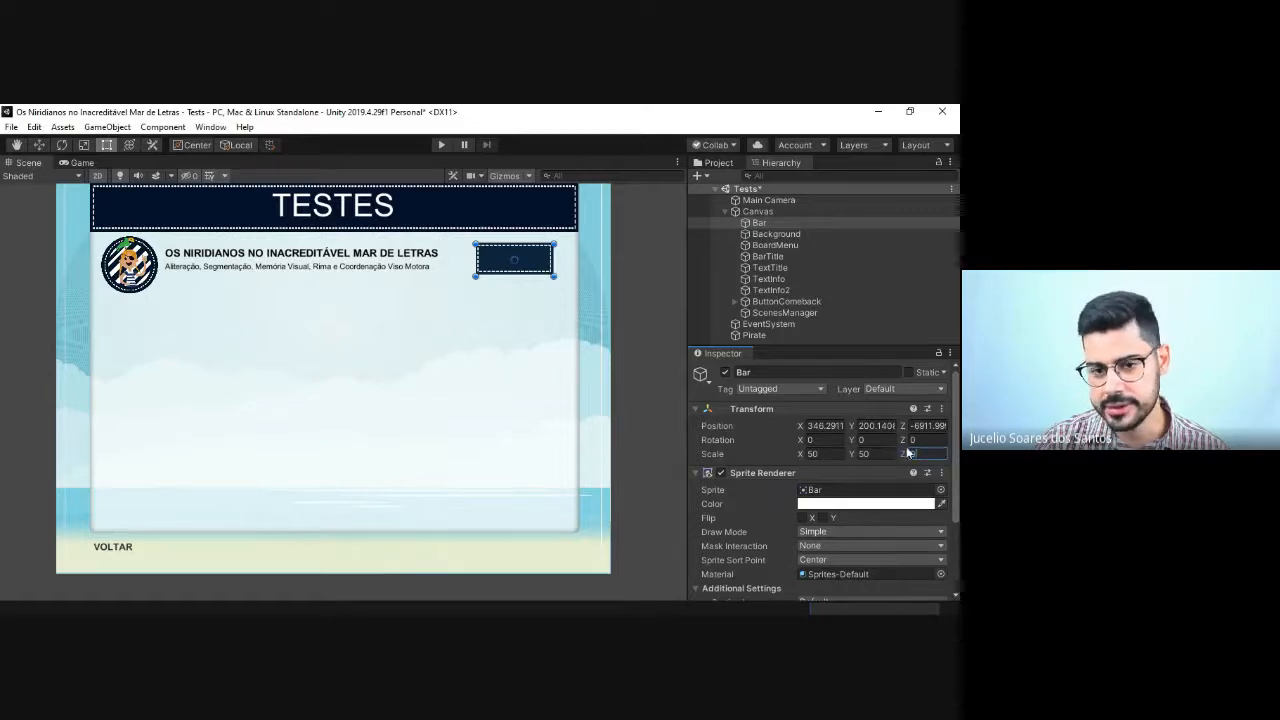
key(BackSpace)
key(BackSpace)
text(0)
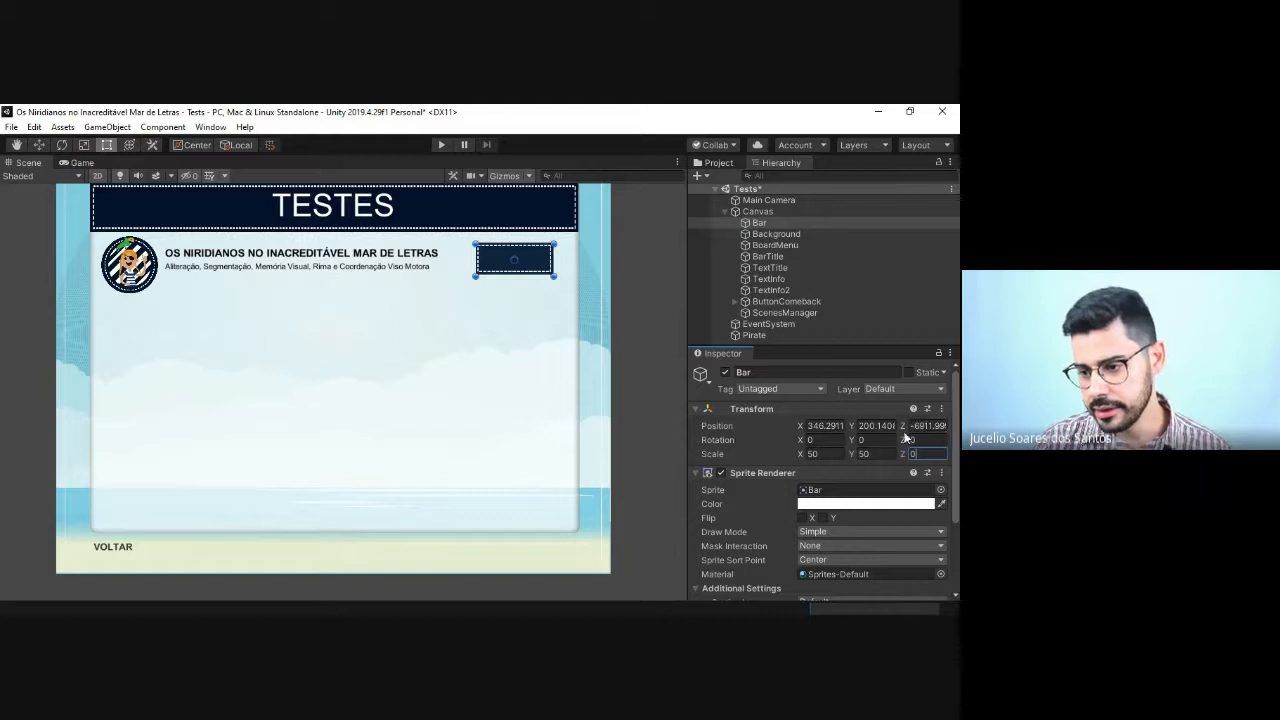
Step: Set Bar's Z position to -2 so it sits in front of the board
click(920, 425)
text(0)
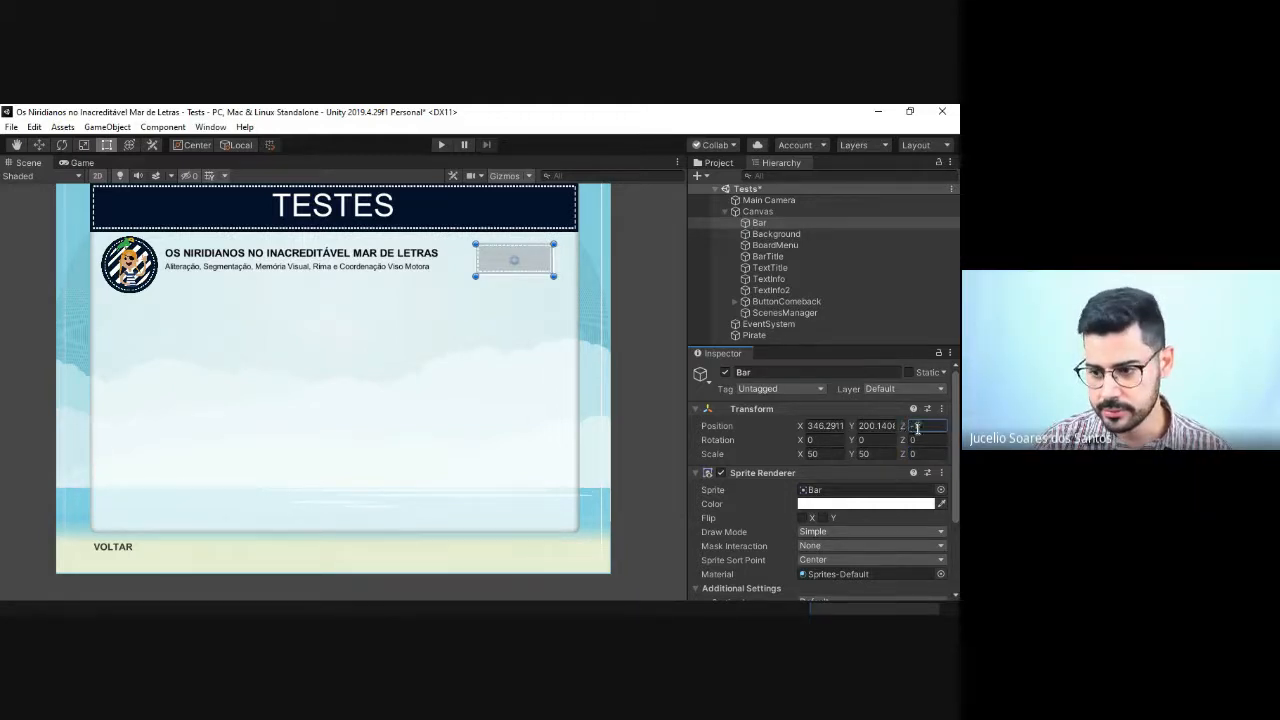
text(-1)
key(BackSpace)
text(2)
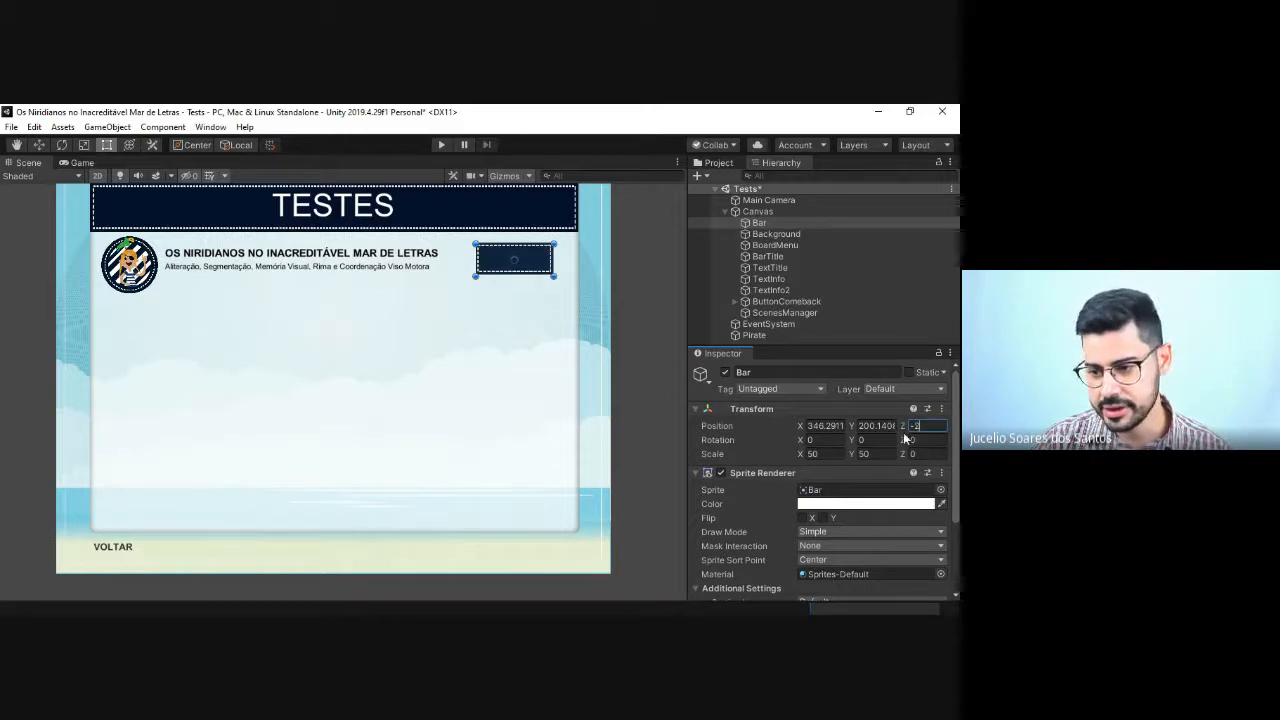
key(BackSpace)
text(1)
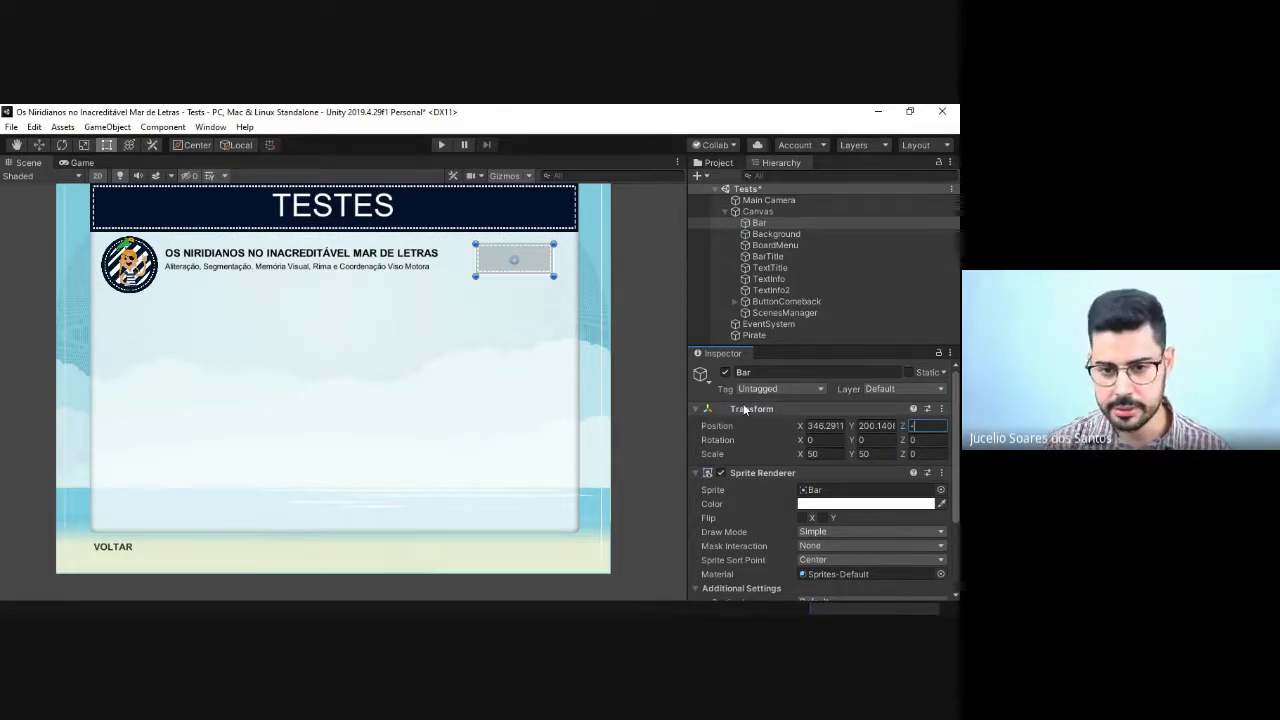
key(BackSpace)
text(2)
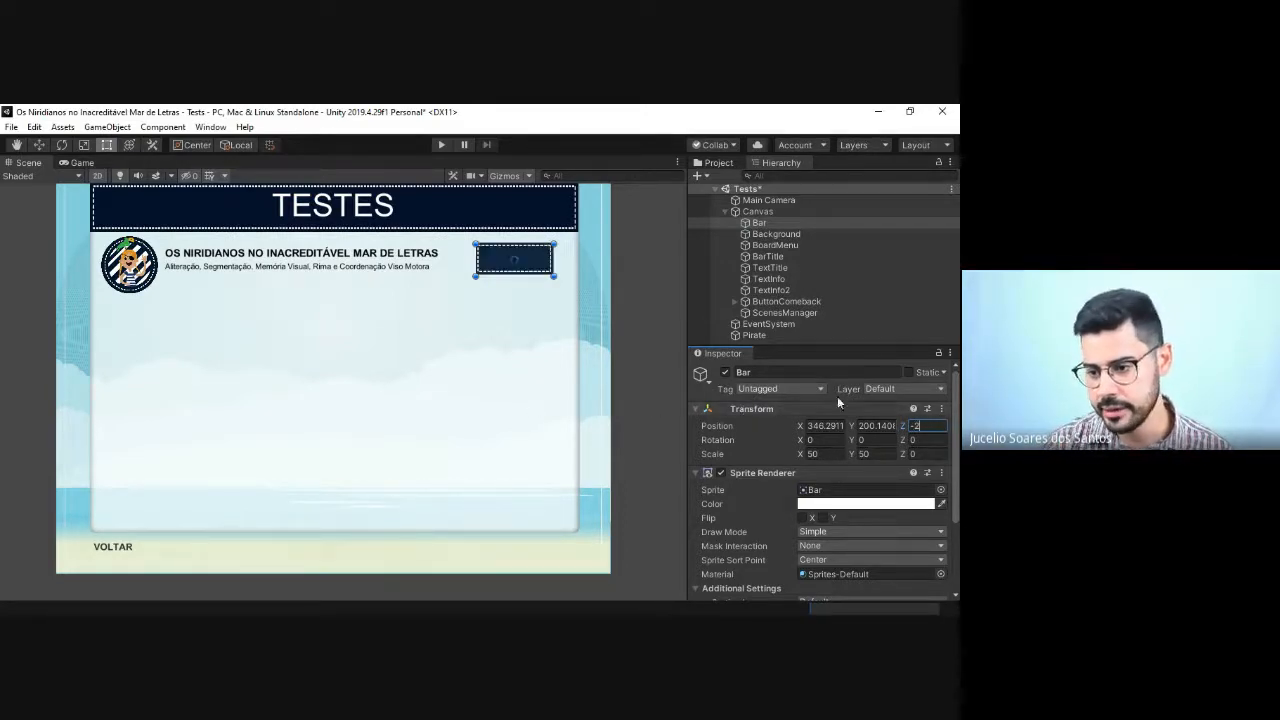
Step: Set Bar's X position to 350 and Y position to 200, then deselect it
click(826, 430)
double_click(827, 431)
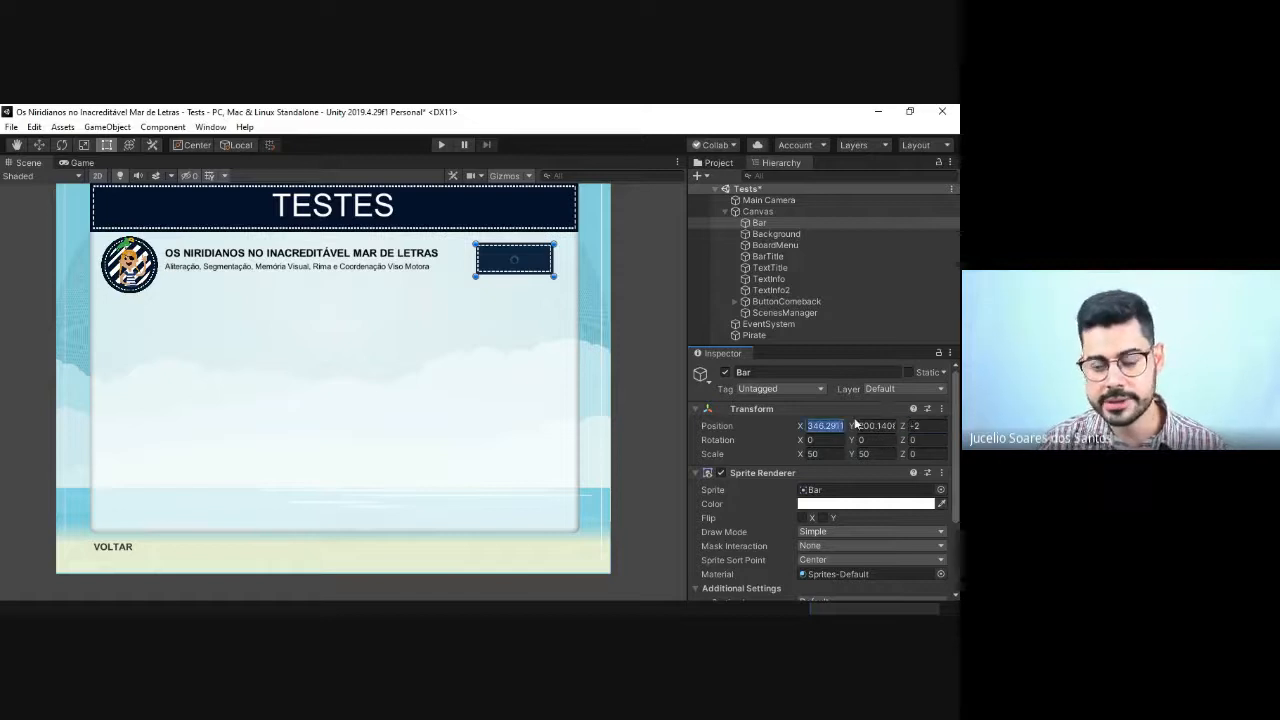
text(345)
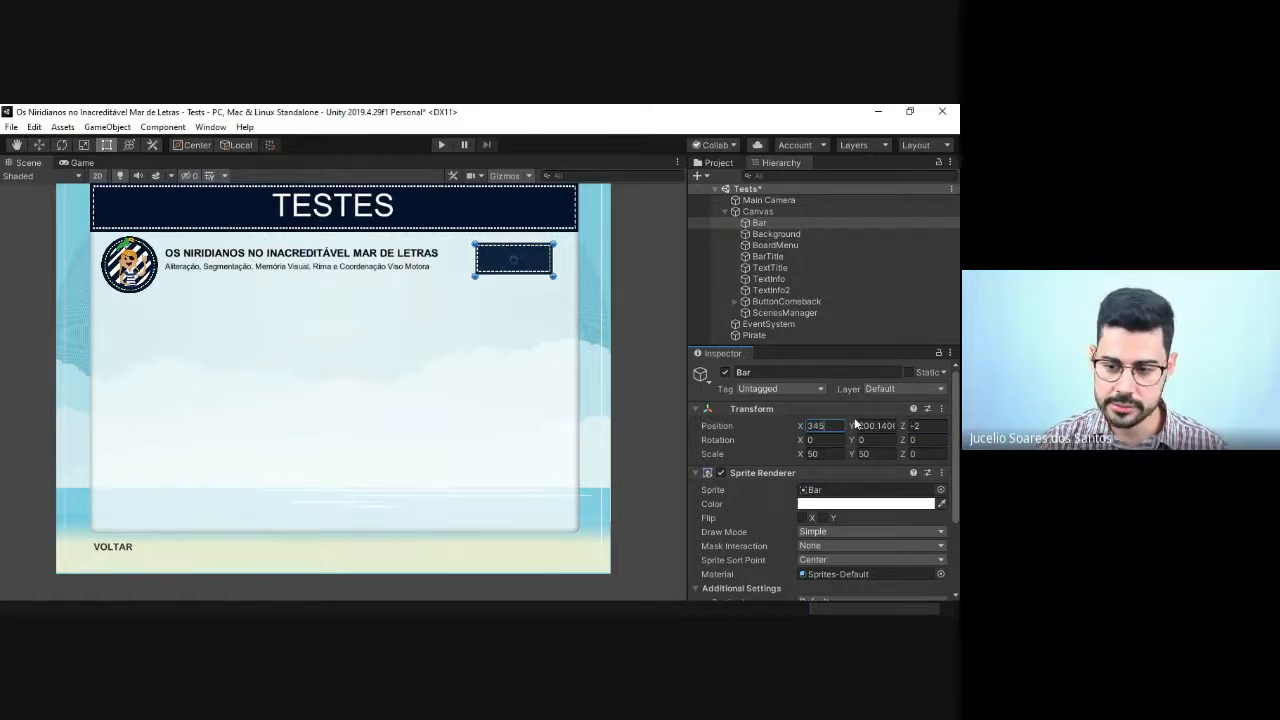
key(Tab)
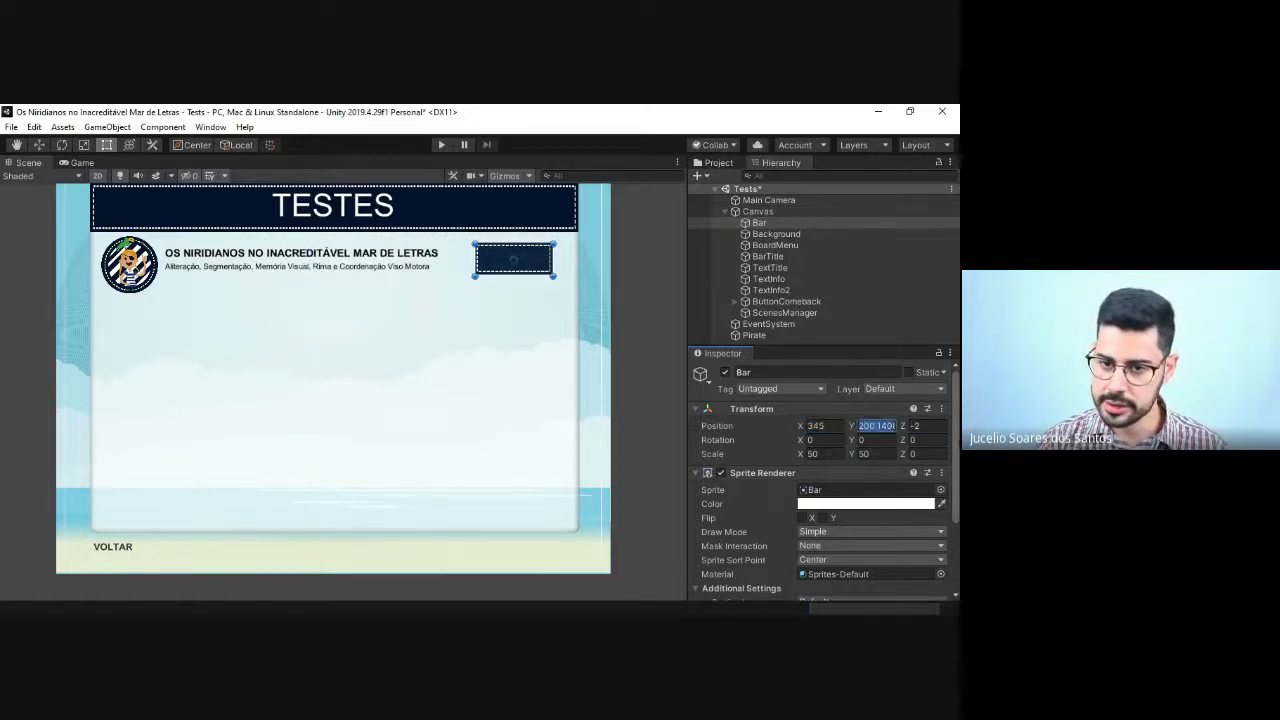
double_click(818, 426)
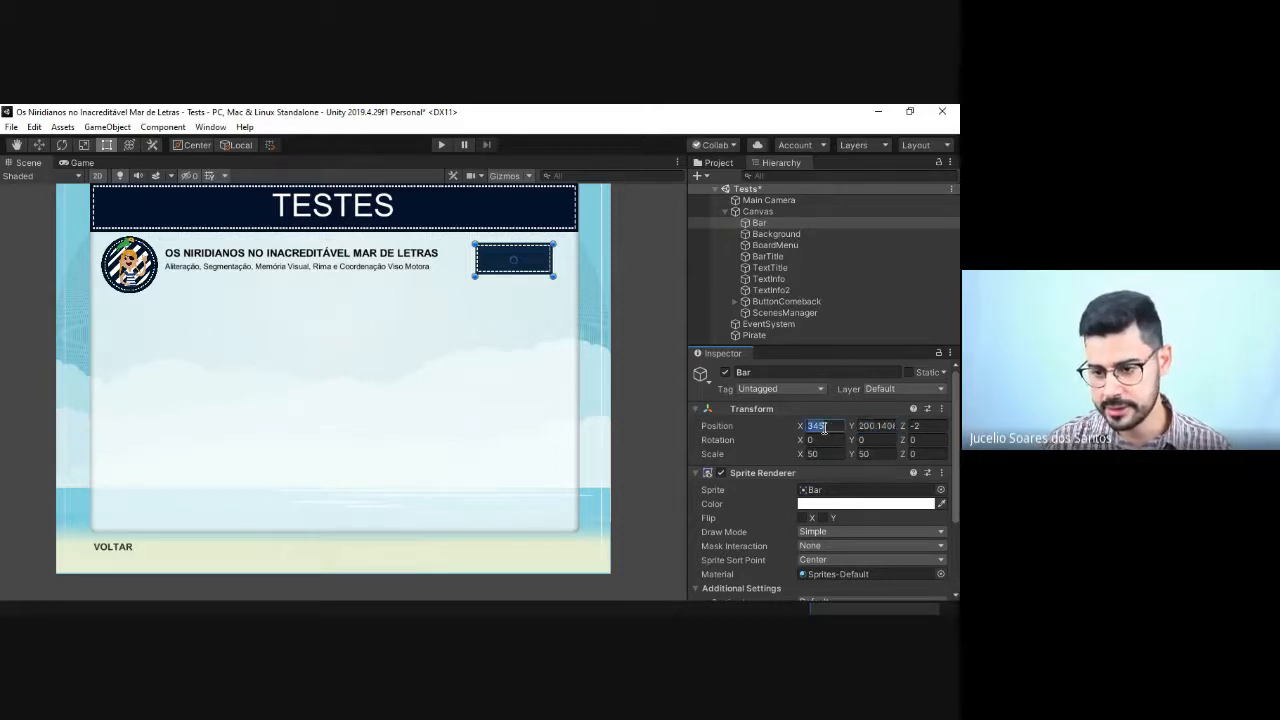
text(350)
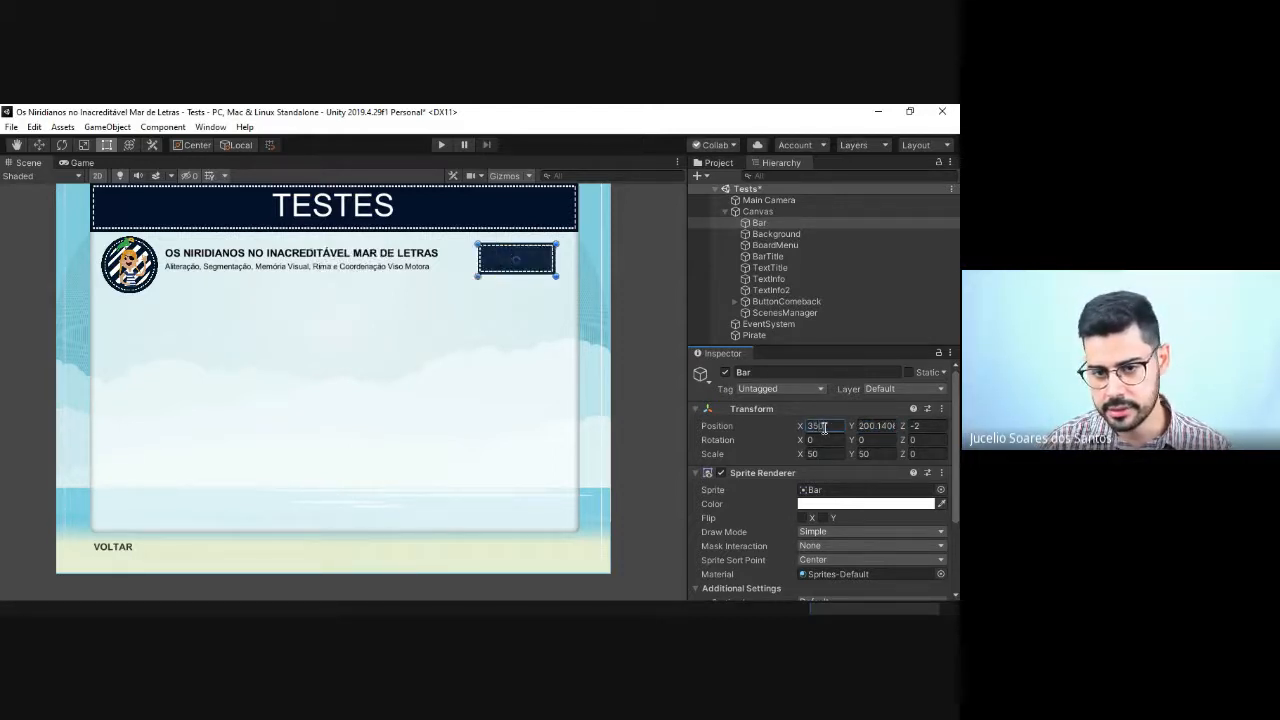
double_click(880, 426)
text(200)
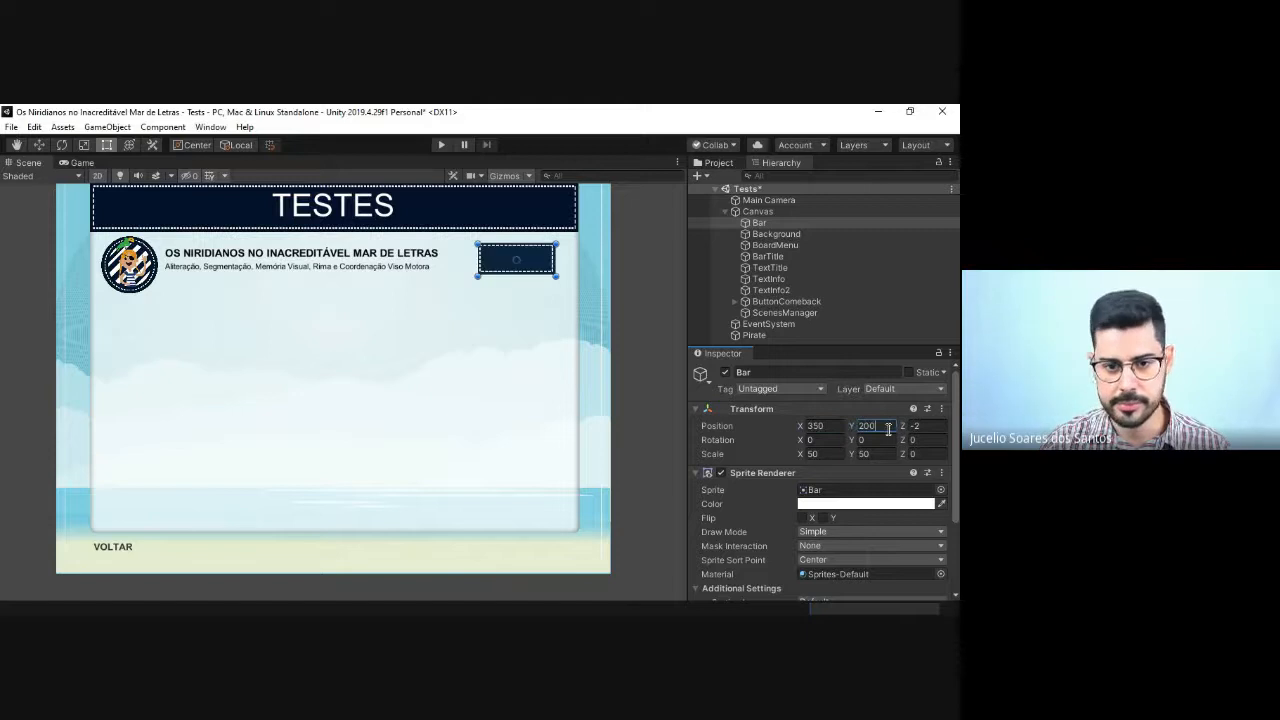
click(668, 420)
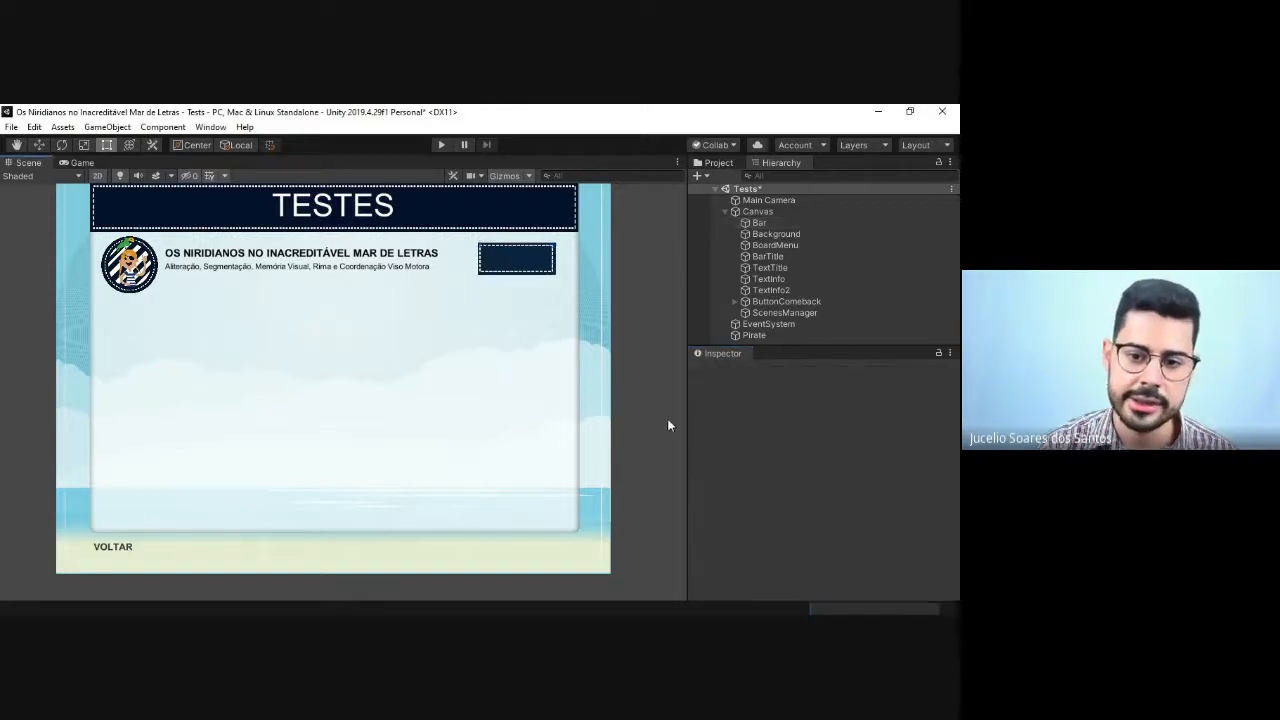
Step: Add a Button component to the Bar object in Canvas
click(778, 314)
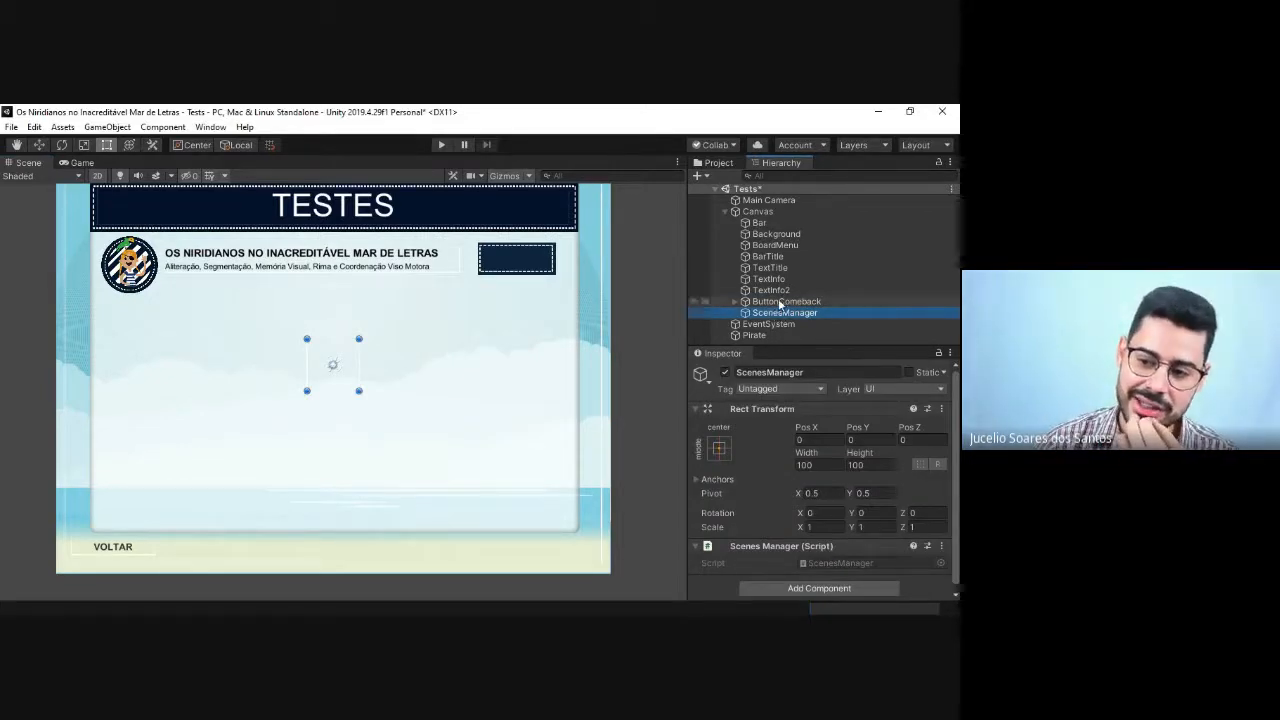
click(780, 303)
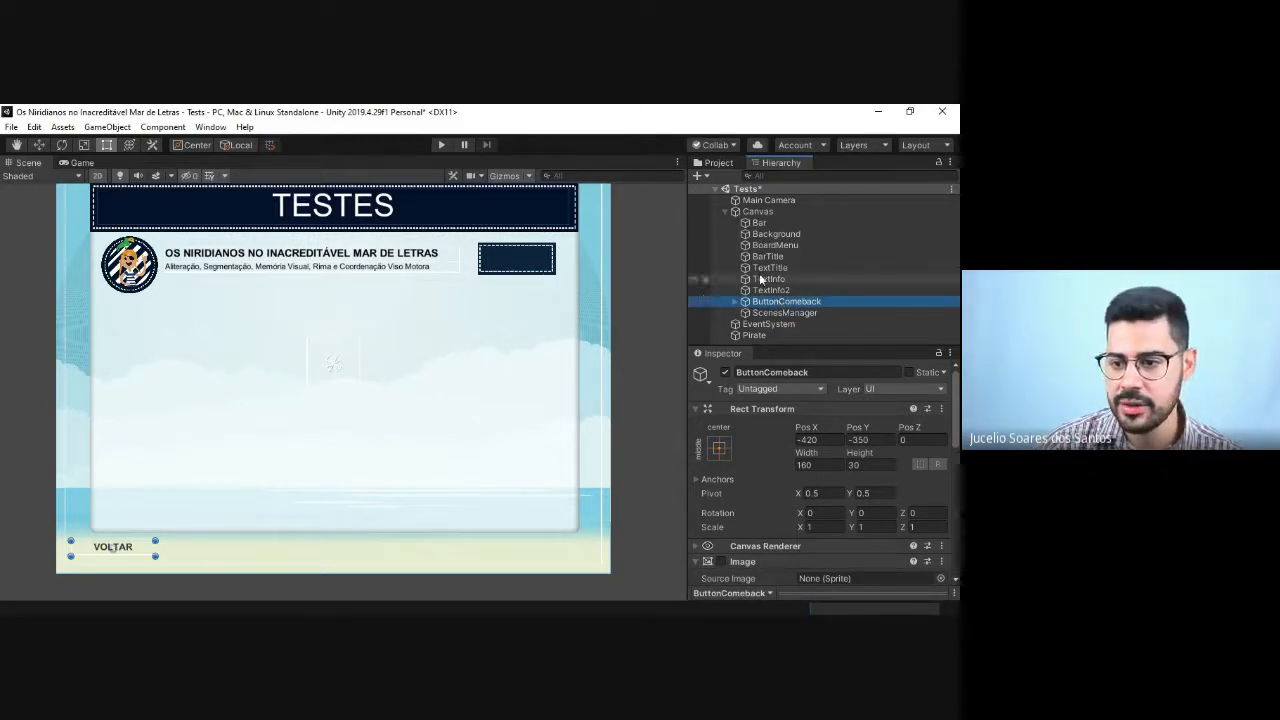
click(762, 223)
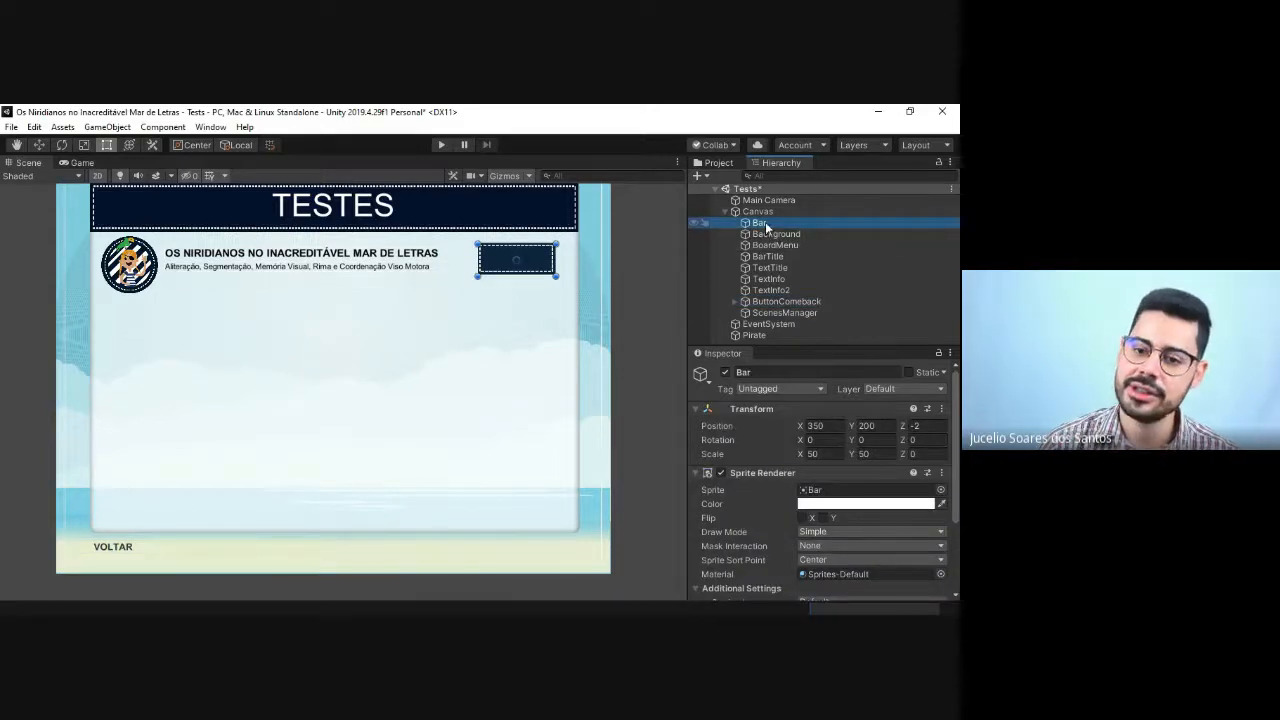
scroll(771, 560, down, 3)
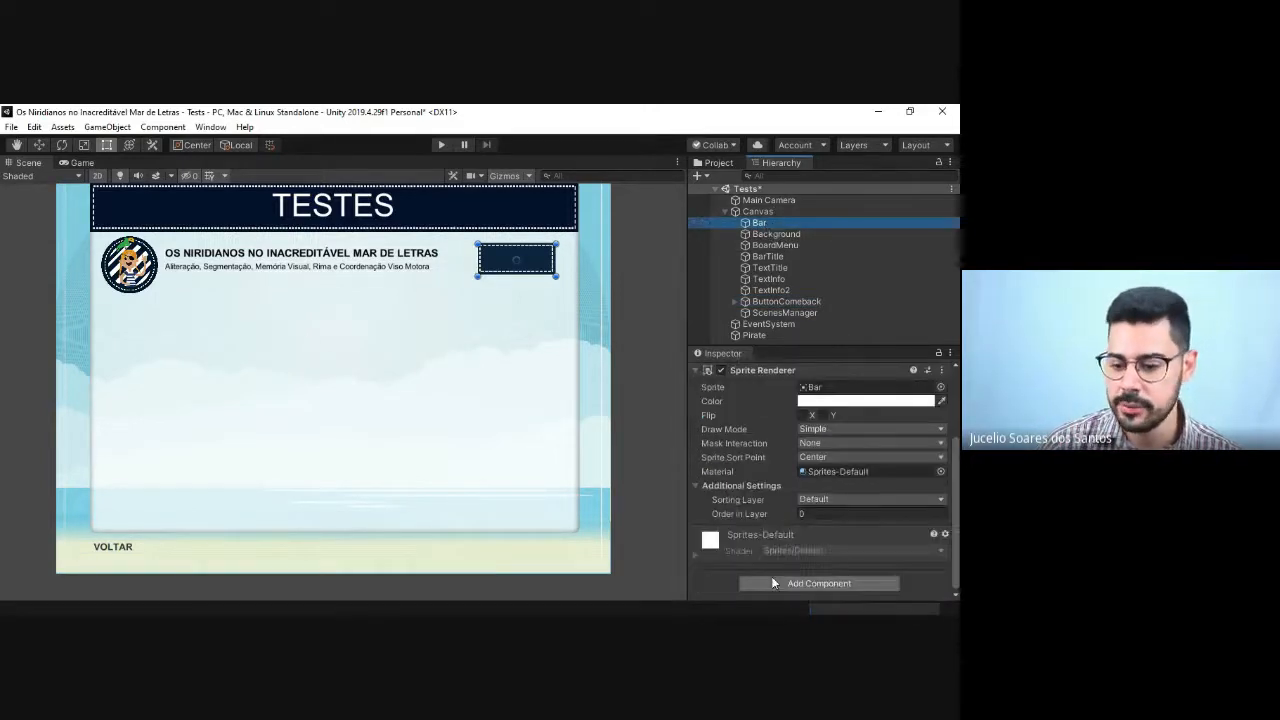
click(771, 583)
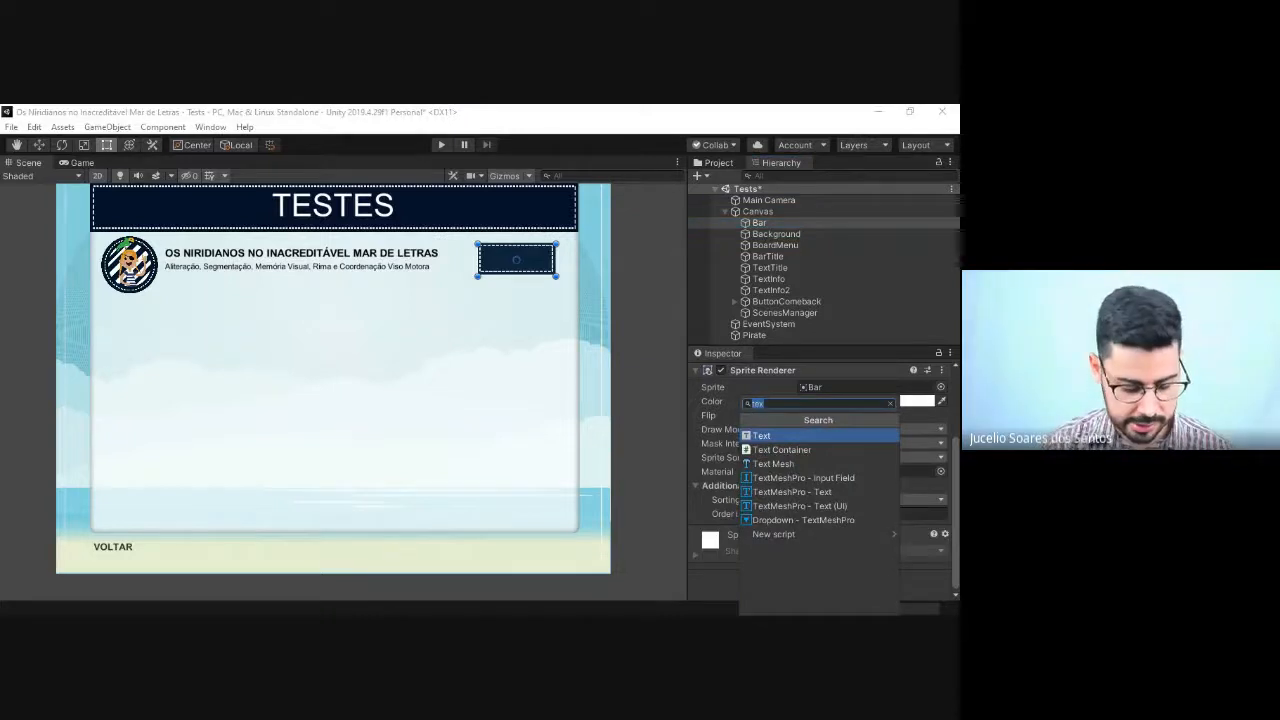
text(butt)
key(Return)
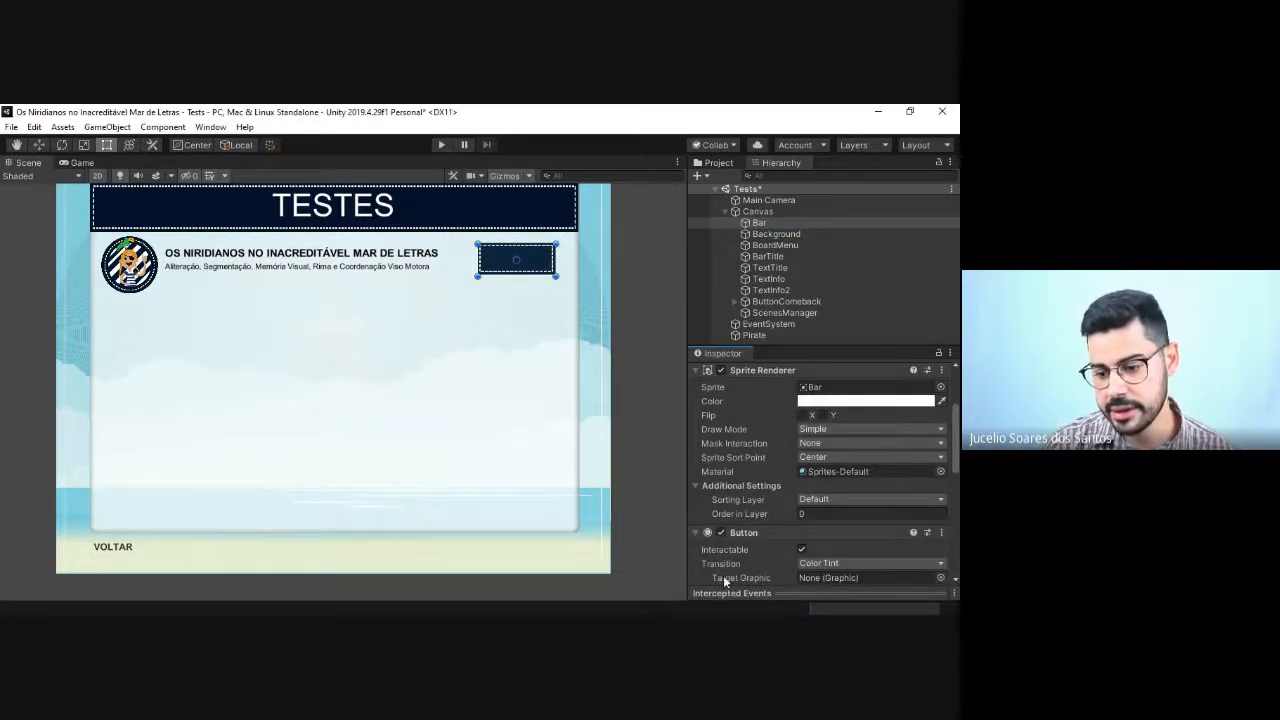
scroll(740, 545, down, 5)
scroll(757, 505, up, 3)
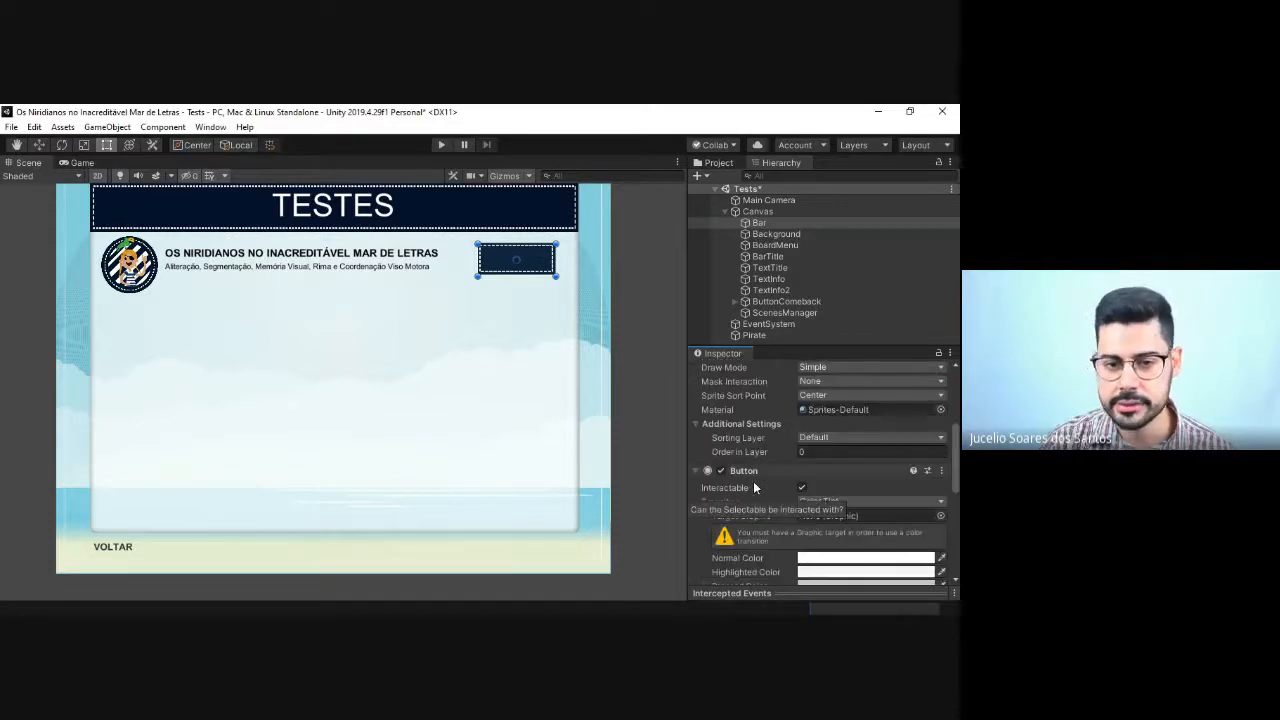
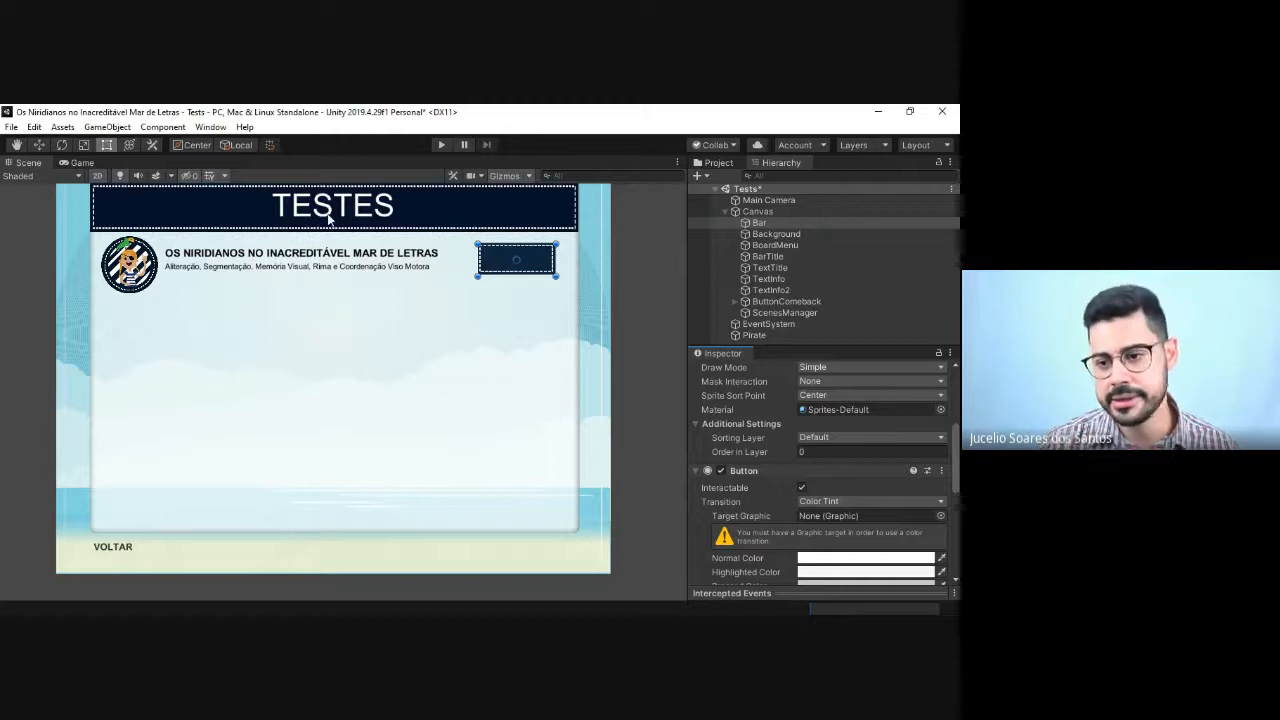
click(788, 210)
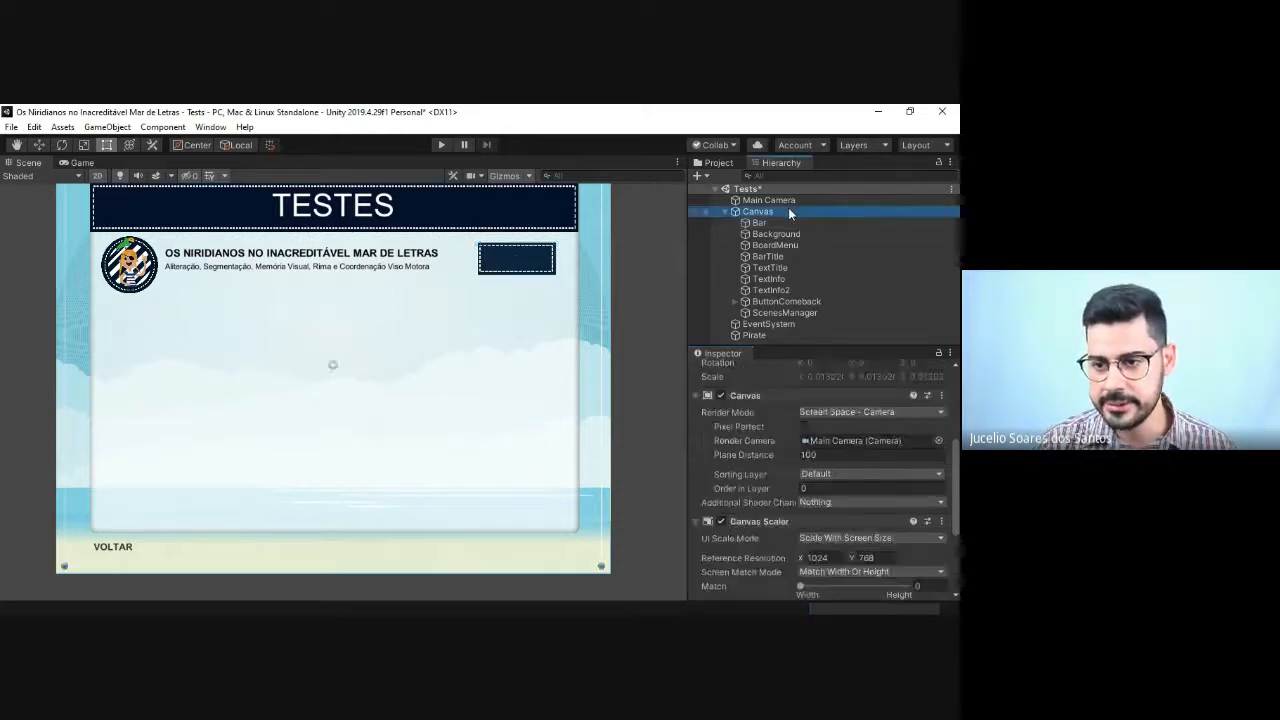
mouse_move(800, 456)
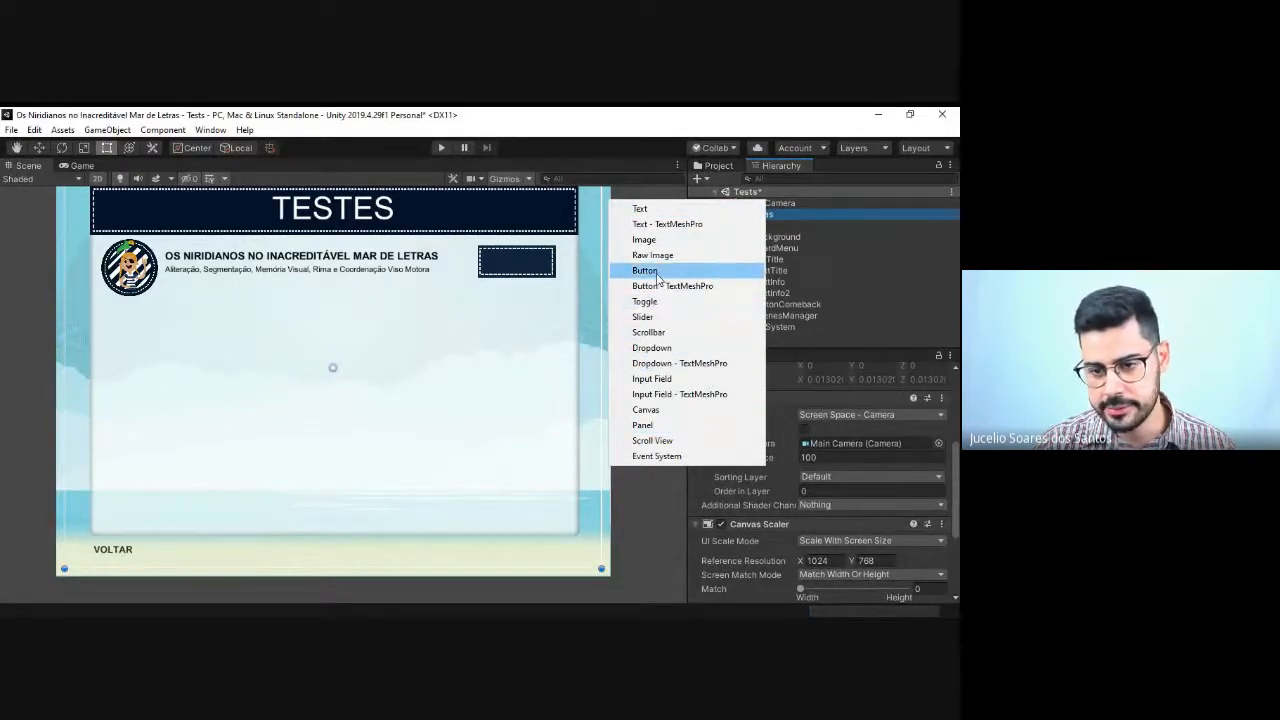
click(646, 491)
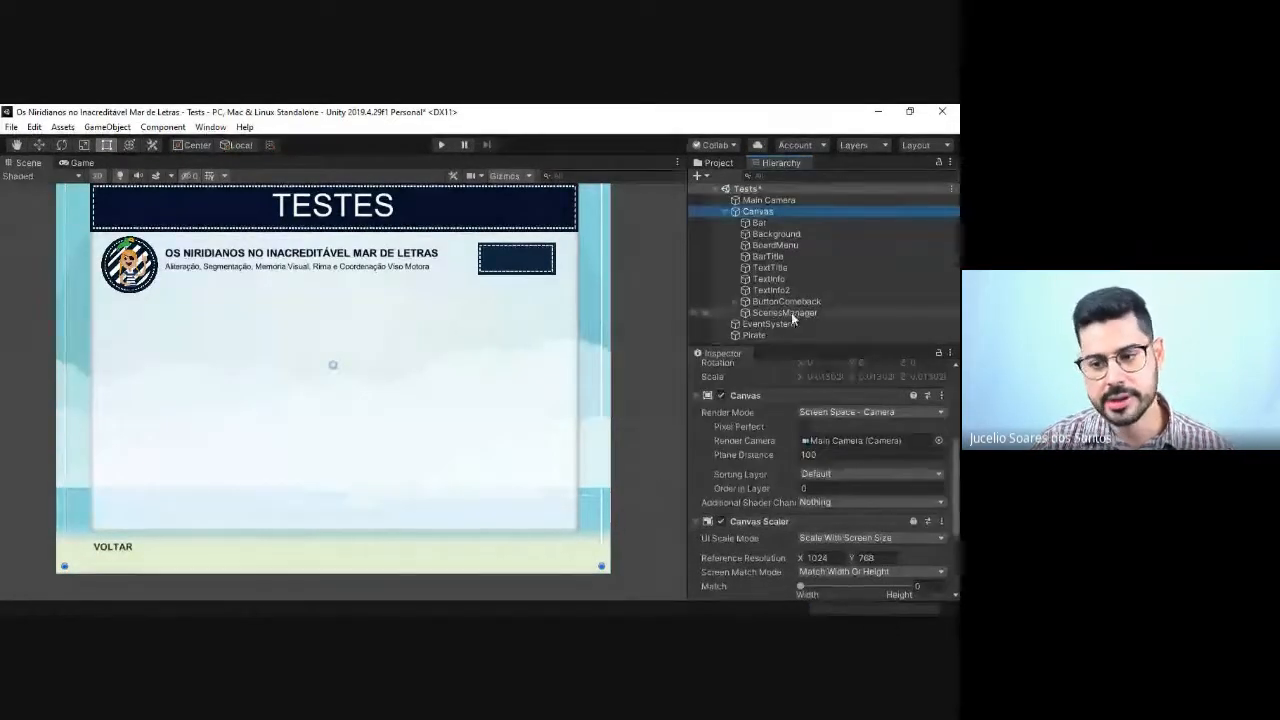
scroll(770, 451, down, 3)
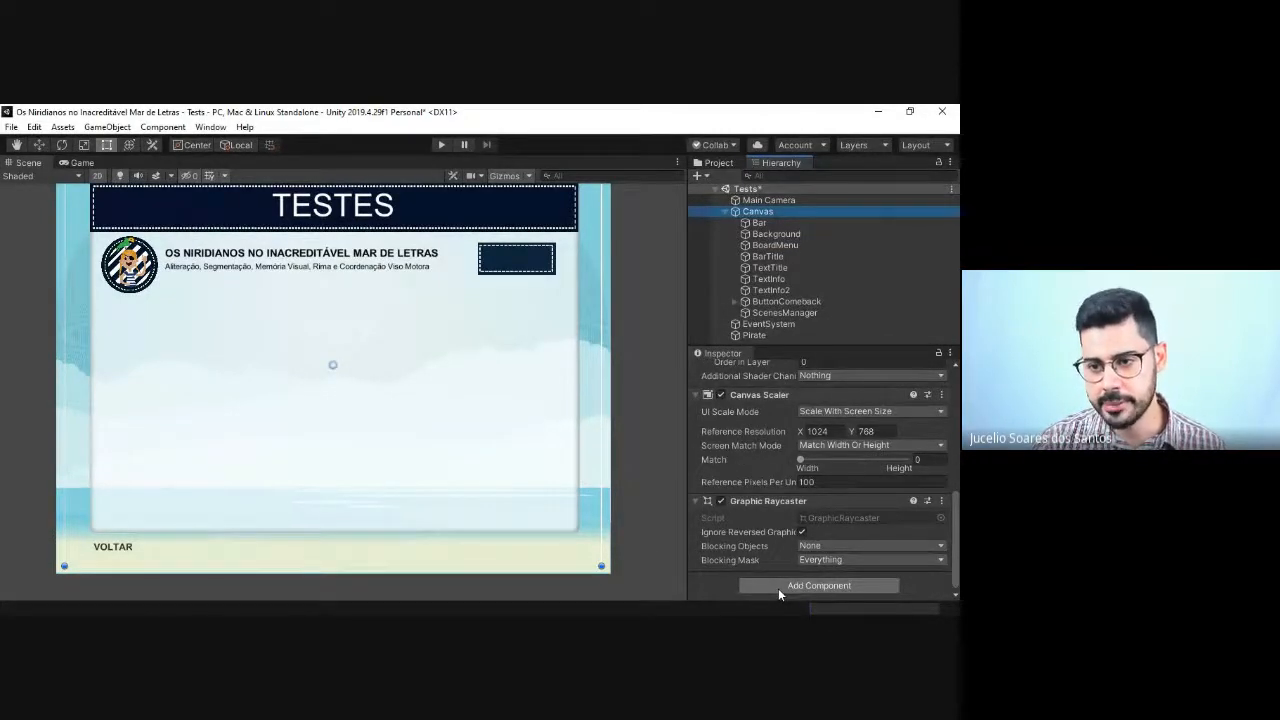
Step: Rename the Bar object in the Canvas as ButtonReport
click(769, 222)
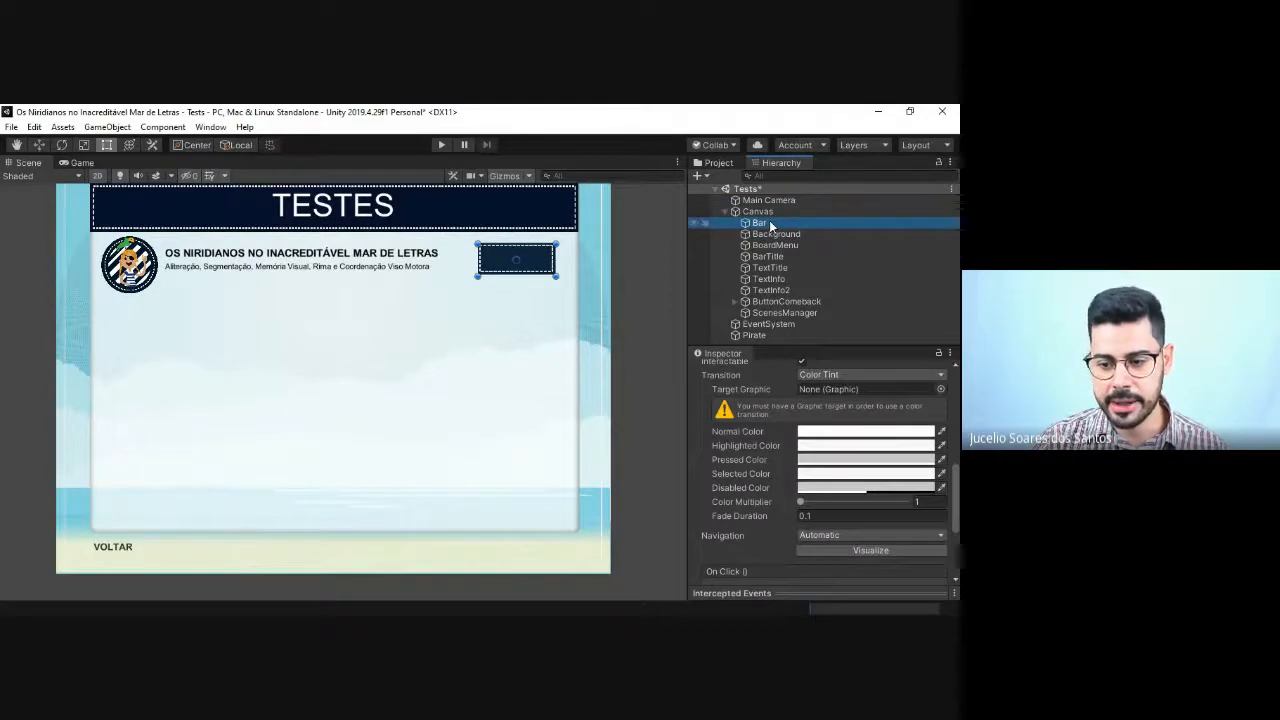
click(769, 222)
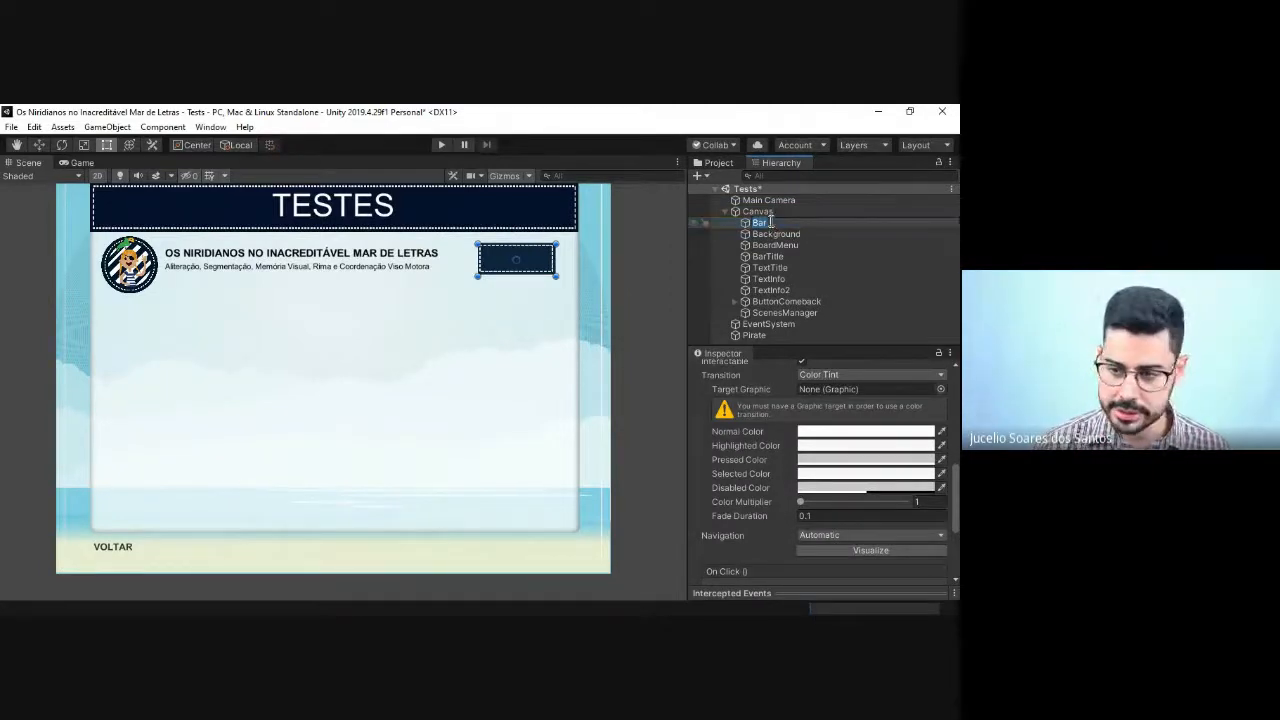
text(Butt)
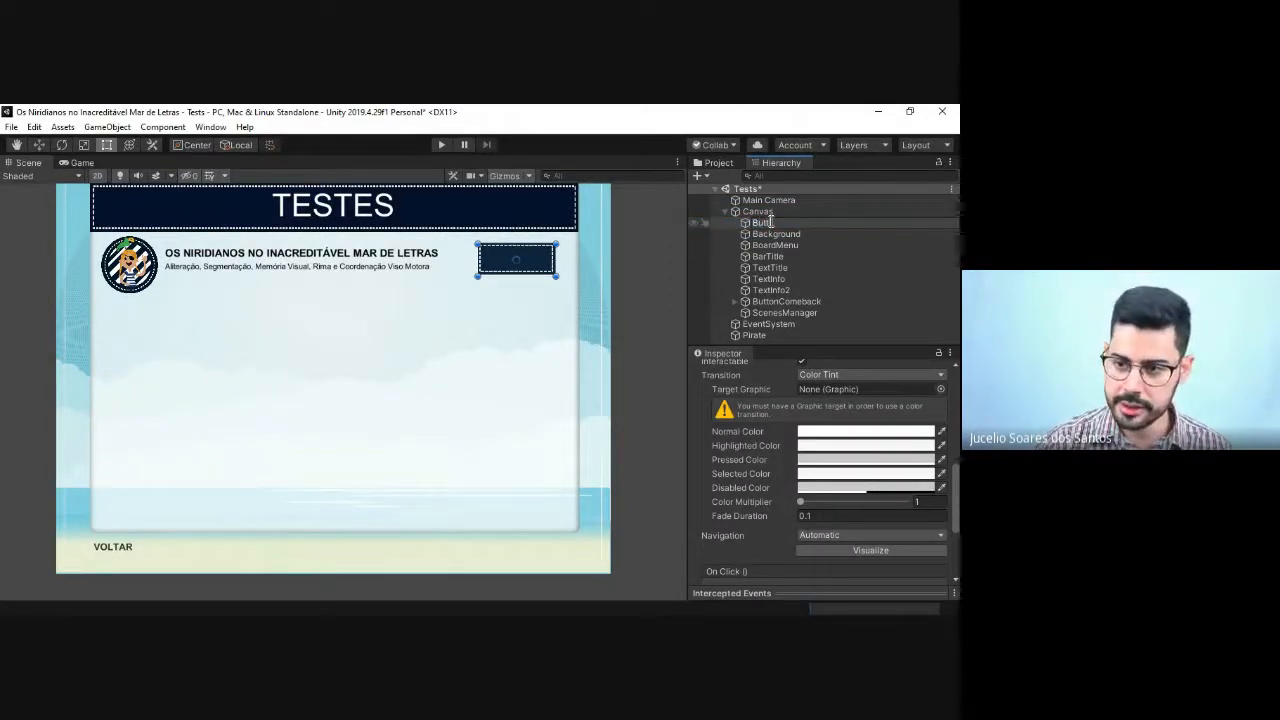
text(onRepo)
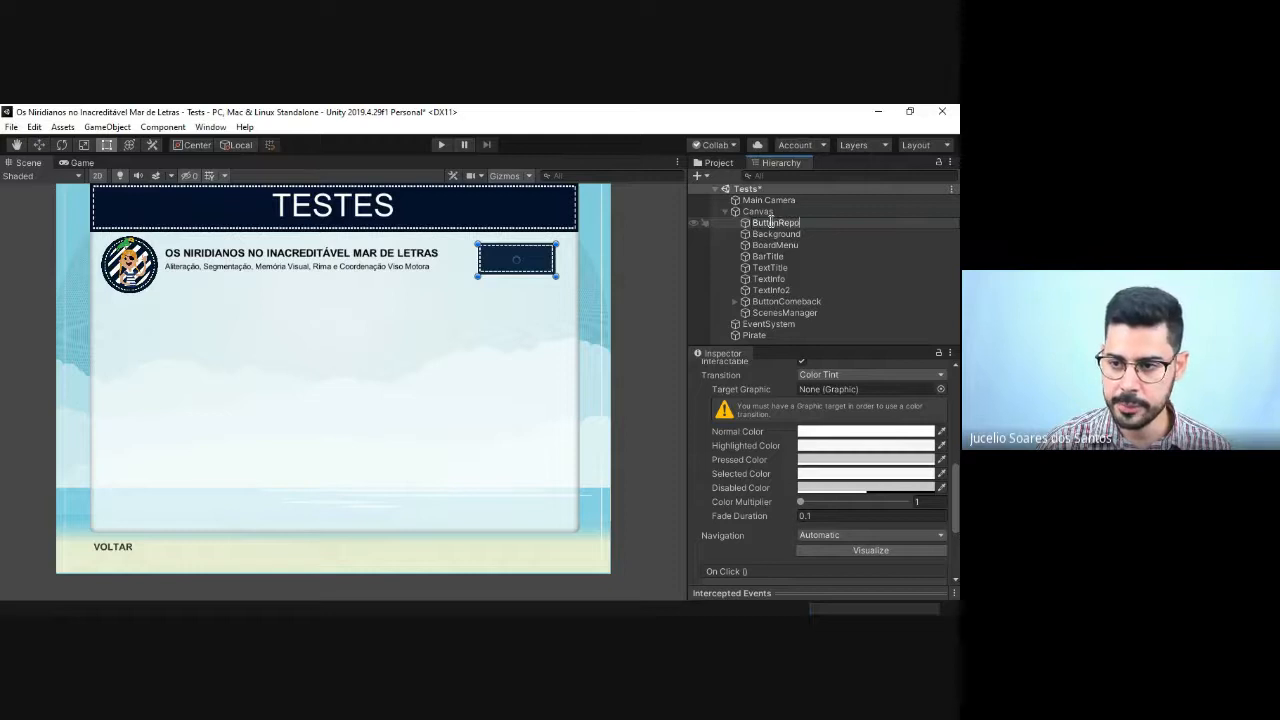
text(rt)
key(Return)
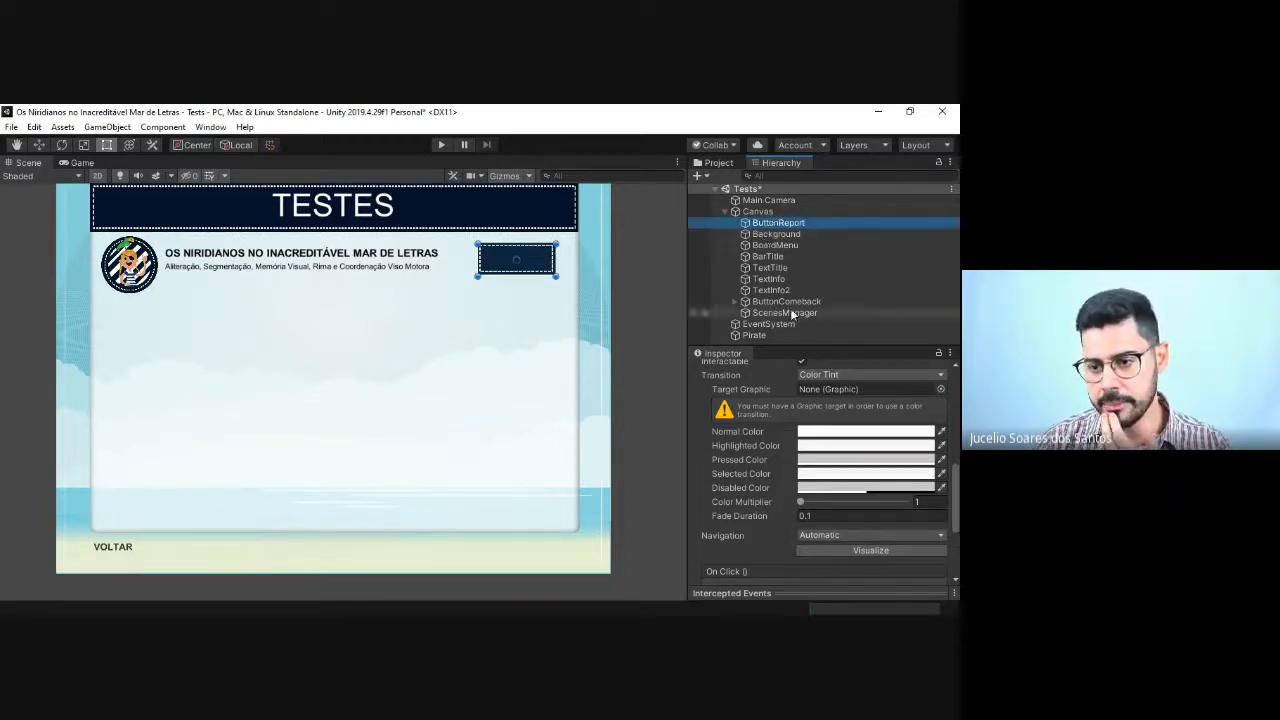
Step: Try to add a UI Text object as a child of ButtonReport
scroll(786, 406, down, 3)
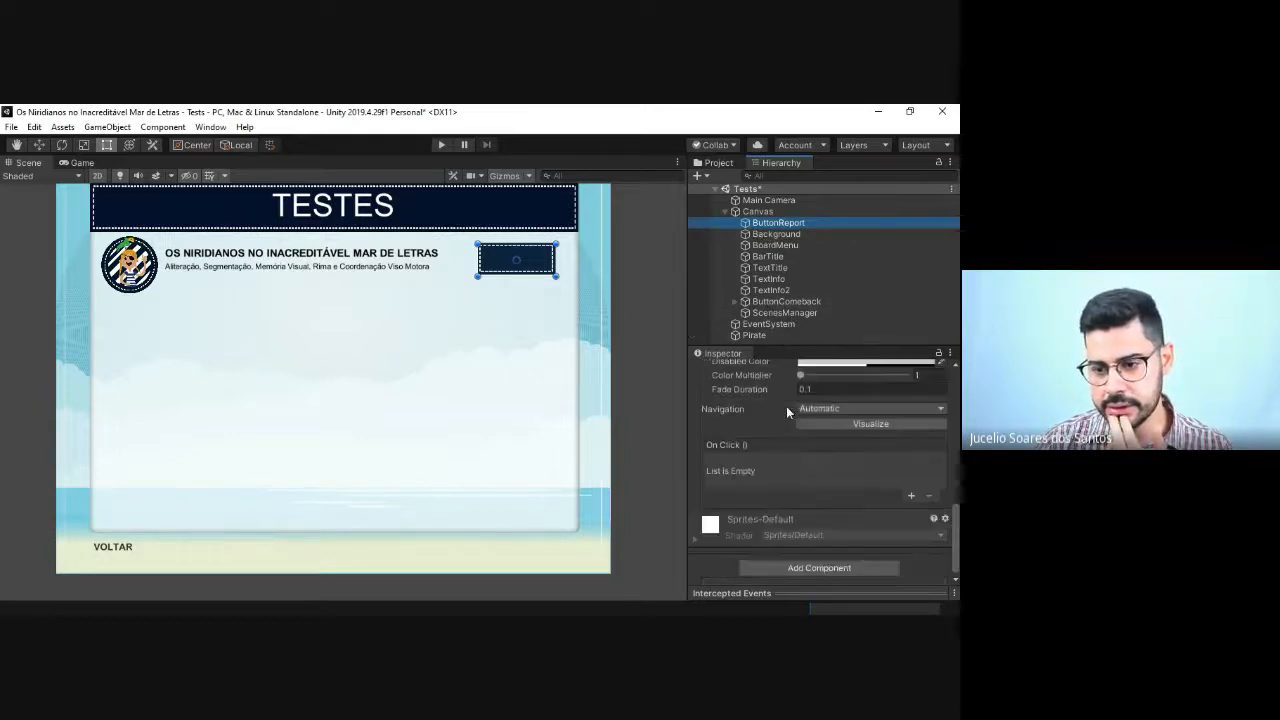
scroll(788, 394, up, 3)
scroll(788, 394, up, 5)
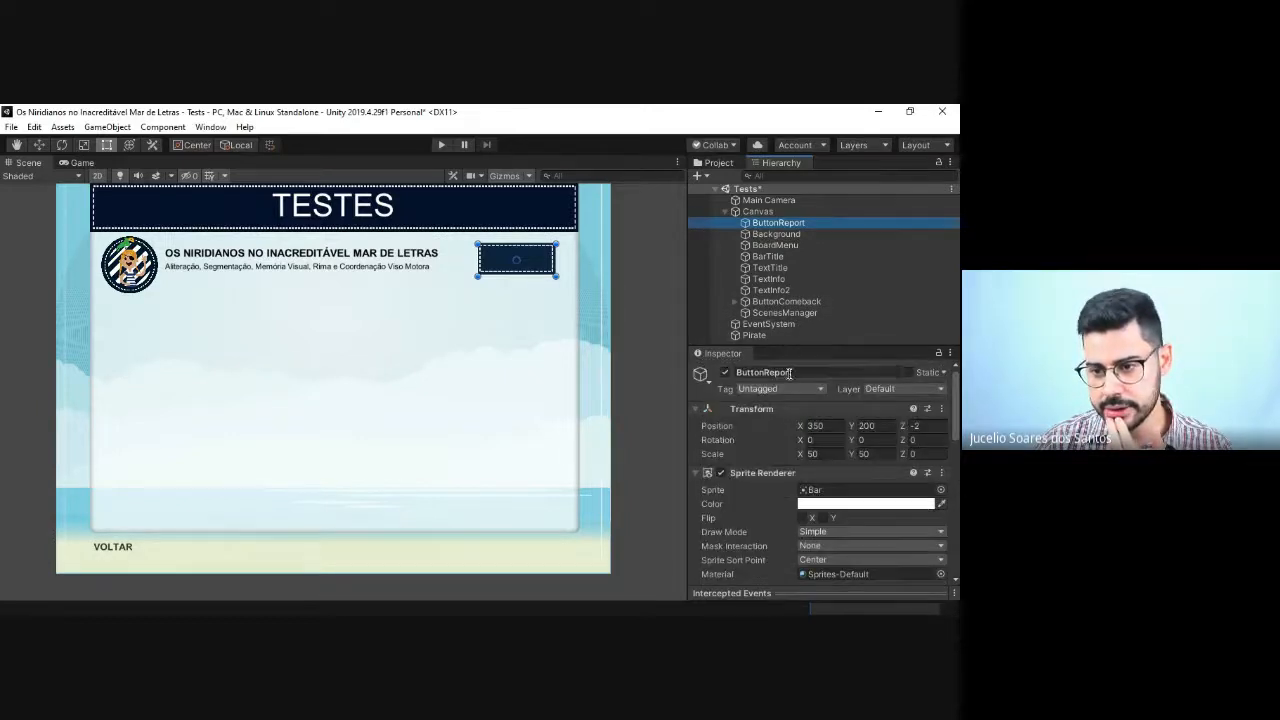
right_click(766, 230)
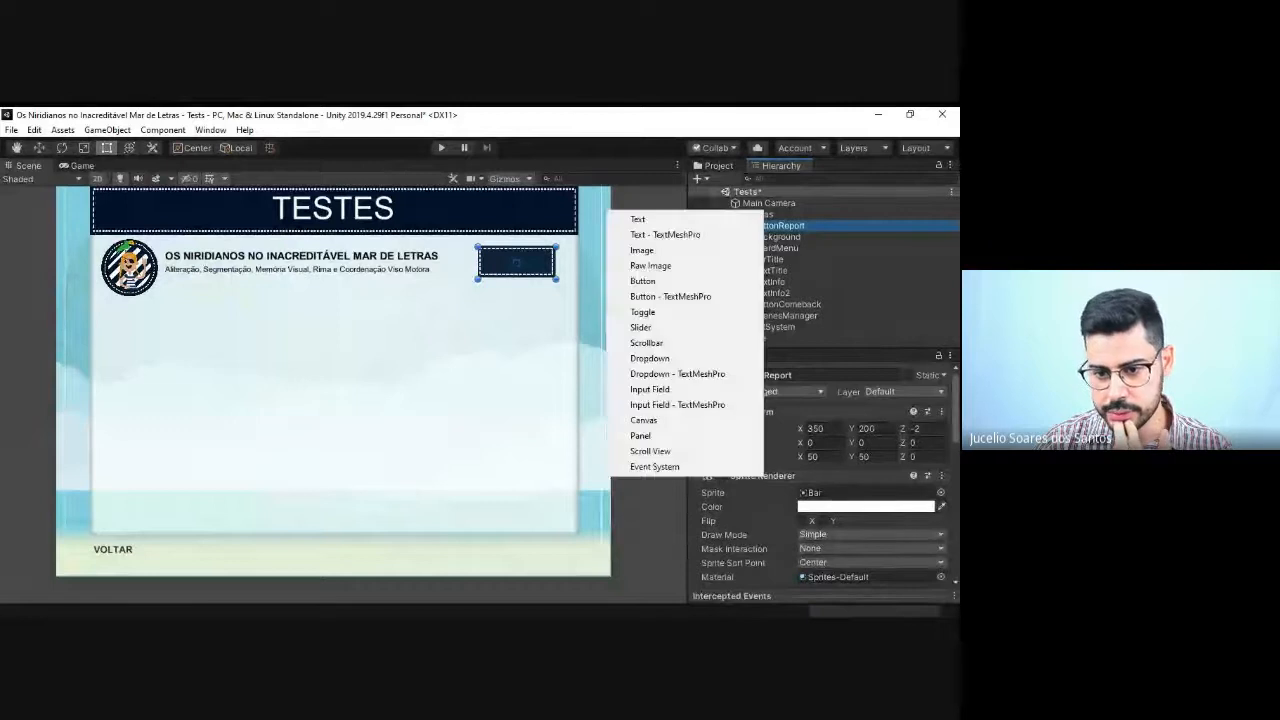
click(663, 218)
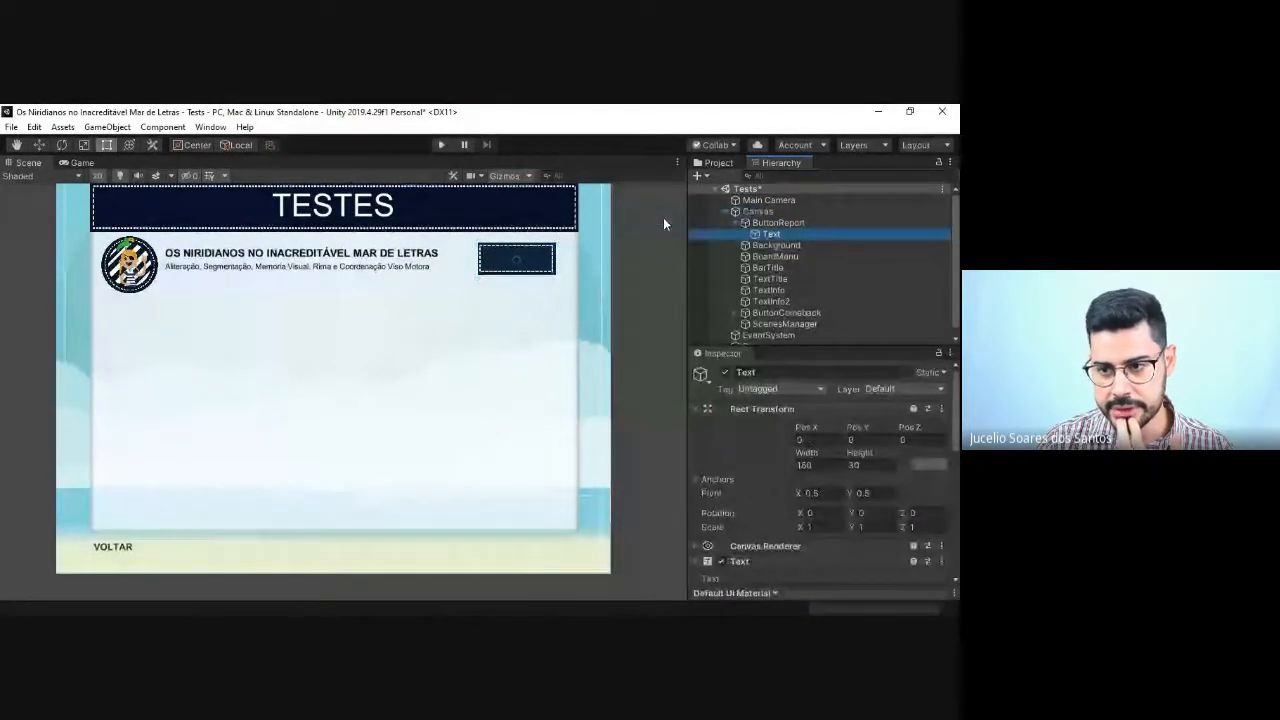
scroll(806, 430, down, 5)
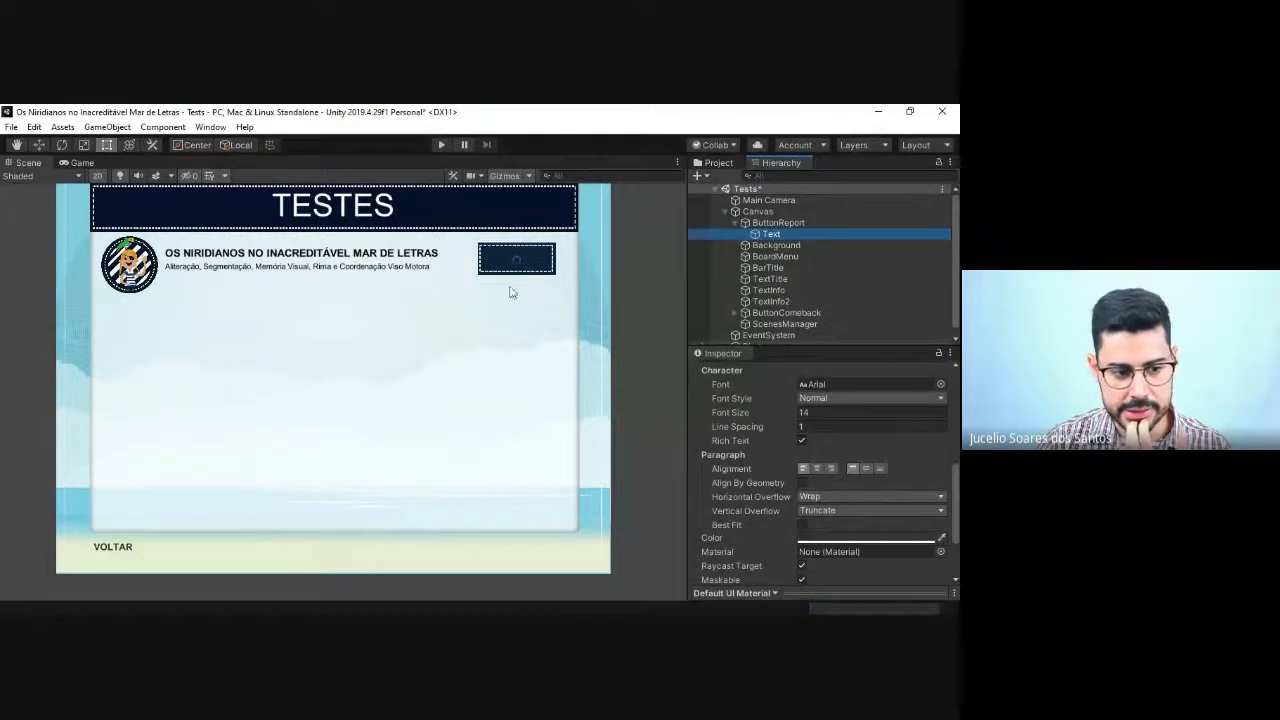
scroll(818, 400, up, 10)
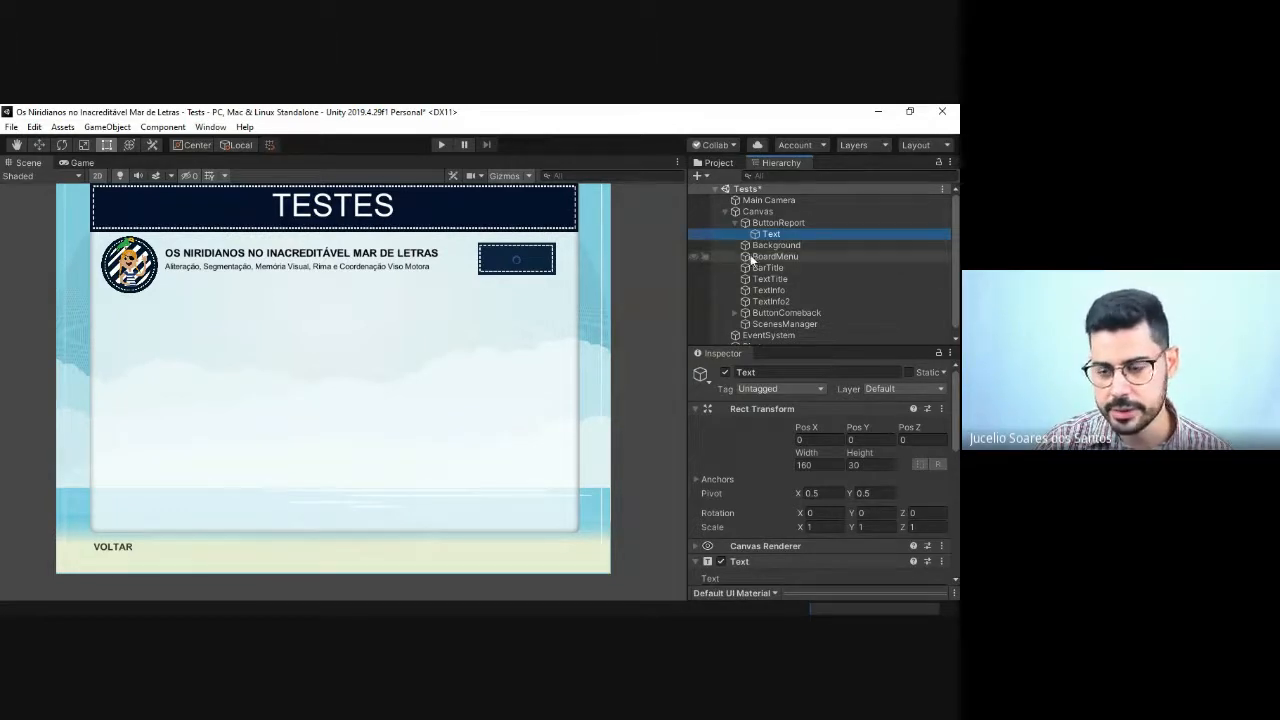
key(Left)
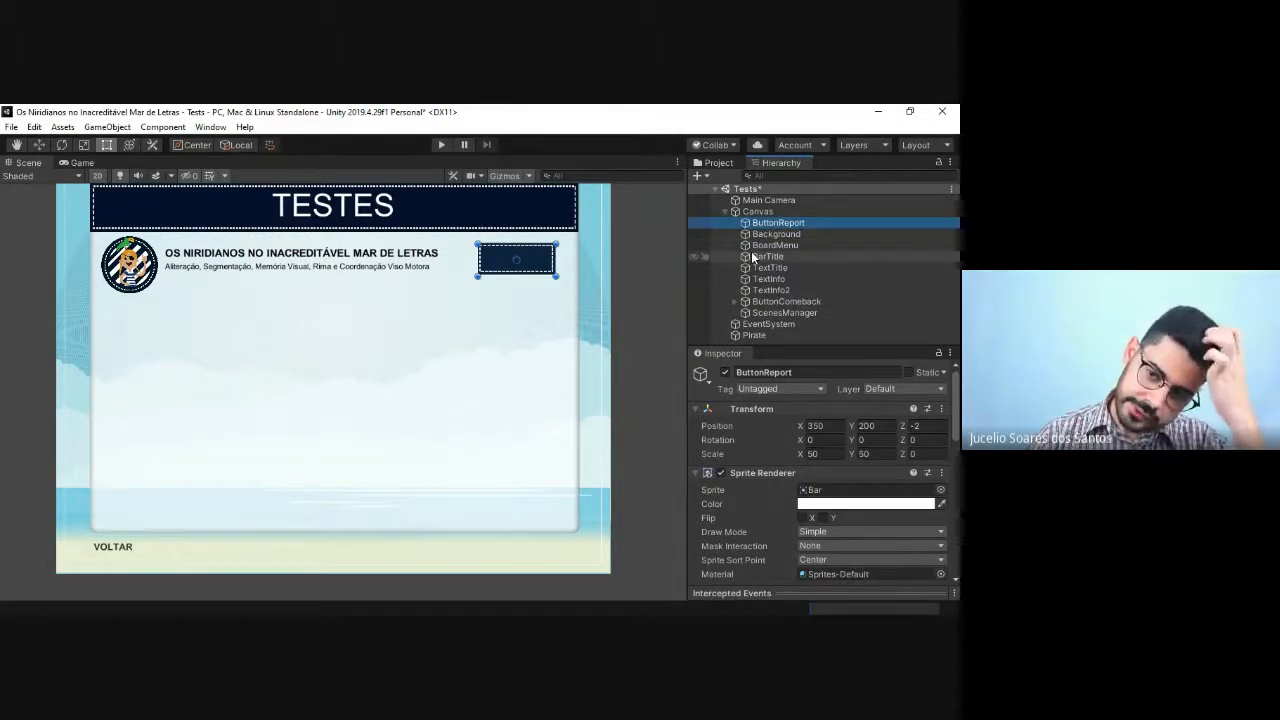
key(Left)
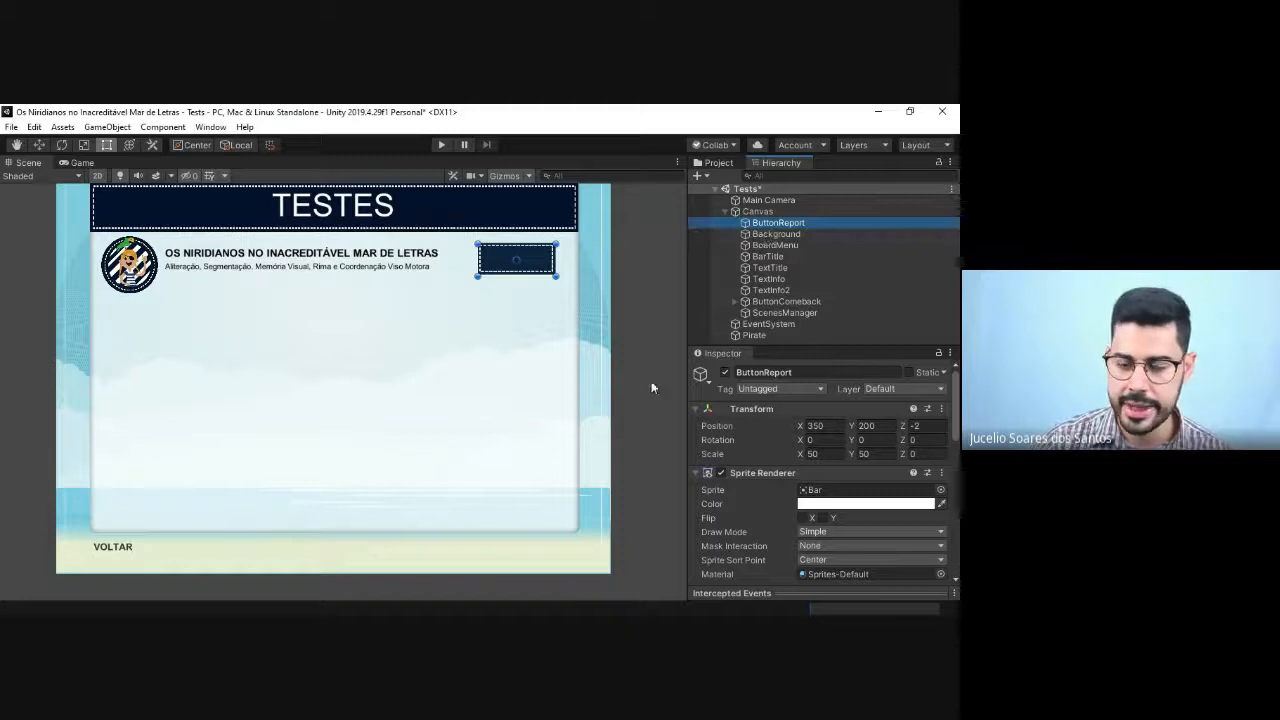
Step: Duplicate the TextInfo2 description and place the copy in the middle of the board, at about X 61, Y 19
click(368, 270)
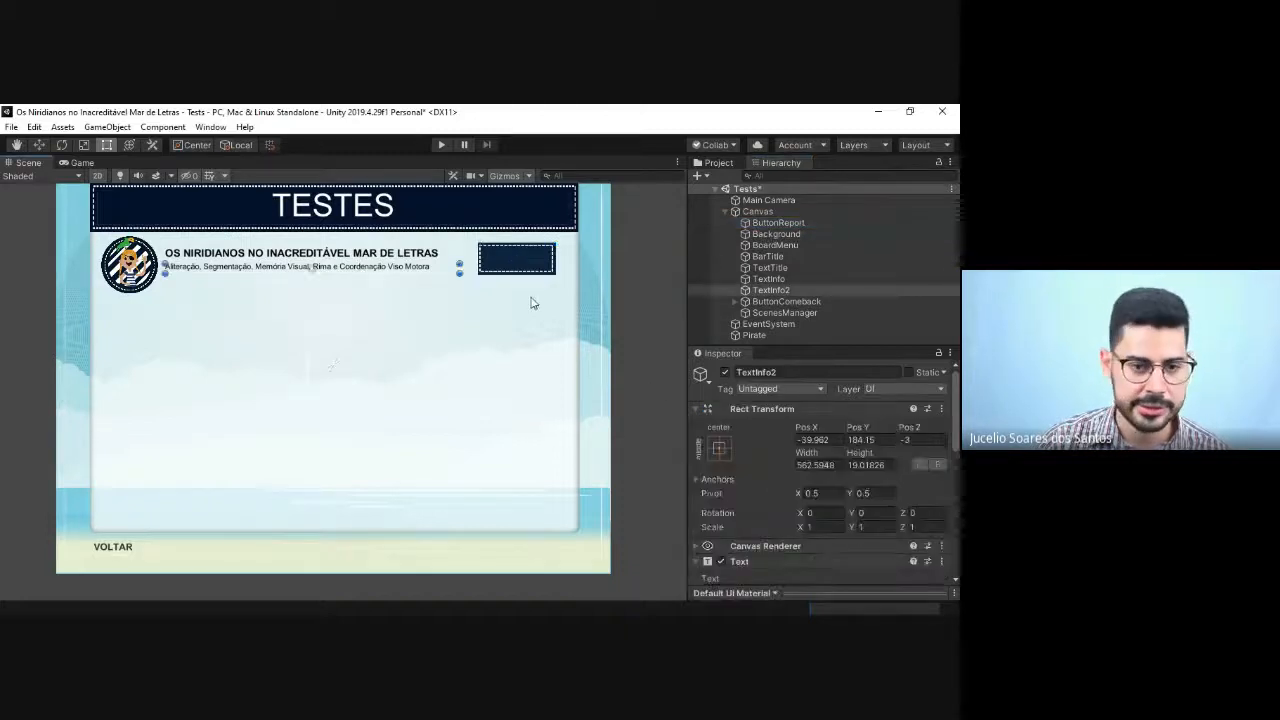
key(ctrl+d)
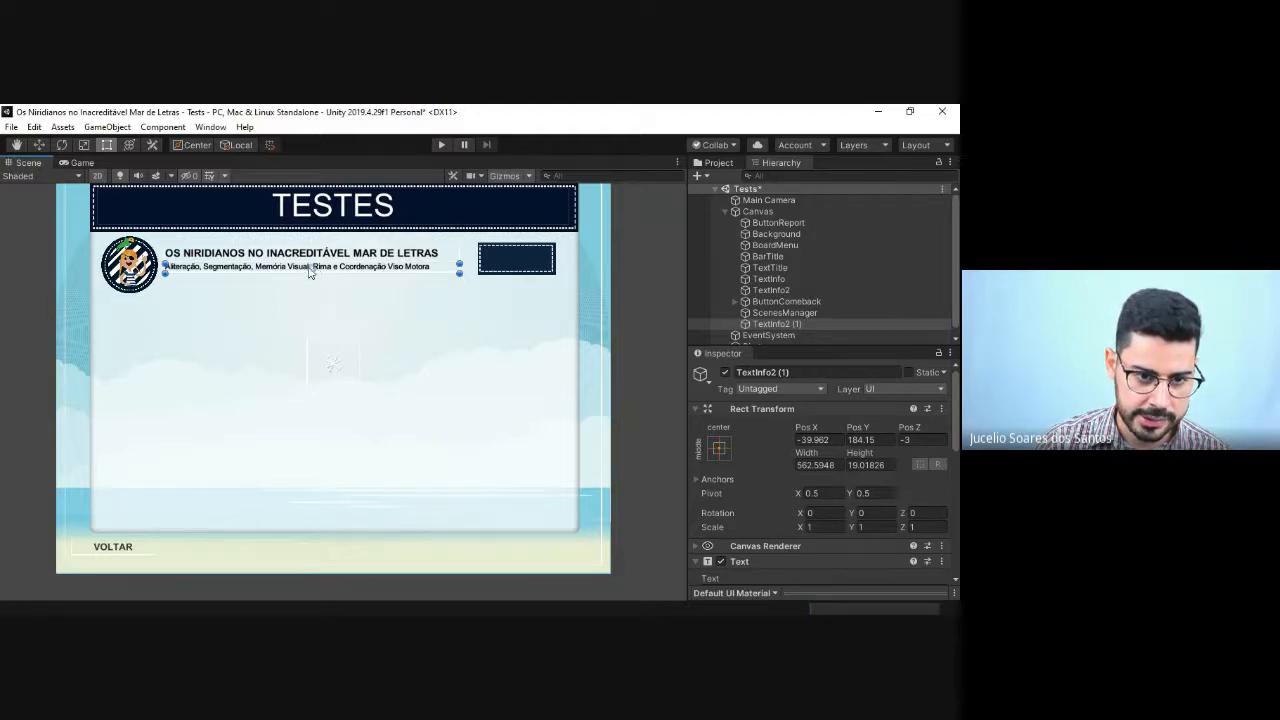
drag(316, 276, 373, 362)
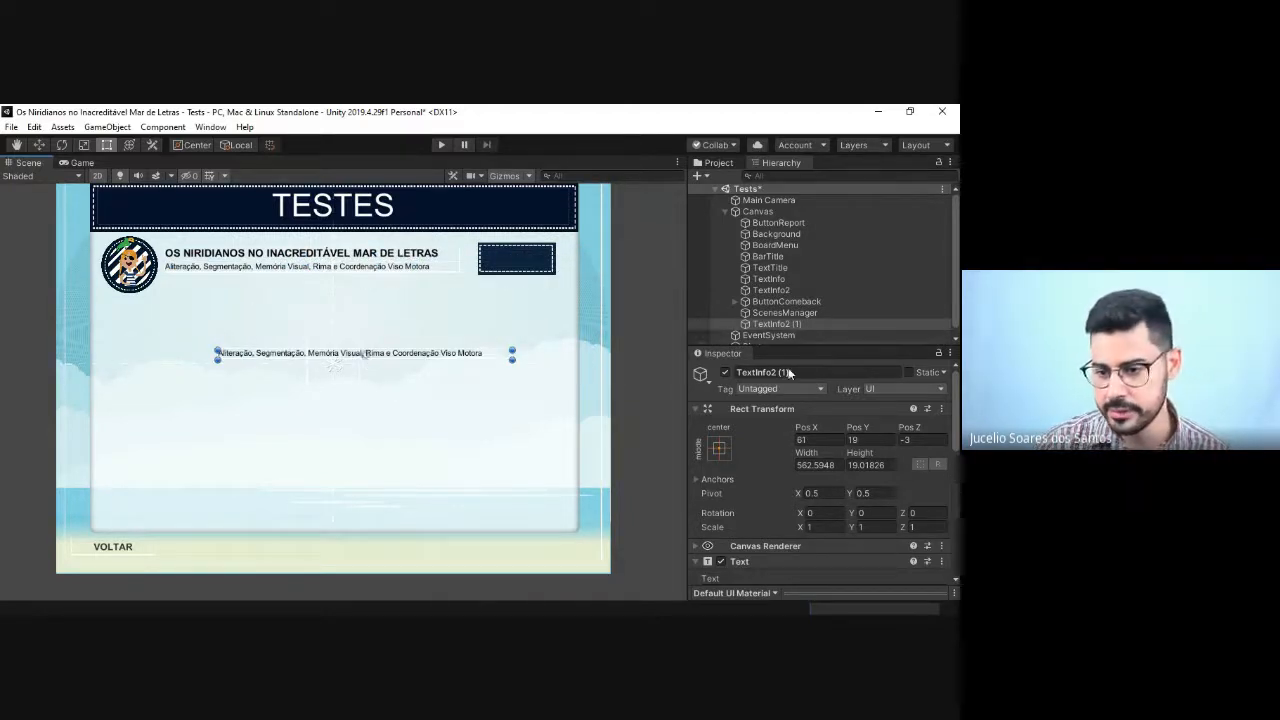
Step: Replace the duplicated text's content with "Resultados"
scroll(785, 465, down, 5)
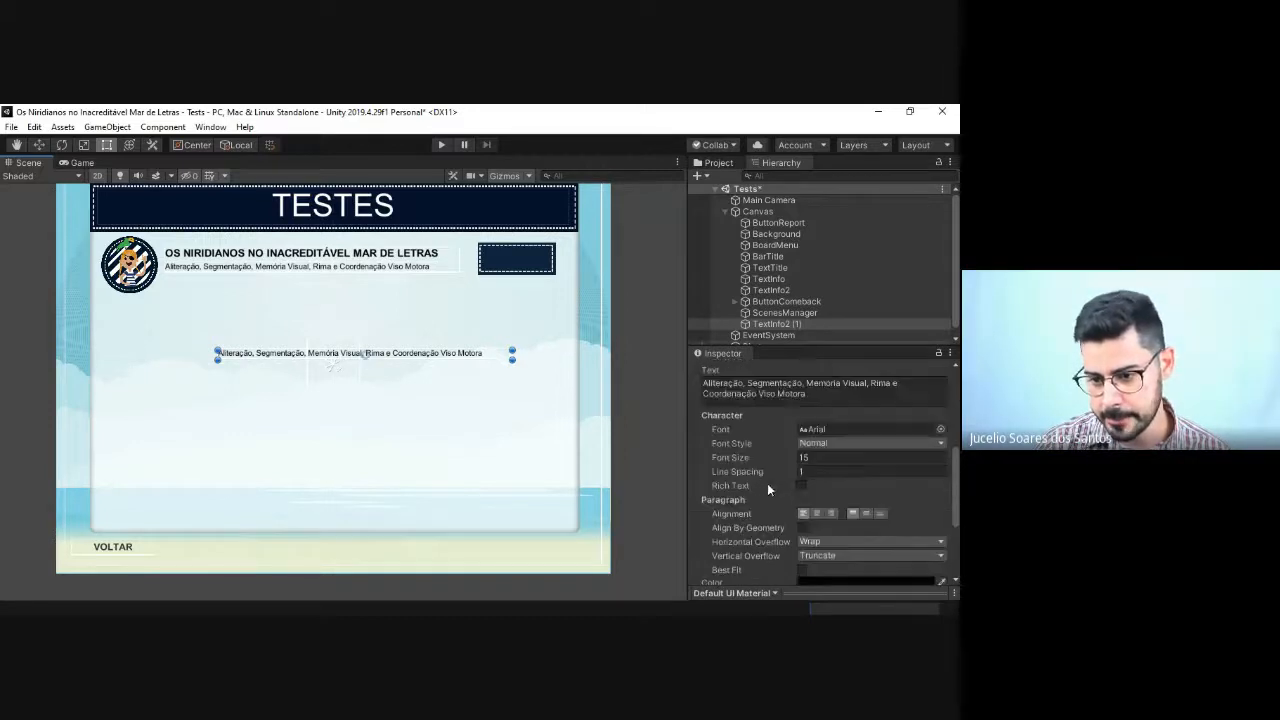
scroll(767, 483, up, 3)
click(804, 514)
key(BackSpace)
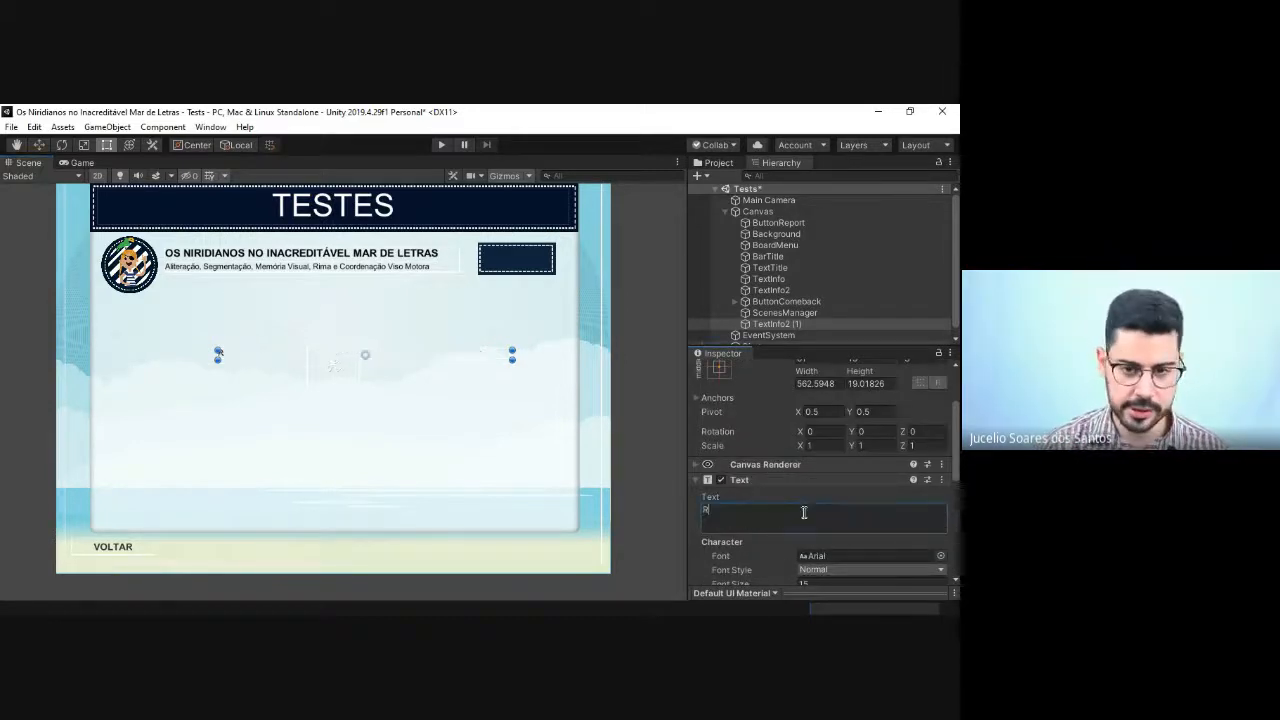
text(Resultadops)
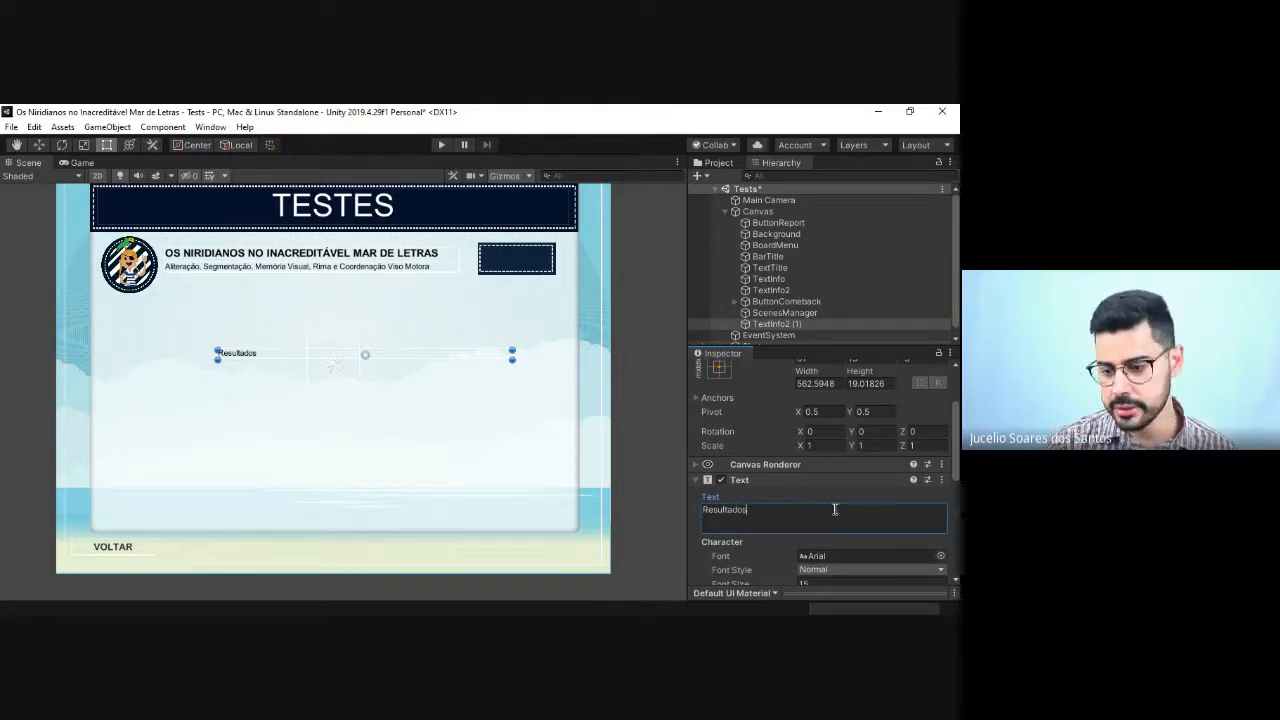
Step: Set the duplicated text's font size to 18 and make its box tall enough to show the larger text
scroll(840, 545, down, 3)
click(816, 459)
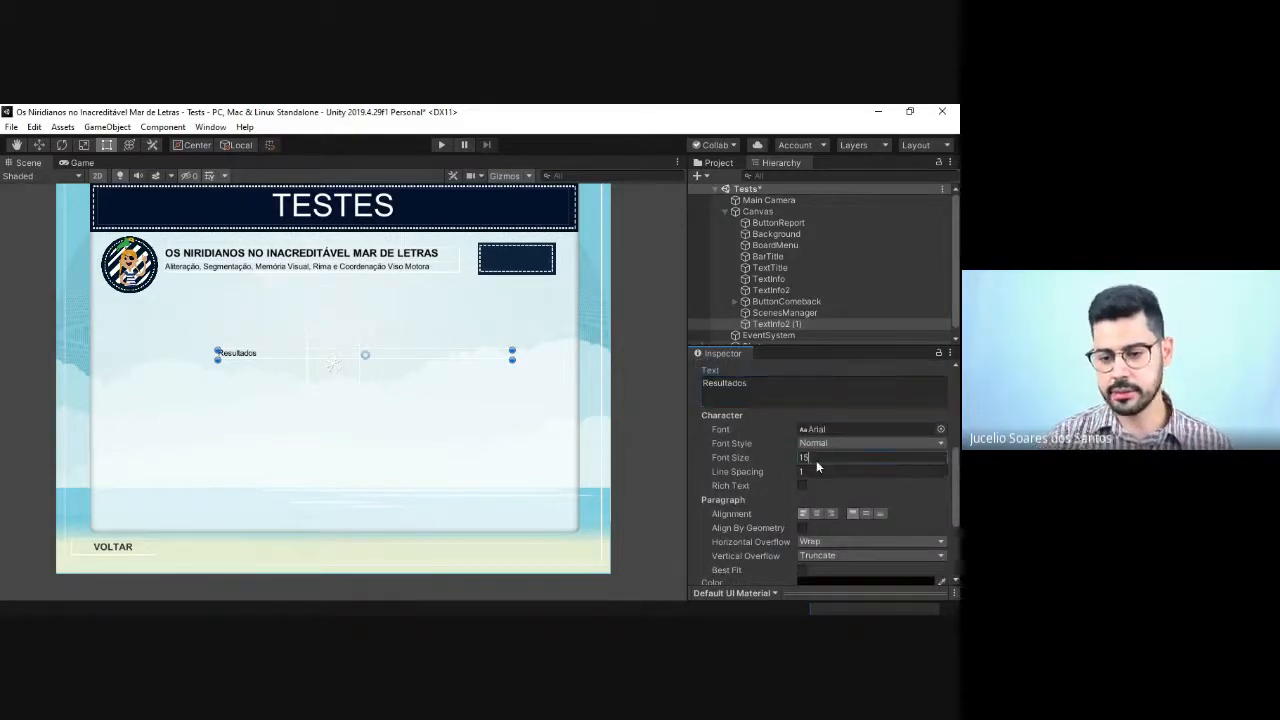
double_click(816, 460)
text(1)
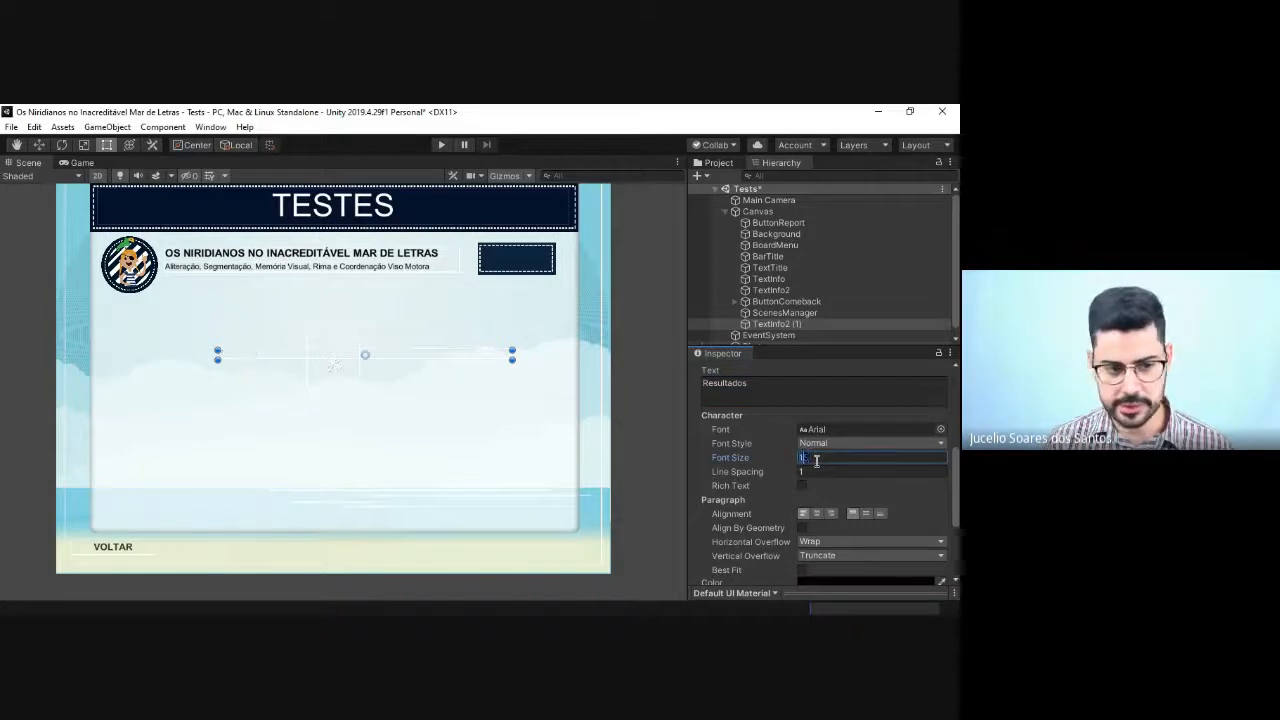
text(8)
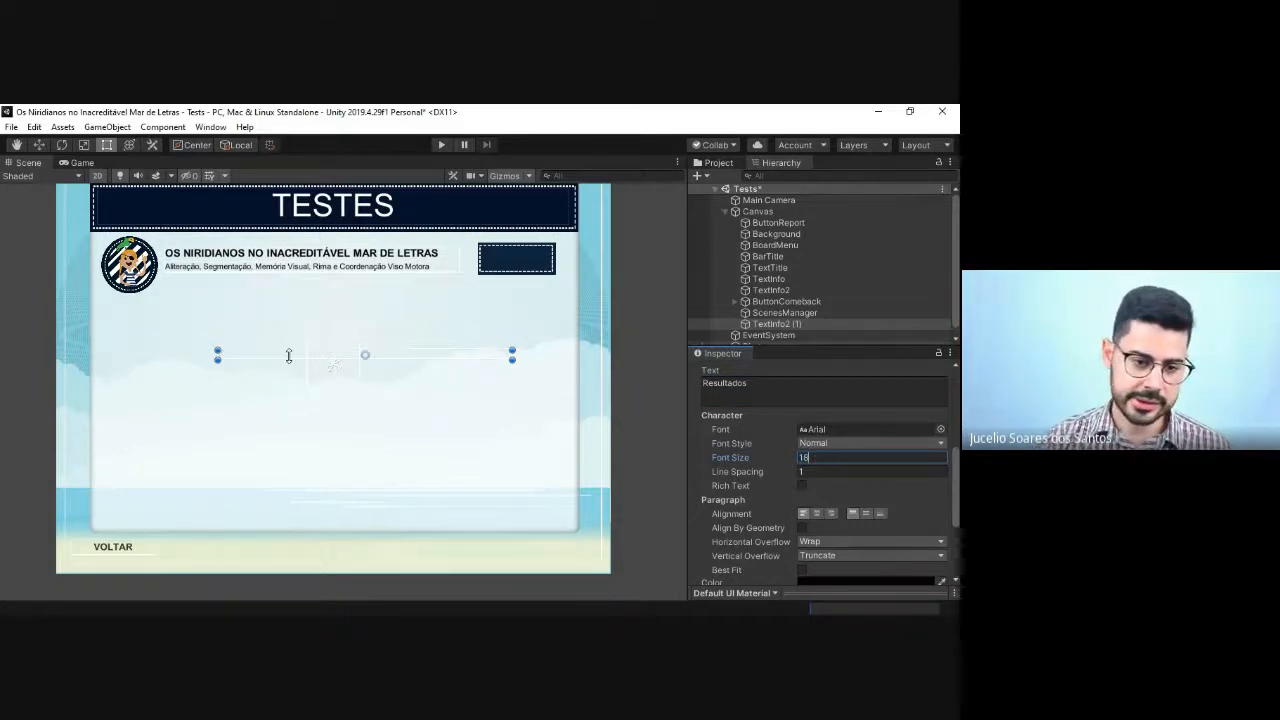
key(Return)
Step: Change the duplicated text's content to "RESULTADOS" in capitals
click(750, 388)
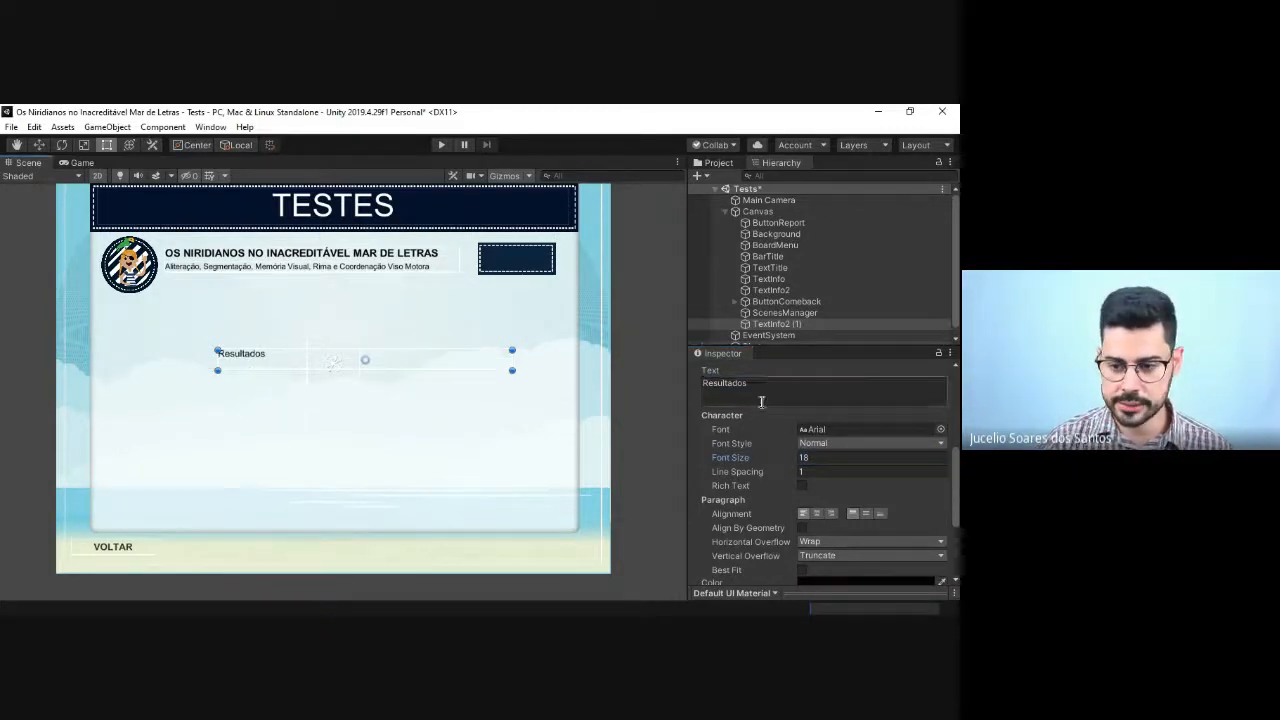
key(ctrl+a)
text(RES)
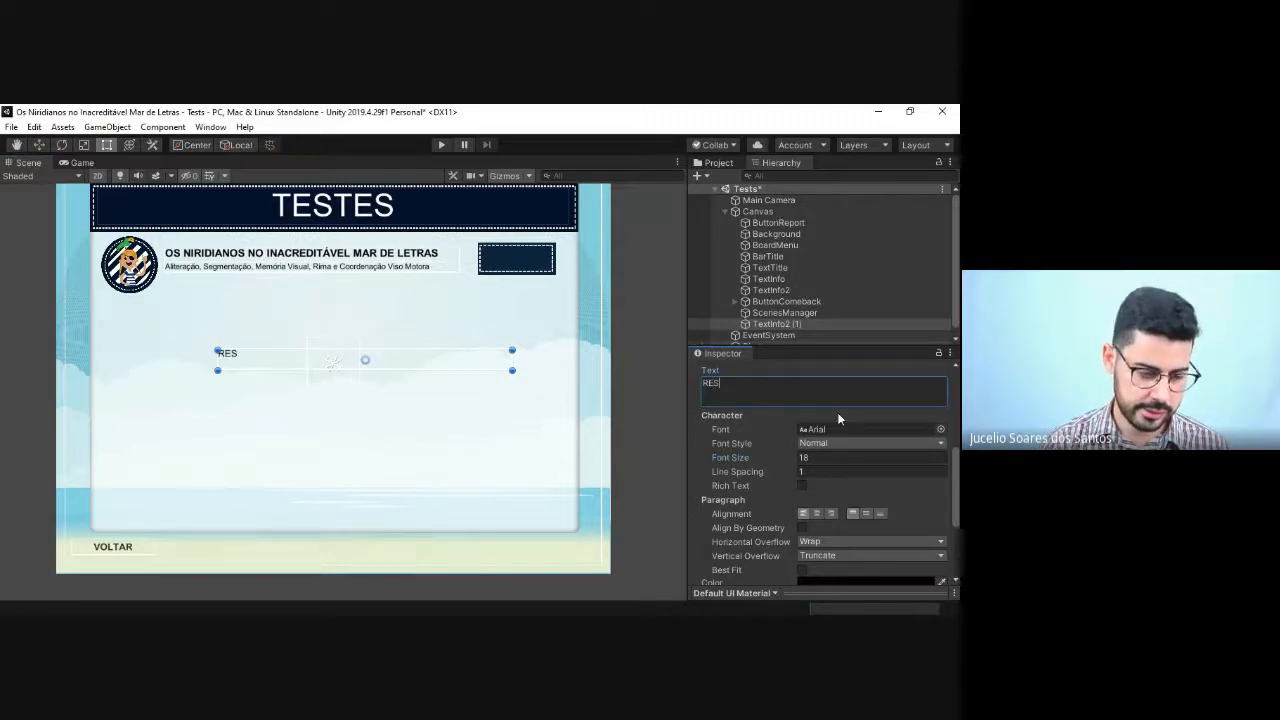
text(ULTADOS)
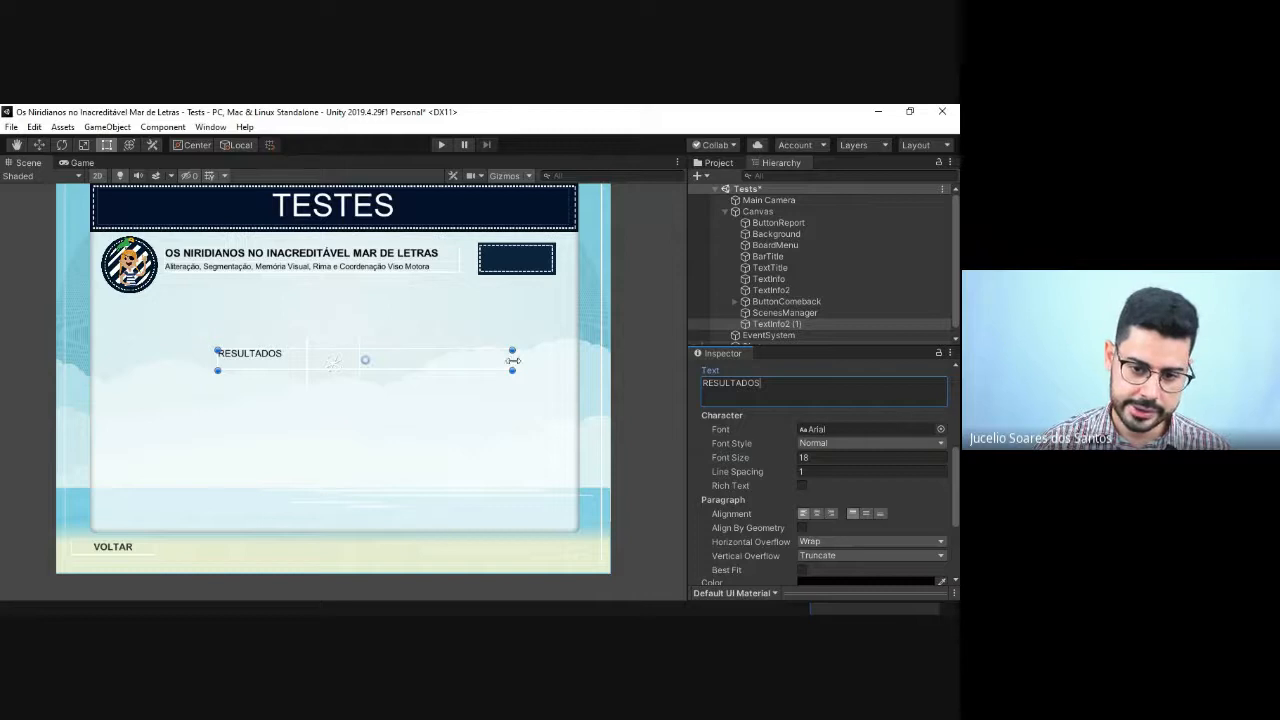
Step: Set the RESULTADOS text's color to white (FFFFFF)
scroll(900, 480, down, 3)
click(848, 458)
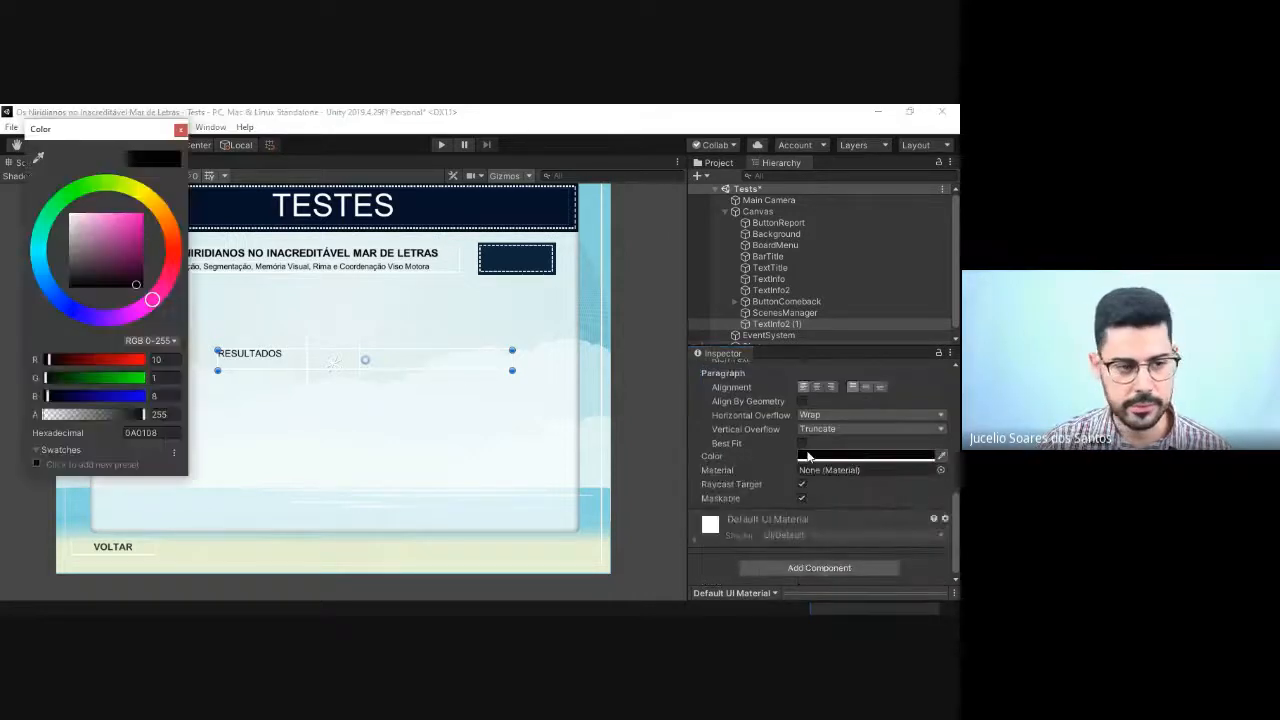
click(70, 215)
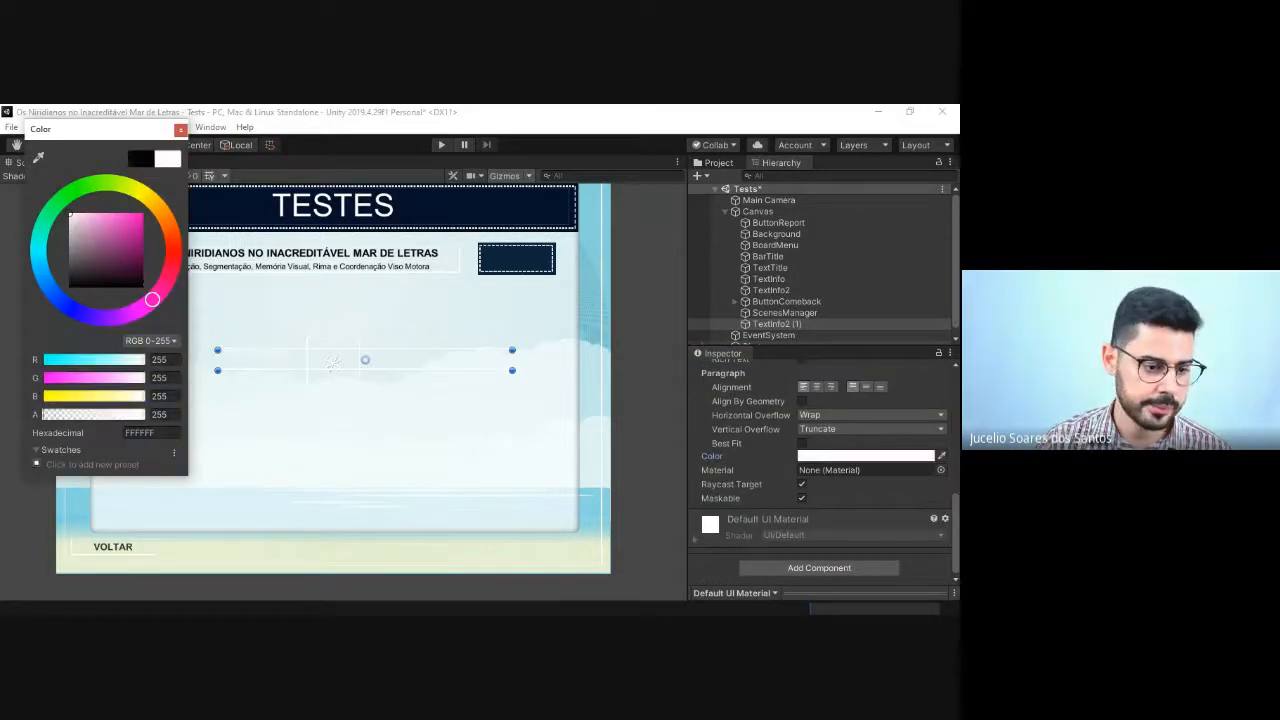
click(180, 130)
Step: Fit the RESULTADOS text over the bar button, about 149 by 20 at X 366, Y 204, and set its font style to Bold
drag(512, 350, 509, 260)
scroll(876, 475, up, 5)
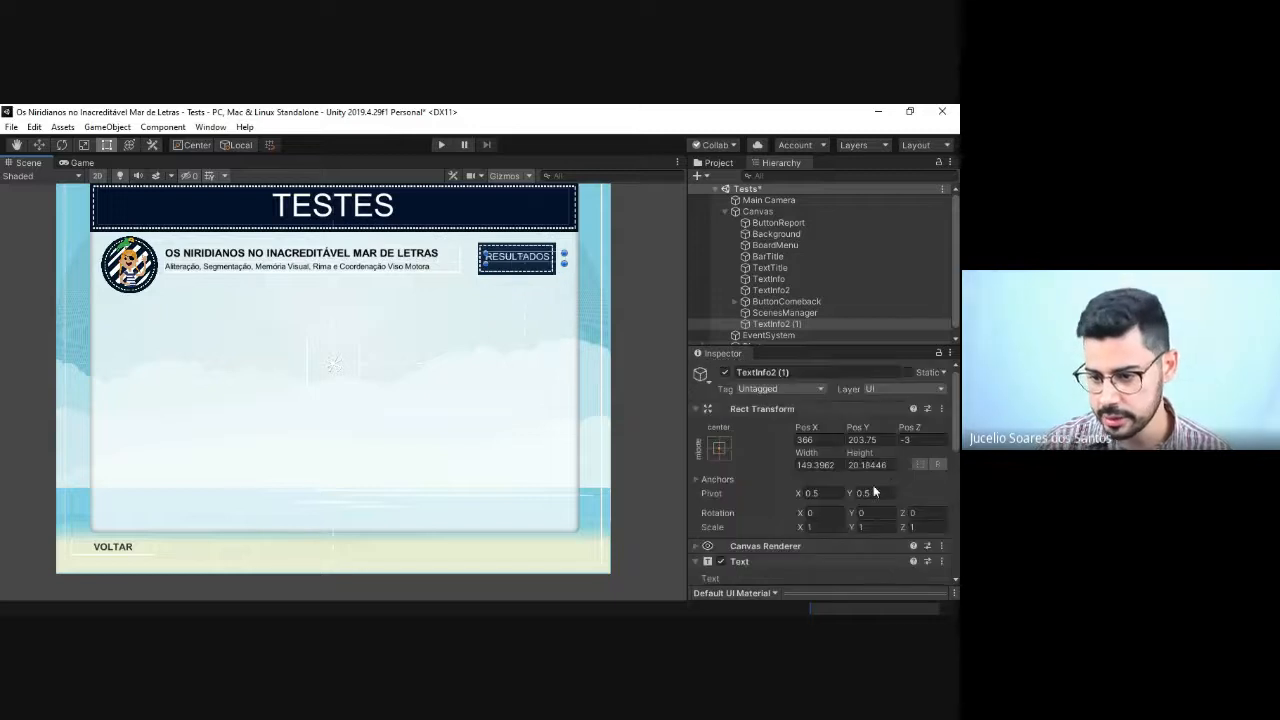
scroll(873, 485, down, 3)
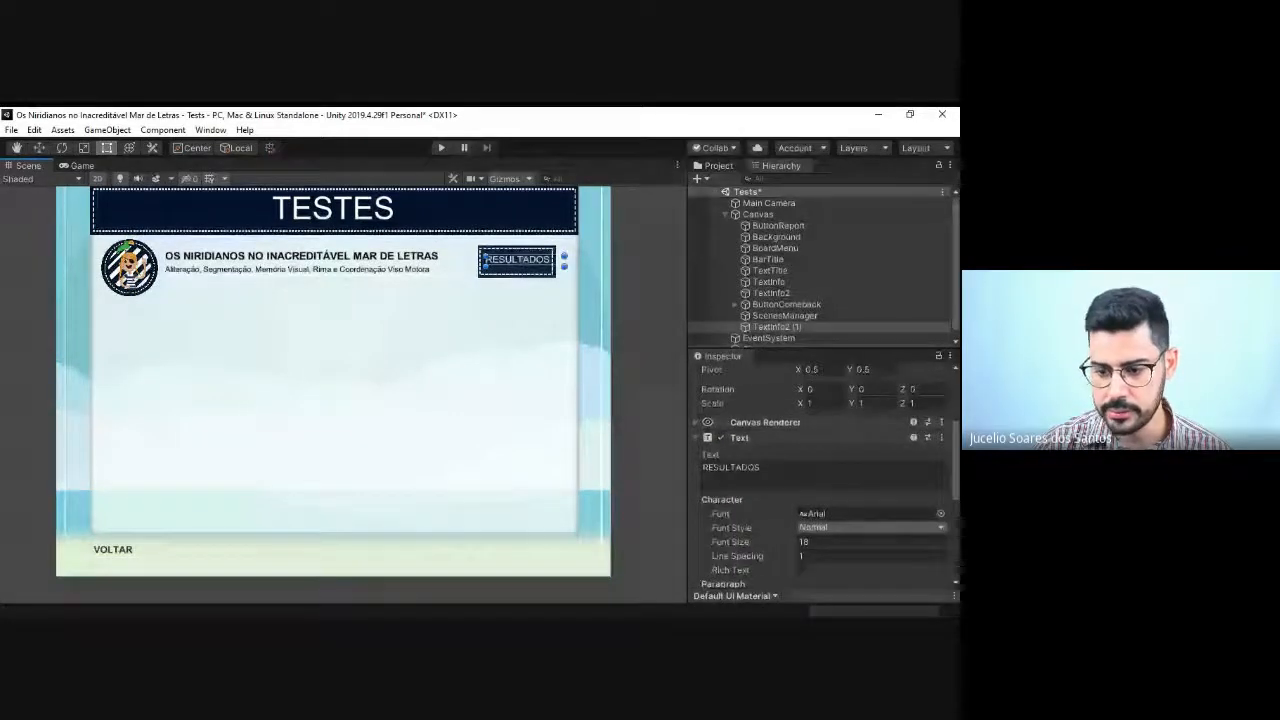
click(838, 550)
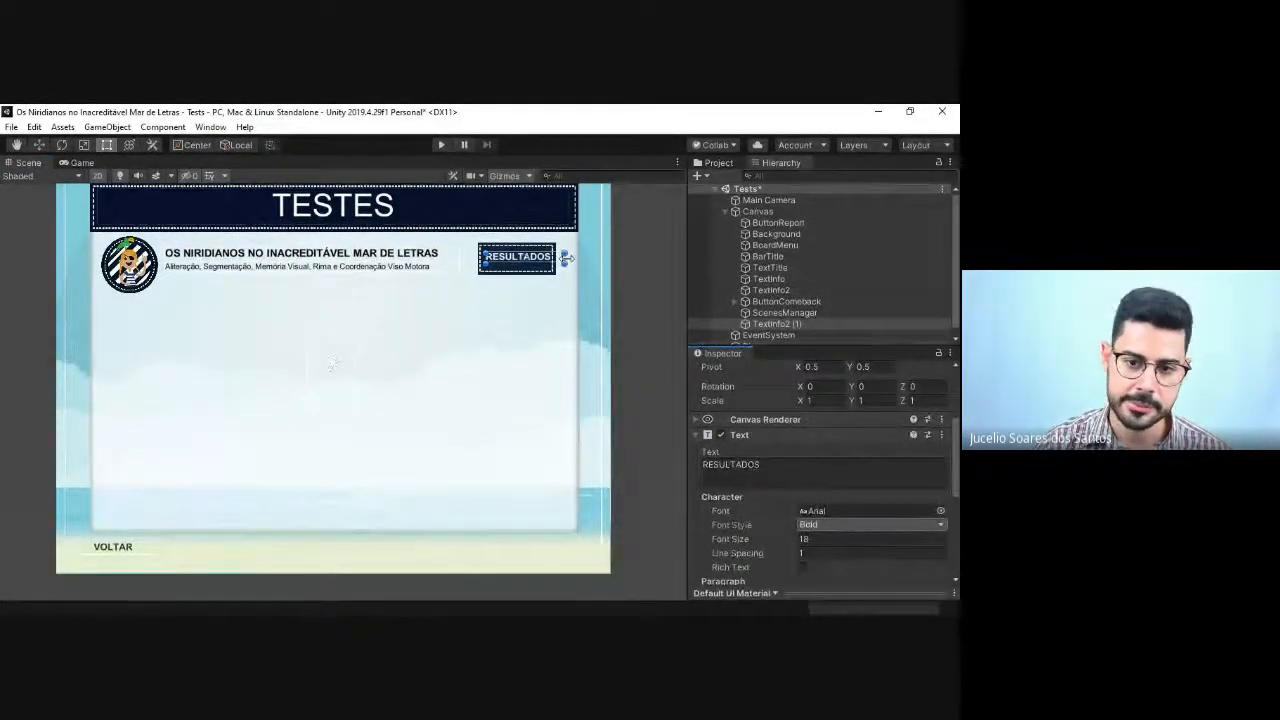
click(534, 354)
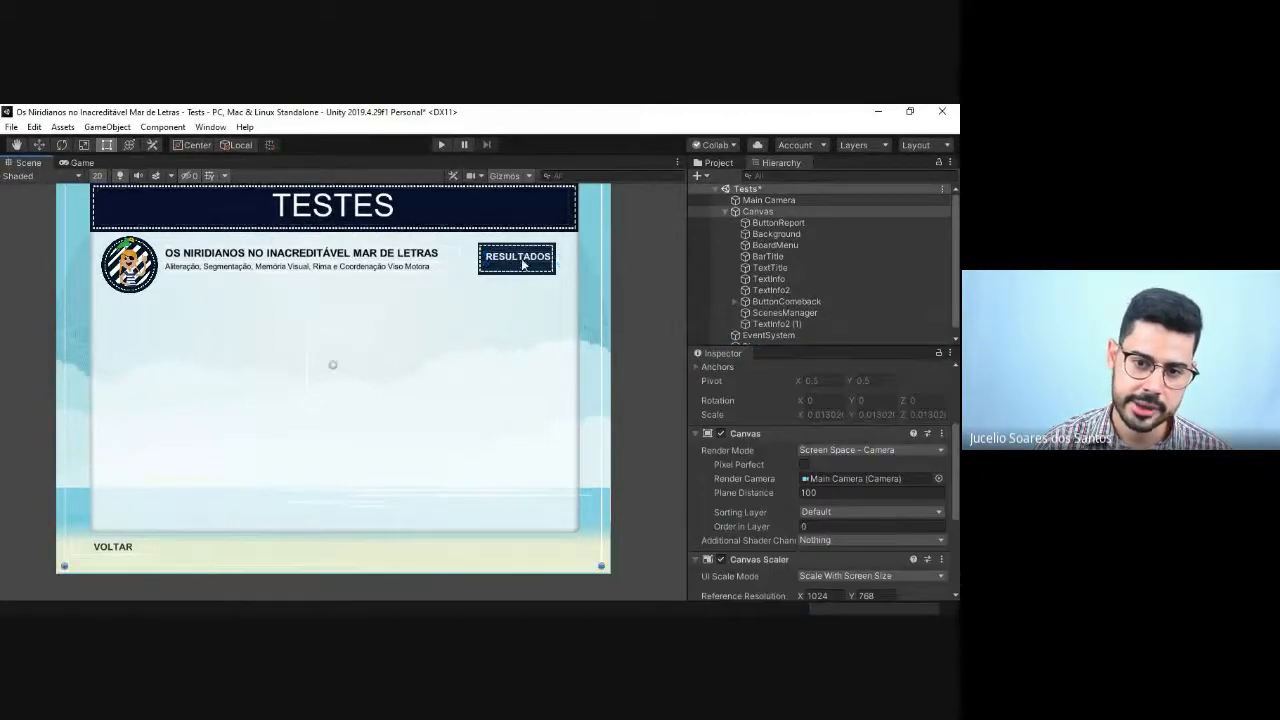
Step: Nudge the RESULTADOS text slightly so that it sits centred over the bar button
click(519, 261)
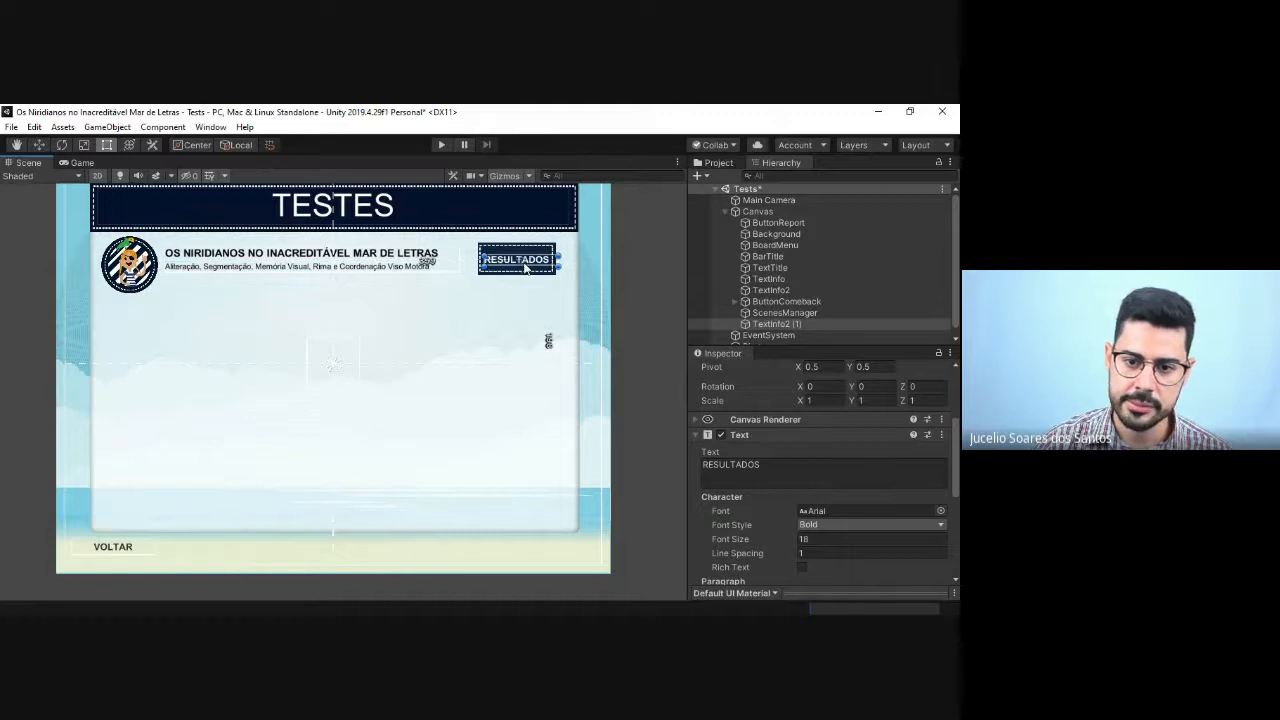
drag(524, 264, 524, 261)
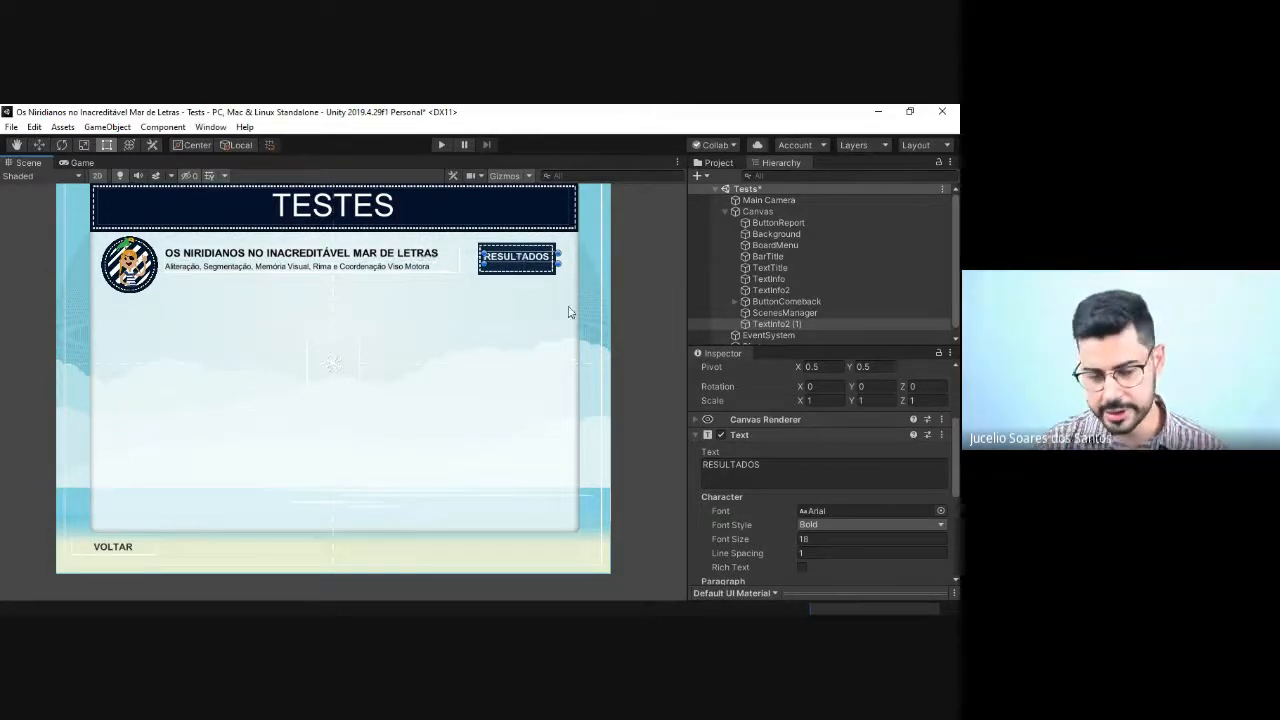
key(Down)
scroll(569, 307, up, 1)
scroll(568, 312, down, 2)
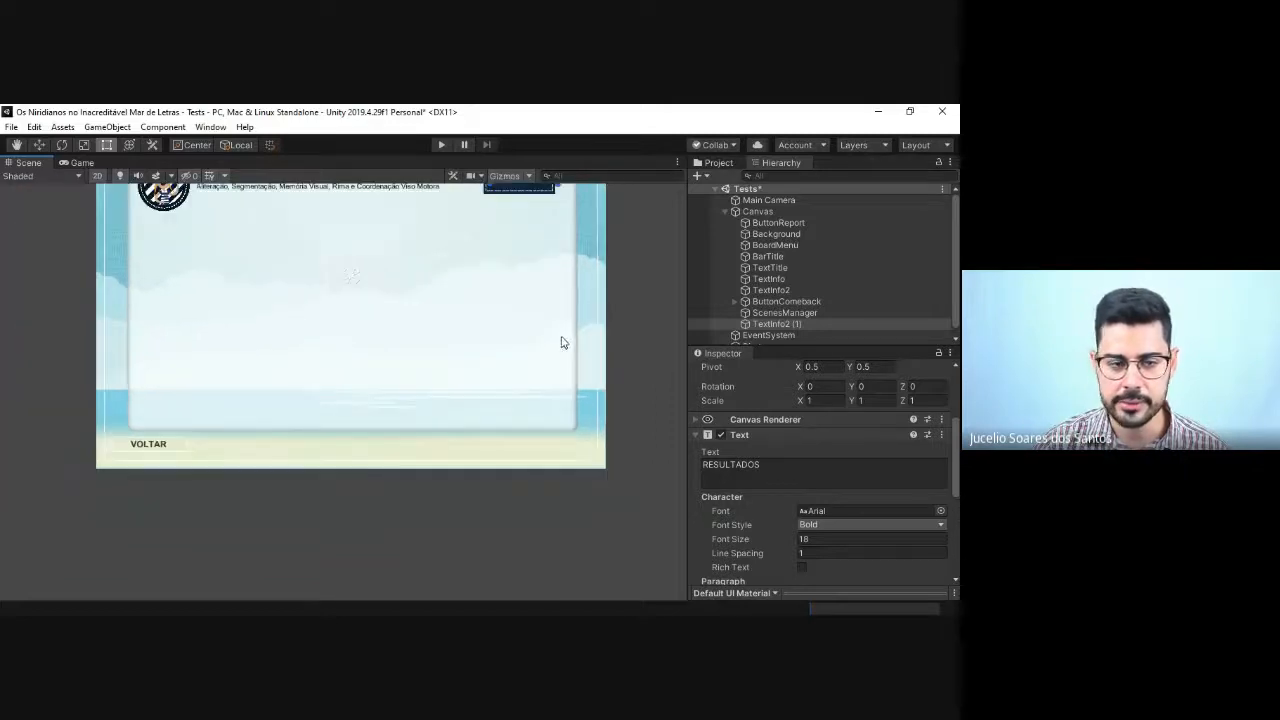
click(16, 145)
drag(308, 303, 285, 400)
click(39, 145)
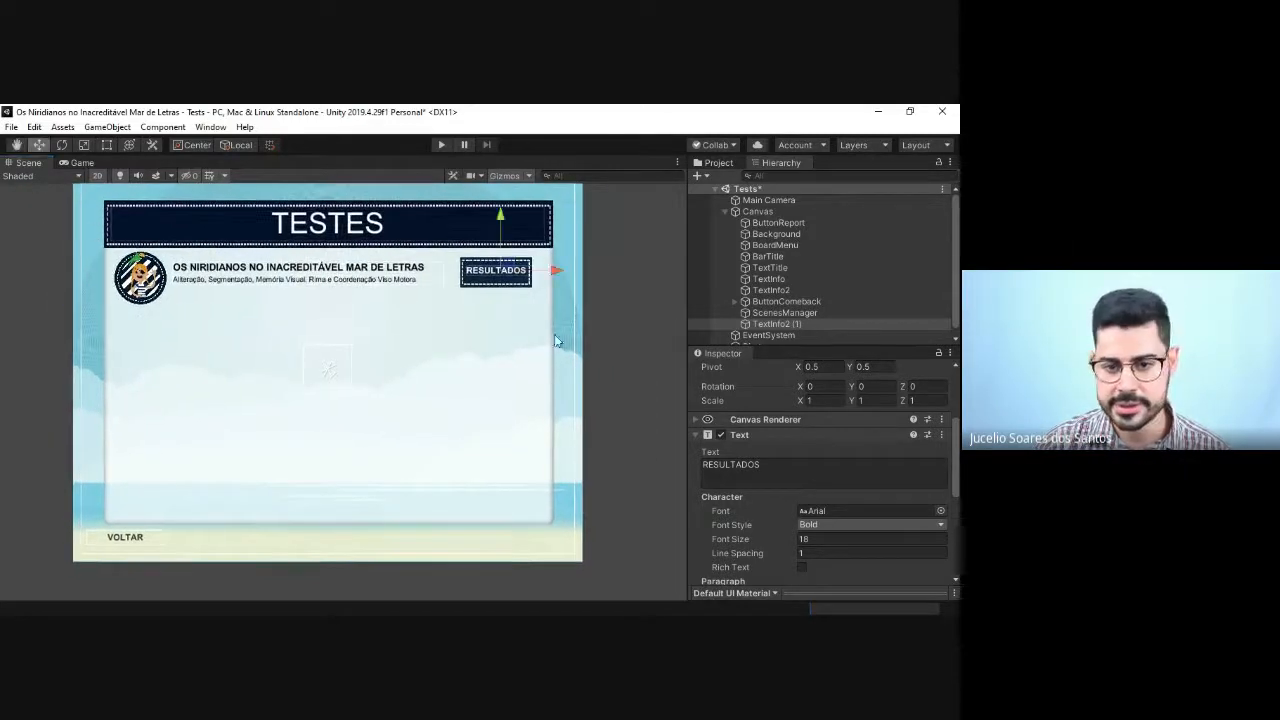
drag(507, 272, 509, 269)
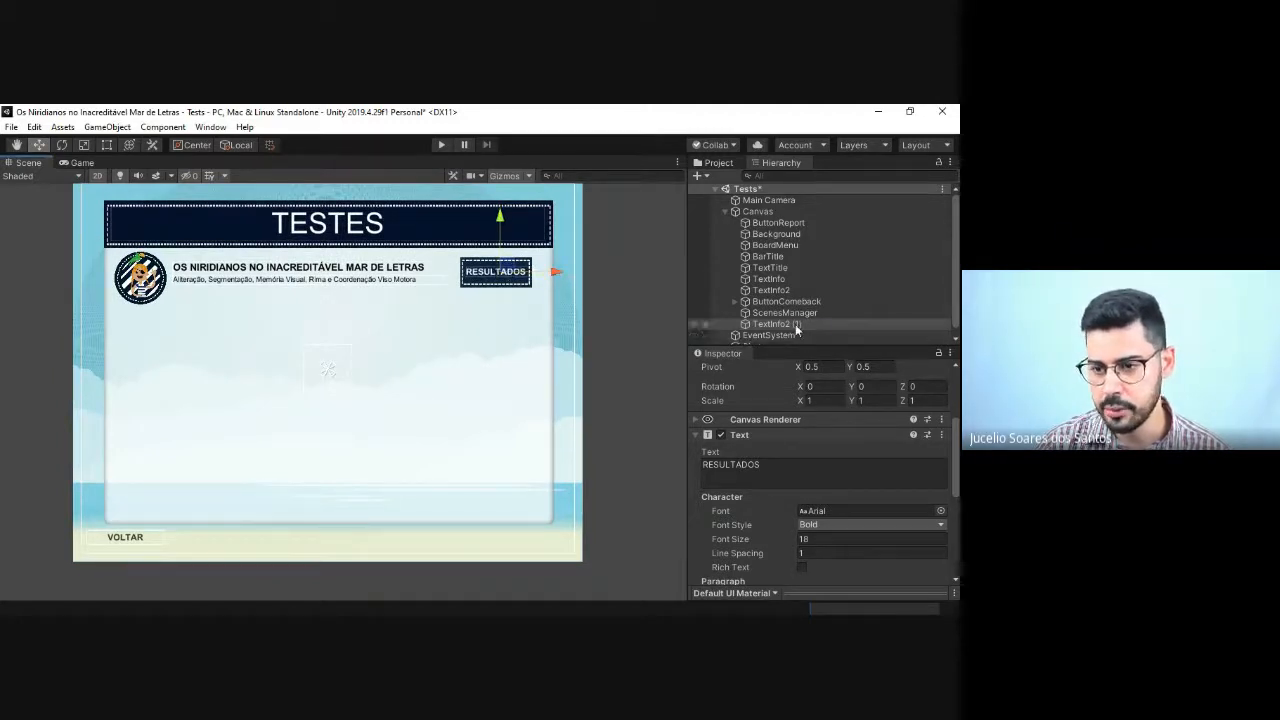
Step: Place the RESULTADOS text object directly below ButtonReport in the Canvas hierarchy and rename it TextInfoButtonReport
drag(795, 324, 787, 236)
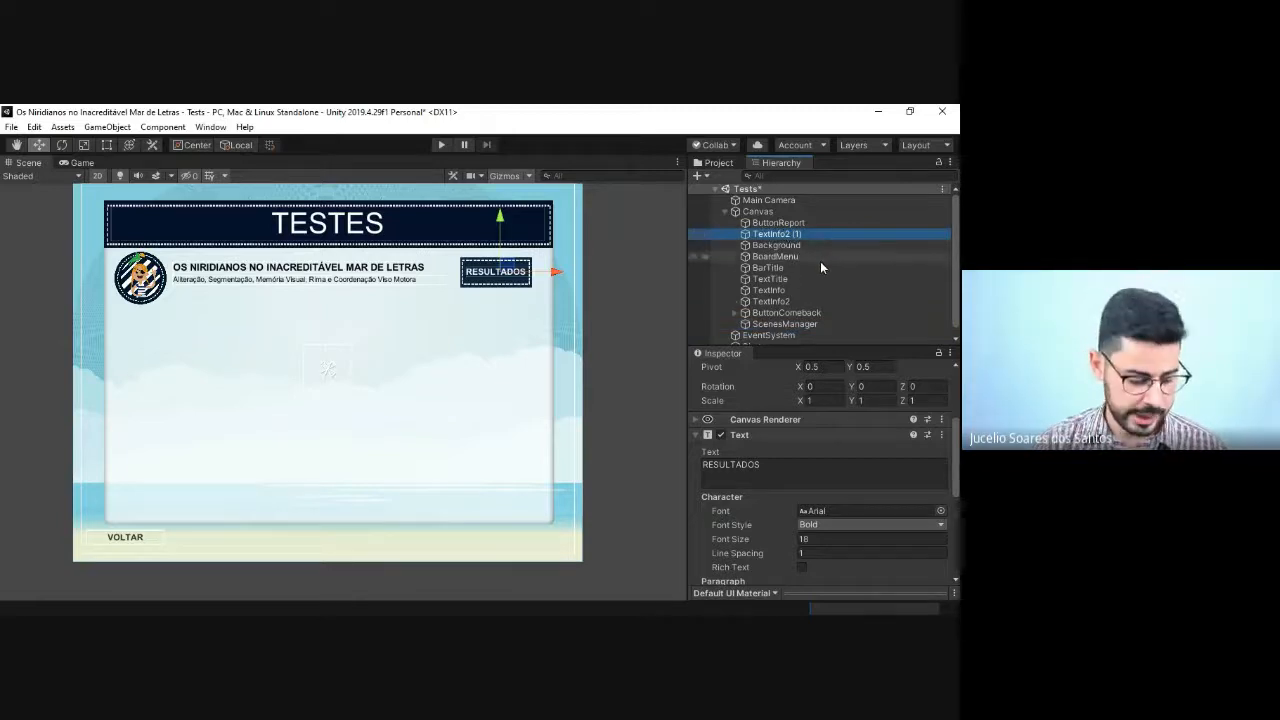
key(F2)
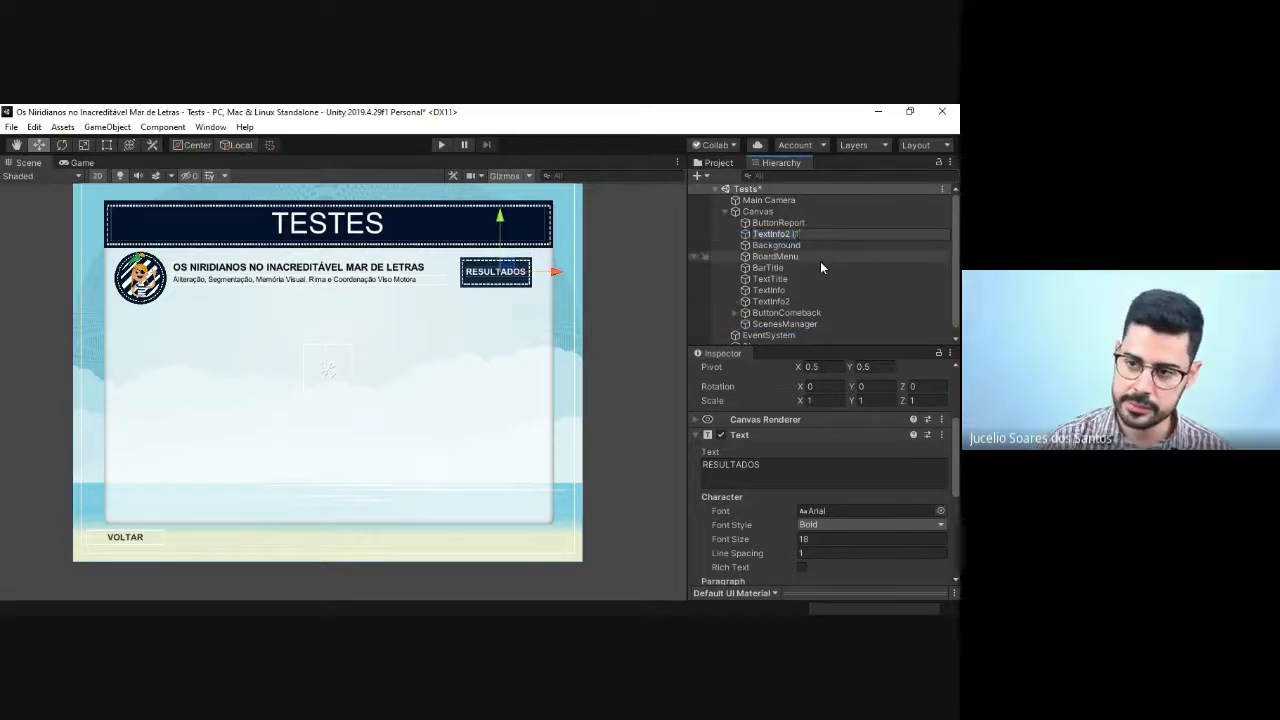
key(BackSpace)
key(BackSpace)
key(BackSpace)
key(BackSpace)
key(BackSpace)
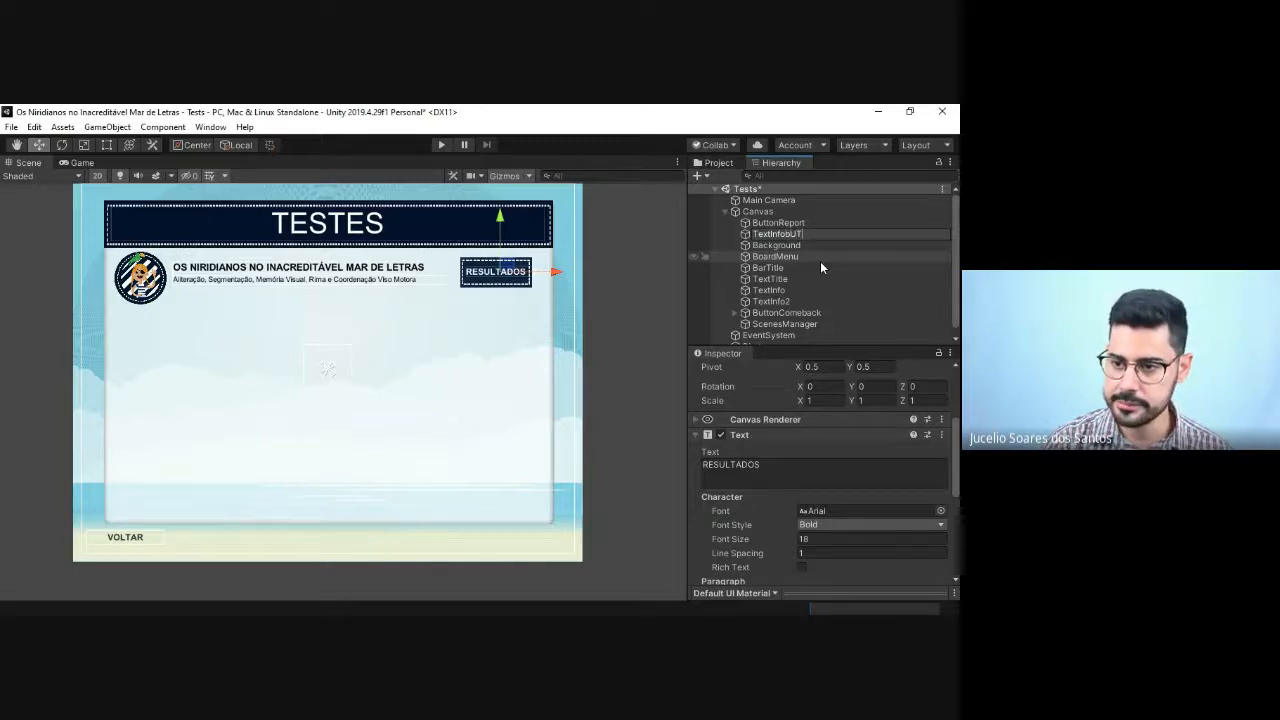
key(BackSpace)
key(BackSpace)
key(BackSpace)
text(Button)
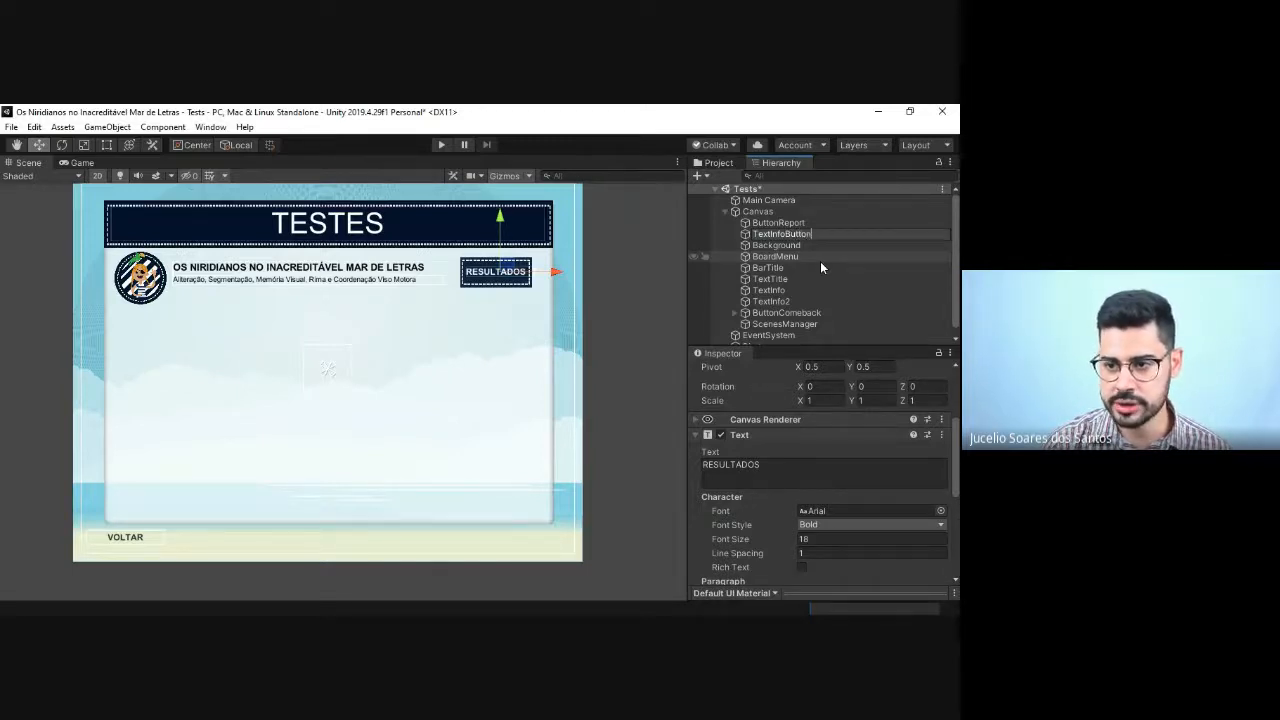
text(Report)
key(Return)
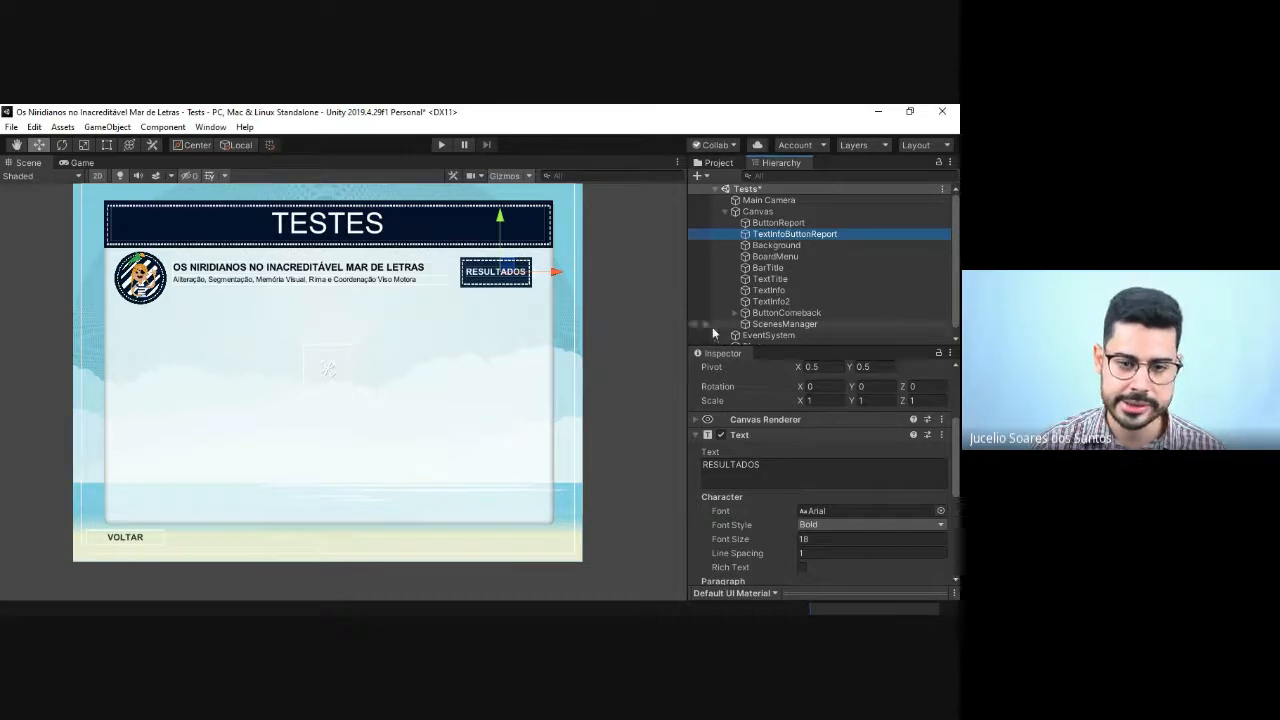
Step: Check ButtonReport's Button settings and add a Button component to the Pirate badge as well
click(782, 224)
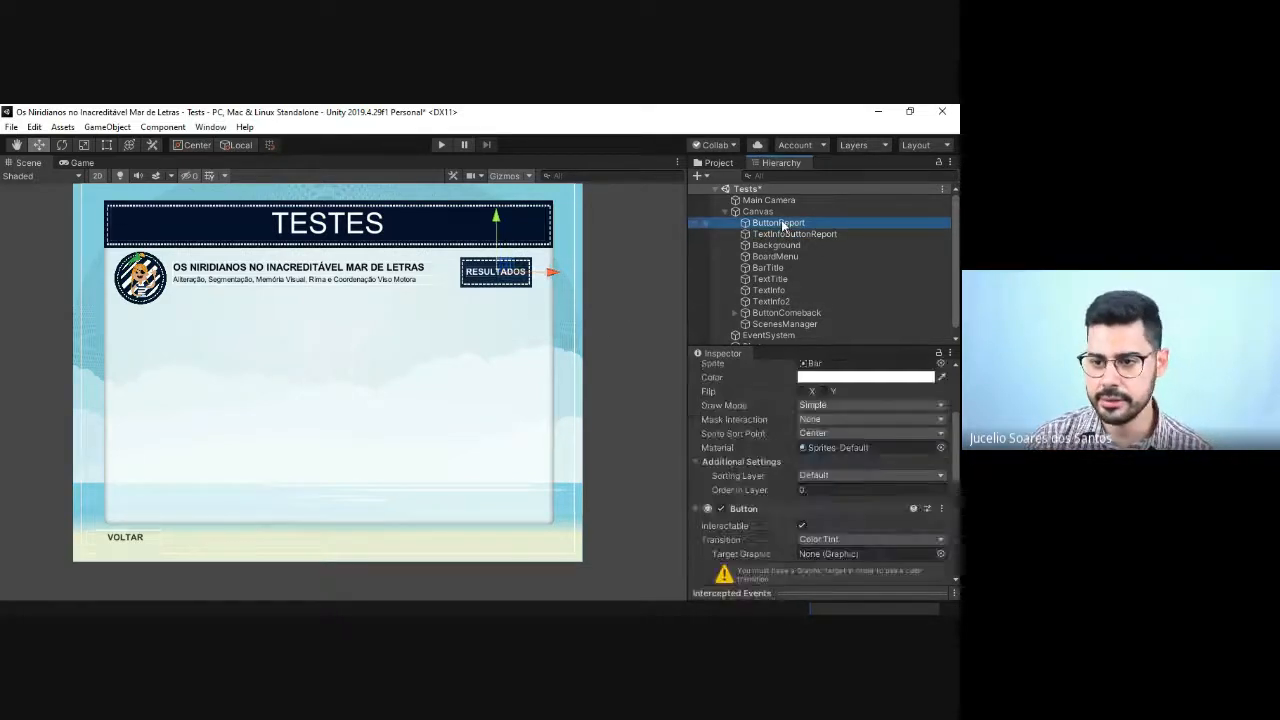
scroll(840, 480, down, 3)
scroll(840, 500, down, 3)
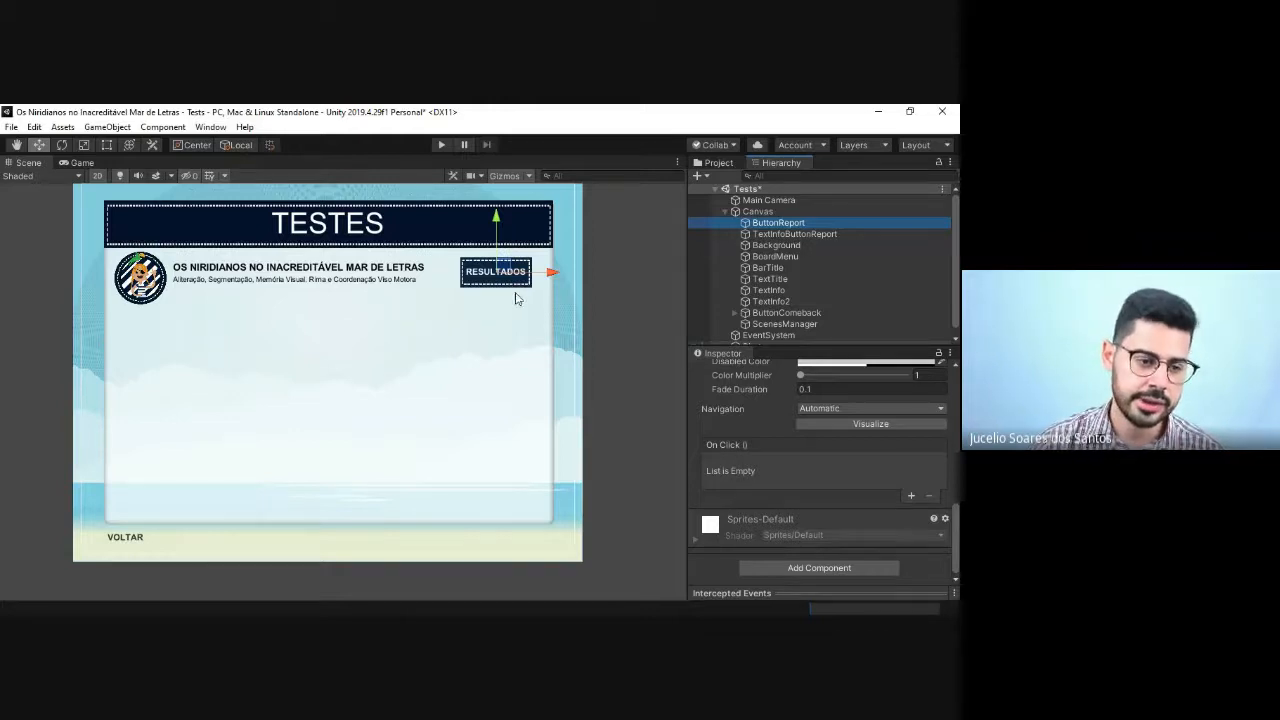
click(140, 300)
click(146, 282)
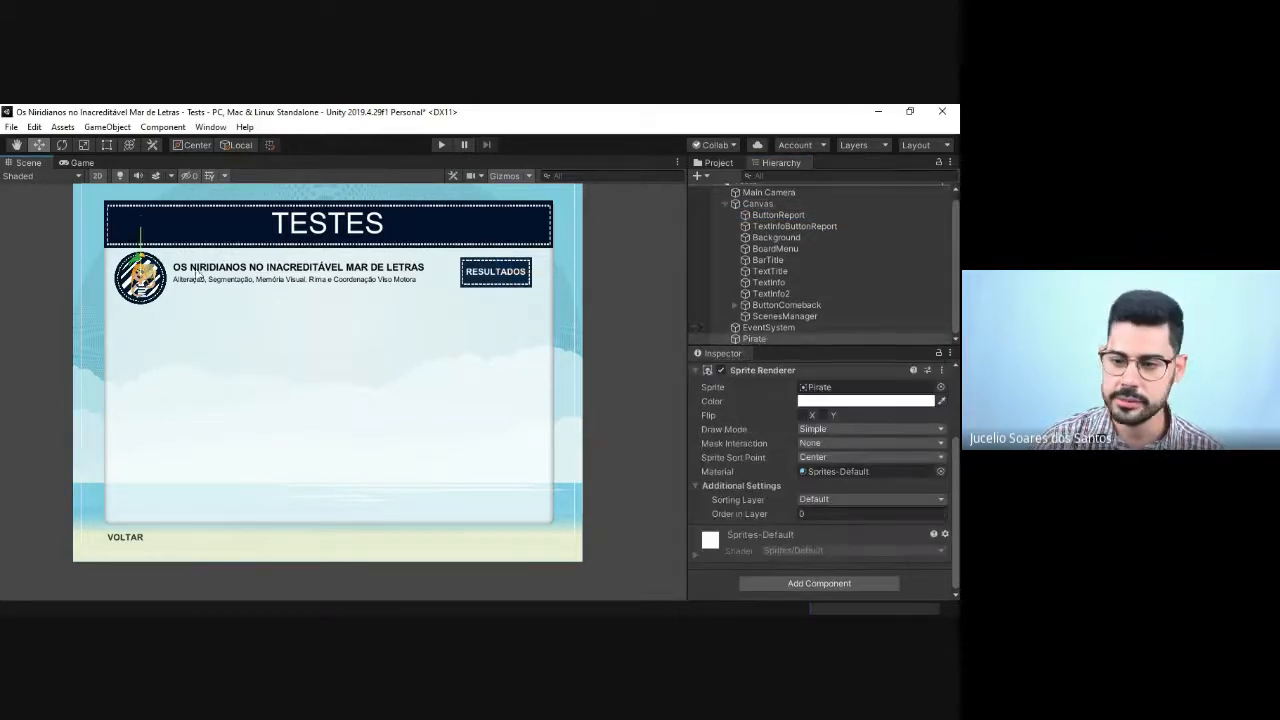
click(836, 582)
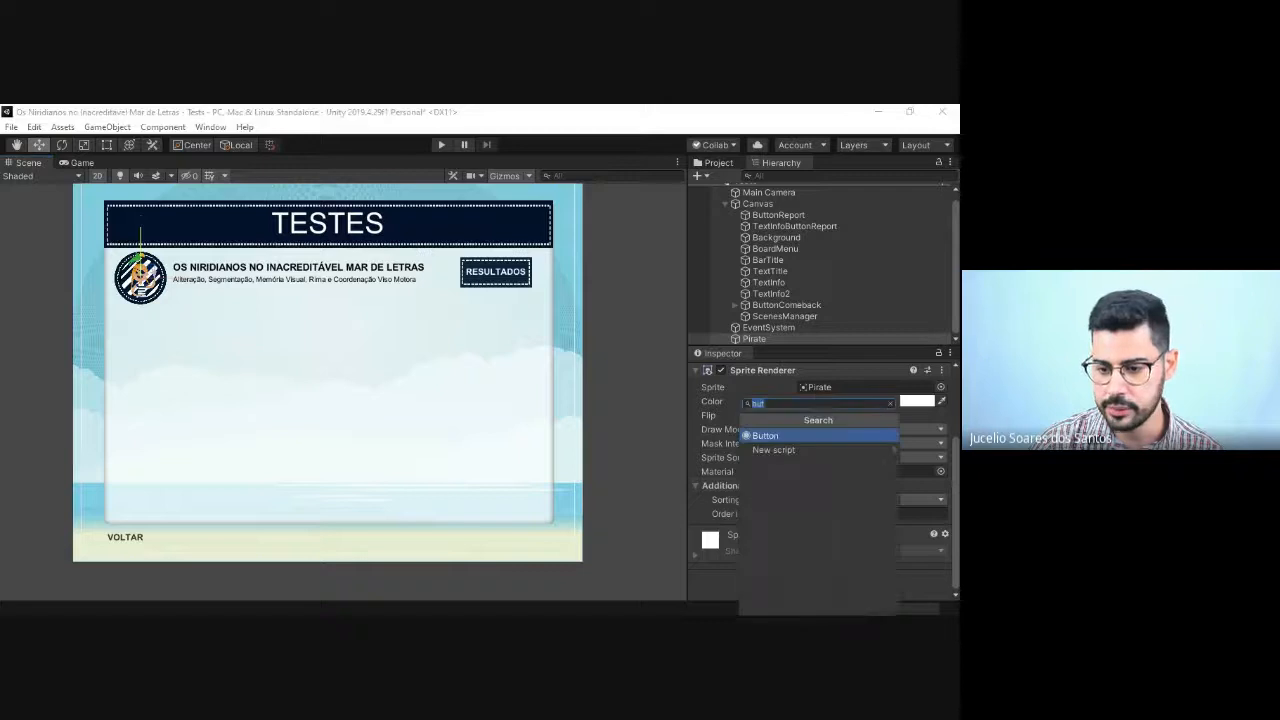
key(Return)
scroll(842, 497, down, 3)
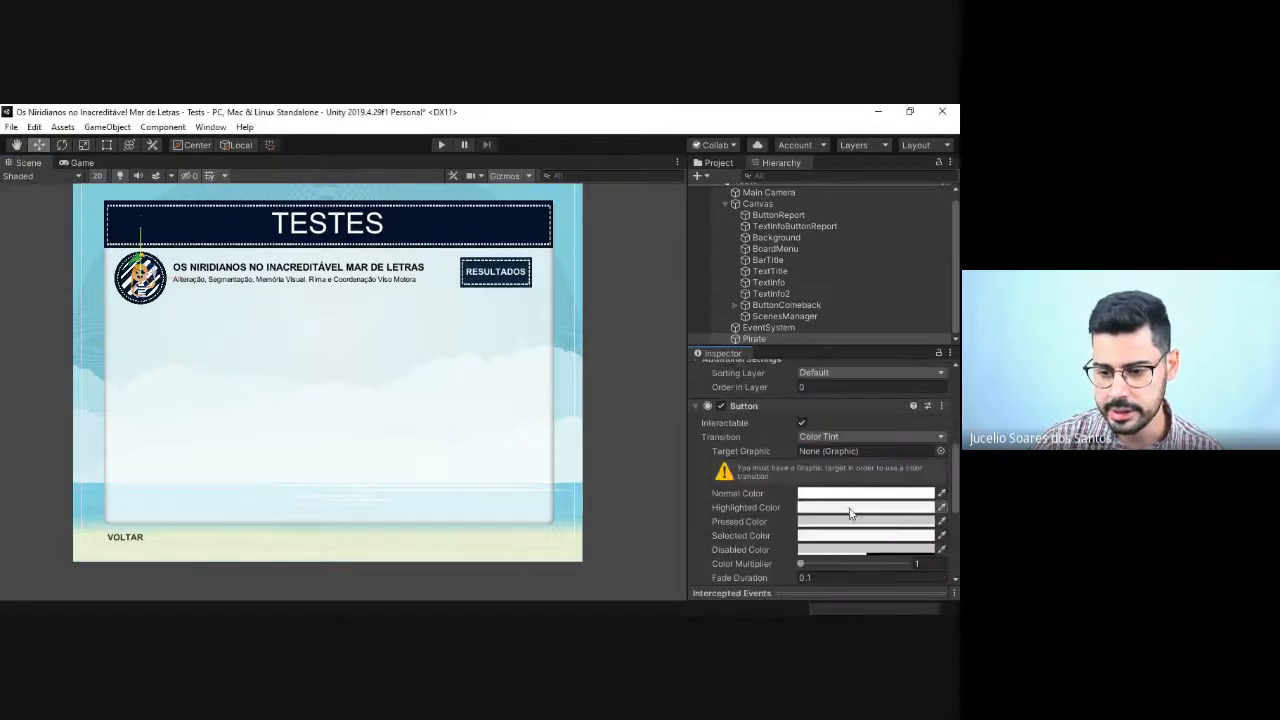
Step: Run the Tests scene in play mode
click(441, 144)
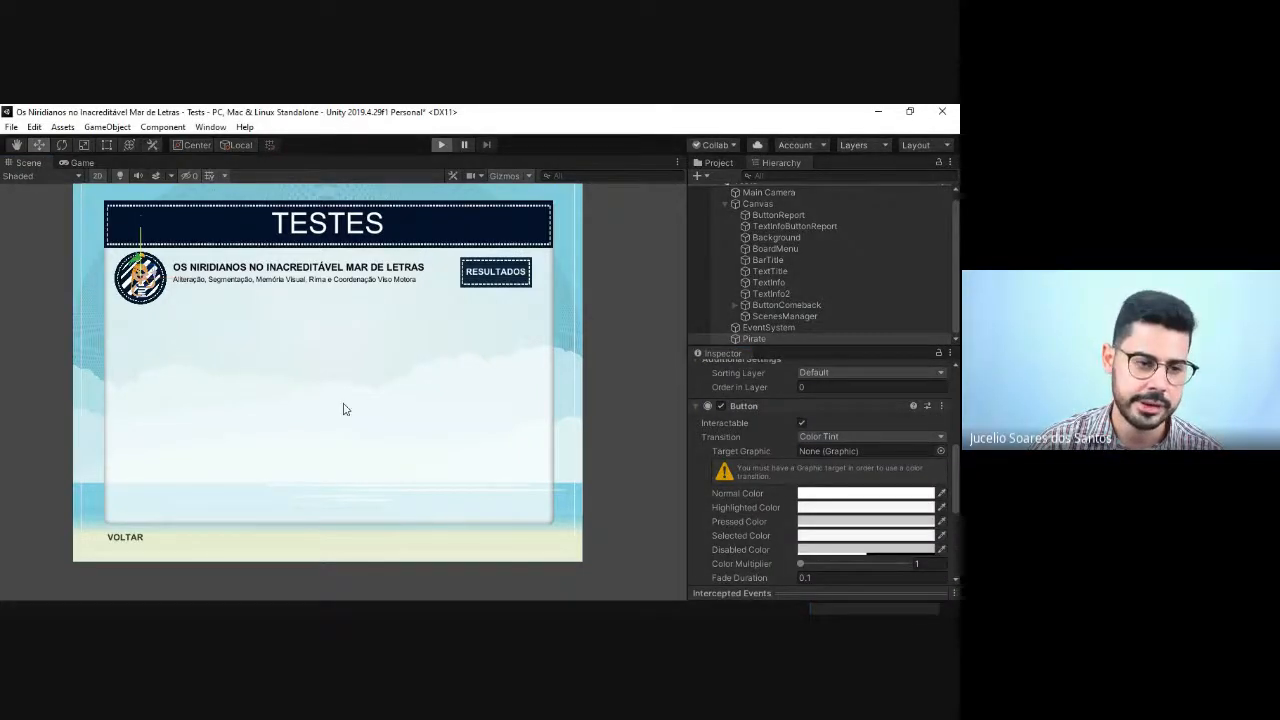